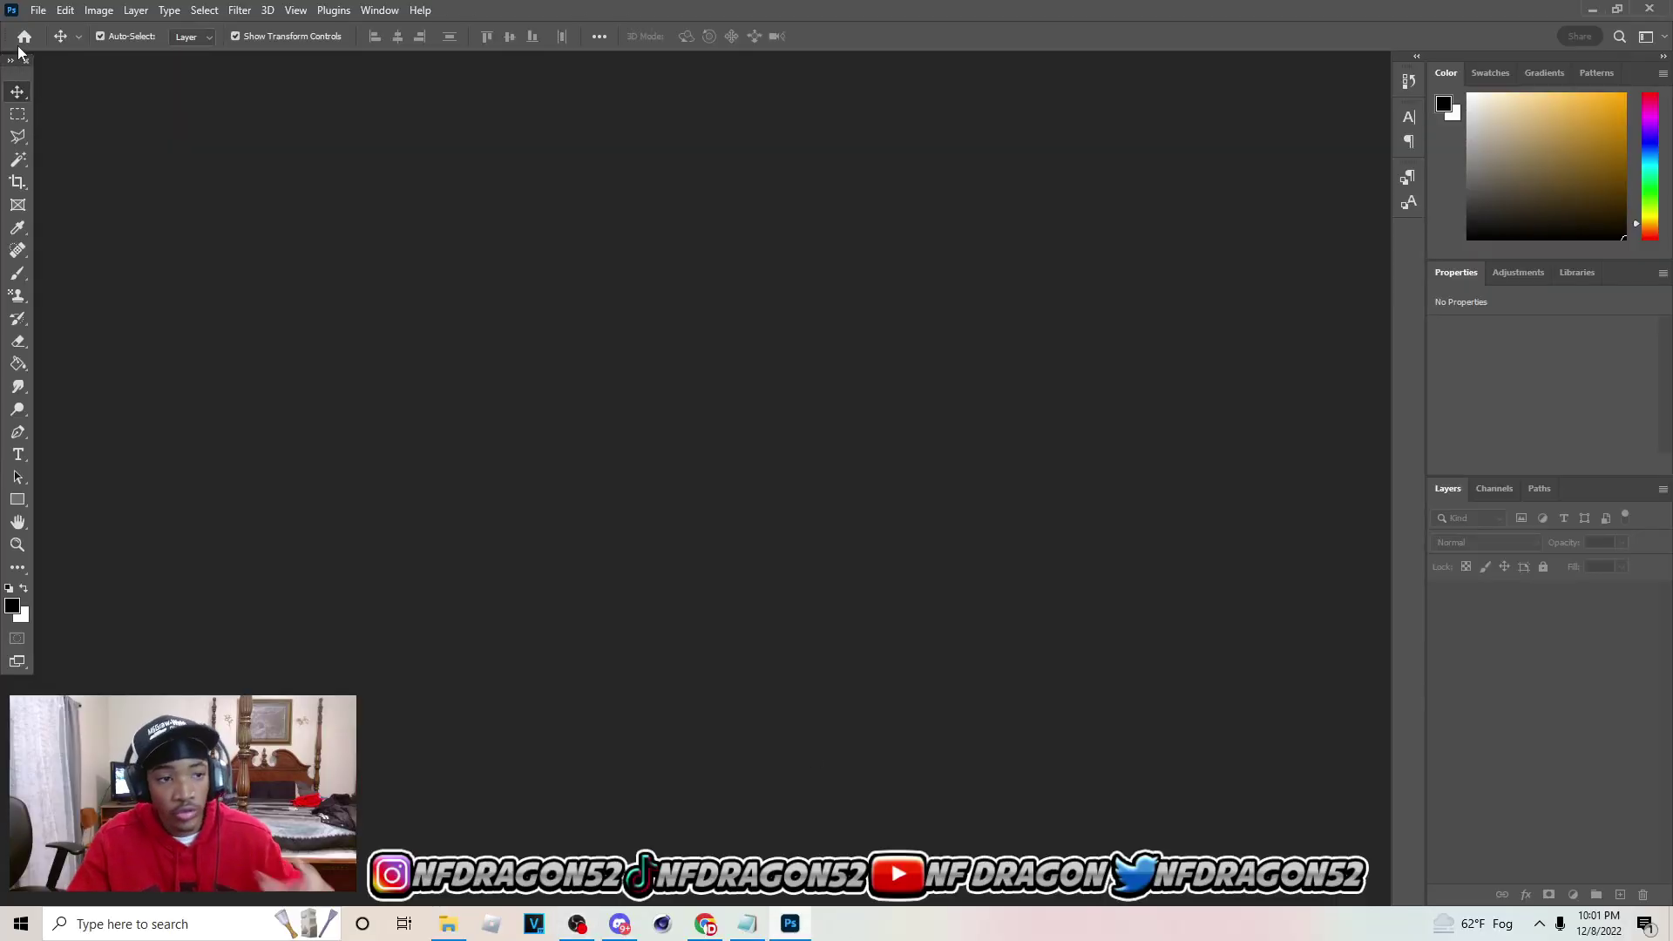
# Create a new 1280 x 720 px document at 72 ppi with RGB colour and a transparent background
pyautogui.click(38, 10)
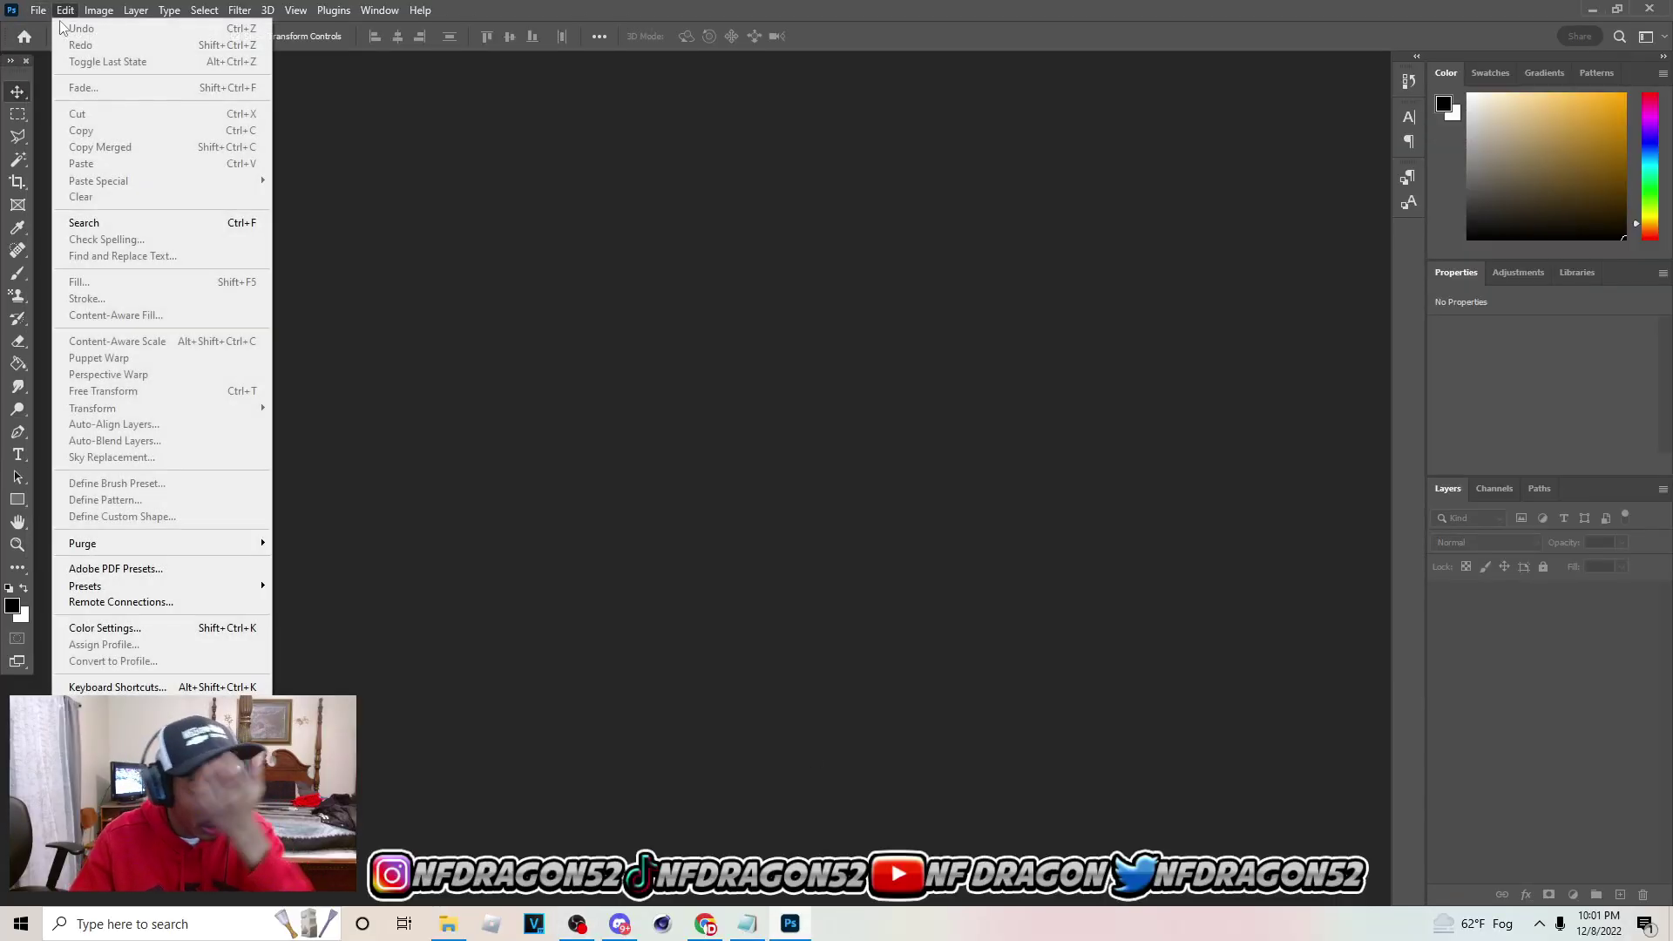
pyautogui.click(77, 28)
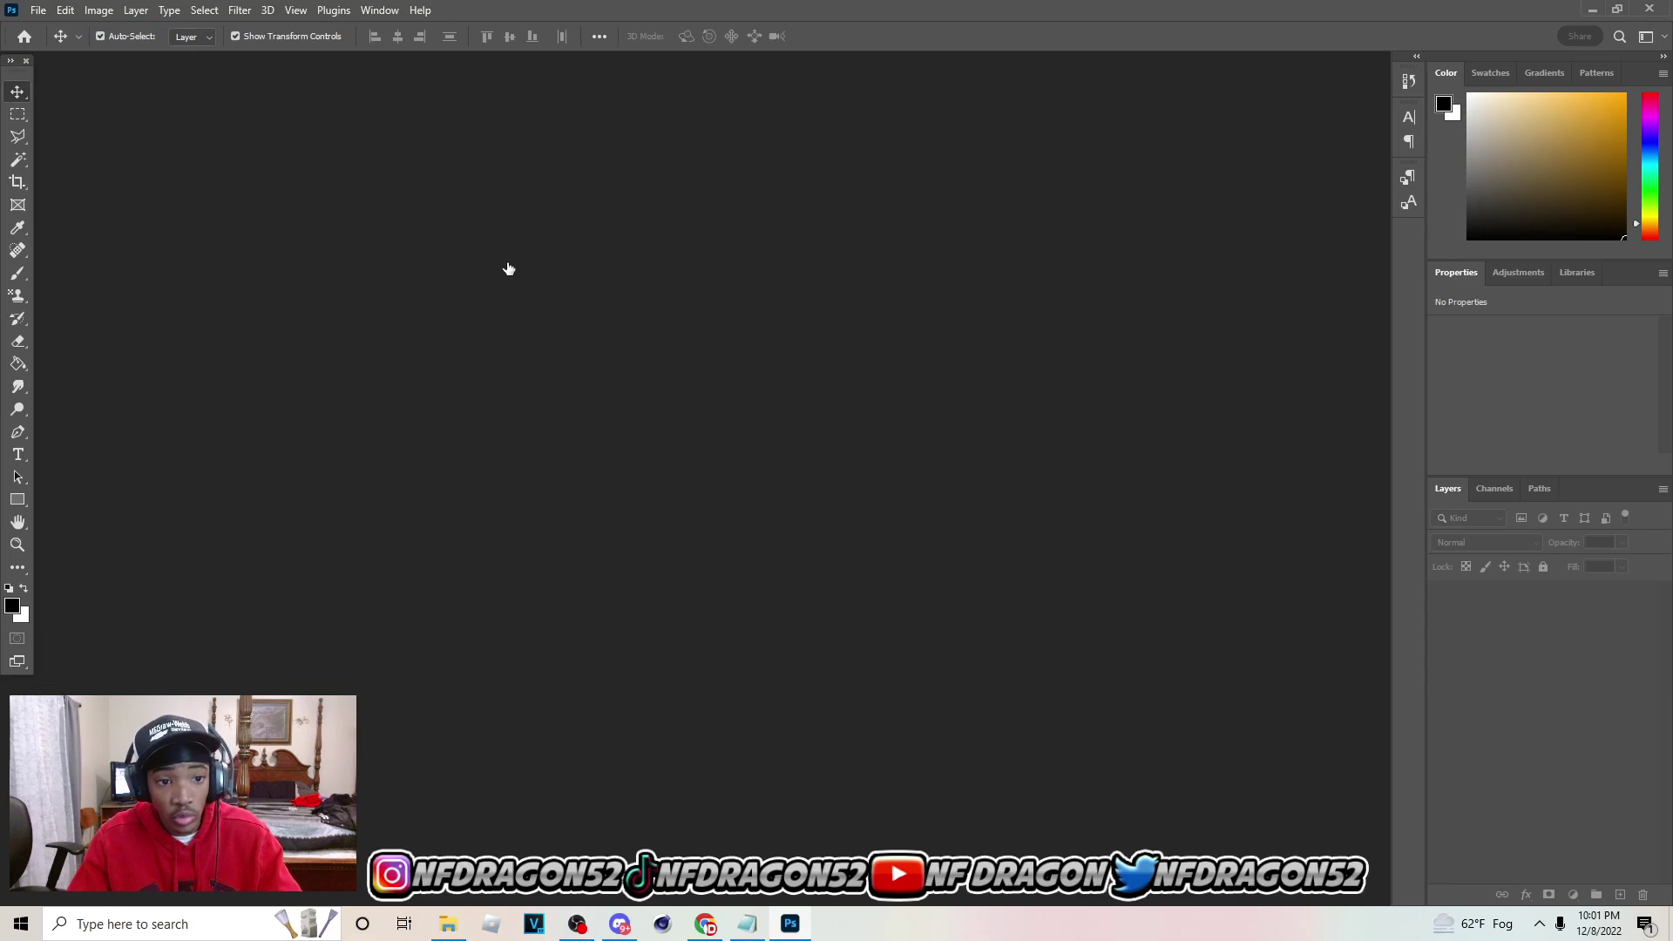
pyautogui.click(486, 268)
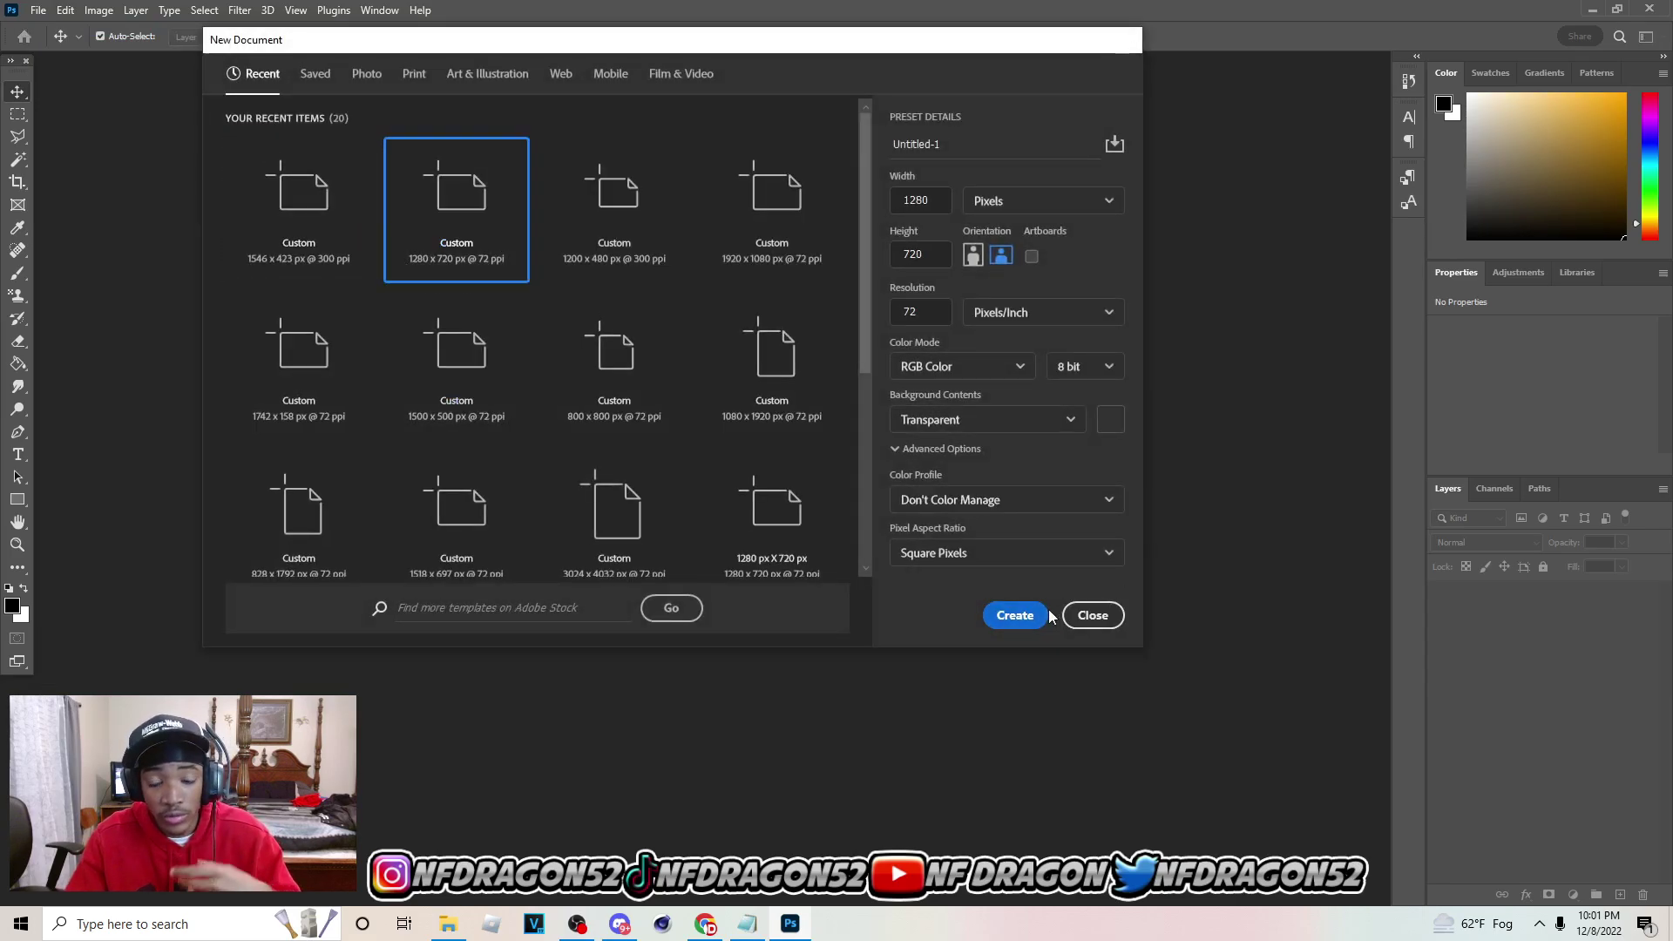
pyautogui.click(1089, 617)
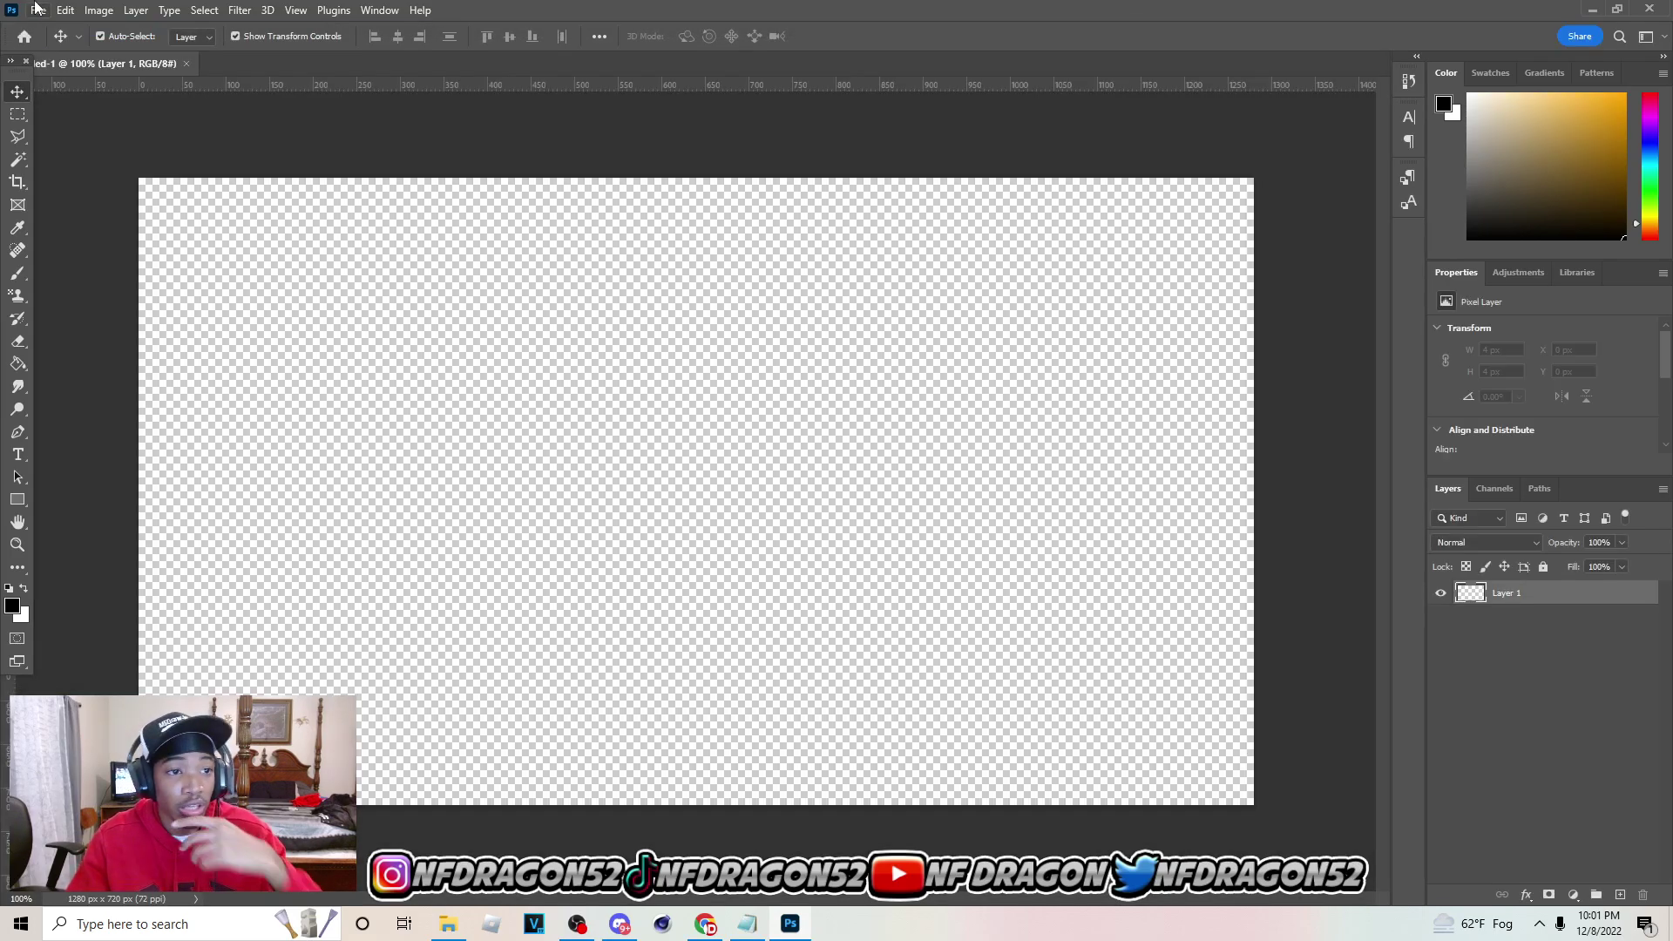
# Open the photo IMG_3433.jpg from the Downloads folder
pyautogui.click(38, 10)
pyautogui.click(58, 44)
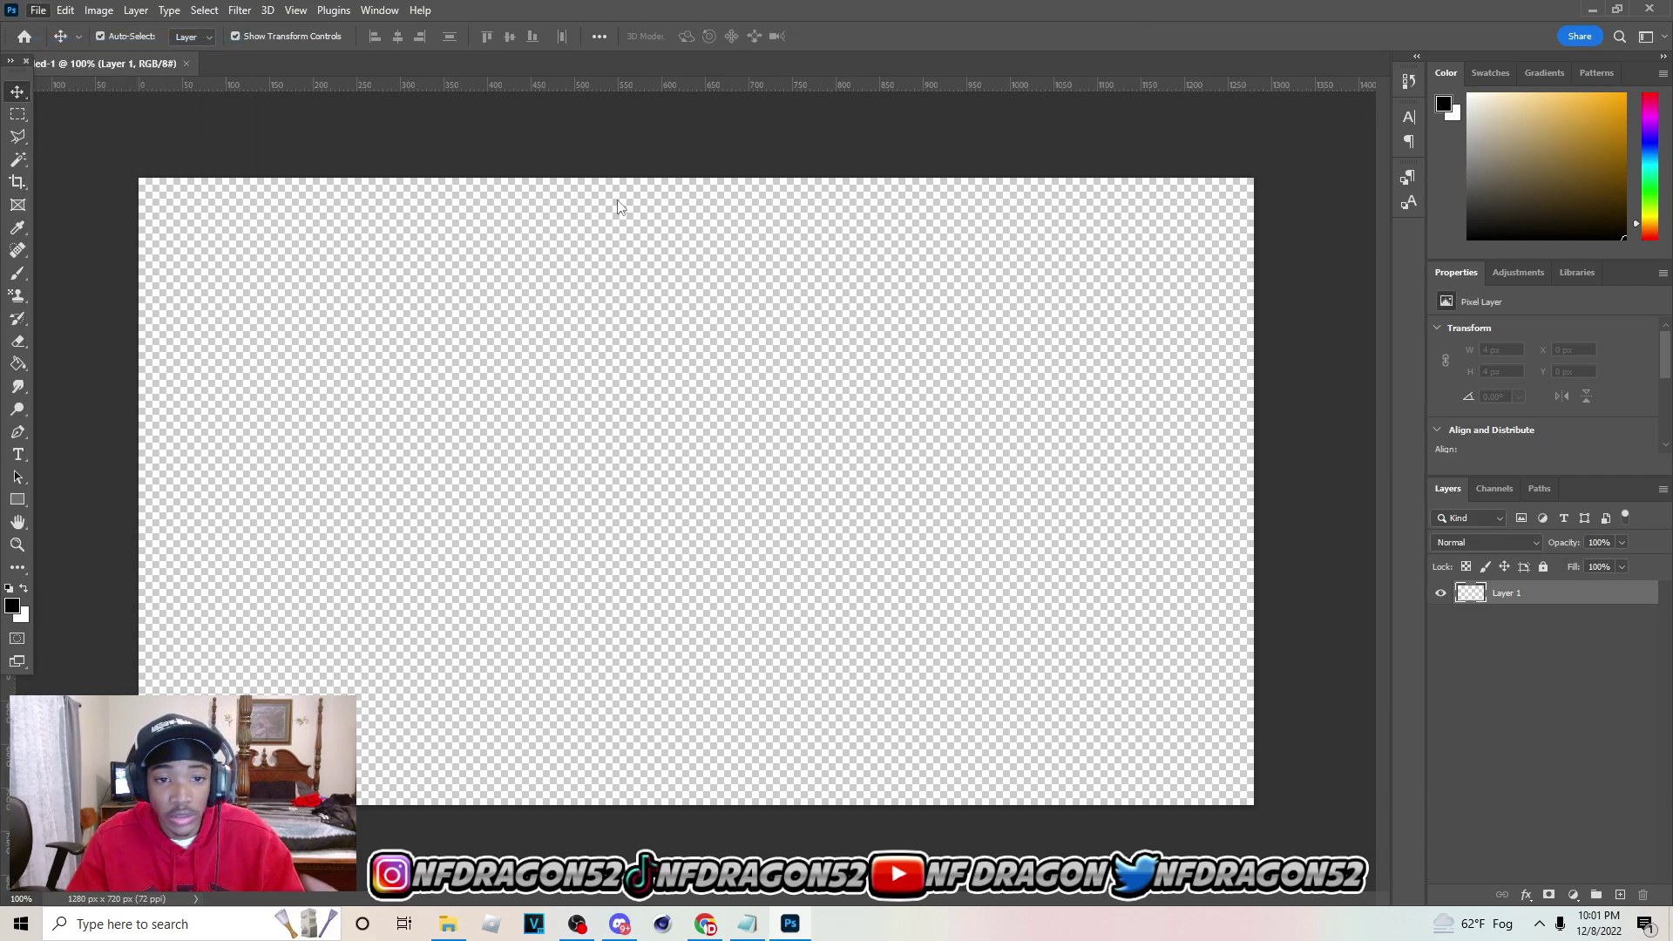
pyautogui.scroll(1, 87, 209)
pyautogui.click(103, 157)
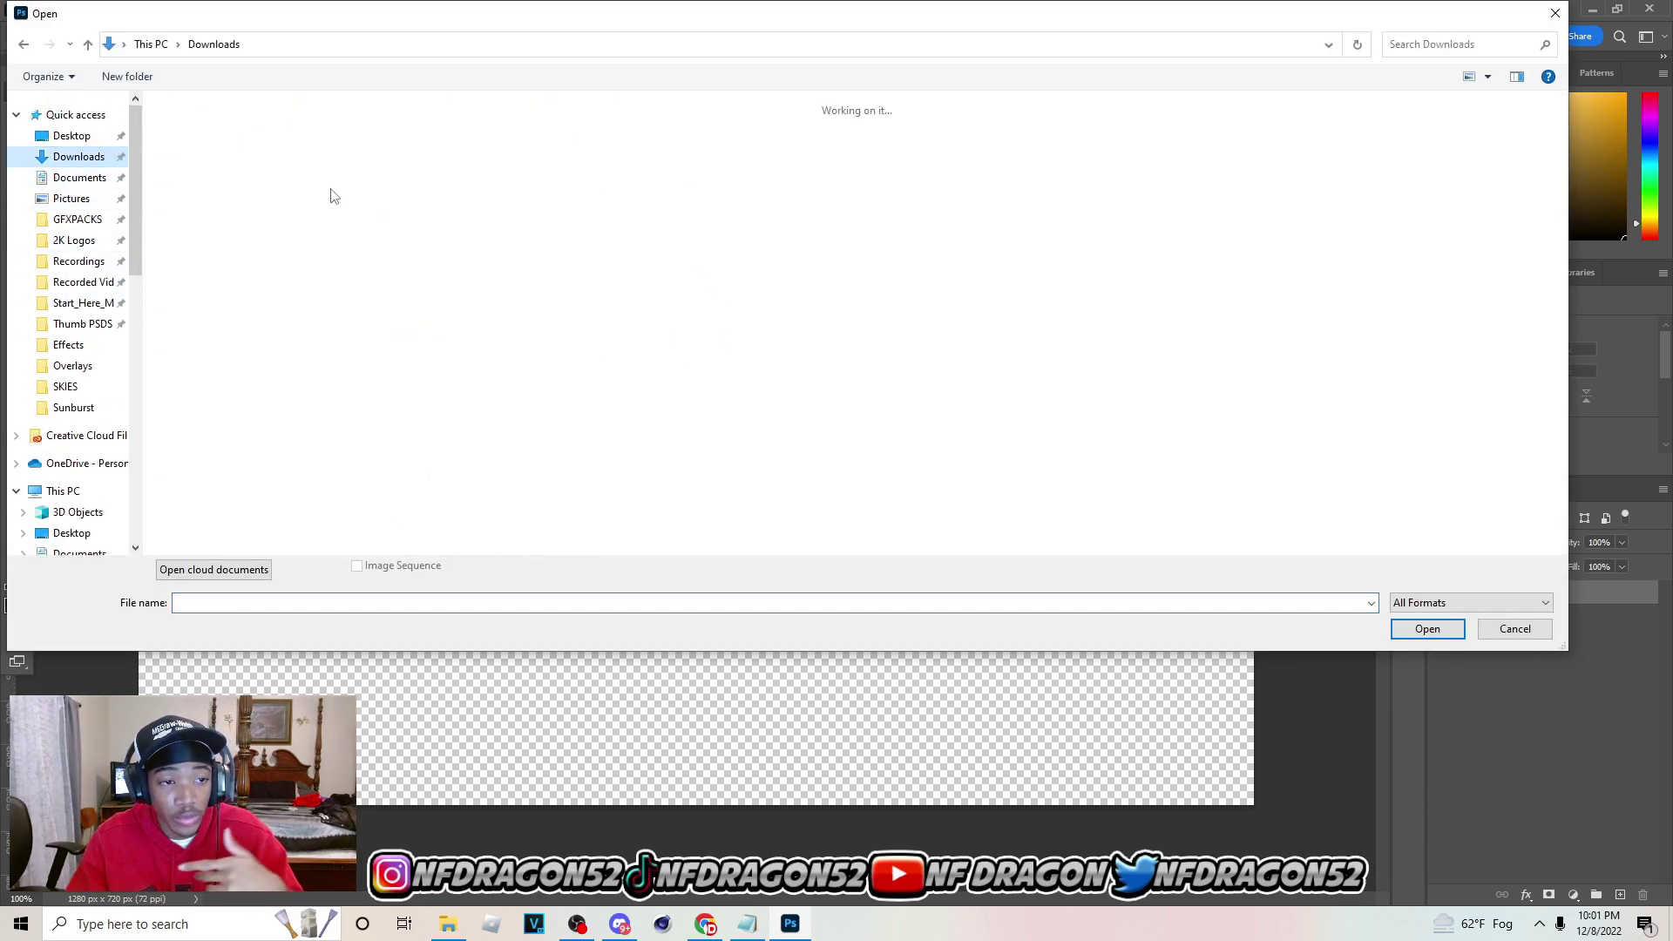
pyautogui.click(388, 185)
pyautogui.click(1426, 629)
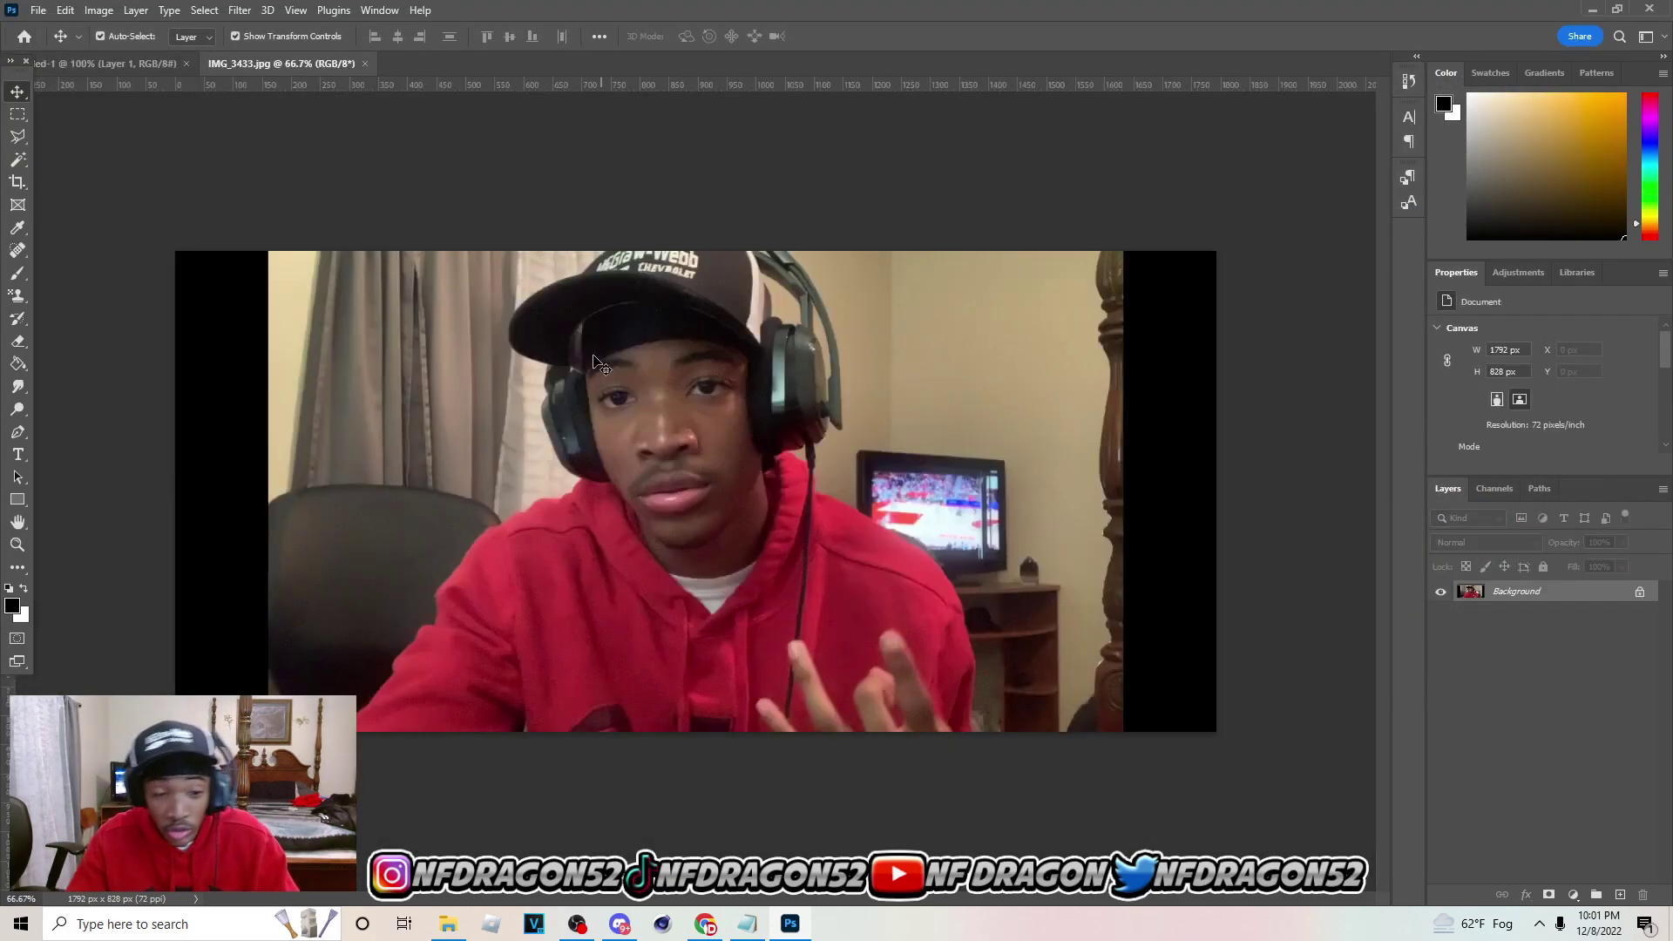
# Unlock and copy the photo layer into the blank document, scaling it to about 1584 x 732 px so it covers the canvas
pyautogui.click(1640, 592)
pyautogui.moveTo(1560, 596); pyautogui.dragTo(739, 512)
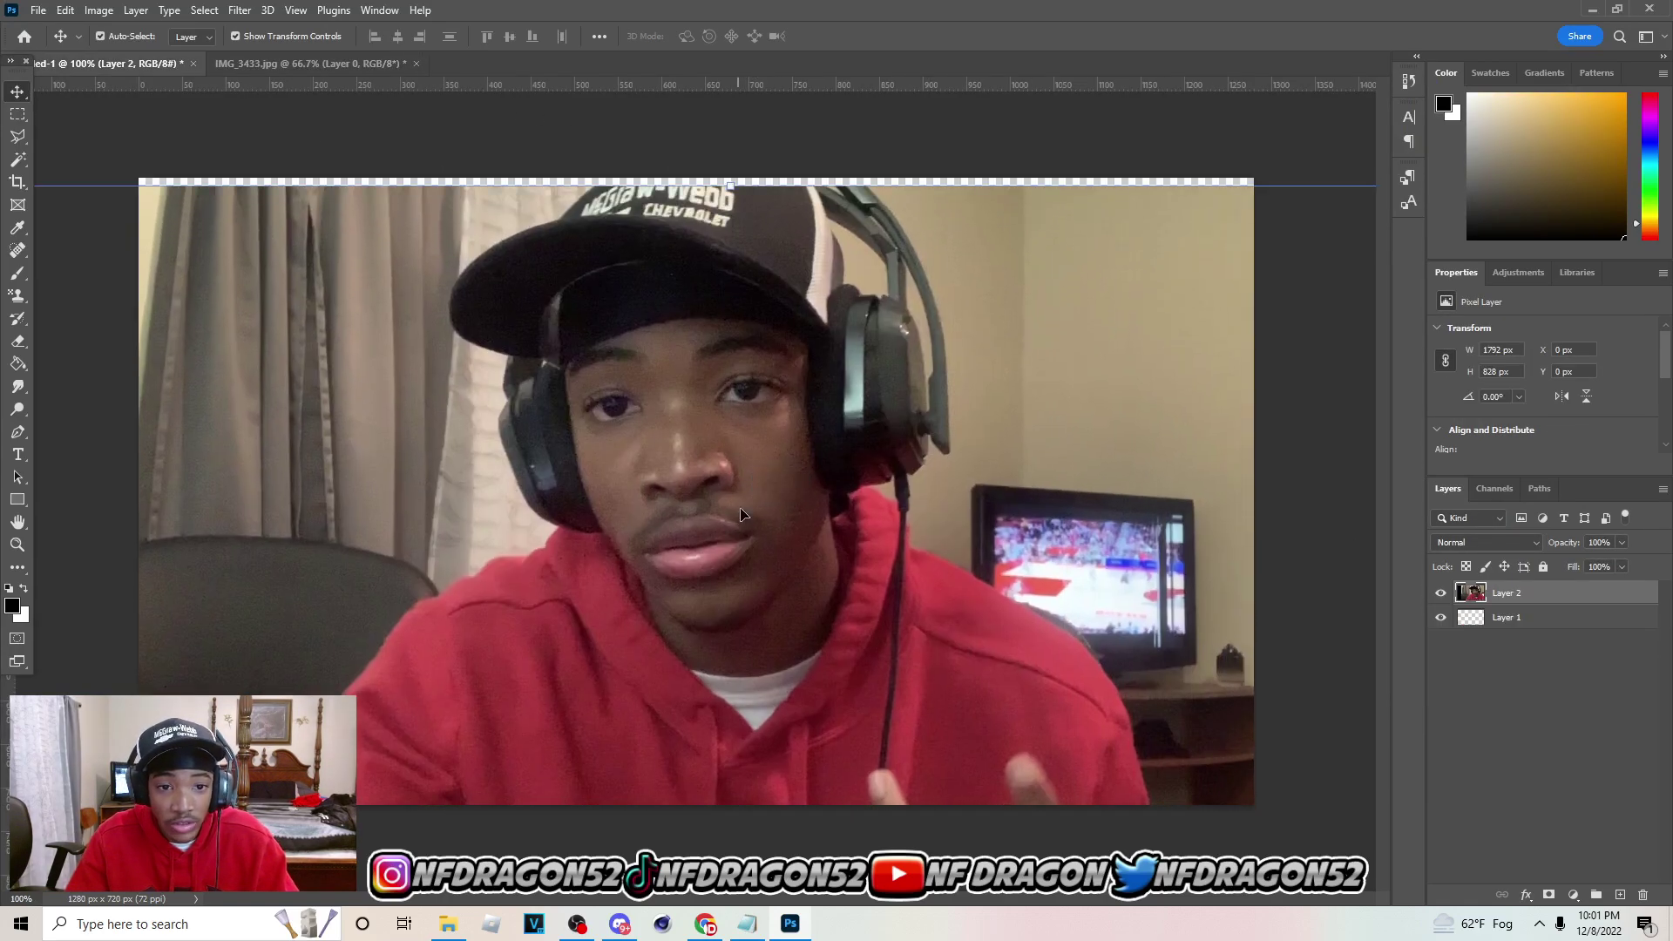
pyautogui.moveTo(728, 203); pyautogui.dragTo(709, 236)
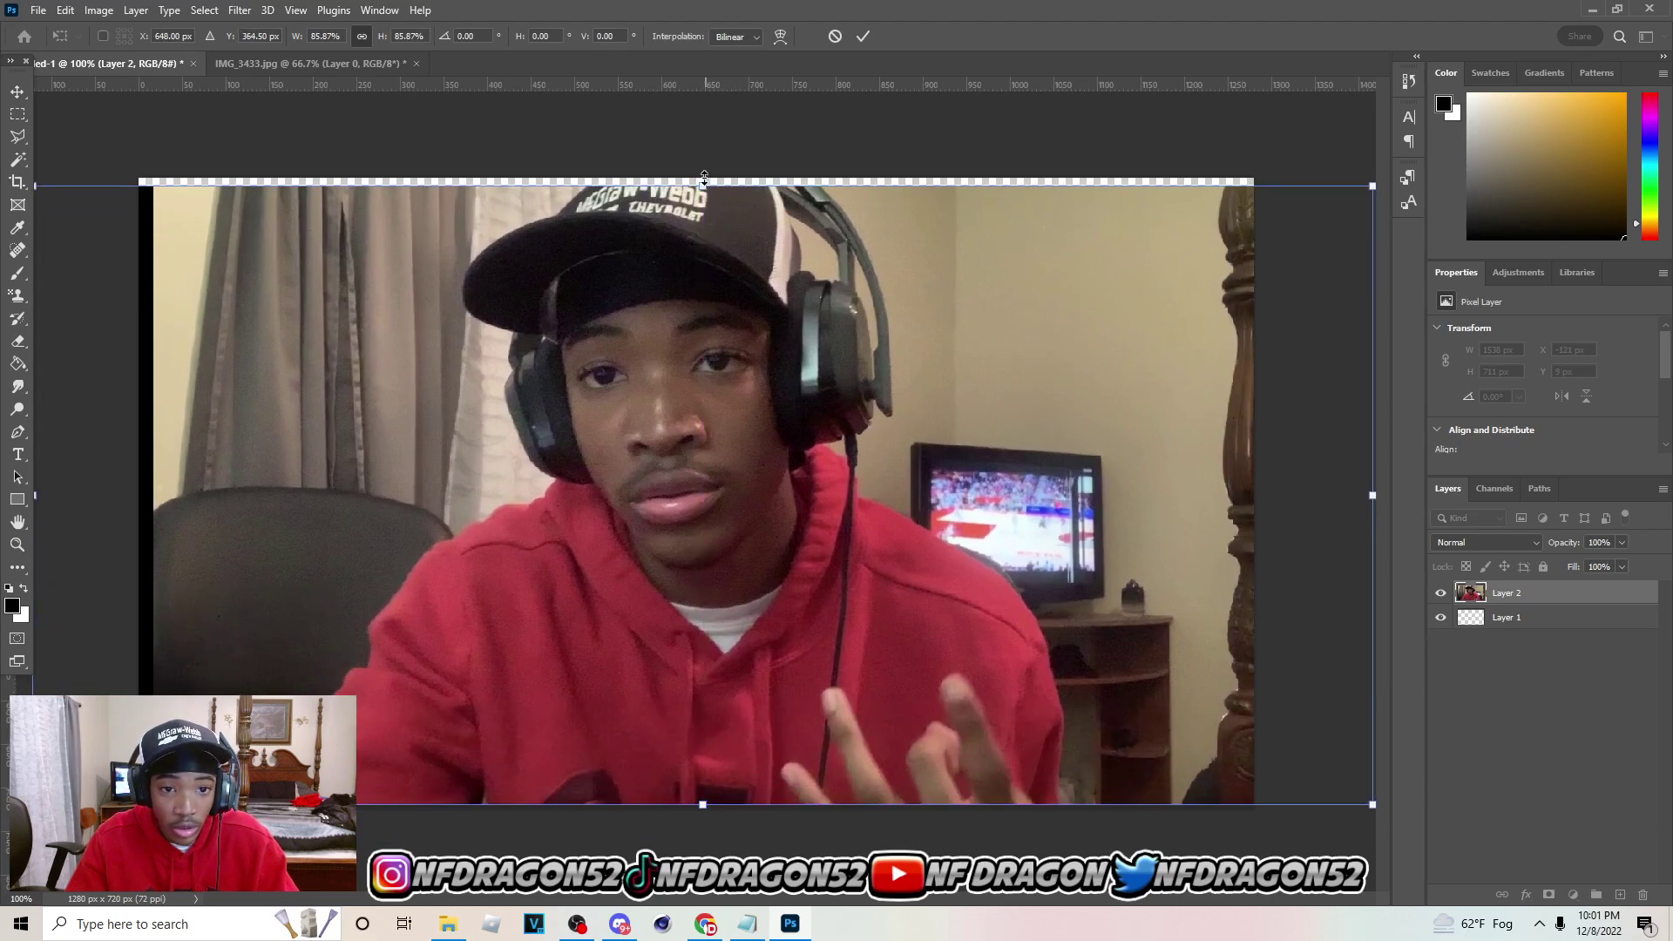
pyautogui.moveTo(704, 178); pyautogui.dragTo(704, 169)
pyautogui.press('Return')
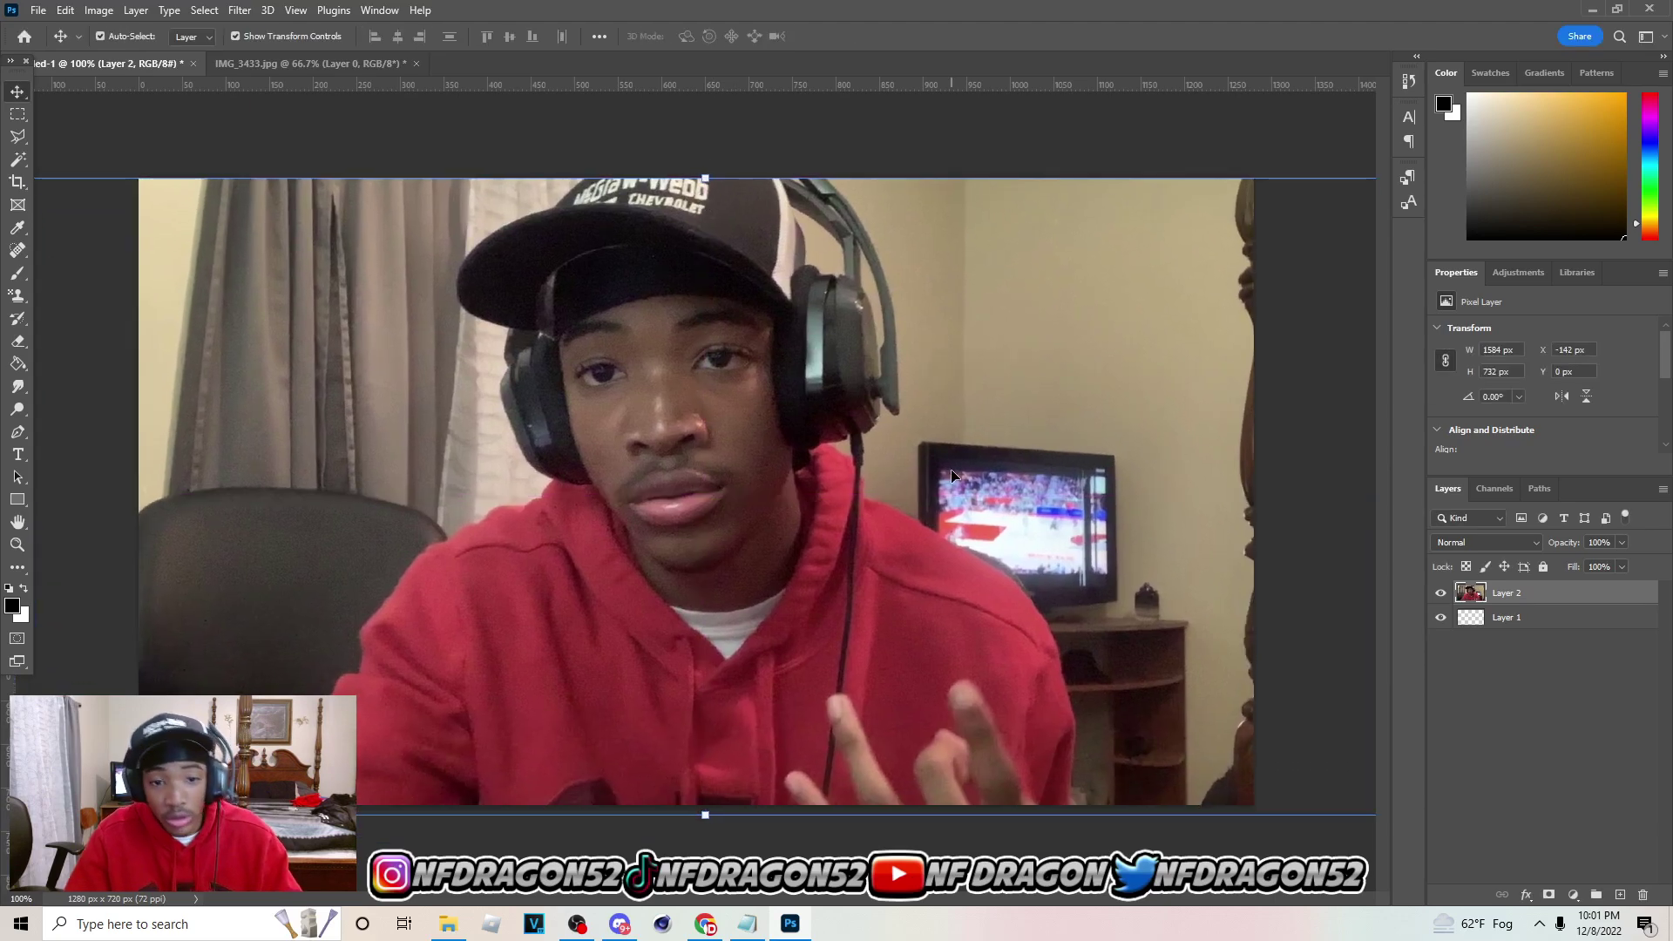
# Start a Pen tool path just below the canvas and trace up the lower sleeve on the right side of the photo
pyautogui.press('p')
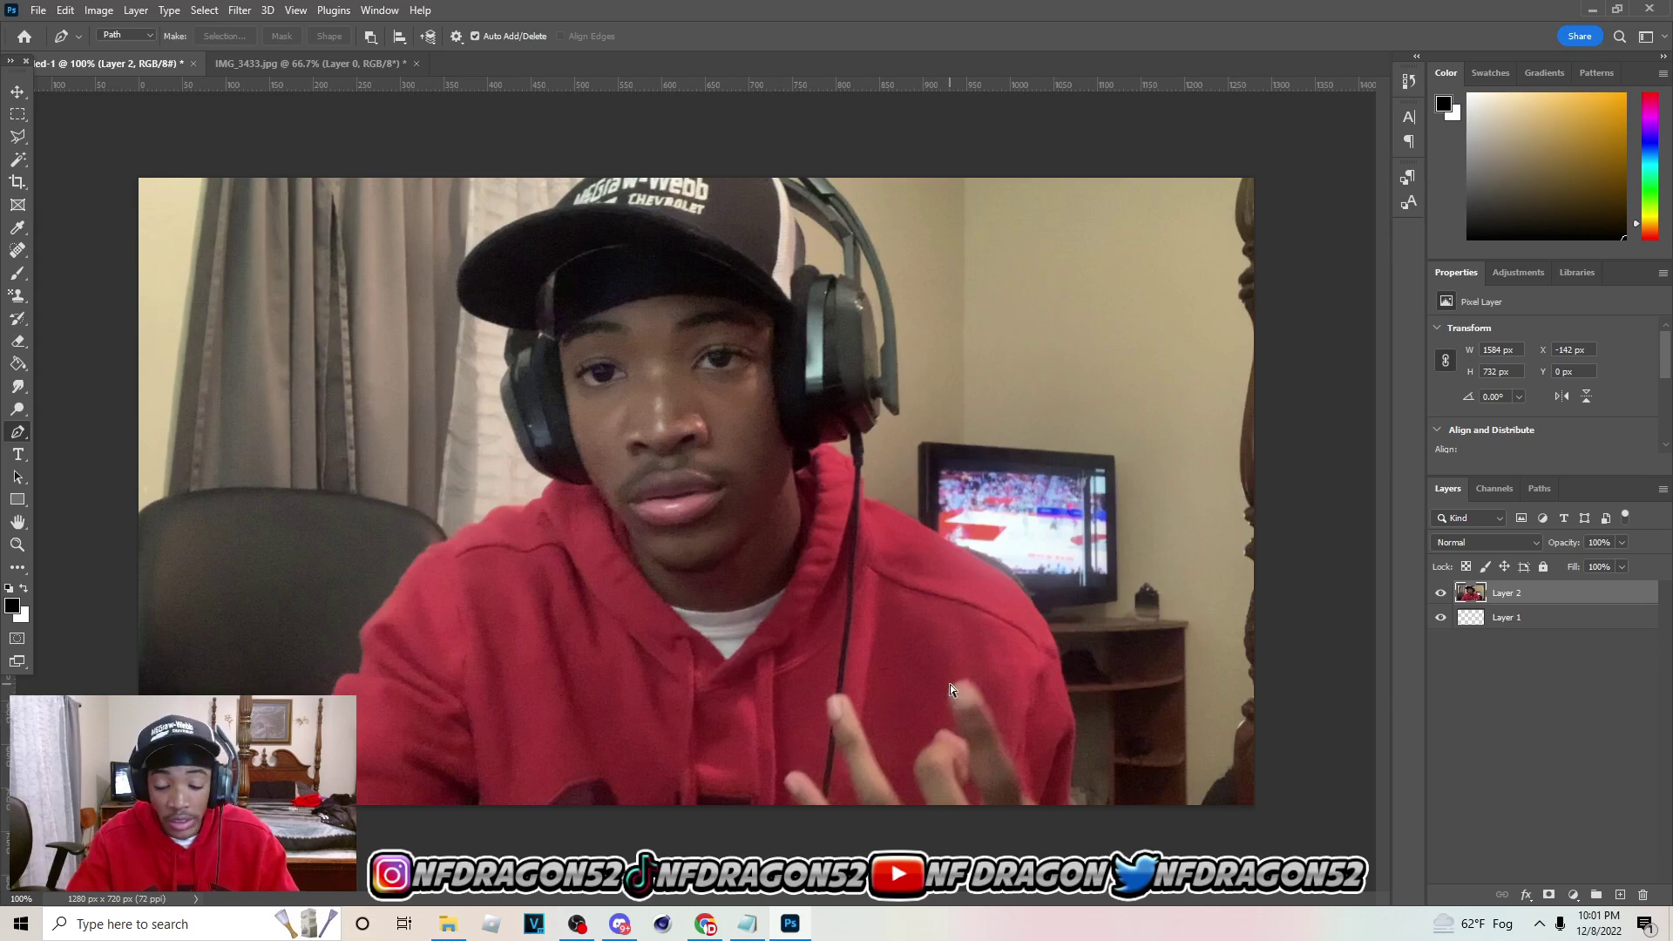
pyautogui.hotkey('ctrl', '+')
pyautogui.moveTo(929, 900); pyautogui.dragTo(1015, 901)
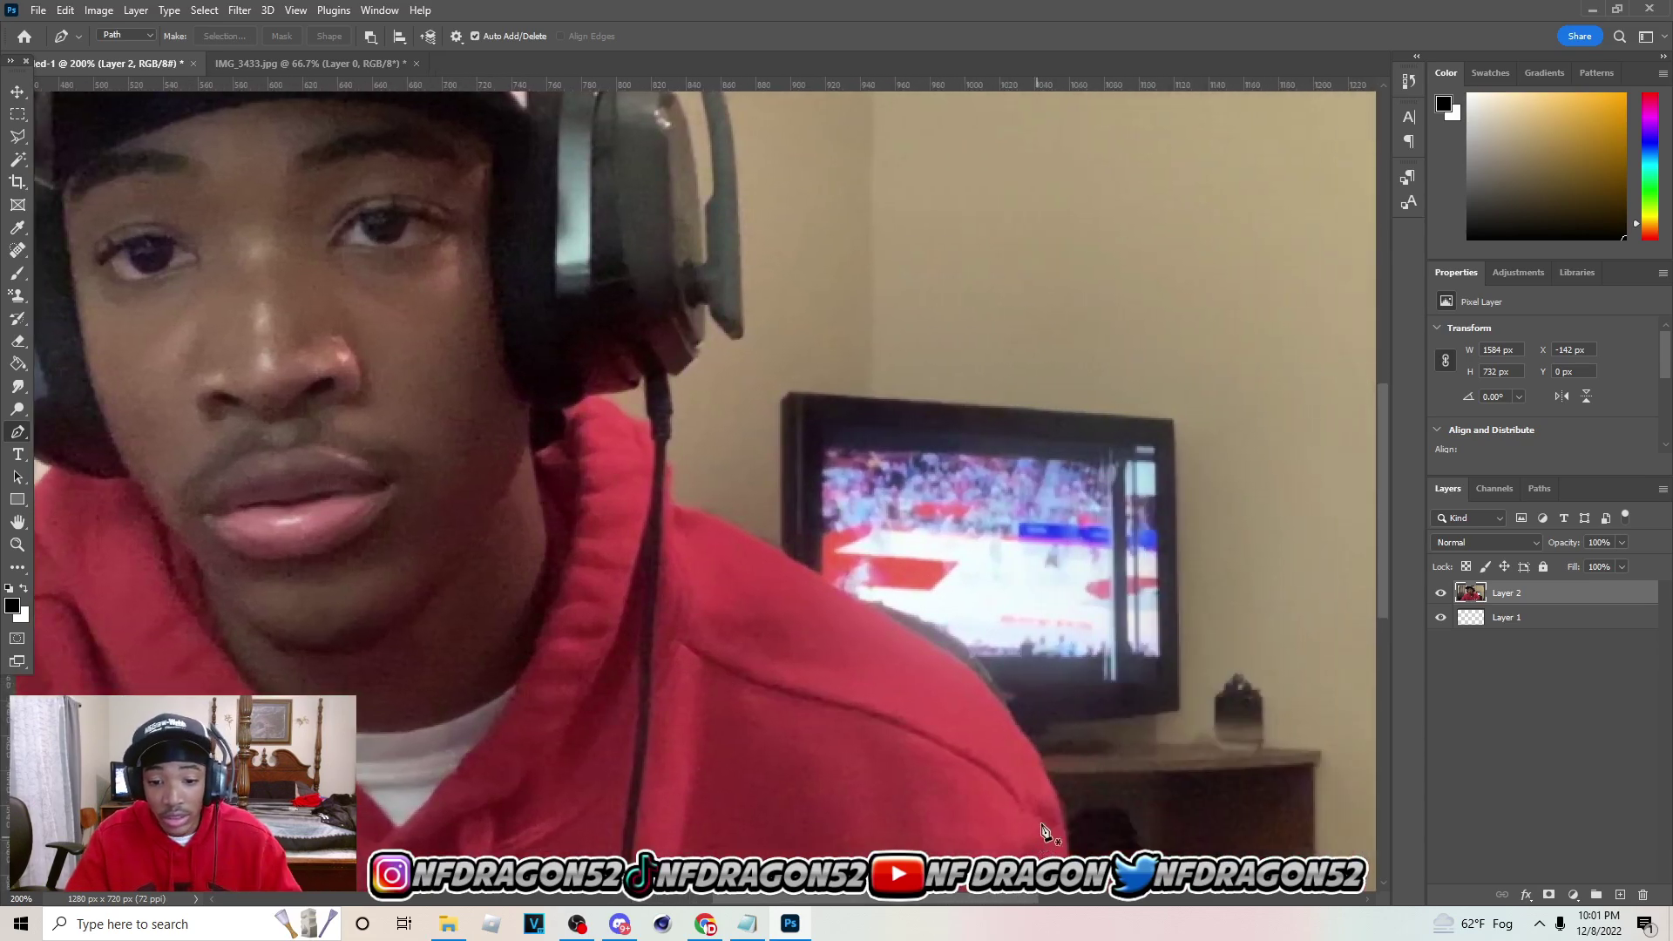
pyautogui.scroll(-3, 1089, 708)
pyautogui.scroll(-3, 1091, 718)
pyautogui.click(1087, 788)
pyautogui.click(1081, 753)
pyautogui.click(1085, 716)
pyautogui.click(1089, 672)
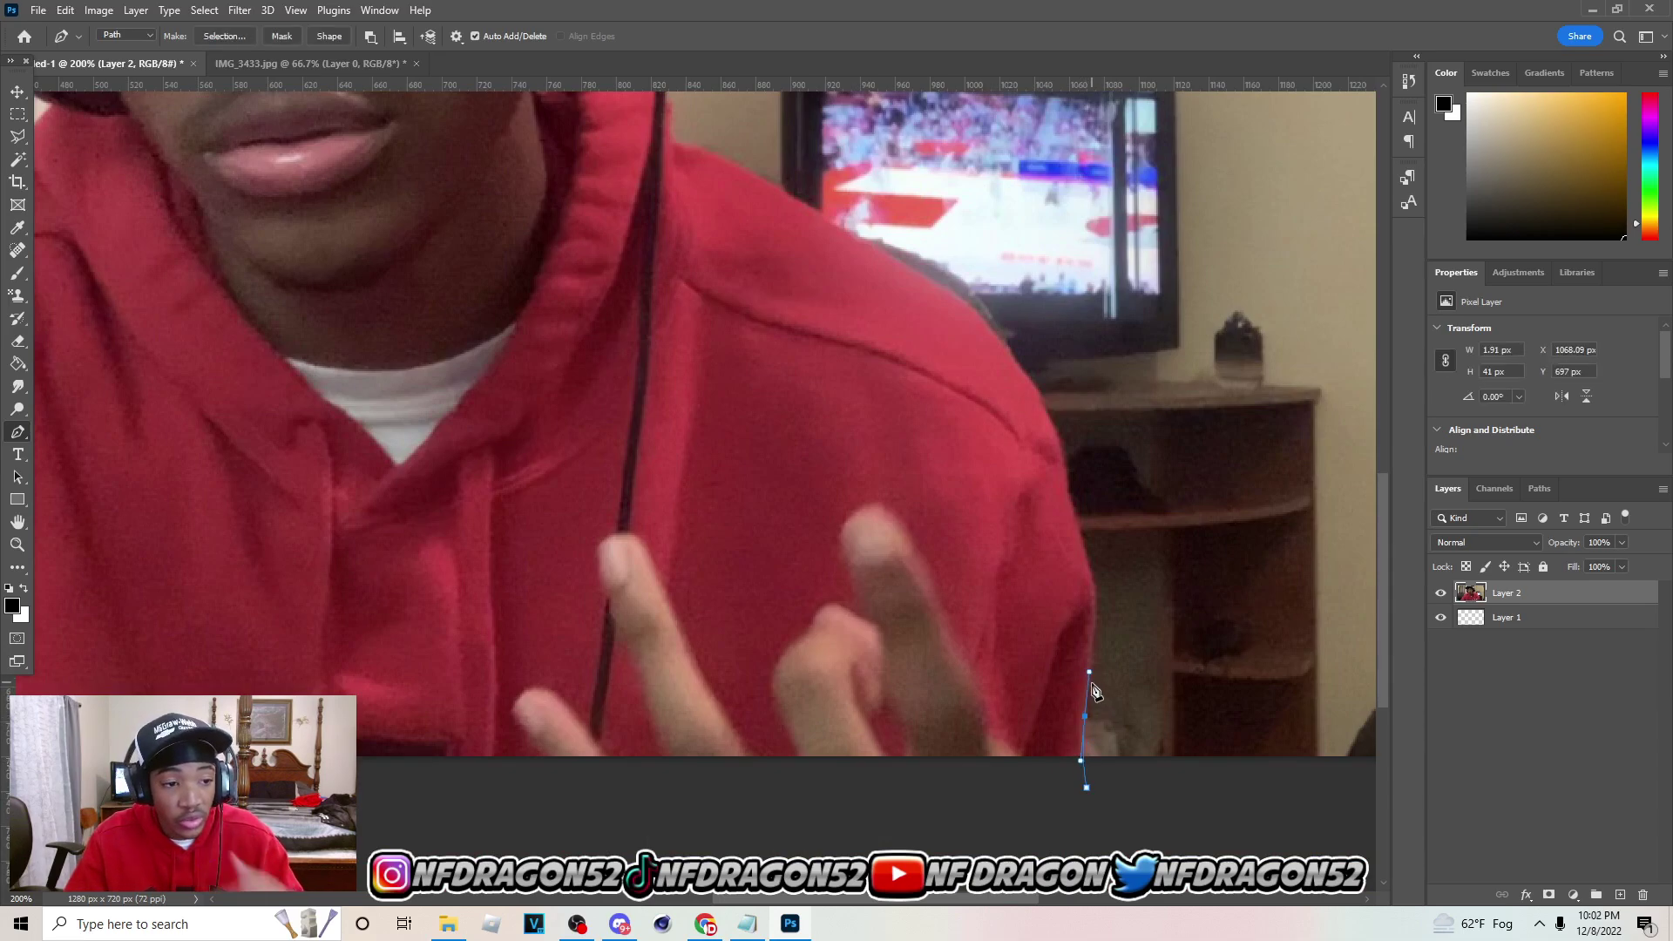
pyautogui.click(1094, 617)
pyautogui.click(1093, 586)
# Continue the path with curves over the right-hand shoulder of the red hoodie to the headphone cable
pyautogui.scroll(2, 1093, 585)
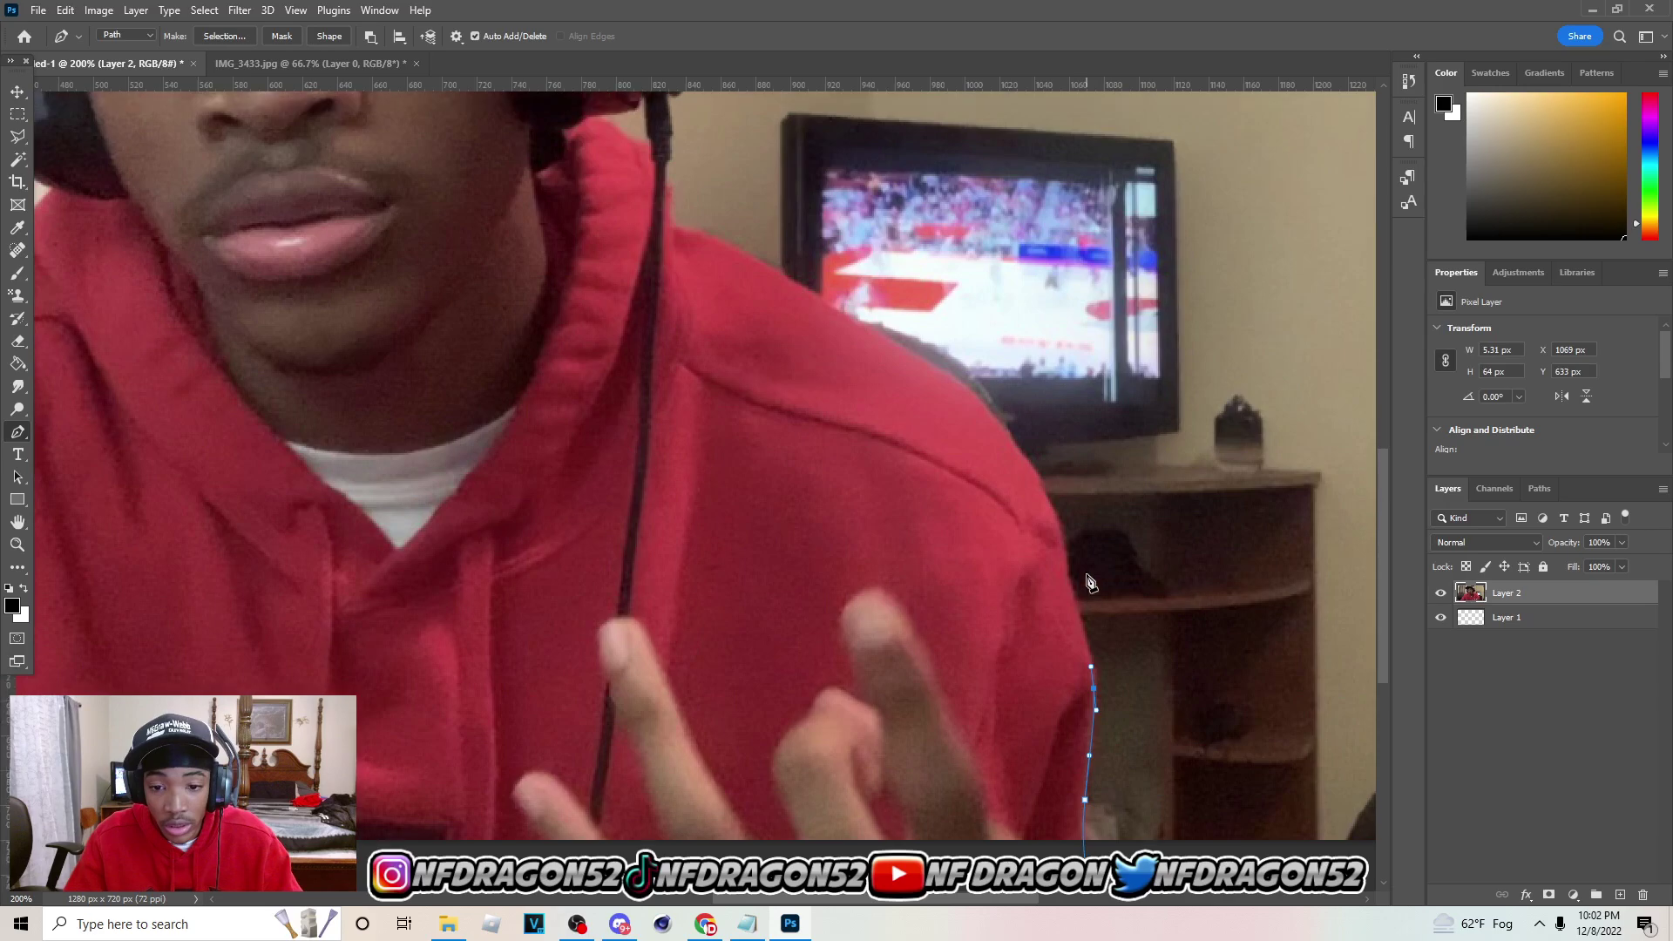
pyautogui.click(1065, 547)
pyautogui.scroll(2, 1065, 547)
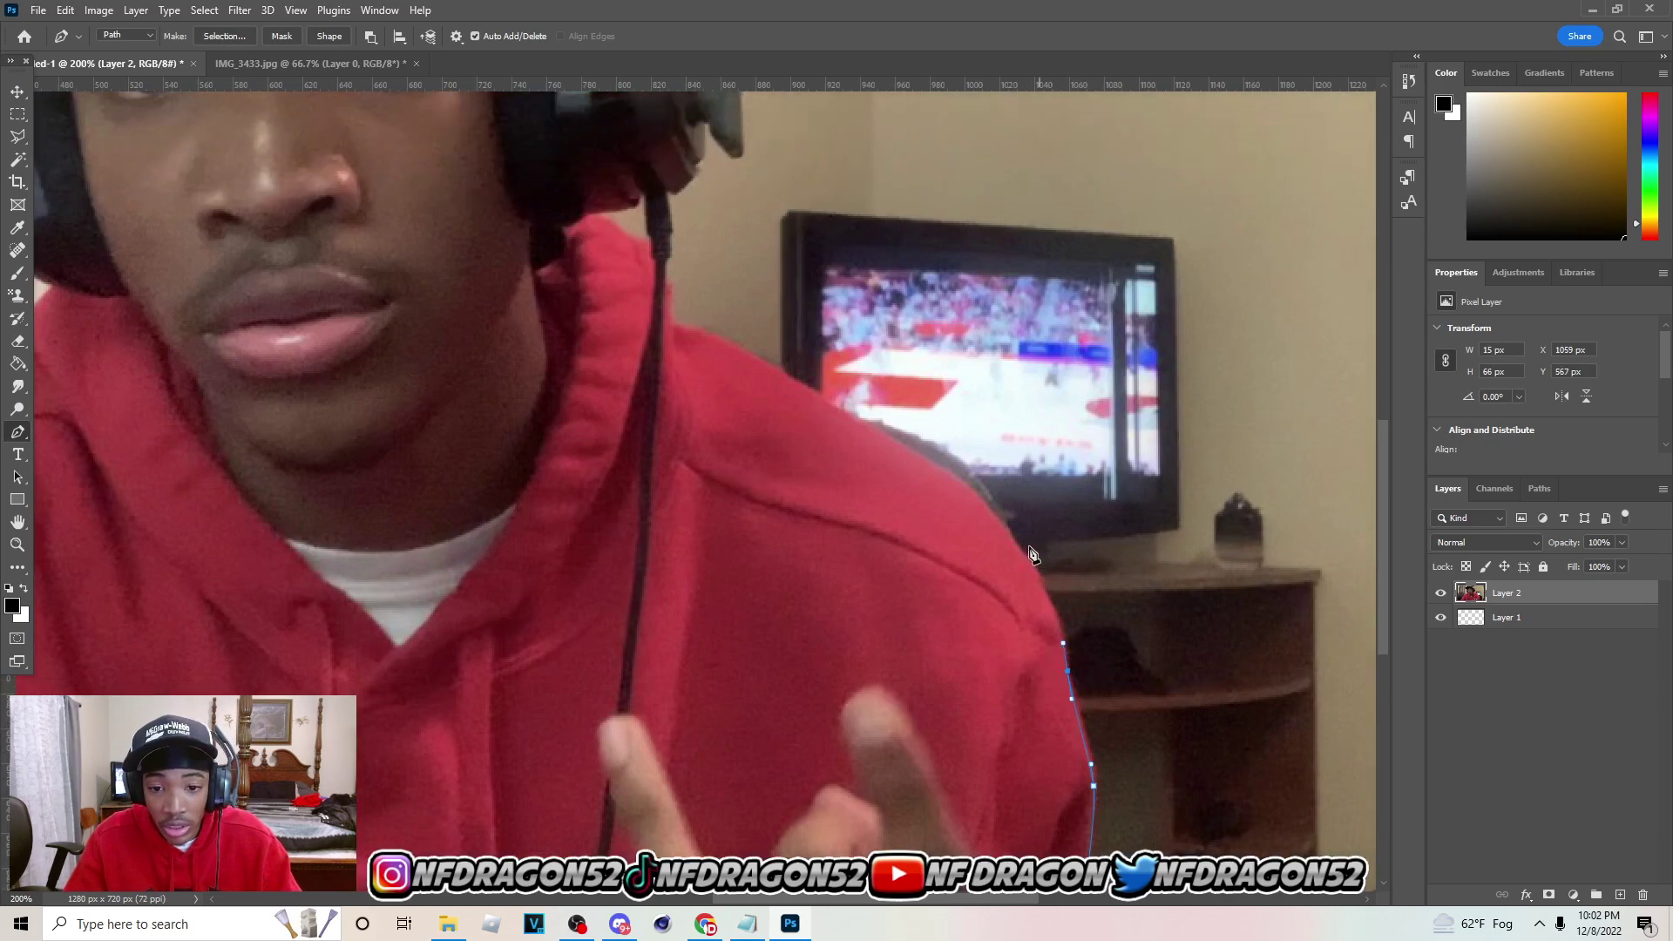
pyautogui.moveTo(947, 476); pyautogui.dragTo(927, 459)
pyautogui.keyDown('alt'); pyautogui.click(991, 514); pyautogui.keyUp('alt')
pyautogui.scroll(2, 959, 497)
pyautogui.click(819, 455)
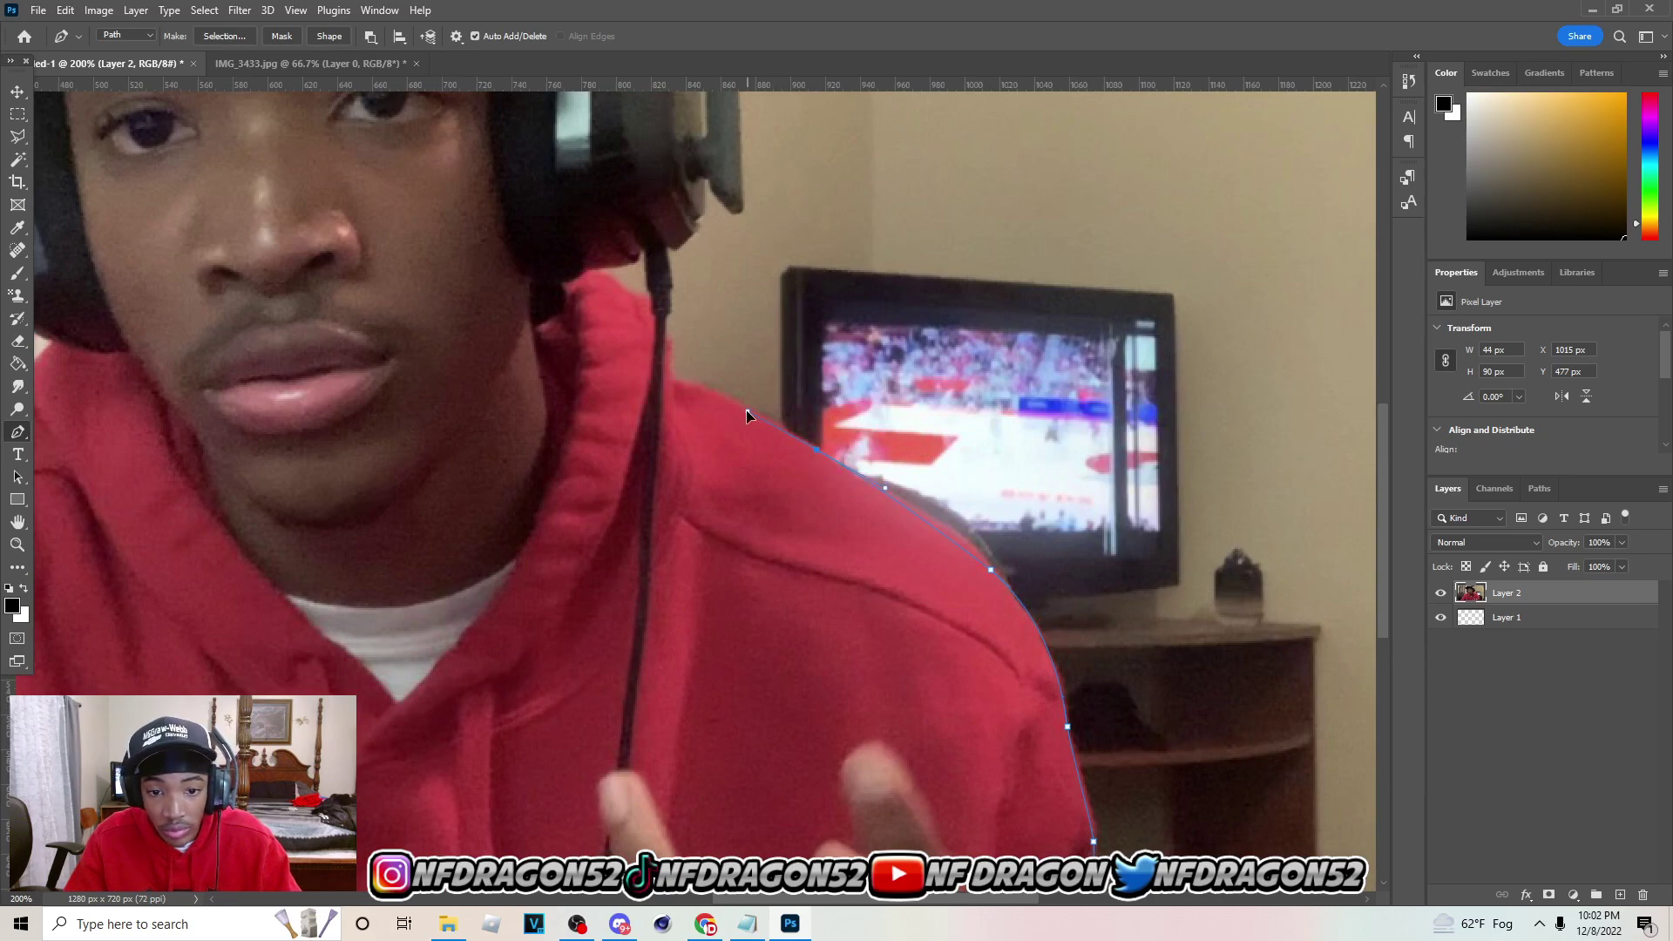
pyautogui.click(659, 375)
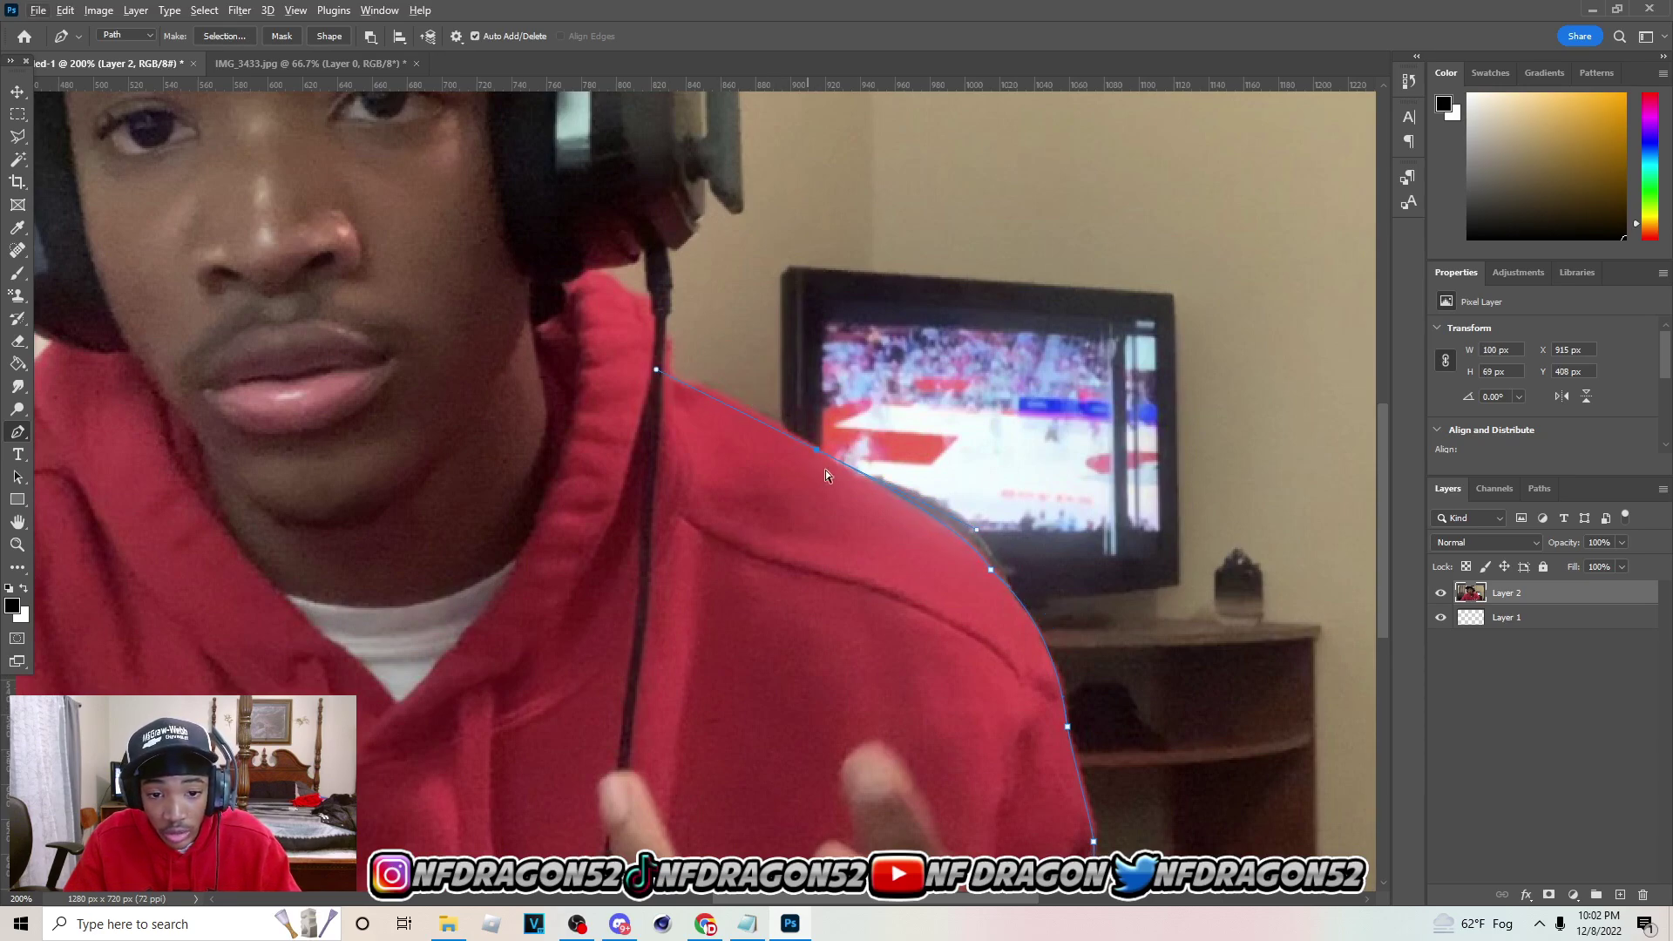
pyautogui.hotkey('ctrl', 'z')
pyautogui.moveTo(841, 467); pyautogui.dragTo(660, 408)
pyautogui.keyDown('alt'); pyautogui.click(841, 468); pyautogui.keyUp('alt')
# Continue the path up along the headphone cable to the underside of the ear cup
pyautogui.scroll(2, 828, 462)
pyautogui.keyDown('alt'); pyautogui.click(675, 437); pyautogui.keyUp('alt')
pyautogui.click(670, 413)
pyautogui.click(665, 398)
pyautogui.scroll(2, 665, 391)
pyautogui.click(666, 427)
pyautogui.scroll(3, 669, 366)
pyautogui.keyDown('alt'); pyautogui.click(667, 446); pyautogui.keyUp('alt')
# Trace the path around the lower edge of the right-hand ear cup to the lower tip of the headband arm
pyautogui.click(677, 445)
pyautogui.click(696, 424)
pyautogui.click(697, 415)
pyautogui.click(704, 391)
pyautogui.click(705, 373)
pyautogui.click(710, 378)
pyautogui.click(724, 403)
pyautogui.click(736, 409)
# Trace the path up the outer edge of the headband to the top edge of the photo beside the cap
pyautogui.scroll(3, 737, 416)
pyautogui.scroll(4, 741, 455)
pyautogui.click(689, 350)
pyautogui.click(611, 220)
pyautogui.moveTo(572, 182); pyautogui.dragTo(565, 176)
pyautogui.click(521, 189)
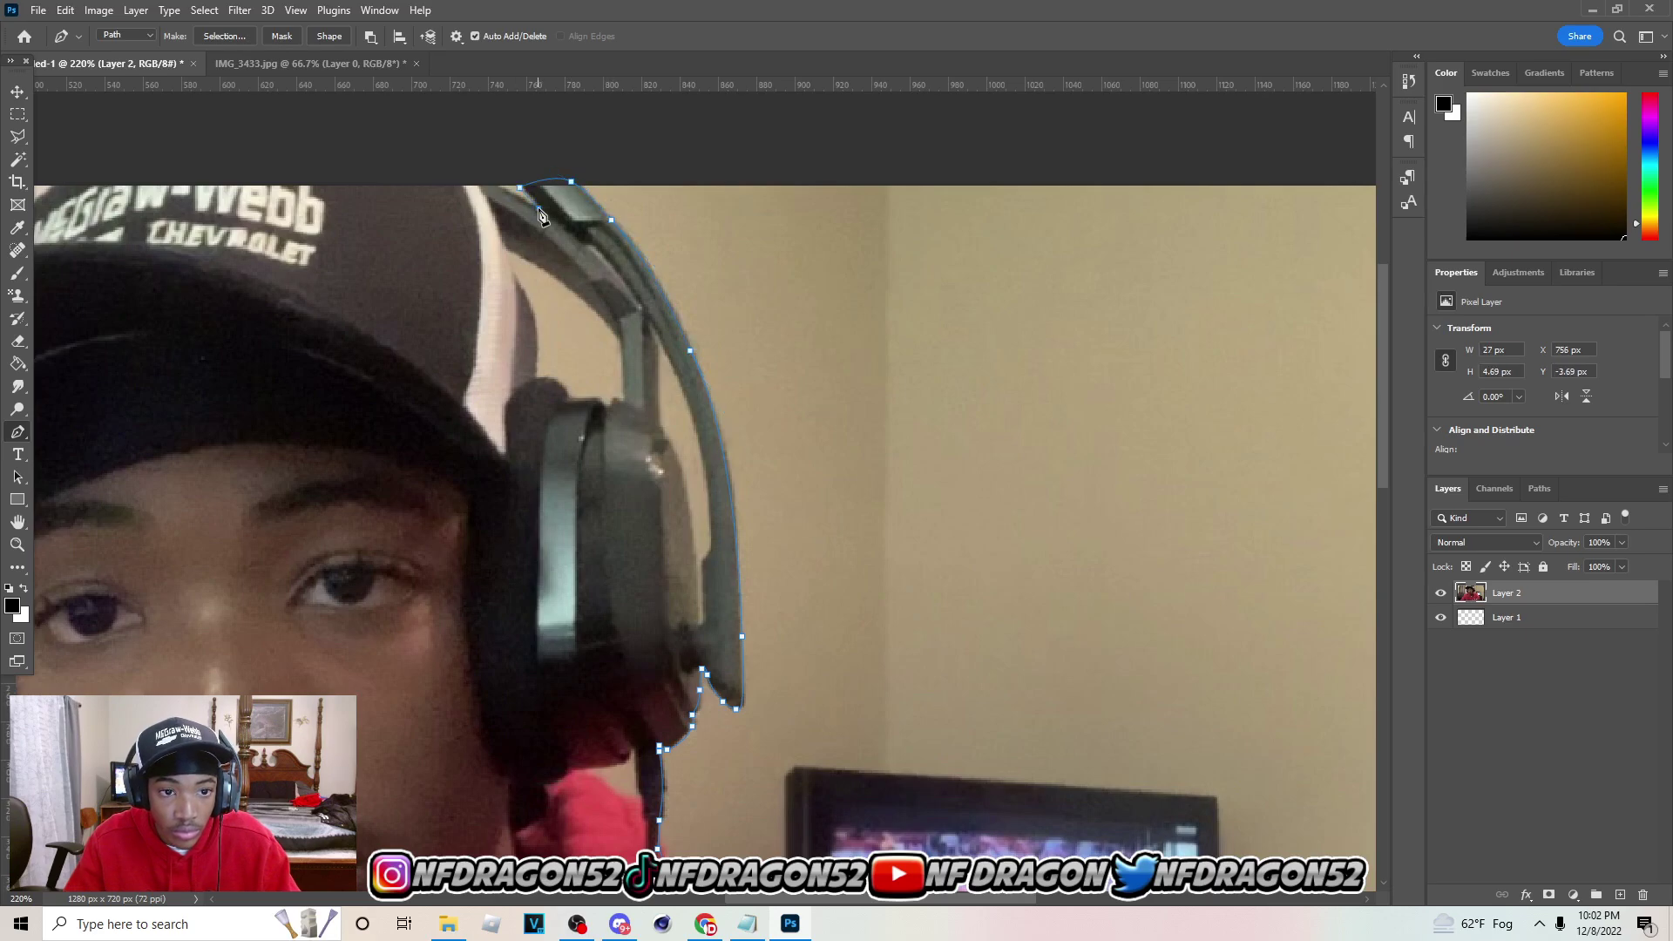
pyautogui.click(538, 206)
pyautogui.click(502, 189)
pyautogui.click(483, 180)
# Carry the path over the top of the cap and around its brim to the left-hand ear cup
pyautogui.hscroll(-10, 647, 653)
pyautogui.scroll(-6, 647, 654)
pyautogui.moveTo(555, 207); pyautogui.dragTo(524, 328)
pyautogui.keyDown('alt'); pyautogui.click(556, 207); pyautogui.keyUp('alt')
pyautogui.hotkey('ctrl', 'z')
pyautogui.keyDown('alt'); pyautogui.click(460, 267); pyautogui.keyUp('alt')
pyautogui.keyDown('alt'); pyautogui.click(473, 315); pyautogui.keyUp('alt')
pyautogui.keyDown('alt'); pyautogui.click(511, 327); pyautogui.keyUp('alt')
pyautogui.click(508, 366)
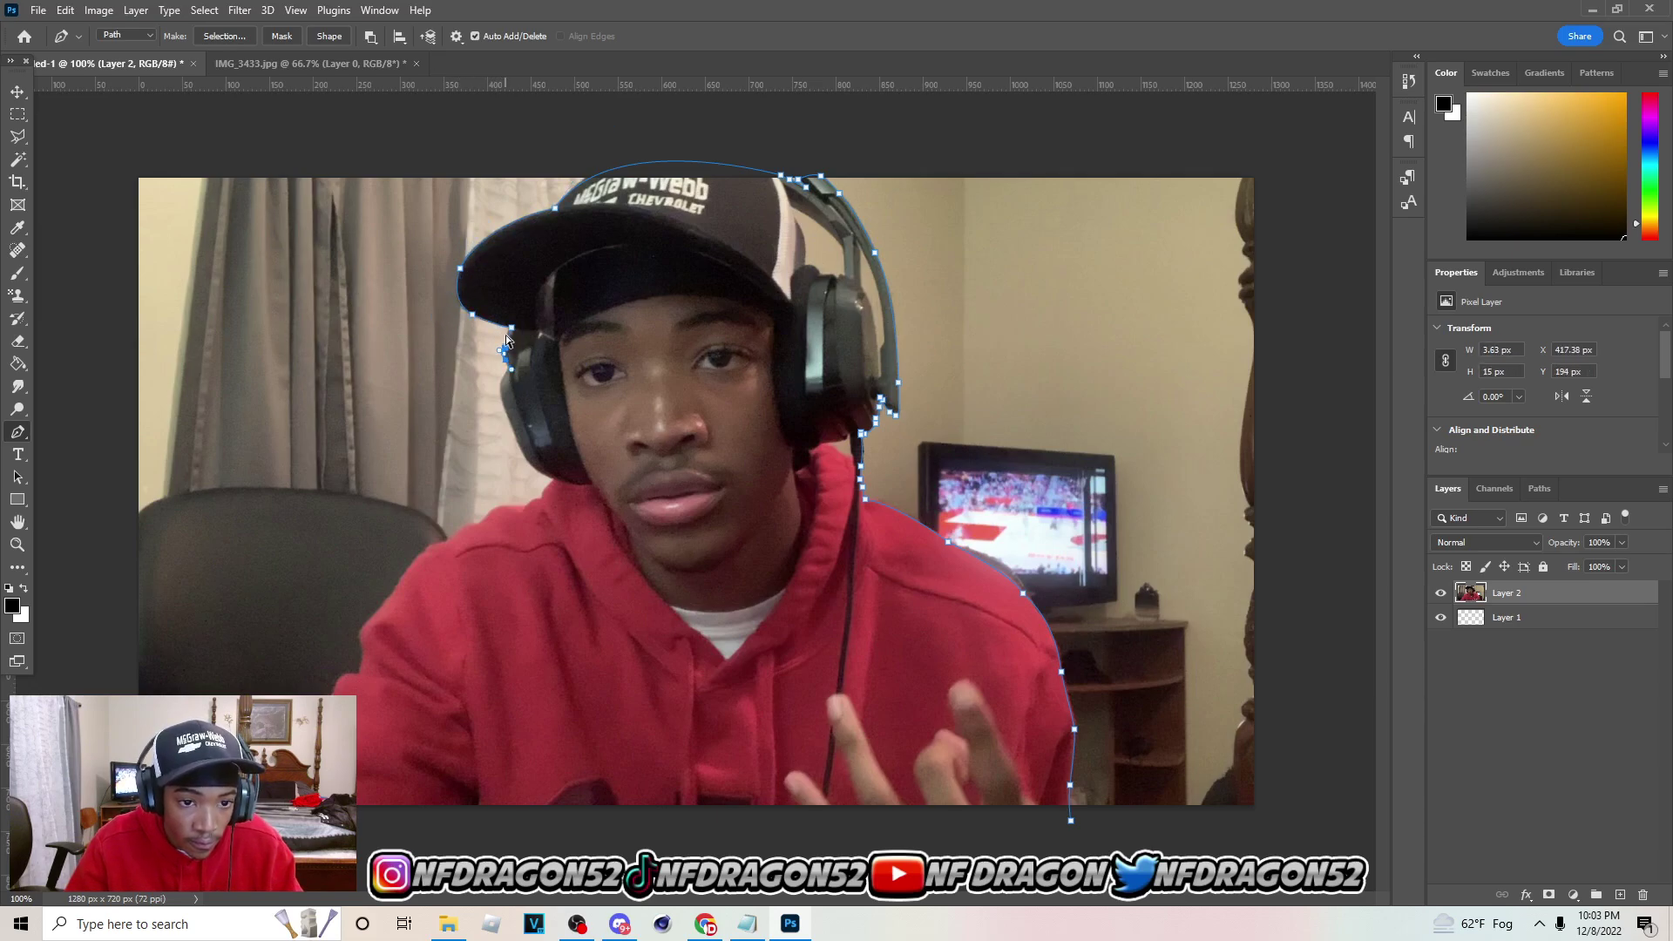
# Undo the last anchor points and trace the outer edge of the left-hand ear cup down to the hoodie
pyautogui.hotkey('ctrl', '+')
pyautogui.hotkey('ctrl', 'z')
pyautogui.hotkey('ctrl', 'z')
pyautogui.moveTo(322, 243); pyautogui.dragTo(338, 265)
pyautogui.scroll(-2, 261, 355)
pyautogui.moveTo(304, 179); pyautogui.dragTo(307, 202)
pyautogui.hotkey('ctrl', 'z')
pyautogui.click(350, 303)
pyautogui.click(393, 345)
pyautogui.click(406, 356)
# Continue the path from the hood along the left-hand shoulder to the edge of the chair back
pyautogui.moveTo(400, 369); pyautogui.dragTo(399, 372)
pyautogui.moveTo(391, 387); pyautogui.dragTo(343, 420)
pyautogui.click(387, 393)
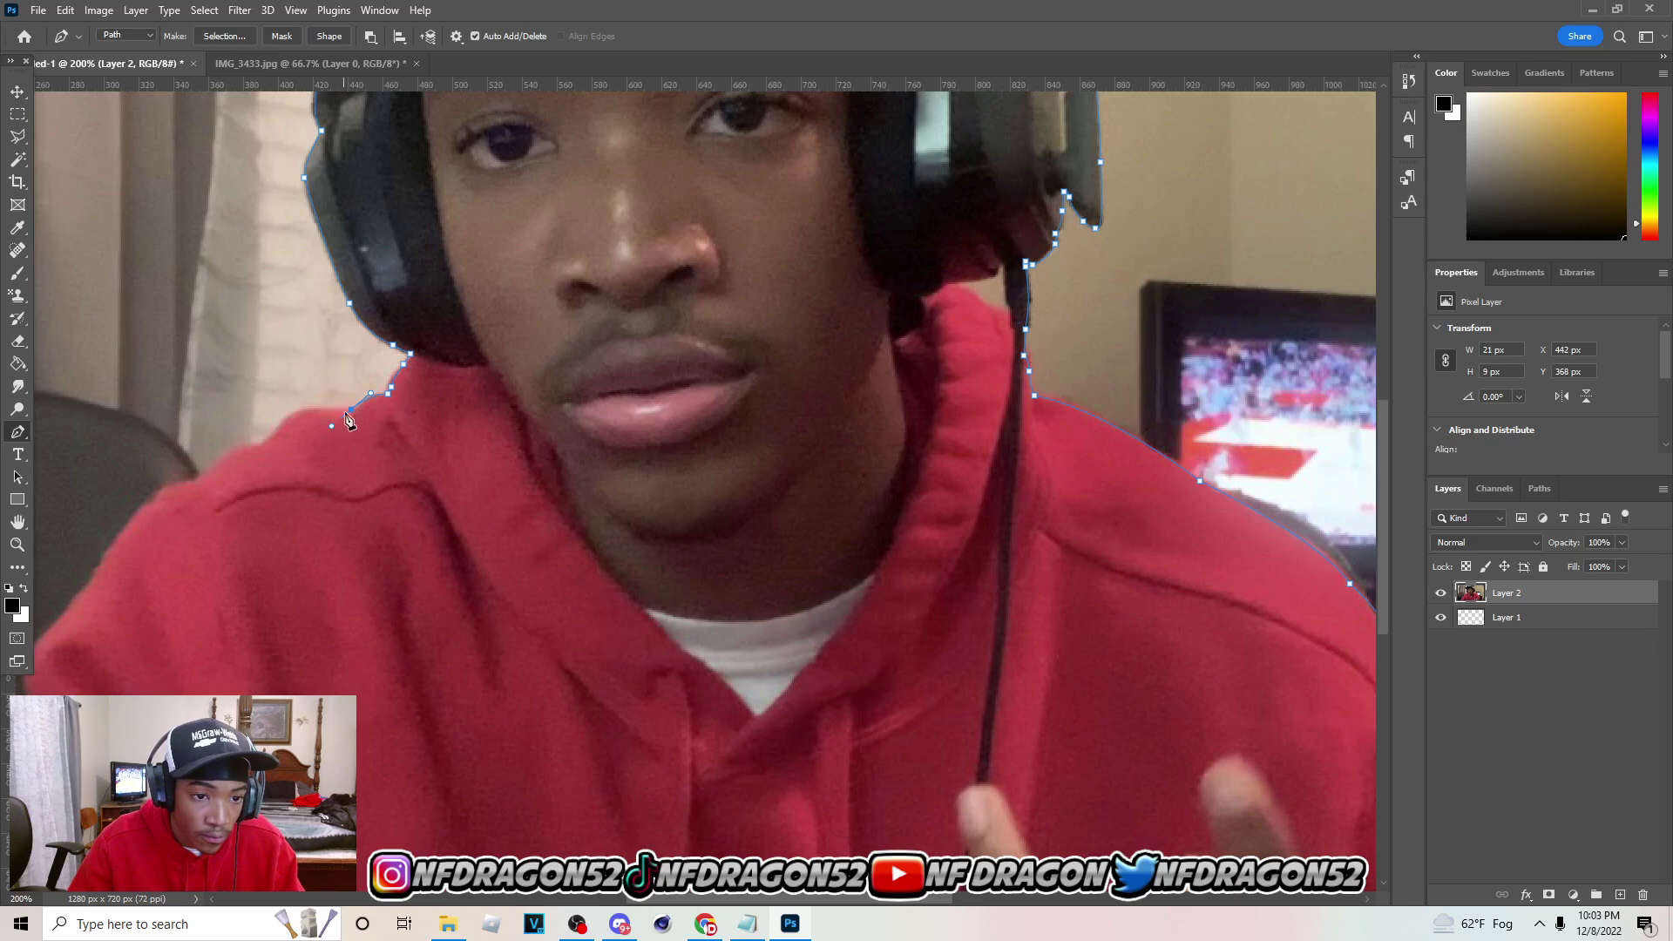
pyautogui.hscroll(-5, 610, 440)
pyautogui.moveTo(613, 435); pyautogui.dragTo(606, 456)
pyautogui.click(592, 446)
pyautogui.click(555, 465)
pyautogui.click(532, 484)
pyautogui.click(501, 490)
pyautogui.click(494, 498)
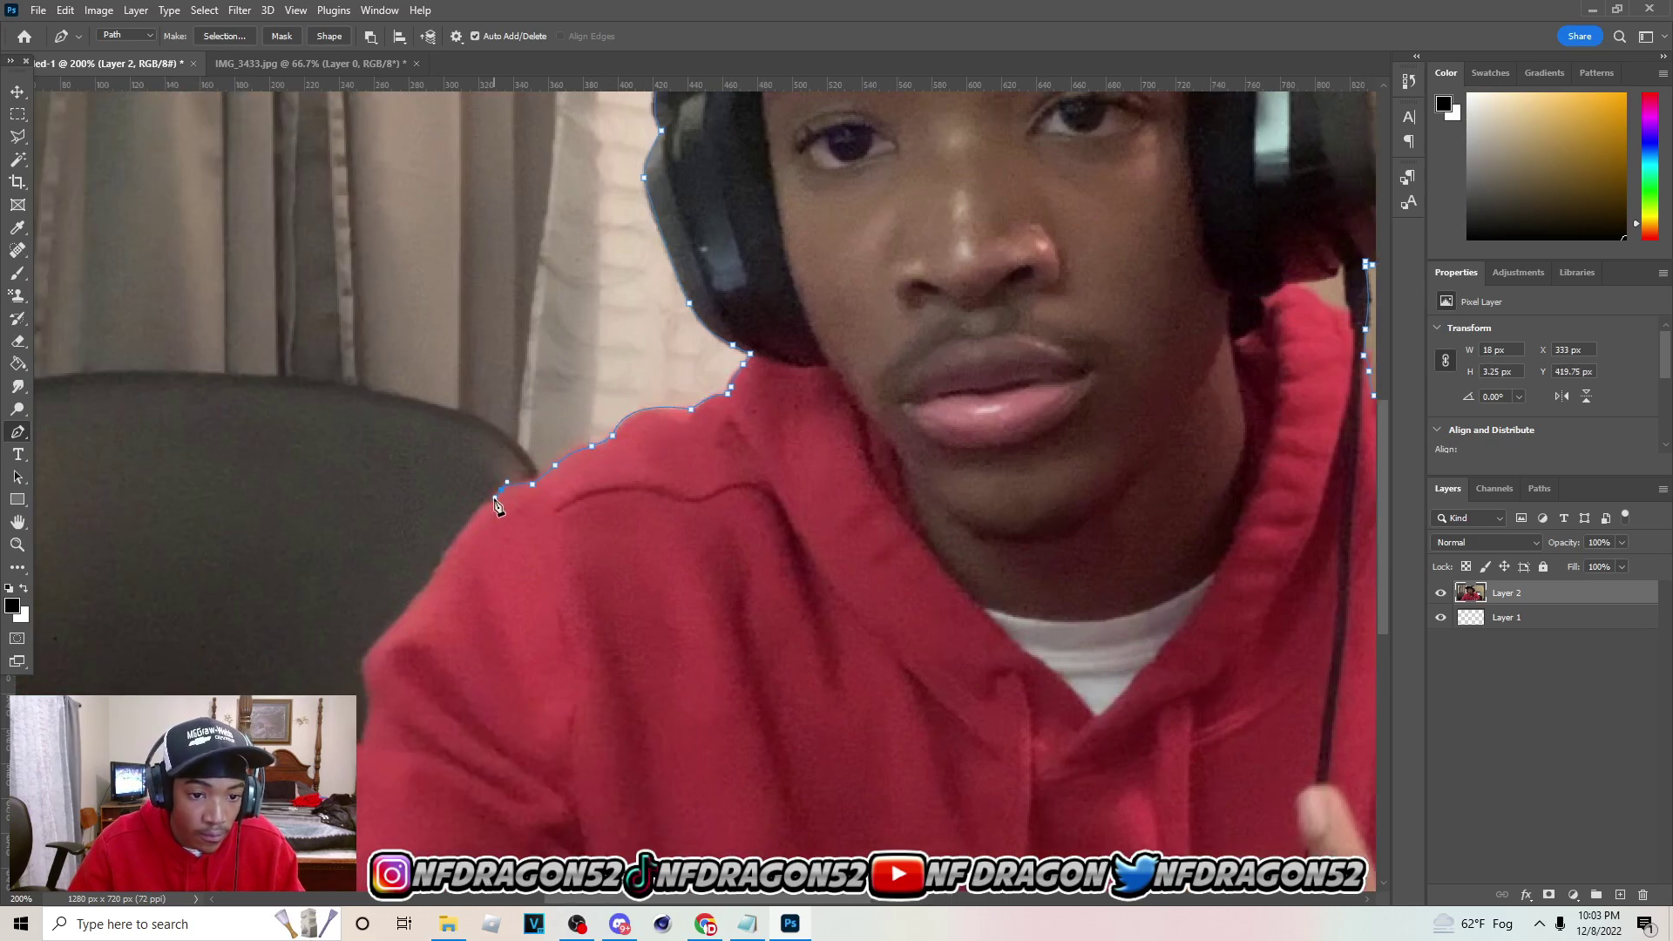
# Trace the path down the upper part of the left-hand sleeve against the dark chair
pyautogui.hscroll(-5, 494, 498)
pyautogui.click(742, 406)
pyautogui.moveTo(725, 434); pyautogui.dragTo(719, 448)
pyautogui.click(709, 460)
pyautogui.click(650, 526)
pyautogui.click(645, 542)
# Continue the path around the folds of the left-hand sleeve near the elbow
pyautogui.scroll(-2, 646, 545)
pyautogui.click(650, 479)
pyautogui.click(646, 507)
pyautogui.moveTo(614, 511); pyautogui.dragTo(590, 569)
pyautogui.scroll(-2, 577, 584)
pyautogui.click(554, 455)
pyautogui.click(532, 487)
pyautogui.click(533, 507)
# Trace the rest of the left-hand sleeve past the canvas bottom and close the path below the photo at its starting point
pyautogui.scroll(-2, 505, 523)
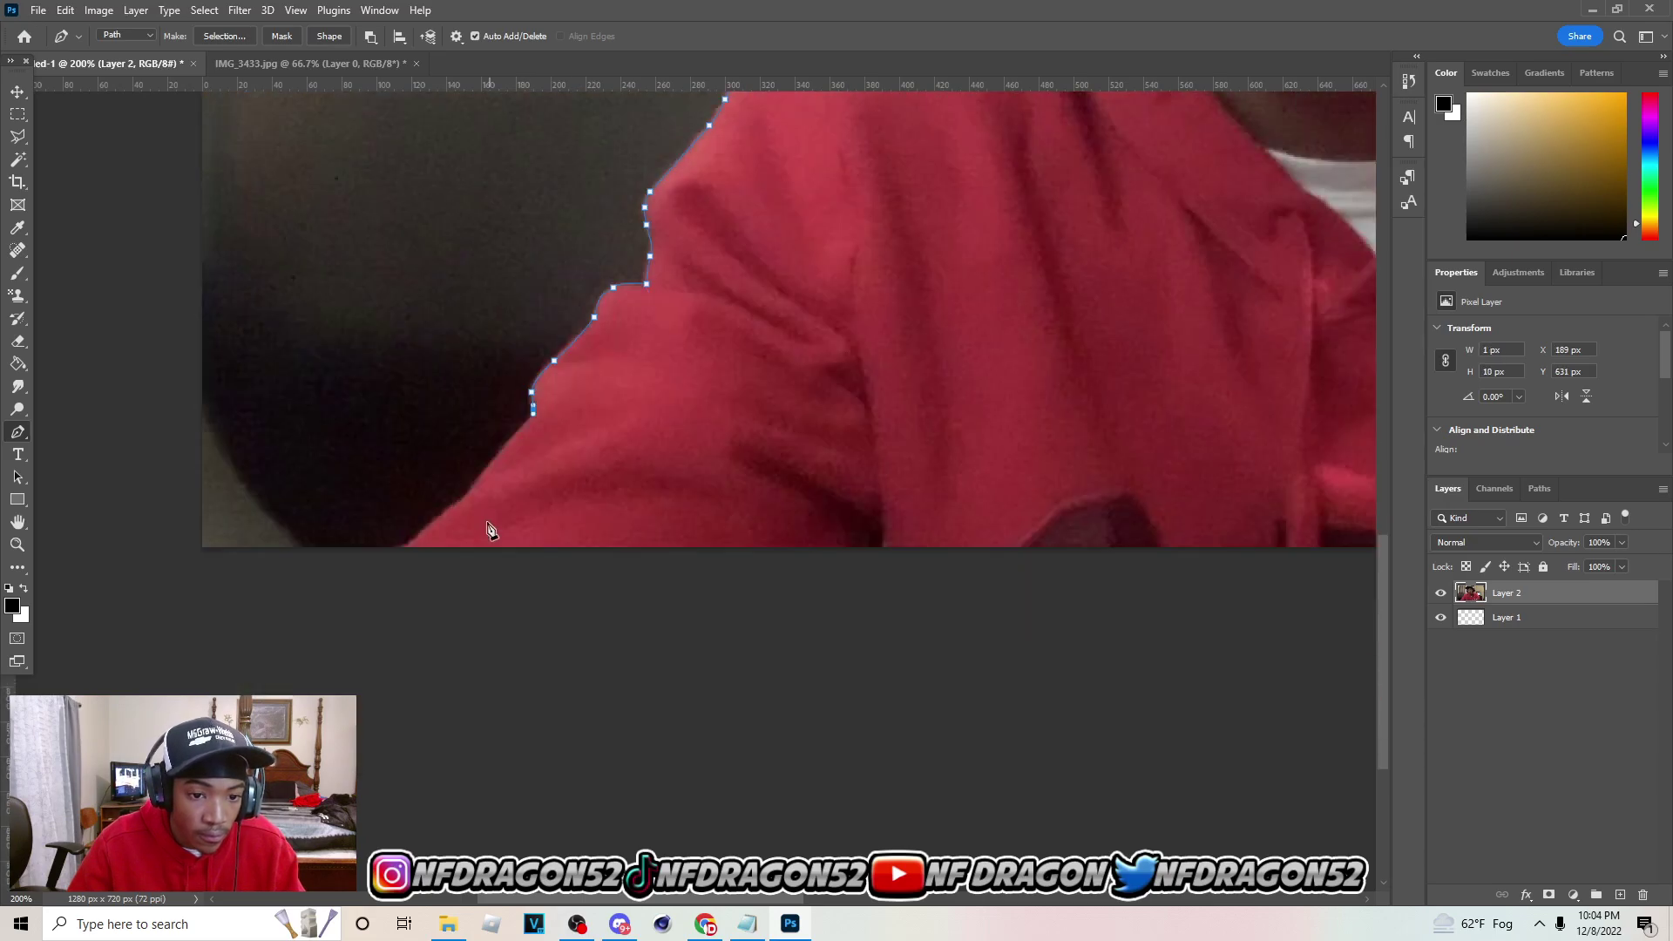
pyautogui.click(480, 477)
pyautogui.click(462, 500)
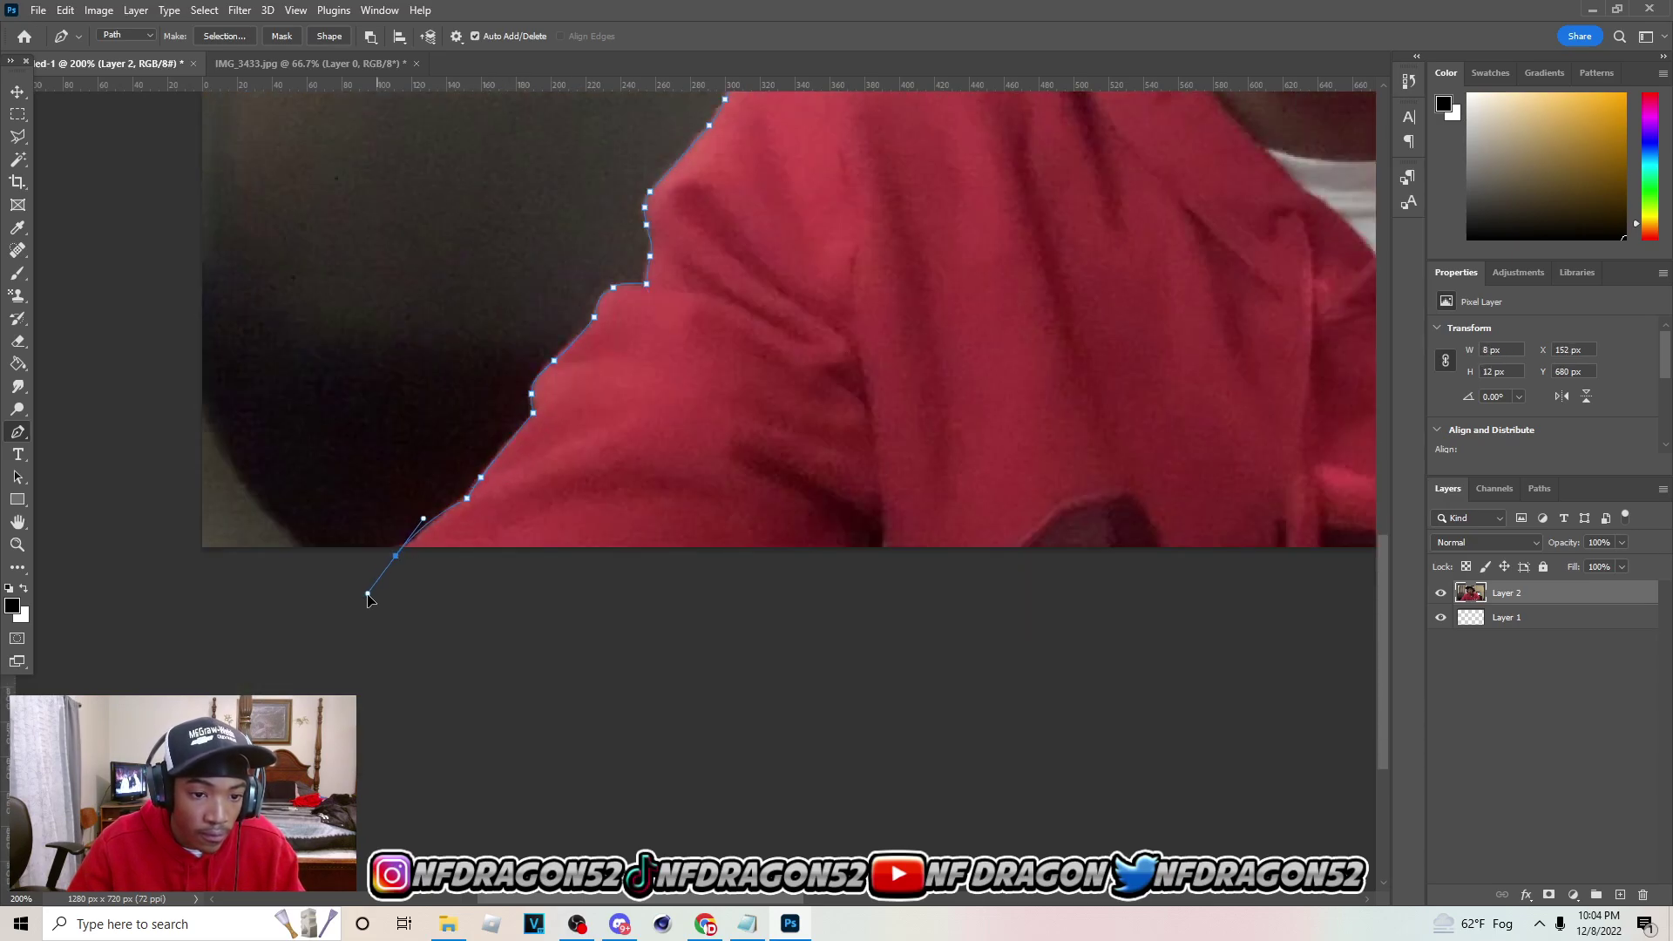
pyautogui.click(396, 558)
pyautogui.click(411, 597)
pyautogui.hscroll(7, 702, 834)
pyautogui.click(1232, 683)
pyautogui.click(1323, 578)
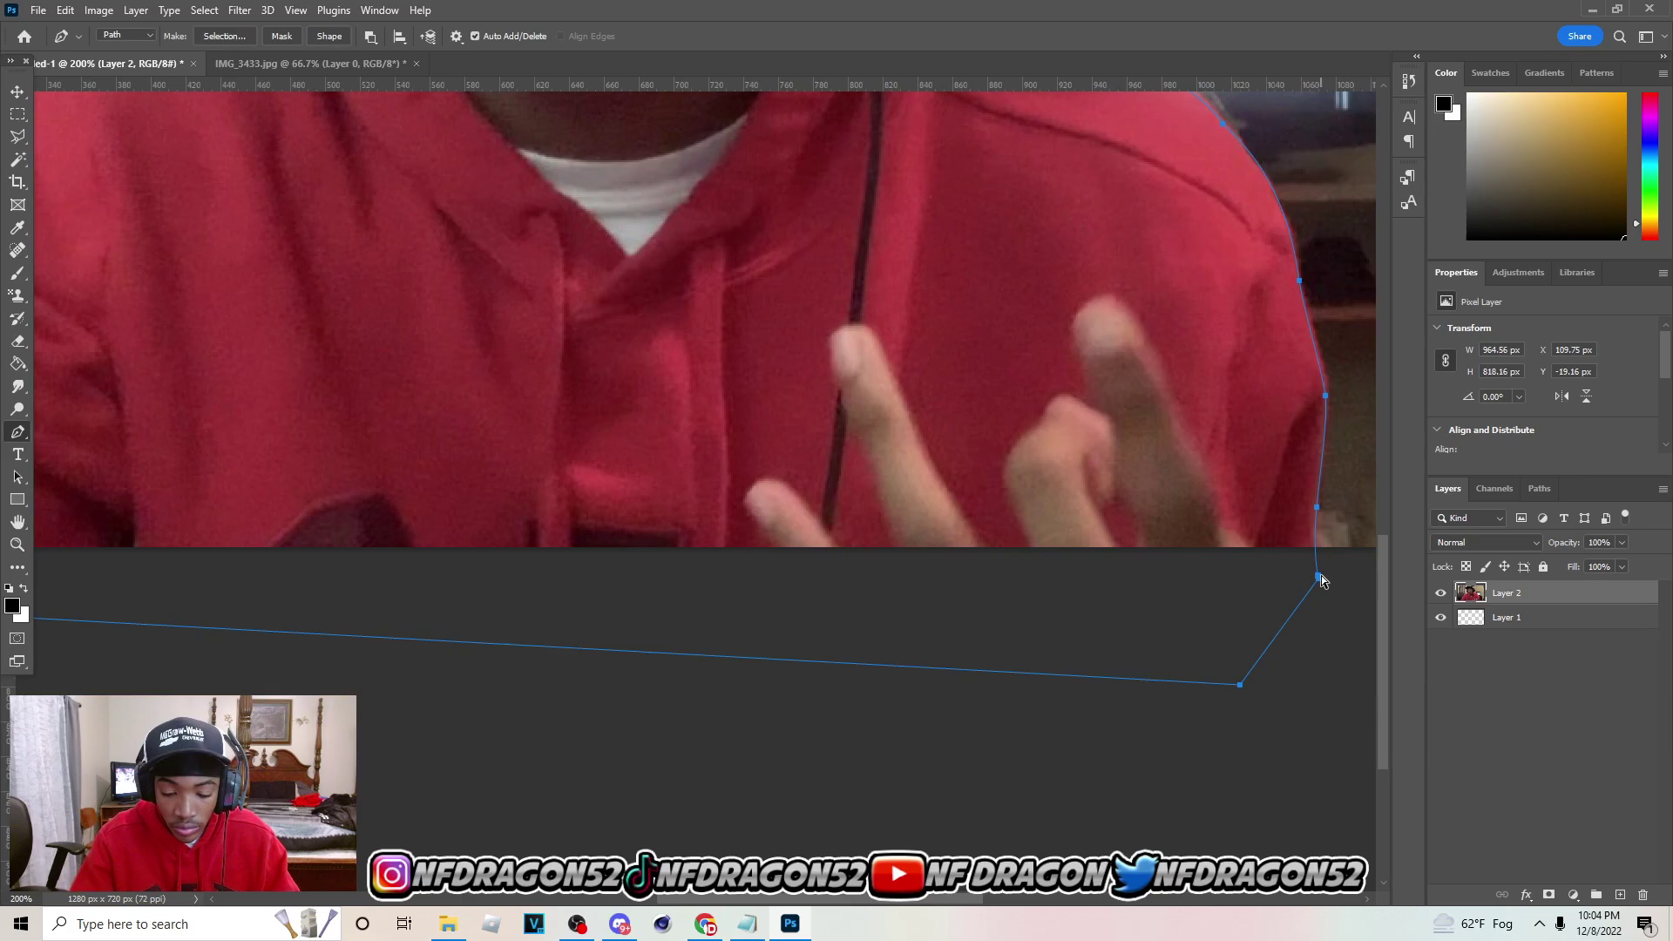
# Make a selection from the closed path around the person
pyautogui.hotkey('ctrl', '-')
pyautogui.hotkey('ctrl', '-')
pyautogui.hotkey('ctrl', '-')
pyautogui.rightClick(711, 561)
pyautogui.click(863, 237)
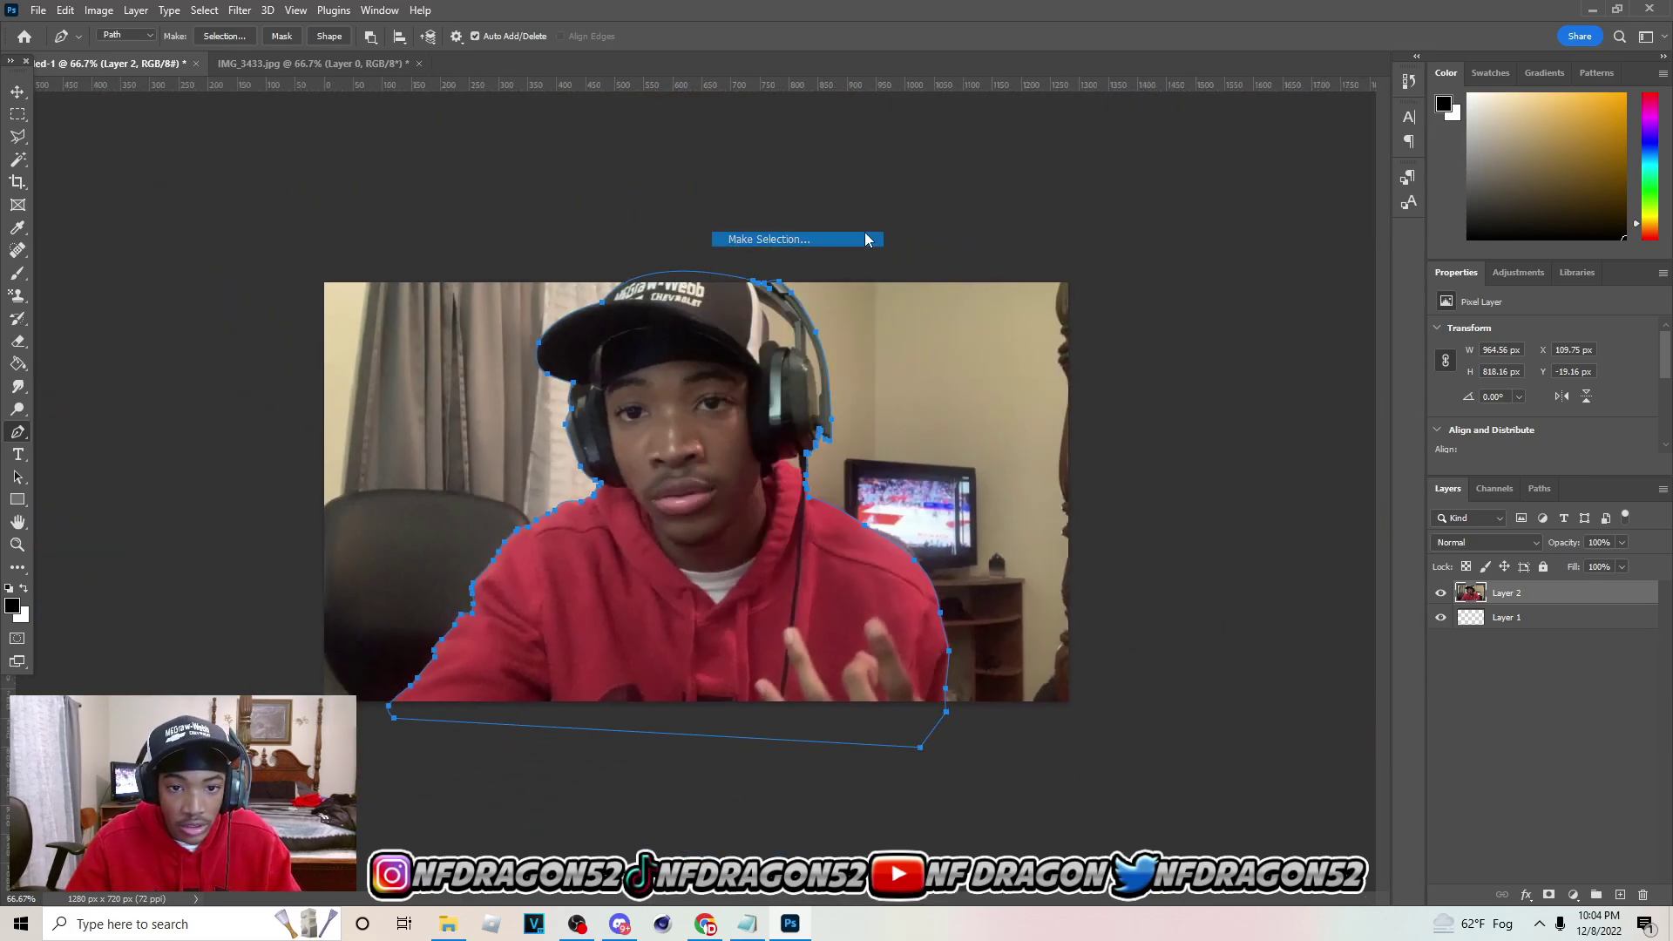
pyautogui.press('Return')
# Invert the selection and add a layer mask to the photo layer so only the person stays visible
pyautogui.click(18, 92)
pyautogui.rightClick(560, 234)
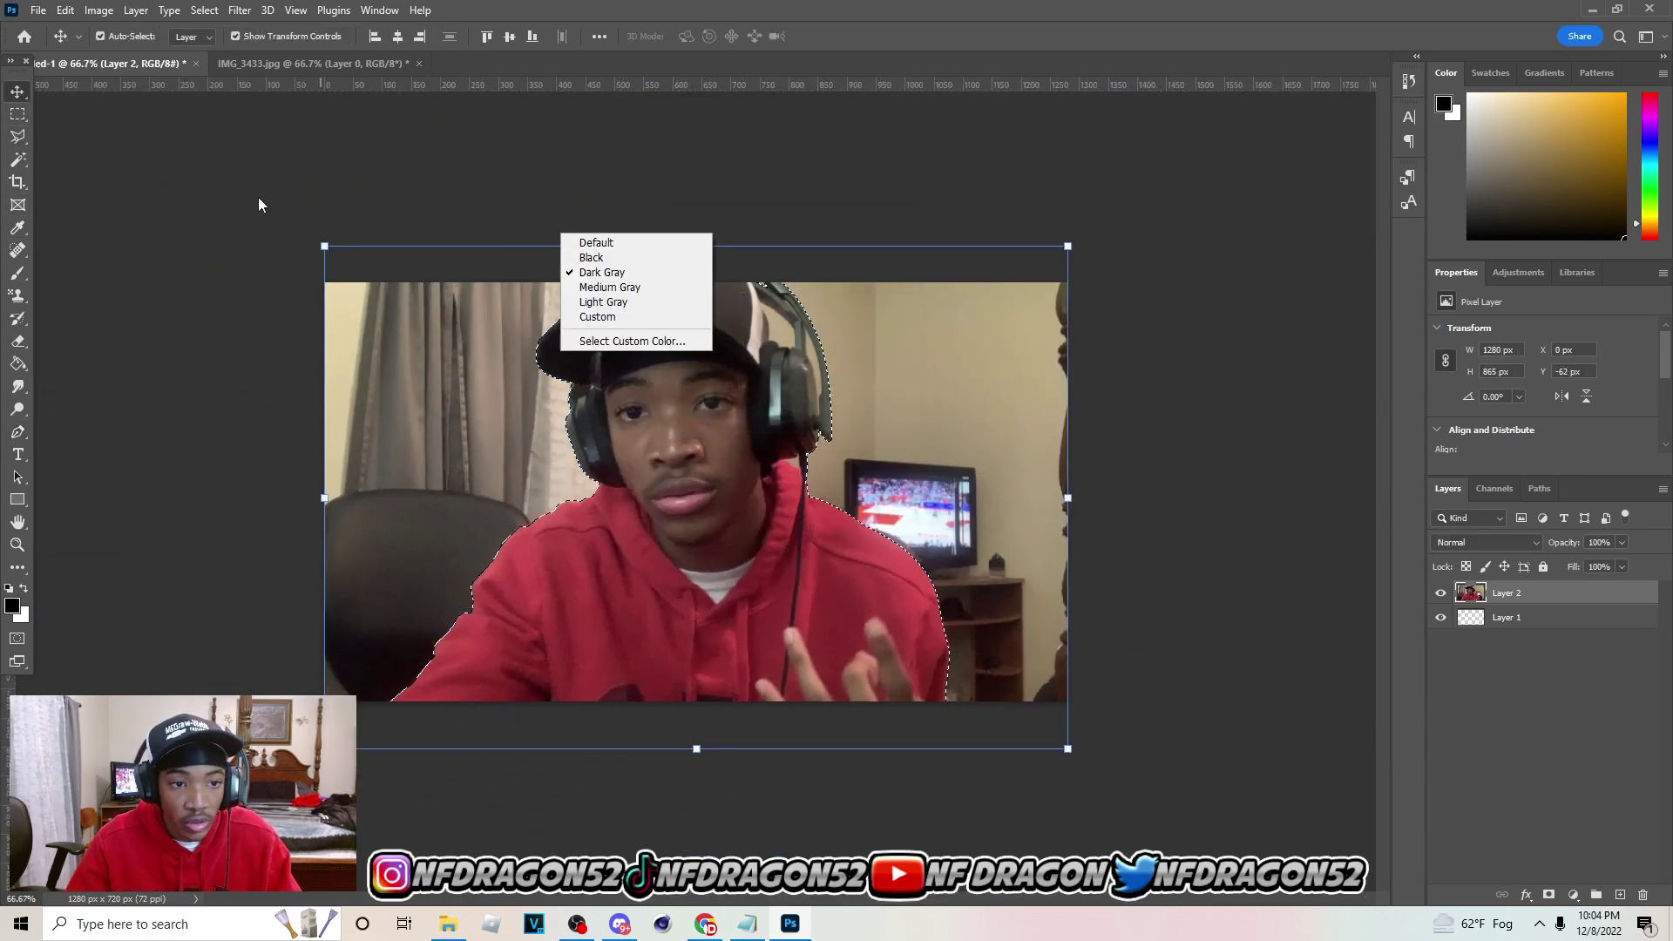
pyautogui.click(20, 117)
pyautogui.rightClick(673, 342)
pyautogui.click(719, 366)
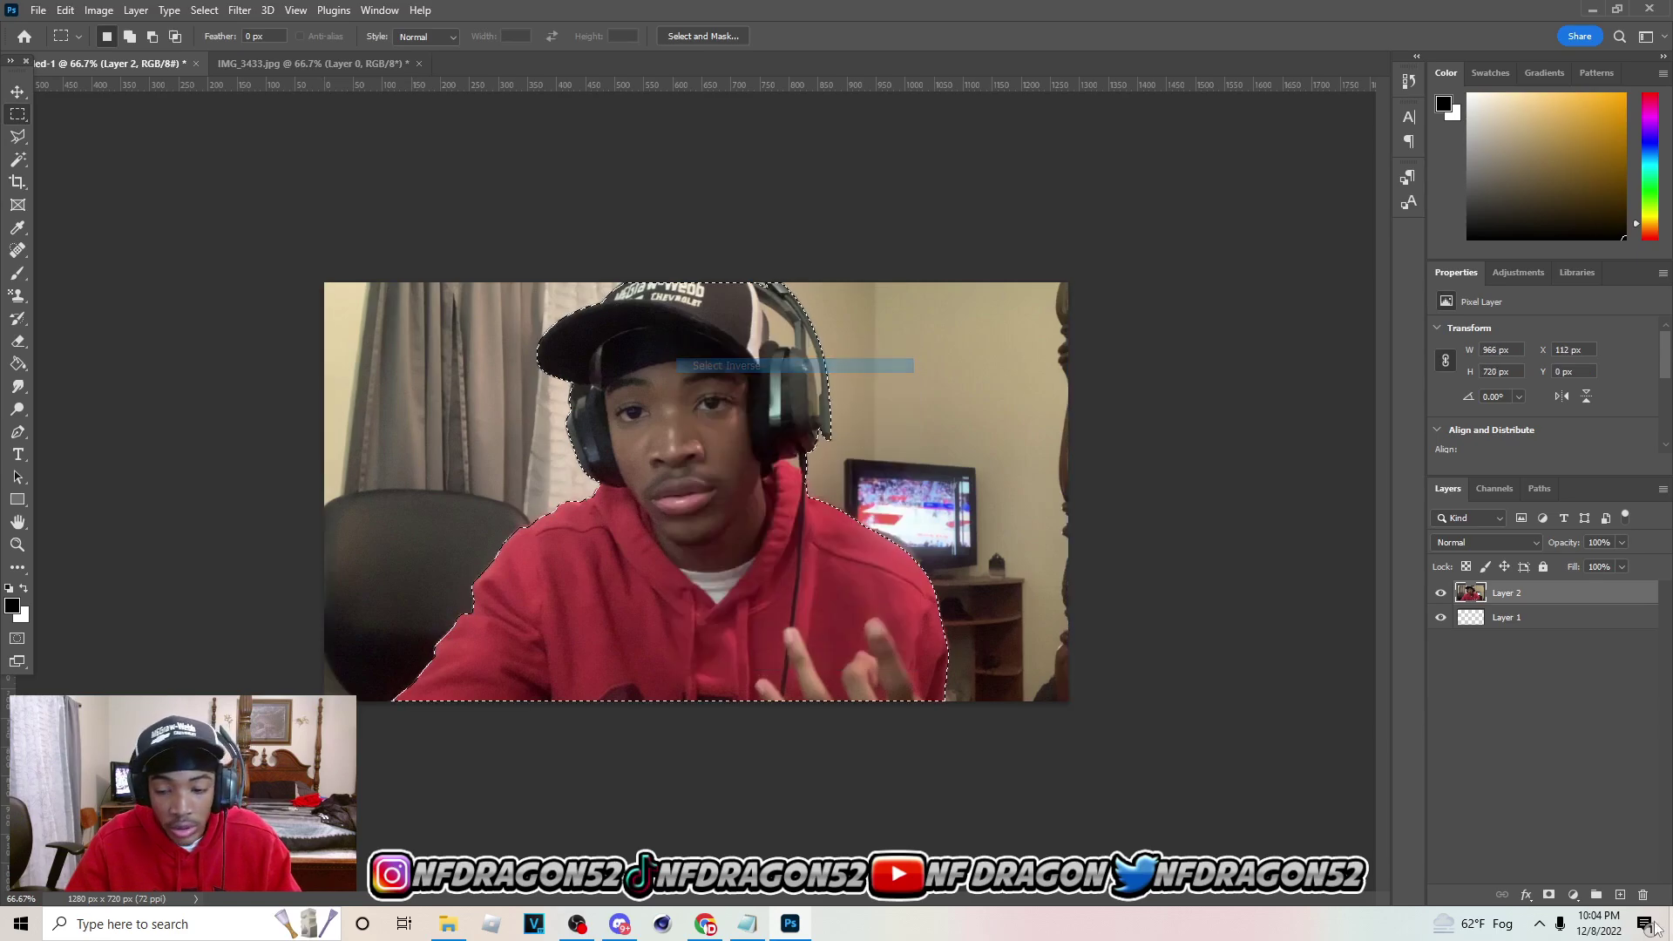
pyautogui.click(1551, 895)
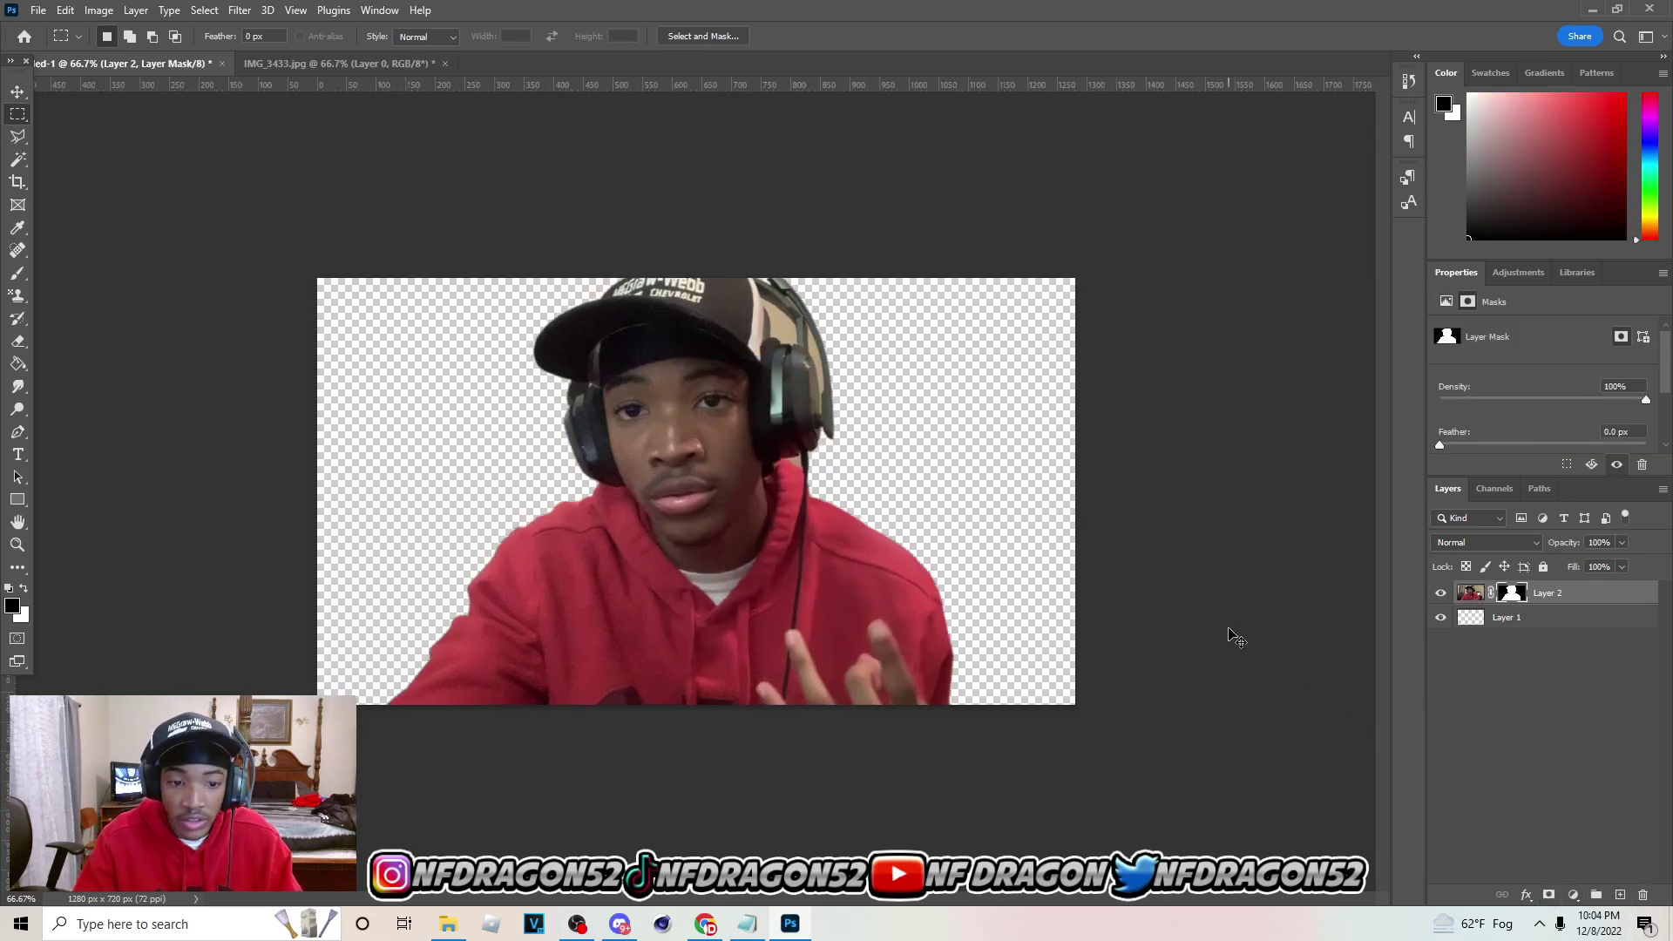
# Trace a closed Pen tool path around the background gap between the cap, the inner headband and the ear cup
pyautogui.hotkey('ctrl', '+')
pyautogui.hotkey('ctrl', '+')
pyautogui.scroll(6, 1058, 664)
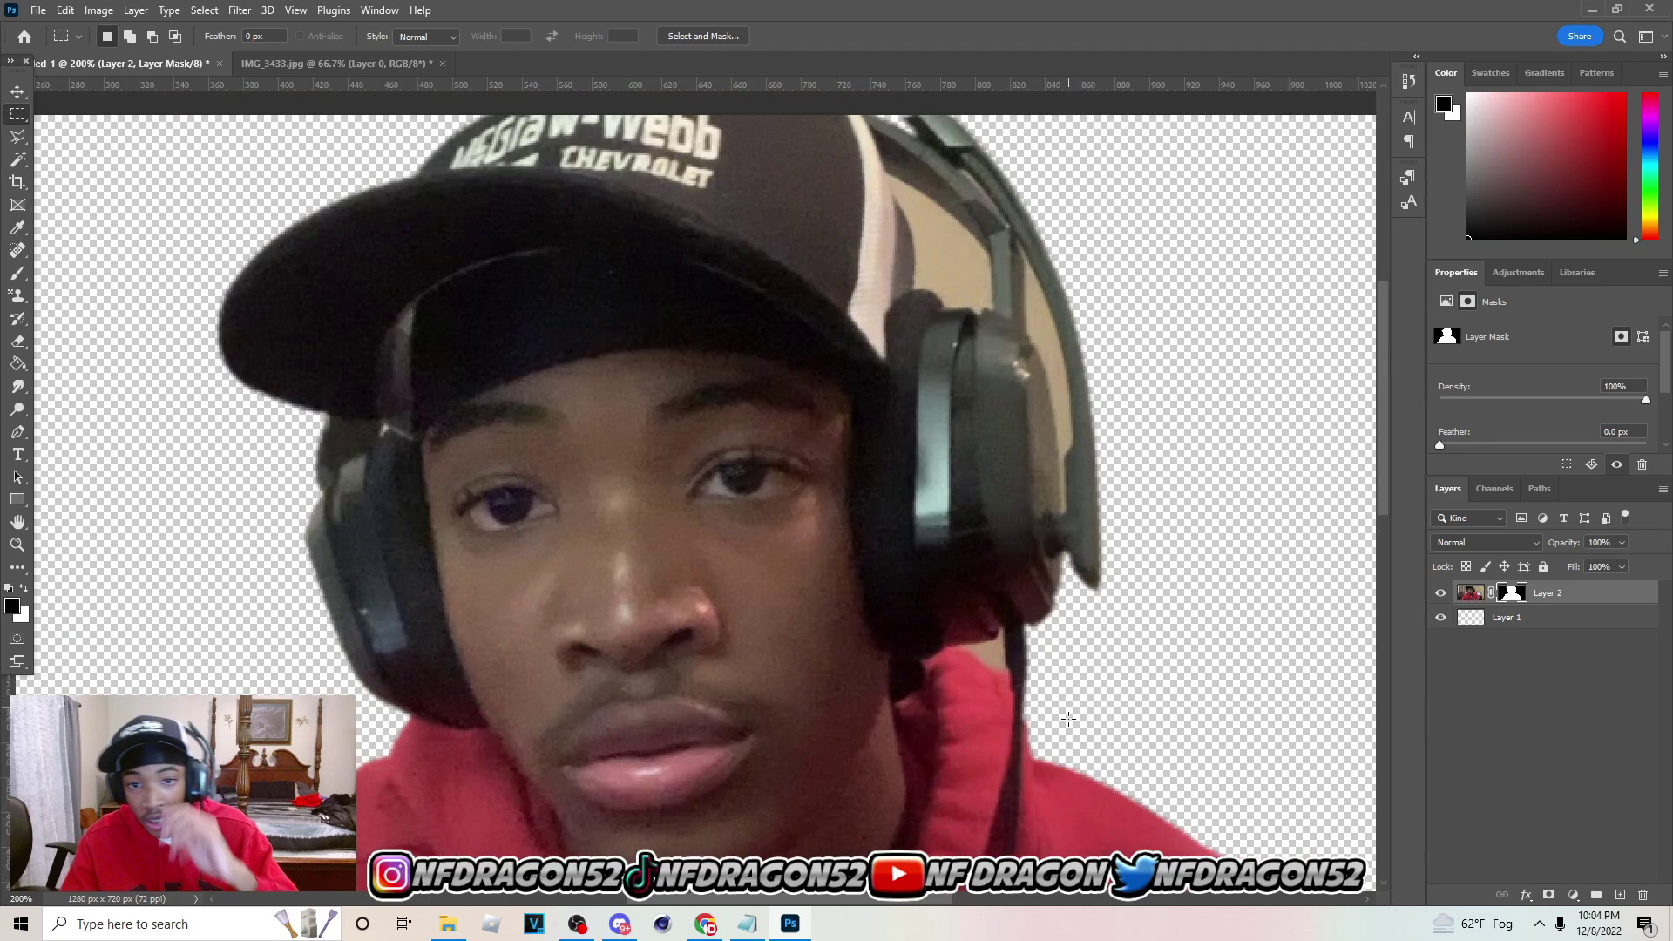
pyautogui.press('p')
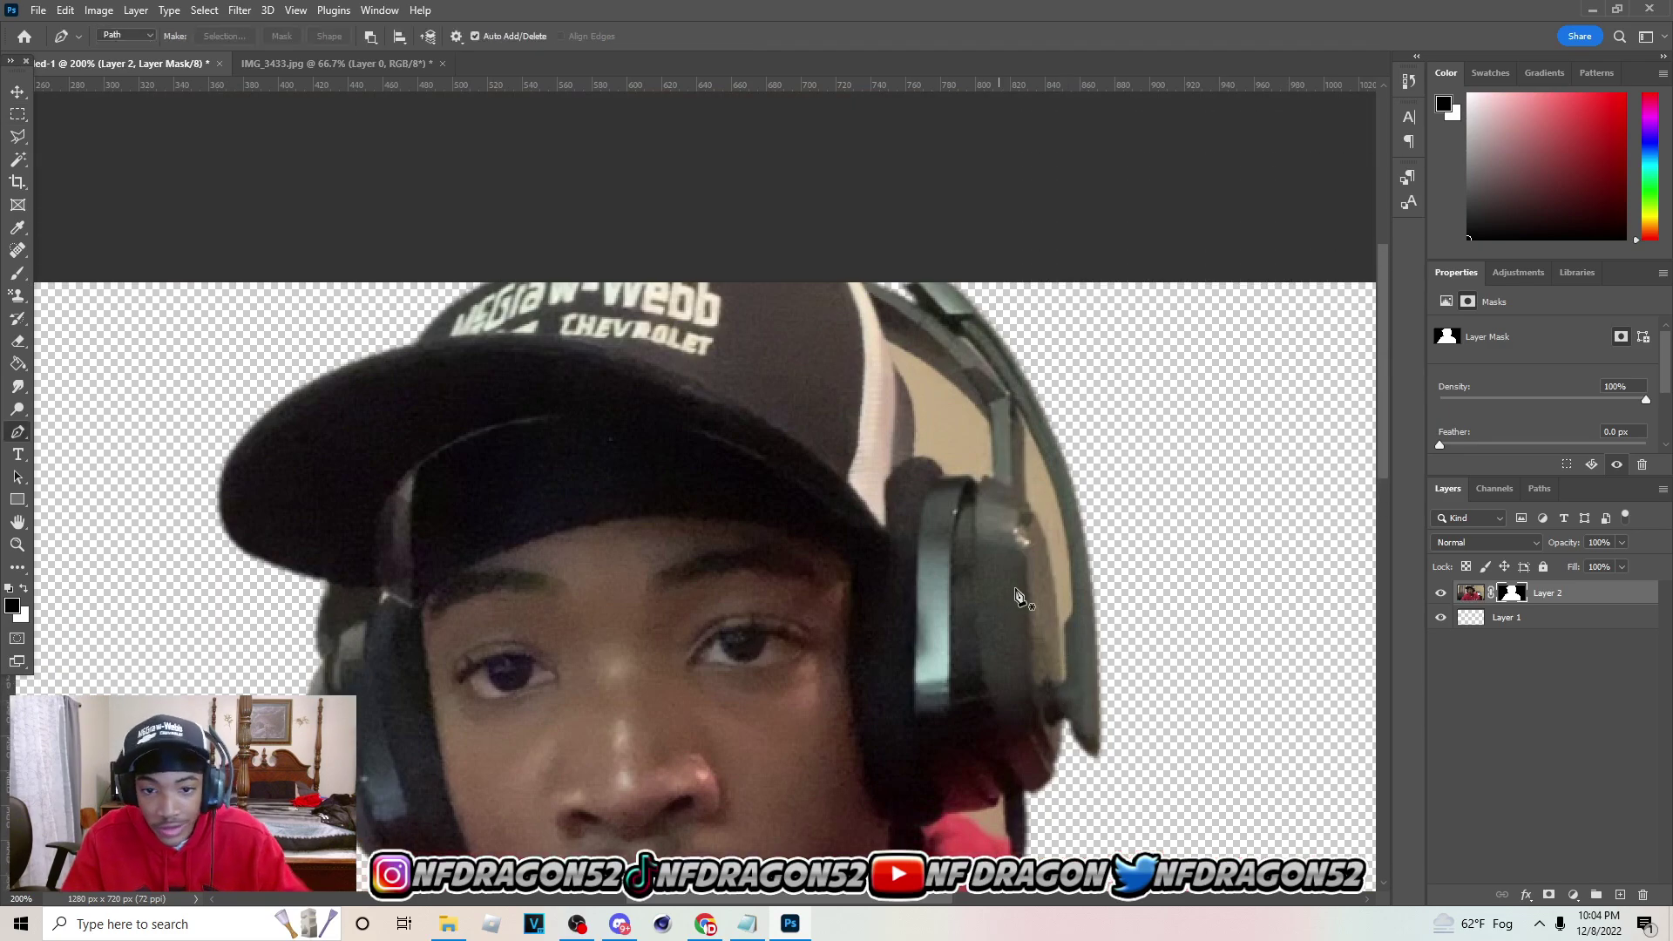
pyautogui.click(994, 478)
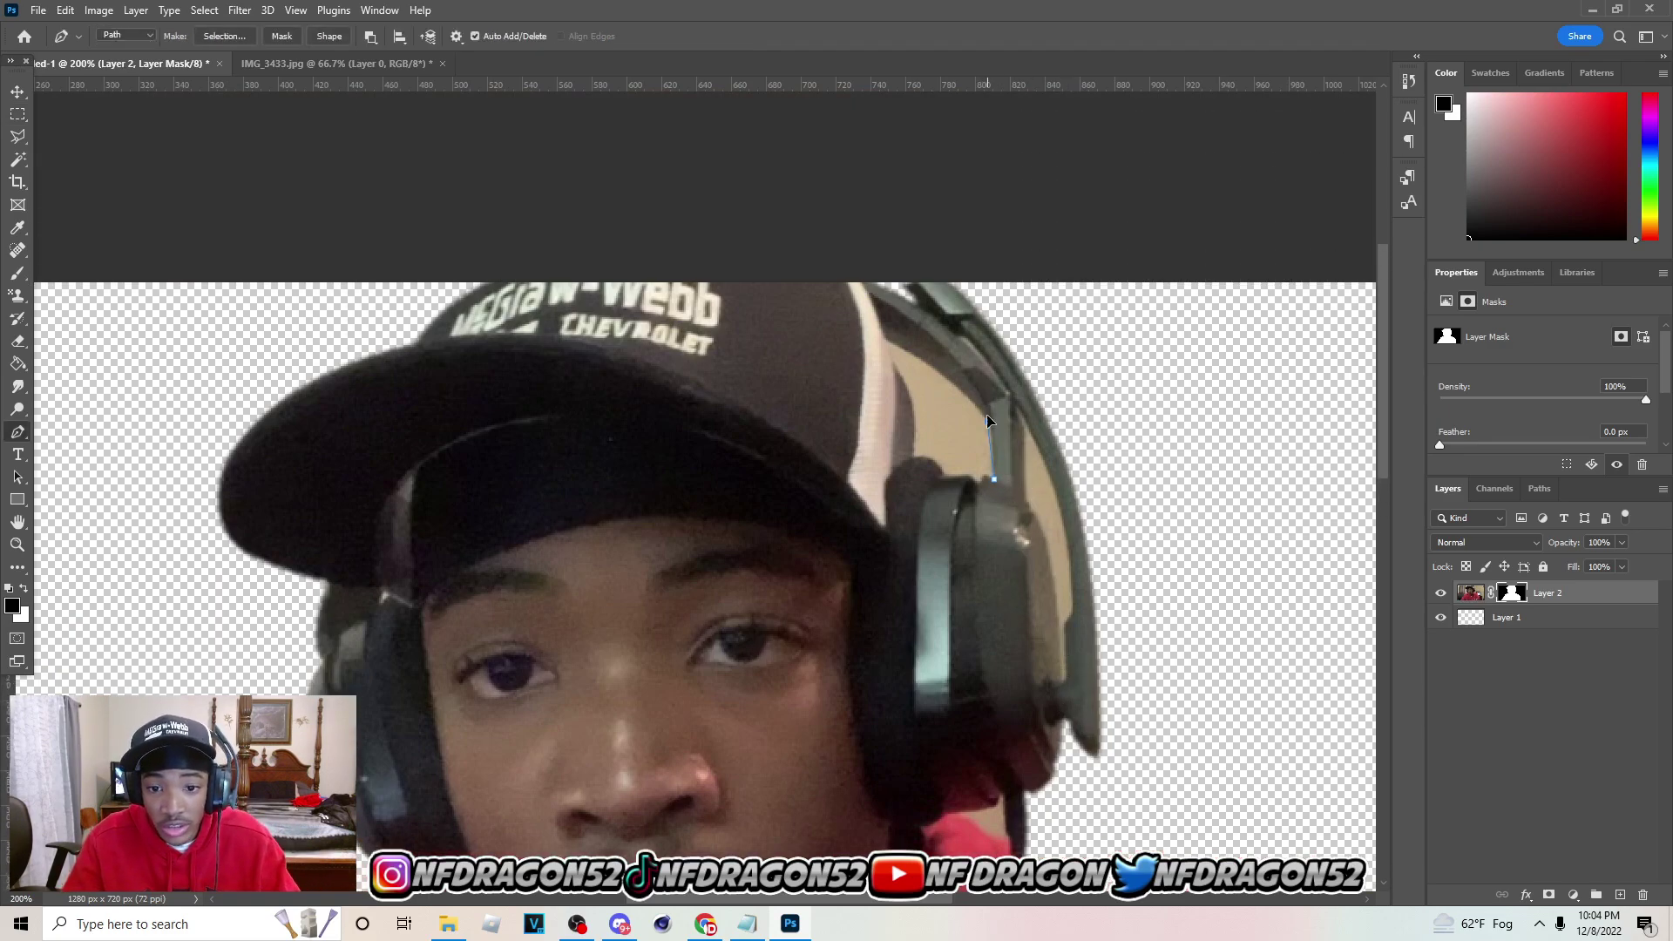
pyautogui.keyDown('alt'); pyautogui.click(988, 422); pyautogui.keyUp('alt')
pyautogui.moveTo(886, 339)
pyautogui.mouseDown()
pyautogui.moveTo(844, 328)
pyautogui.moveTo(889, 342)
pyautogui.mouseUp()
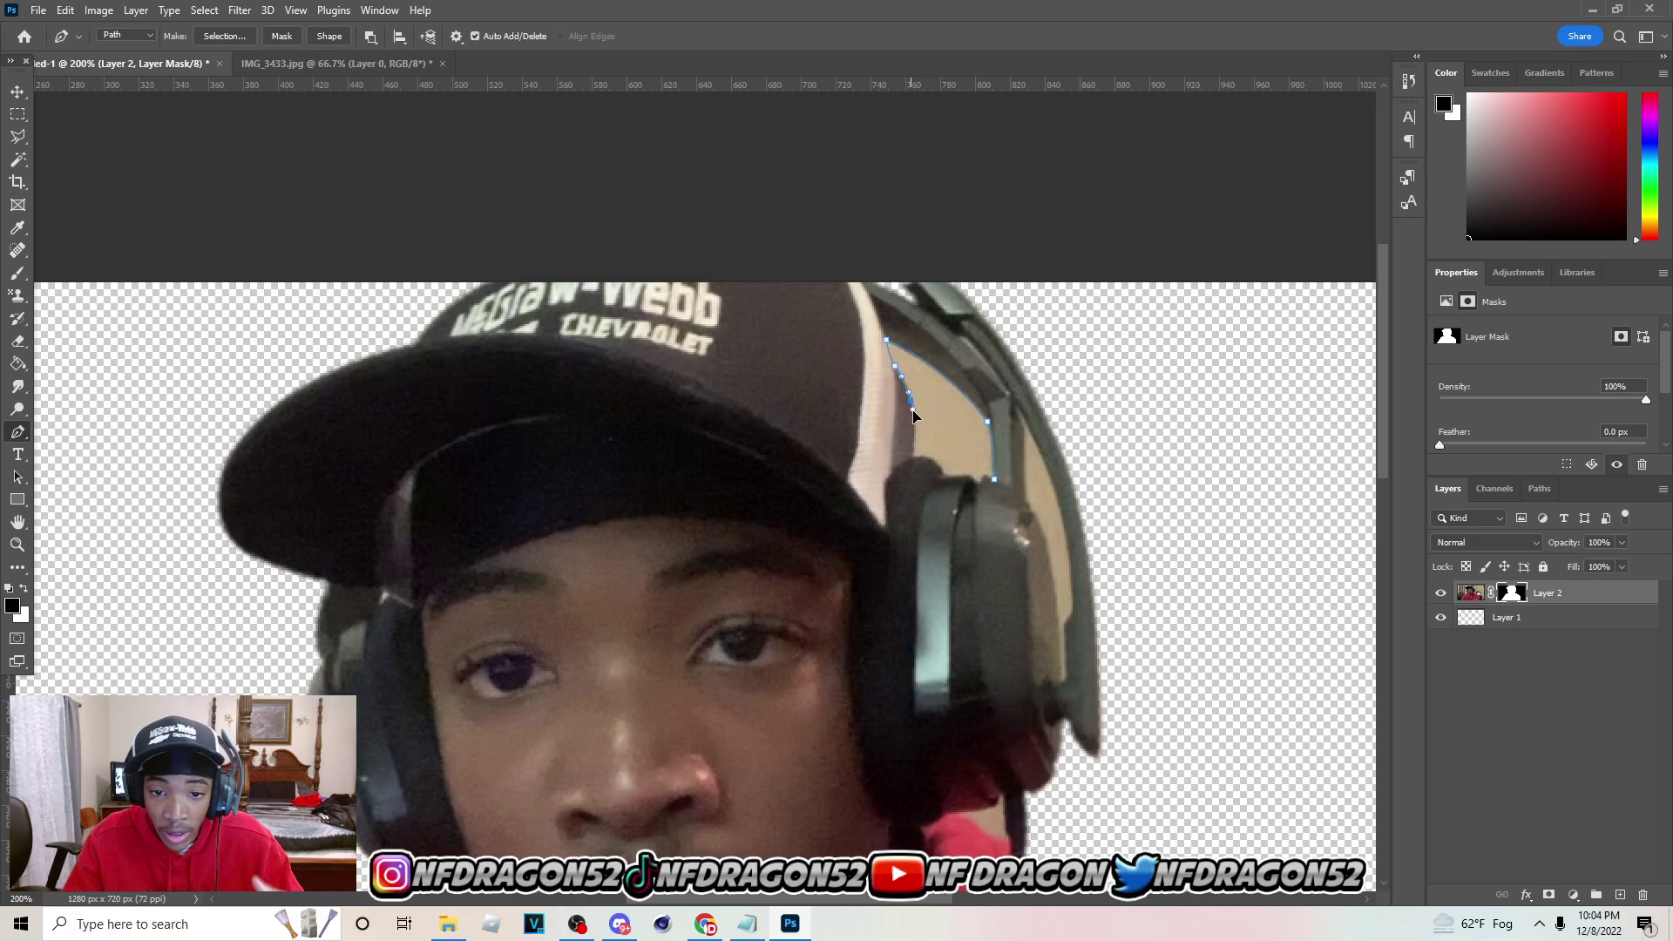
pyautogui.click(941, 474)
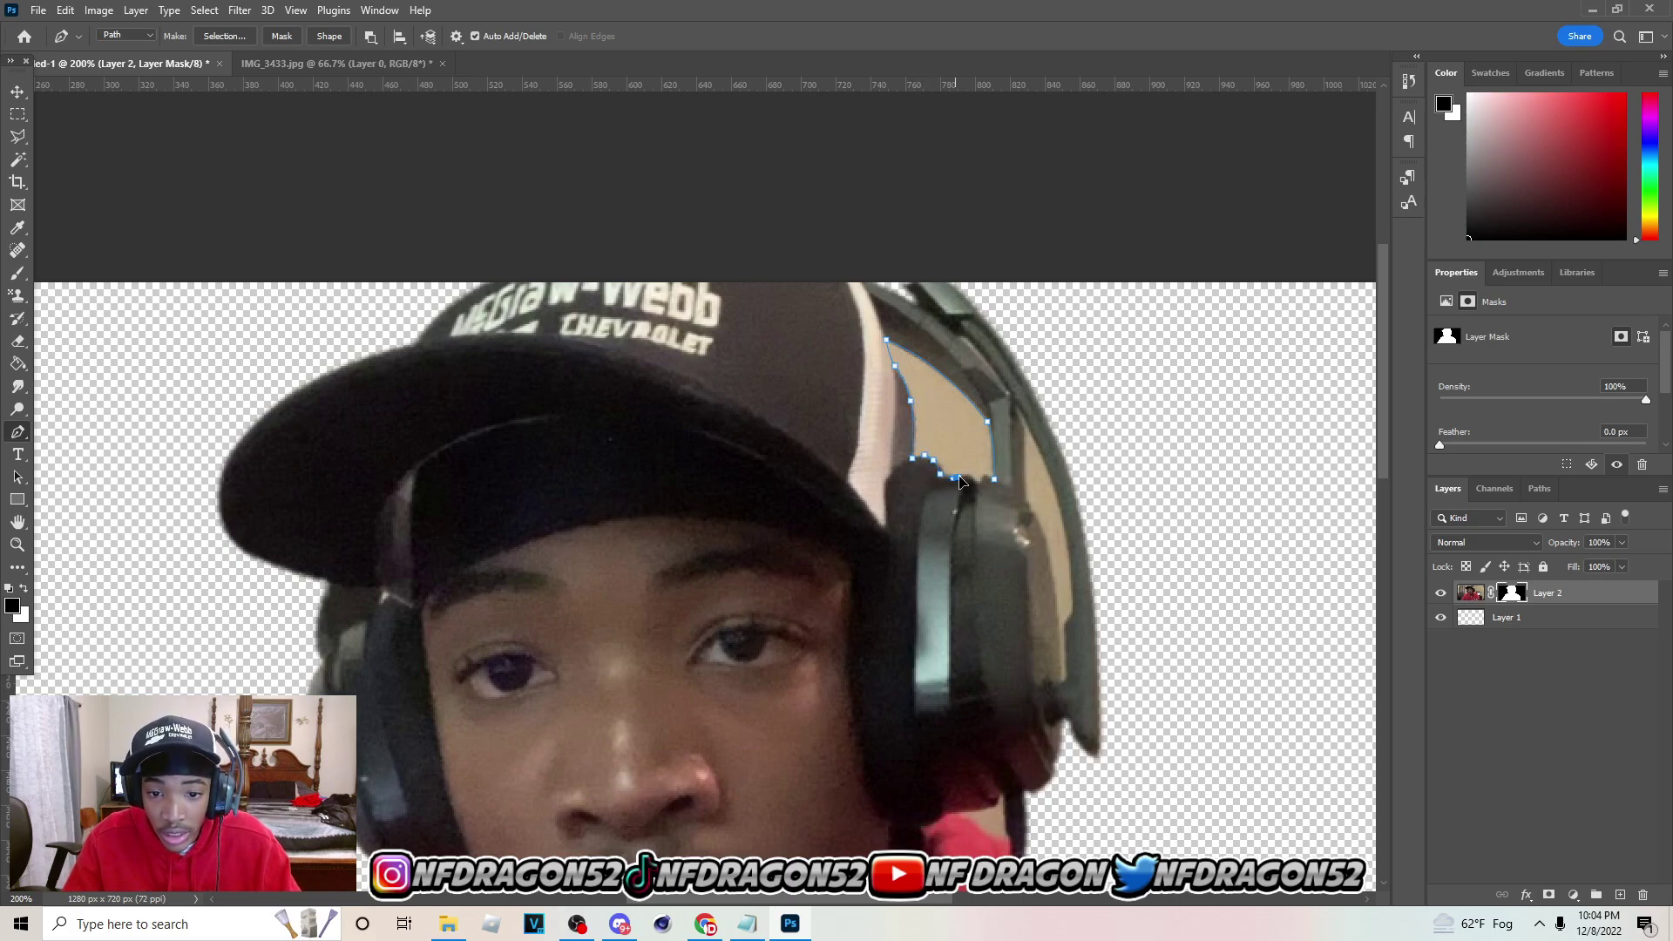
pyautogui.click(994, 480)
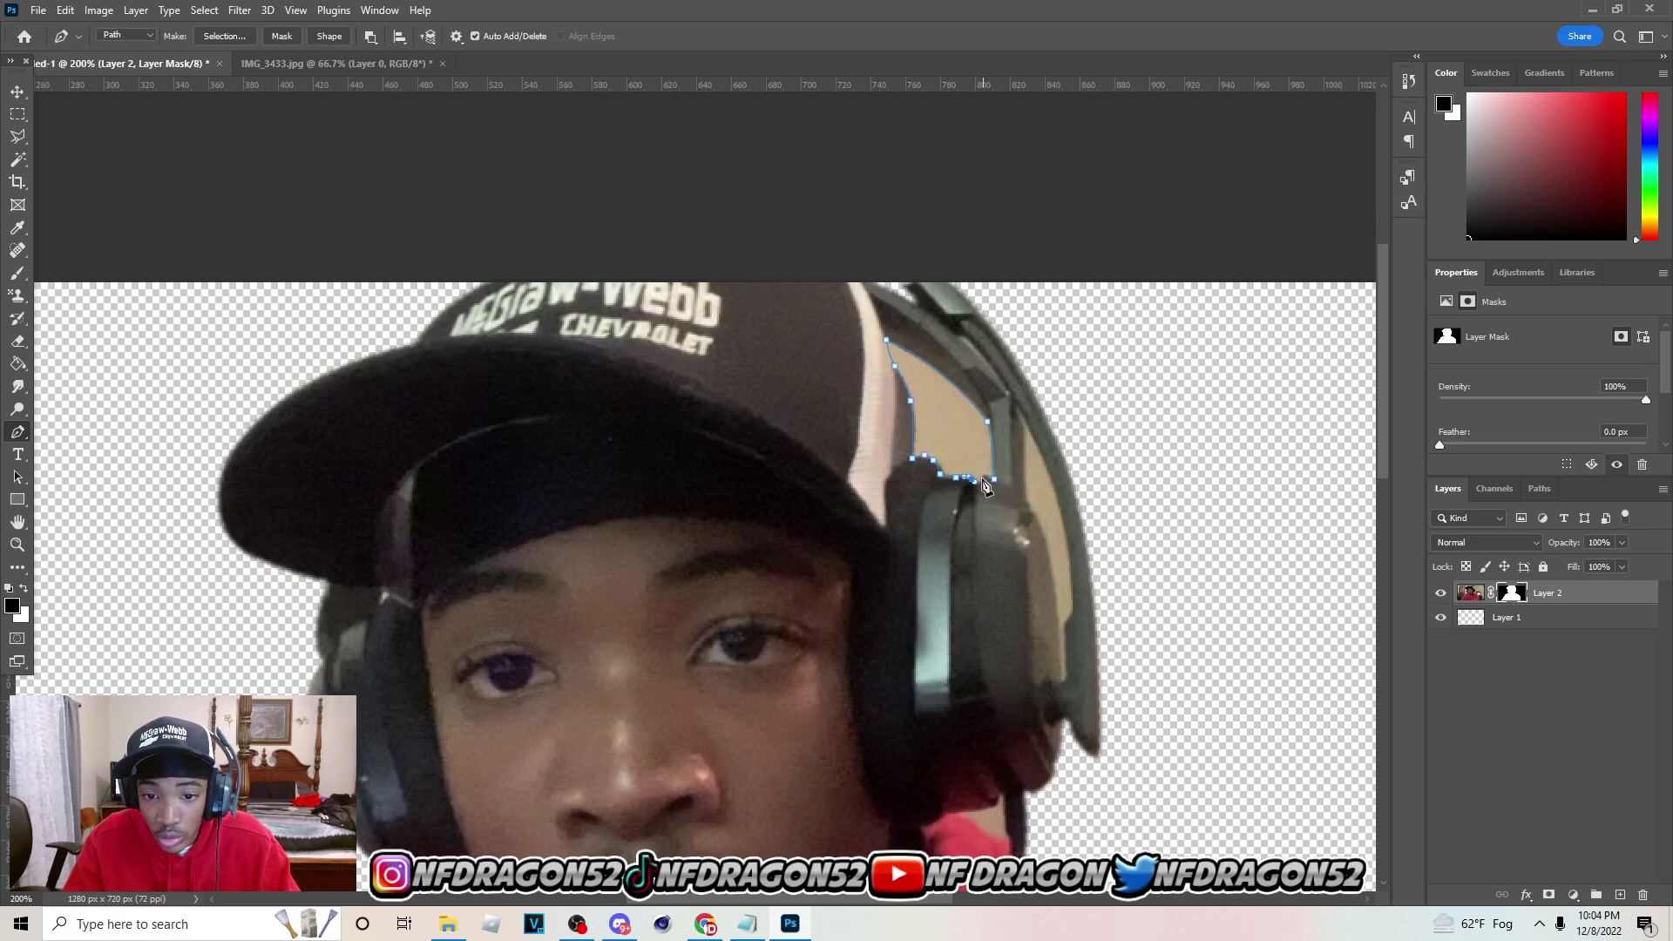
# Make a selection from the closed path around the gap beside the cap
pyautogui.rightClick(978, 455)
pyautogui.click(1046, 525)
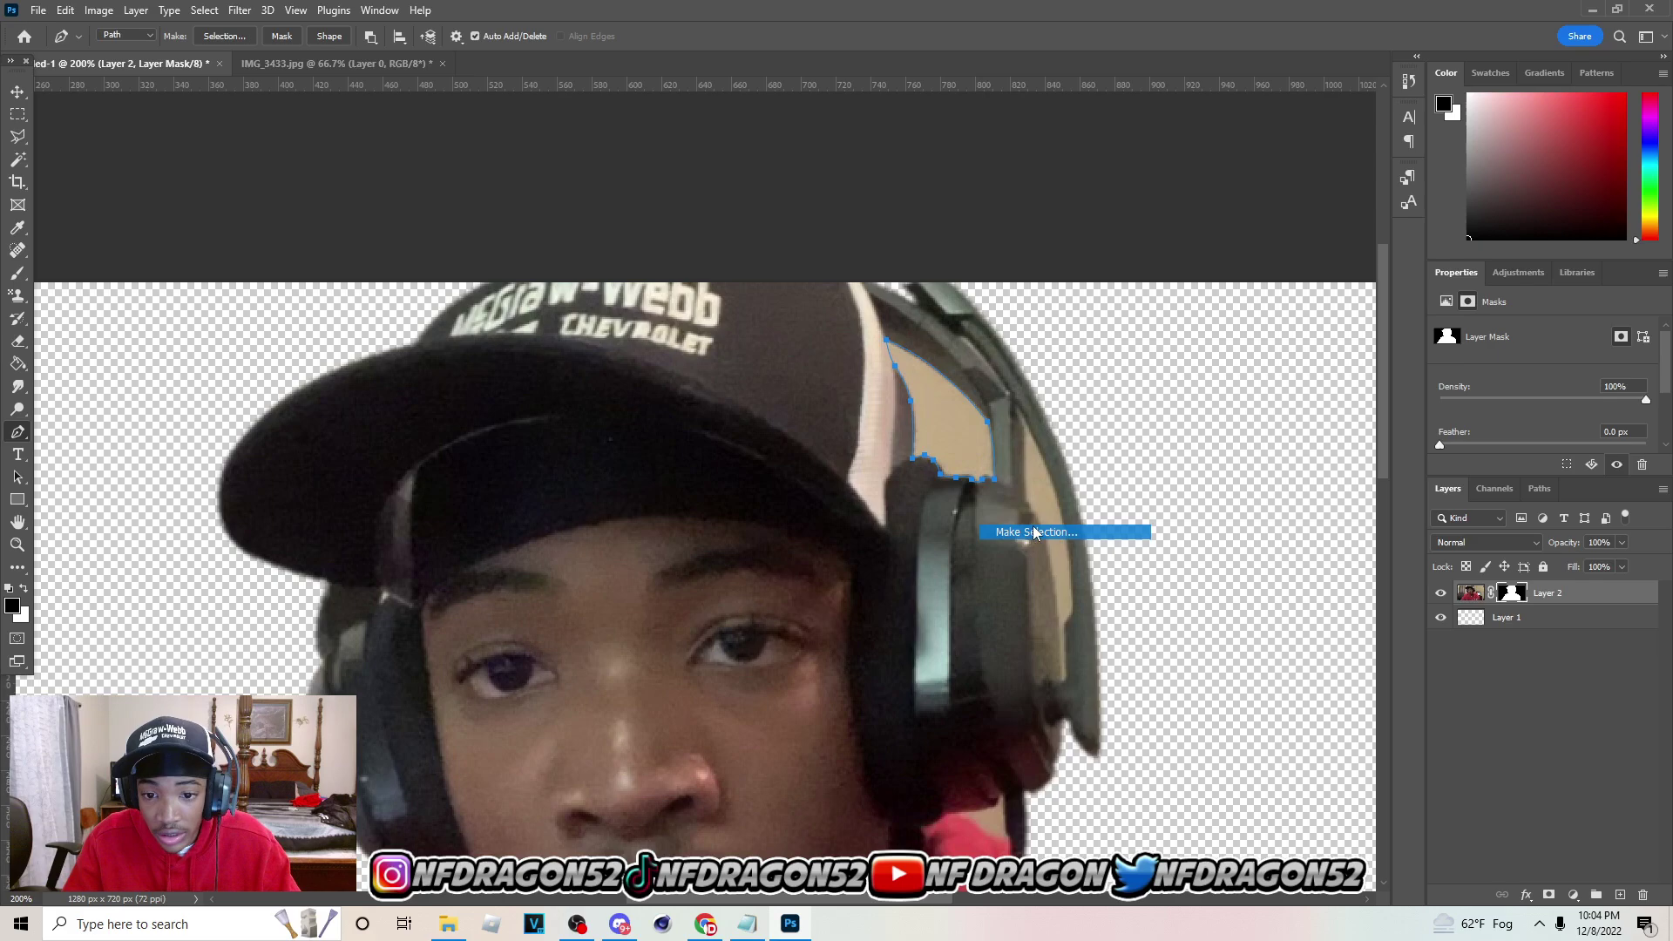
pyautogui.click(887, 257)
pyautogui.press('l')
pyautogui.rightClick(1149, 460)
pyautogui.click(1290, 486)
# Fill the selected gap with black on the layer mask using the Paint Bucket, and deselect
pyautogui.press('g')
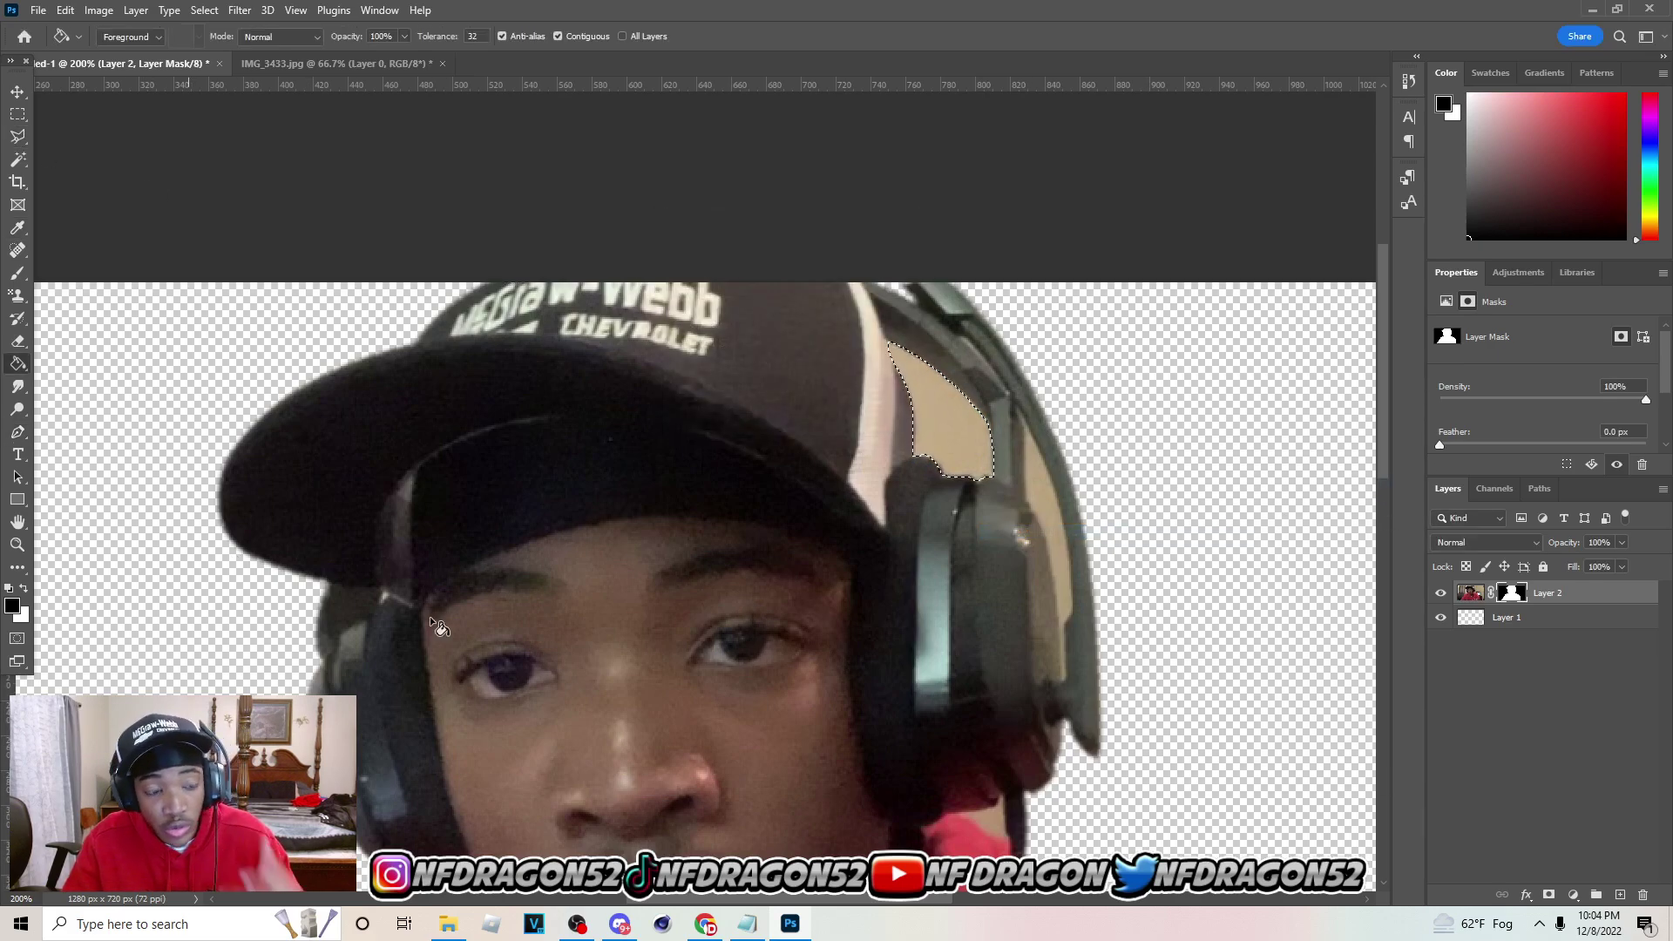
pyautogui.rightClick(18, 365)
pyautogui.click(95, 381)
pyautogui.click(933, 458)
pyautogui.click(19, 116)
pyautogui.click(680, 229)
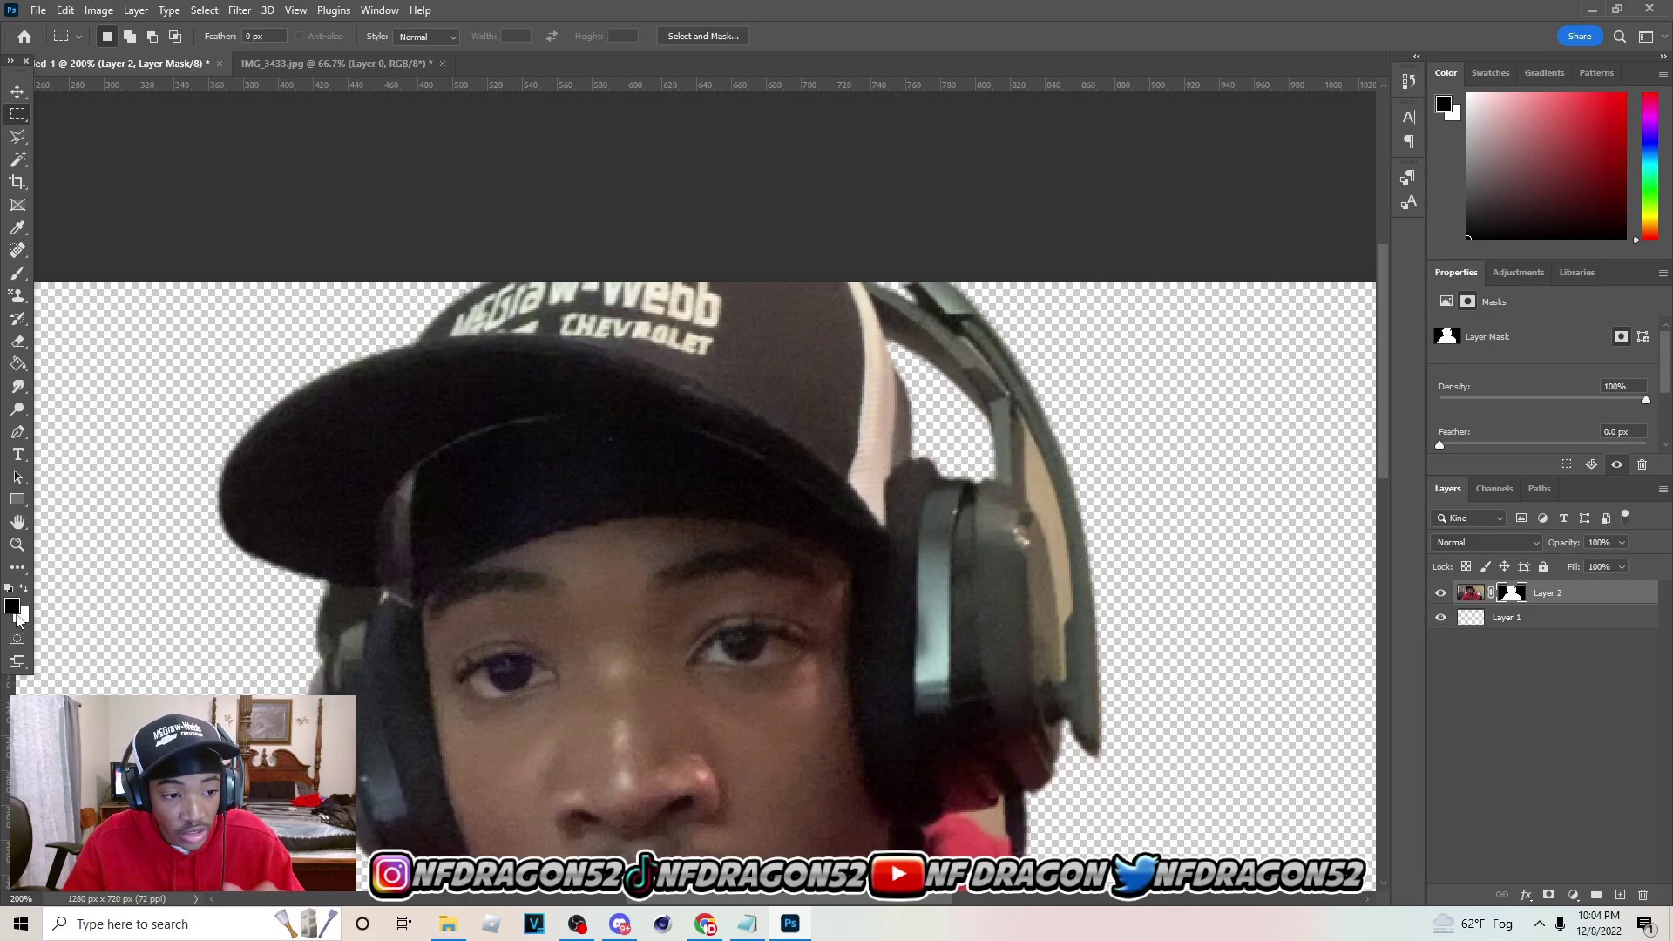
# Trace the narrow background gap between the outer headband and the ear cup, and mask it out
pyautogui.press('p')
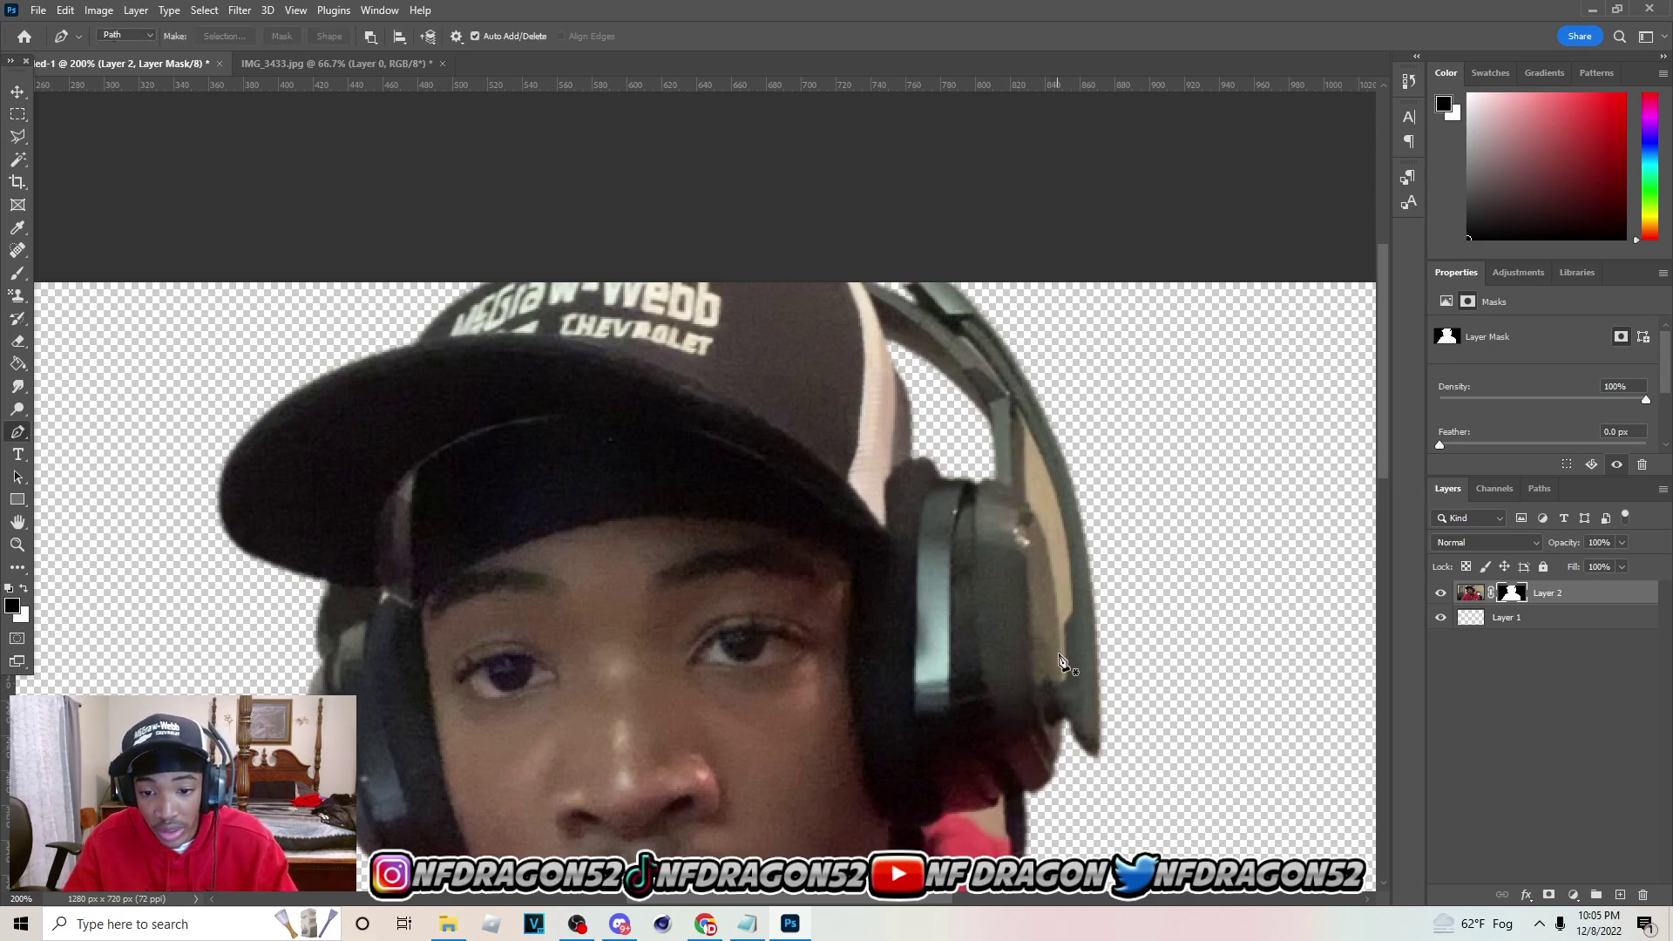
pyautogui.click(1061, 626)
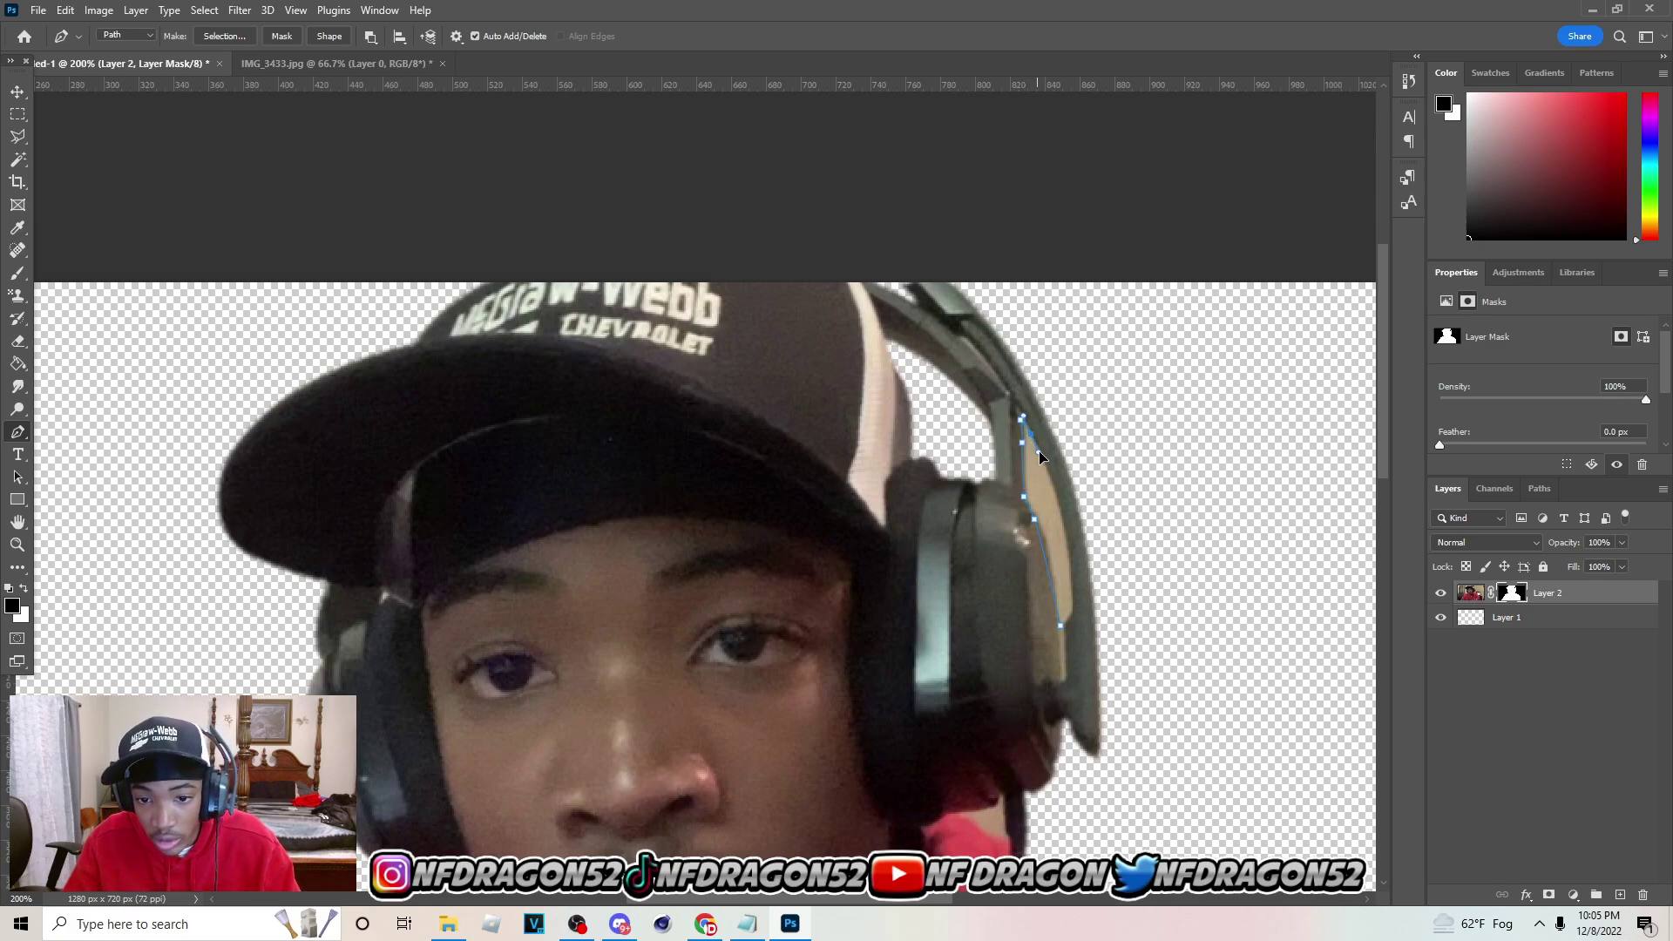
pyautogui.scroll(-3, 1046, 464)
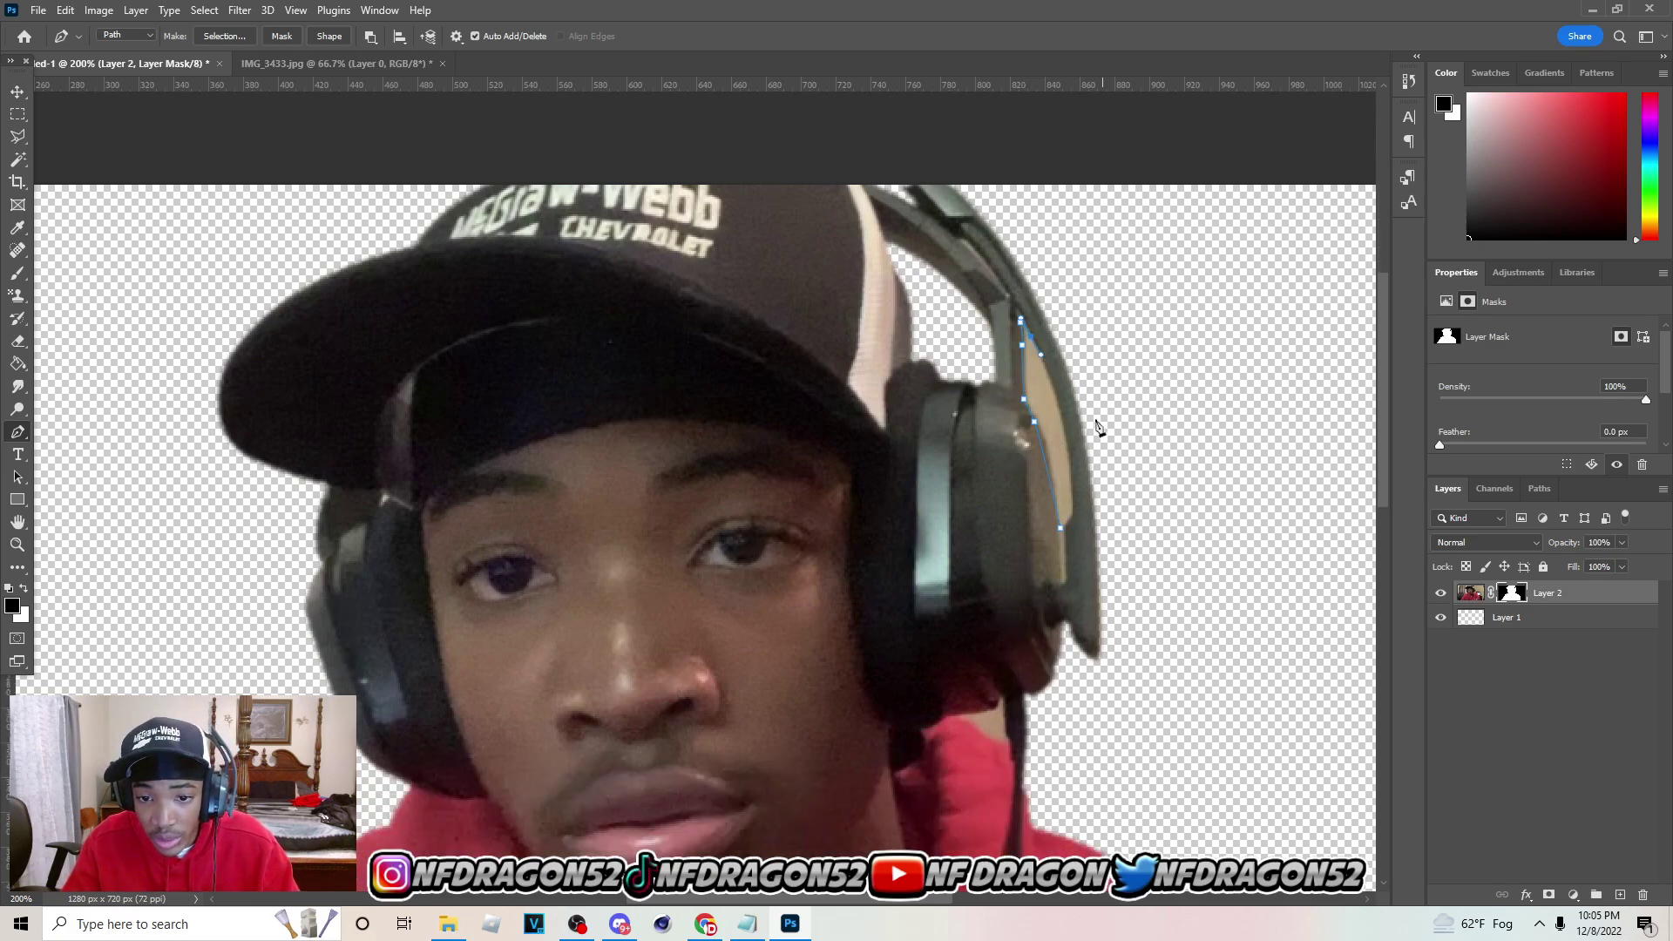
pyautogui.press('m')
pyautogui.scroll(-5, 1002, 471)
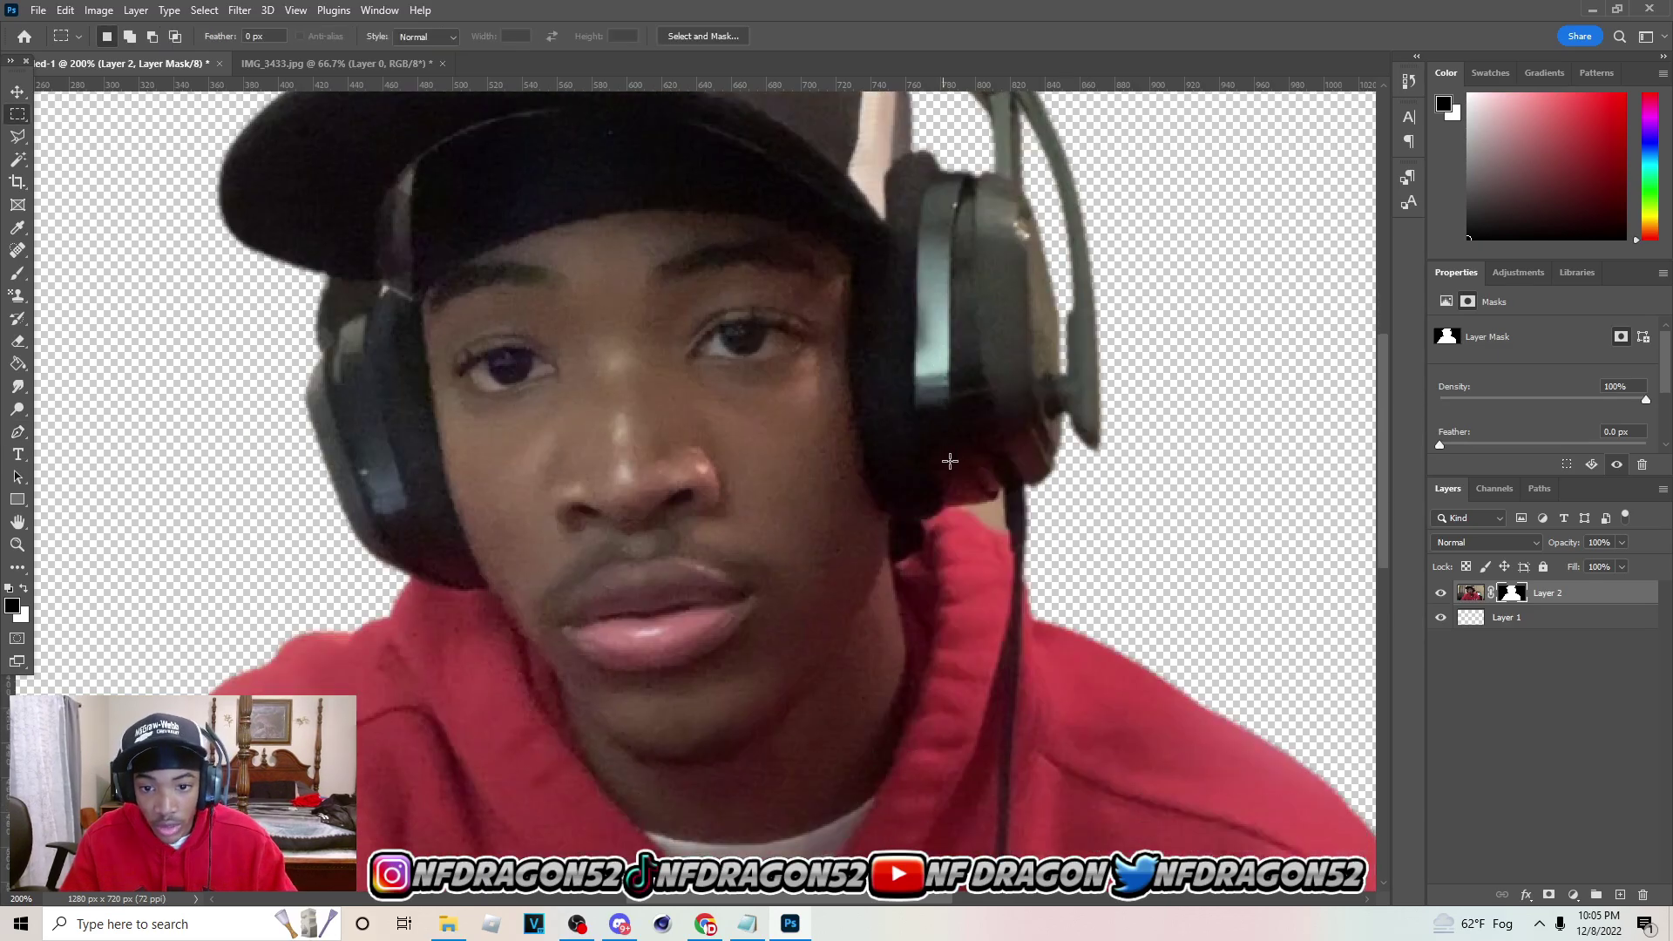
# Paint black on the layer mask with a very small soft round brush to hide the background left between the ear cup and hood
pyautogui.press('b')
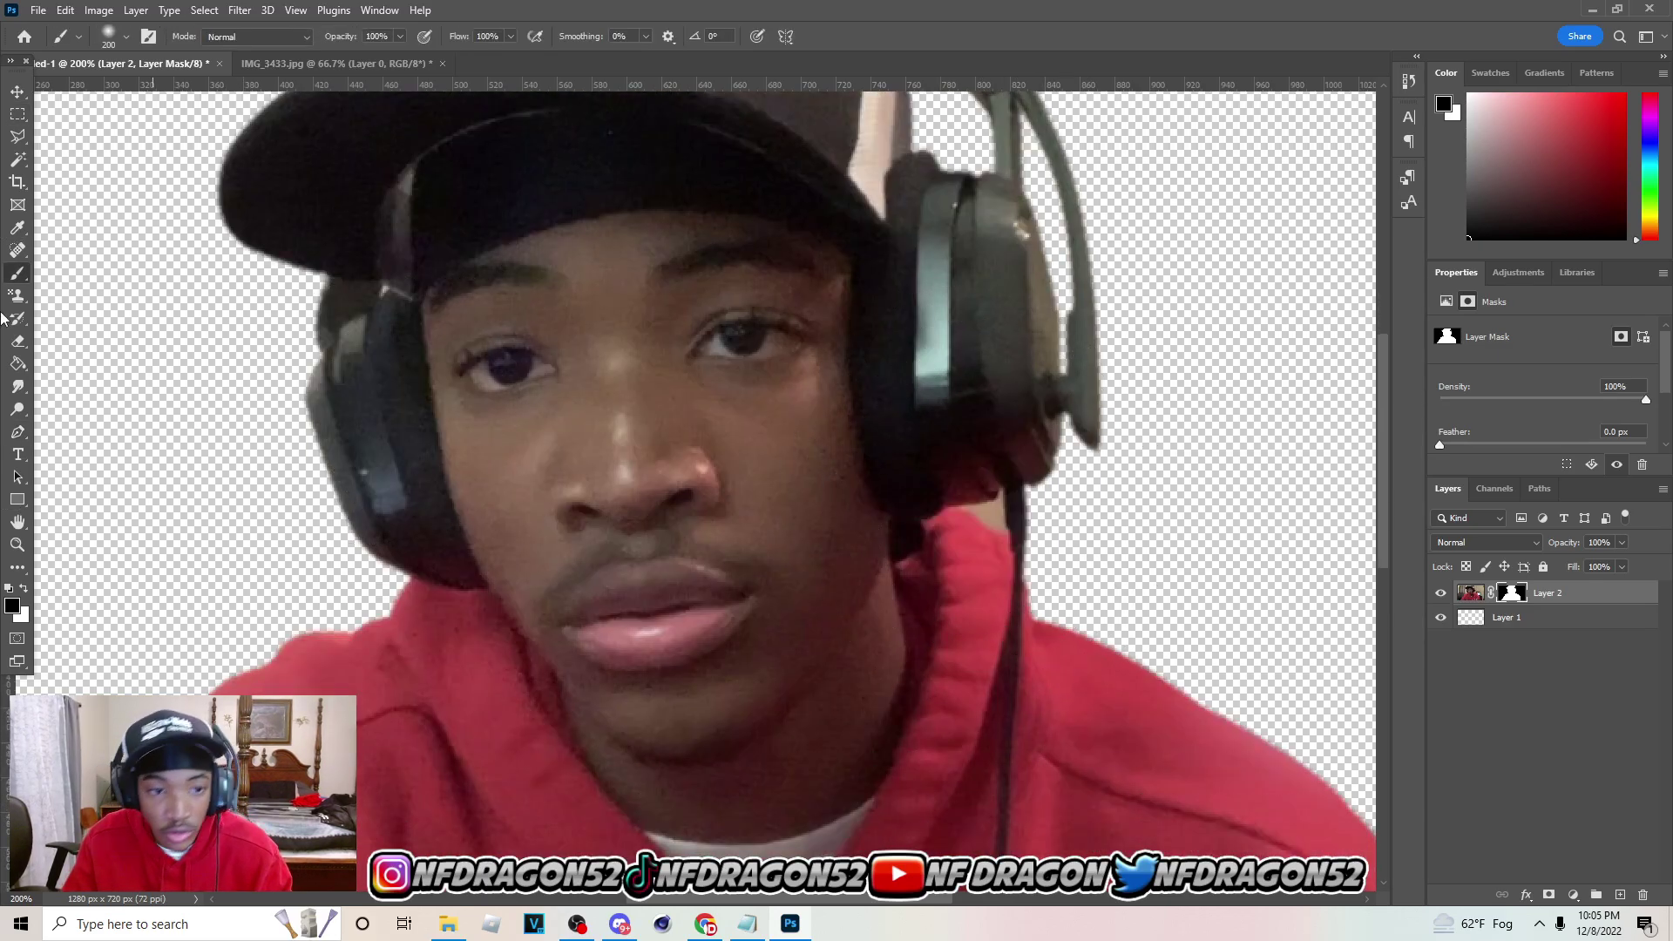
pyautogui.click(109, 41)
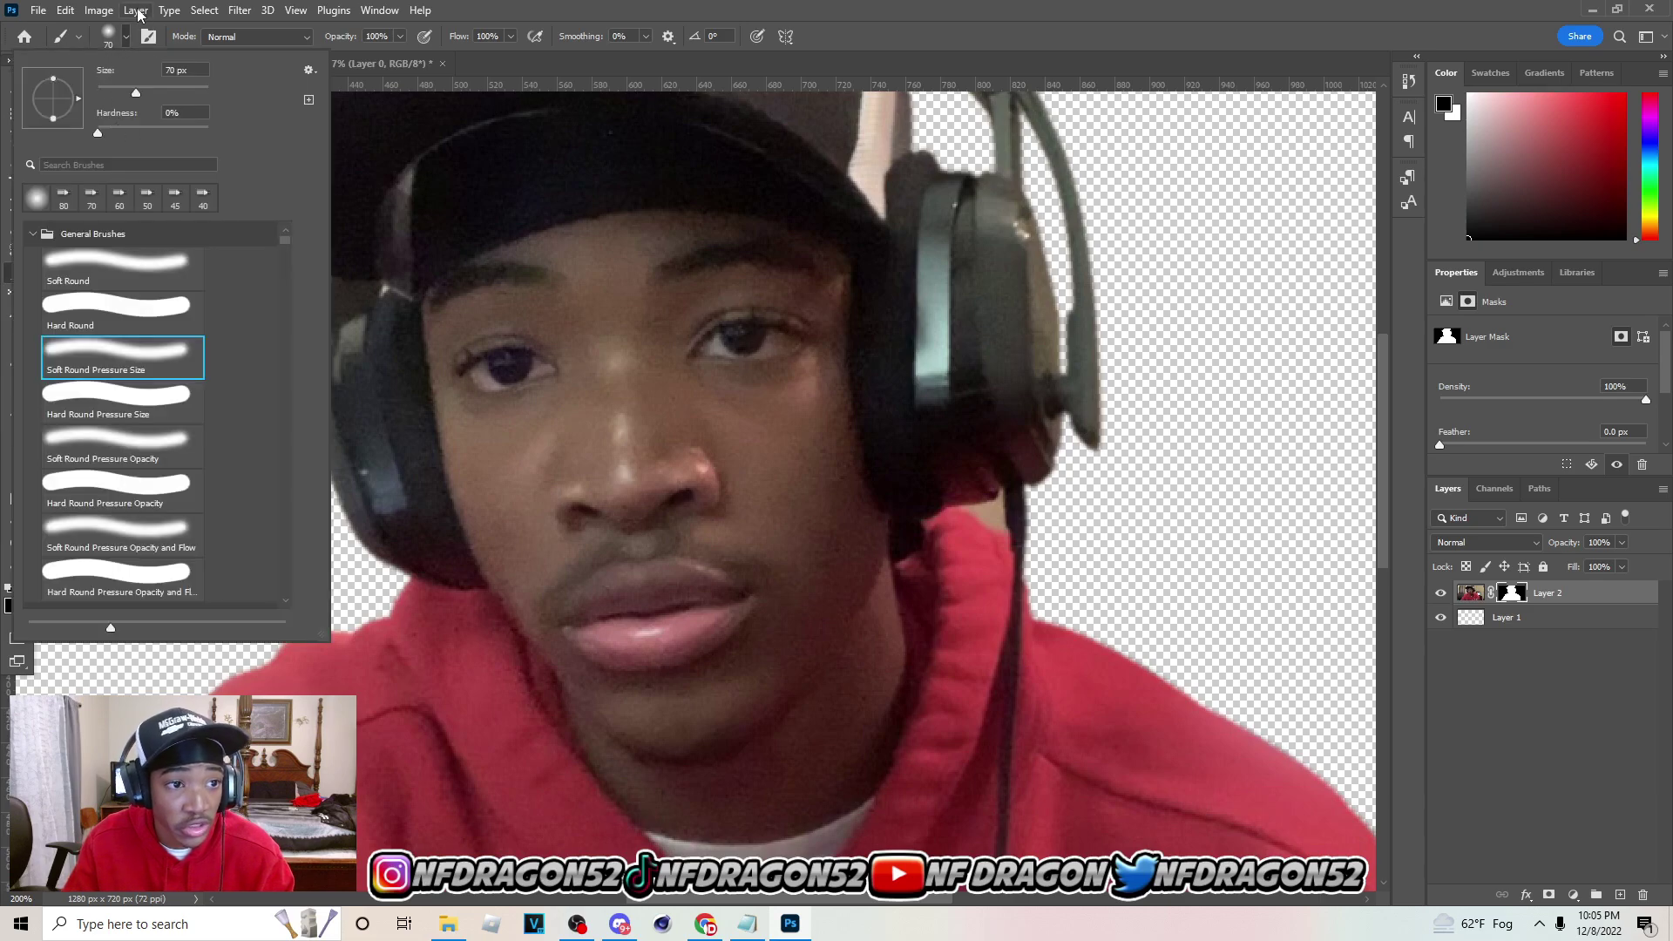
pyautogui.click(131, 29)
pyautogui.press('[')
pyautogui.press('[')
pyautogui.press('[')
pyautogui.press('[')
pyautogui.press('[')
pyautogui.press('[')
pyautogui.press('[')
pyautogui.press('[')
pyautogui.press('[')
pyautogui.press('[')
pyautogui.press('[')
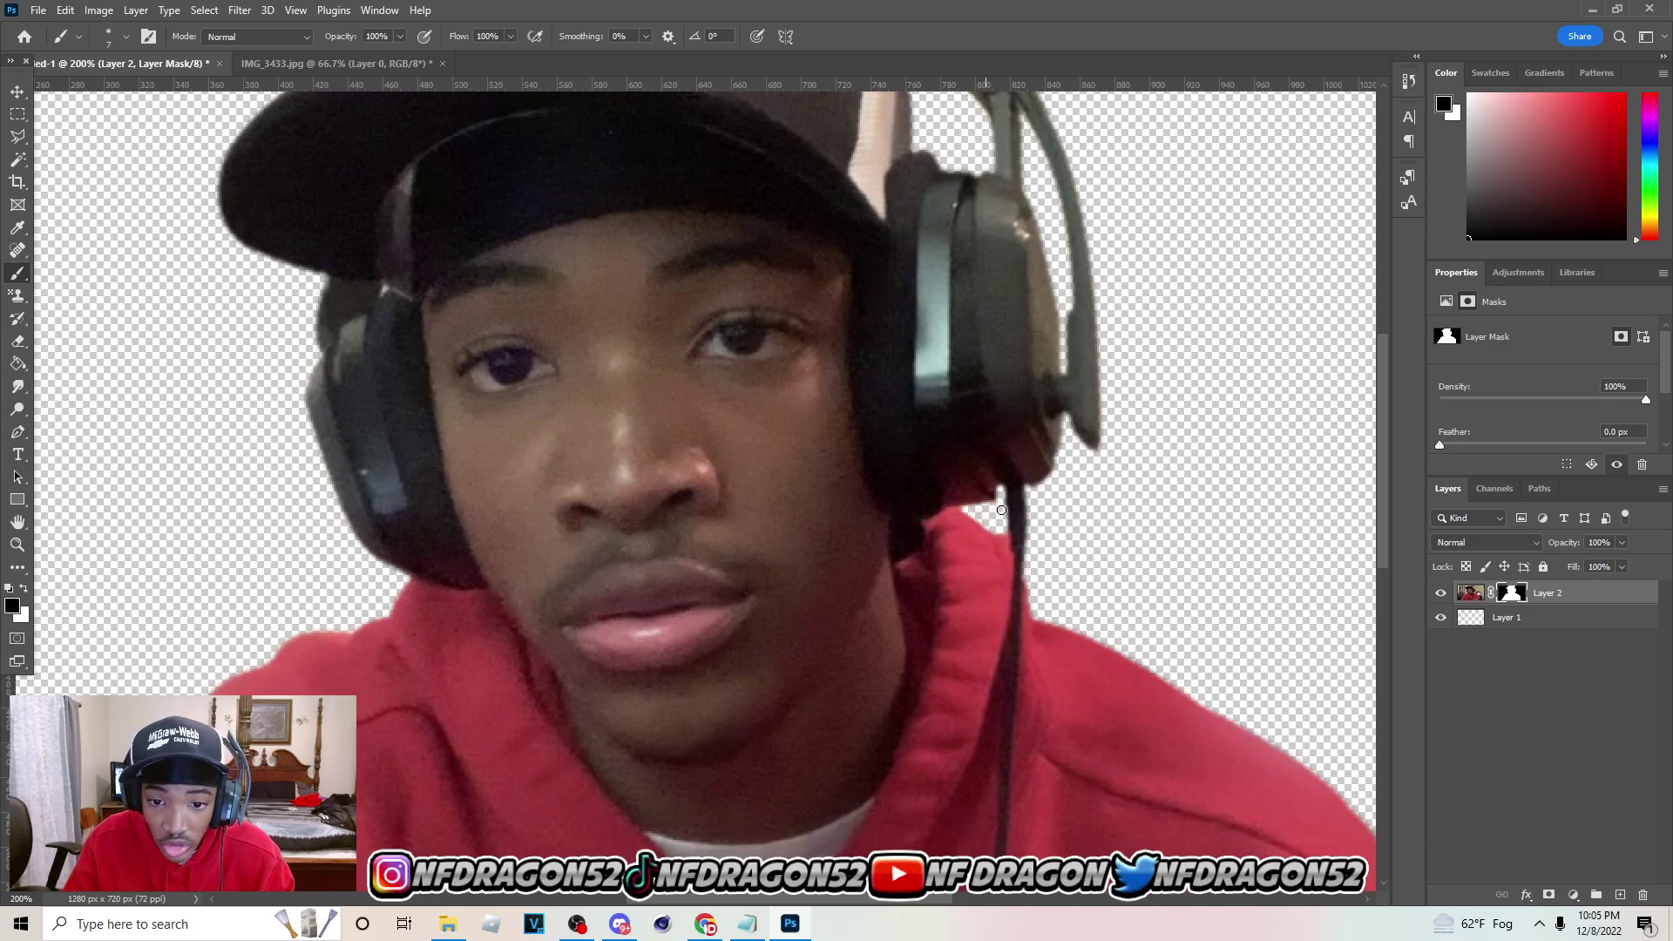
pyautogui.hotkey('ctrl', '-')
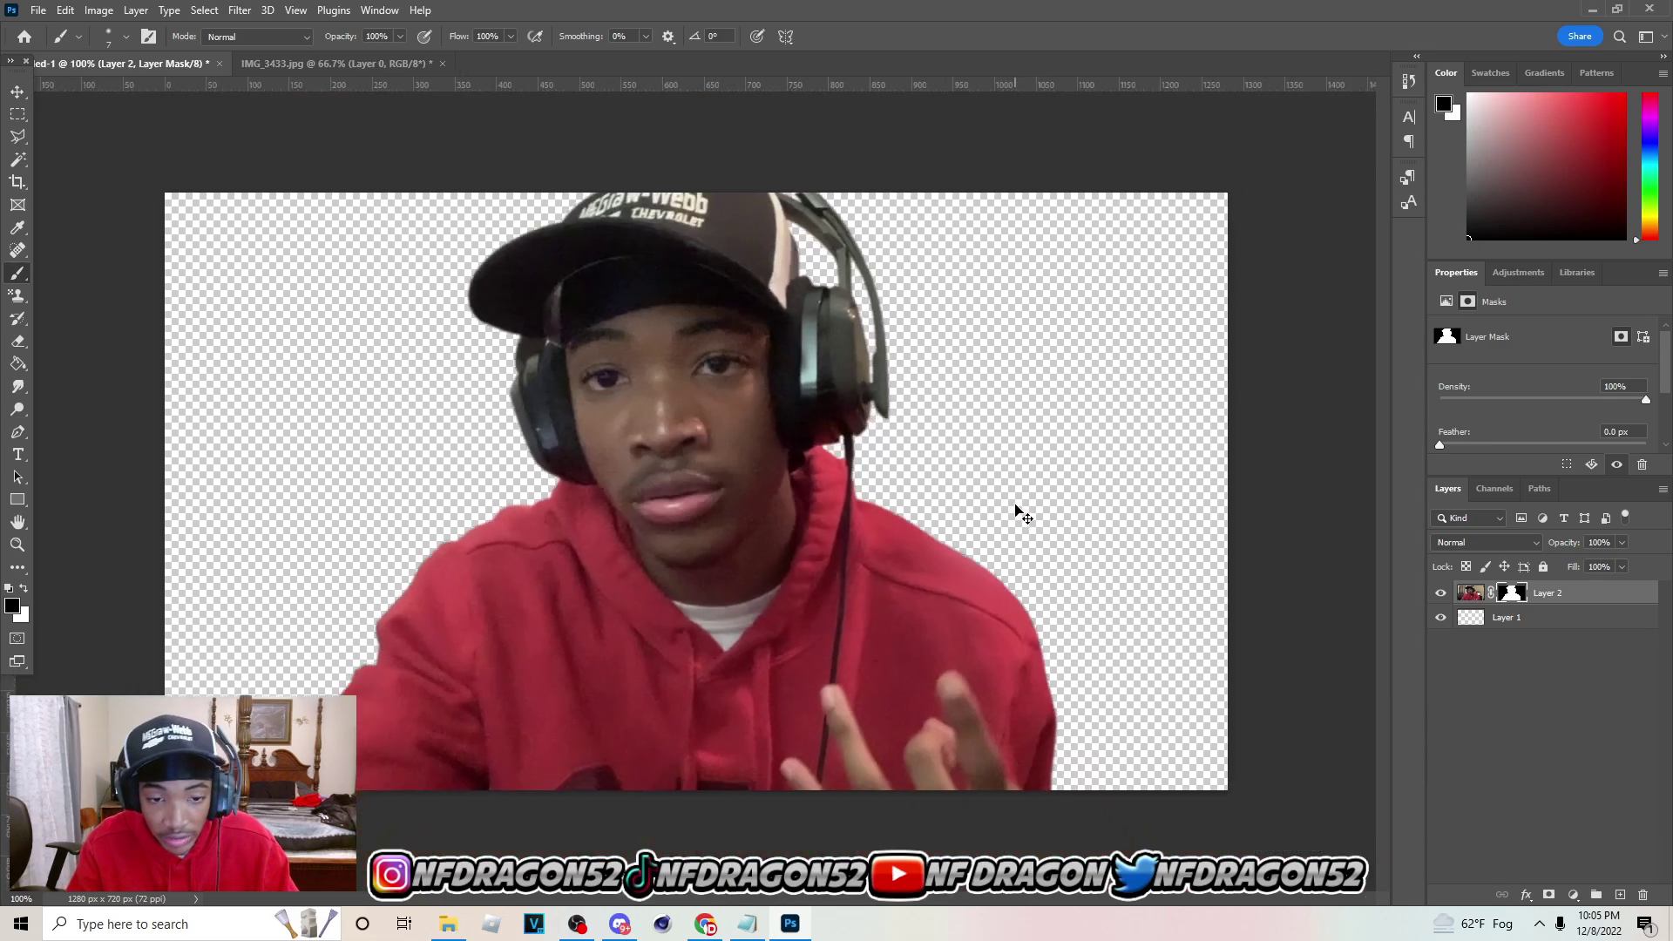
# Clip a Brightness/Contrast adjustment with brightness 55 to the cut-out, and add a second, unclipped one with contrast 16 above it
pyautogui.click(17, 91)
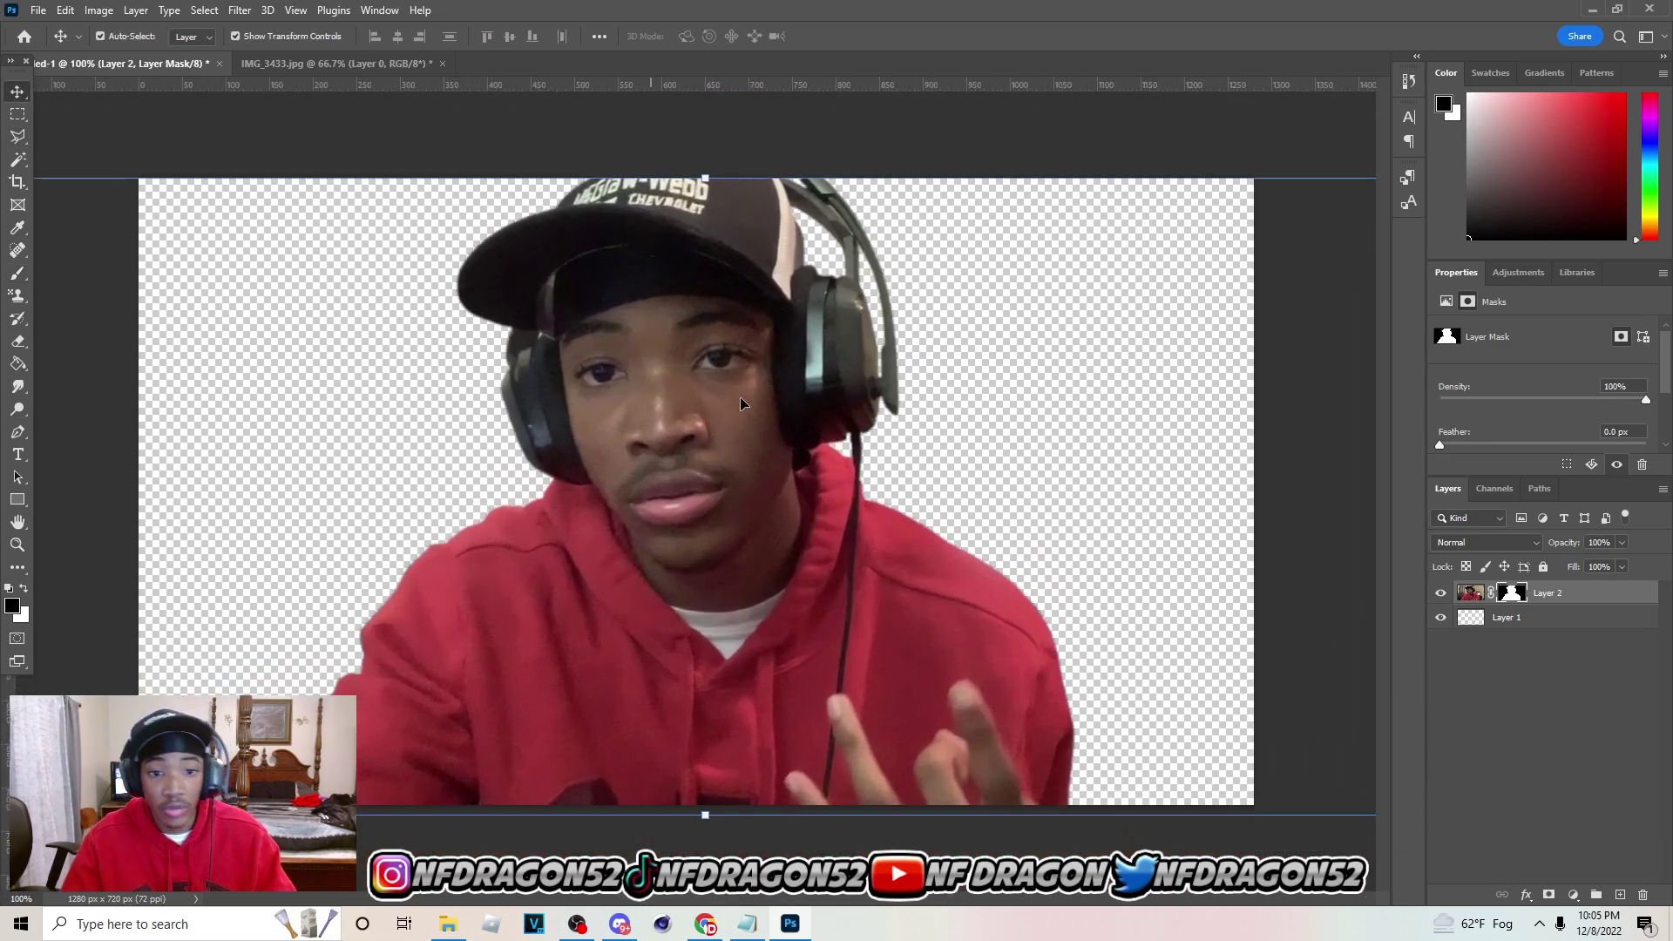
pyautogui.click(1568, 896)
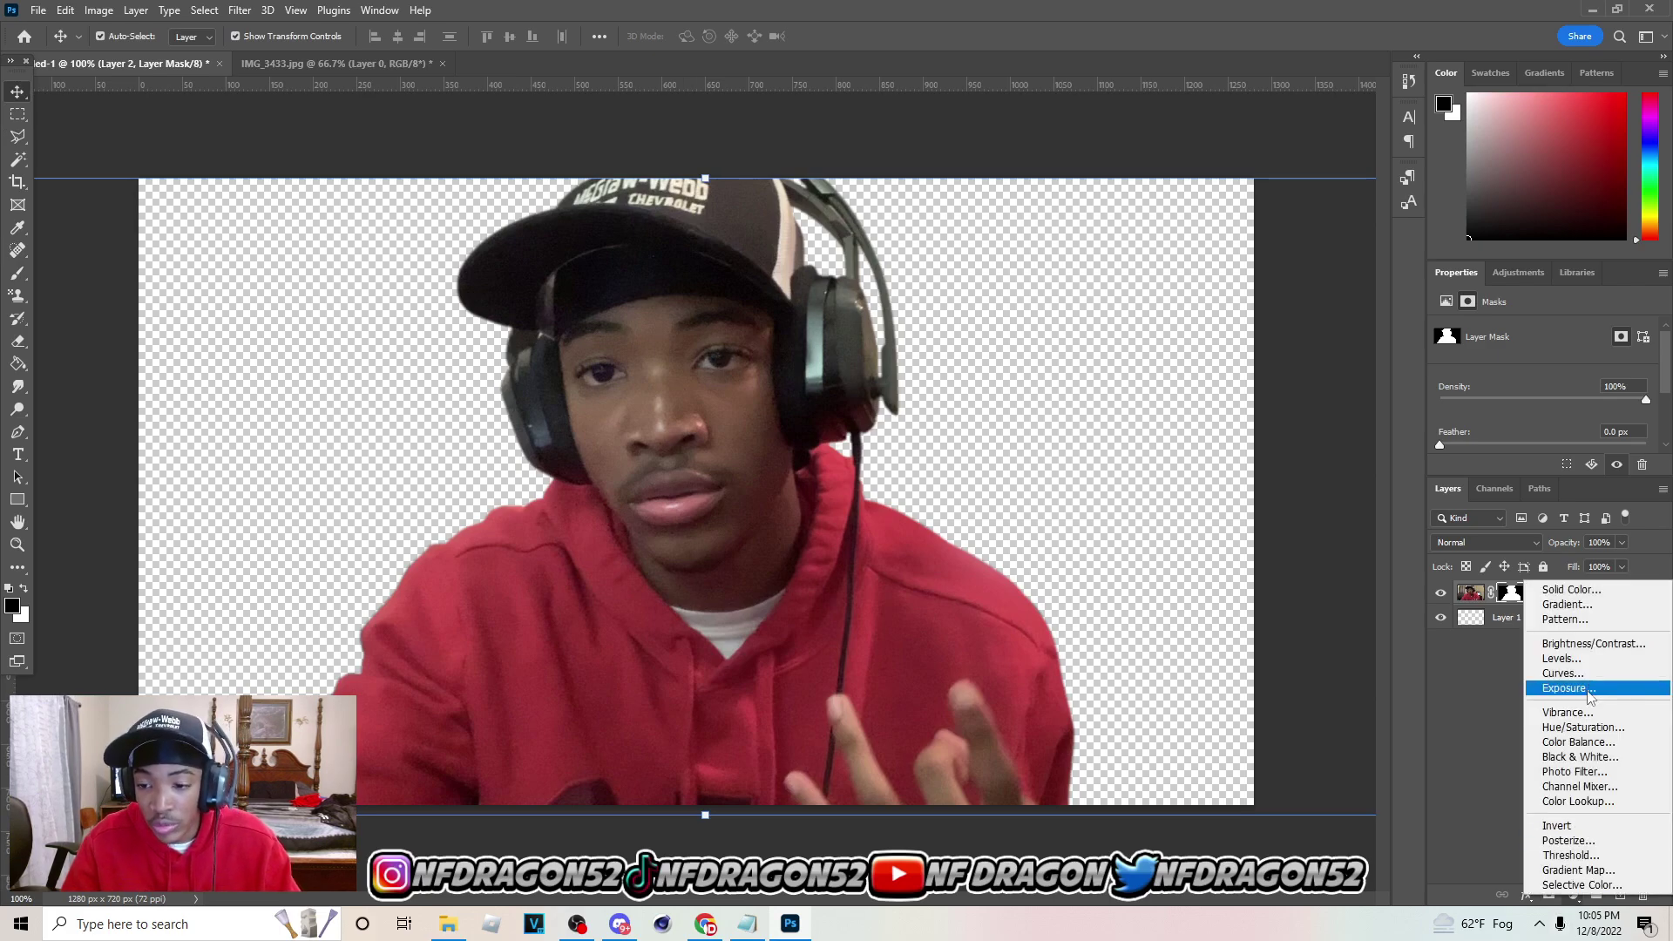
pyautogui.click(1569, 645)
pyautogui.click(1543, 465)
pyautogui.moveTo(1553, 377); pyautogui.dragTo(1567, 381)
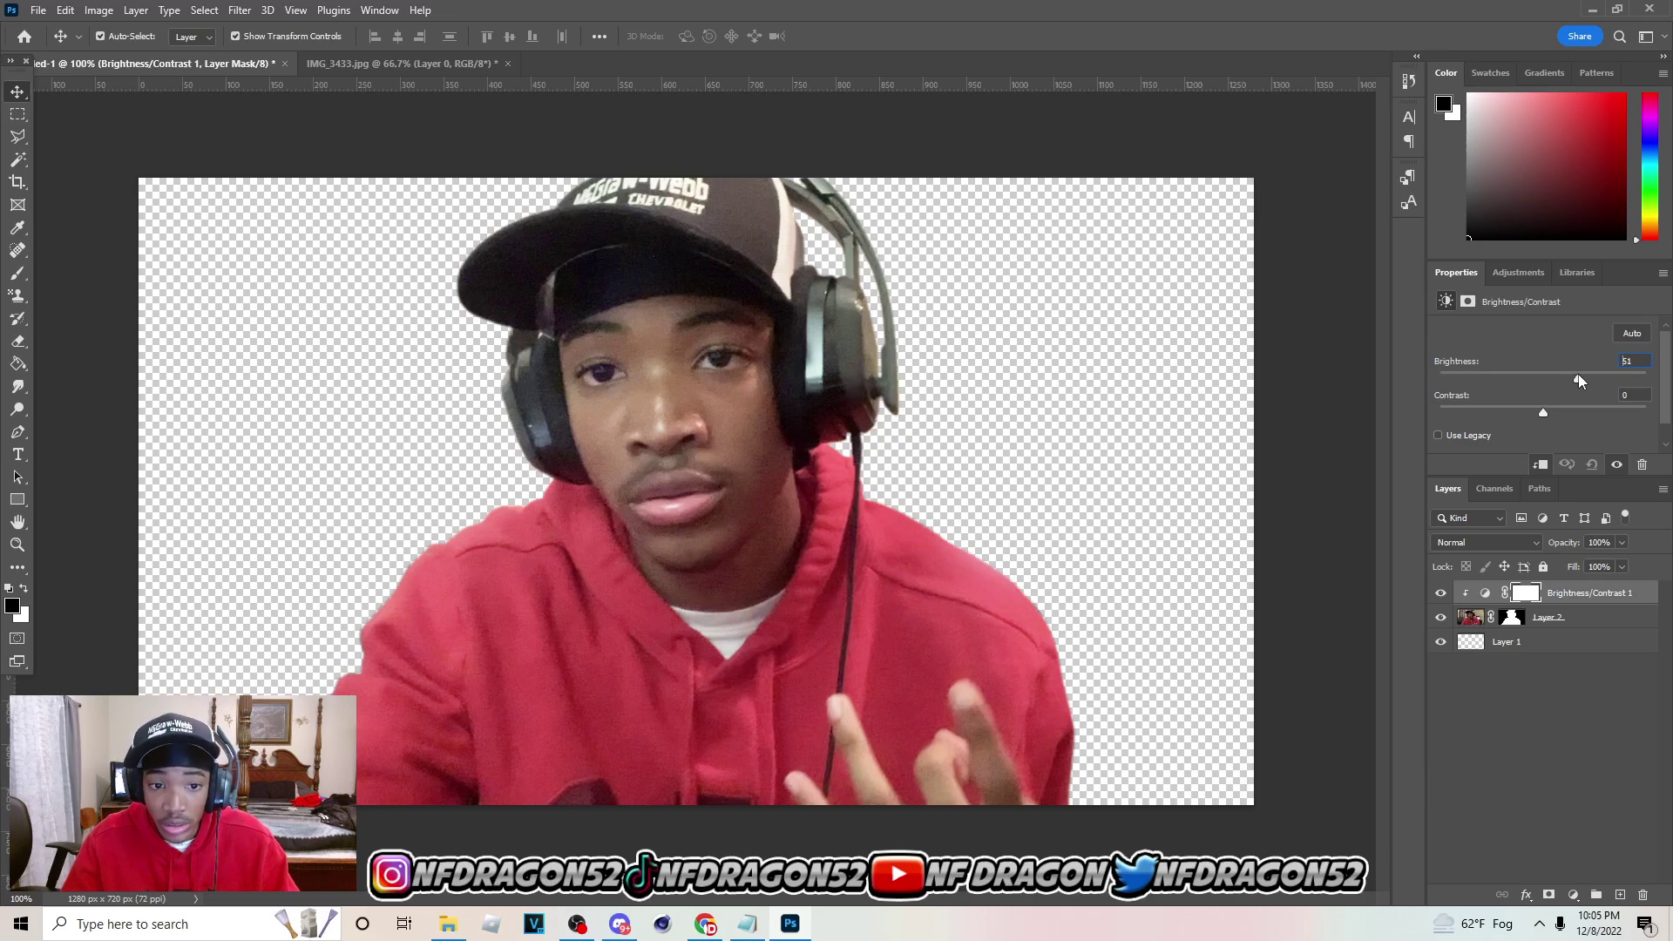
pyautogui.click(1569, 896)
pyautogui.click(1569, 645)
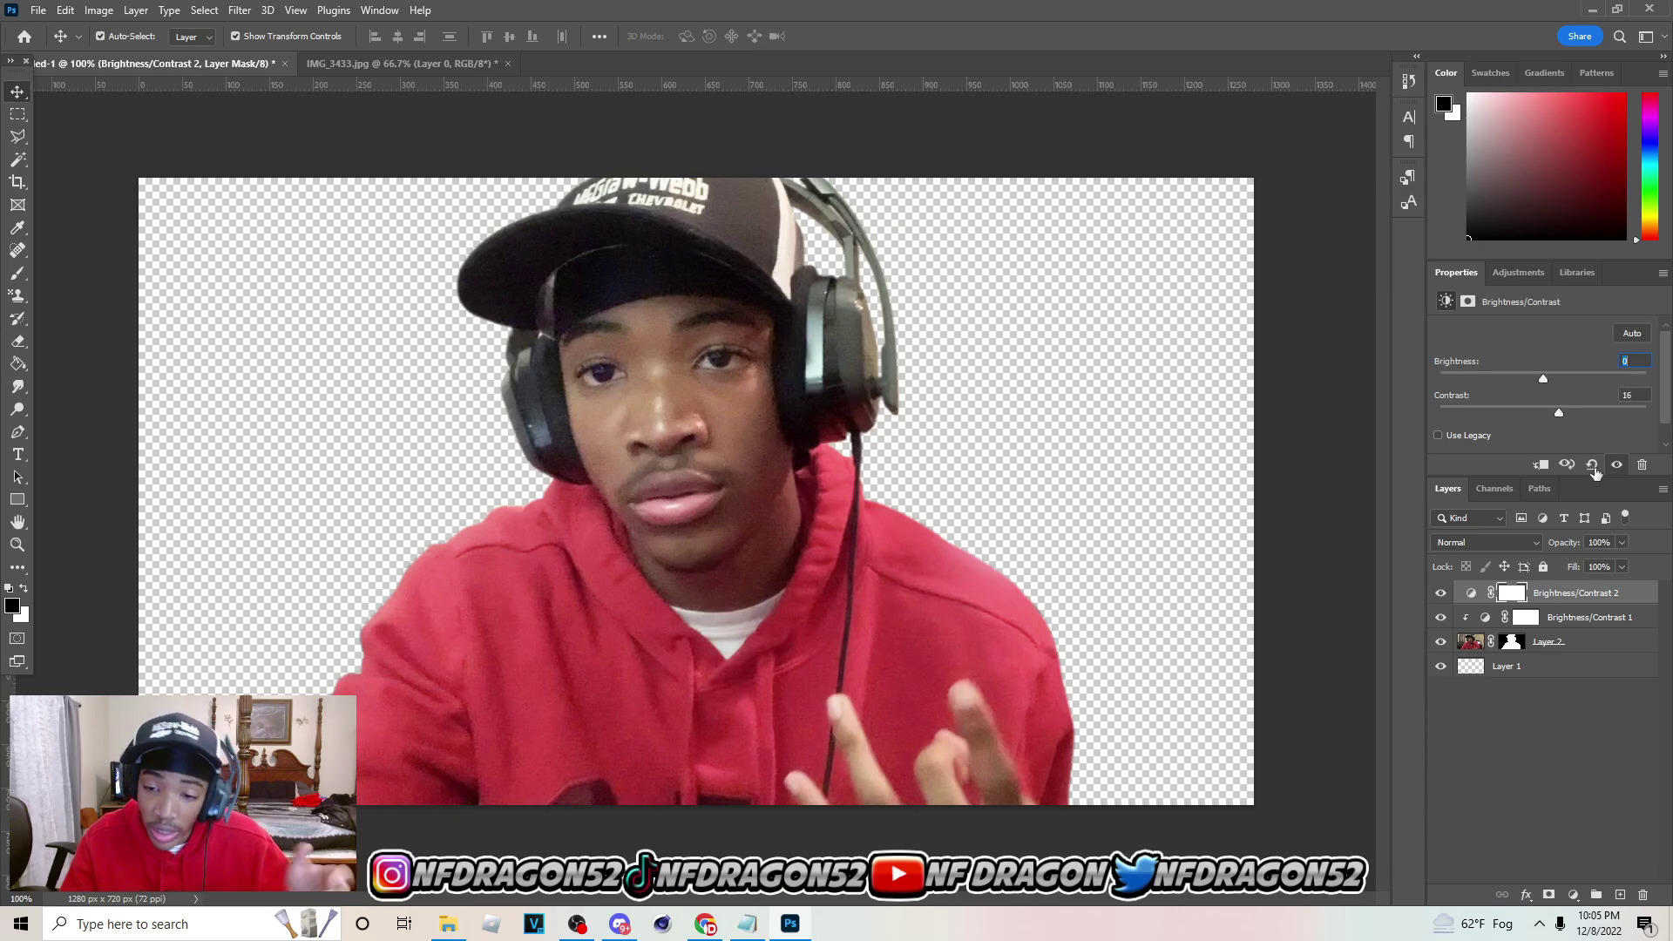
# Duplicate the masked photo layer and delete the layer mask from the lower copy to bring back the full background
pyautogui.click(1570, 649)
pyautogui.hotkey('ctrl', 'j')
pyautogui.click(1509, 669)
pyautogui.rightClick(1509, 668)
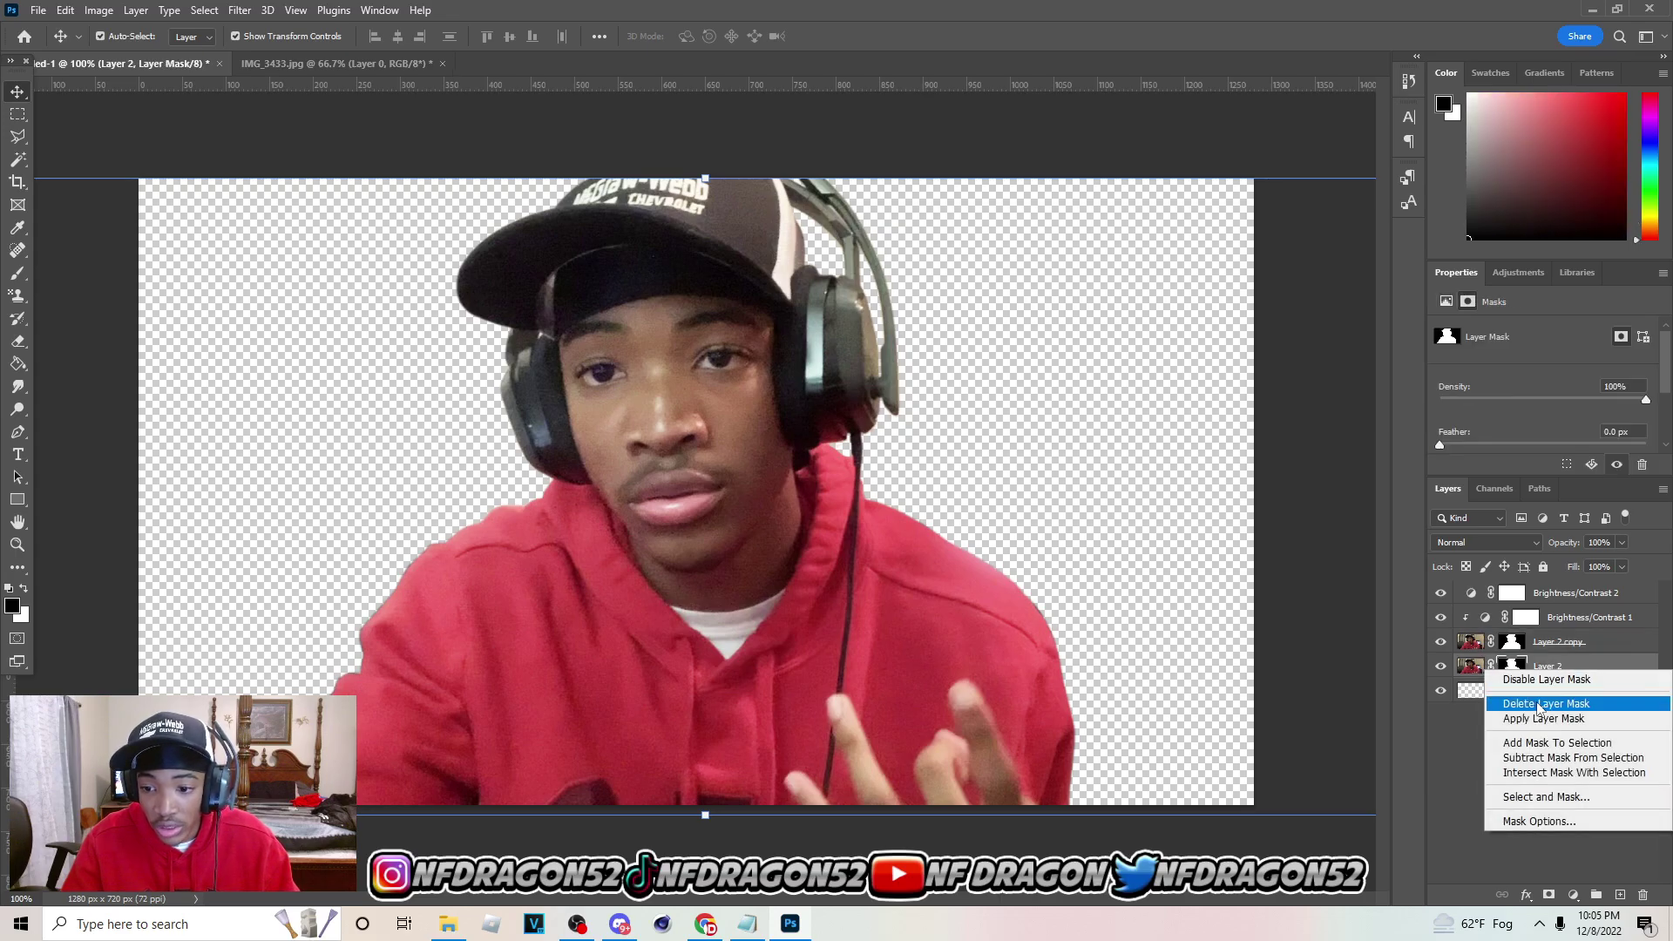
pyautogui.click(1539, 705)
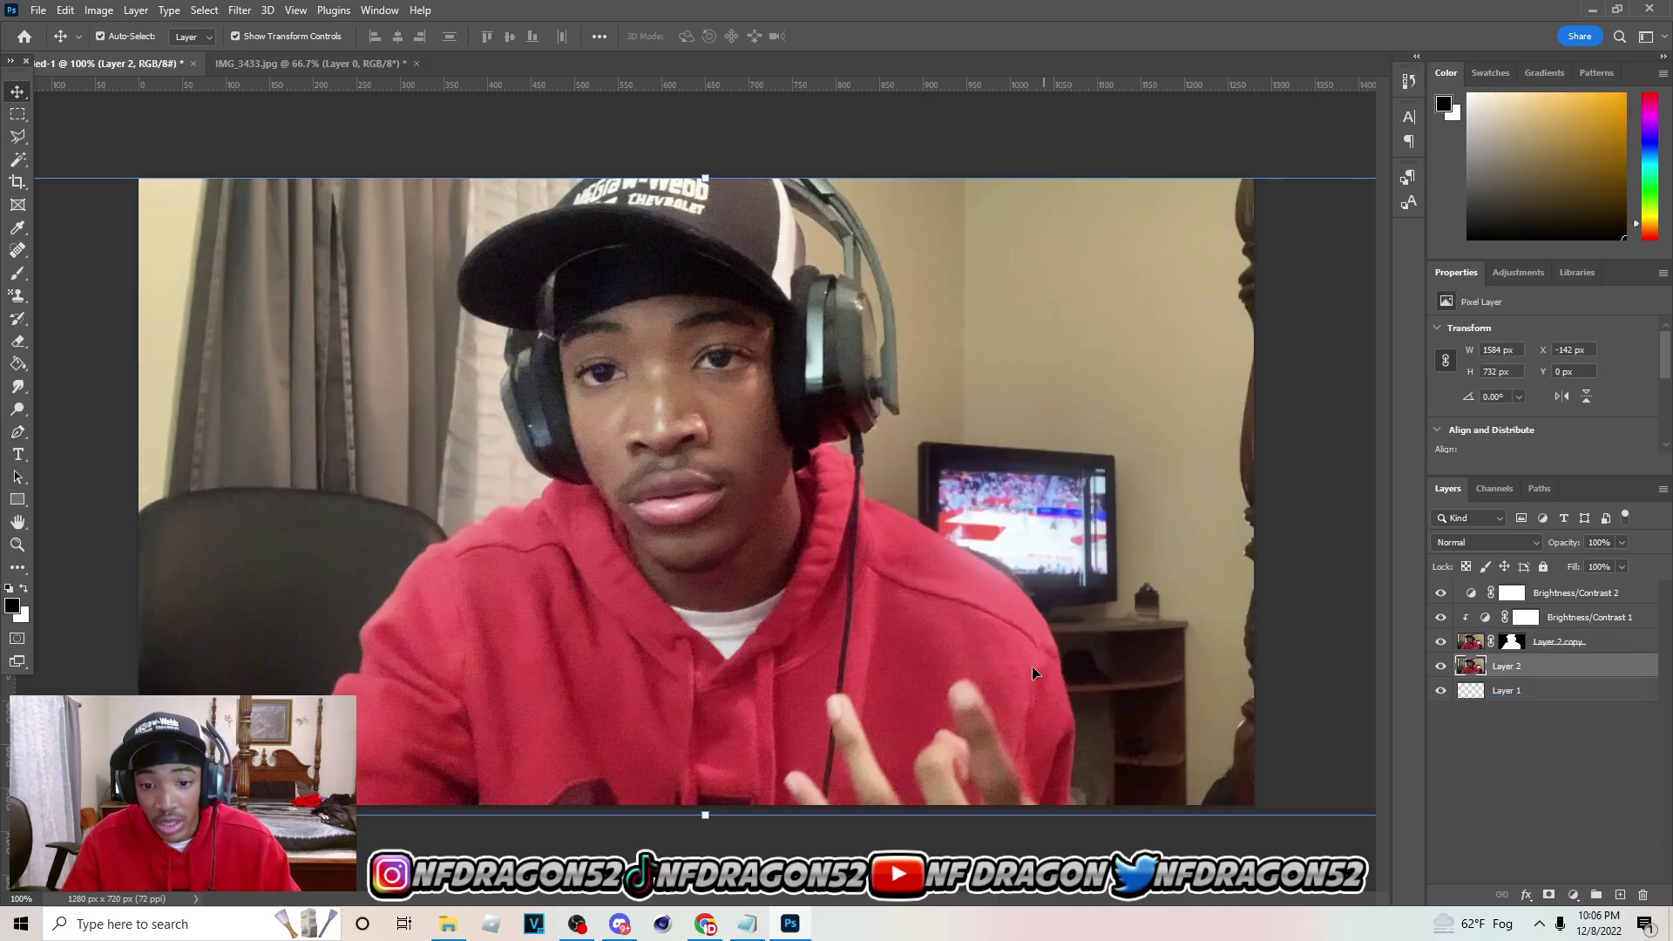
pyautogui.click(1440, 648)
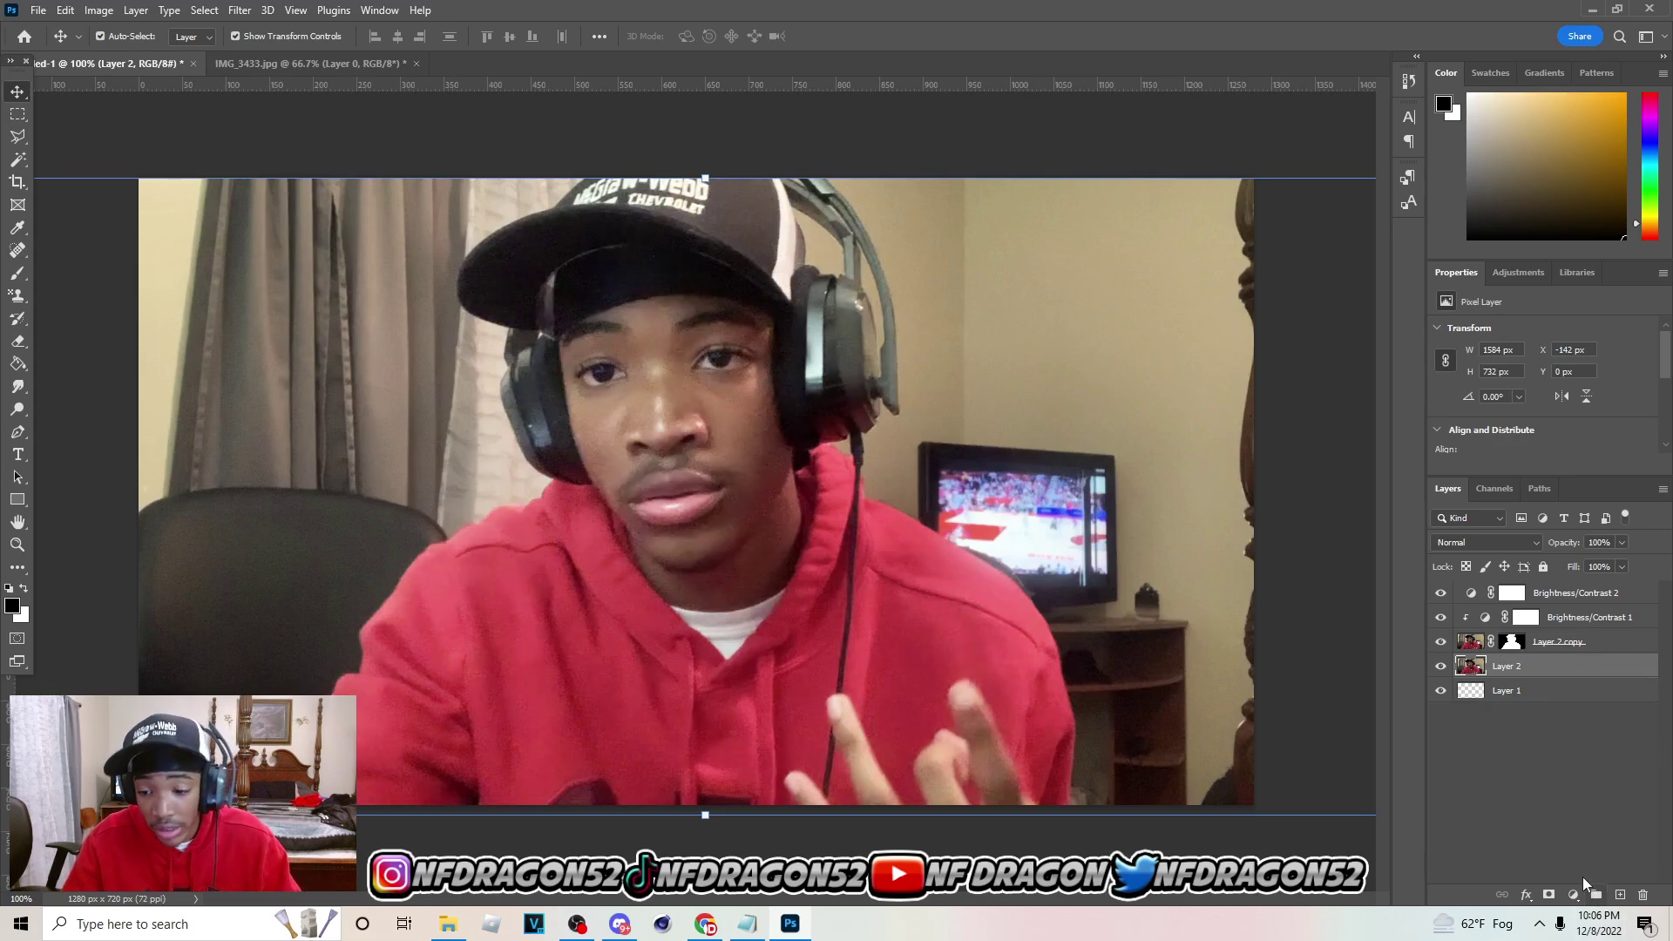
# Brighten the unmasked photo with a Brightness/Contrast adjustment clipped to Layer 2
pyautogui.click(1574, 894)
pyautogui.click(1569, 642)
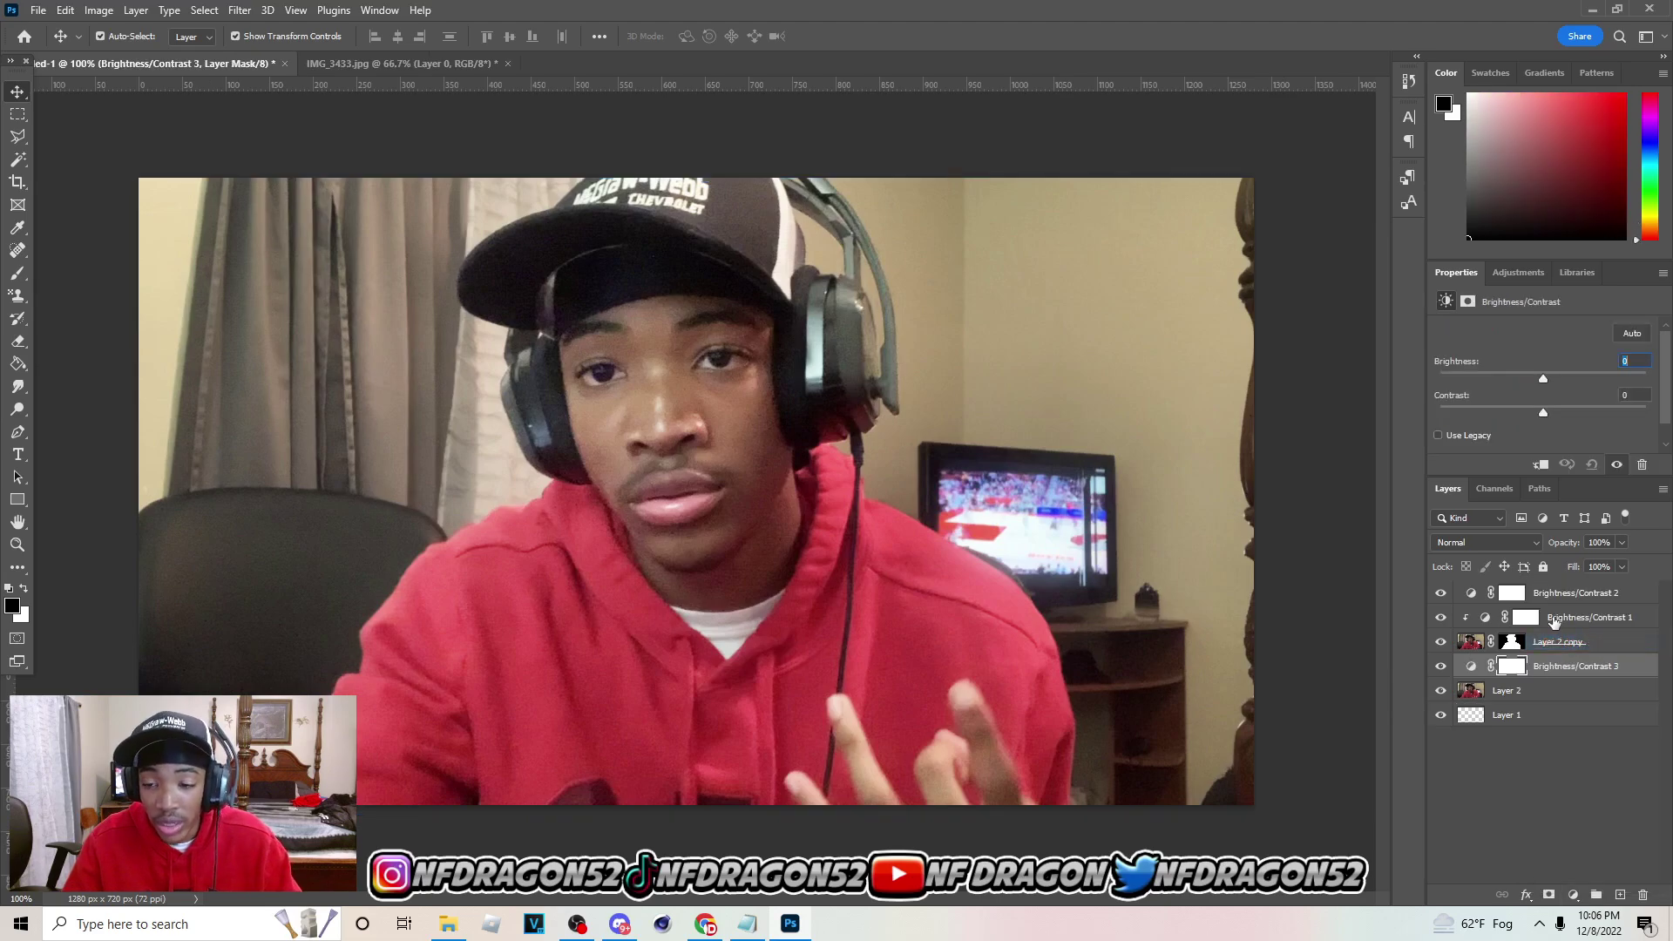
pyautogui.click(1541, 463)
pyautogui.moveTo(1551, 379); pyautogui.dragTo(1566, 376)
# Select the masked person layer, Layer 2 copy, and show the Brightness/Contrast 3 adjustment
pyautogui.click(1591, 619)
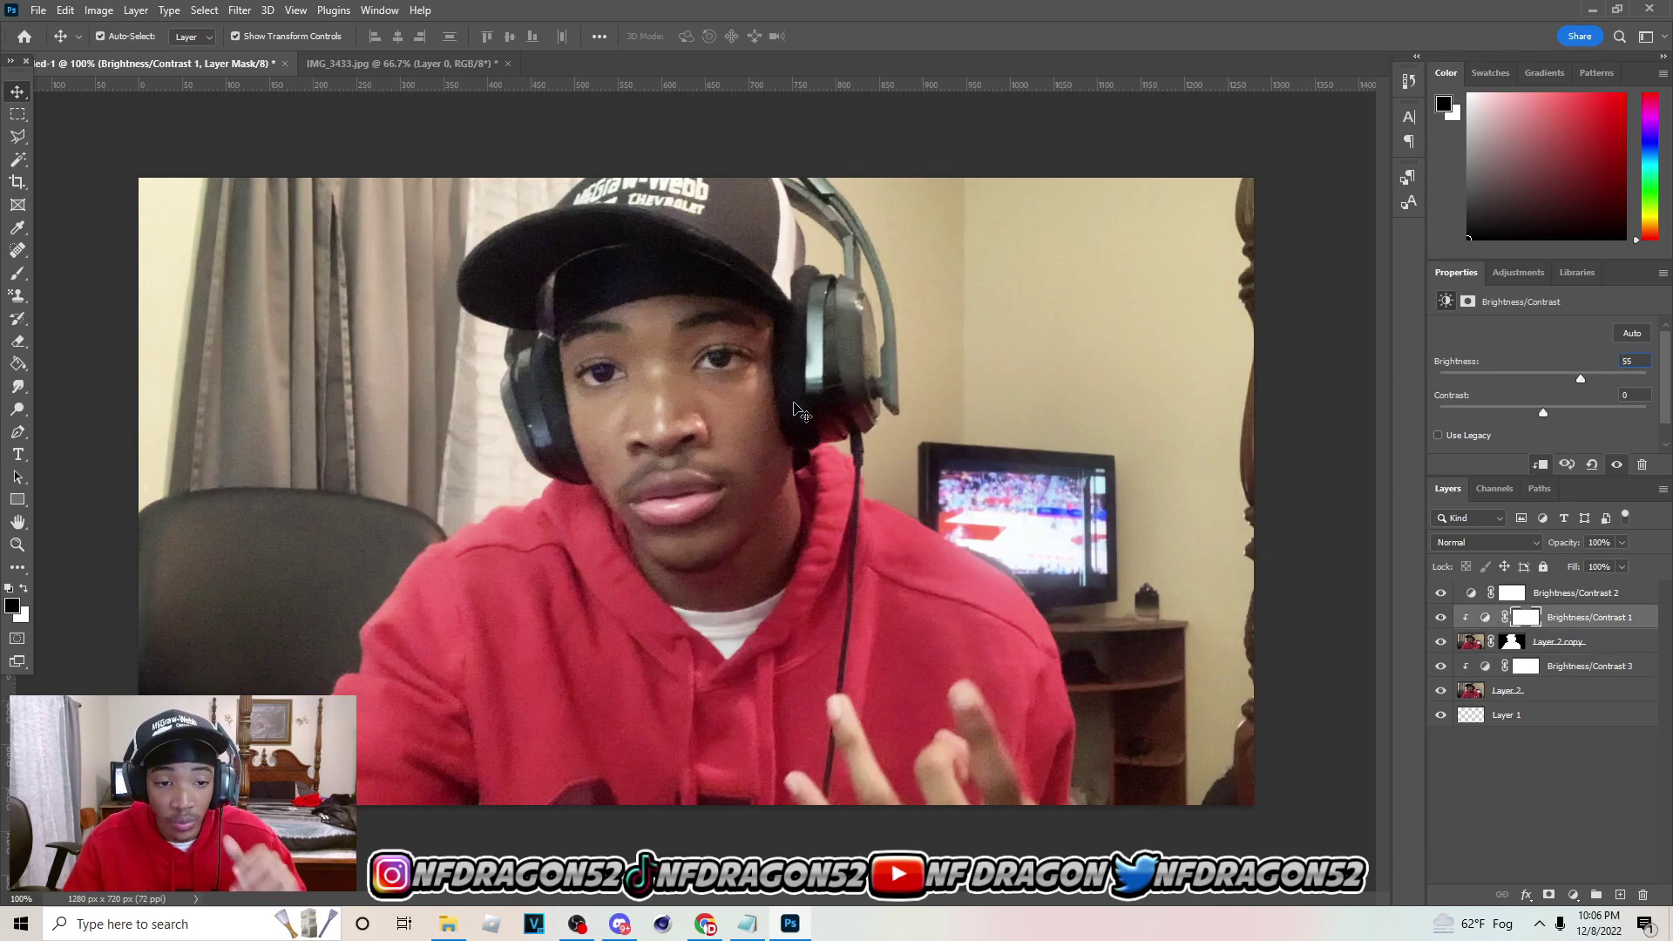
pyautogui.click(852, 386)
pyautogui.click(435, 161)
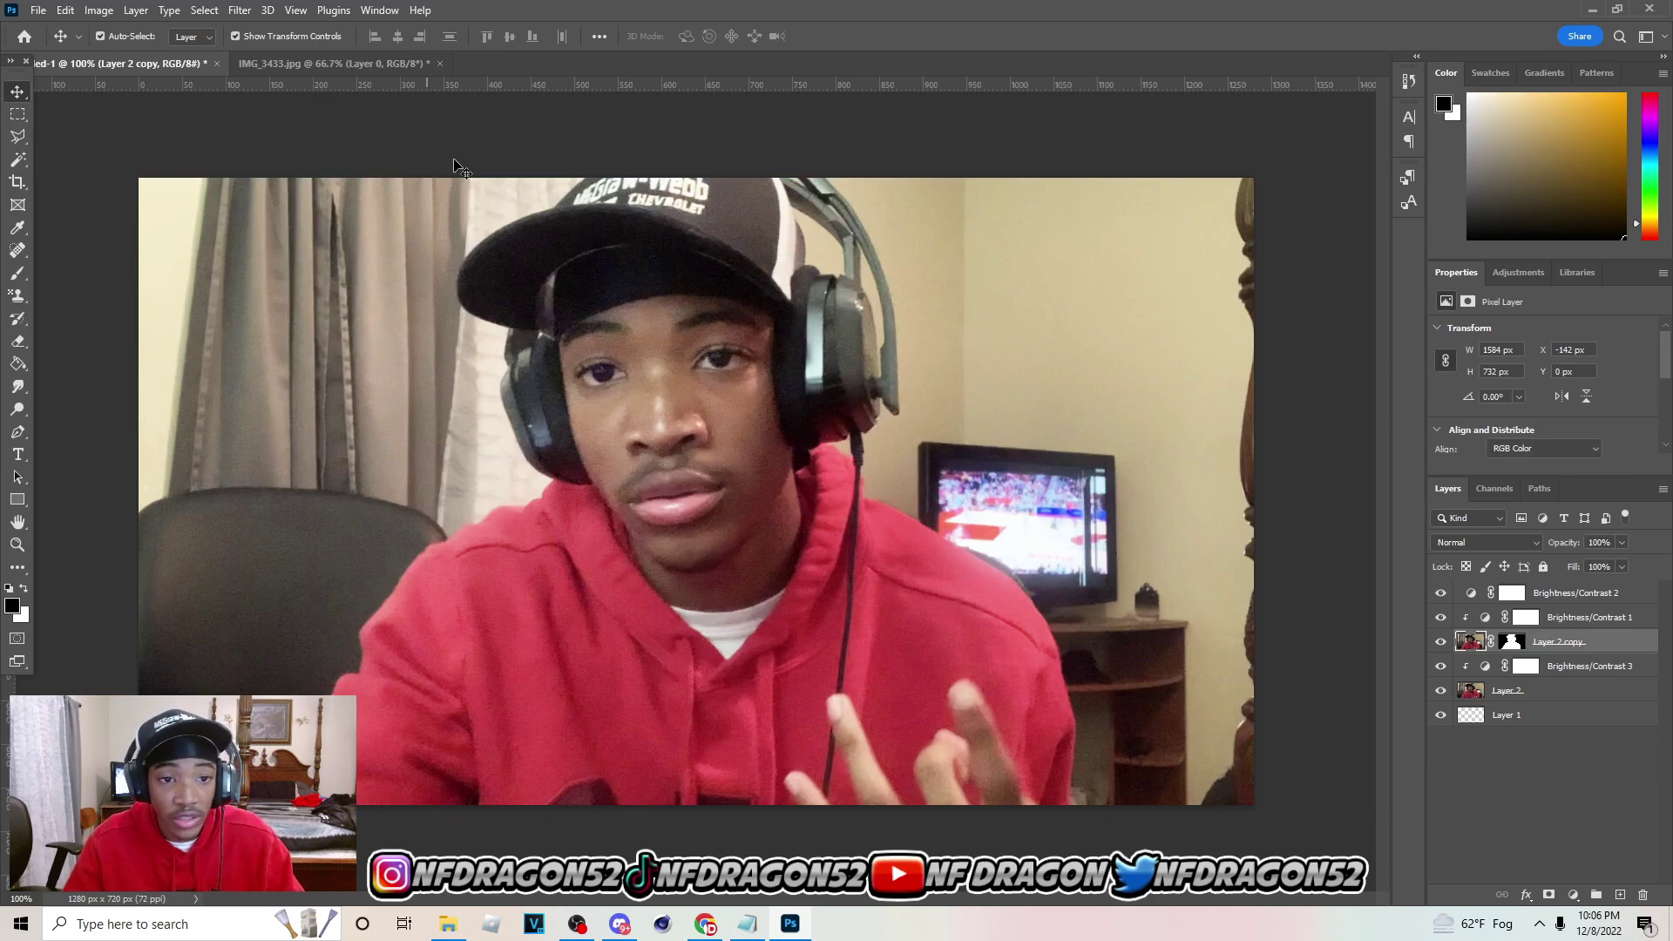
pyautogui.click(1125, 507)
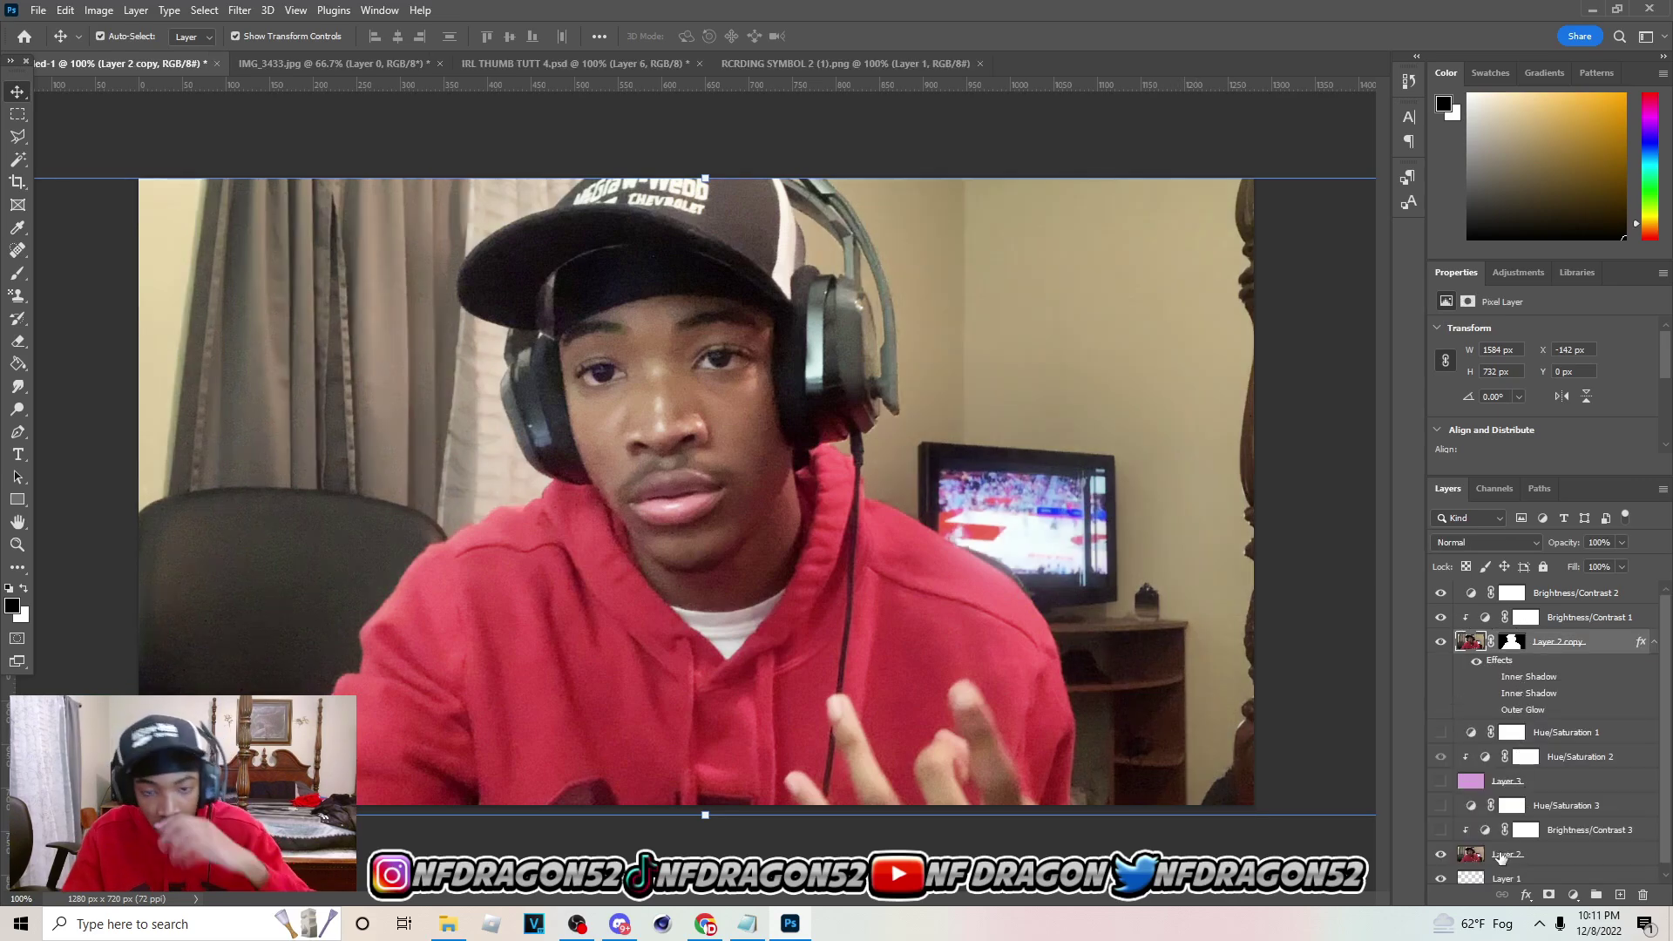
pyautogui.click(1440, 830)
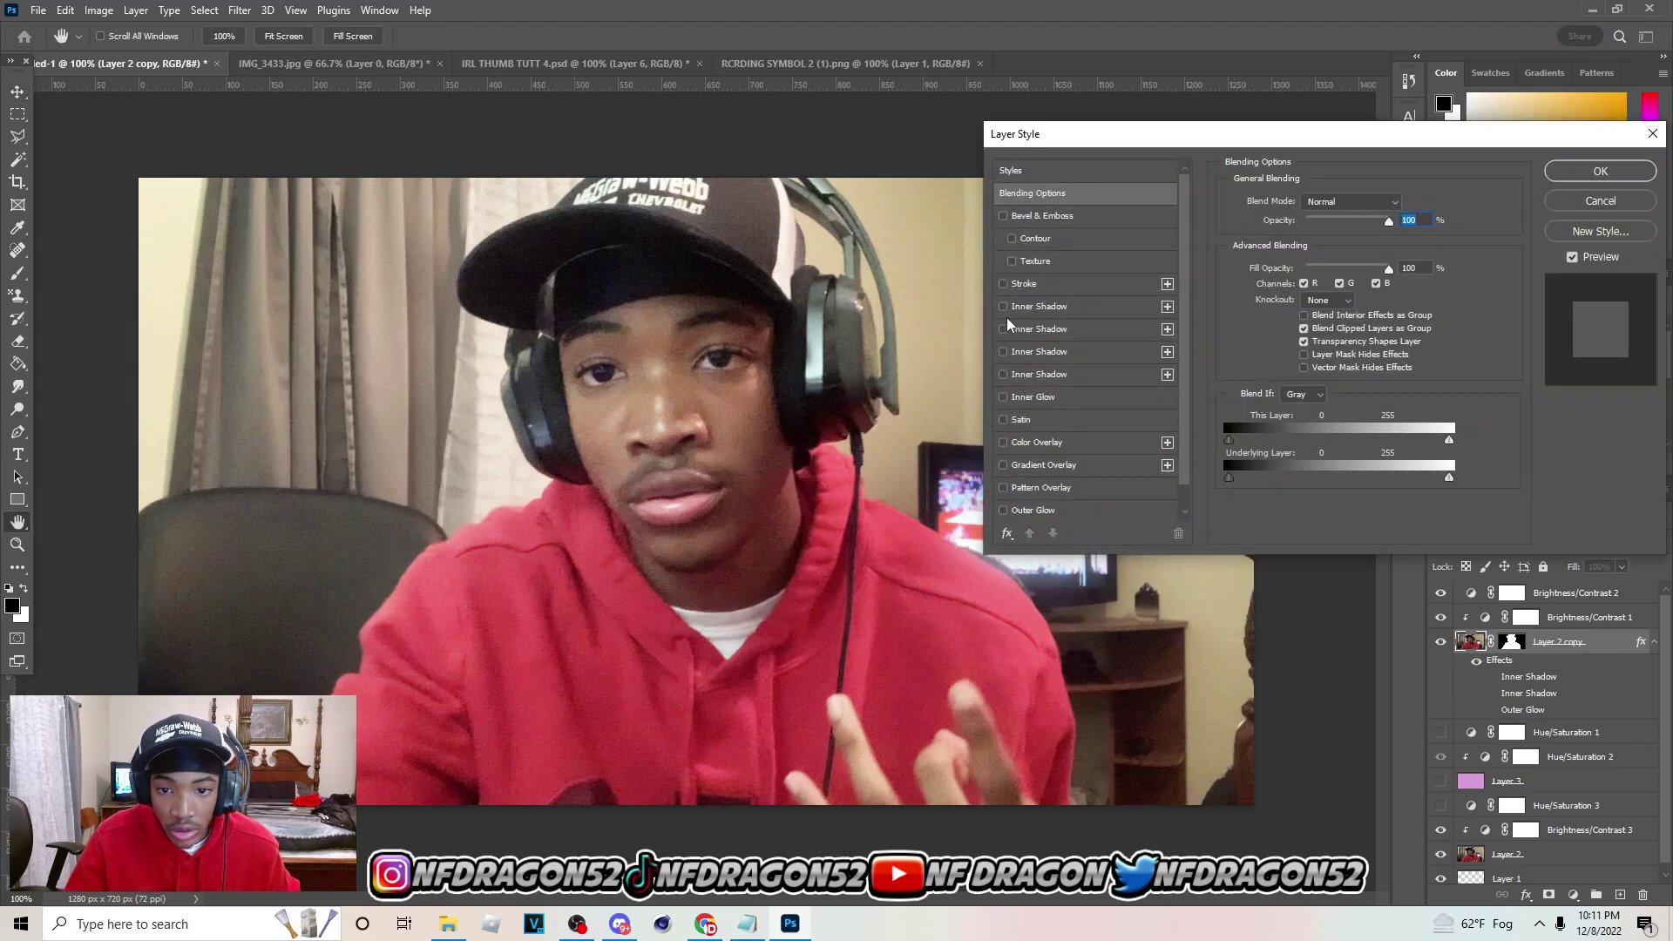
# Enable a white Linear Dodge (Add) inner shadow on the person layer with 18 px size and 23% opacity
pyautogui.click(1003, 307)
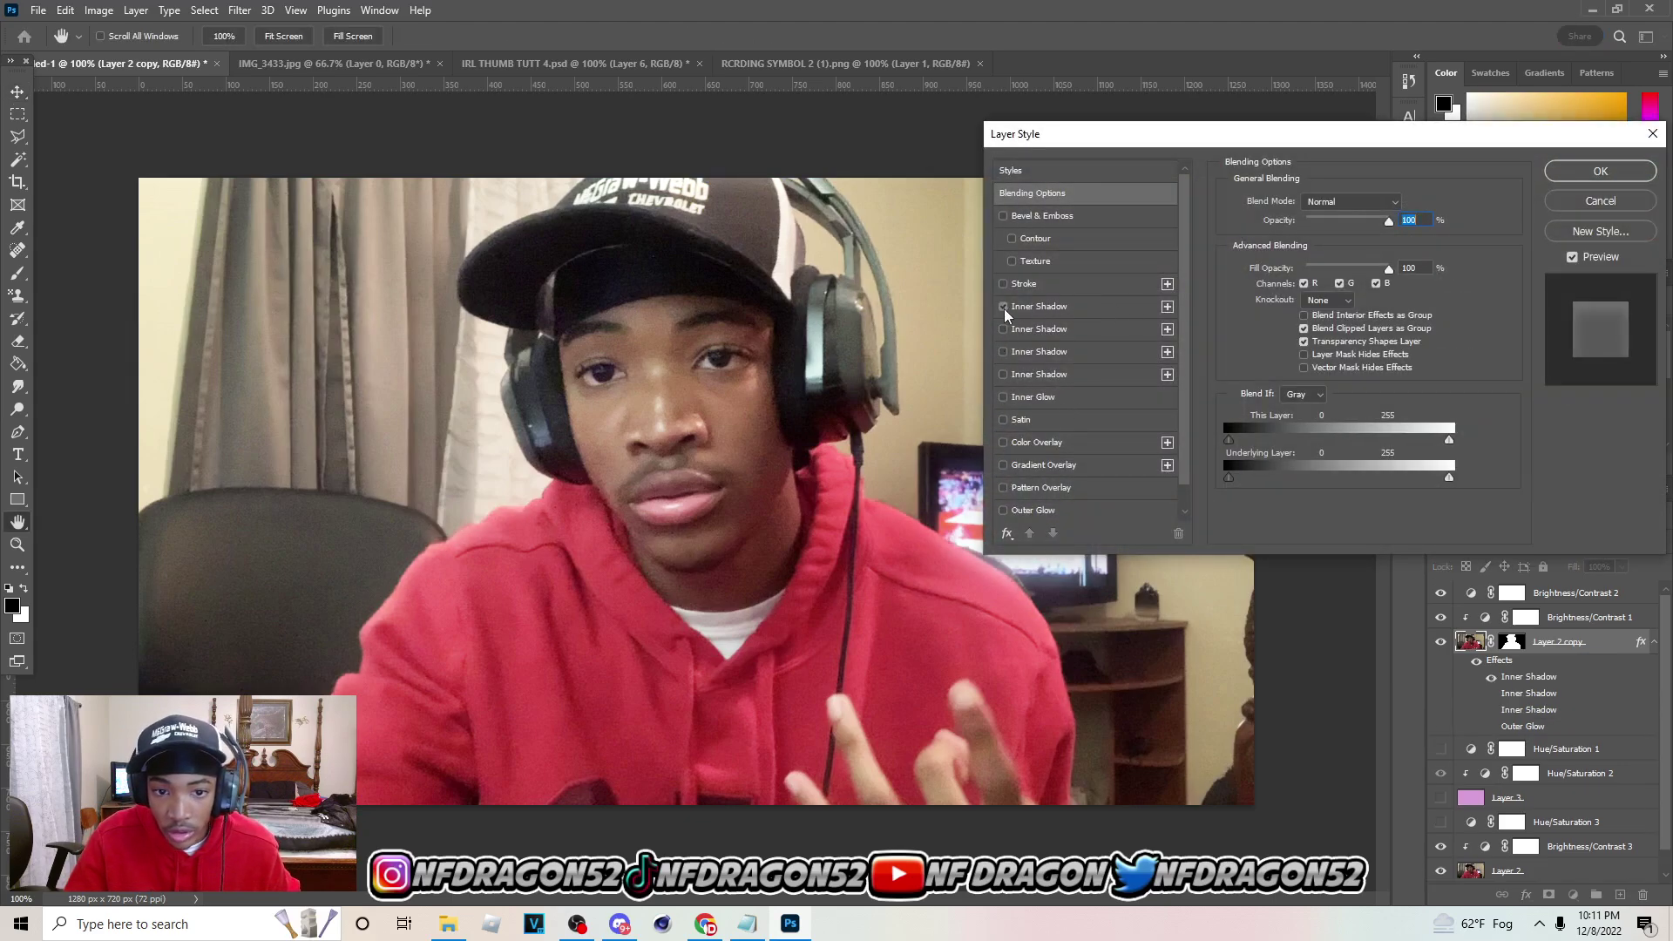
pyautogui.click(1047, 309)
pyautogui.moveTo(1298, 321); pyautogui.dragTo(1301, 320)
pyautogui.moveTo(1300, 225); pyautogui.dragTo(1307, 222)
# Add a drop shadow to the person layer, adjust its size, distance and angle, and apply the layer style
pyautogui.scroll(-1, 1008, 501)
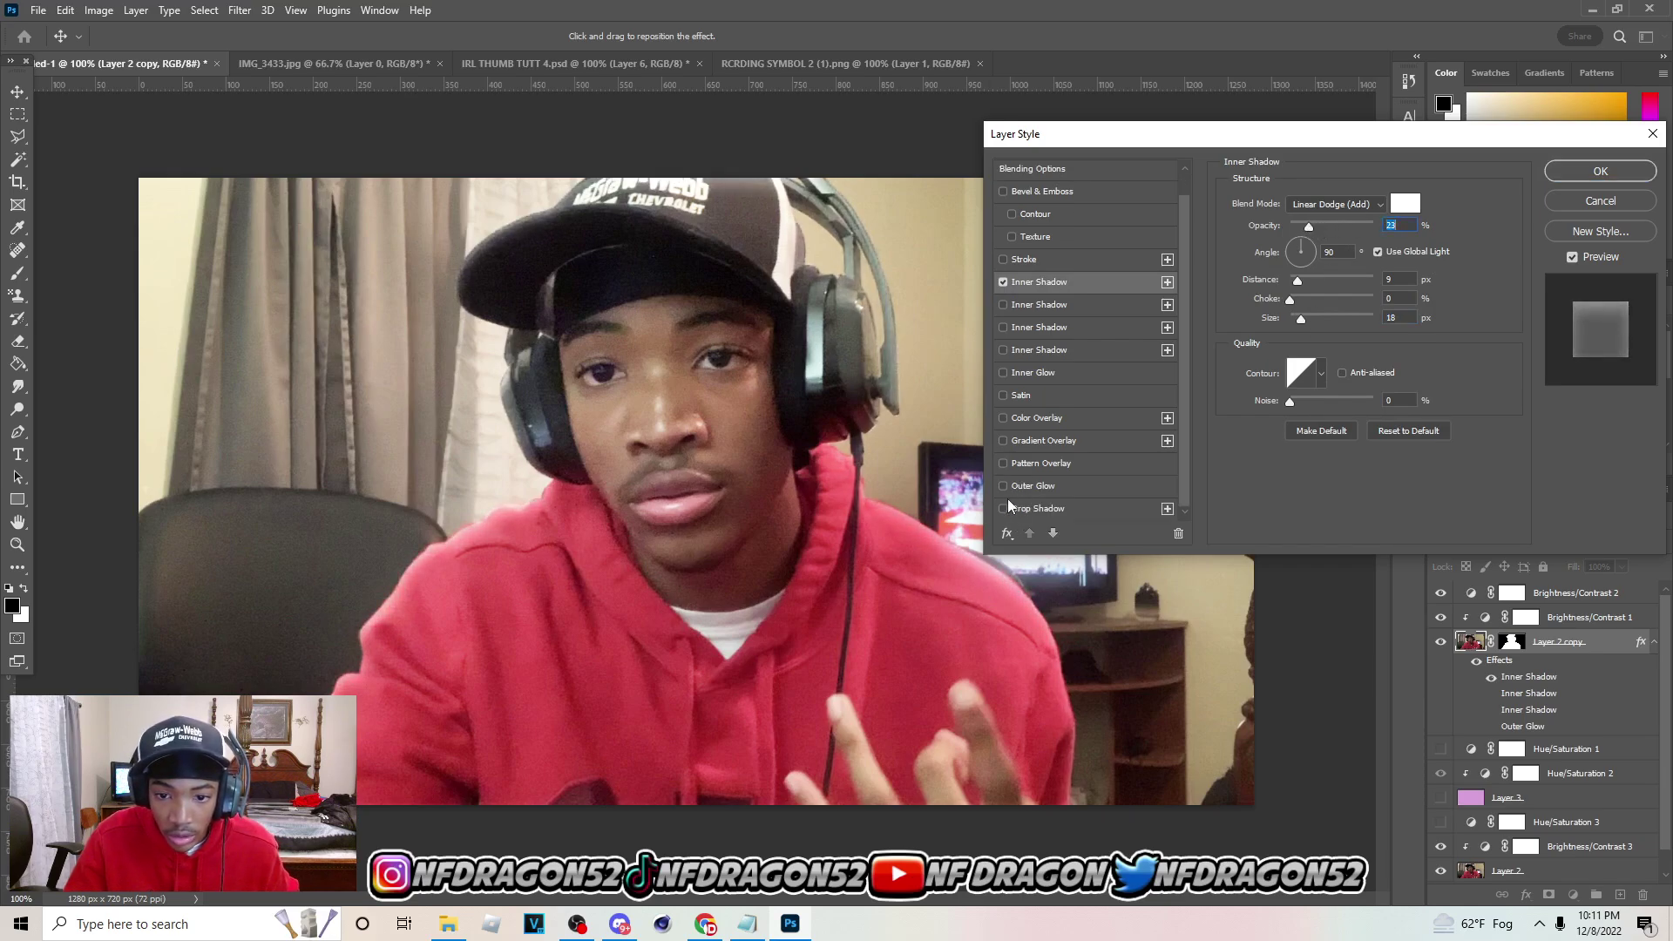
pyautogui.click(1012, 509)
pyautogui.moveTo(1293, 319); pyautogui.dragTo(1302, 285)
pyautogui.click(1302, 244)
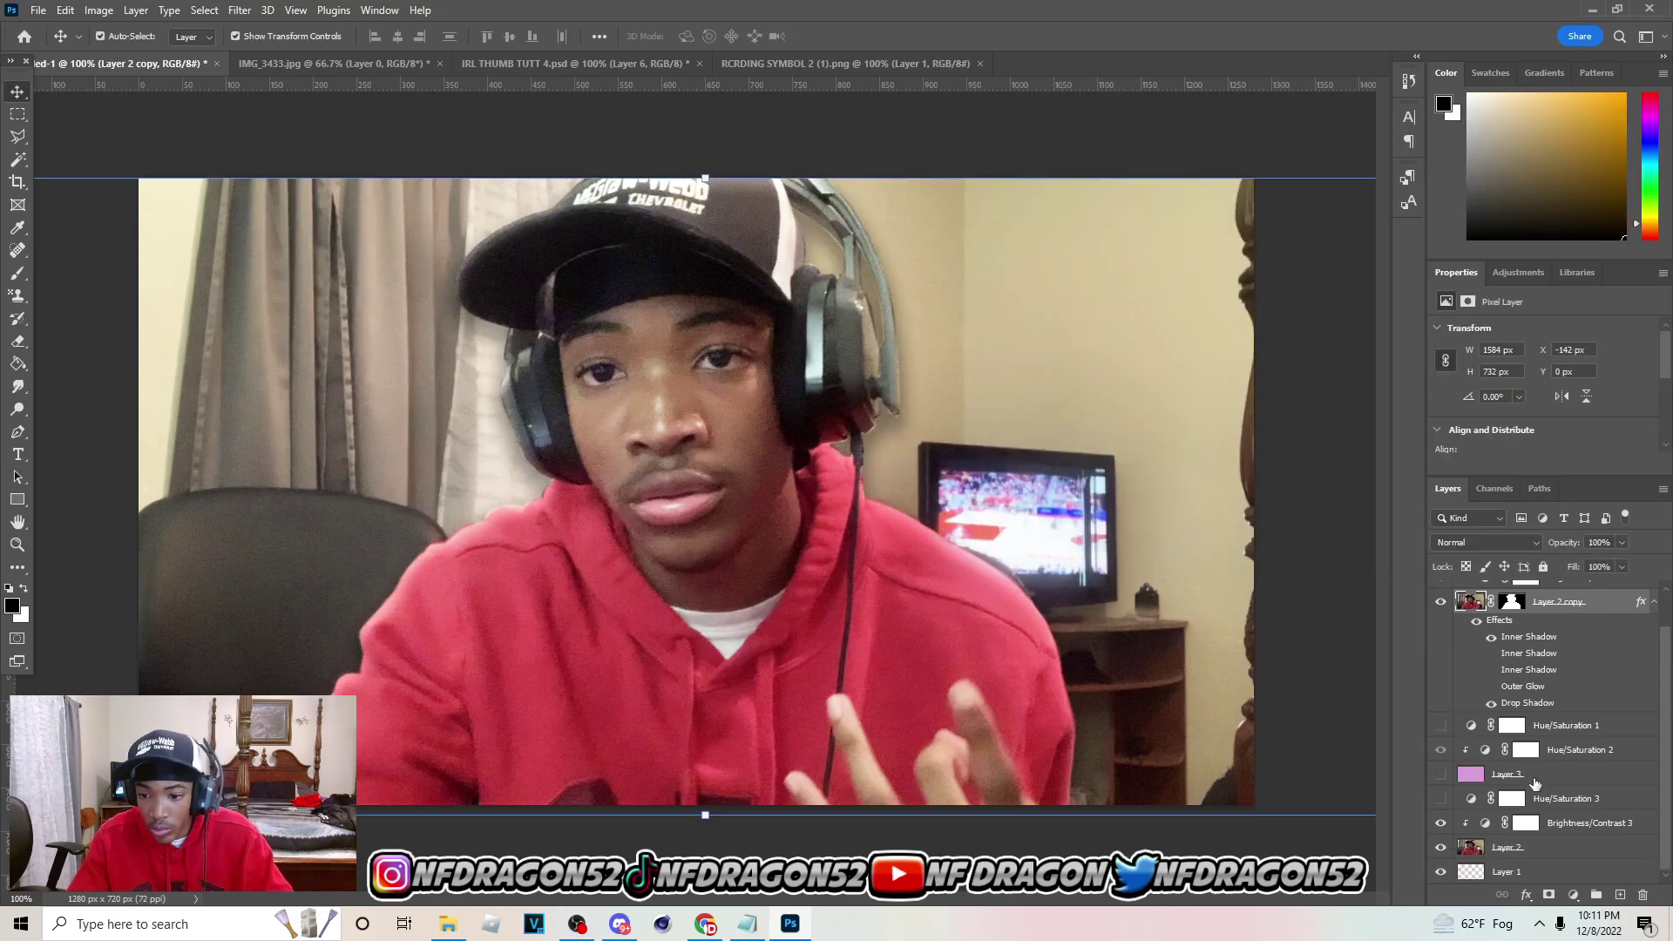
# Add an empty layer directly beneath the person layer and draw a circular selection about 544 px wide over the photo's left half
pyautogui.click(1530, 729)
pyautogui.click(1620, 895)
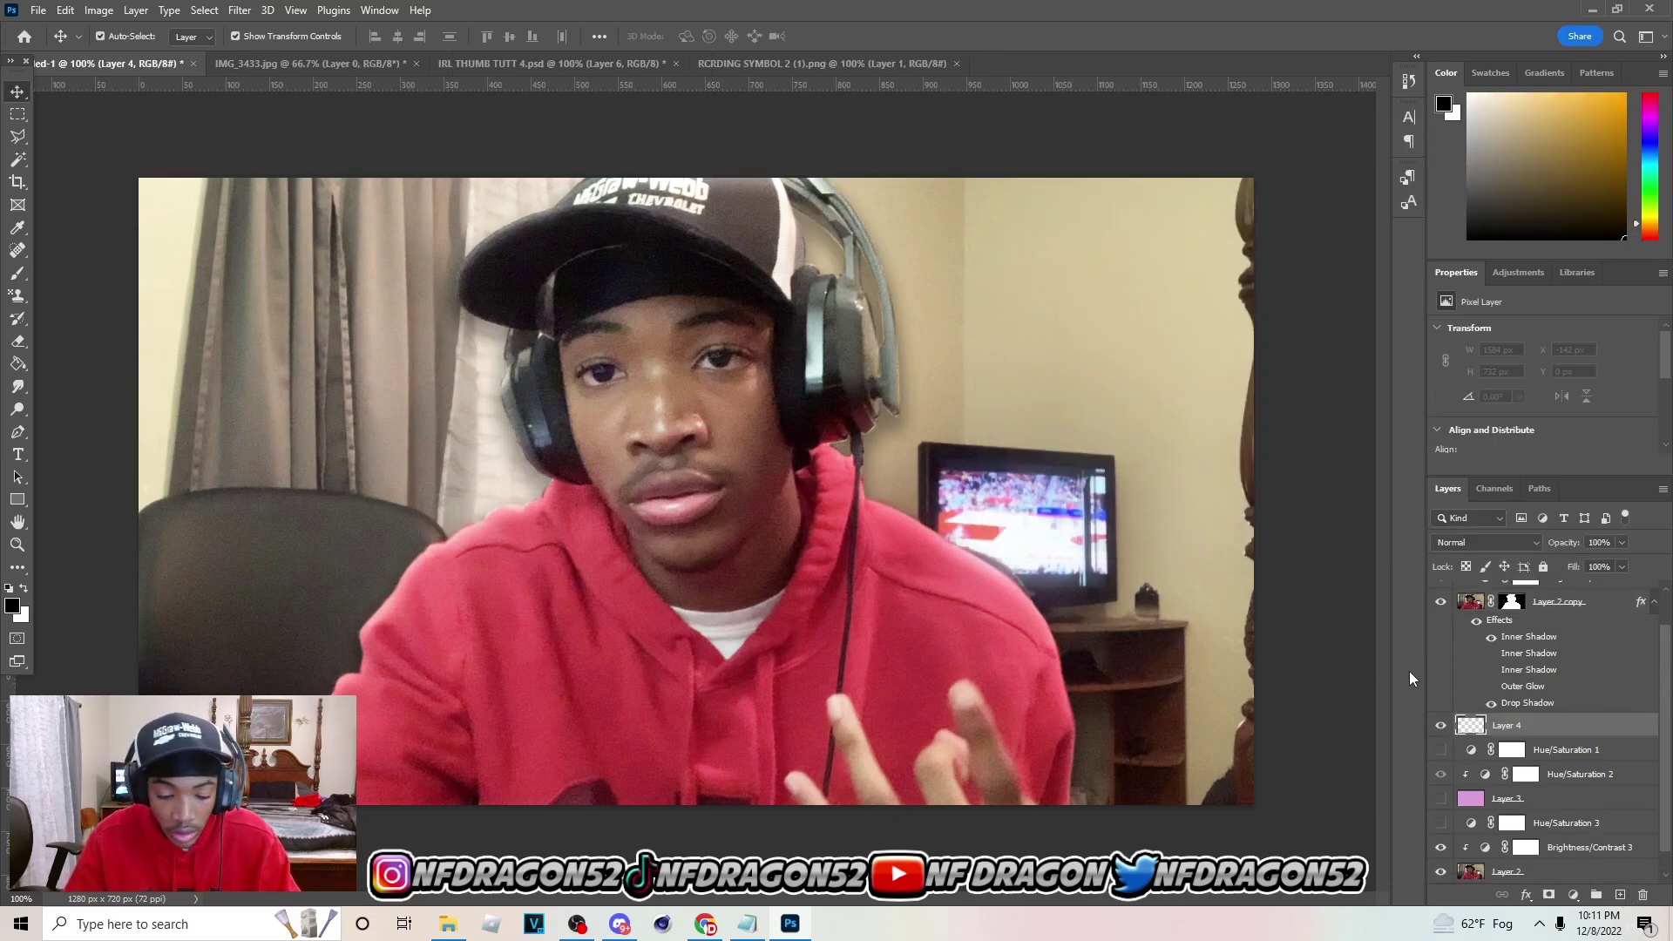
pyautogui.rightClick(17, 114)
pyautogui.click(93, 128)
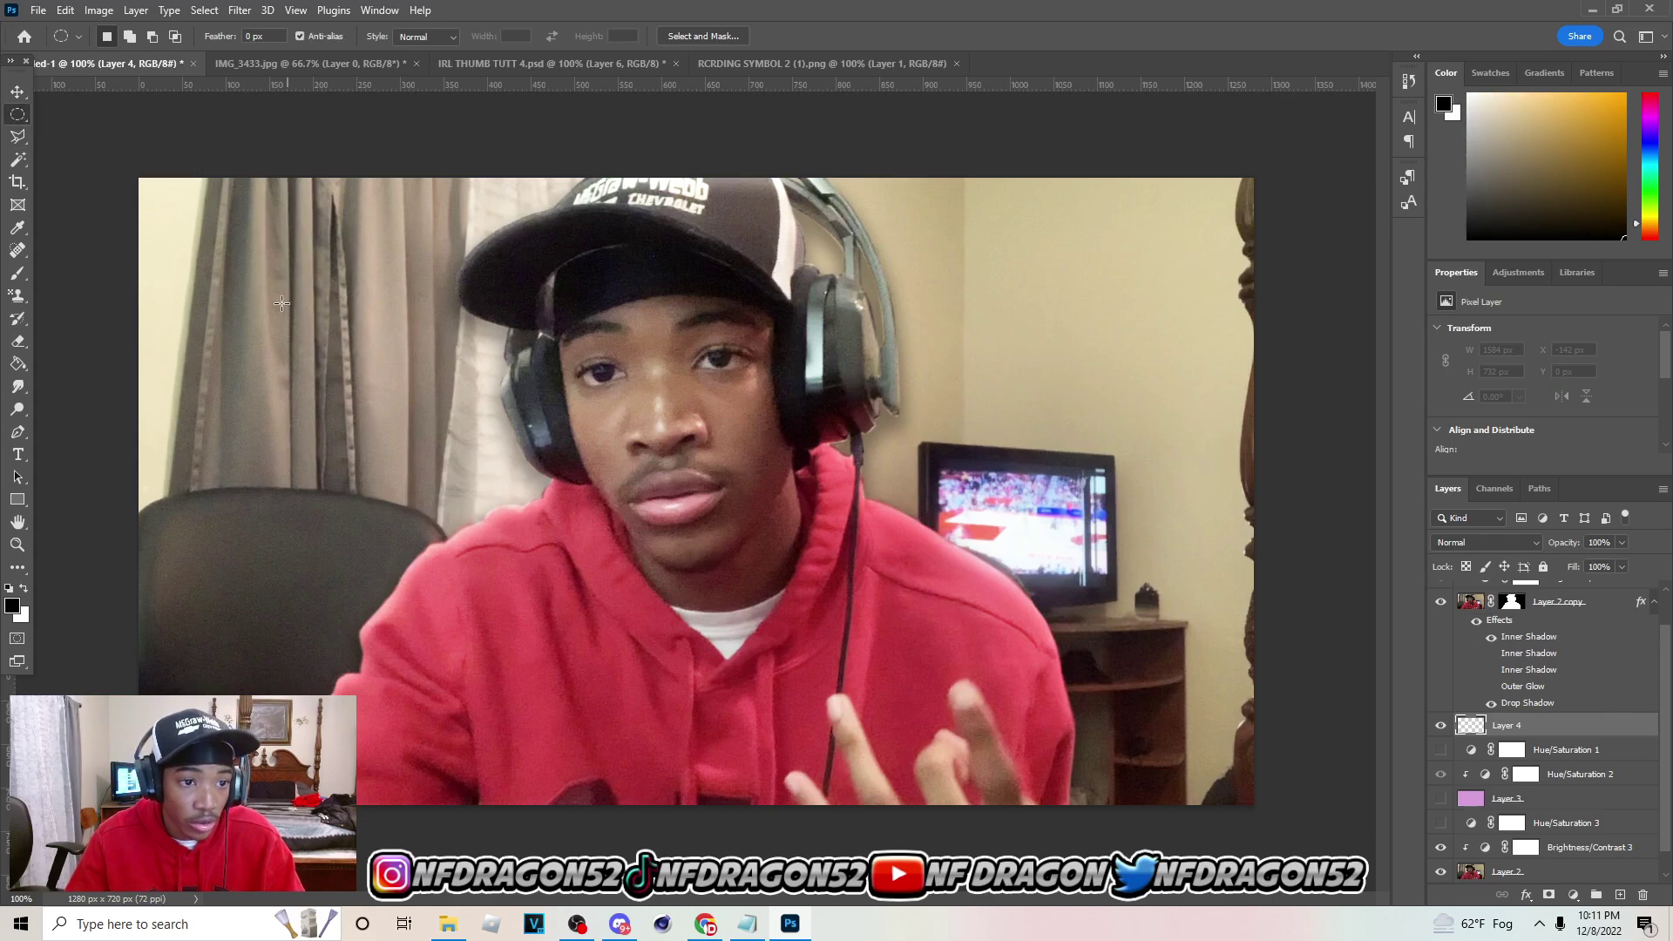
pyautogui.moveTo(173, 192); pyautogui.dragTo(946, 662)
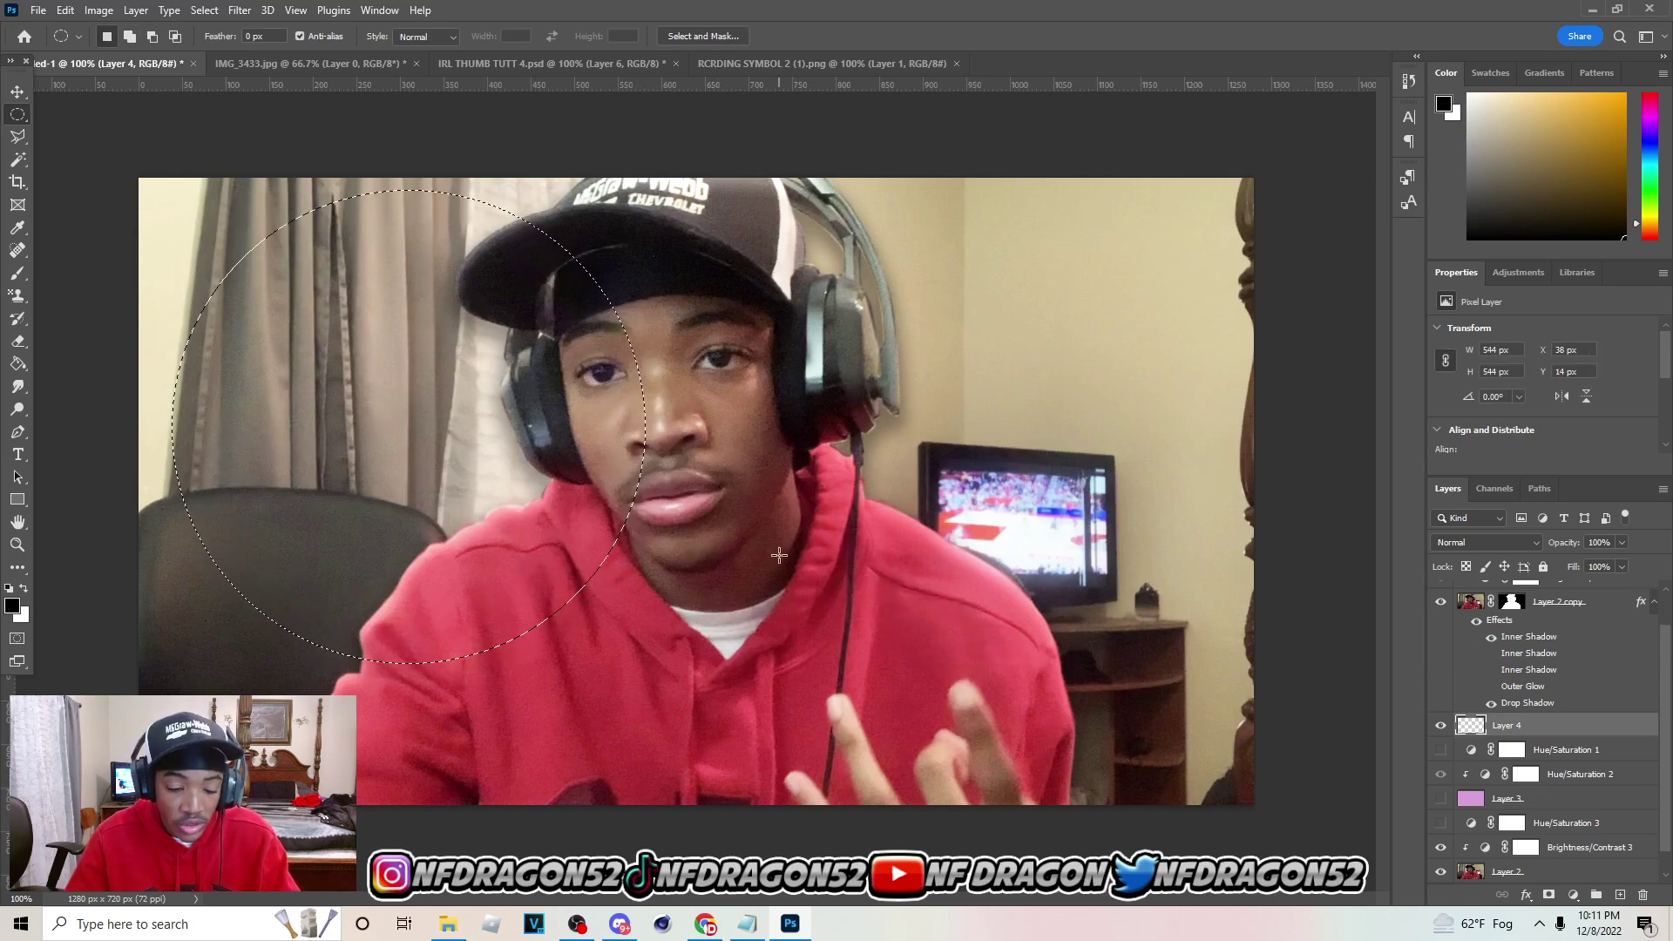
# Fill the circular selection with black on Layer 4 and deselect it
pyautogui.press('g')
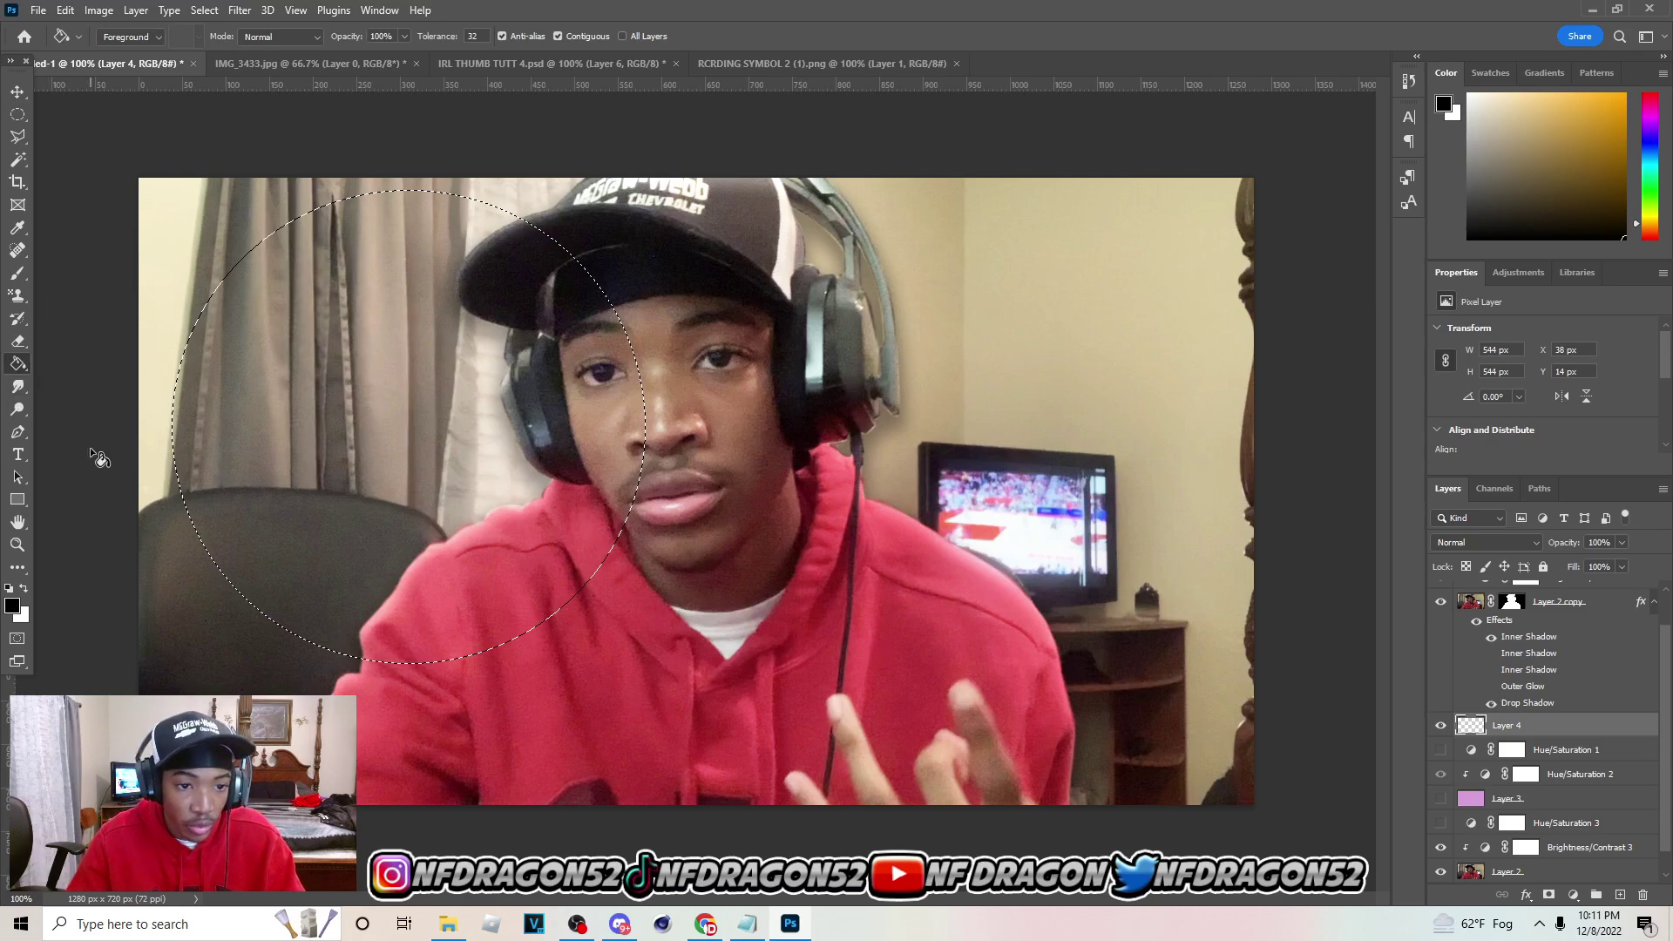
pyautogui.rightClick(18, 364)
pyautogui.click(82, 376)
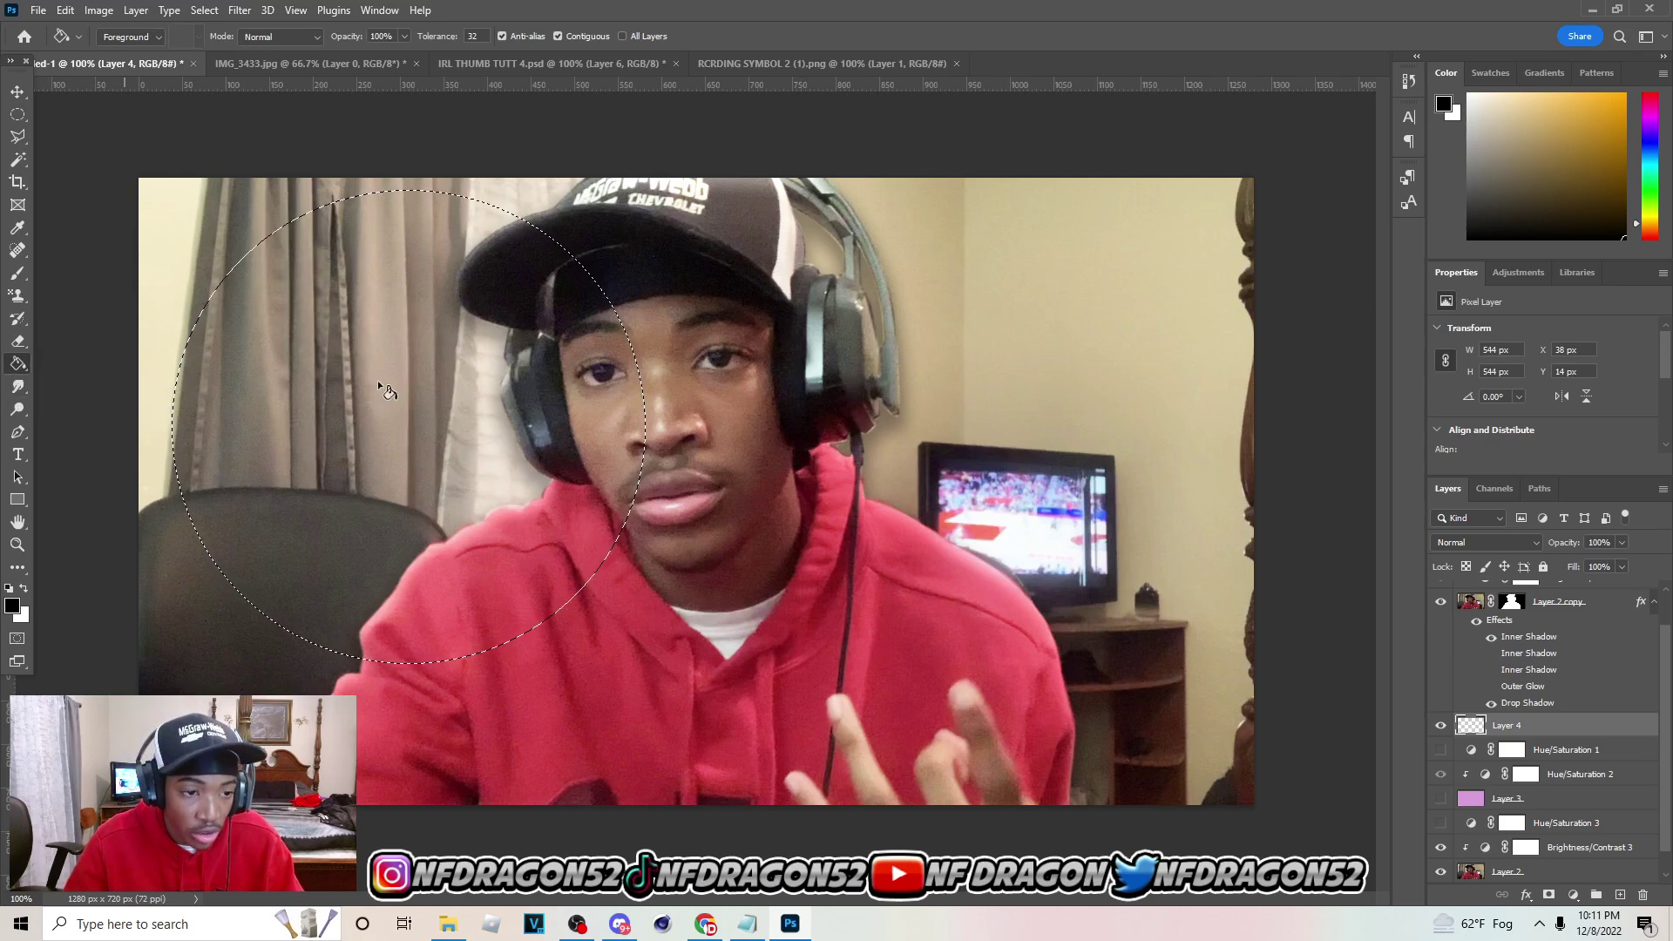
pyautogui.click(387, 406)
pyautogui.click(17, 90)
pyautogui.hotkey('ctrl', 'd')
# Open IMG_3434.jpg from Downloads, copy its whole photo and paste it into the thumbnail document above the black circle
pyautogui.click(38, 10)
pyautogui.click(51, 61)
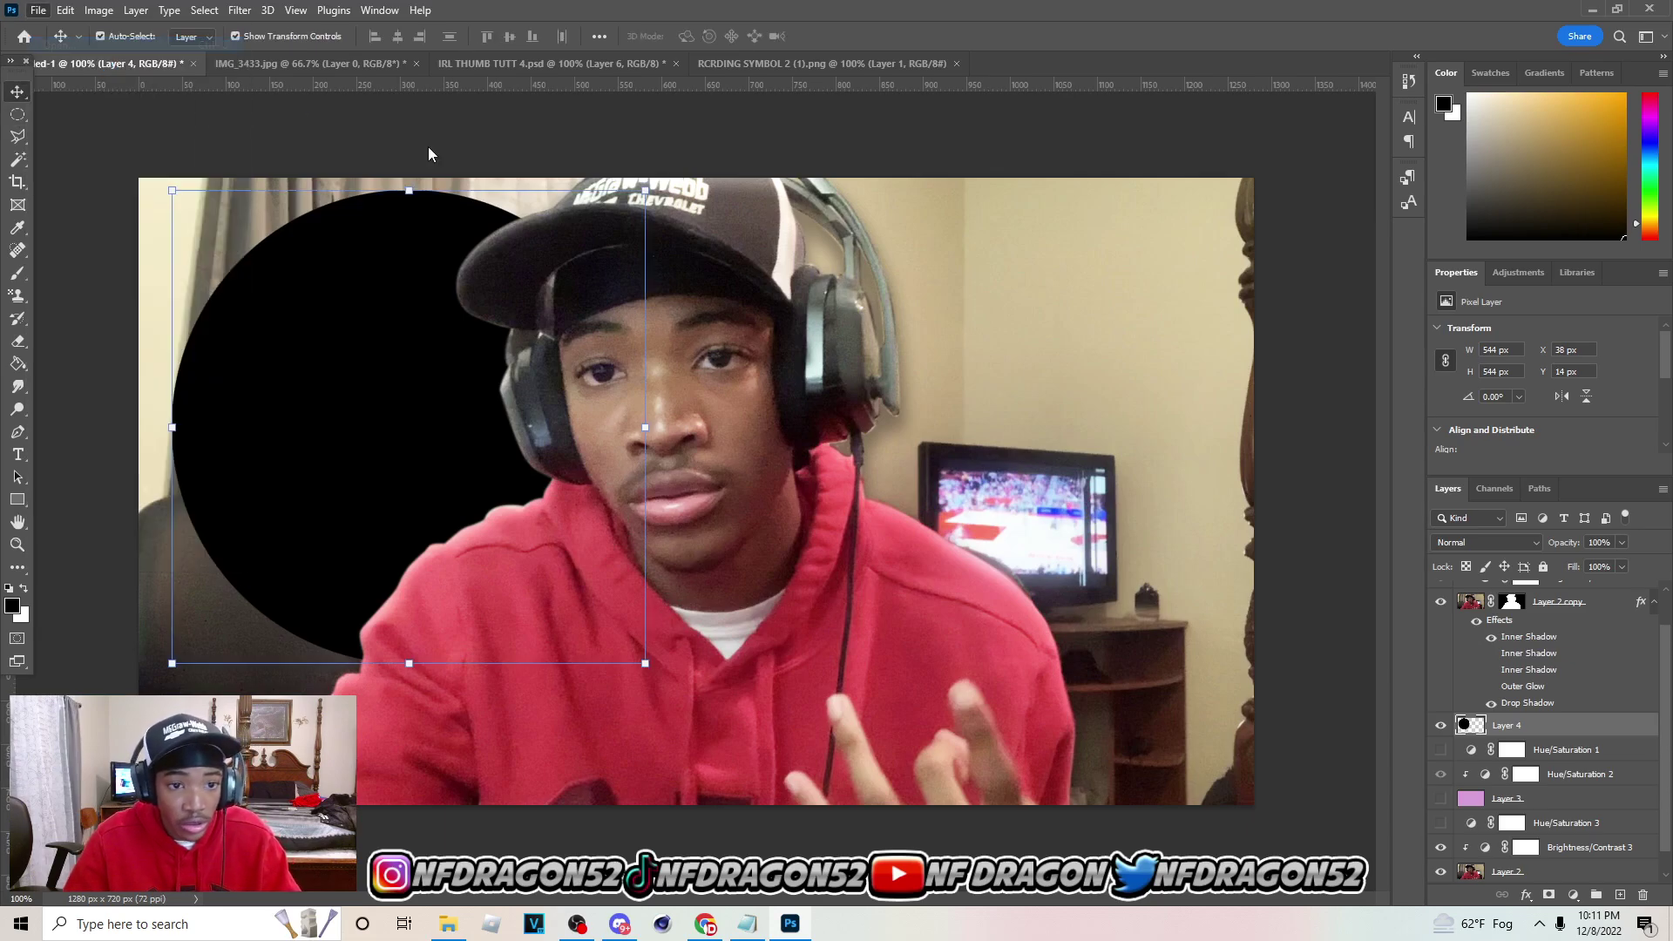
pyautogui.click(481, 178)
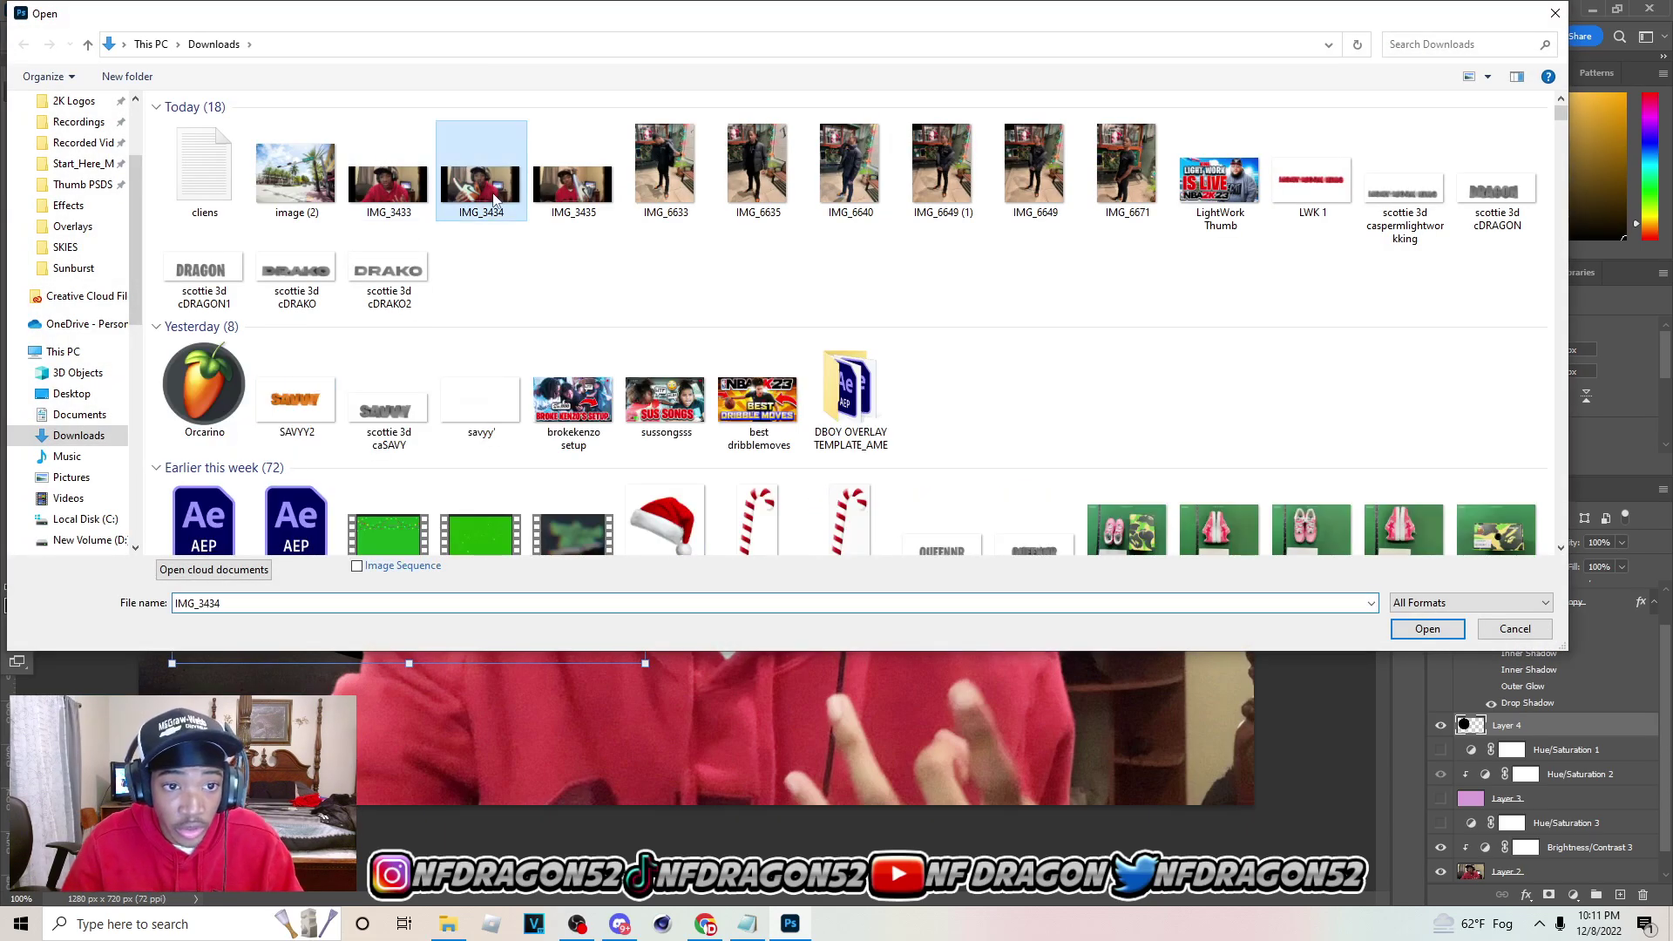
pyautogui.click(1430, 629)
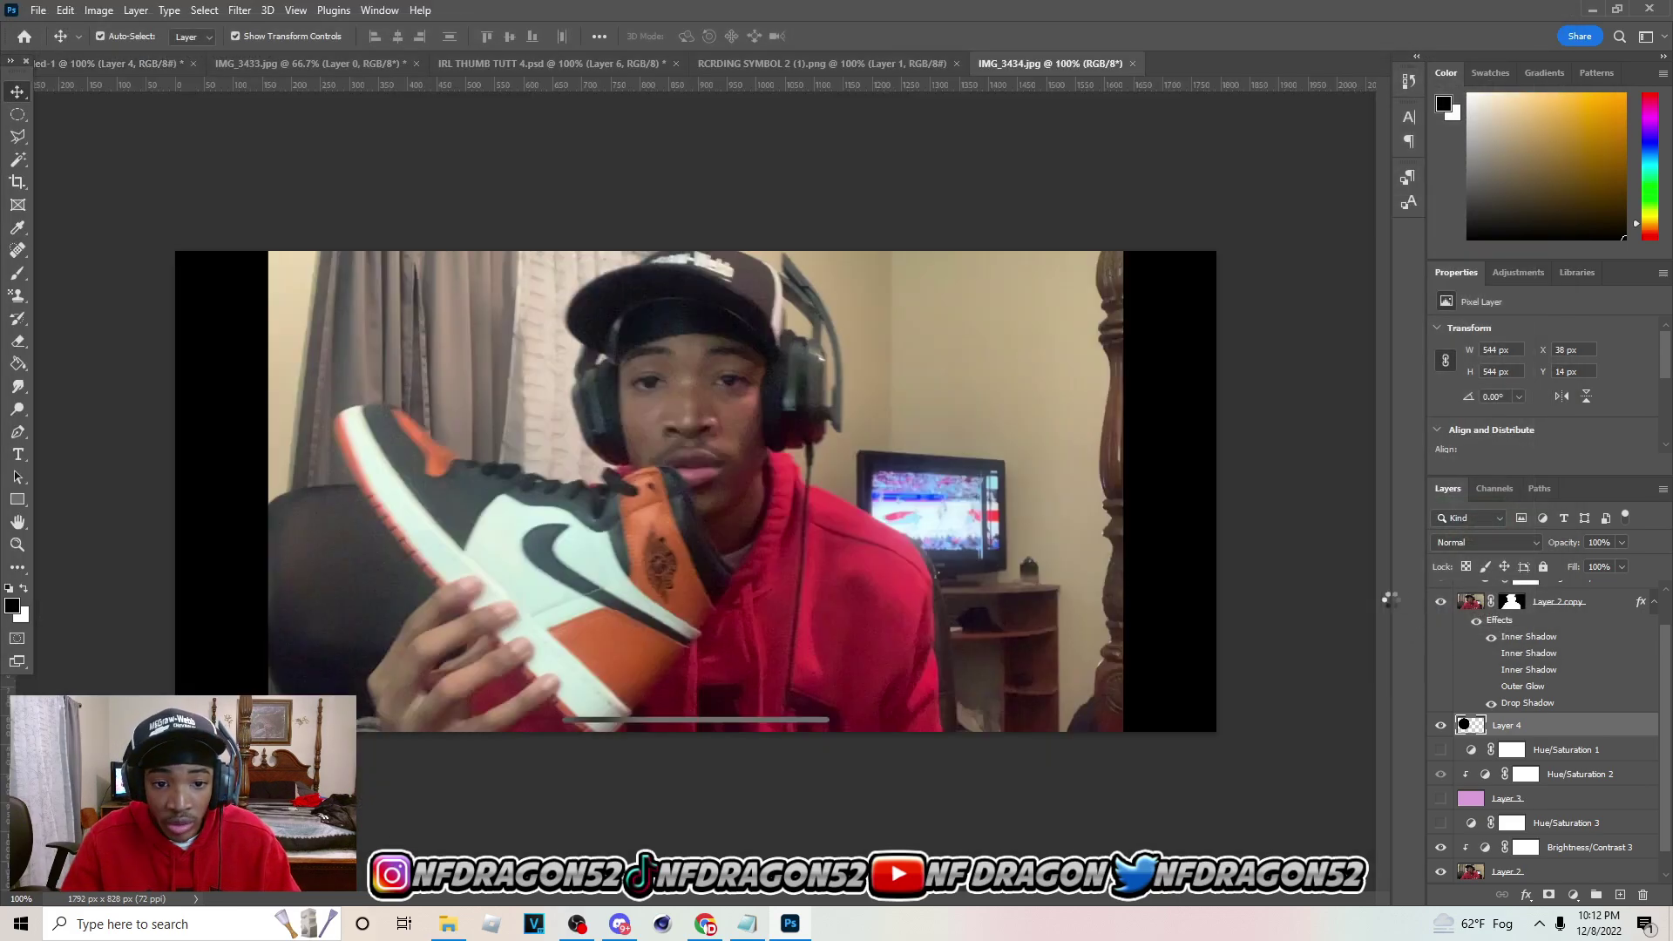
pyautogui.click(1642, 594)
pyautogui.hotkey('ctrl', 'c')
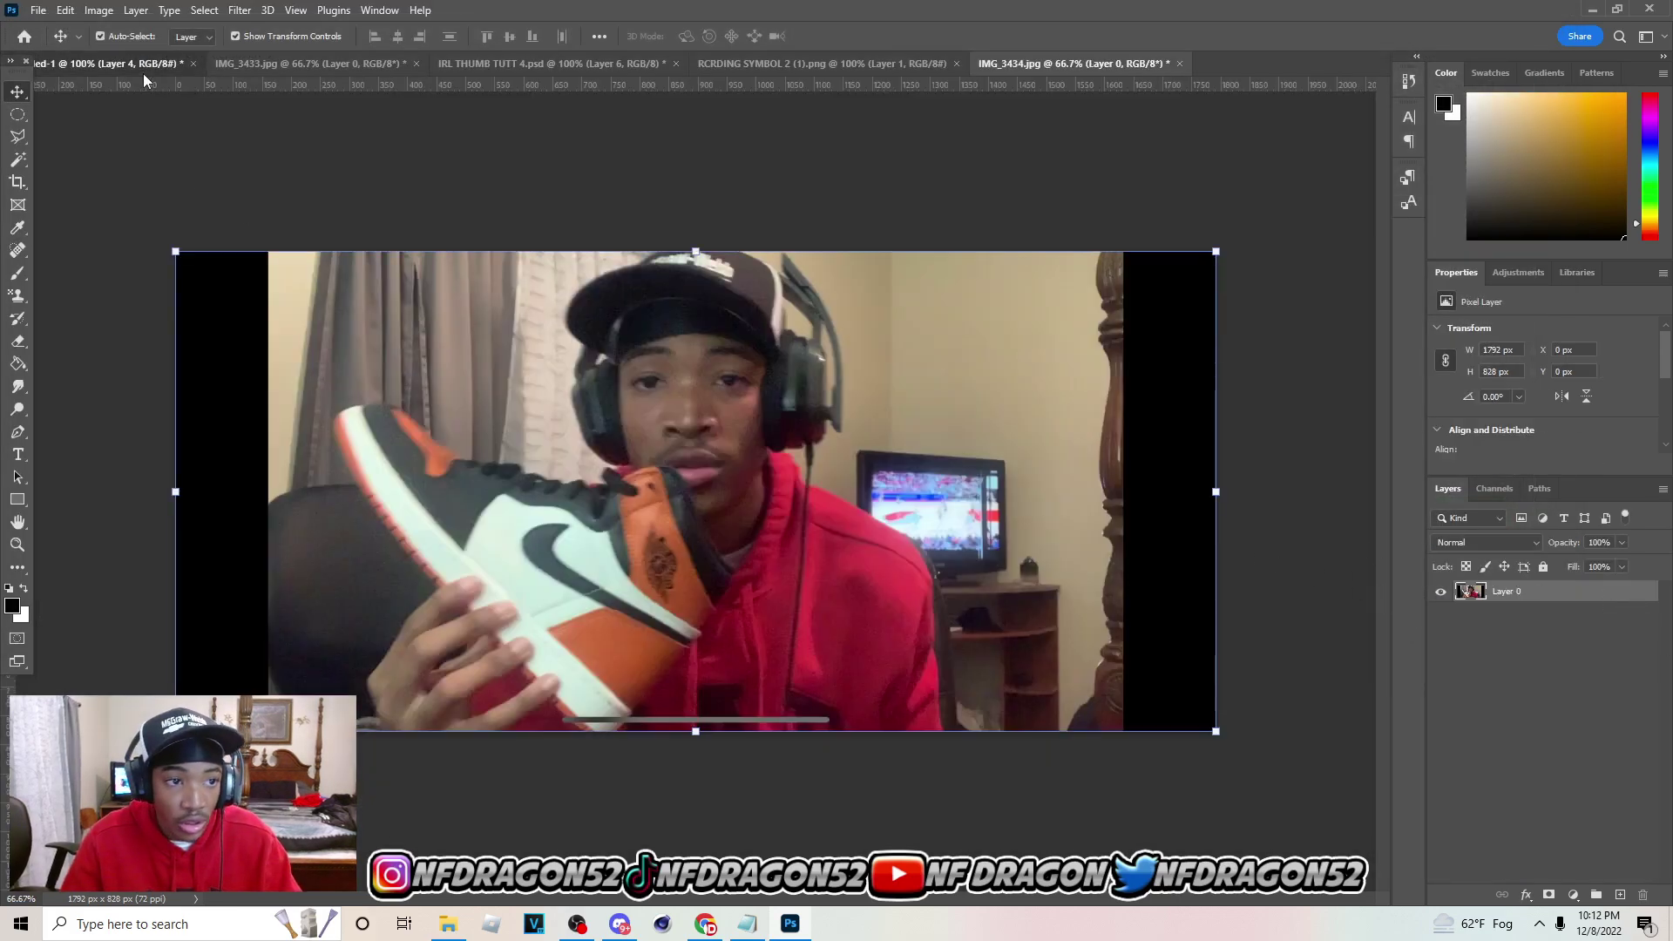
pyautogui.click(144, 68)
pyautogui.hotkey('ctrl', 'v')
# Clip the pasted photo to the black circle, scale it to about 67% and position the shoe and face inside the circle
pyautogui.rightClick(1582, 769)
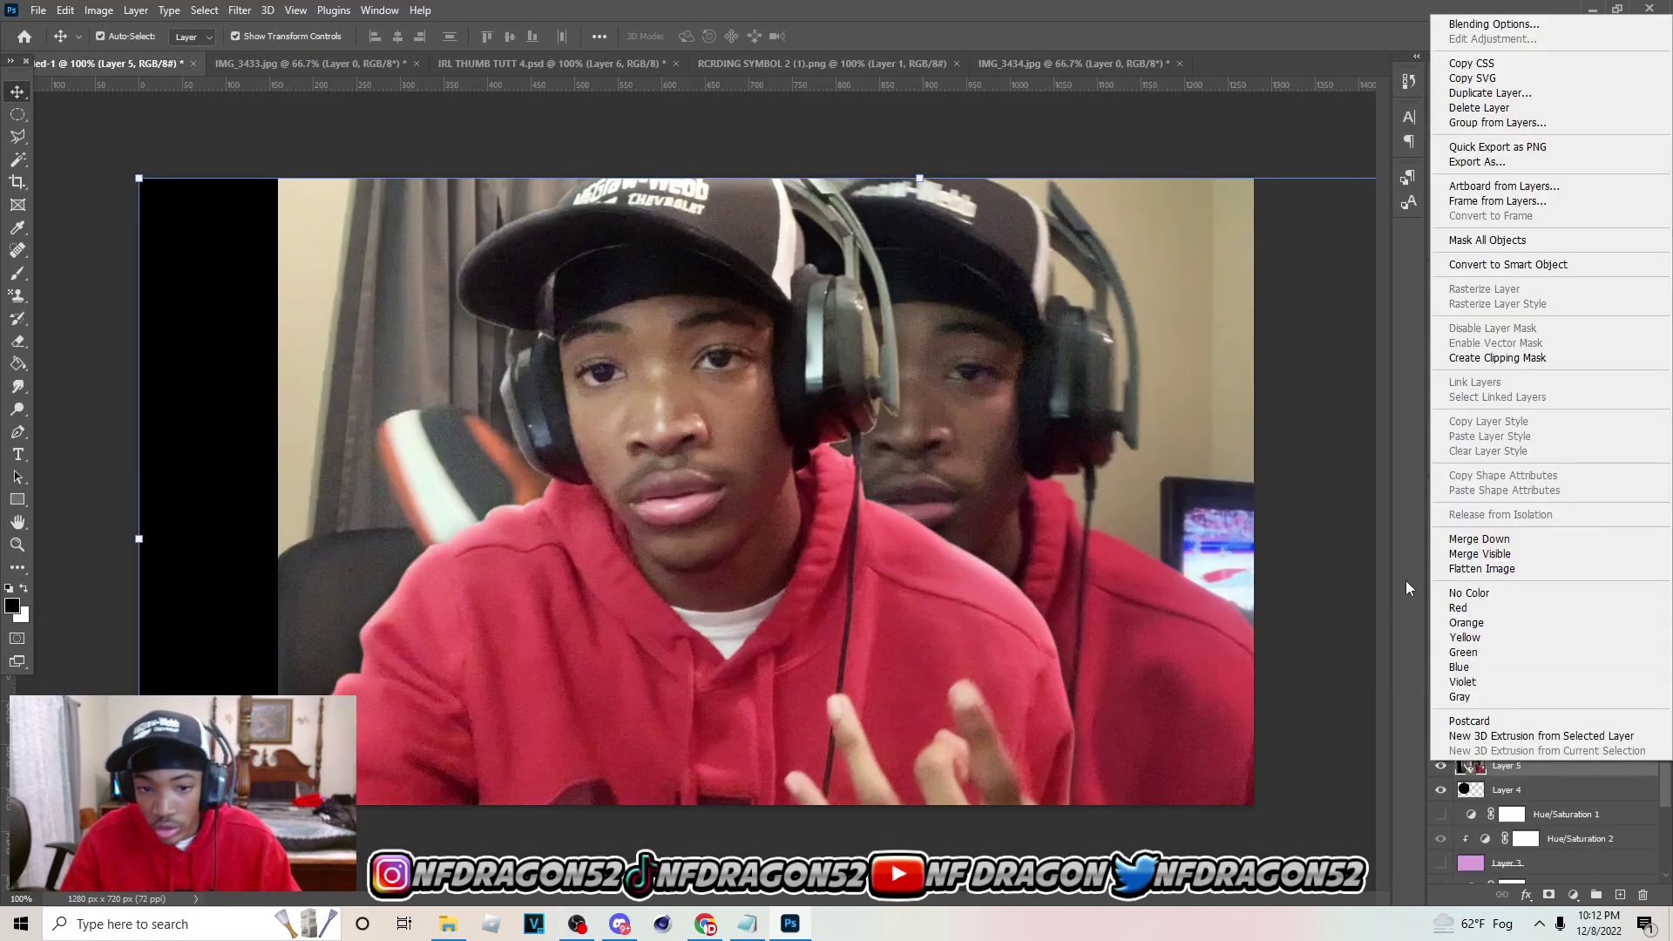
pyautogui.click(1497, 358)
pyautogui.moveTo(920, 177); pyautogui.dragTo(919, 492)
pyautogui.moveTo(1057, 645); pyautogui.dragTo(584, 372)
pyautogui.moveTo(443, 222); pyautogui.dragTo(440, 134)
pyautogui.moveTo(500, 259); pyautogui.dragTo(513, 306)
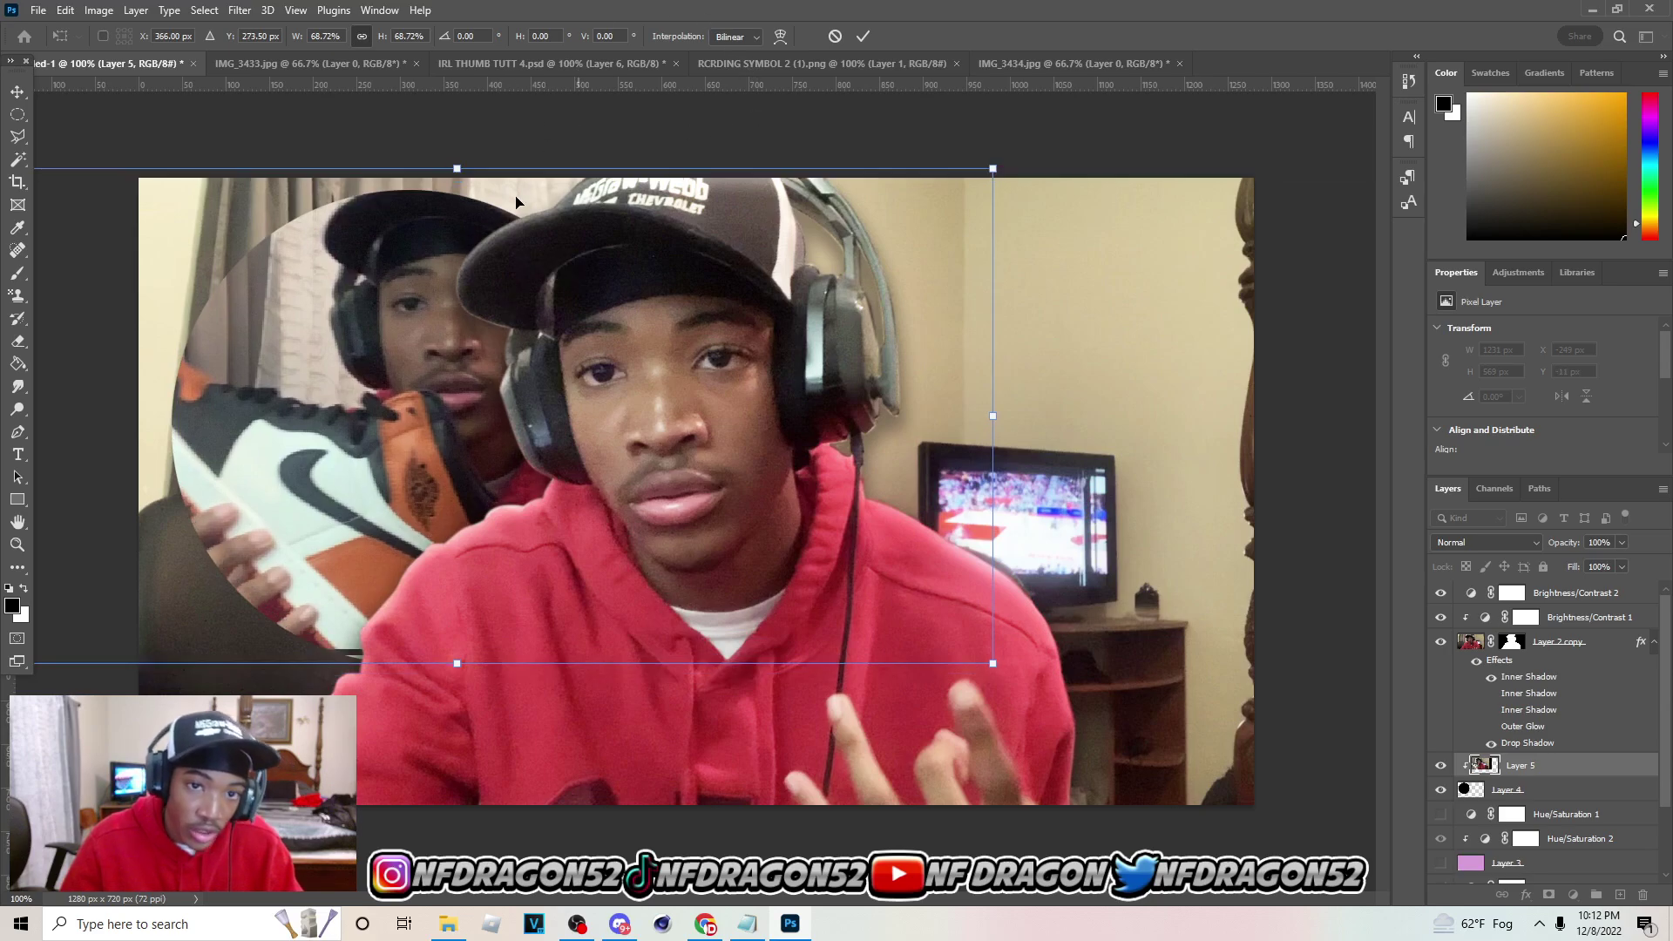
pyautogui.moveTo(473, 163); pyautogui.dragTo(476, 178)
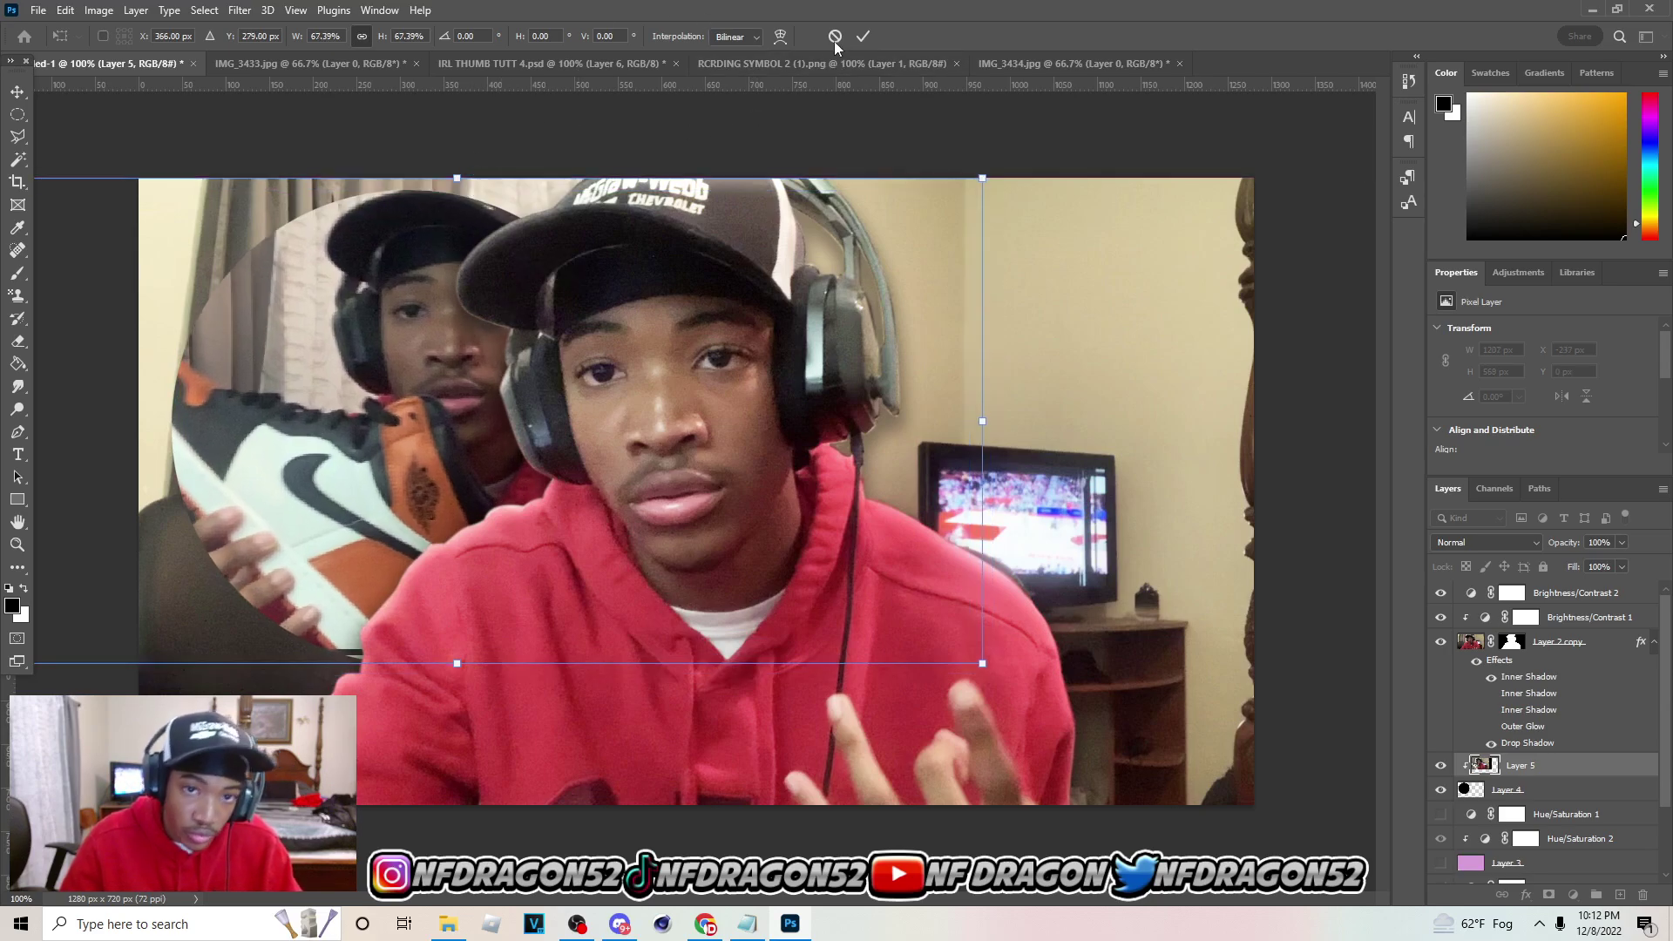
pyautogui.press('Return')
# Group the clipped photo with its circle layer and add an 8 px outside stroke in white to the group
pyautogui.keyDown('shift'); pyautogui.click(1535, 790); pyautogui.keyUp('shift')
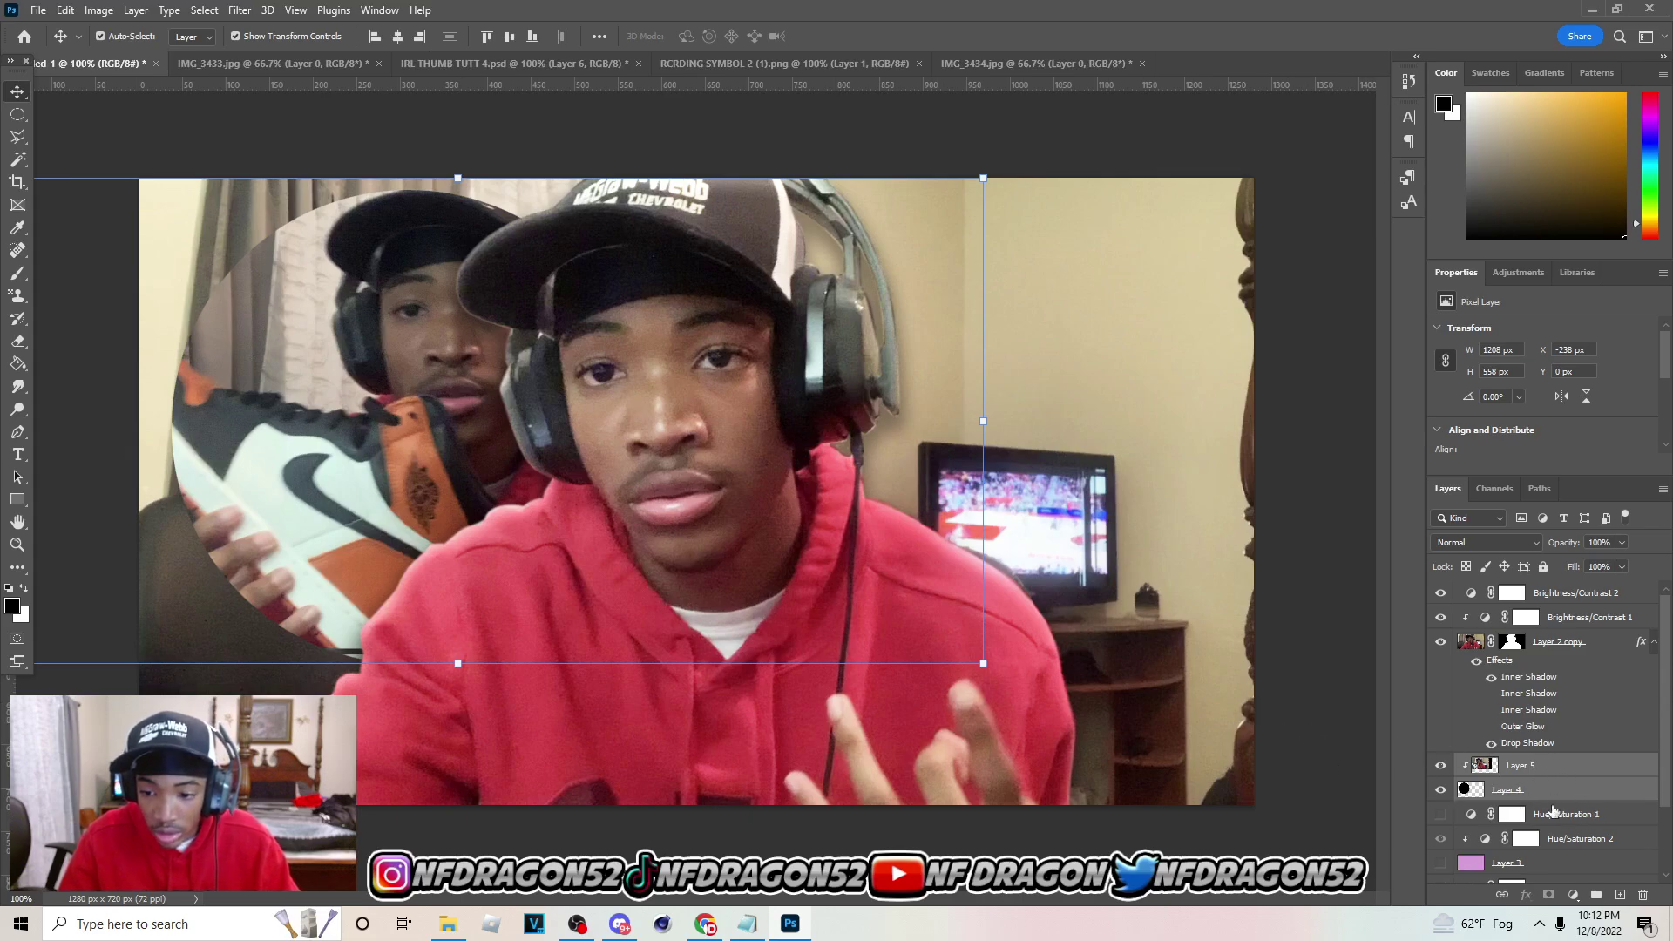
pyautogui.click(1597, 895)
pyautogui.doubleClick(1576, 766)
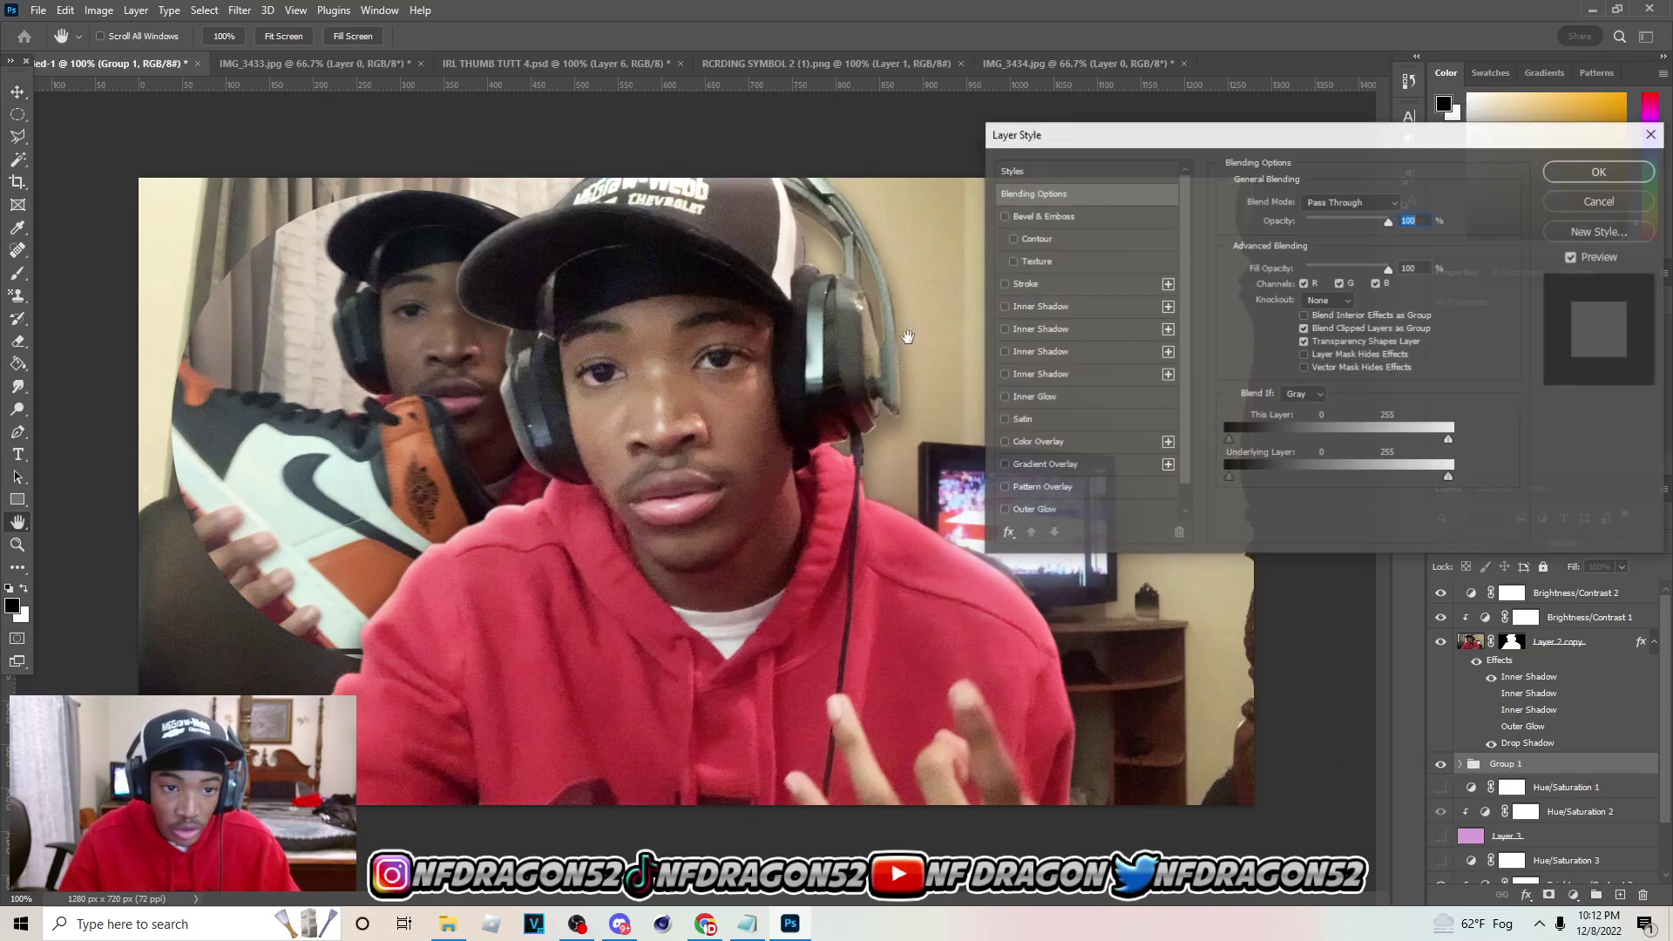
pyautogui.click(1004, 286)
pyautogui.click(1026, 285)
pyautogui.moveTo(1290, 201); pyautogui.dragTo(1300, 207)
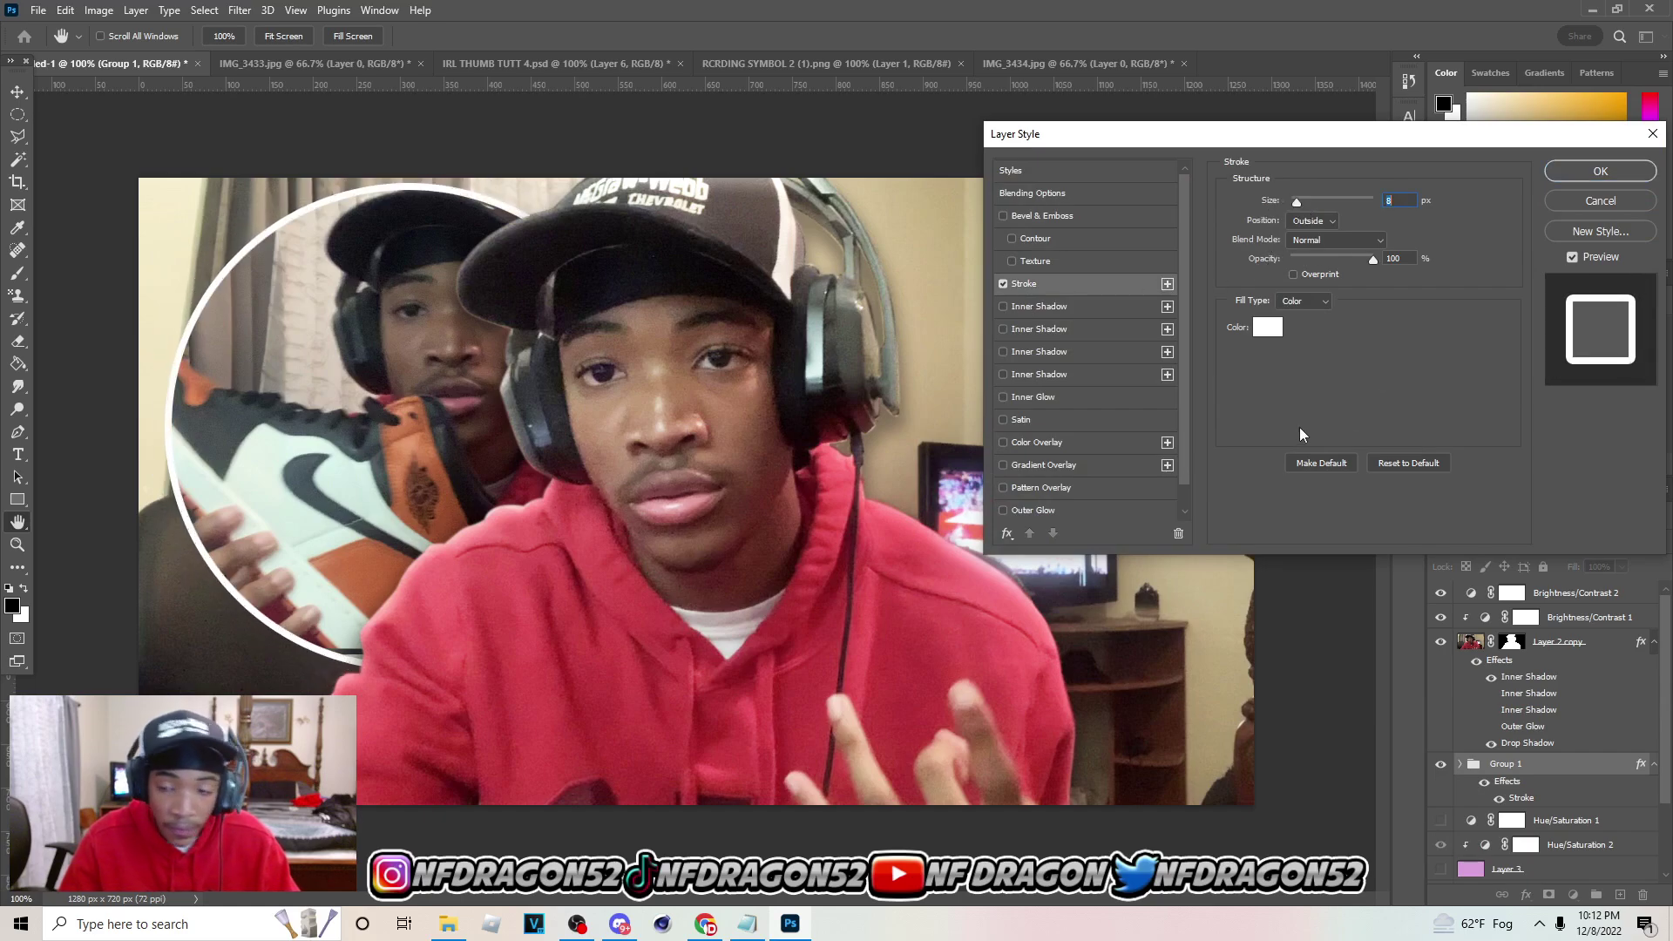
# Recolour the group's stroke with orange c16c43 sampled from the shoe and apply the layer style
pyautogui.click(1269, 328)
pyautogui.click(394, 540)
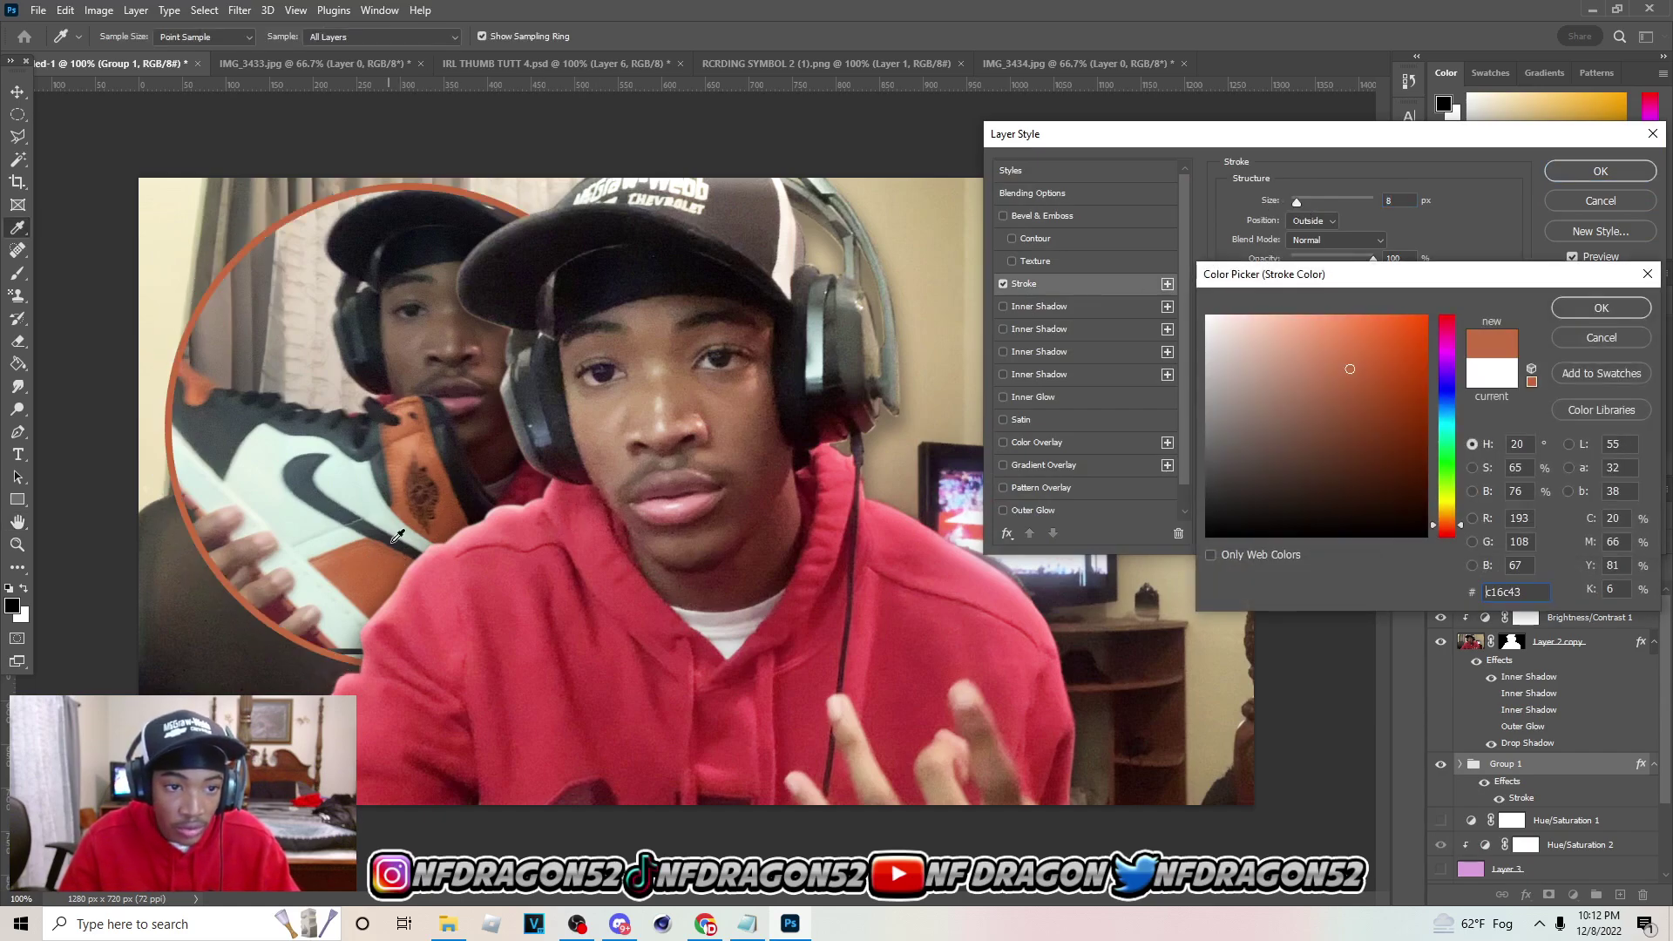
pyautogui.click(1568, 312)
pyautogui.click(1574, 171)
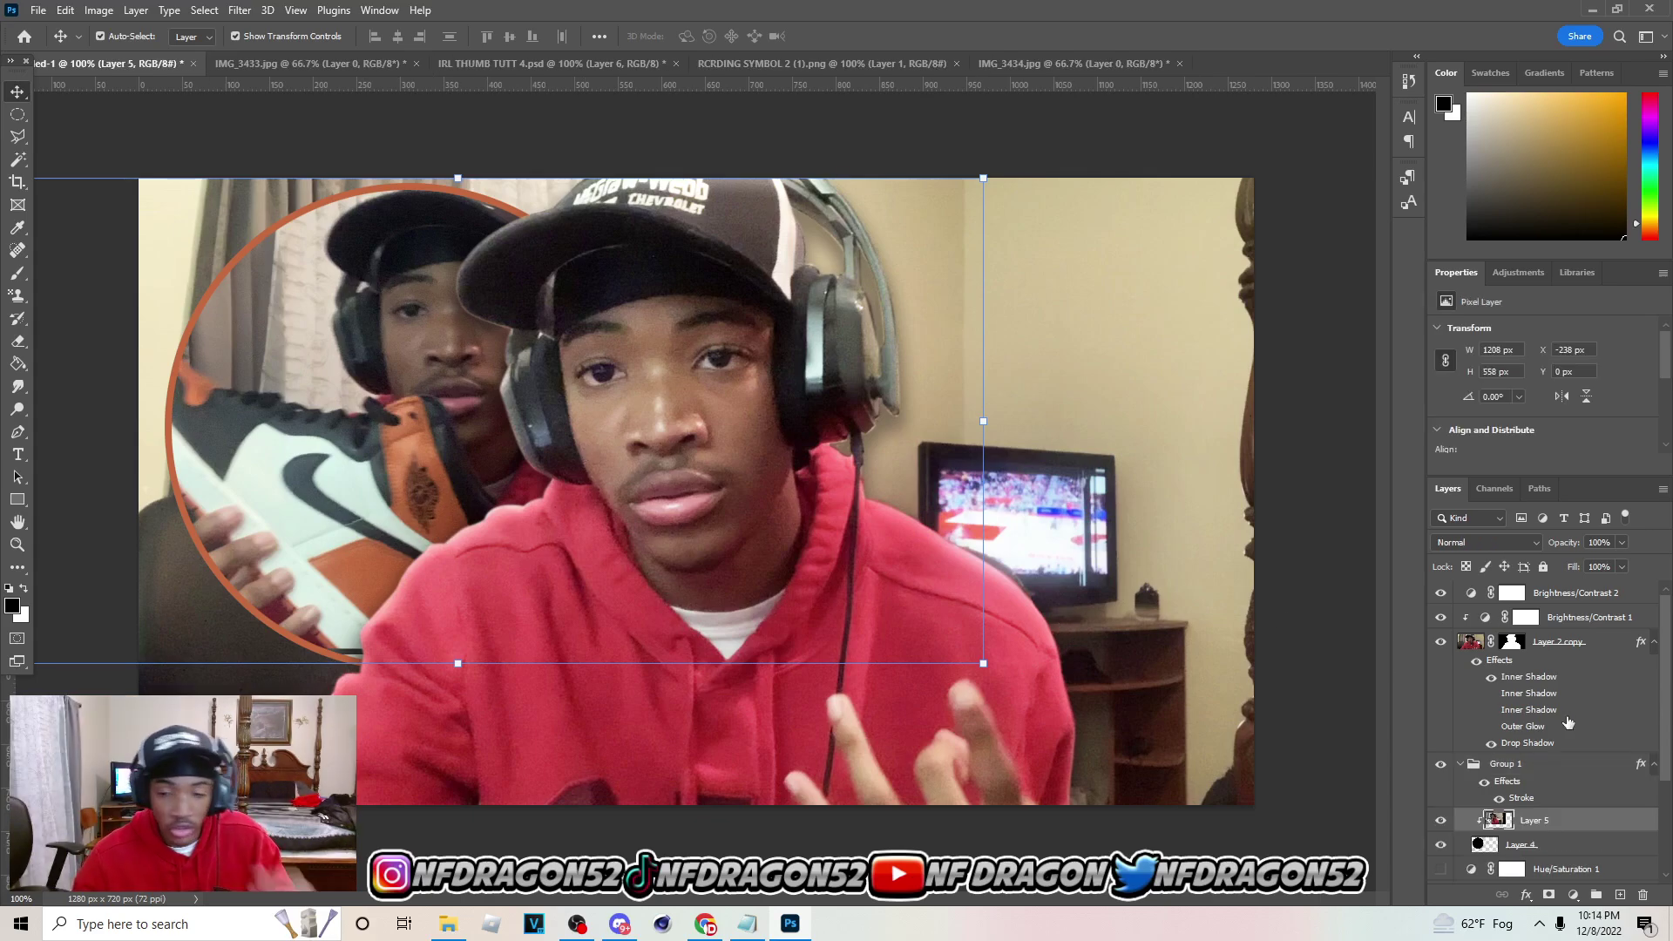
# Show the Hue/Saturation 3 adjustment and set its hue to 27 to tint the background orange
pyautogui.click(1441, 798)
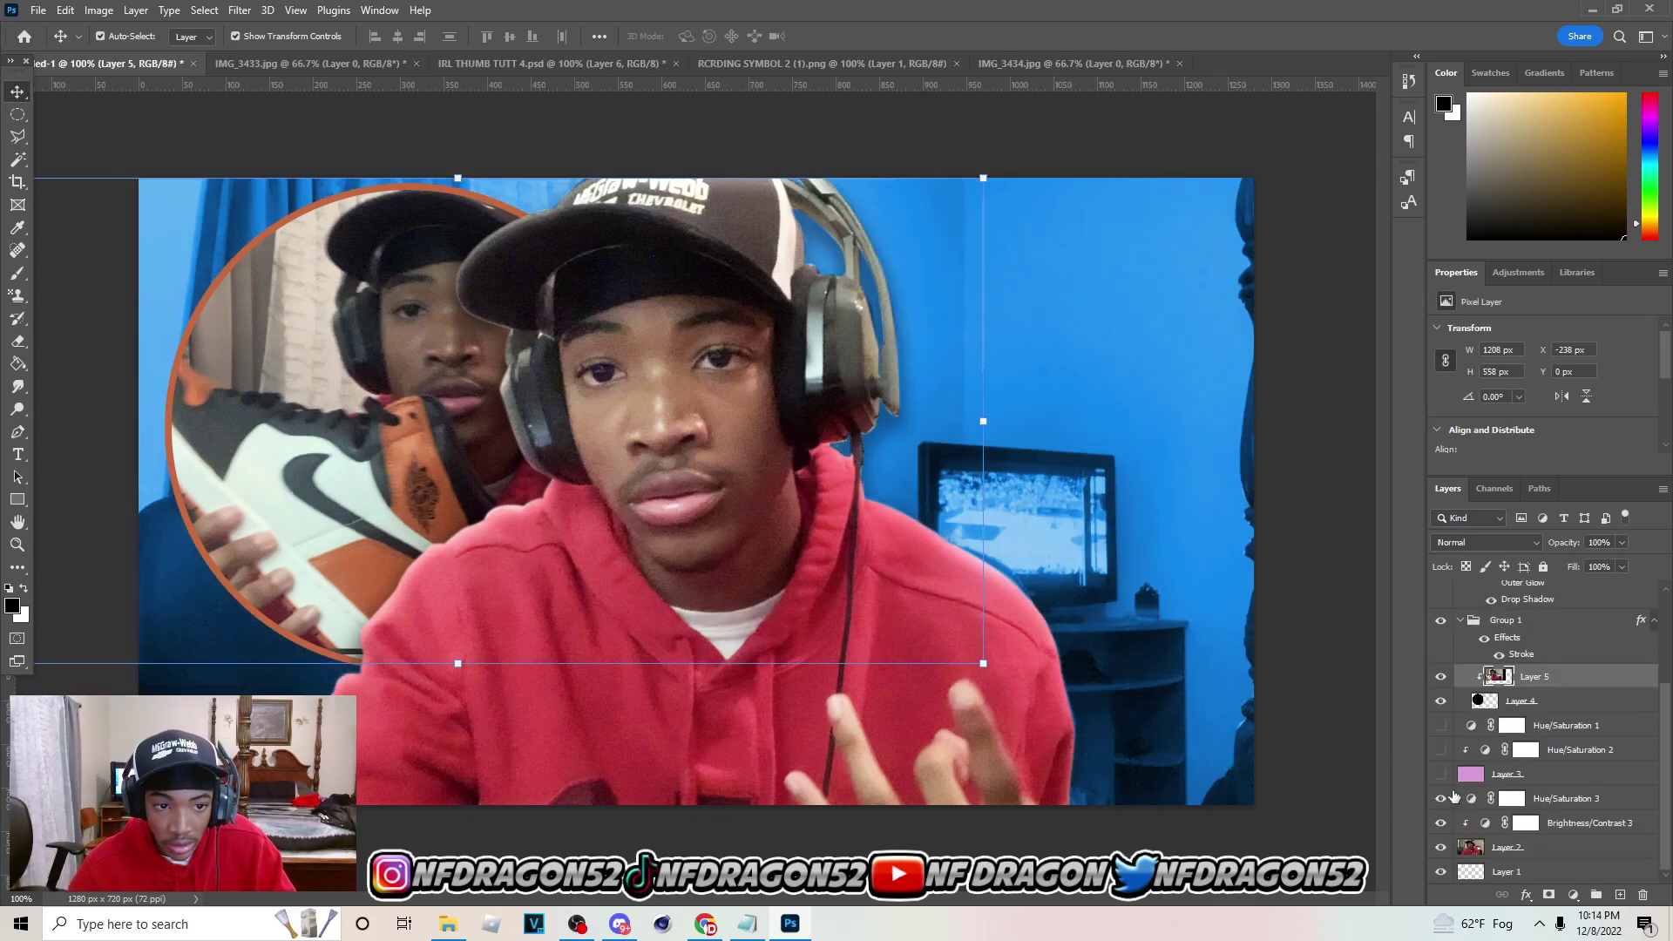
pyautogui.click(1569, 798)
pyautogui.click(1460, 370)
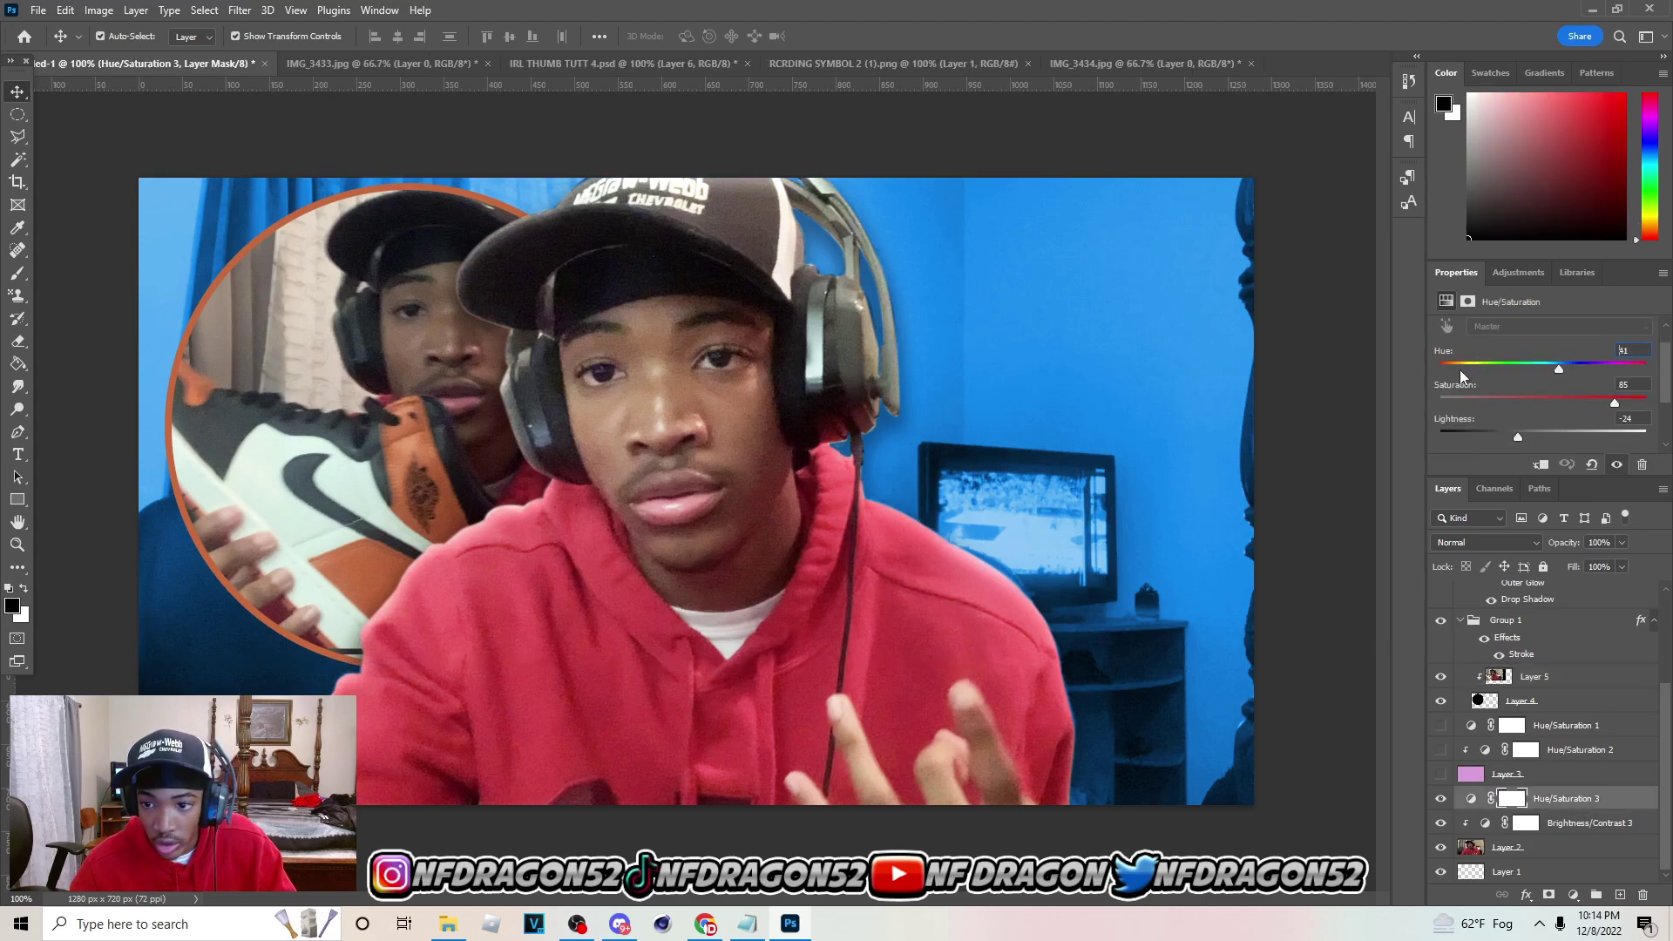
pyautogui.moveTo(1459, 369); pyautogui.dragTo(1456, 370)
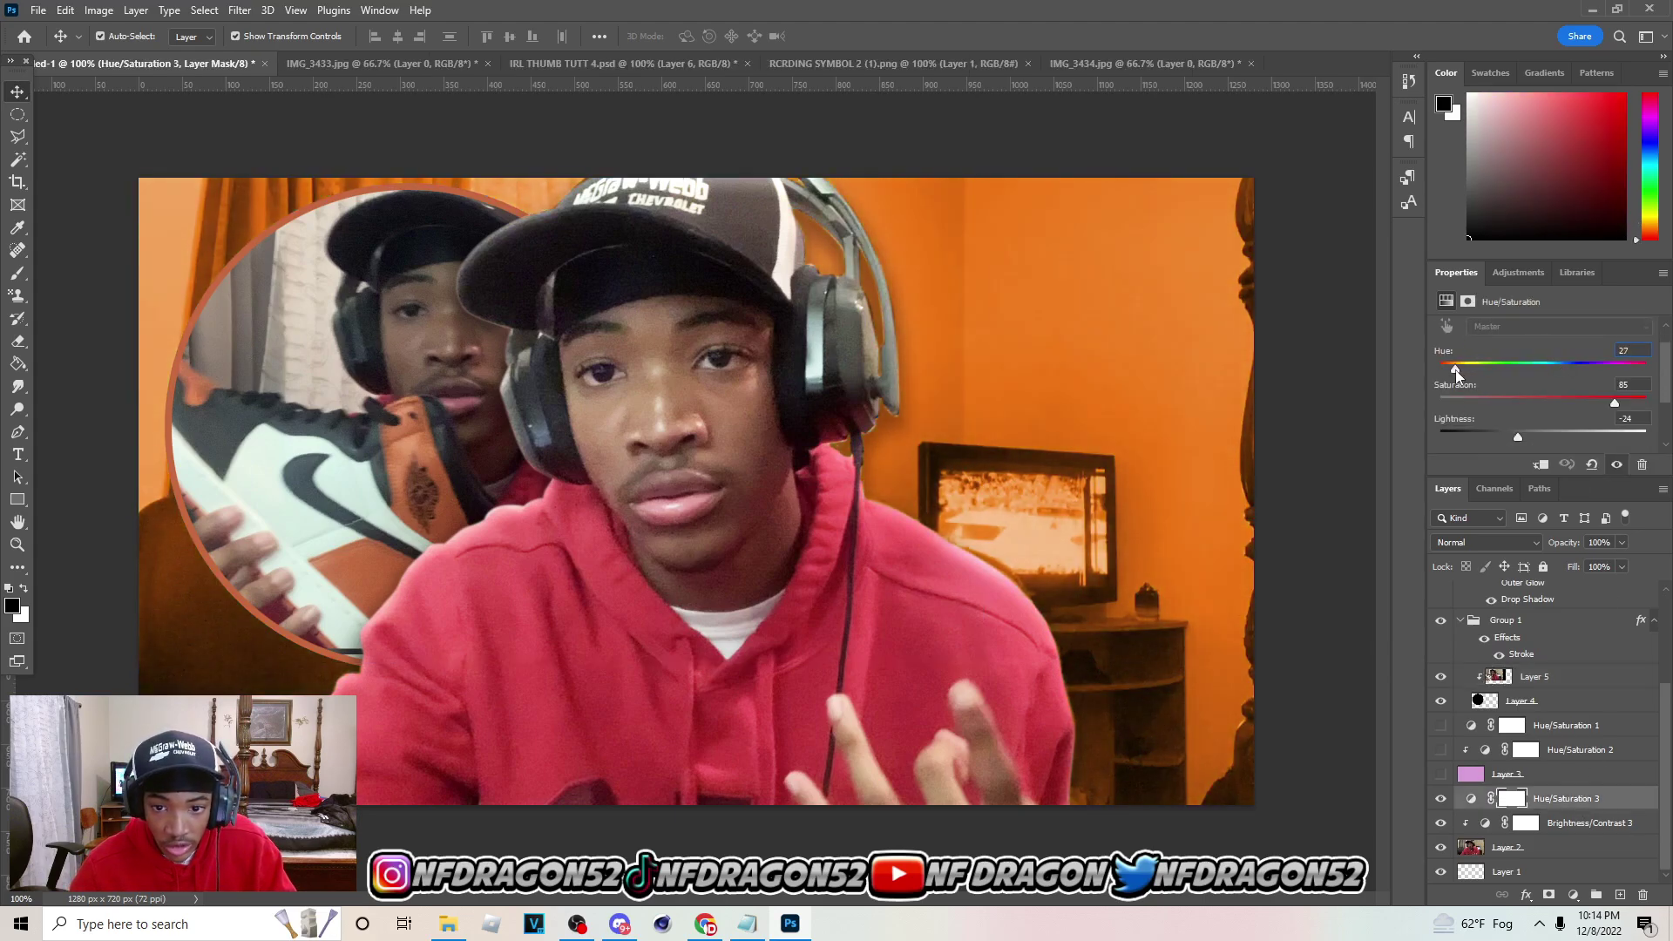
# Enable the outer glow on the masked person layer, Layer 2 copy, in orange e56e11 sampled from the background wall
pyautogui.click(956, 695)
pyautogui.scroll(2, 1499, 717)
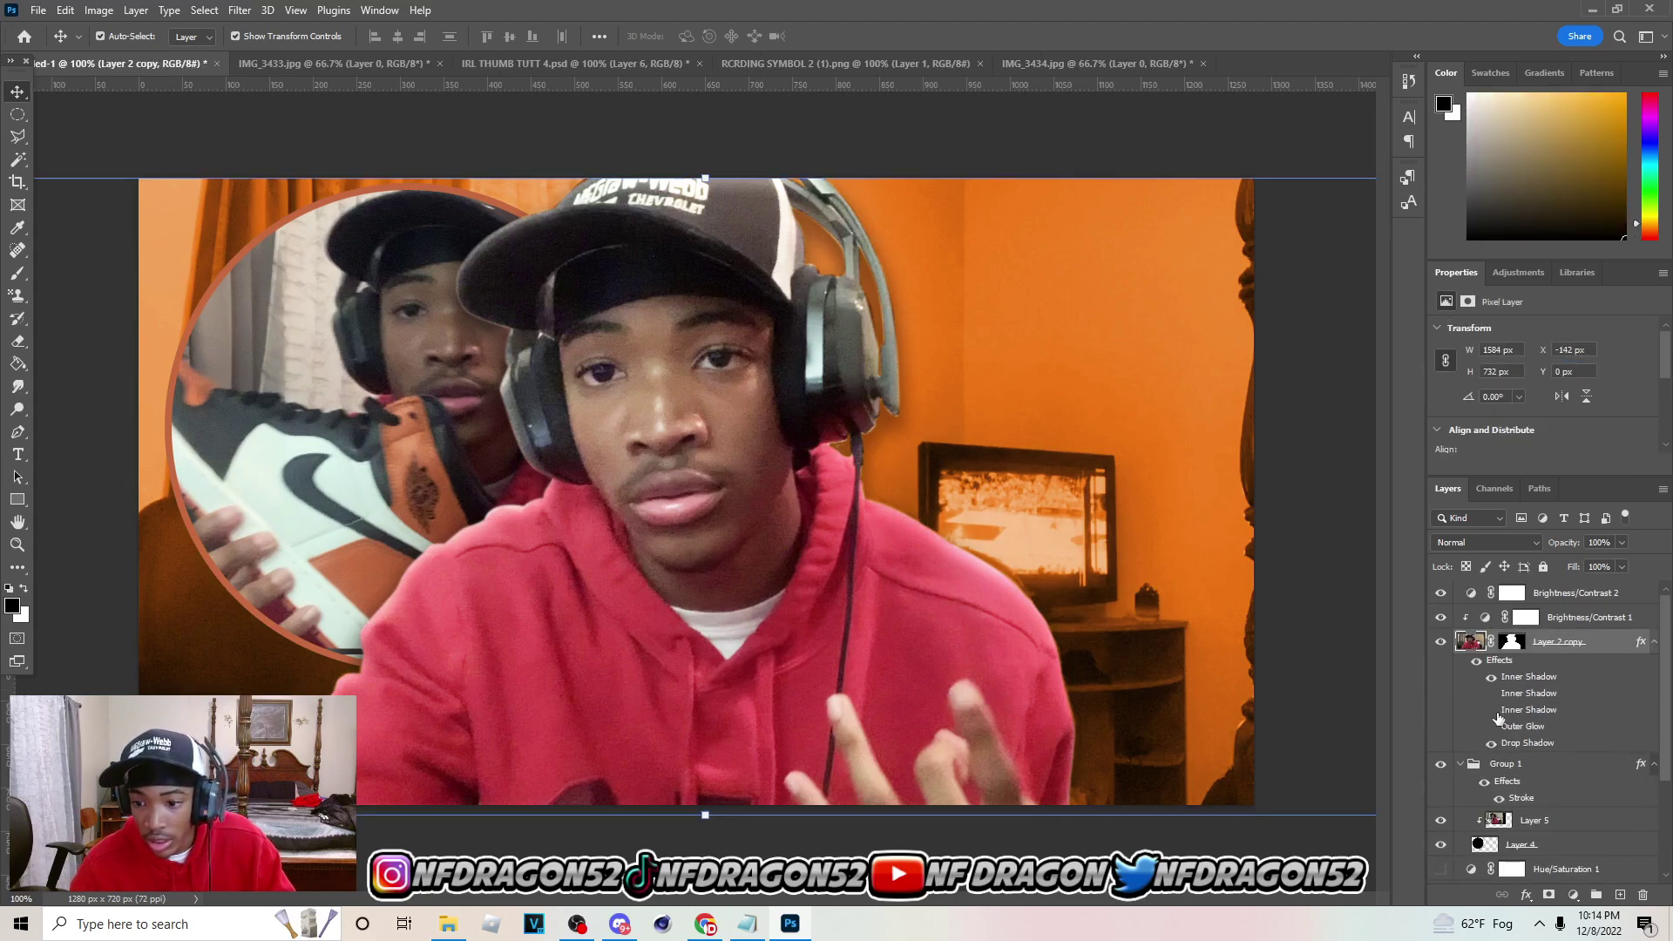
pyautogui.doubleClick(1569, 676)
pyautogui.click(1036, 510)
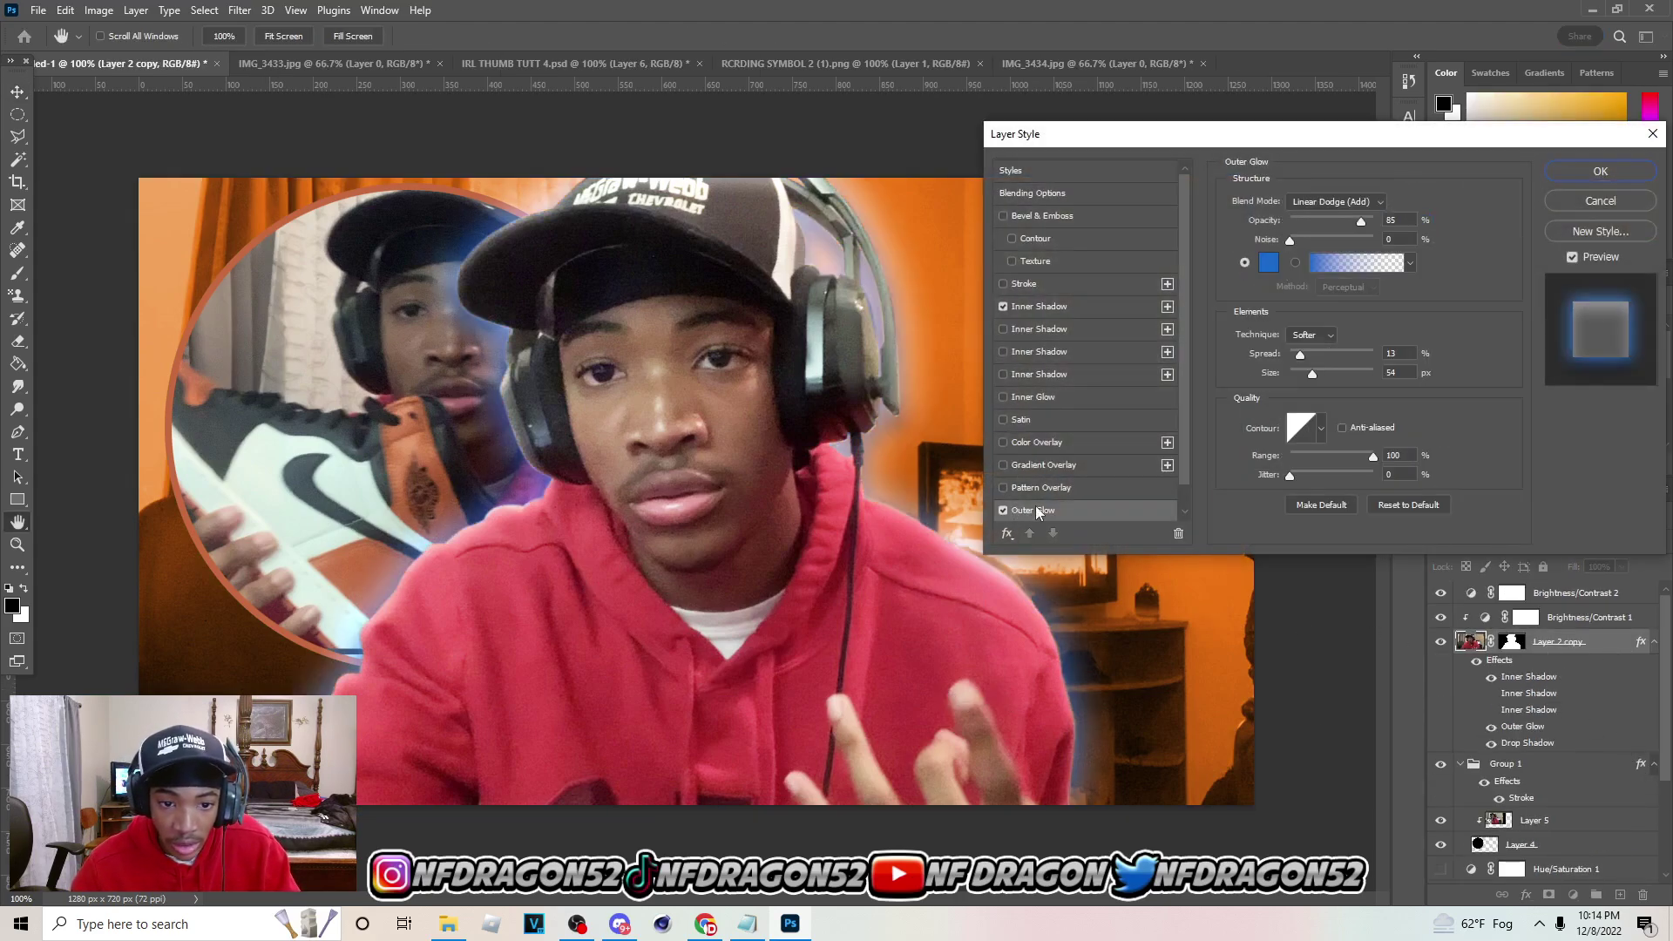
pyautogui.click(1271, 263)
pyautogui.click(955, 243)
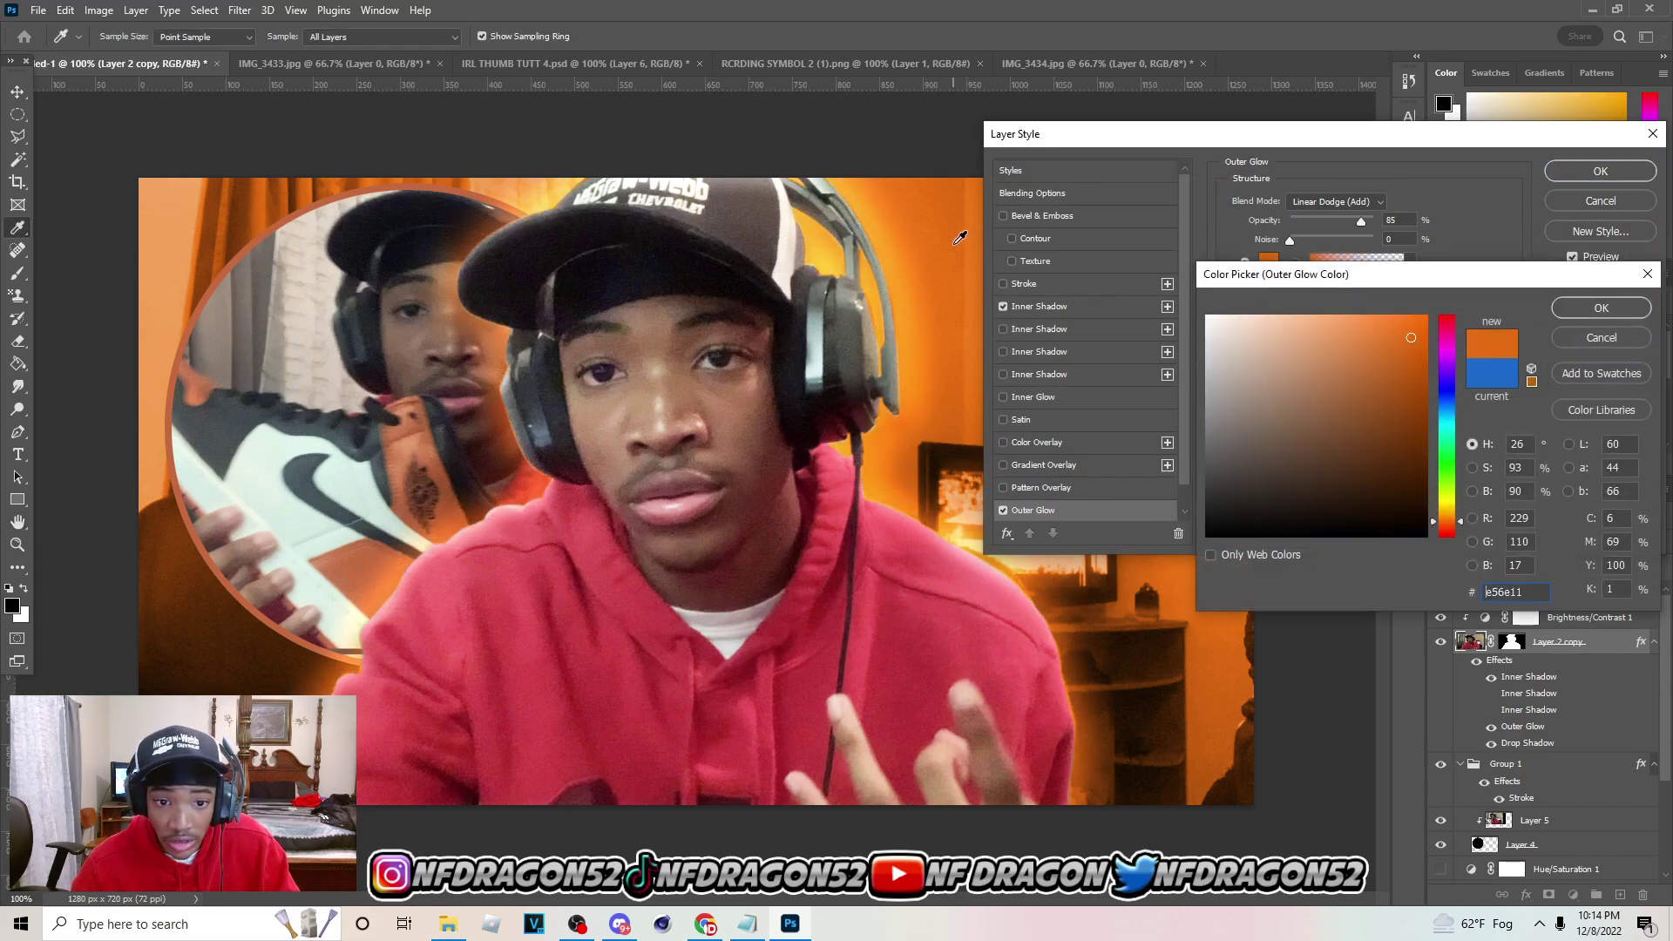
pyautogui.click(1578, 312)
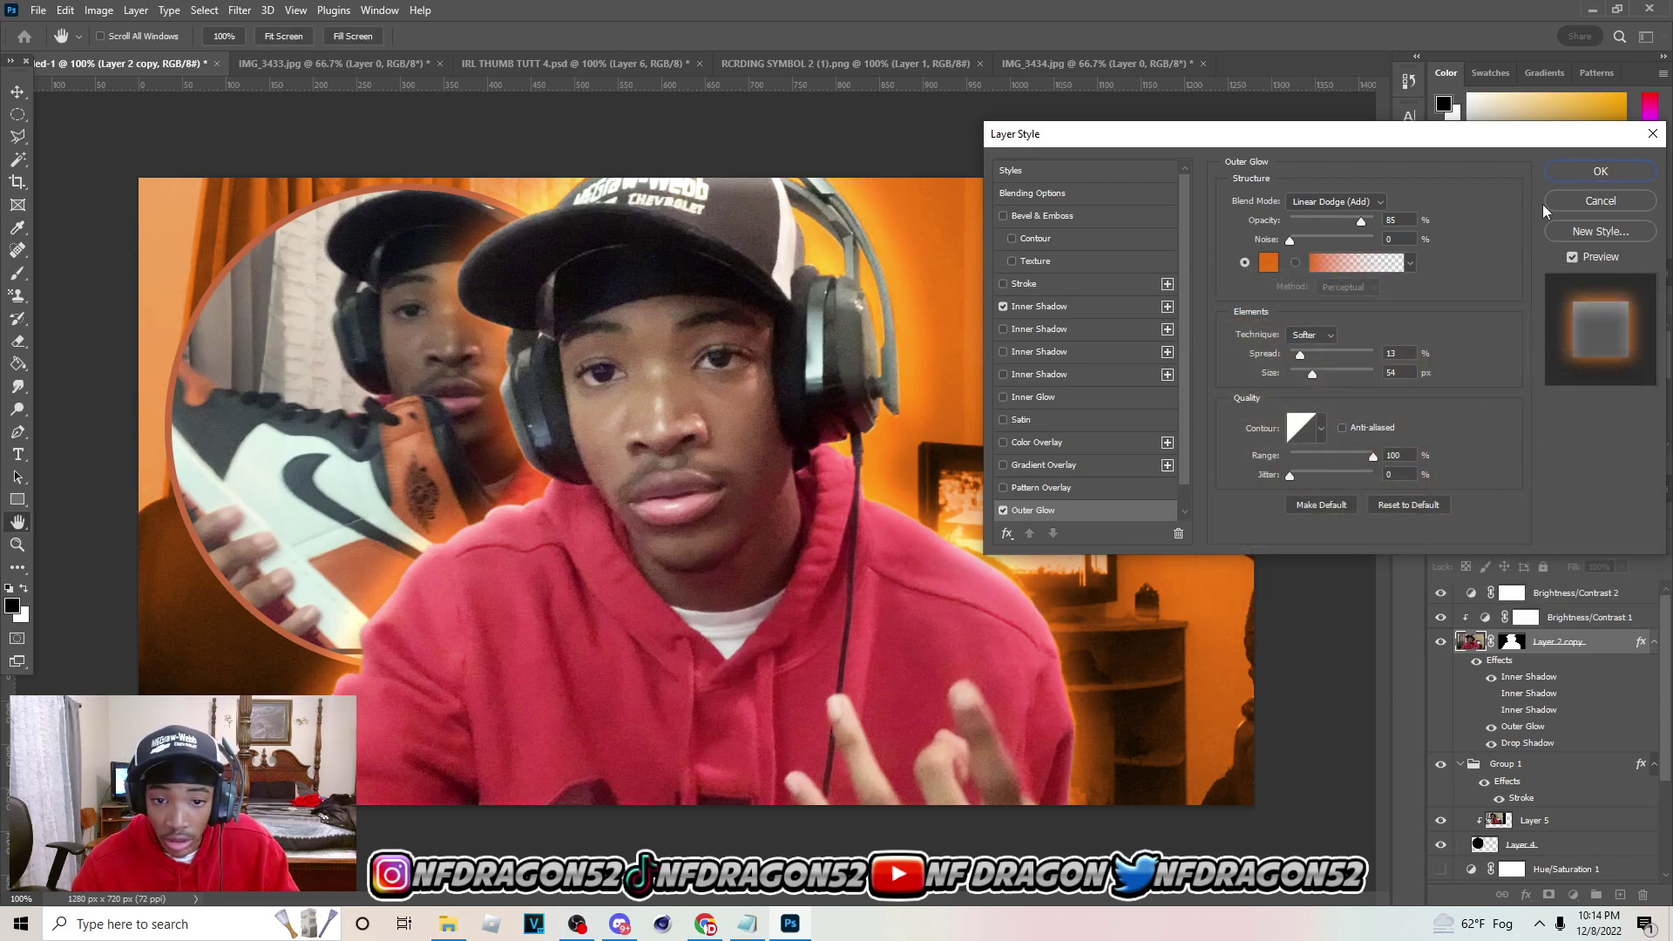
pyautogui.click(1636, 171)
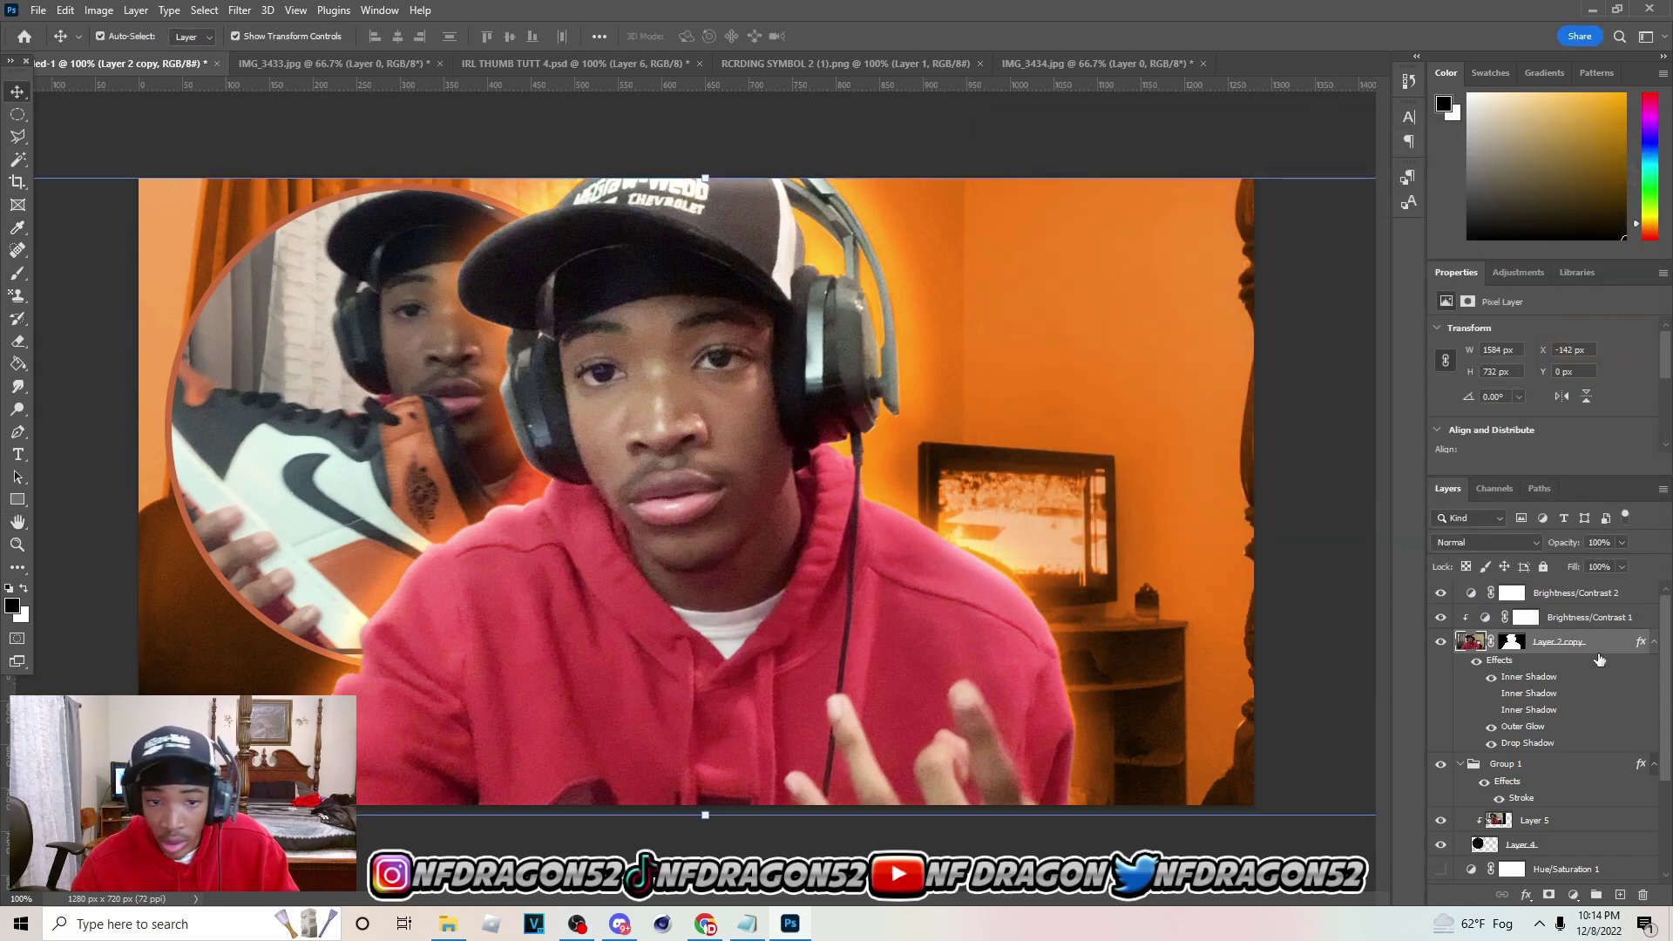
# Enable a second inner shadow on the person layer in orange e97211 with 33% opacity and 10 px size
pyautogui.doubleClick(1556, 649)
pyautogui.click(1004, 330)
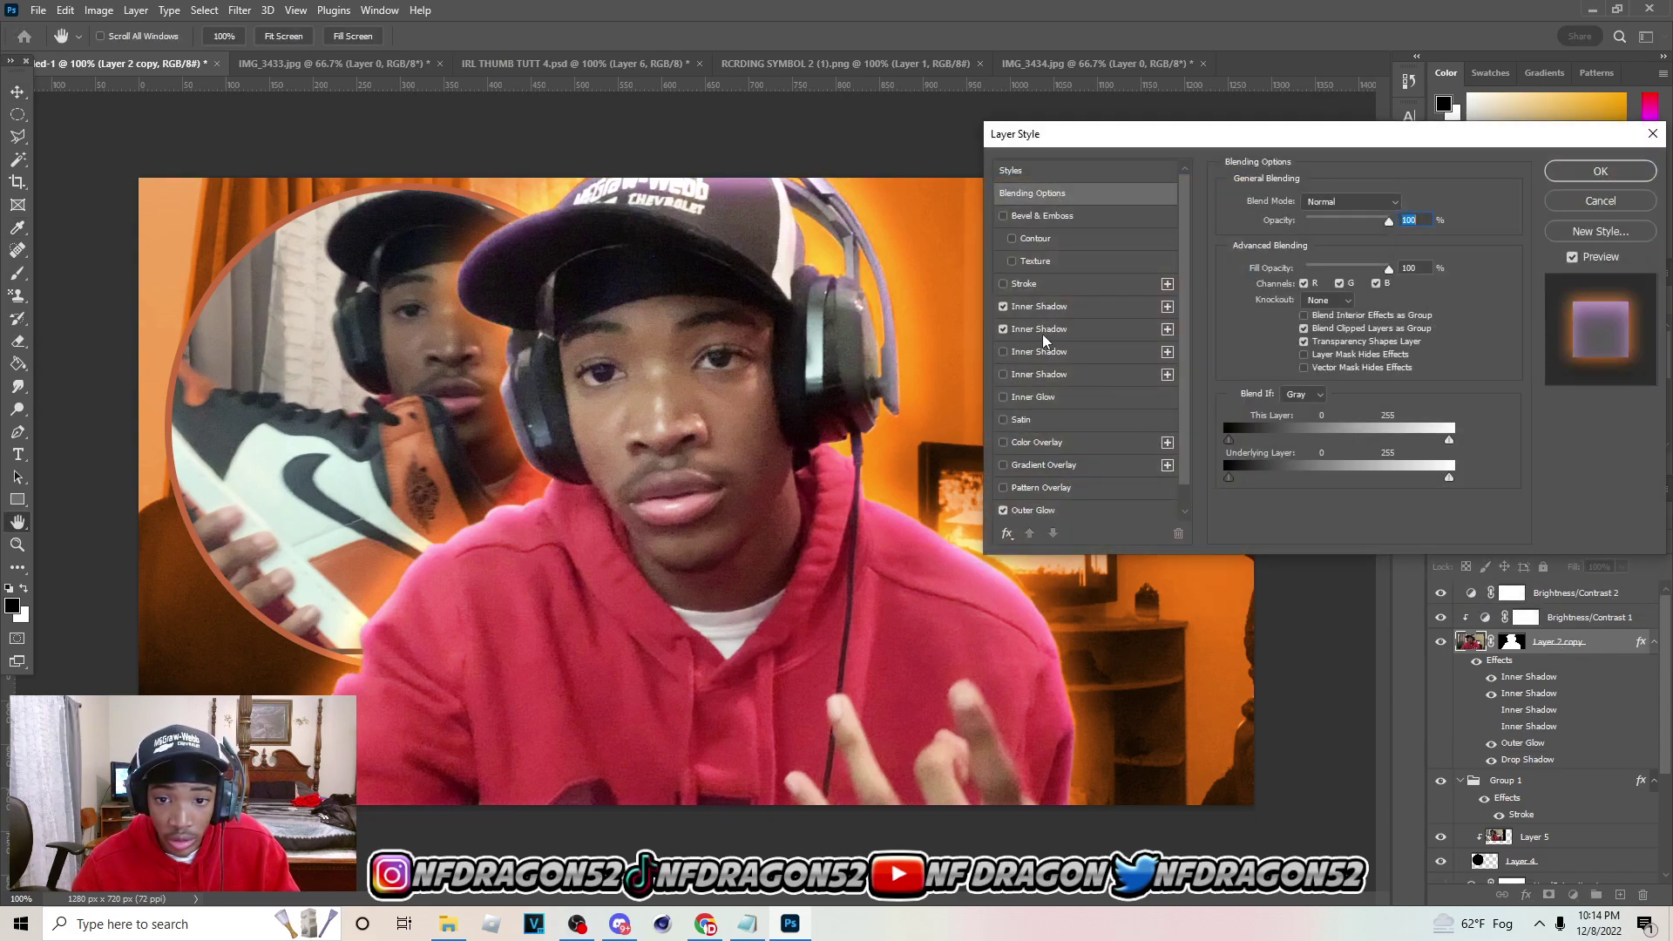
pyautogui.click(1039, 330)
pyautogui.click(1405, 203)
pyautogui.click(959, 246)
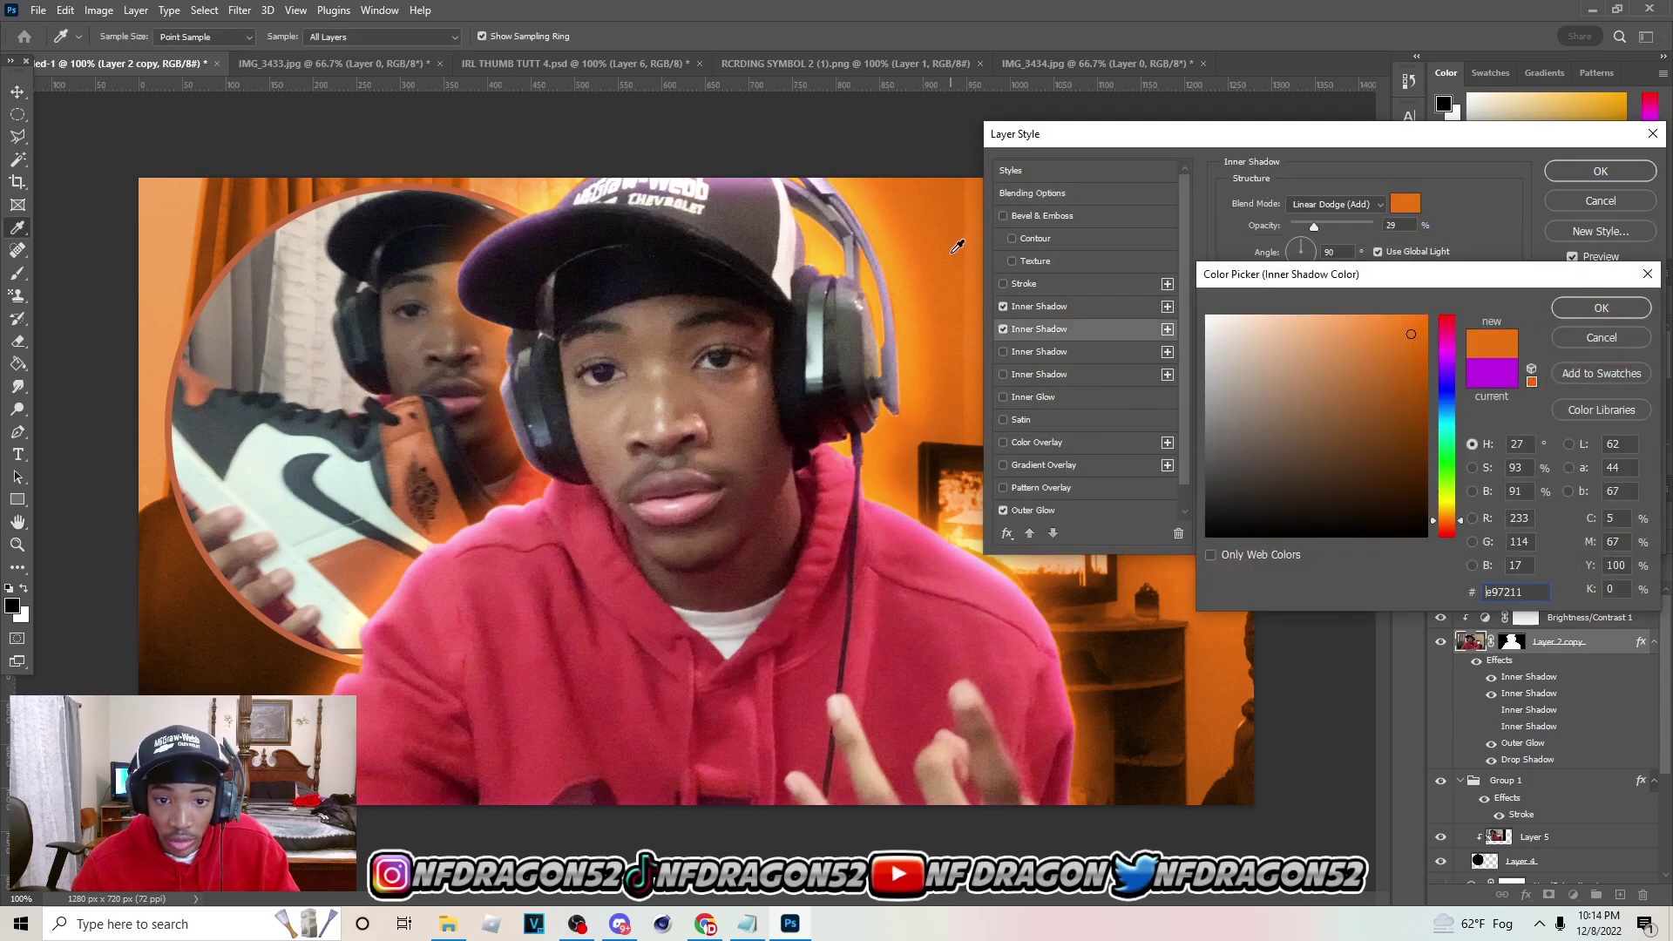
pyautogui.click(1627, 312)
pyautogui.moveTo(1315, 227); pyautogui.dragTo(1336, 230)
pyautogui.moveTo(1303, 319)
pyautogui.mouseDown()
pyautogui.moveTo(1280, 317)
pyautogui.moveTo(1295, 279)
pyautogui.moveTo(1299, 318)
pyautogui.mouseUp()
pyautogui.moveTo(1309, 224); pyautogui.dragTo(1319, 231)
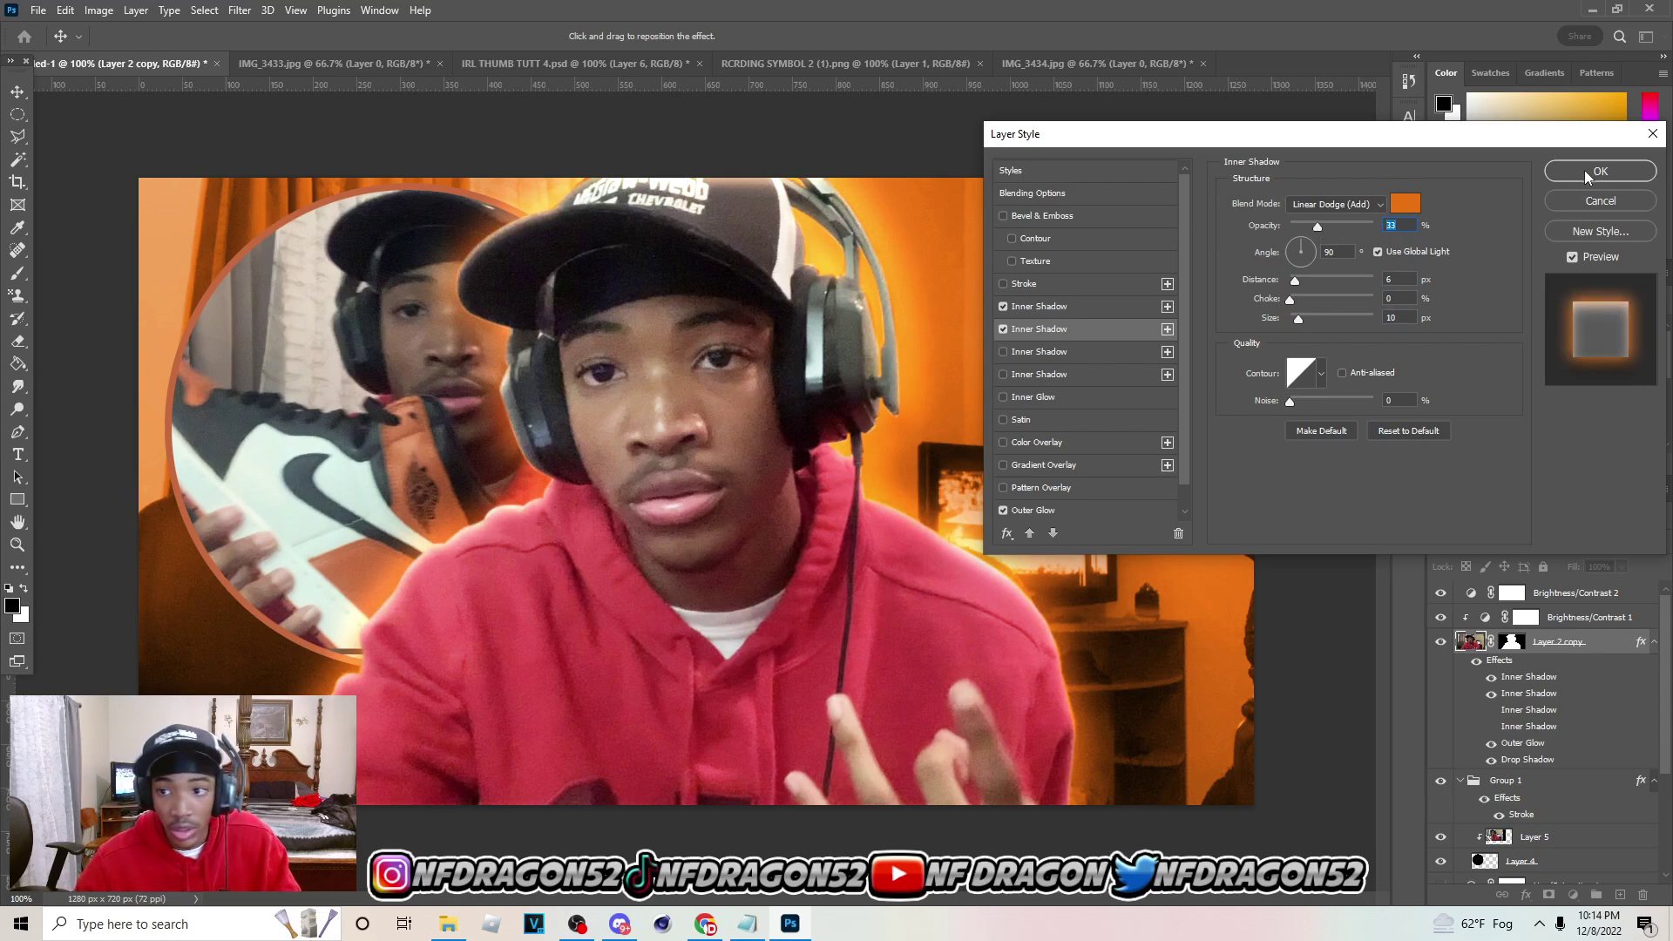
pyautogui.click(1586, 174)
# Change Group 1's stroke colour to orange-yellow ffa828 sampled from the glow around the headphones
pyautogui.click(1541, 837)
pyautogui.click(1576, 785)
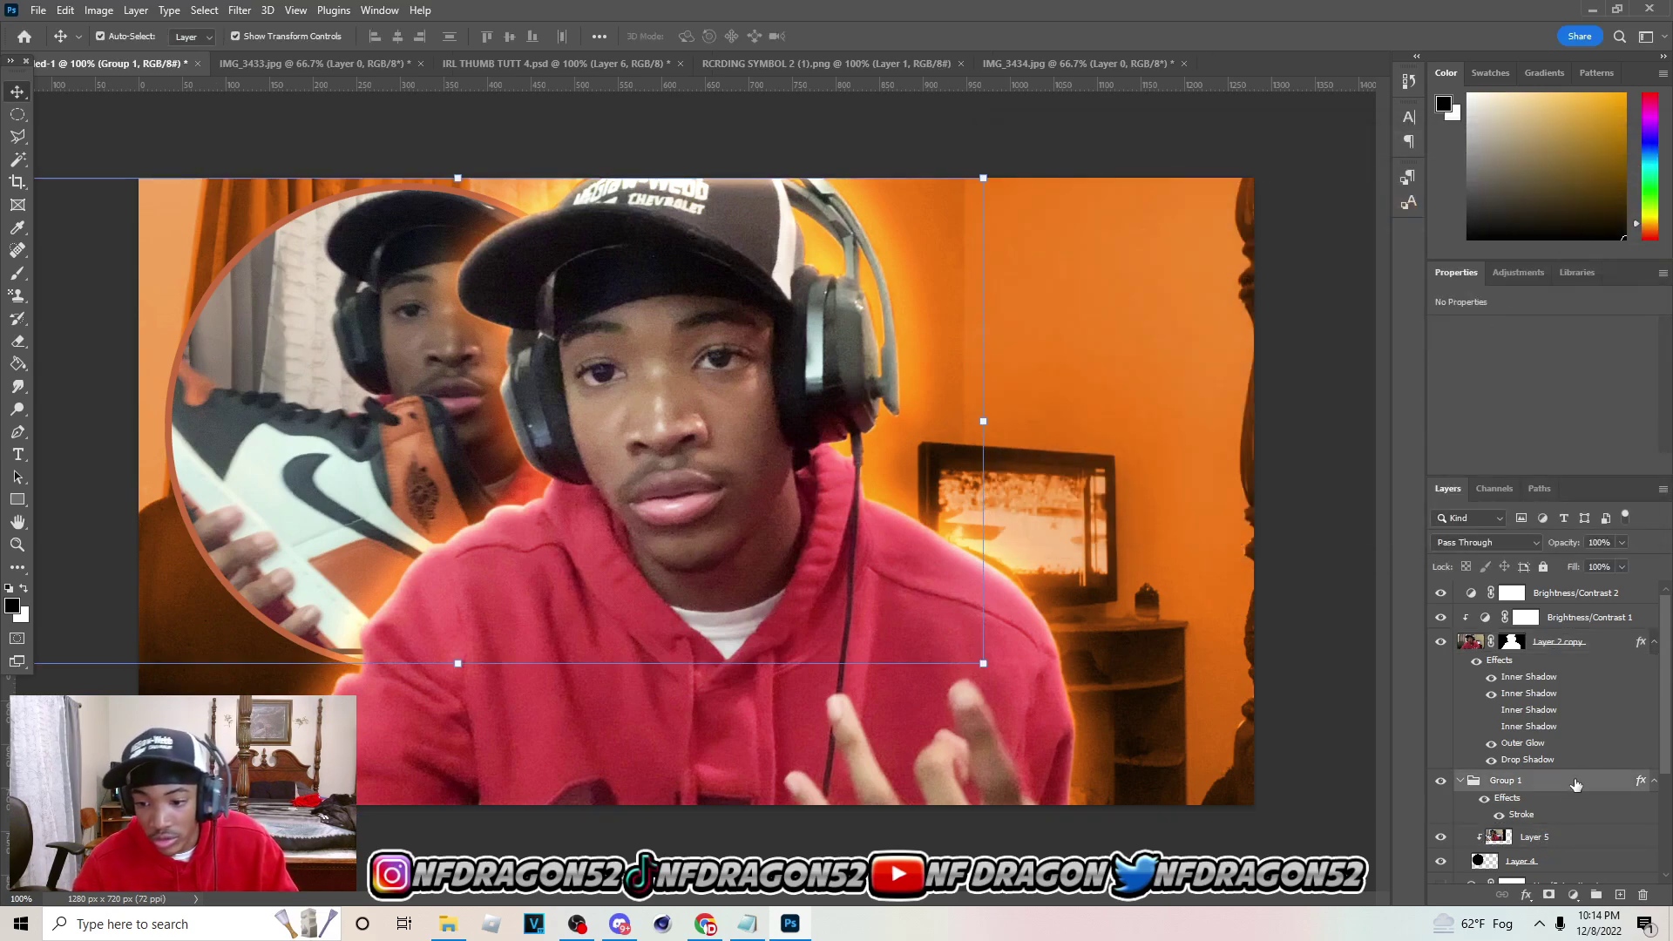
pyautogui.doubleClick(1545, 784)
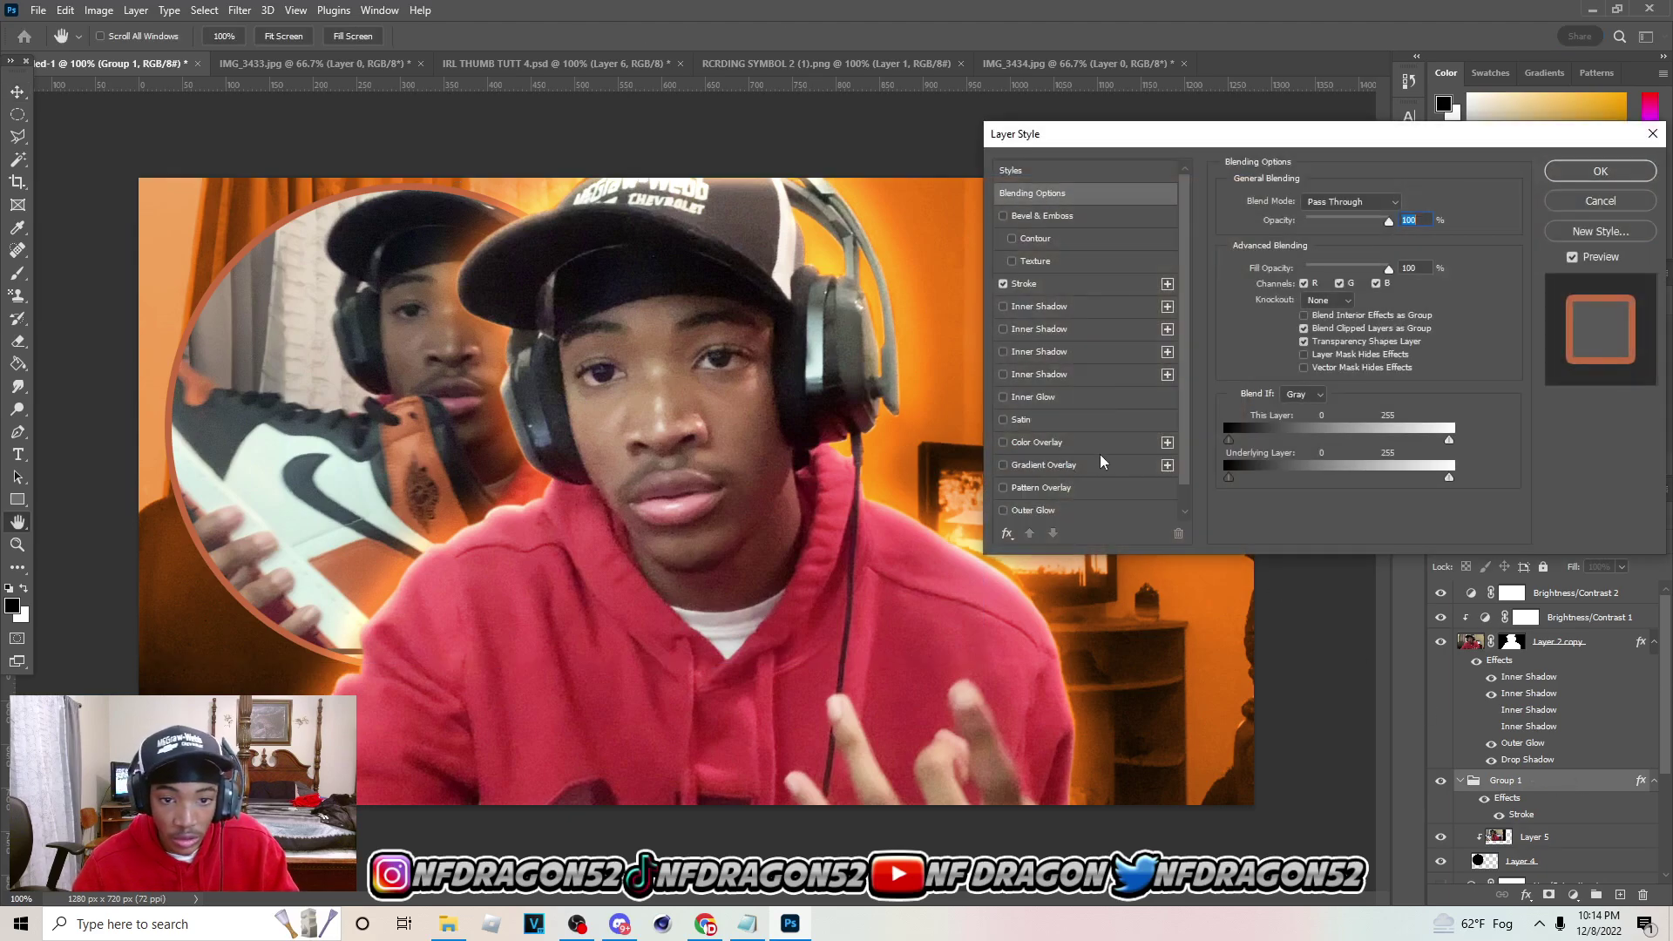
pyautogui.click(1025, 284)
pyautogui.click(1266, 331)
pyautogui.click(1208, 317)
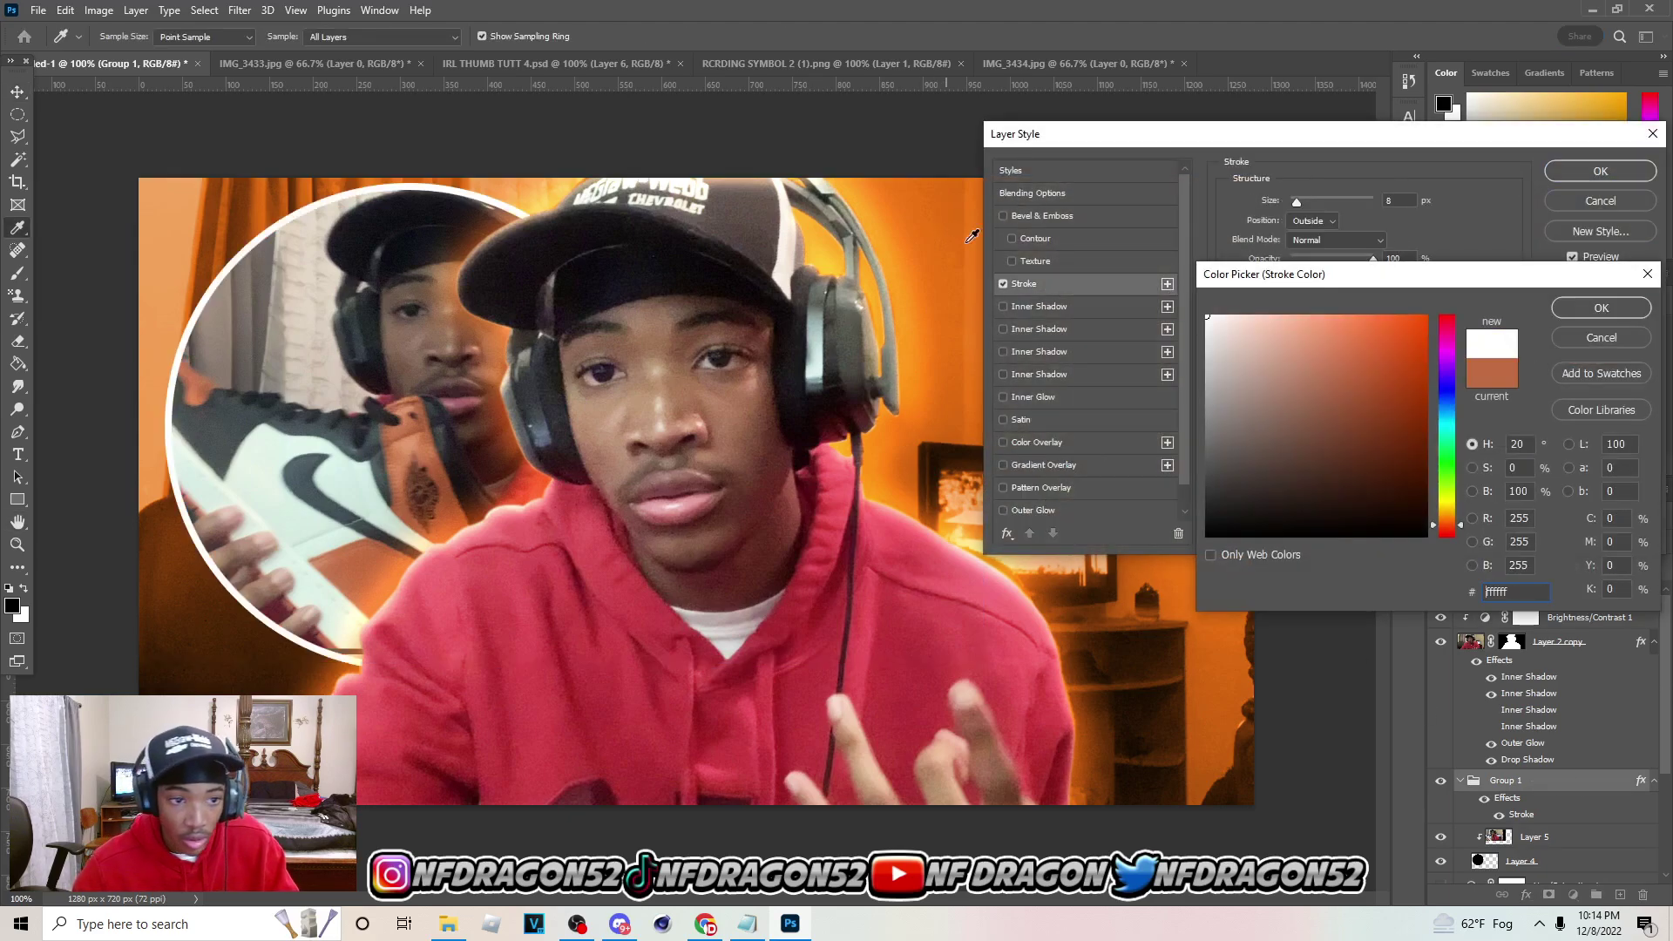
pyautogui.click(944, 269)
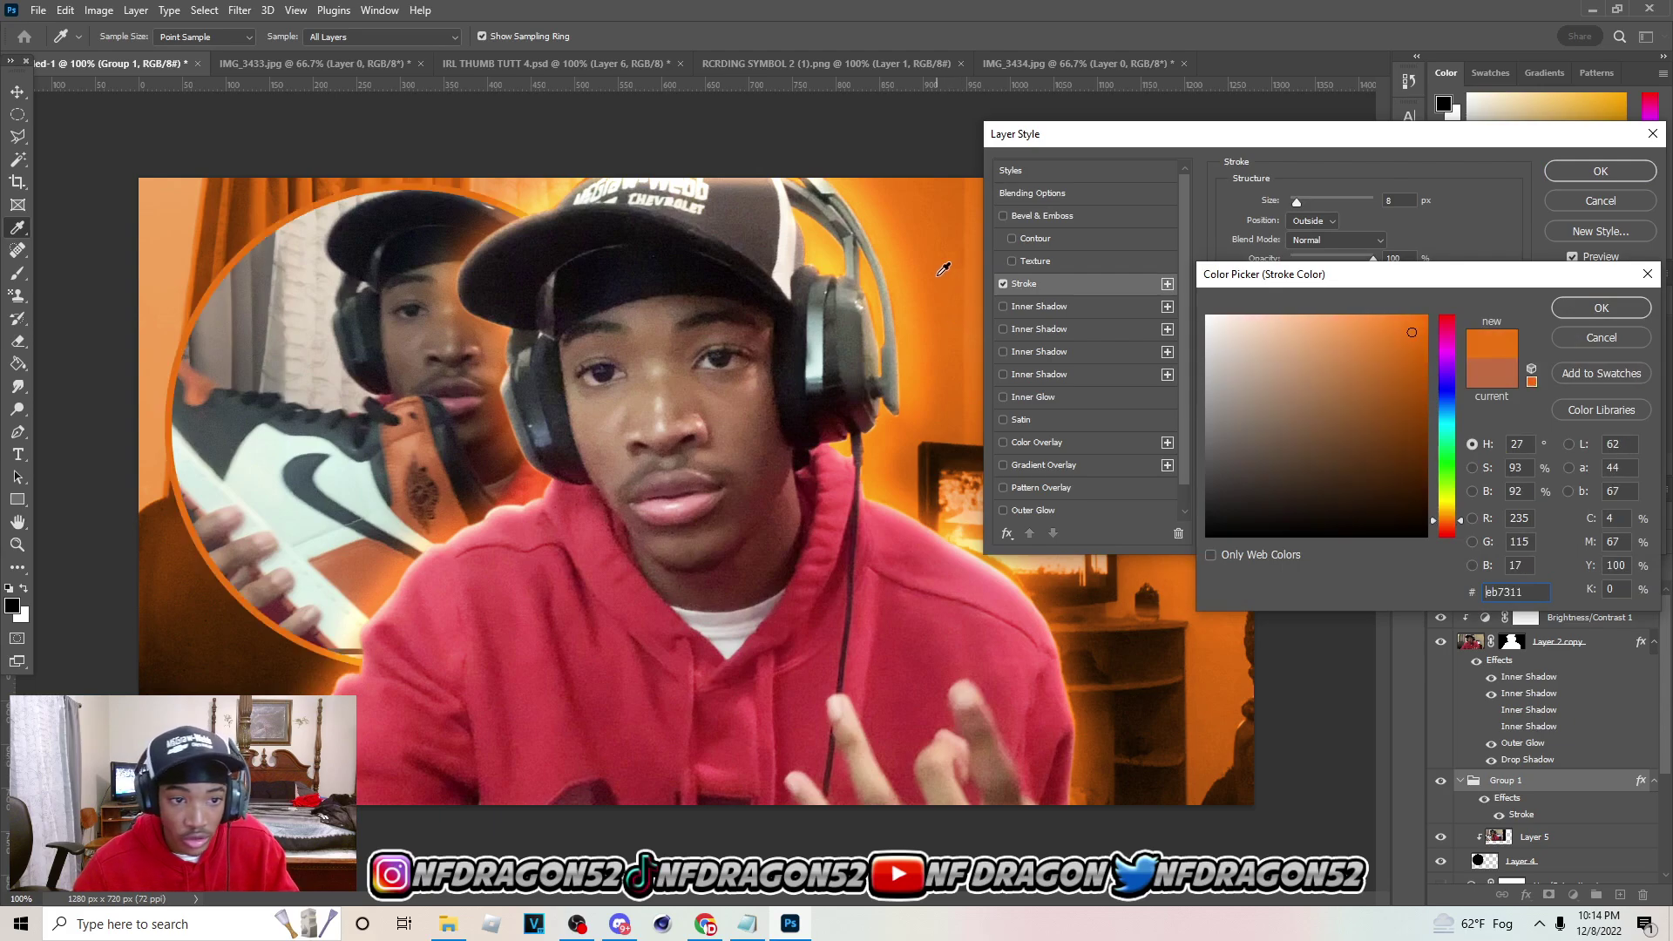
pyautogui.click(857, 264)
pyautogui.click(828, 253)
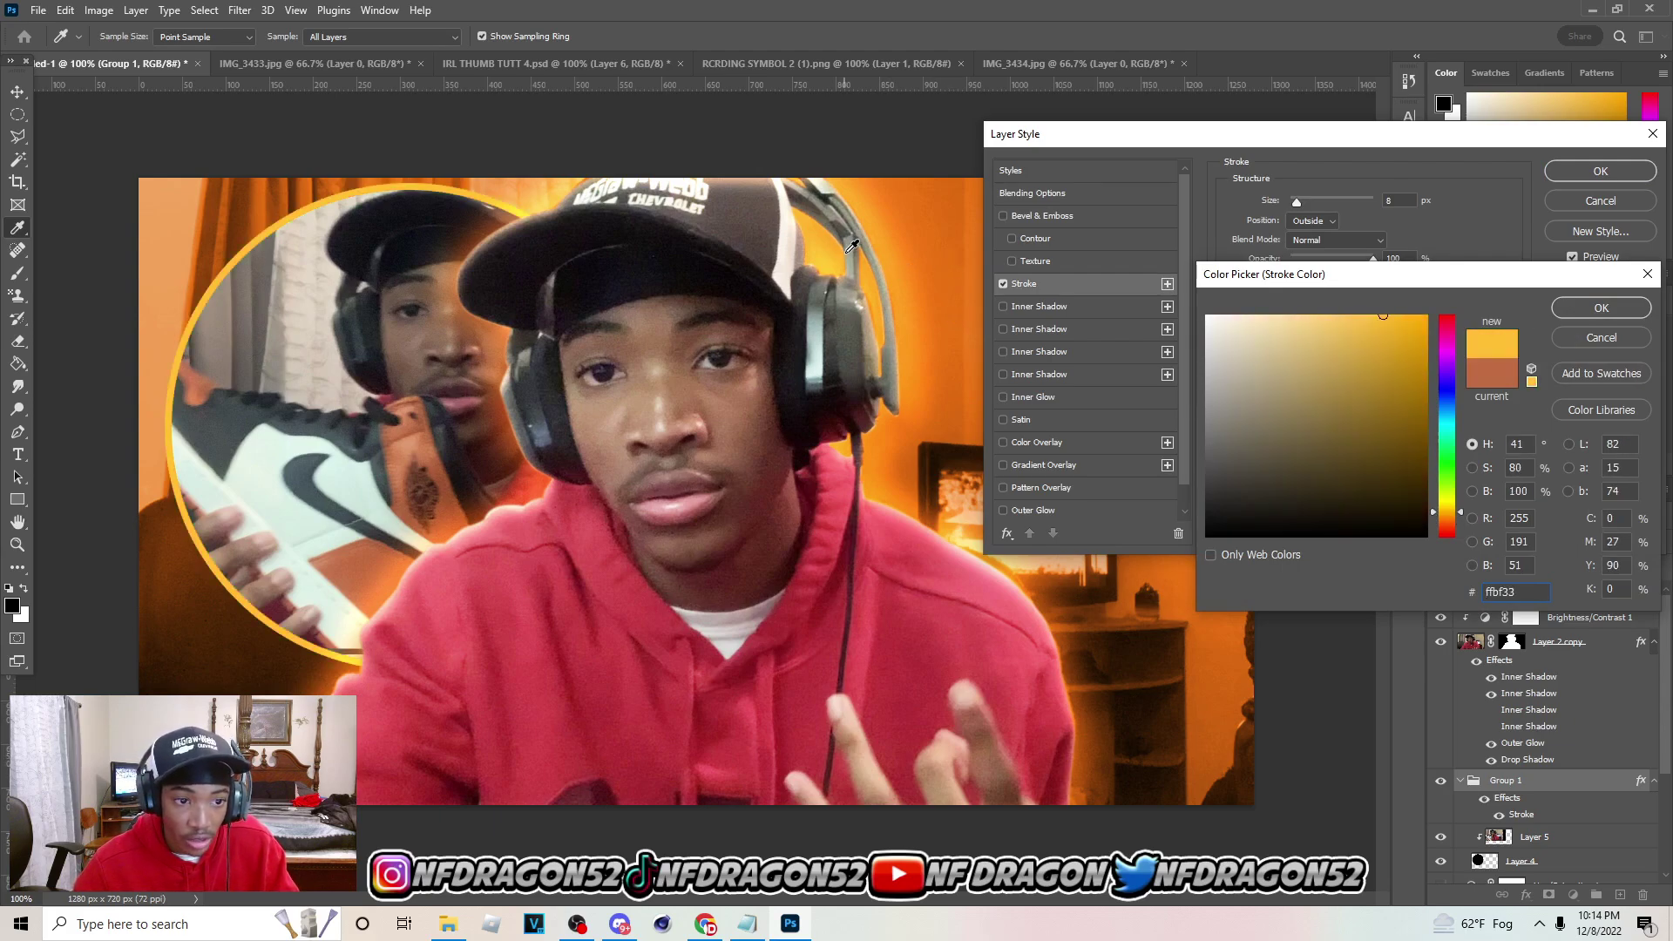
pyautogui.click(878, 221)
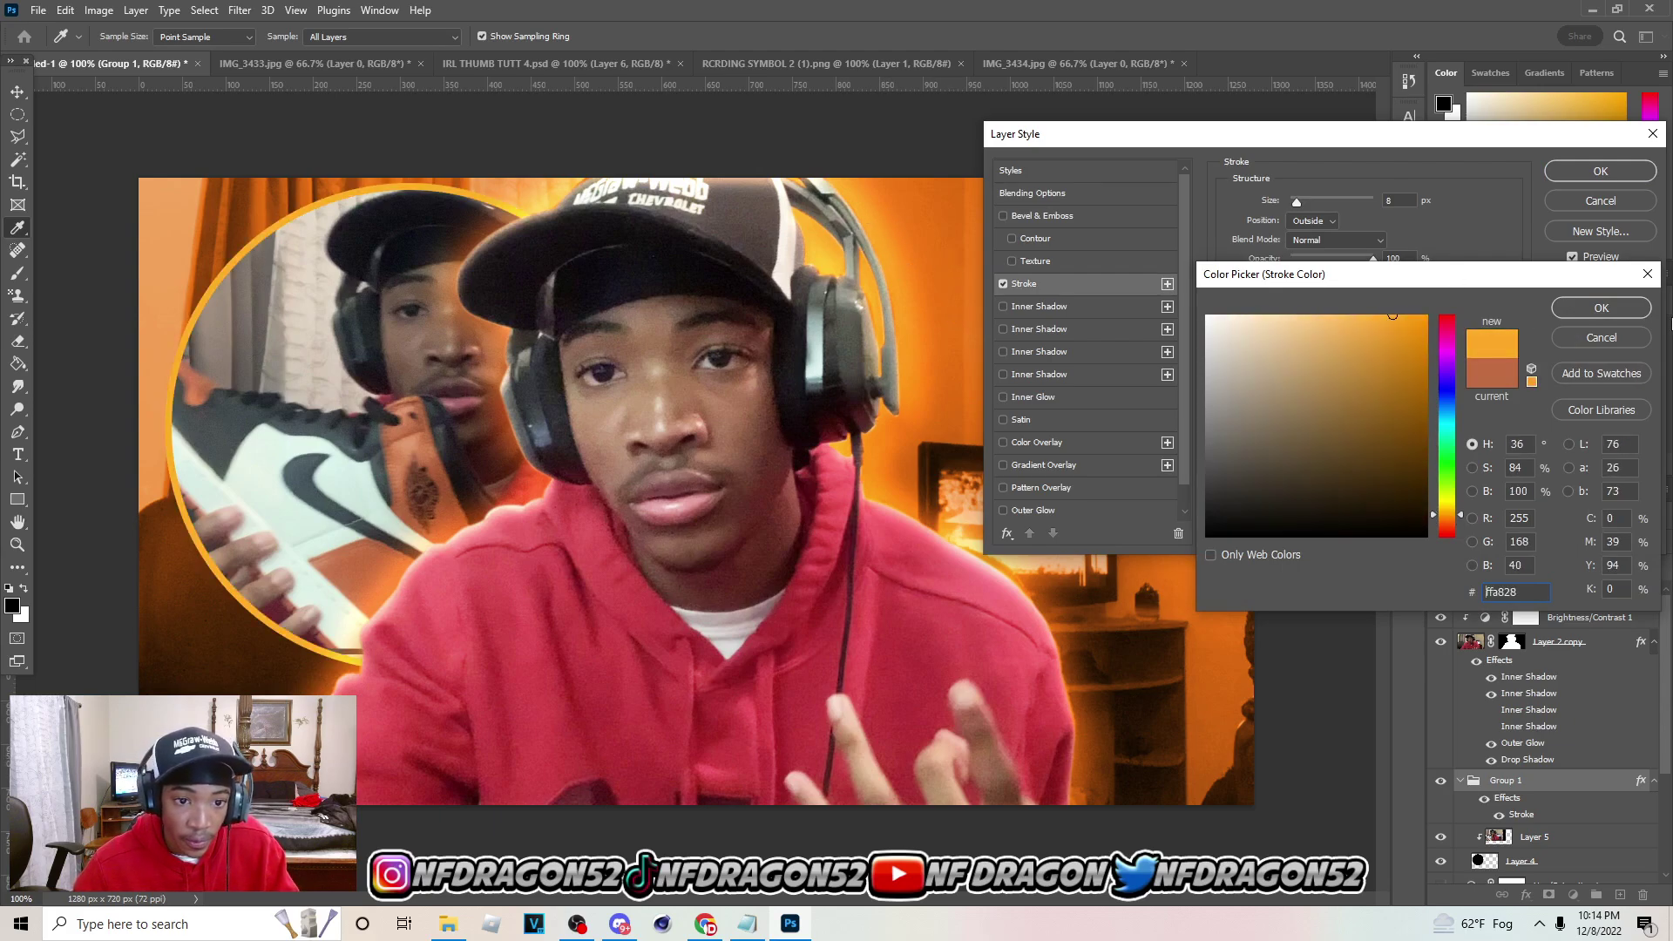
pyautogui.click(1608, 310)
pyautogui.click(1594, 174)
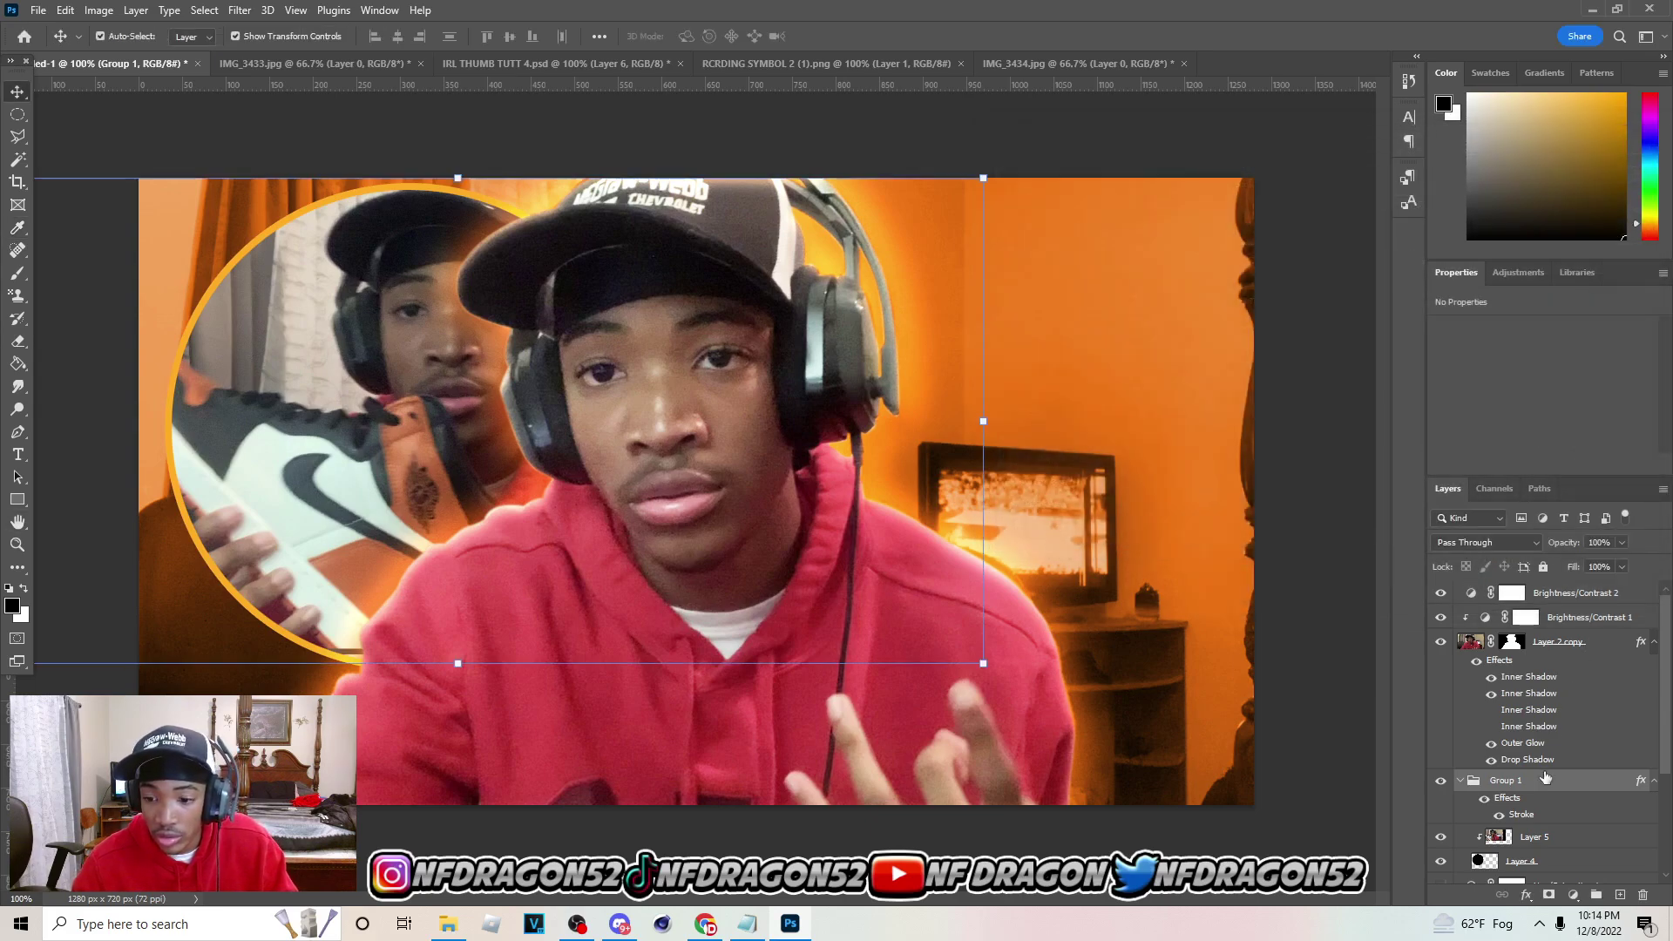
# Nest Group 1 inside a new group and give that outer group a drop shadow with 35 px size and 36% opacity
pyautogui.click(1596, 895)
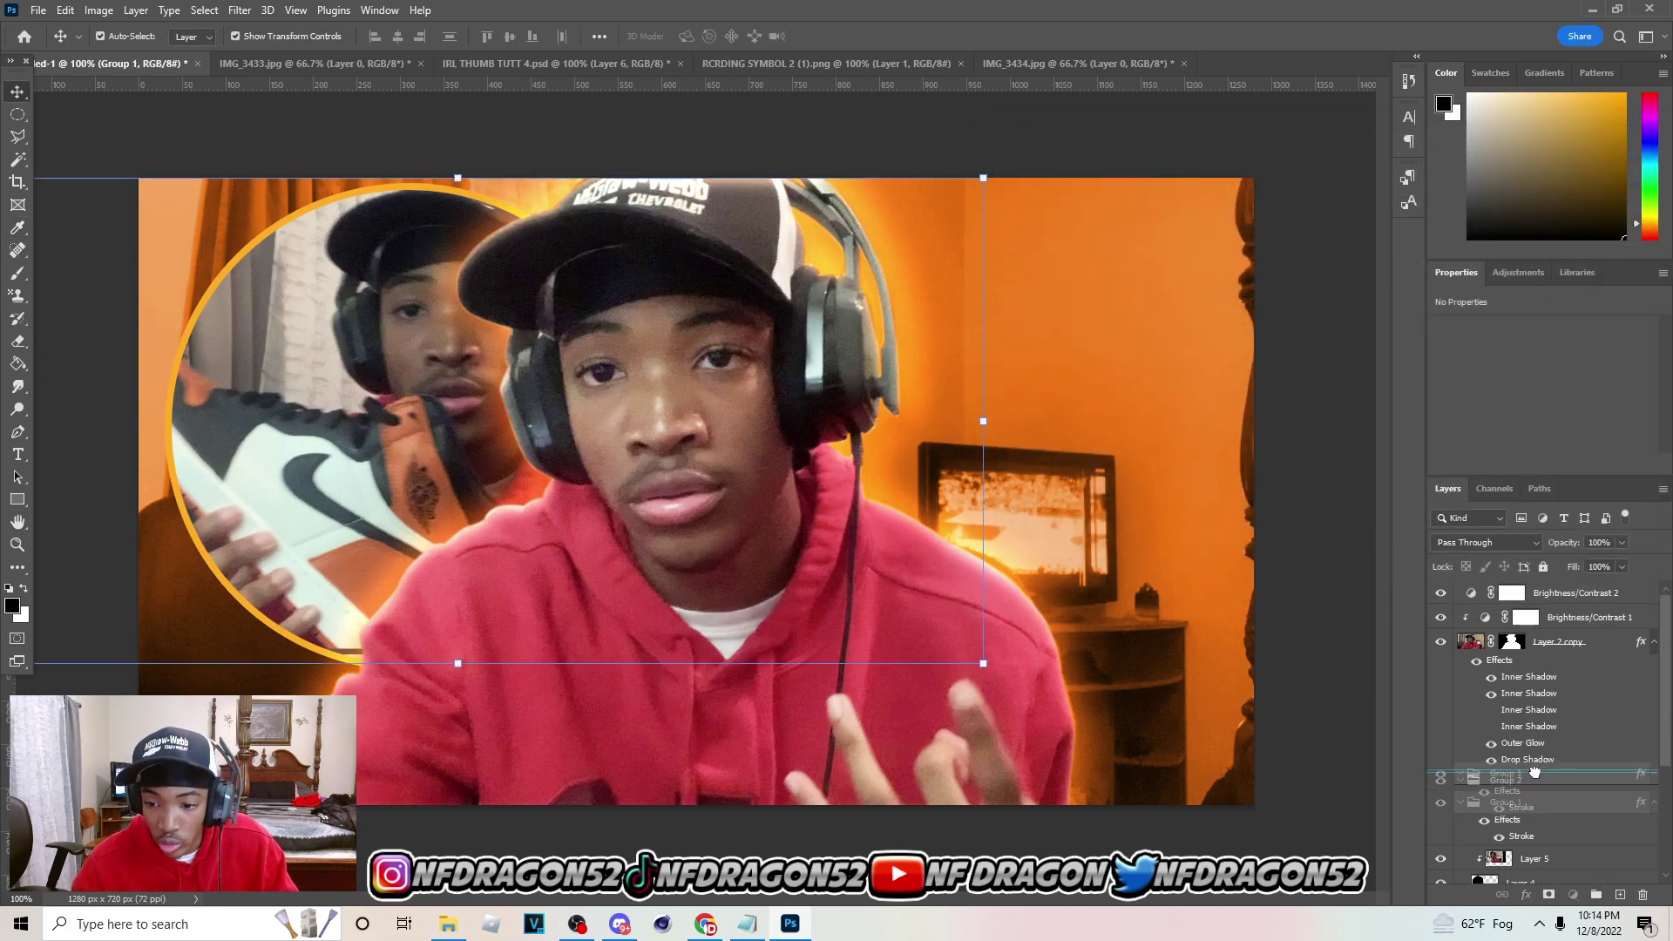
pyautogui.click(1569, 786)
pyautogui.doubleClick(1584, 789)
pyautogui.scroll(-1, 1007, 512)
pyautogui.click(1043, 509)
pyautogui.moveTo(1308, 326); pyautogui.dragTo(1306, 324)
pyautogui.moveTo(1355, 224); pyautogui.dragTo(1321, 224)
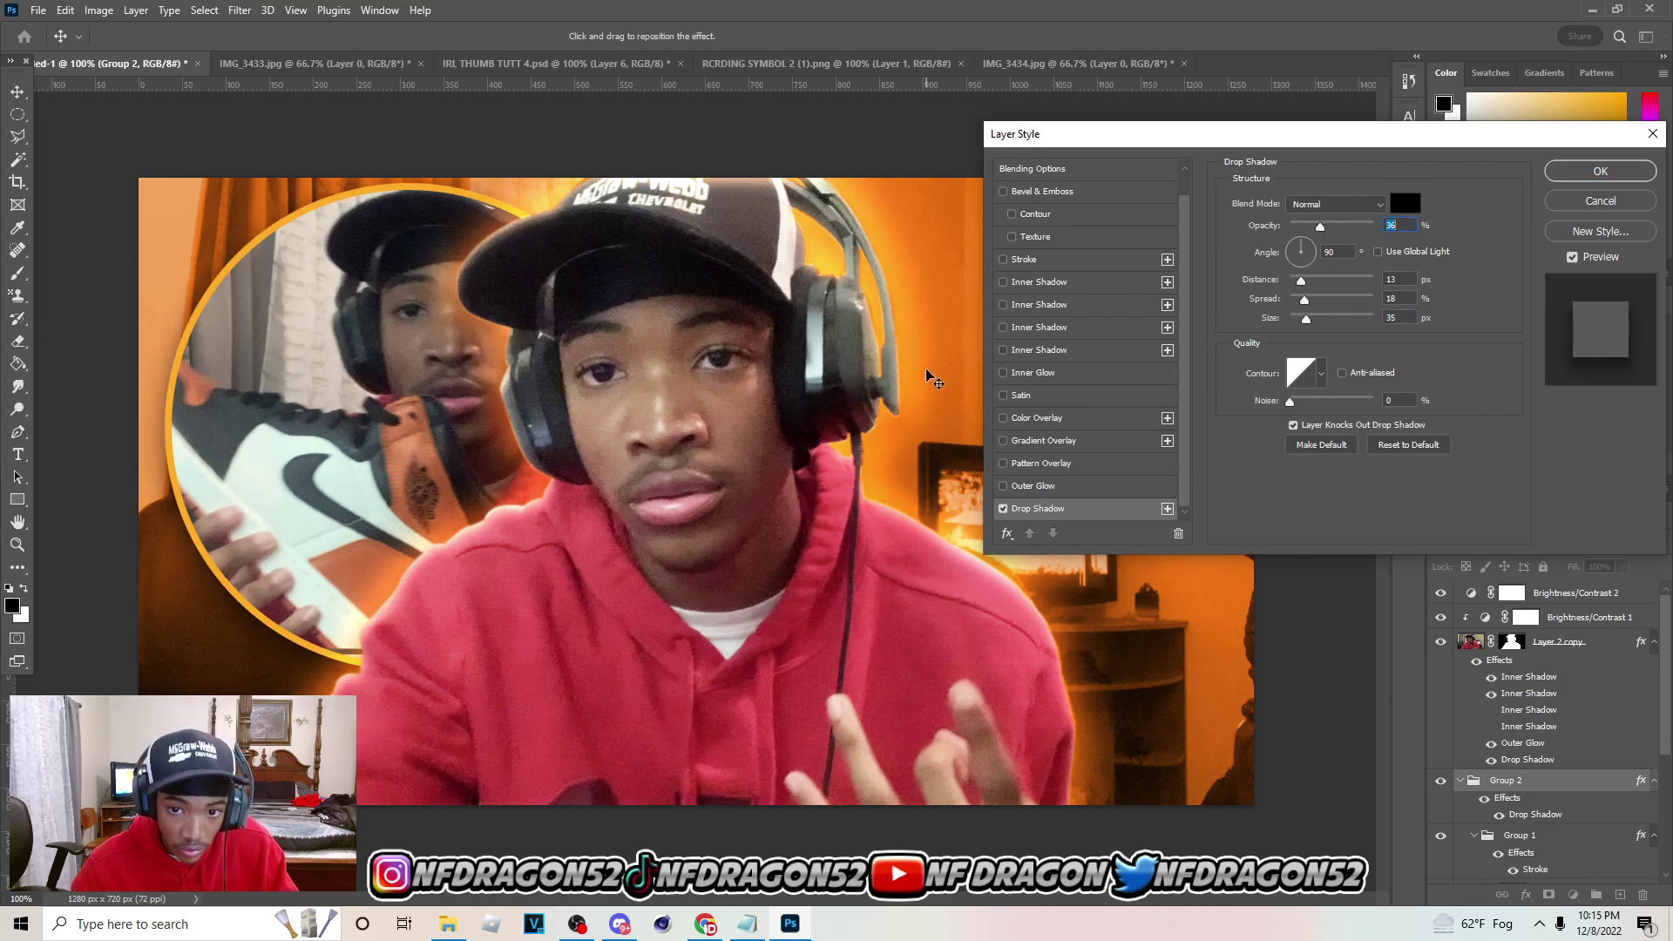
# Add a white Linear Dodge (Add) inner shadow to Group 2 with 2 px distance and 6 px size, and adjust its opacity
pyautogui.click(1004, 282)
pyautogui.click(1029, 288)
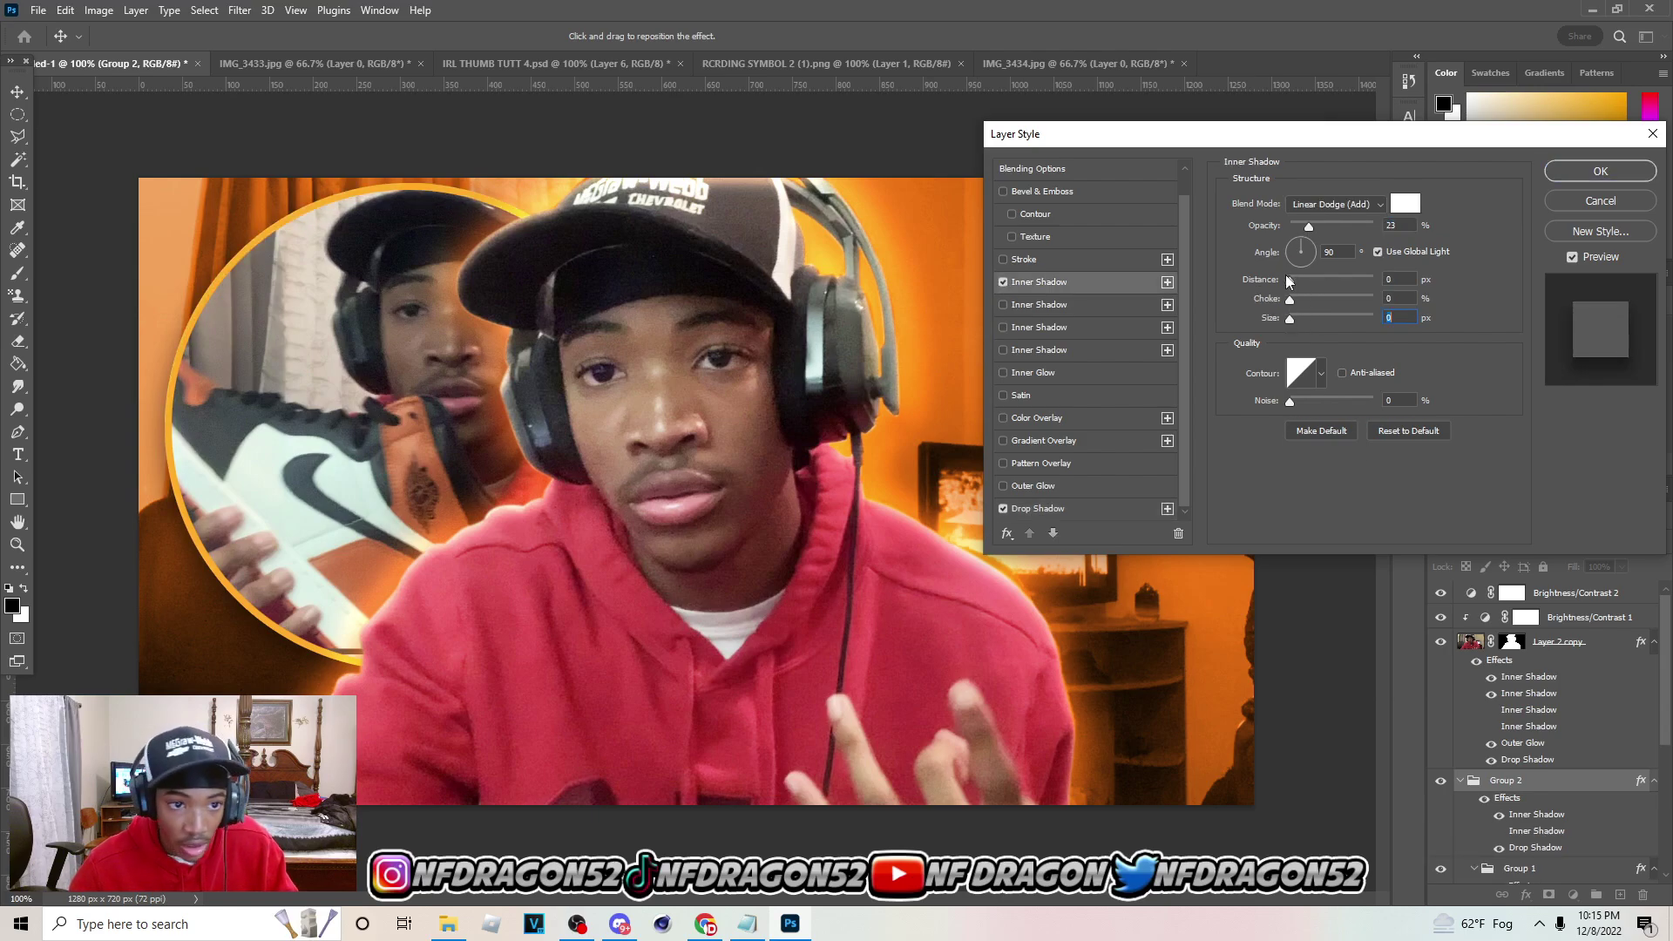
pyautogui.moveTo(1291, 280); pyautogui.dragTo(1297, 321)
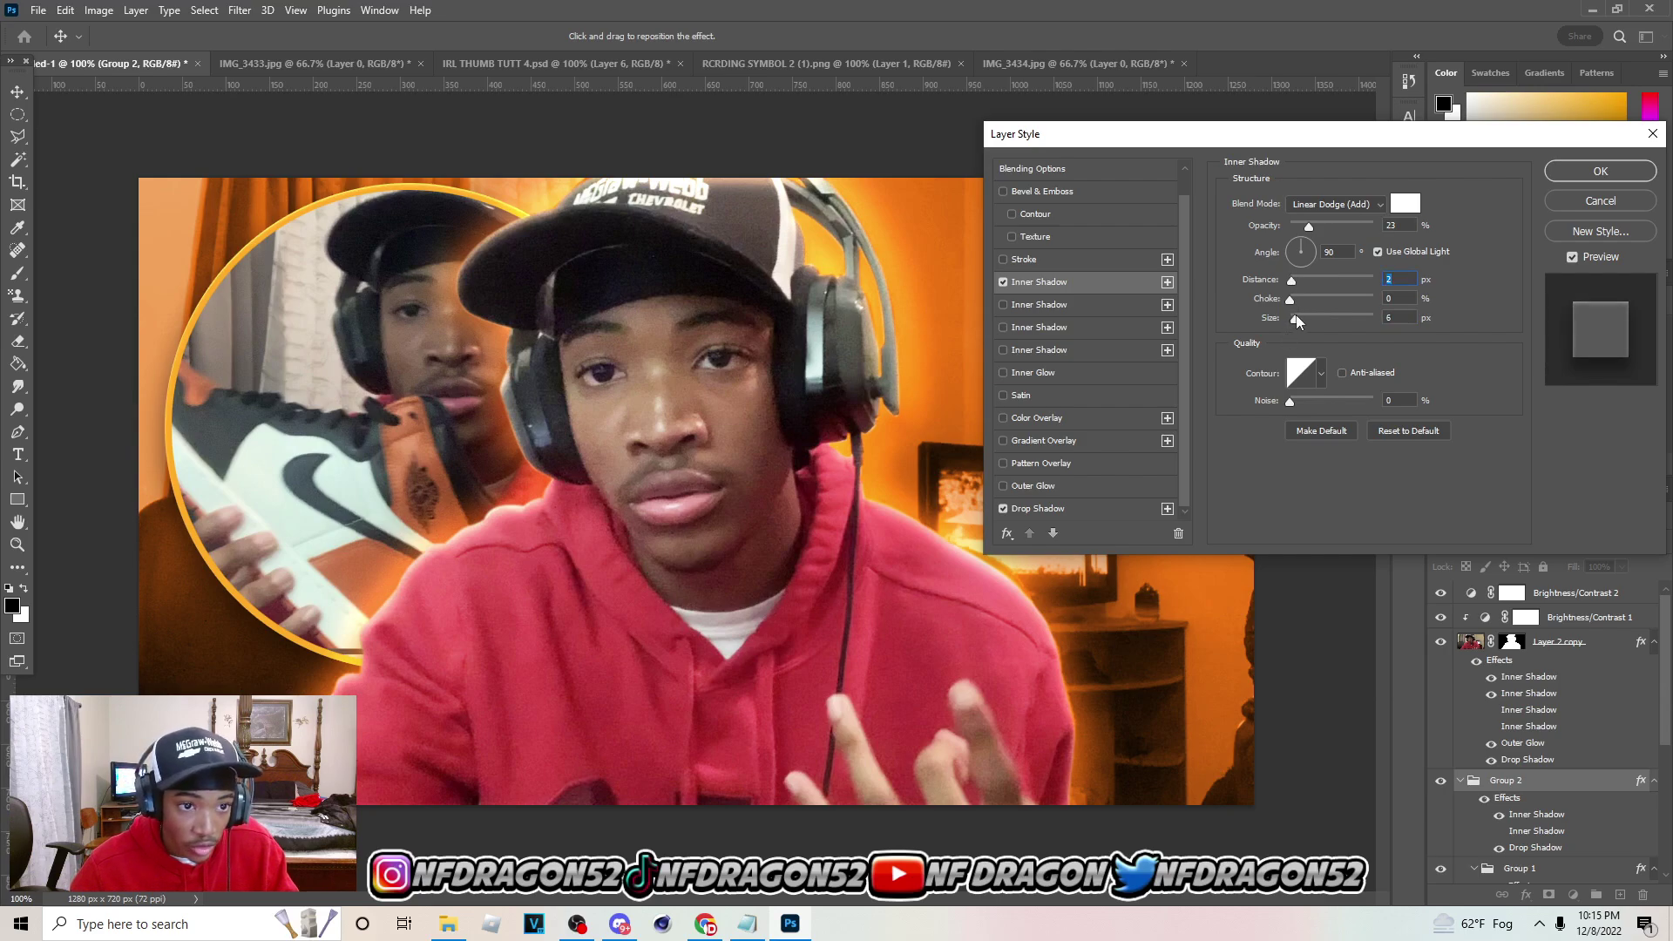
pyautogui.moveTo(1330, 224); pyautogui.dragTo(1314, 224)
pyautogui.click(1614, 180)
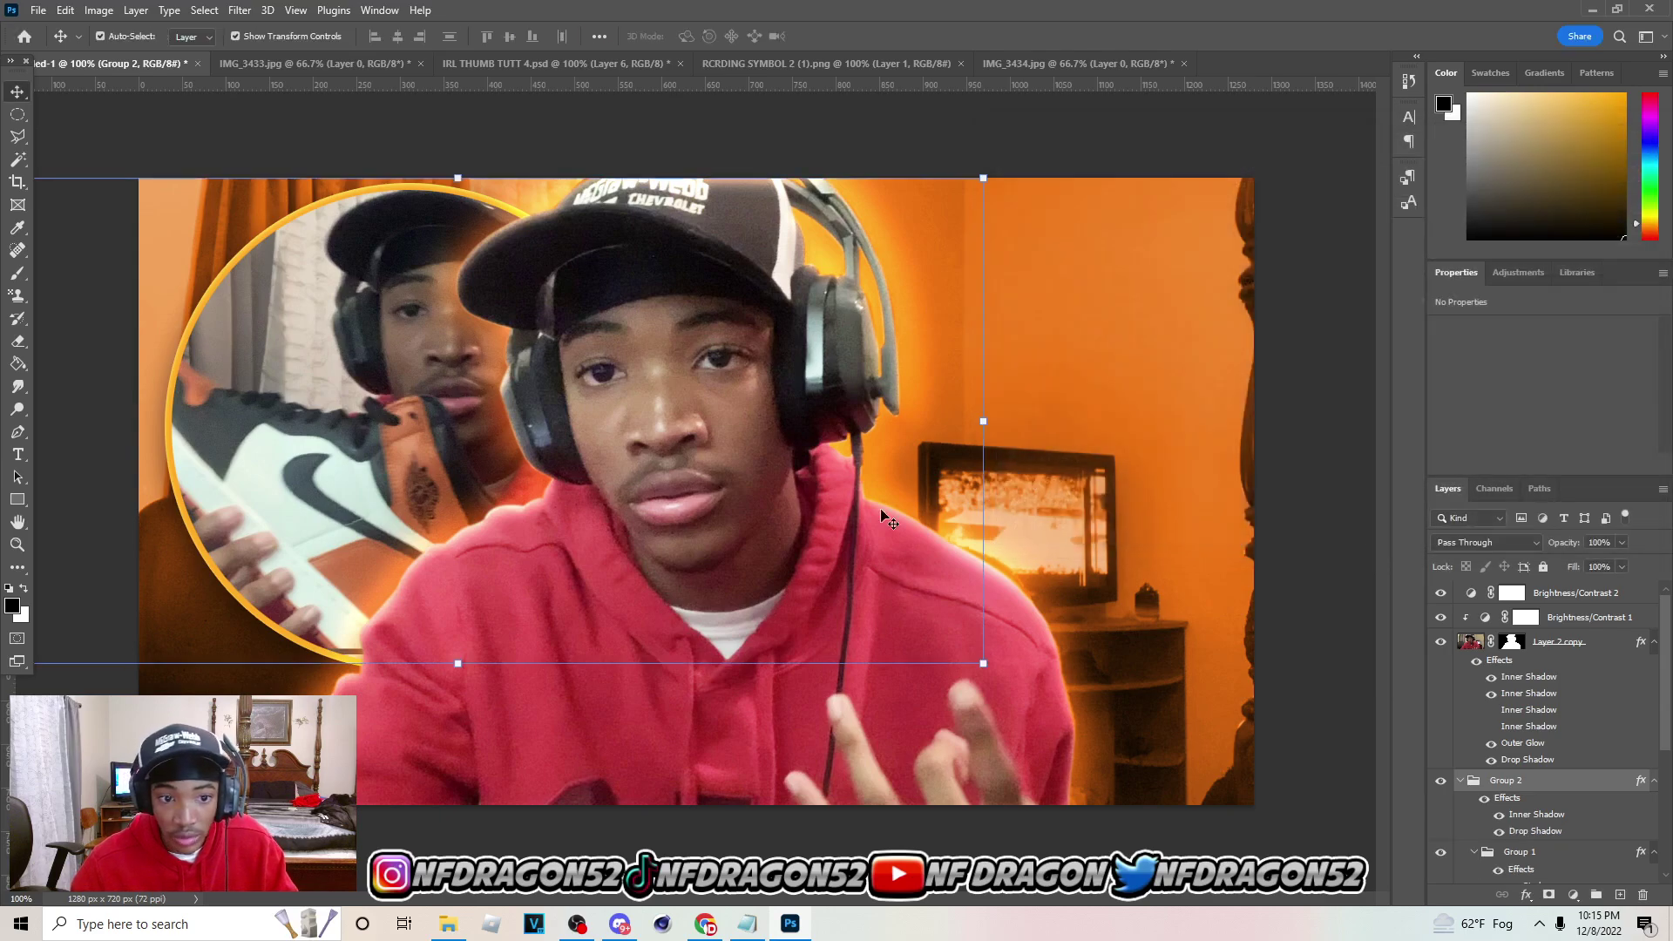
# Add a Brightness/Contrast adjustment clipped to Layer 5 in the circular inset, with brightness 18 and contrast 12
pyautogui.click(1541, 853)
pyautogui.click(1548, 788)
pyautogui.click(1573, 895)
pyautogui.click(1597, 644)
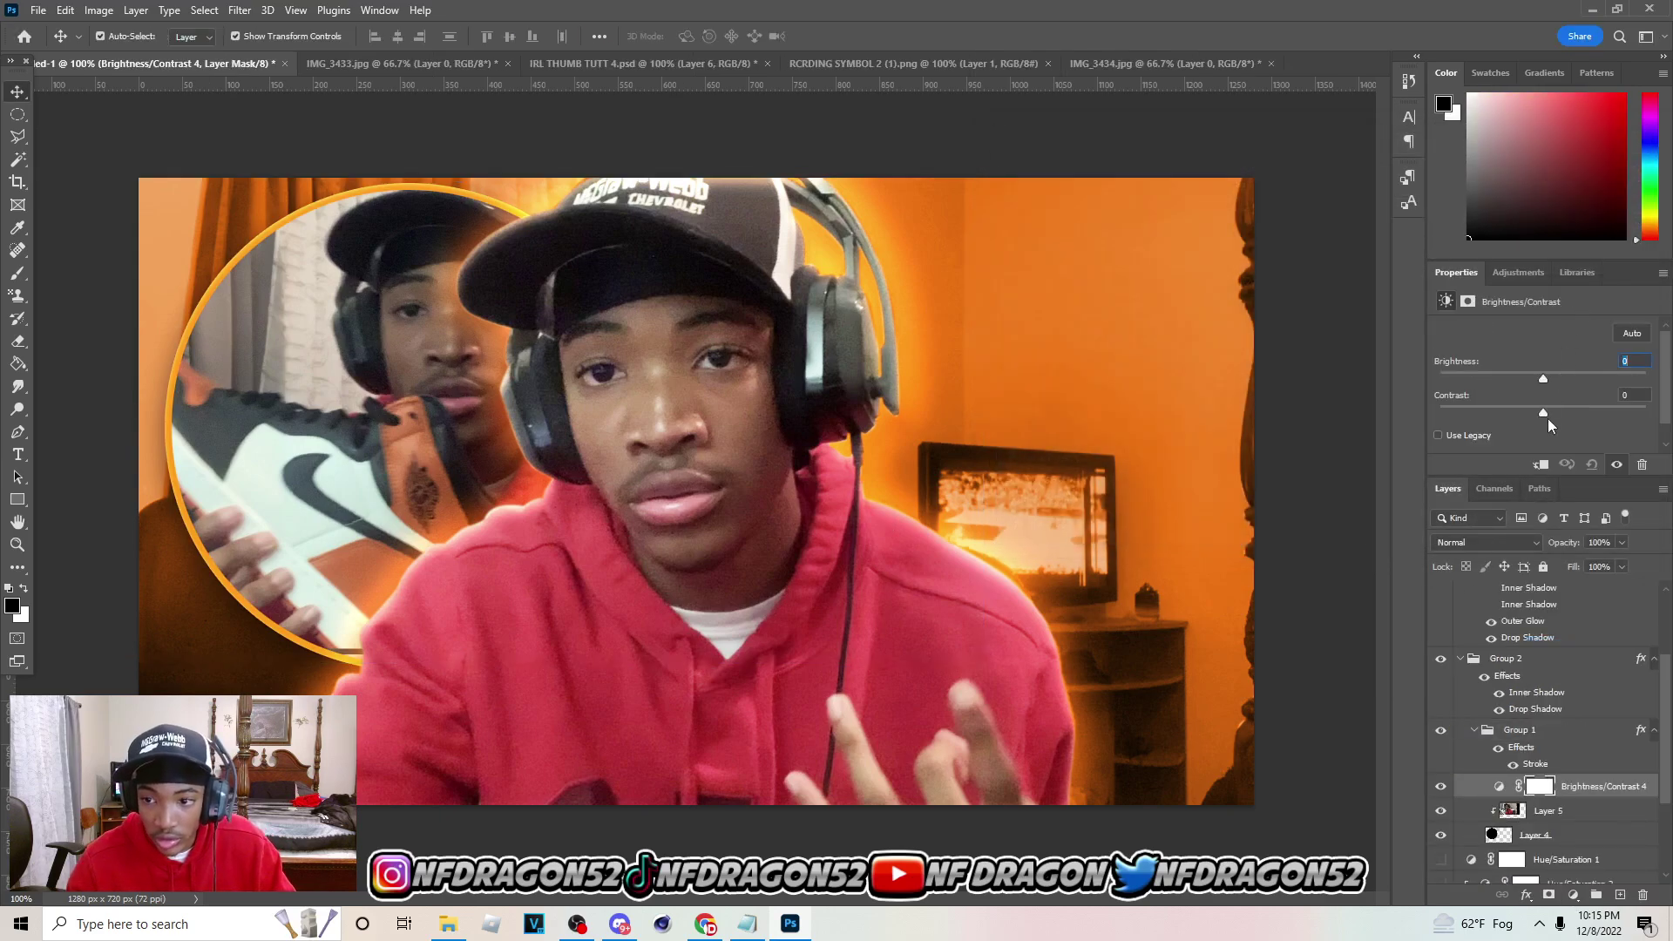
pyautogui.moveTo(1551, 378); pyautogui.dragTo(1557, 379)
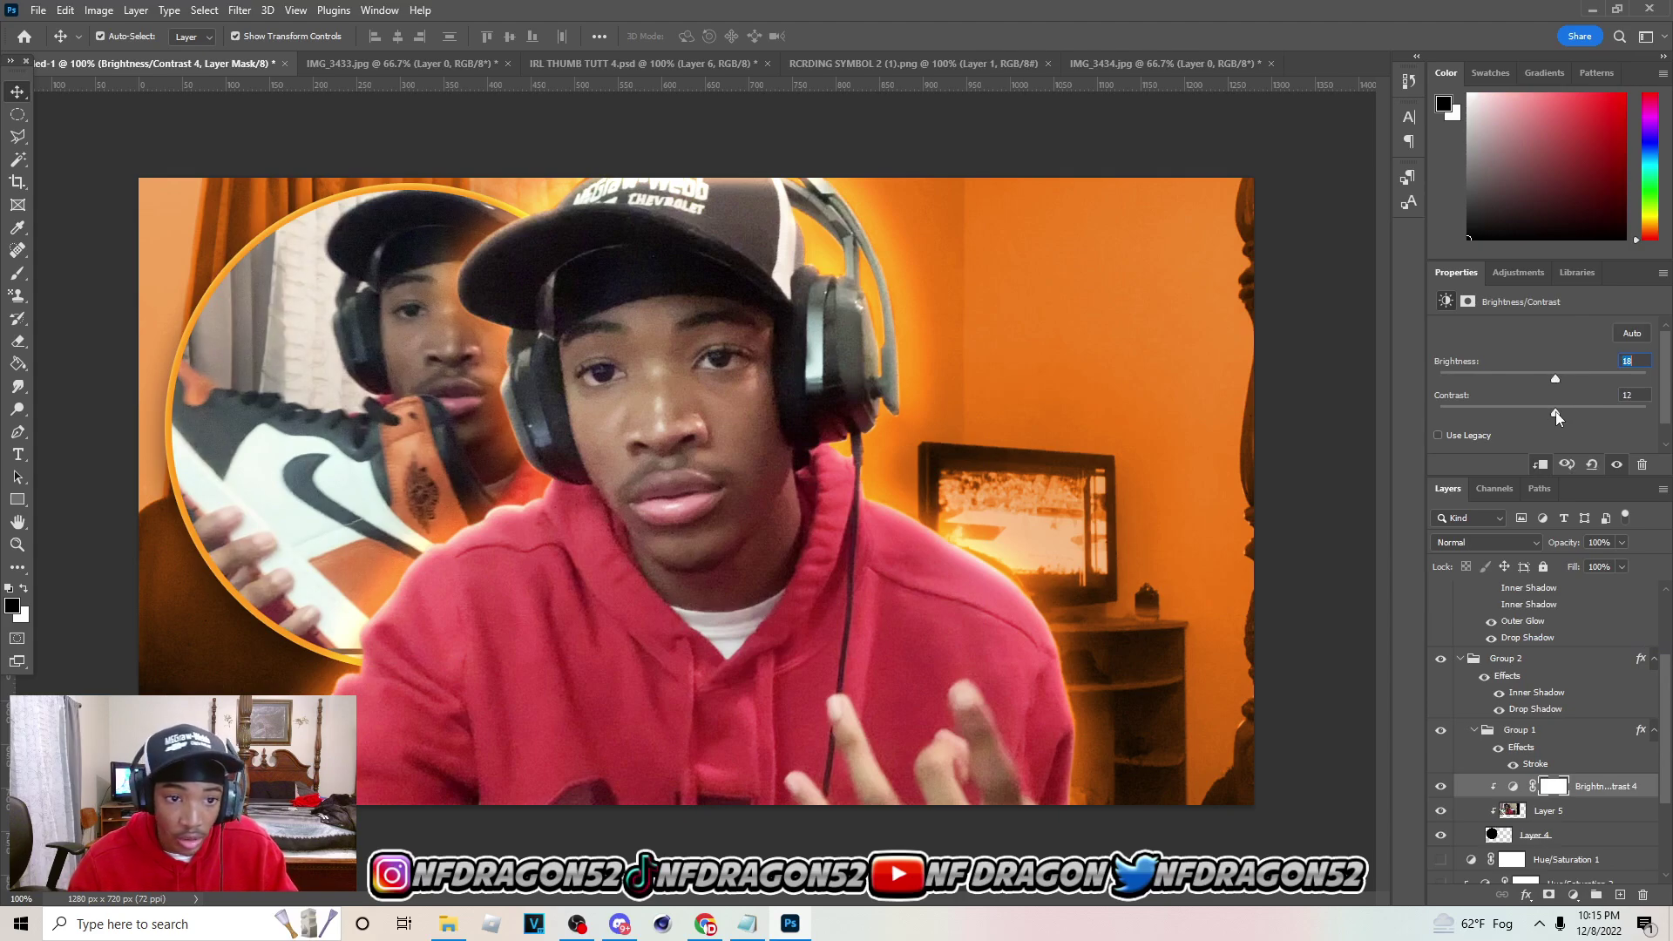
pyautogui.moveTo(1544, 411); pyautogui.dragTo(1560, 380)
# Add a Vibrance adjustment at the top of the layer stack with vibrance +10 and saturation +9
pyautogui.scroll(3, 1565, 689)
pyautogui.click(1582, 596)
pyautogui.click(1573, 895)
pyautogui.click(1578, 712)
pyautogui.click(1553, 349)
pyautogui.click(1555, 379)
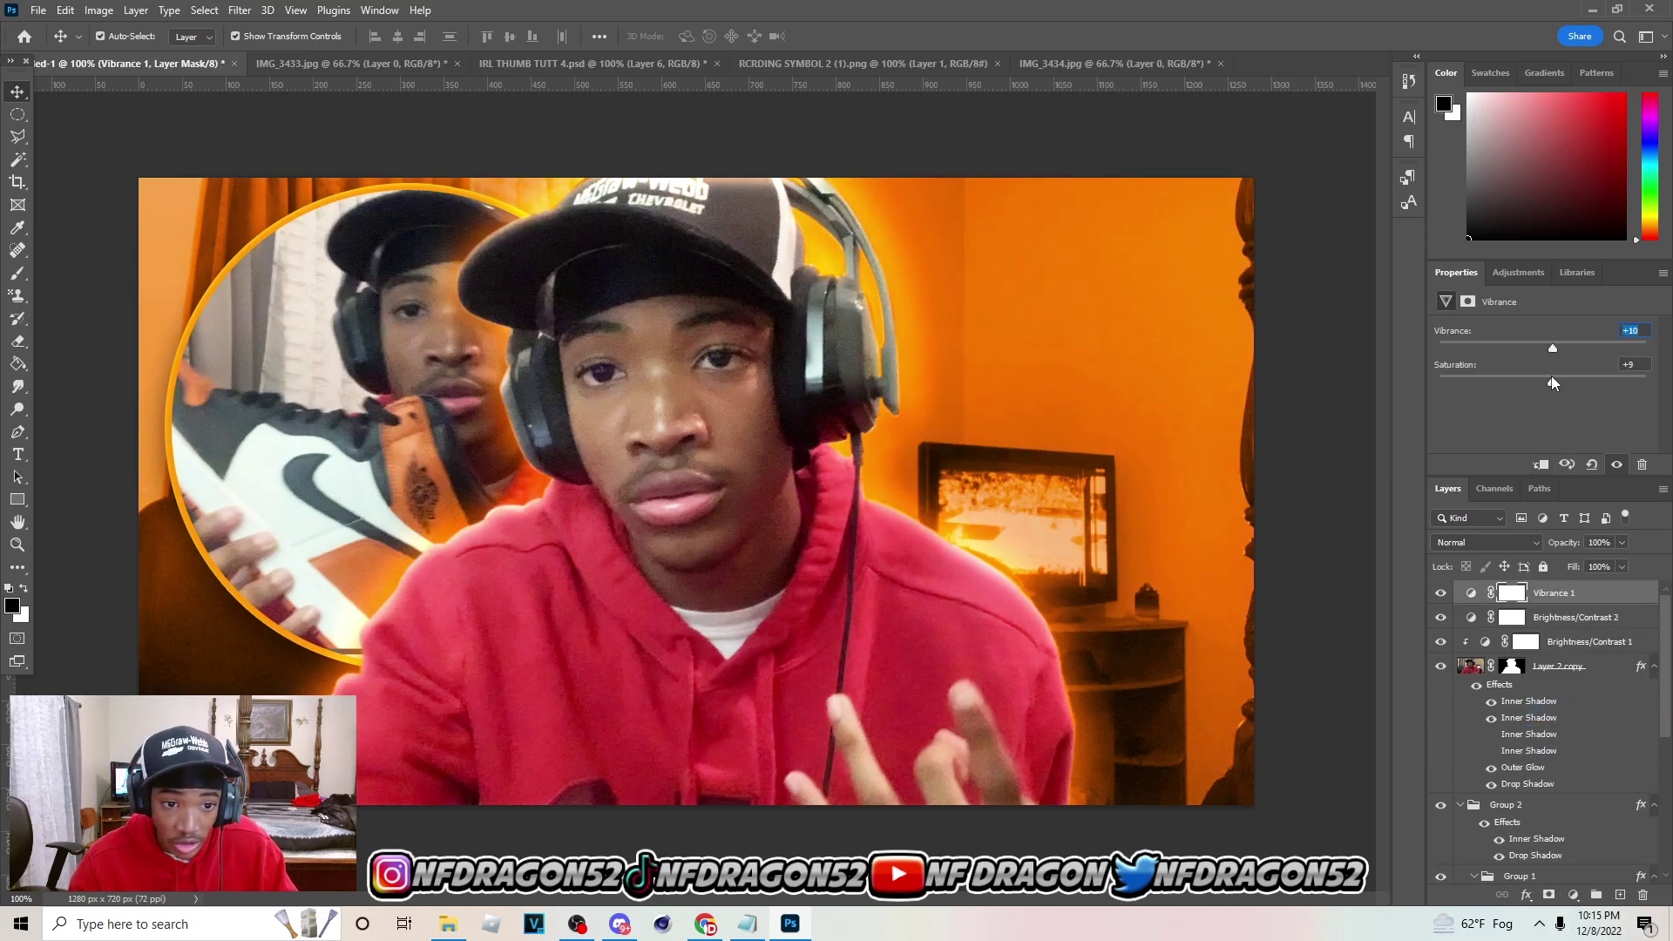
# Collapse Group 2 and create a new layer clipped to the person layer, Layer 2 copy
pyautogui.click(683, 583)
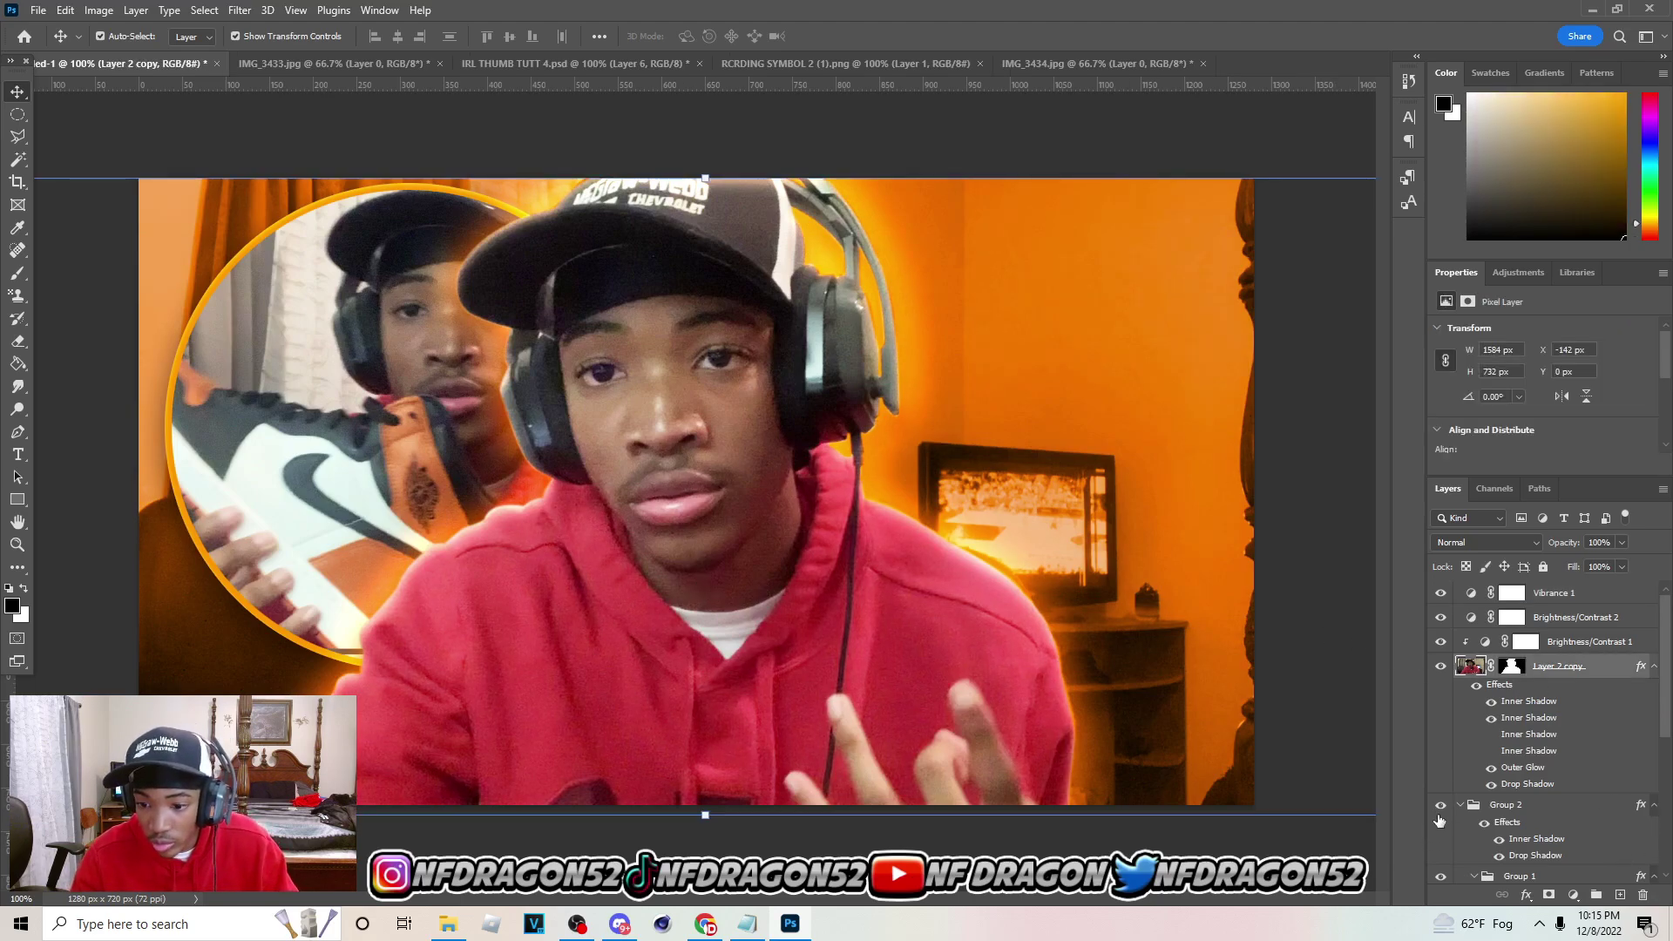
pyautogui.click(1465, 805)
pyautogui.click(1620, 895)
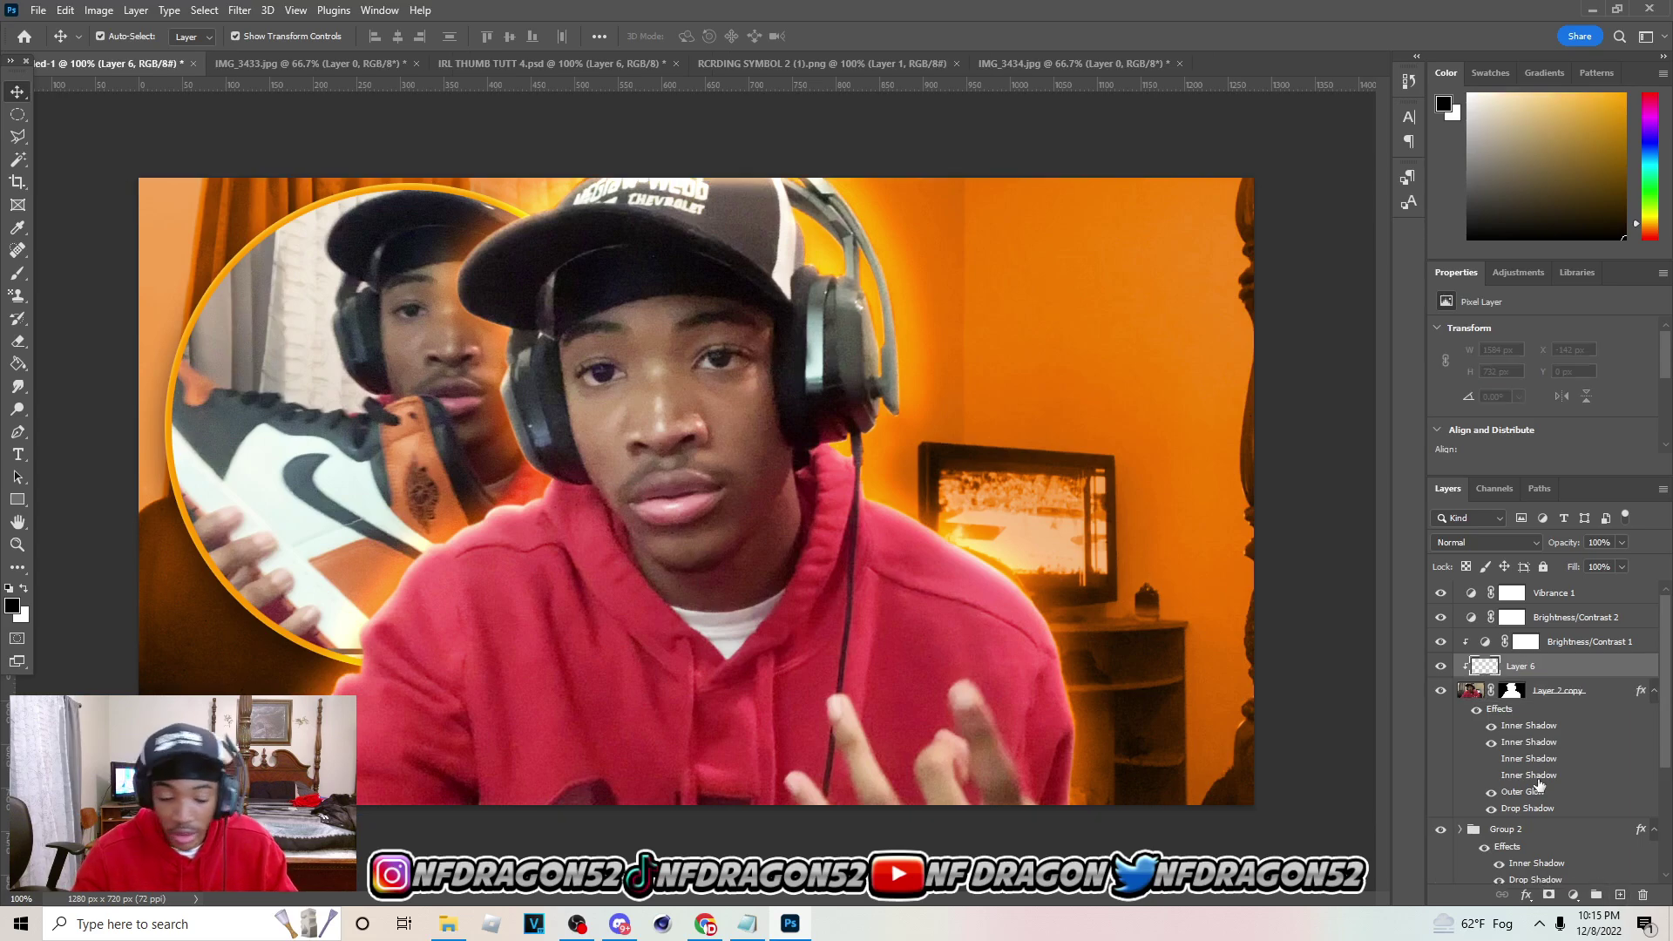
# Paint a soft orange rim along the person's headphones and shoulders on Layer 6, using a 175 px brush and colour sampled from the wall
pyautogui.press('b')
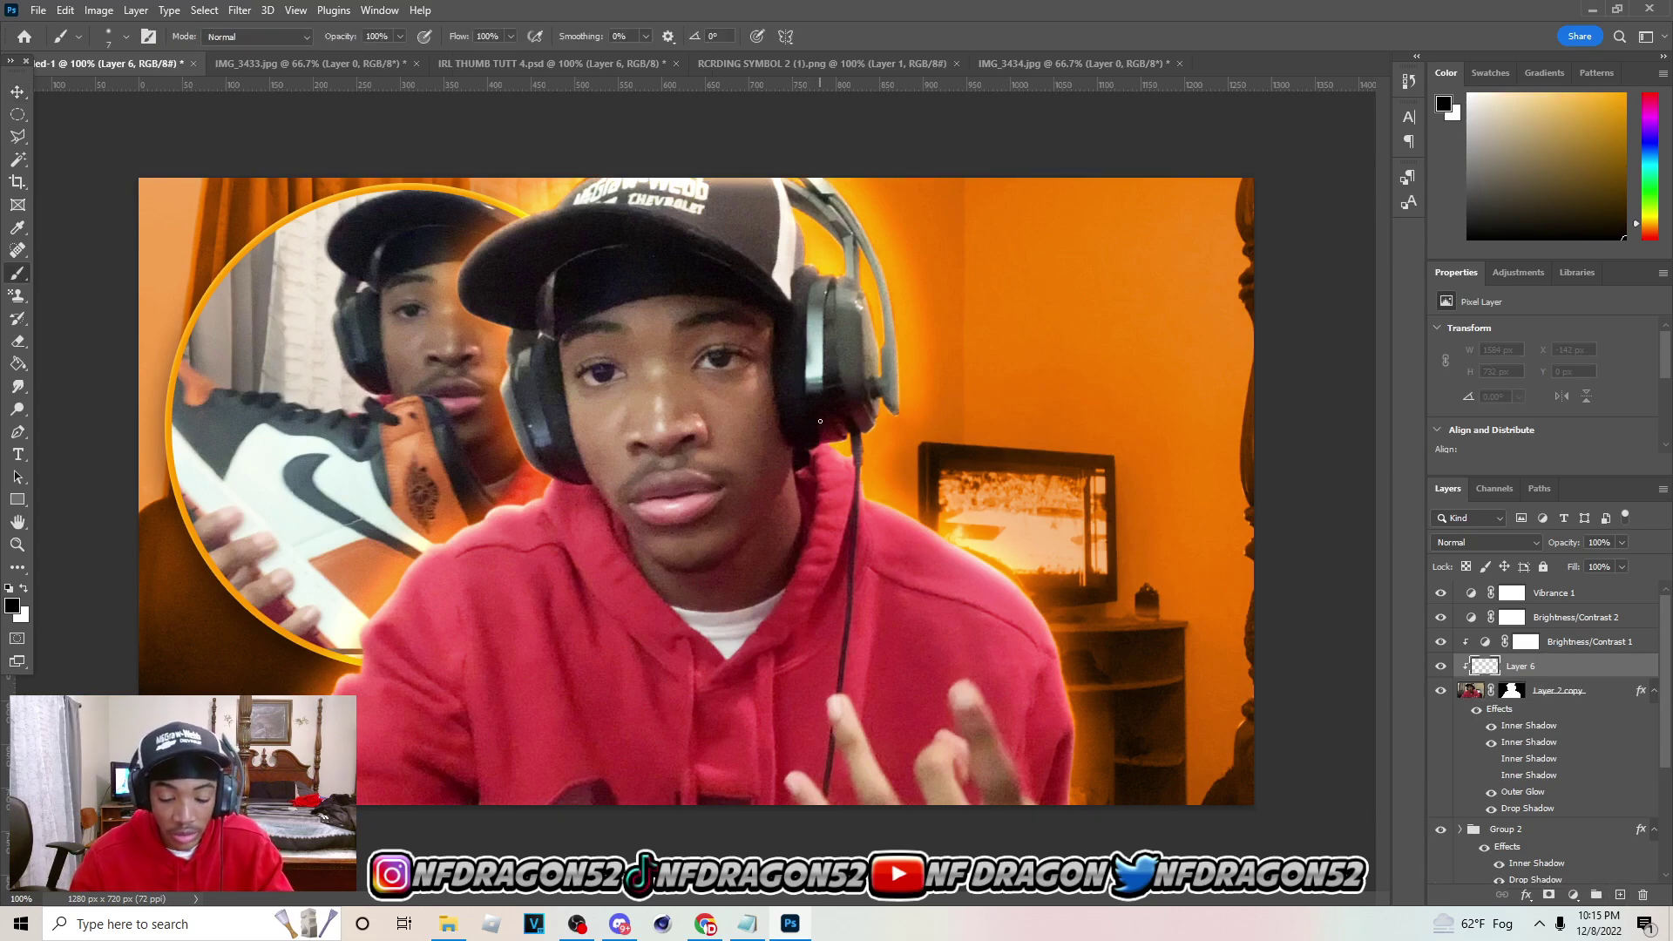
pyautogui.press(']')
pyautogui.press(']')
pyautogui.press(']')
pyautogui.press(']')
pyautogui.press(']')
pyautogui.press(']')
pyautogui.press(']')
pyautogui.press(']')
pyautogui.press(']')
pyautogui.press(']')
pyautogui.press(']')
pyautogui.press(']')
pyautogui.press(']')
pyautogui.keyDown('alt'); pyautogui.click(1061, 347); pyautogui.keyUp('alt')
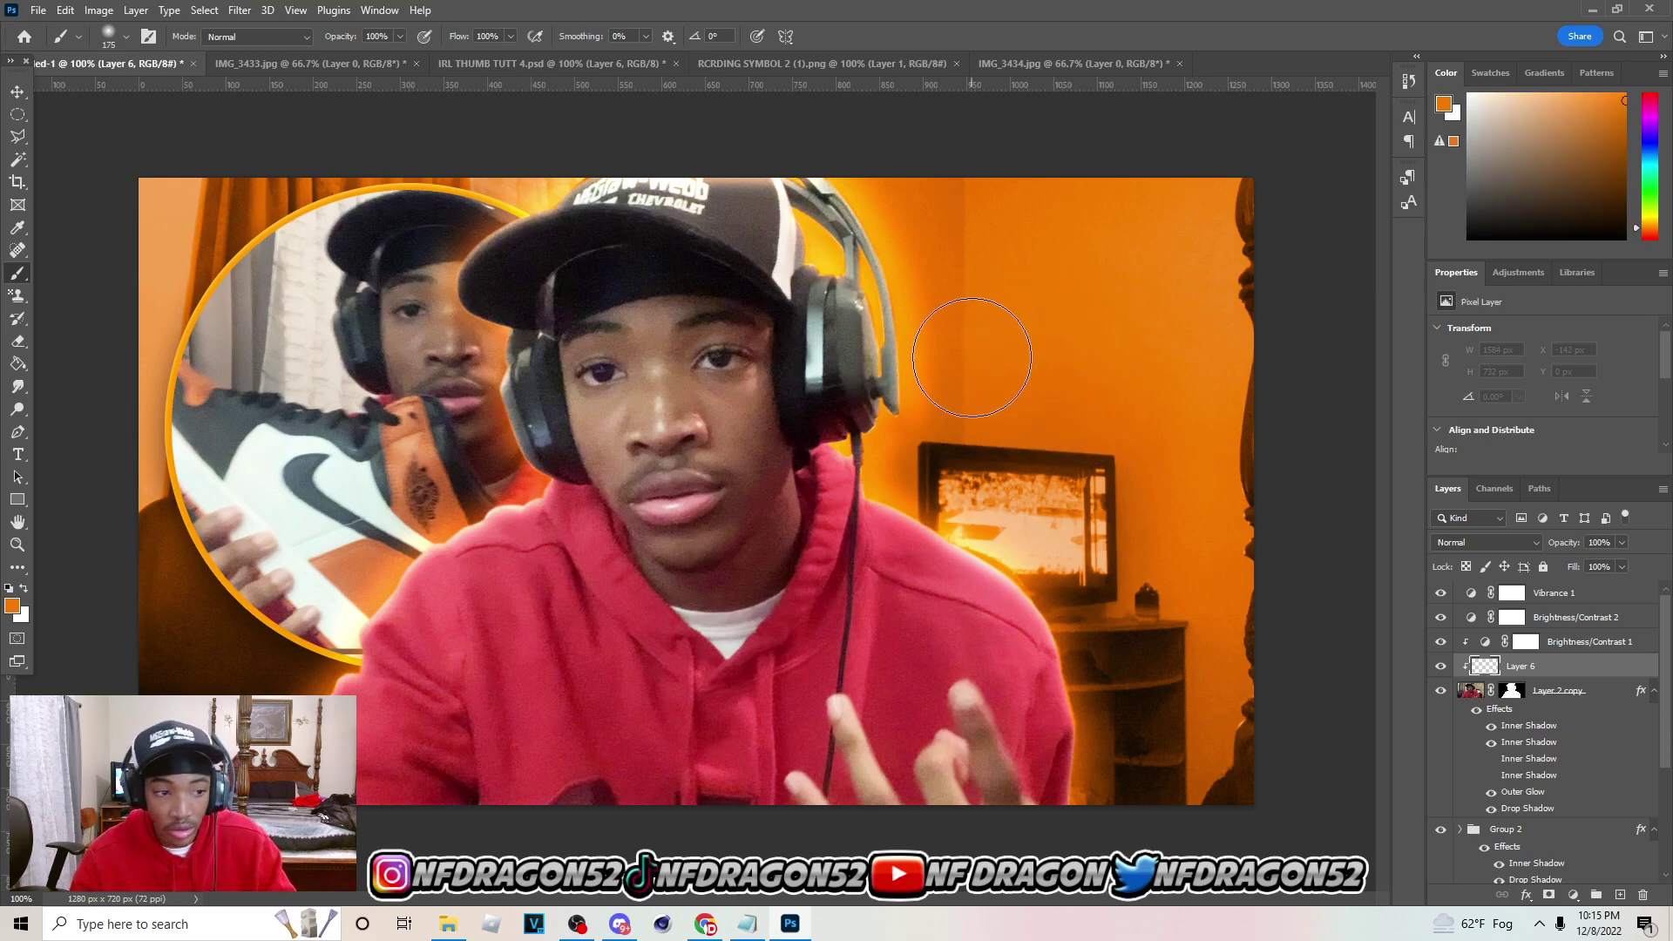
pyautogui.press(']')
pyautogui.moveTo(907, 463)
pyautogui.mouseDown()
pyautogui.moveTo(1031, 498)
pyautogui.moveTo(1045, 512)
pyautogui.moveTo(1002, 500)
pyautogui.moveTo(1105, 566)
pyautogui.moveTo(1177, 782)
pyautogui.moveTo(982, 404)
pyautogui.moveTo(958, 211)
pyautogui.mouseUp()
pyautogui.press('[')
pyautogui.moveTo(601, 440)
pyautogui.mouseDown()
pyautogui.moveTo(562, 460)
pyautogui.moveTo(453, 455)
pyautogui.moveTo(231, 645)
pyautogui.mouseUp()
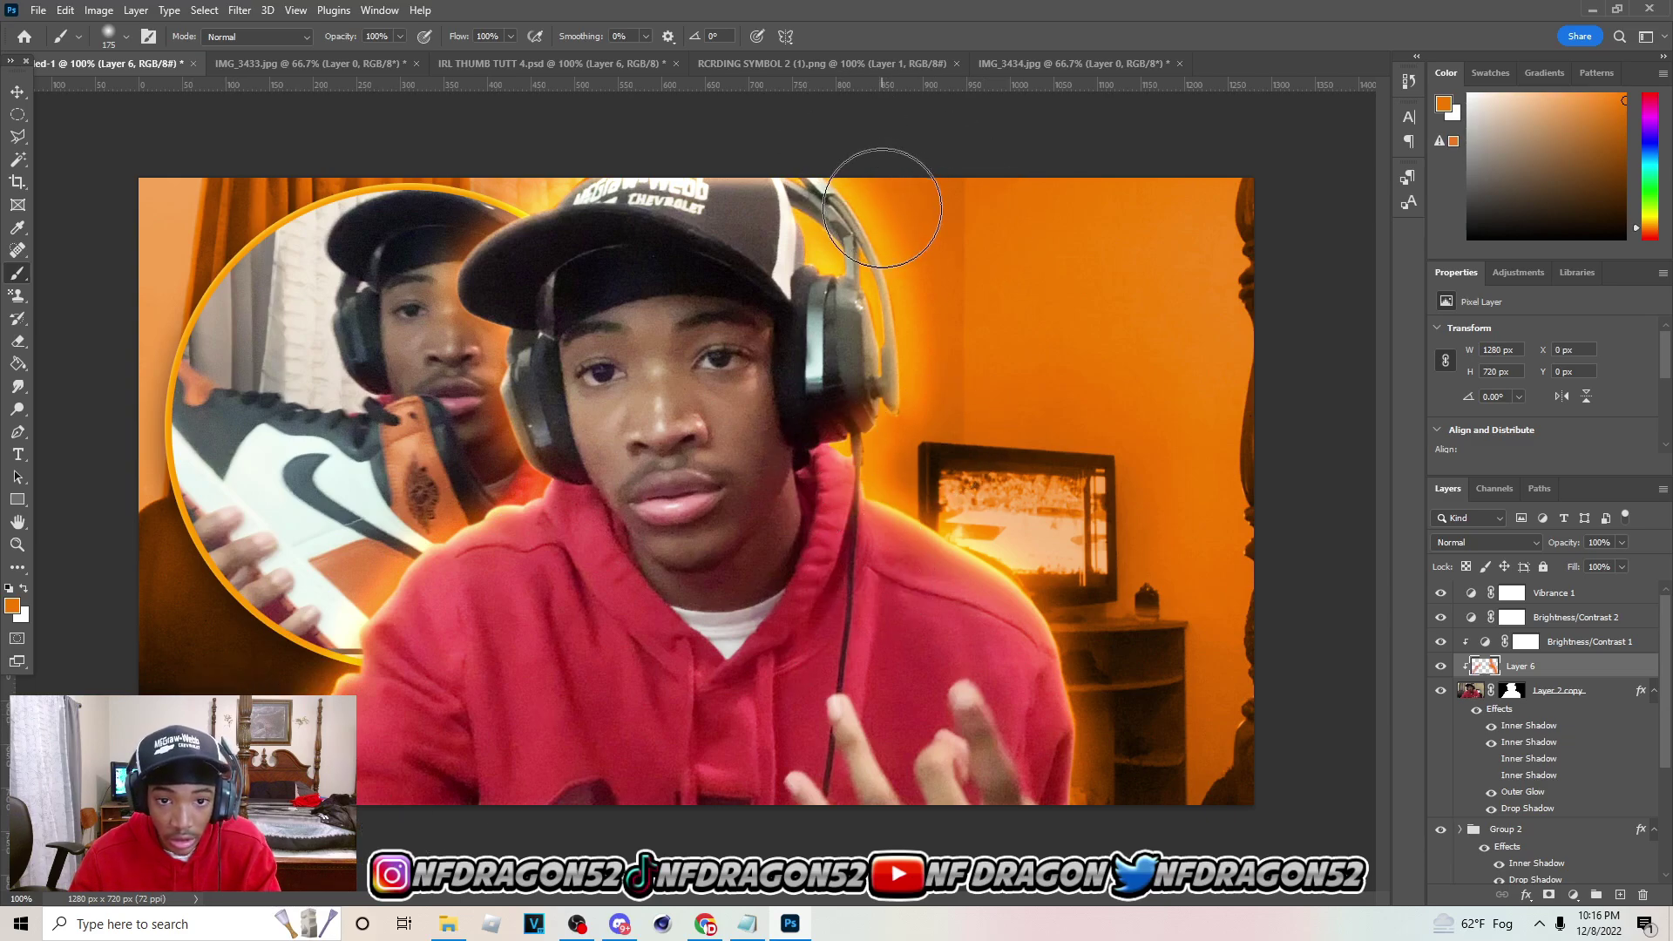
pyautogui.press('[')
pyautogui.press('[')
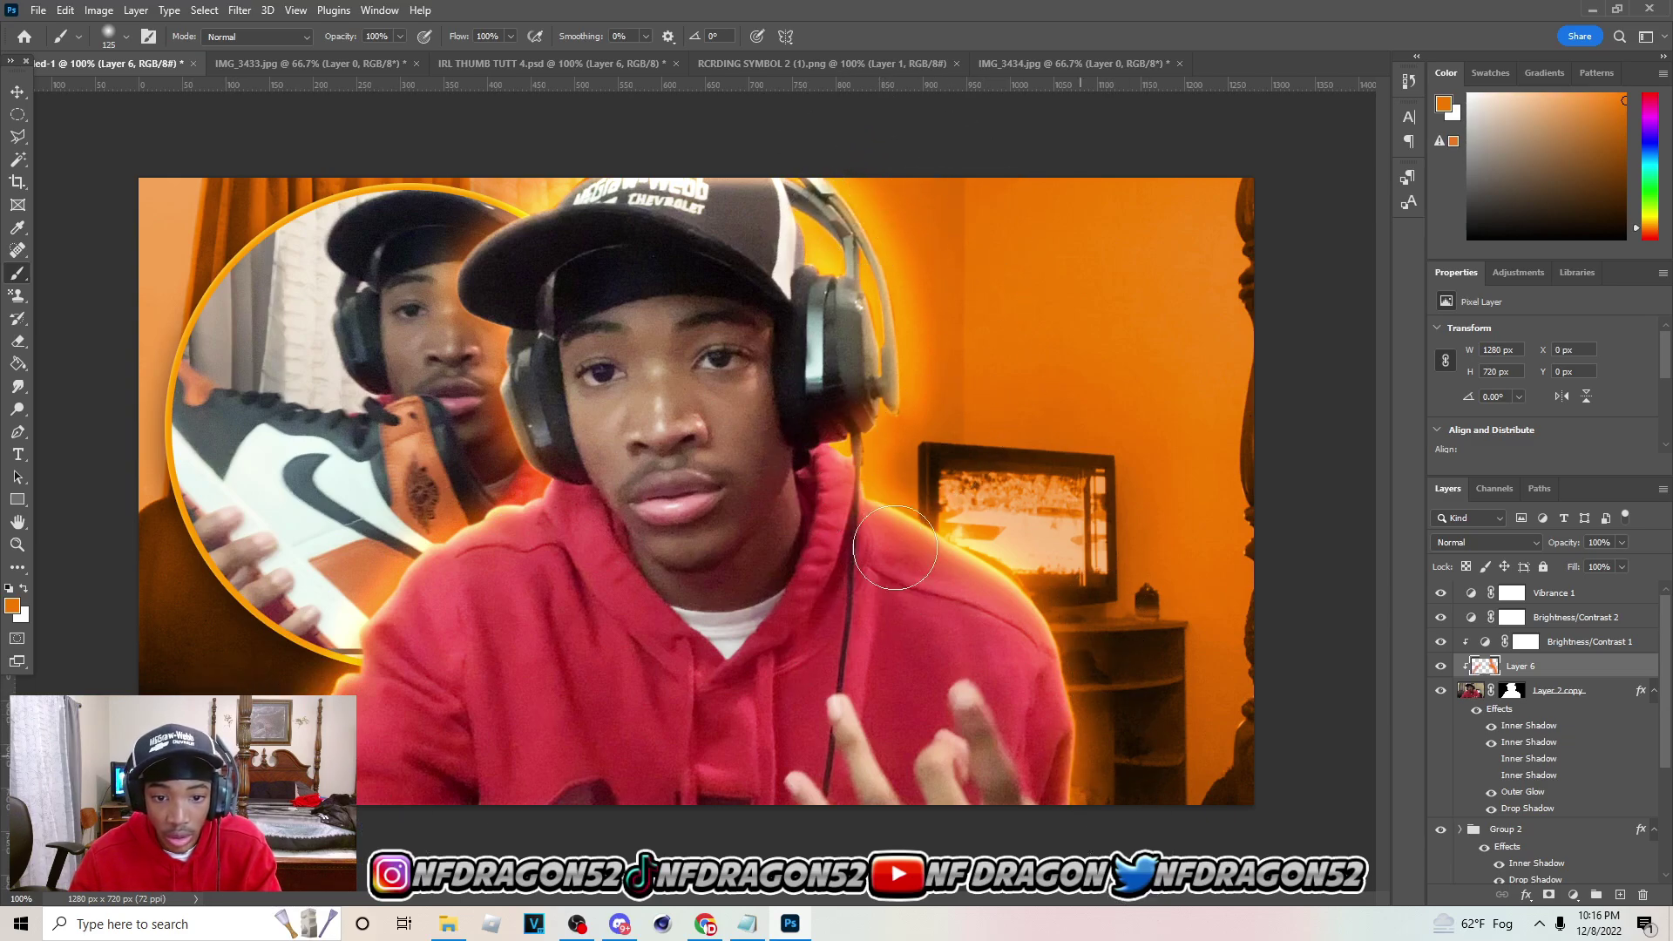
# Compare Linear Dodge (Add) with Screen on Layer 6, keep Screen and lower the layer's opacity to 43%
pyautogui.click(1492, 544)
pyautogui.click(1464, 649)
pyautogui.click(1540, 550)
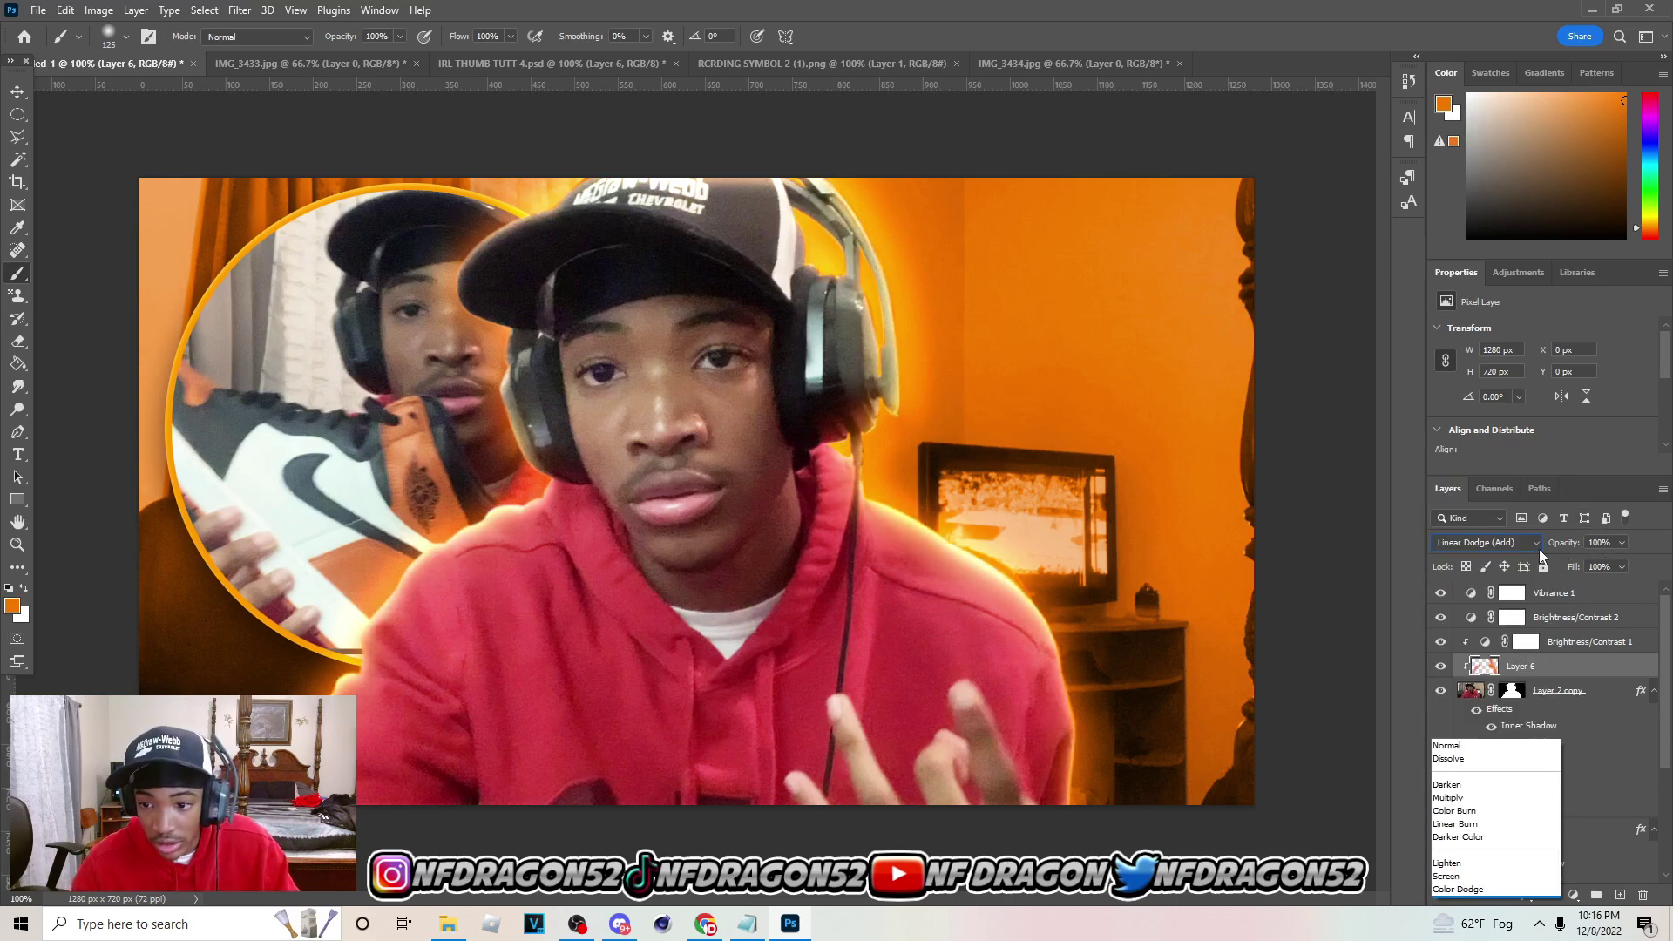
pyautogui.click(1512, 618)
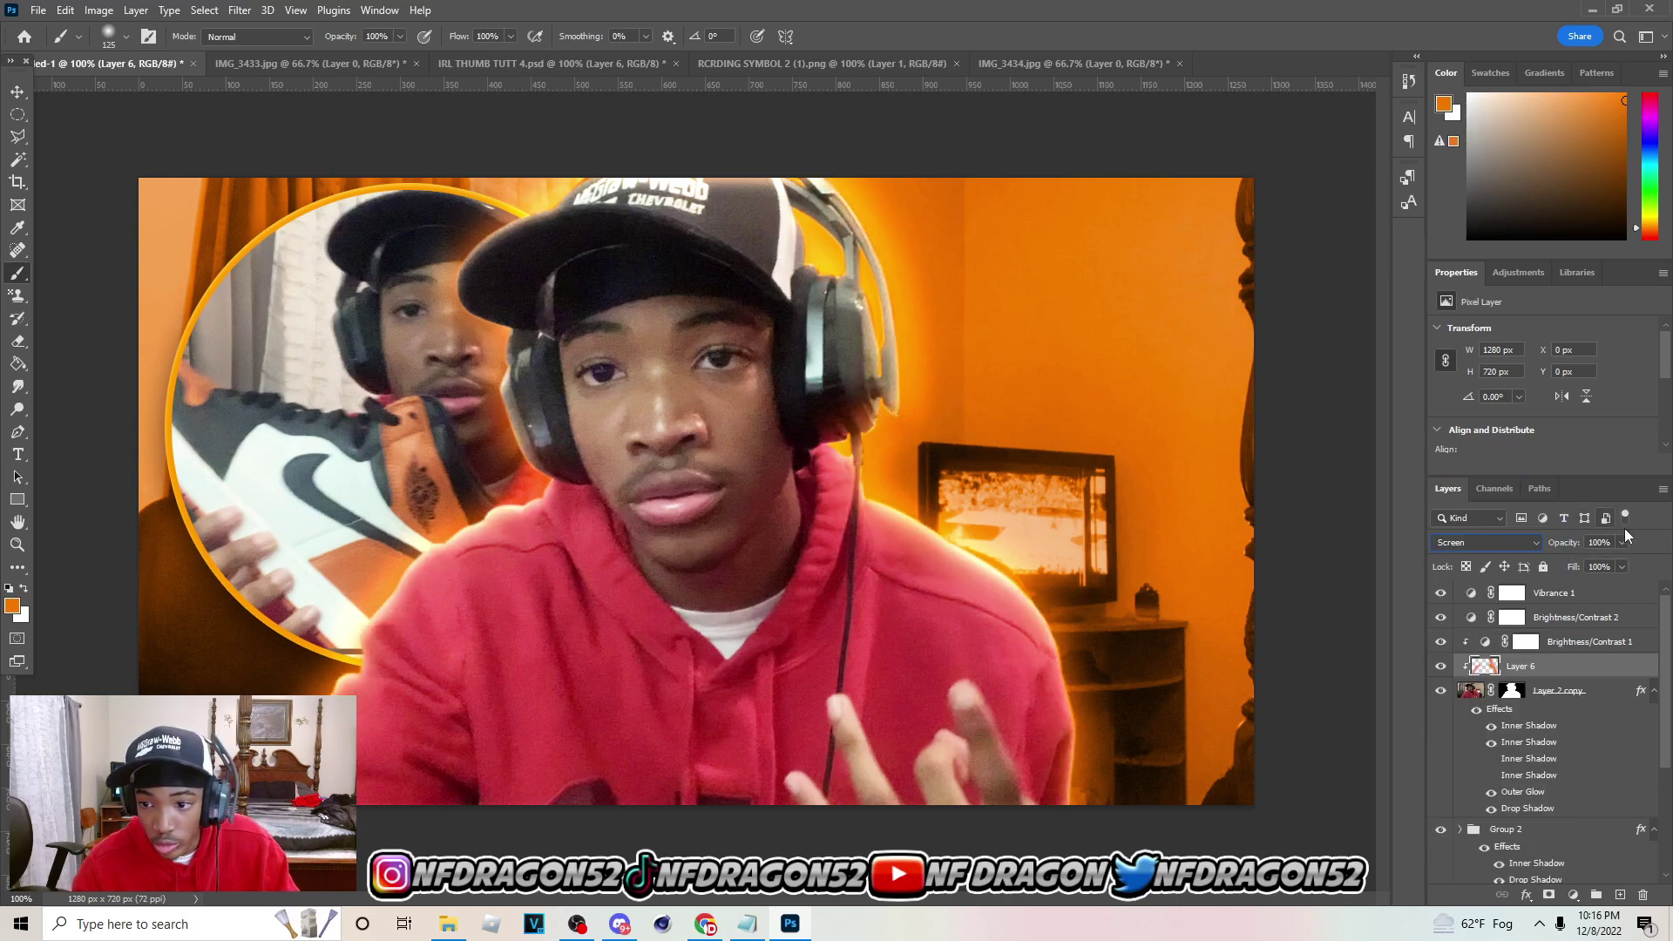
pyautogui.moveTo(1561, 567); pyautogui.dragTo(1563, 562)
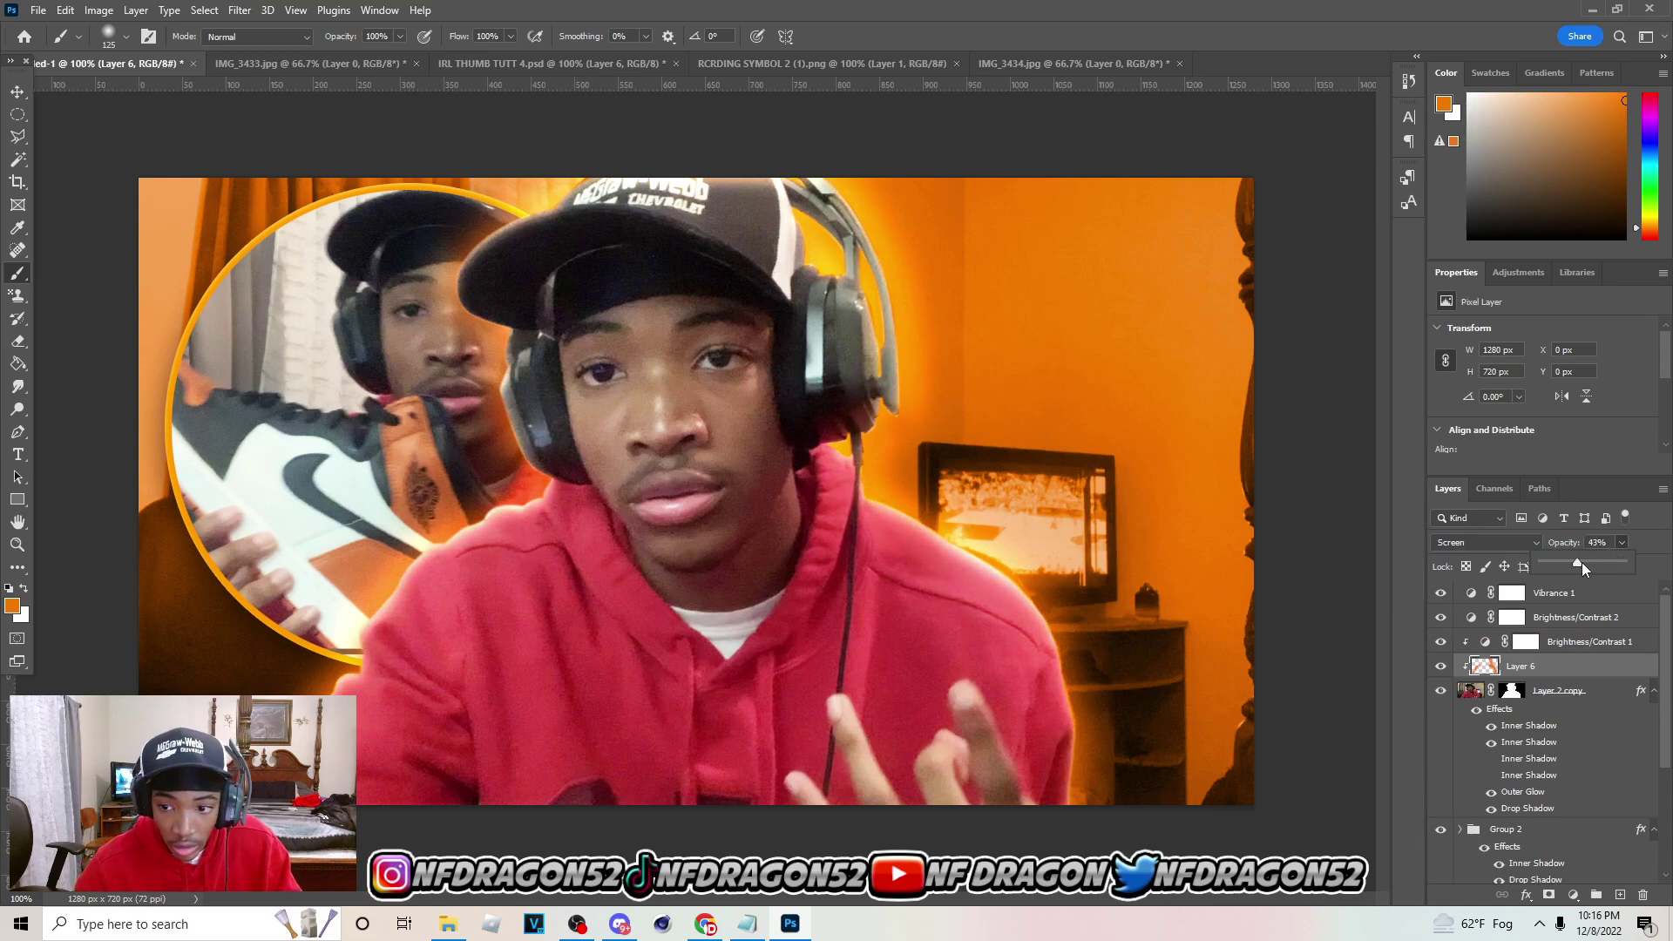
# Collapse the person layer's effects and create a new layer directly above Hue/Saturation 3
pyautogui.click(1526, 643)
pyautogui.click(1654, 691)
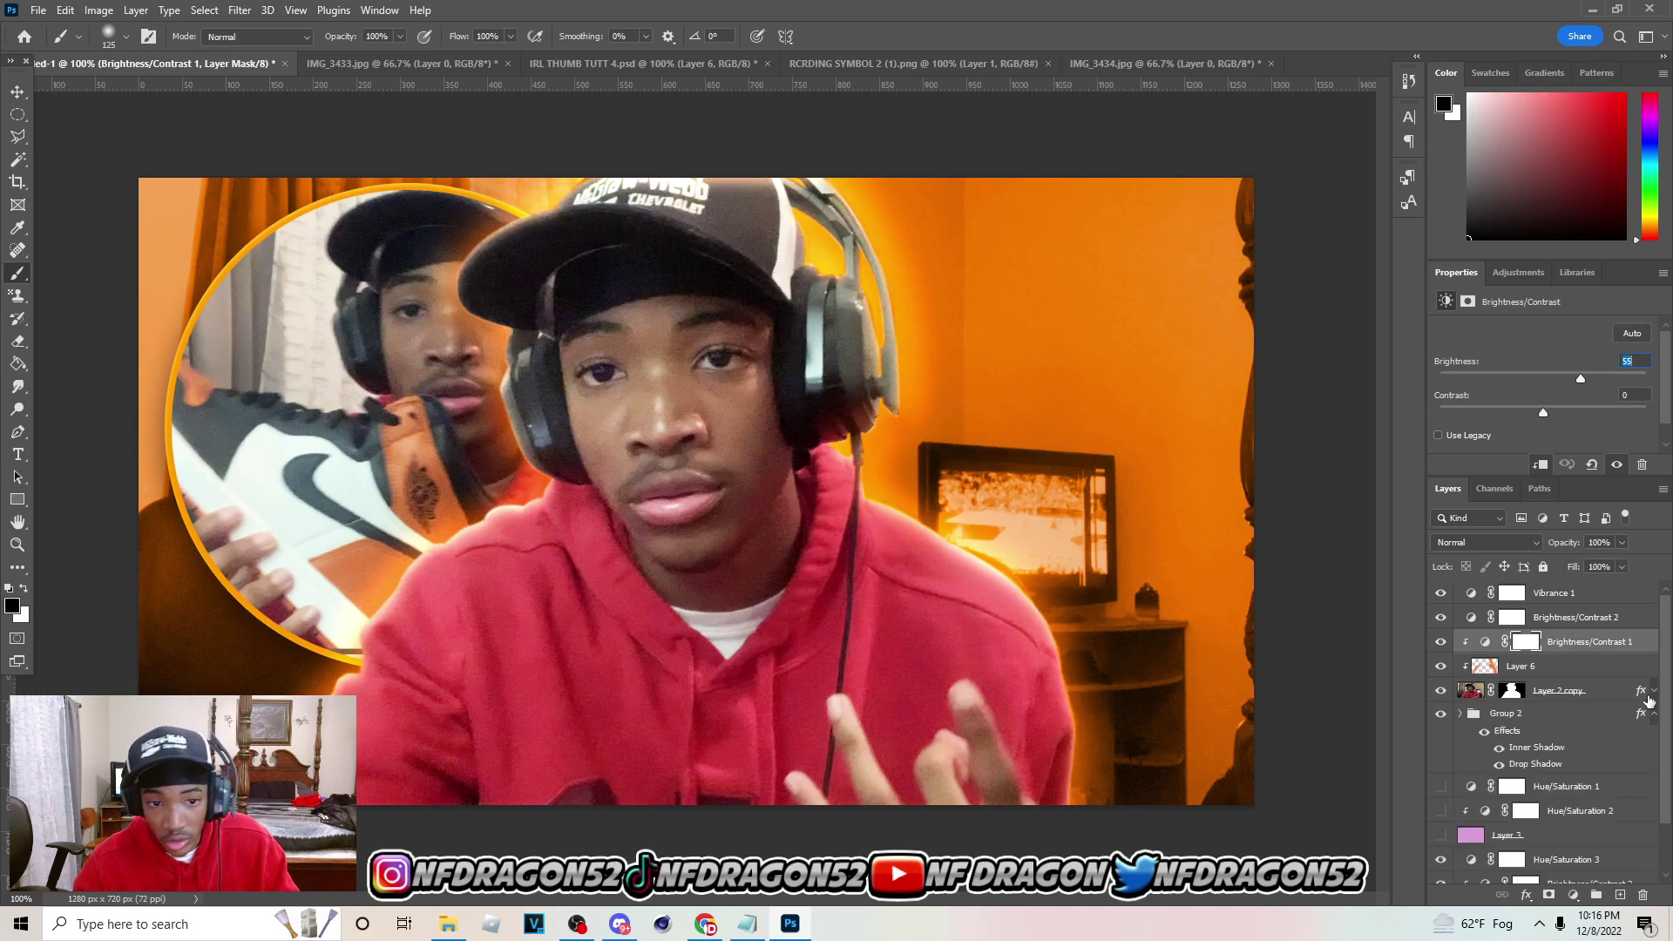
pyautogui.scroll(-2, 1545, 743)
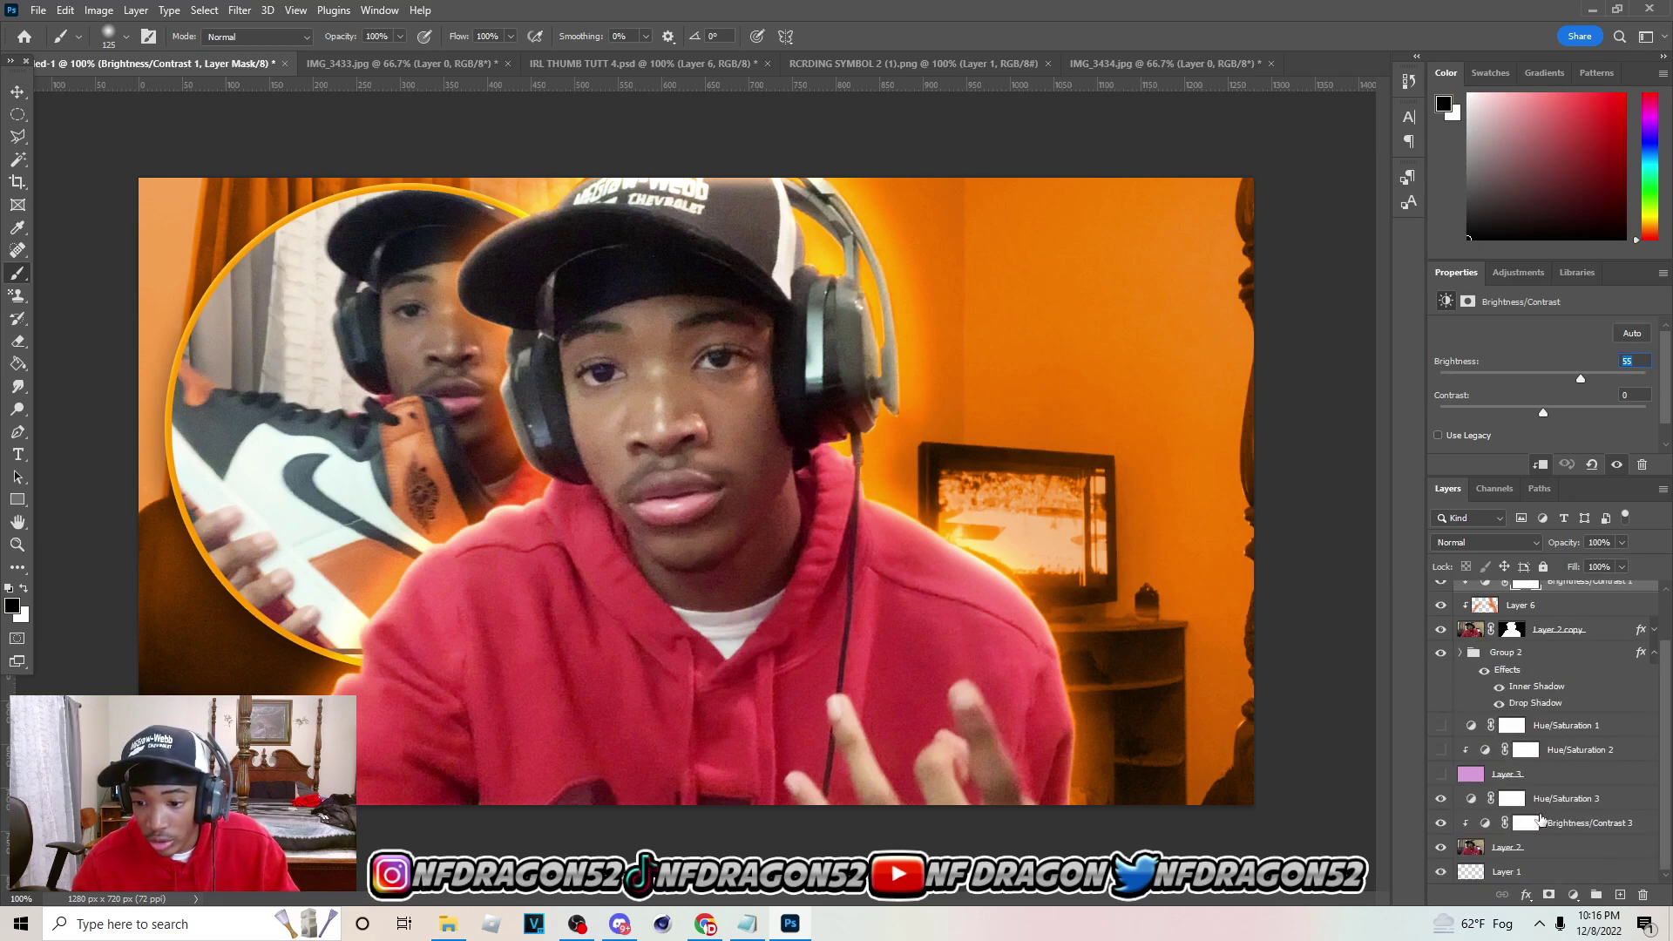
pyautogui.click(1547, 807)
pyautogui.click(1621, 896)
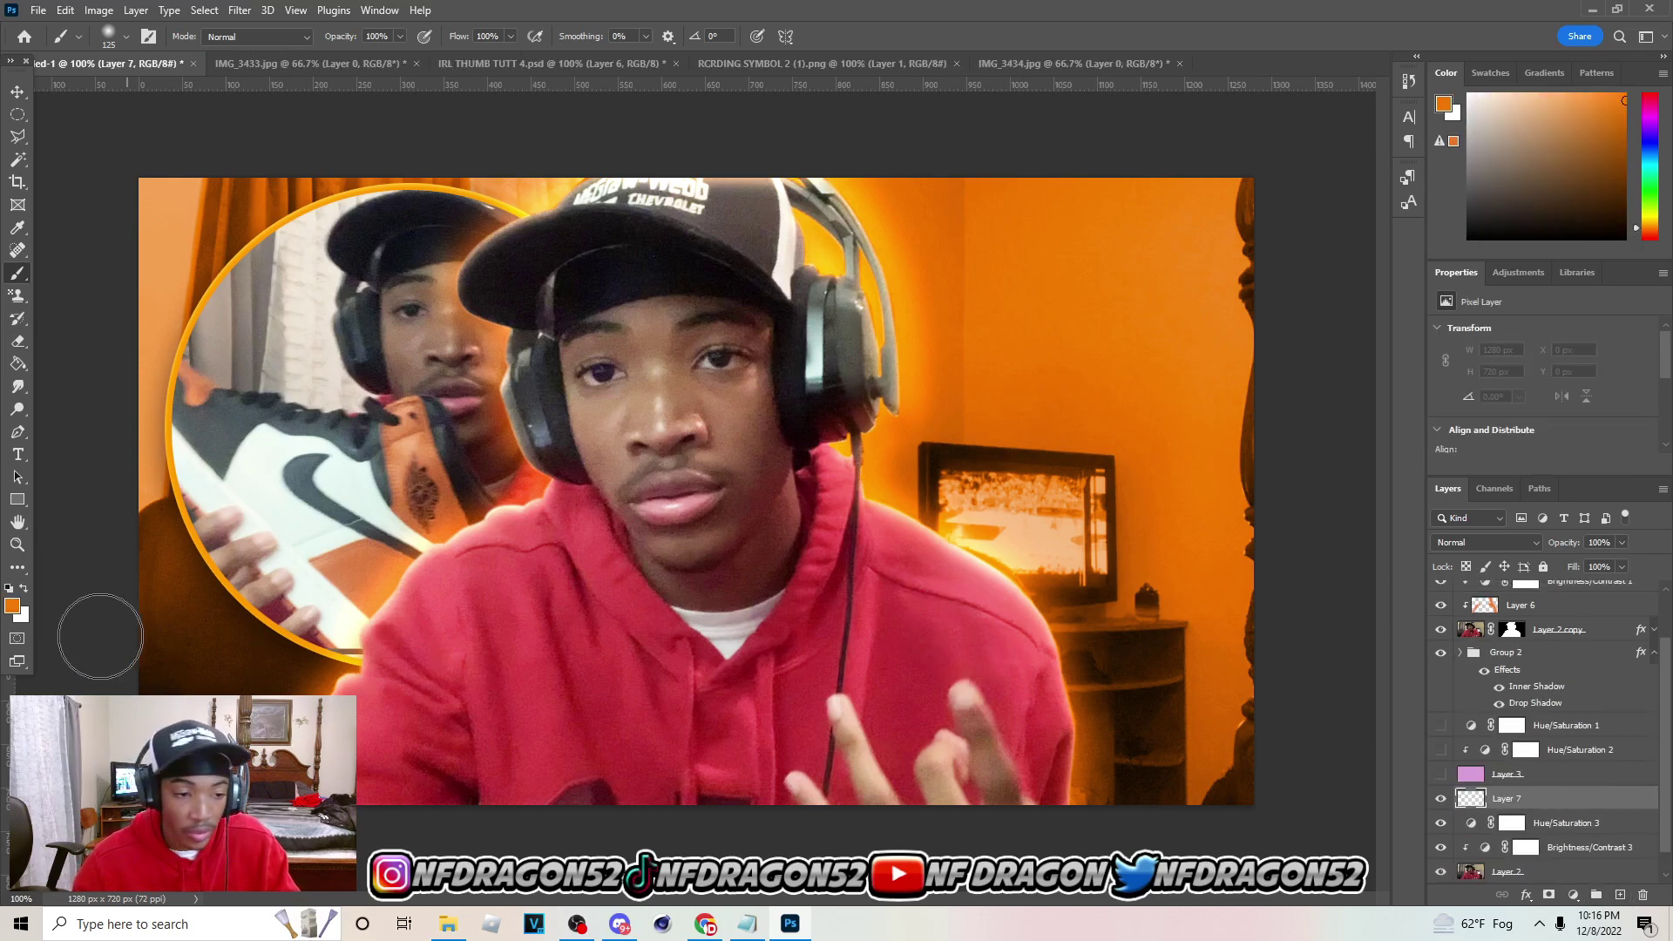
# Paint a soft white glow behind the person on Layer 7 with a 600 px brush
pyautogui.click(24, 590)
pyautogui.press(']')
pyautogui.press(']')
pyautogui.press(']')
pyautogui.press(']')
pyautogui.press(']')
pyautogui.press(']')
pyautogui.press(']')
pyautogui.click(833, 639)
pyautogui.click(748, 586)
pyautogui.click(674, 564)
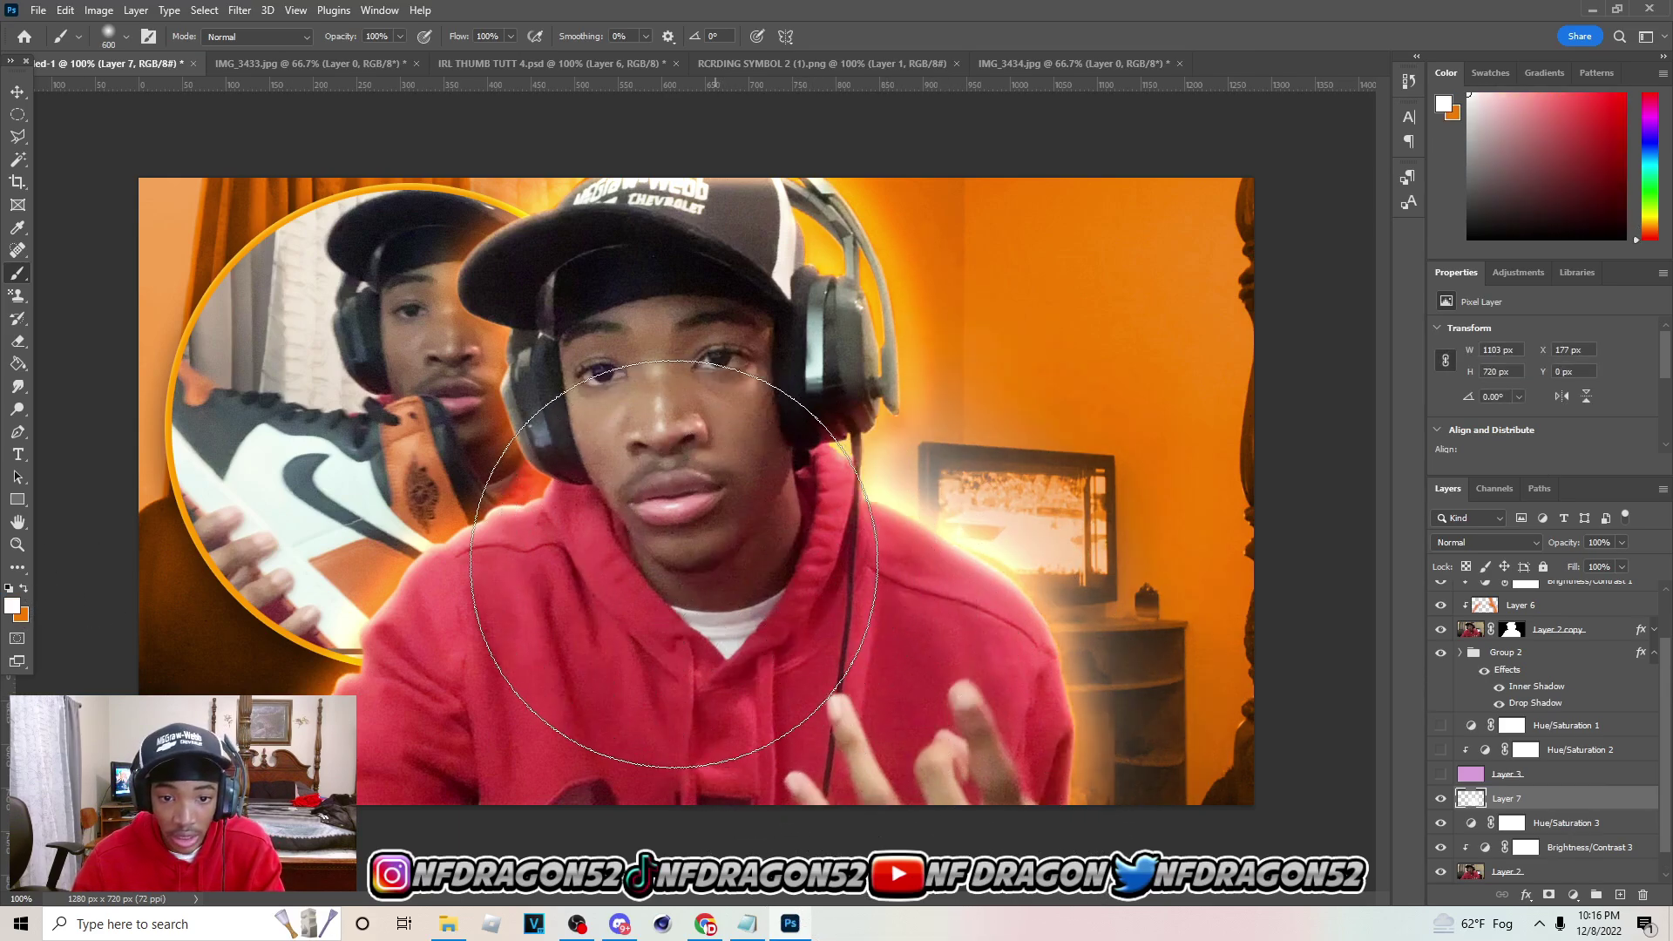
pyautogui.click(465, 801)
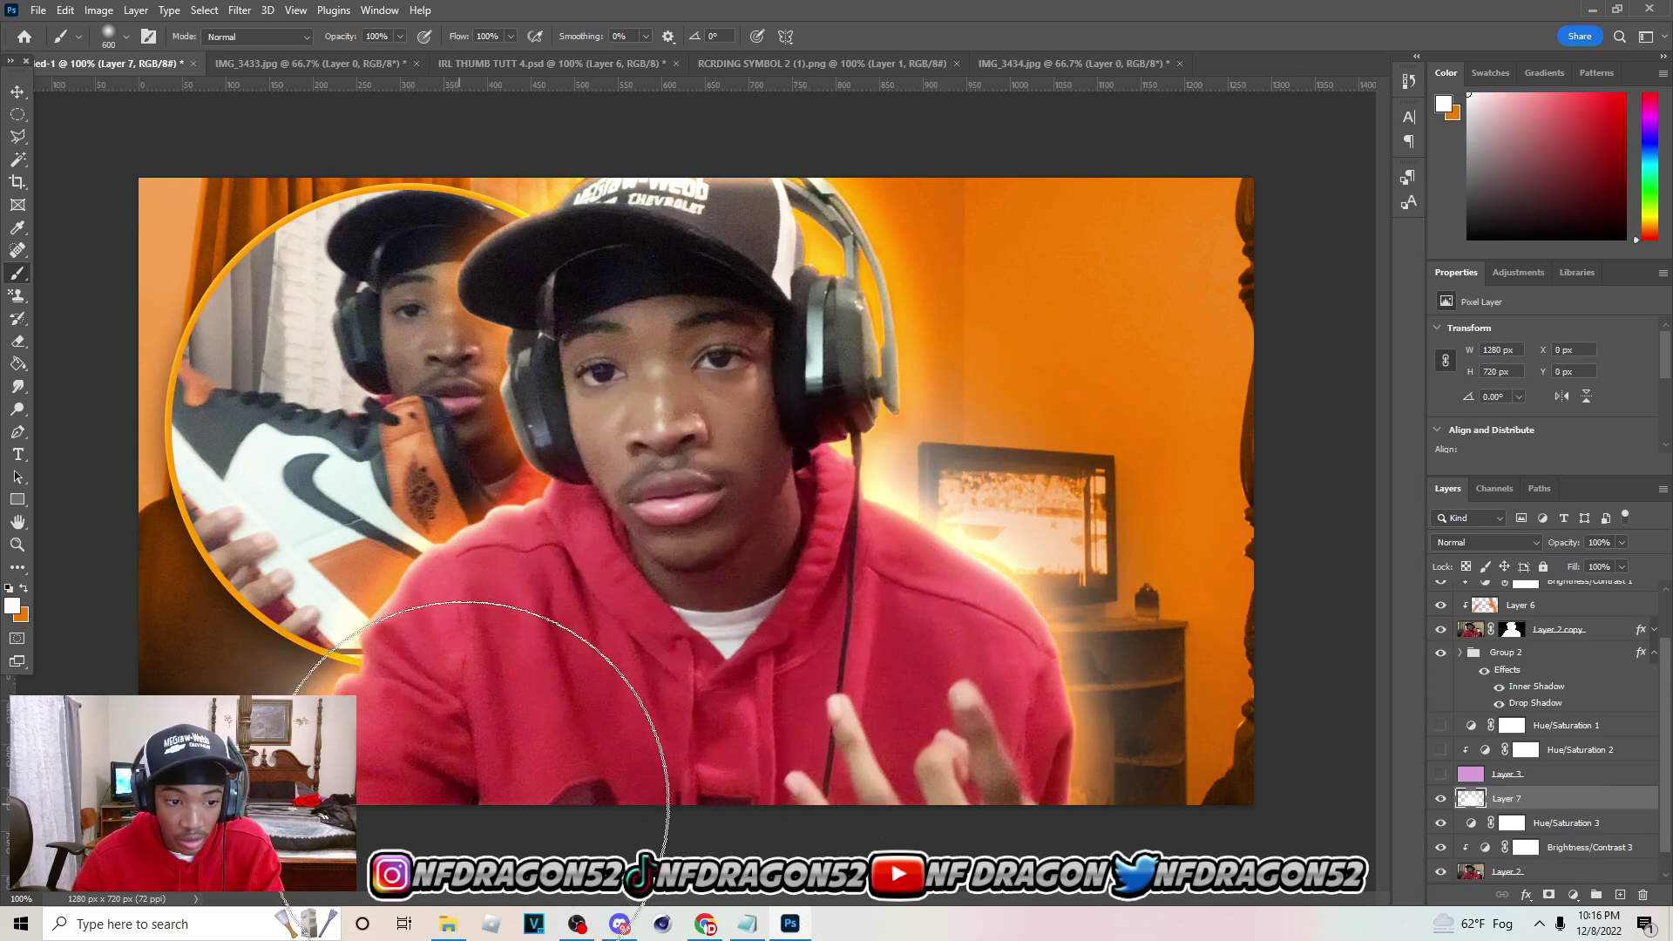
# Set Layer 7's blend mode to Overlay and its opacity to 18%
pyautogui.click(1465, 544)
pyautogui.click(1461, 688)
pyautogui.moveTo(1624, 546); pyautogui.dragTo(1560, 566)
# Duplicate the white glow layer and set the copy to Screen at 26% opacity
pyautogui.hotkey('ctrl', 'j')
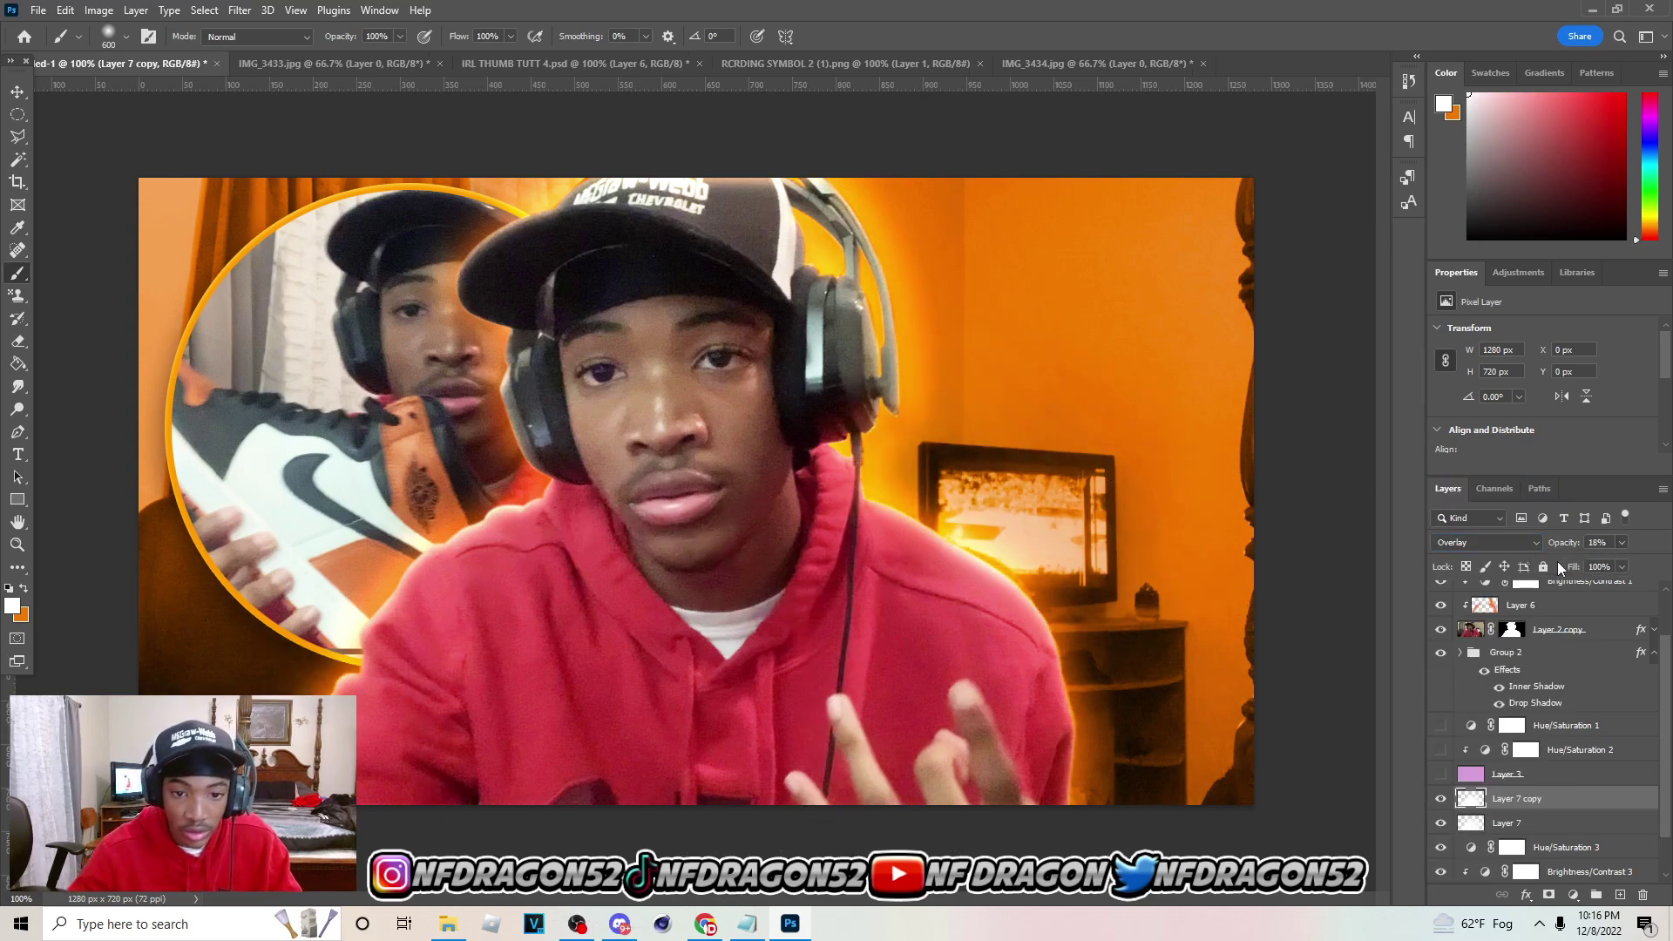
pyautogui.click(1450, 545)
pyautogui.click(1463, 618)
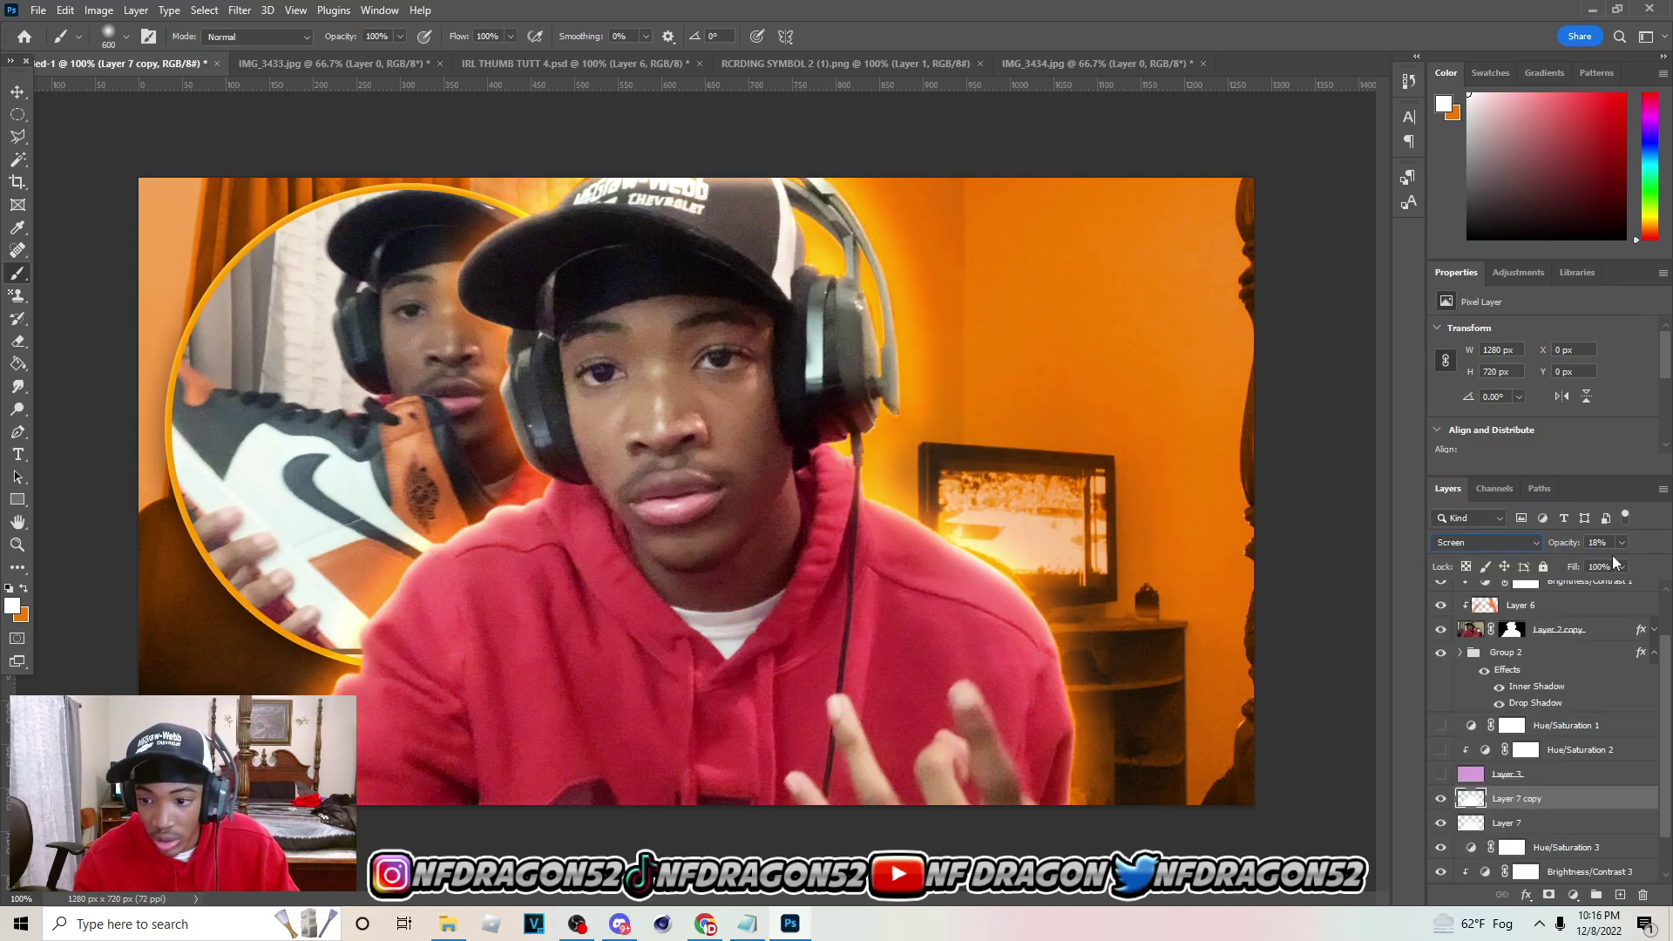
pyautogui.click(1603, 564)
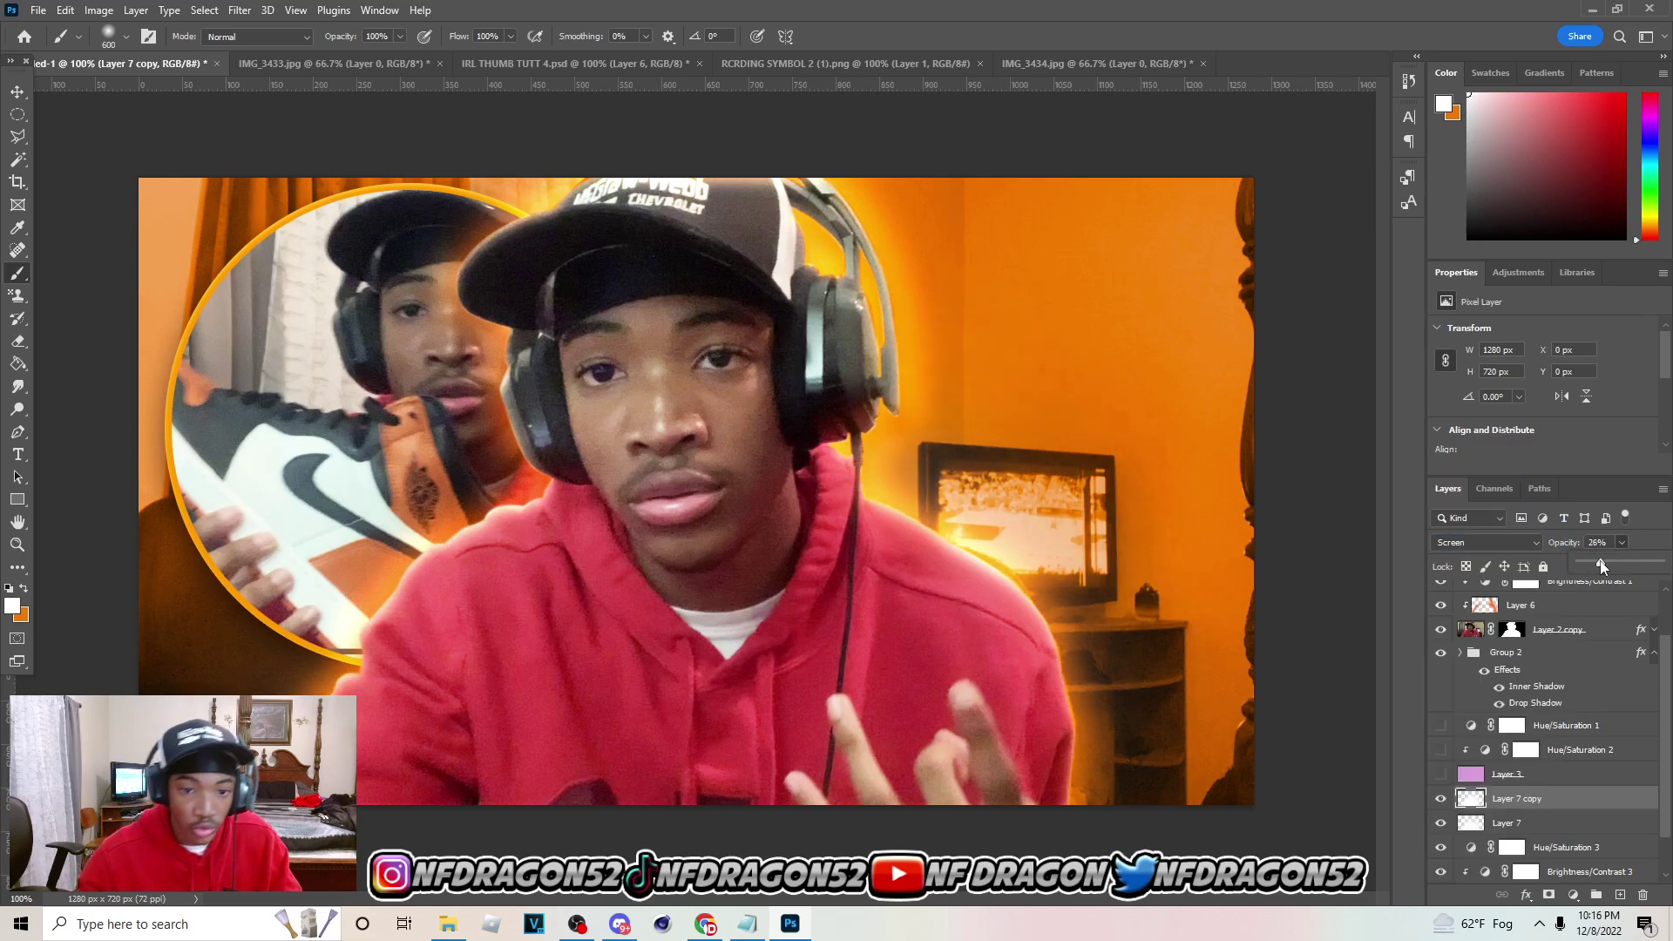
# Make a second glow copy, Layer 7 copy 2, and set it to Linear Dodge (Add) at 7% opacity
pyautogui.click(1486, 542)
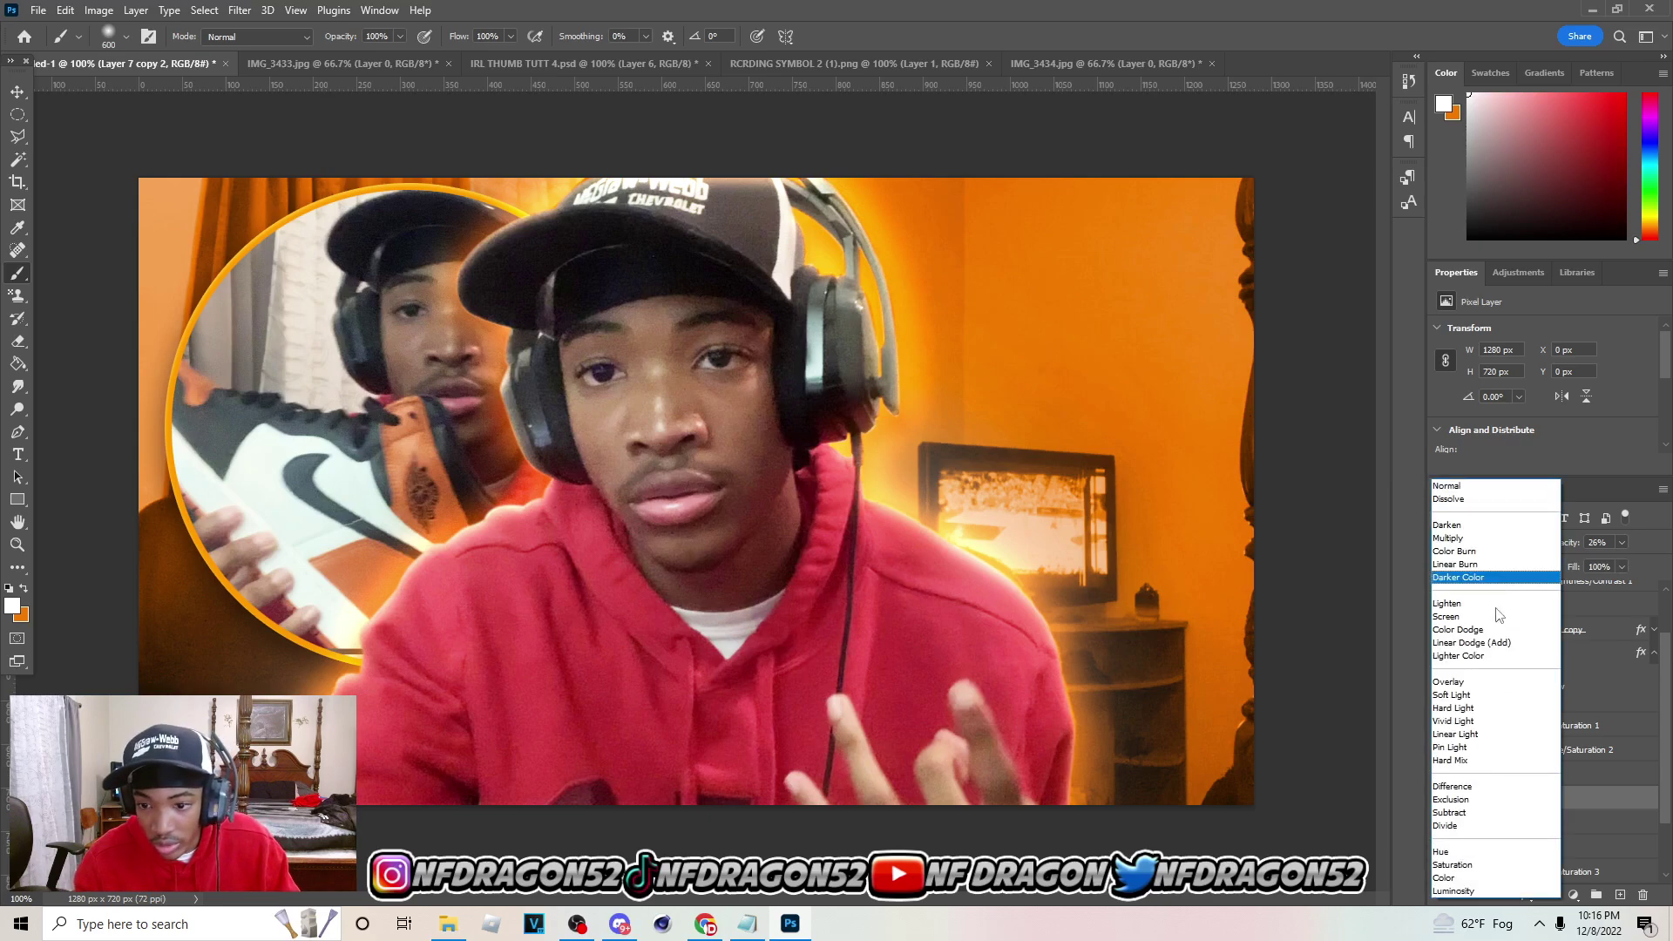
pyautogui.click(1481, 642)
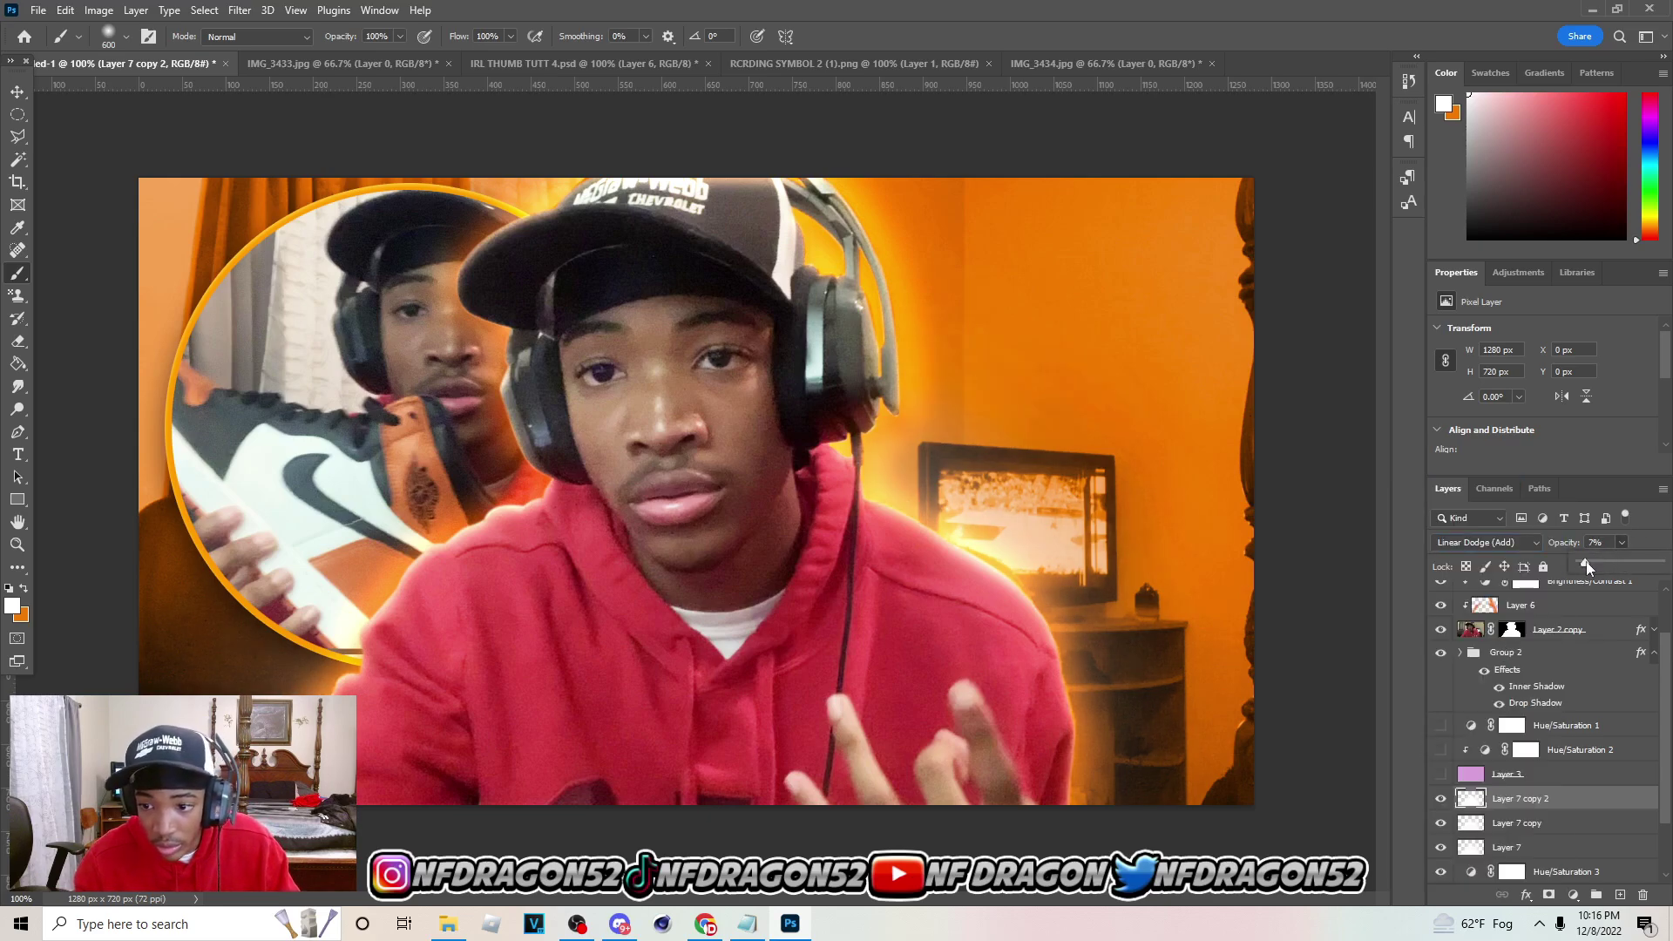
pyautogui.moveTo(1586, 567); pyautogui.dragTo(1588, 566)
# Lower the opacity of Layer 7 copy to 11% and switch to the Move tool
pyautogui.click(1563, 823)
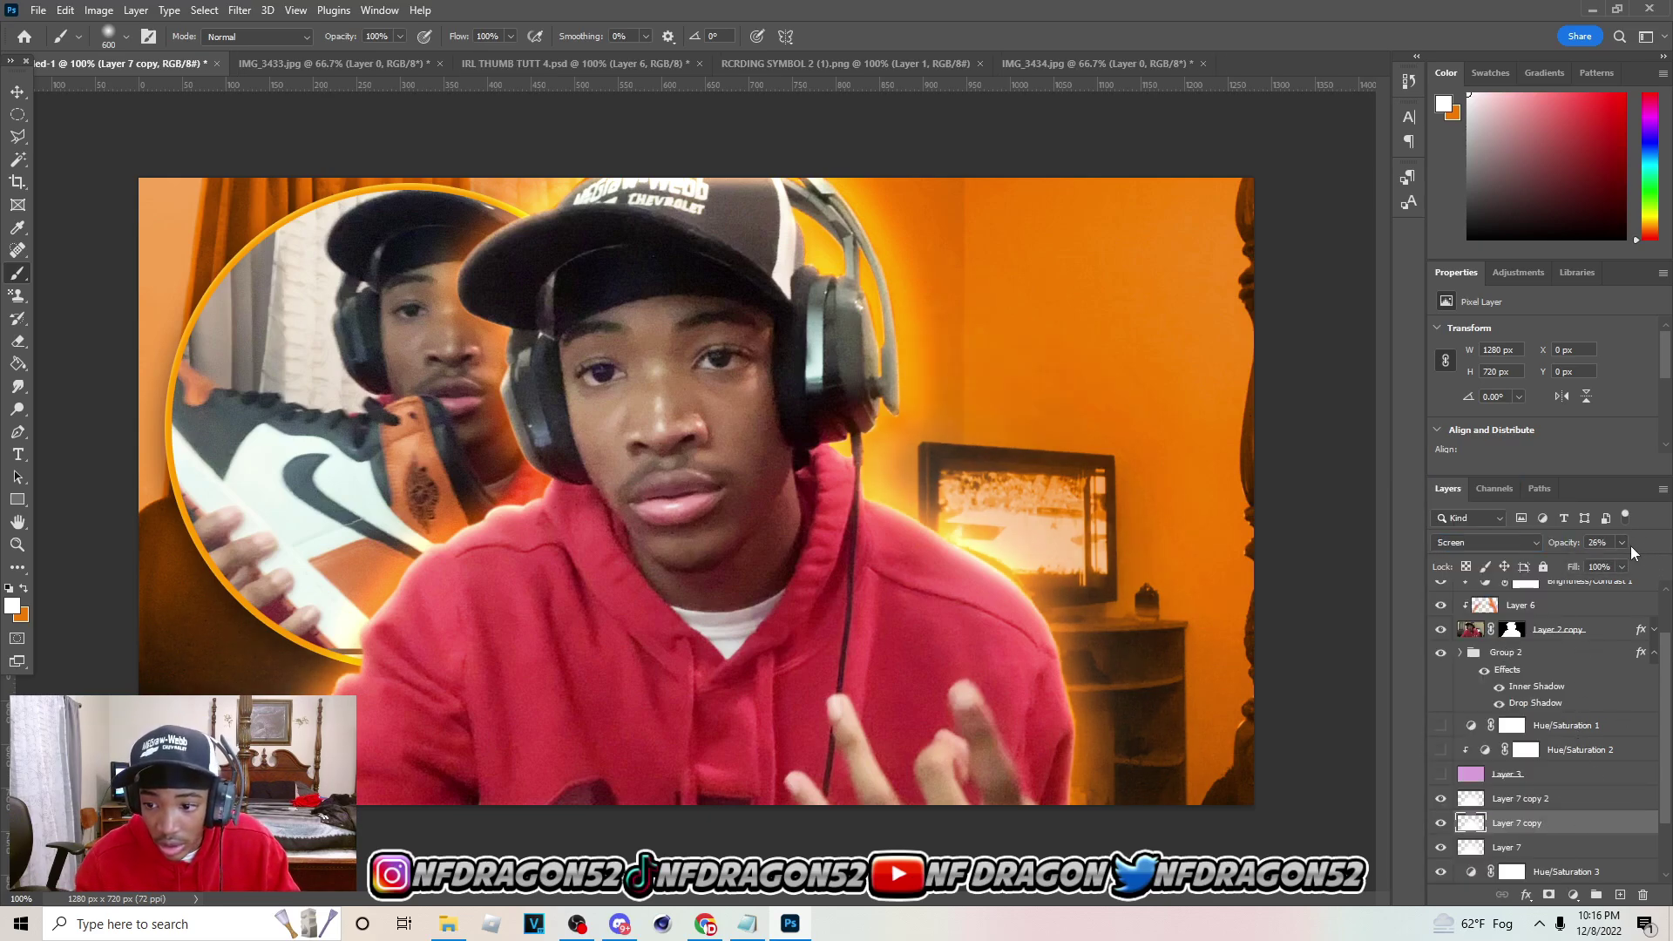
pyautogui.moveTo(1587, 562); pyautogui.dragTo(1590, 562)
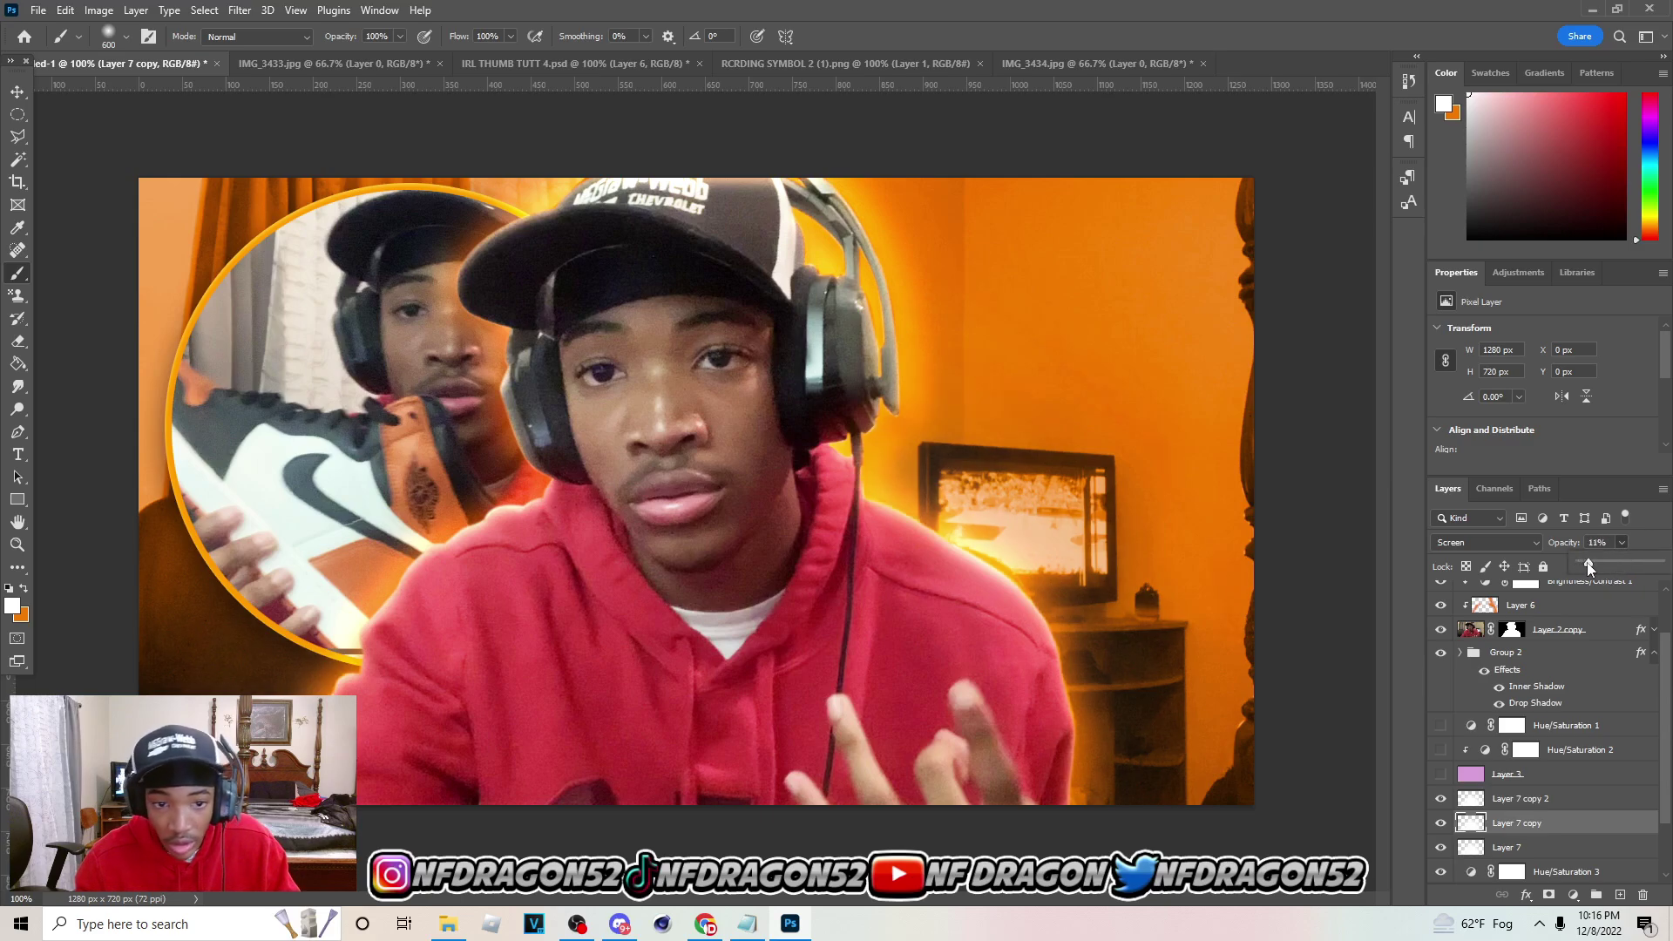
pyautogui.press('v')
# Create a new empty layer directly above Layer 7 copy 2
pyautogui.scroll(-3, 1508, 776)
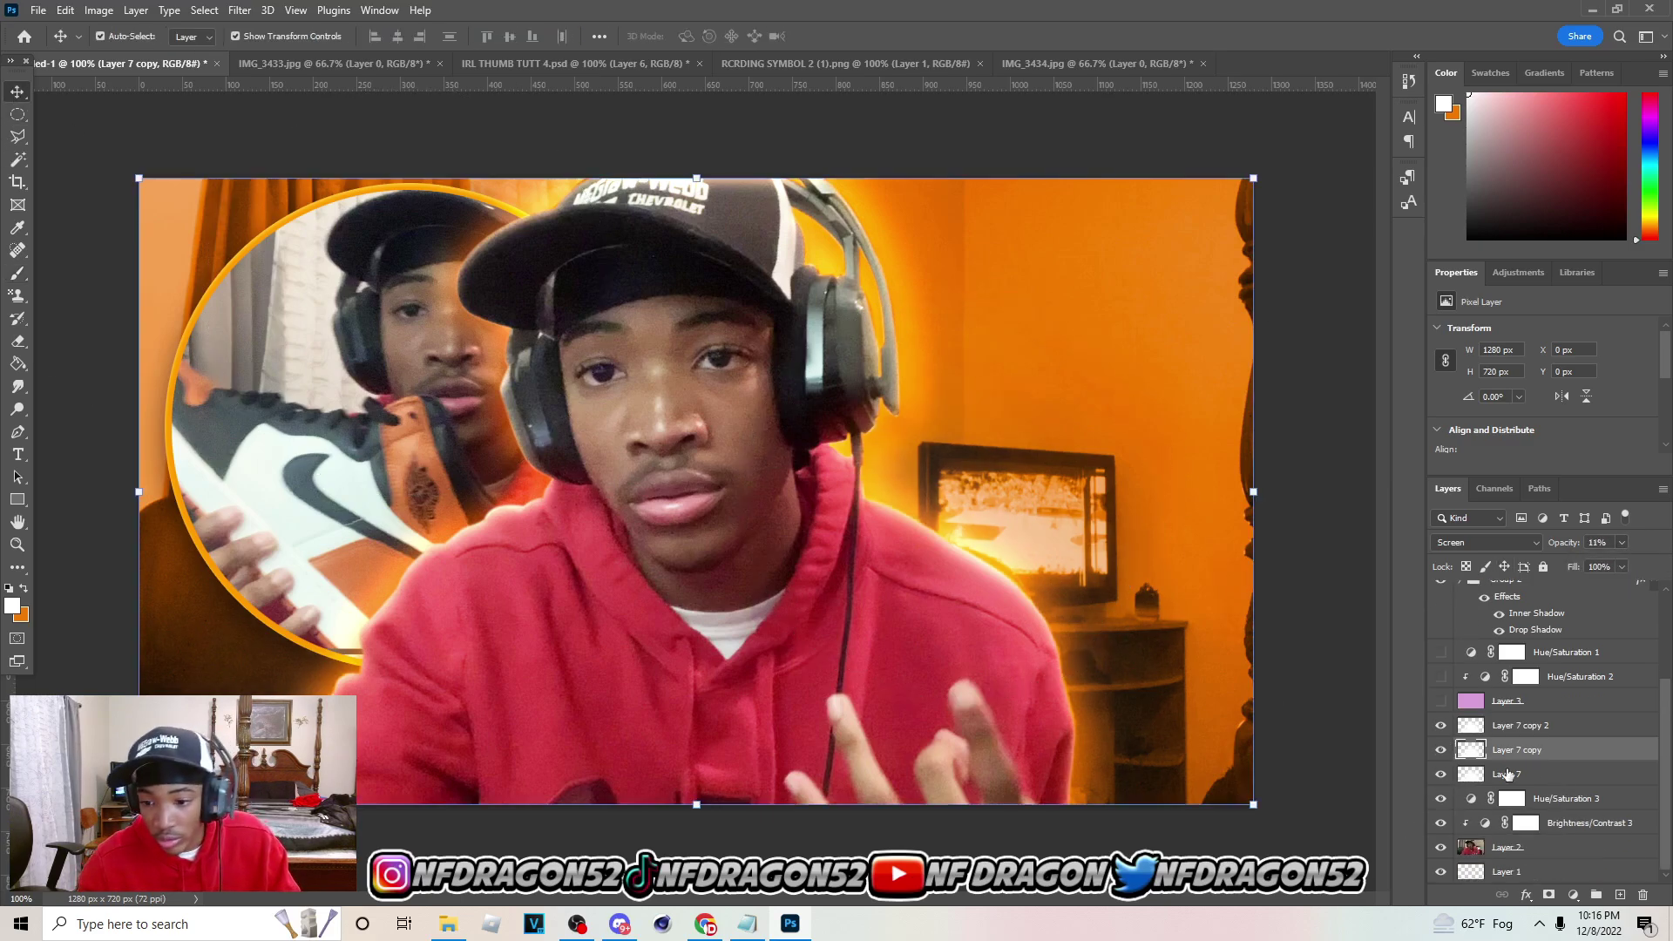
pyautogui.click(1555, 706)
pyautogui.click(1552, 732)
pyautogui.click(1620, 895)
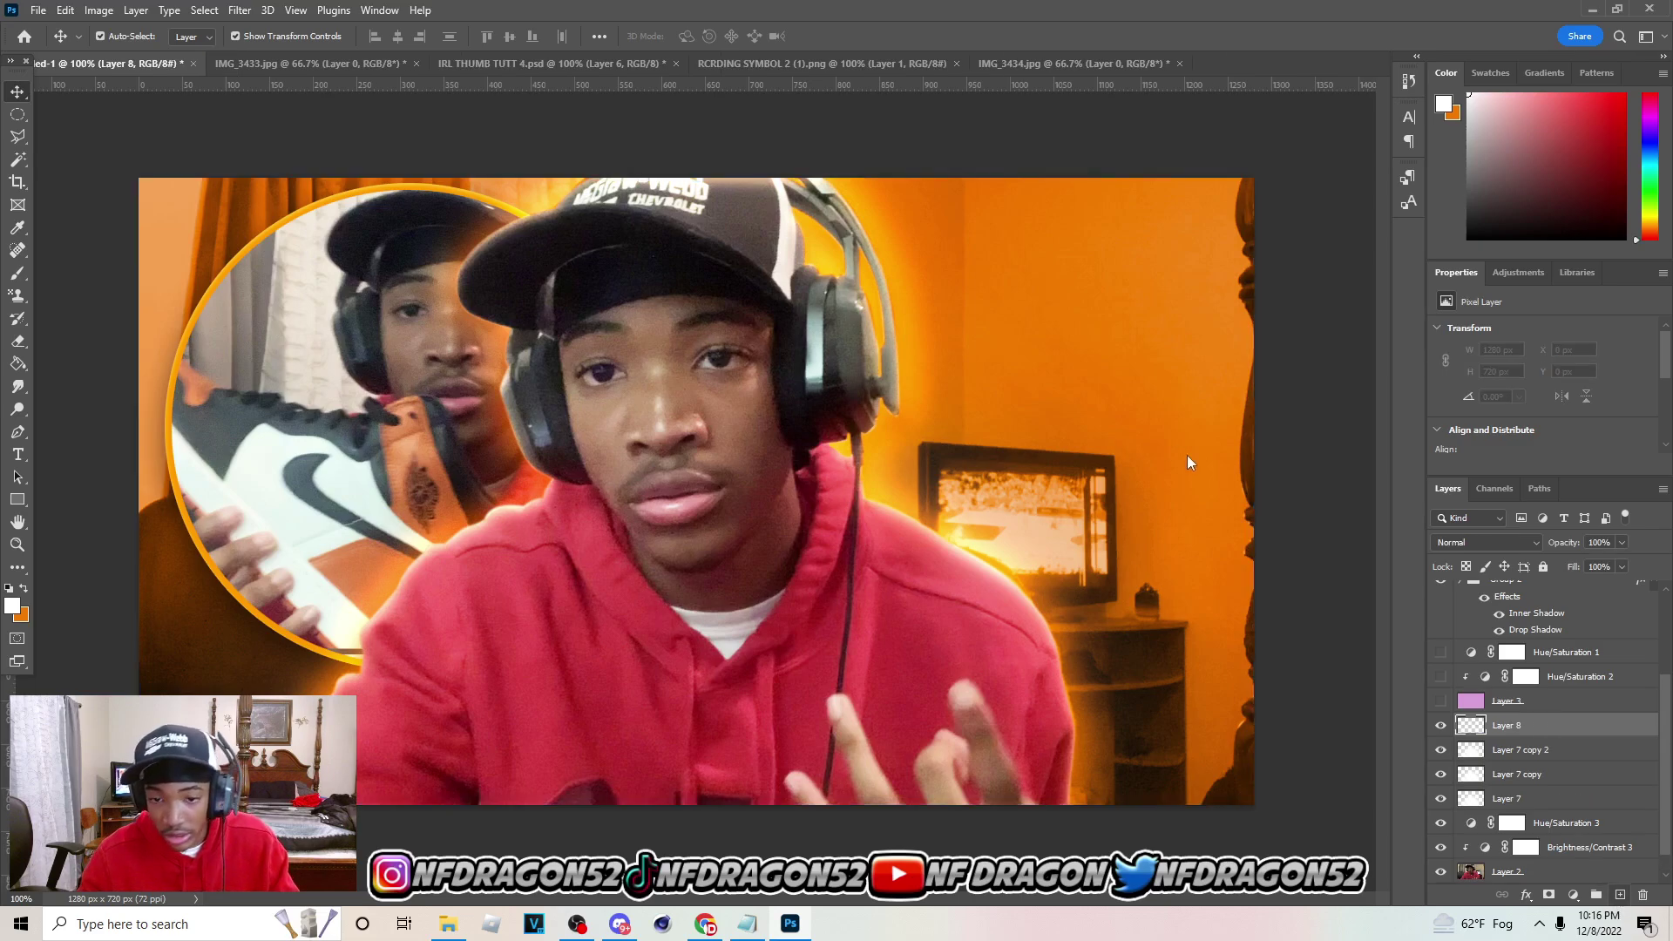
# Create a new layer above Brightness/Contrast 1 and fill it with orange sampled from the wall beside the headphones
pyautogui.press('g')
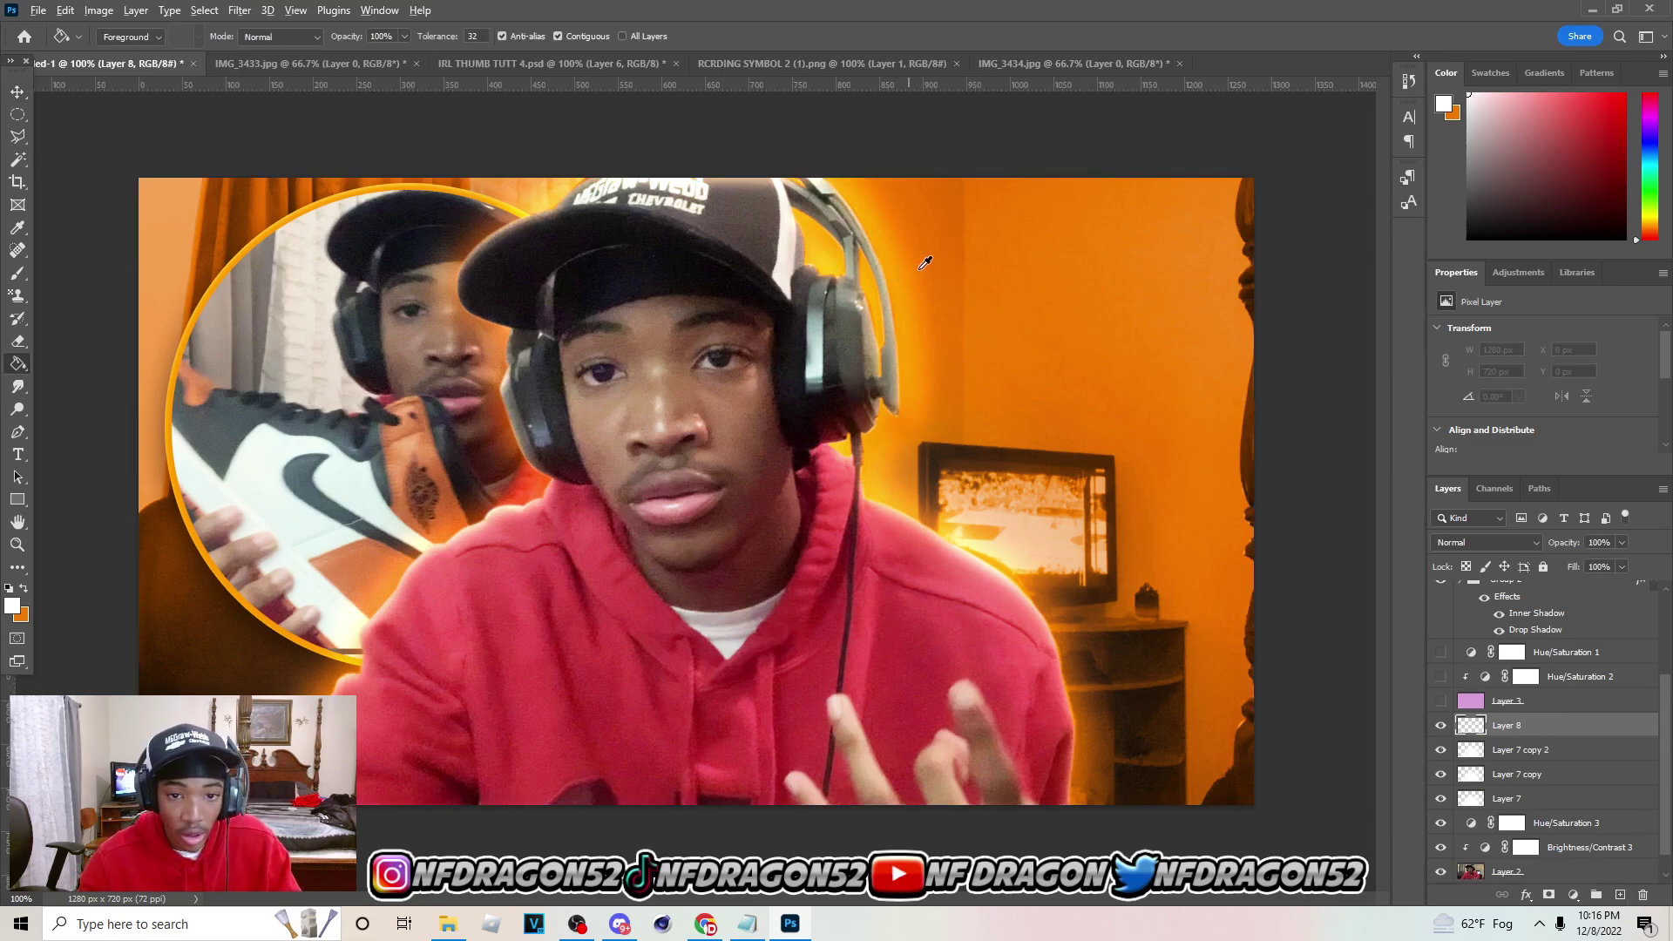
pyautogui.keyDown('alt'); pyautogui.click(921, 268); pyautogui.keyUp('alt')
pyautogui.scroll(3, 1510, 708)
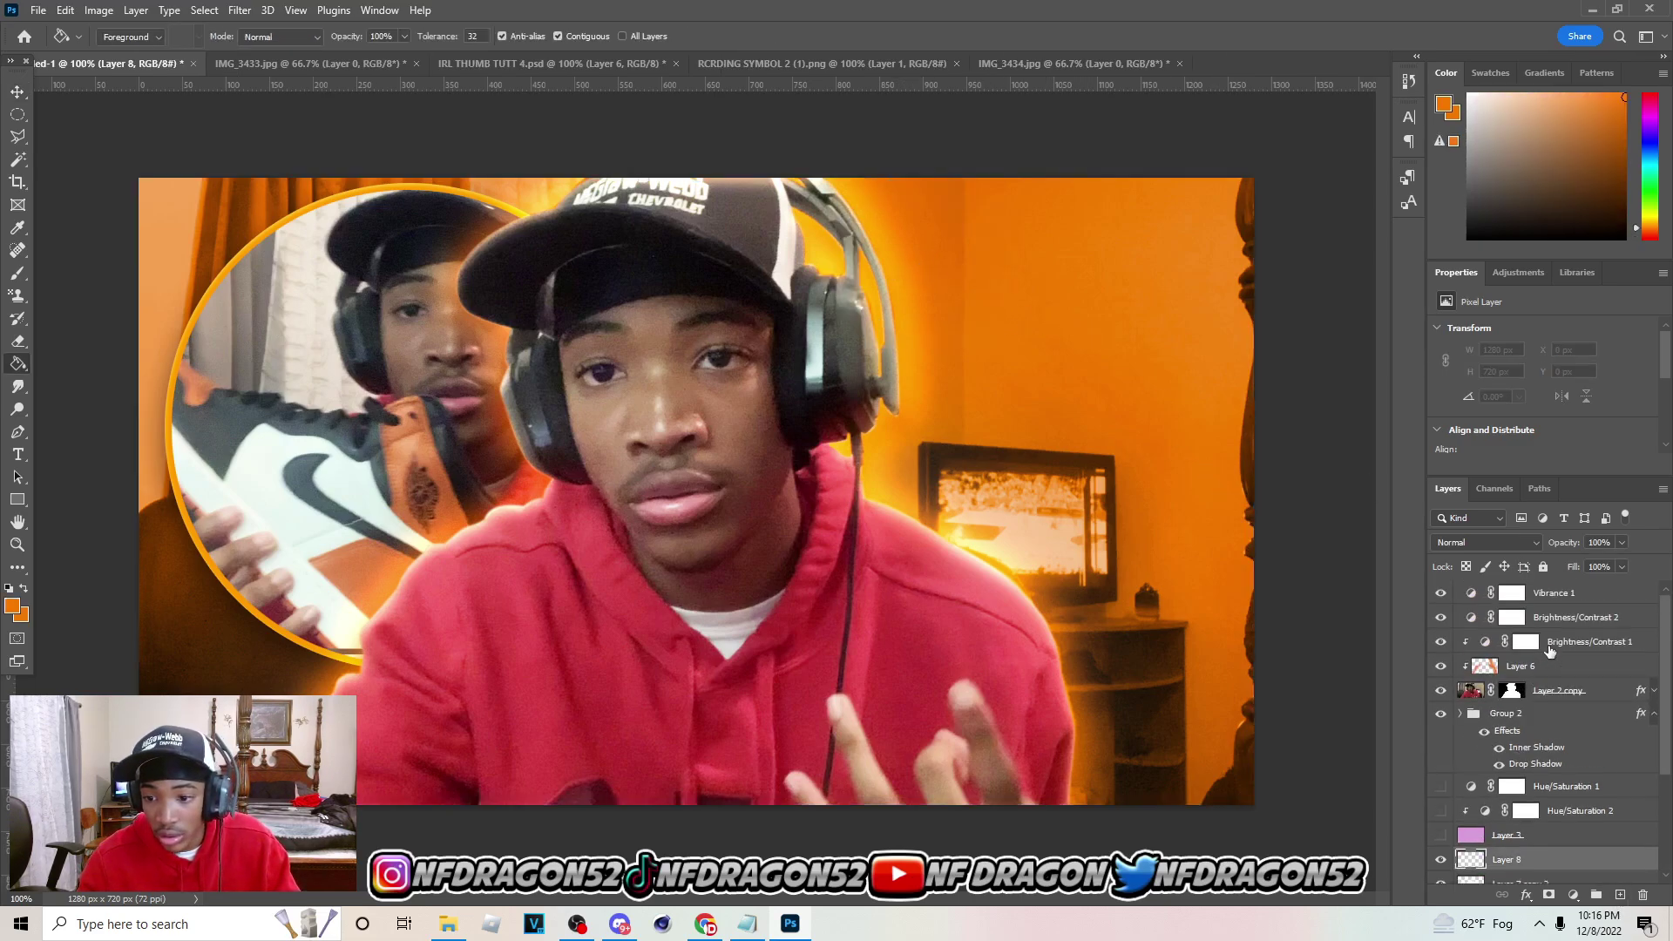
pyautogui.click(1550, 649)
pyautogui.click(1618, 894)
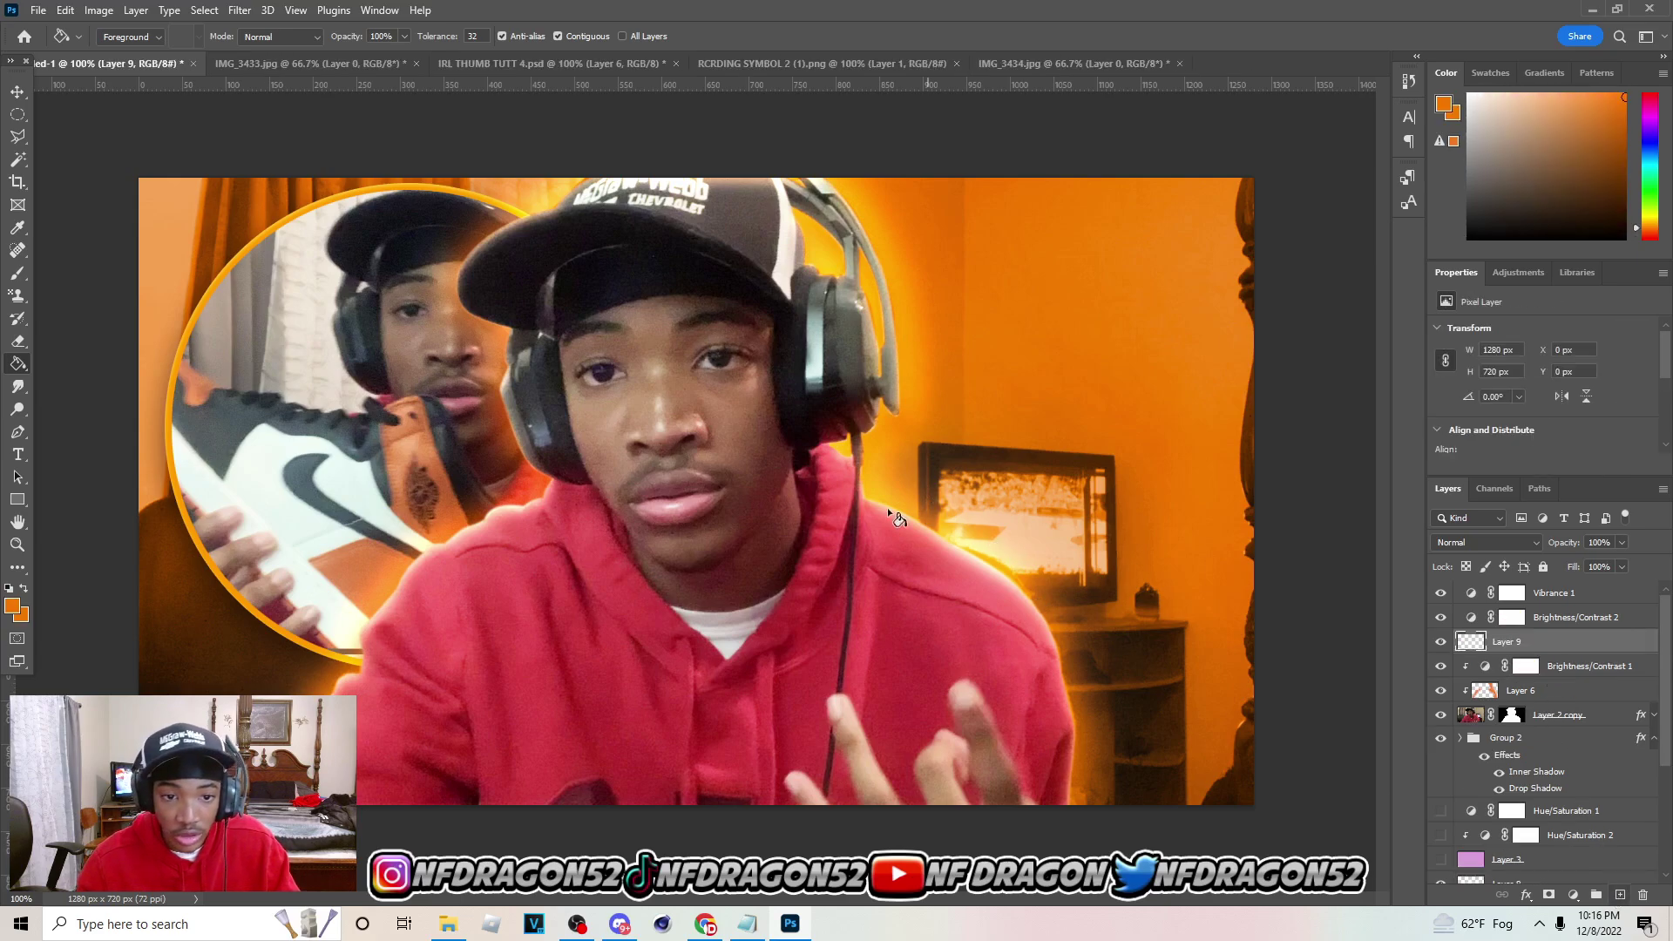
pyautogui.click(948, 532)
# Set the orange fill layer, Layer 9, to the Color blend mode at 10% opacity
pyautogui.click(19, 91)
pyautogui.click(1514, 544)
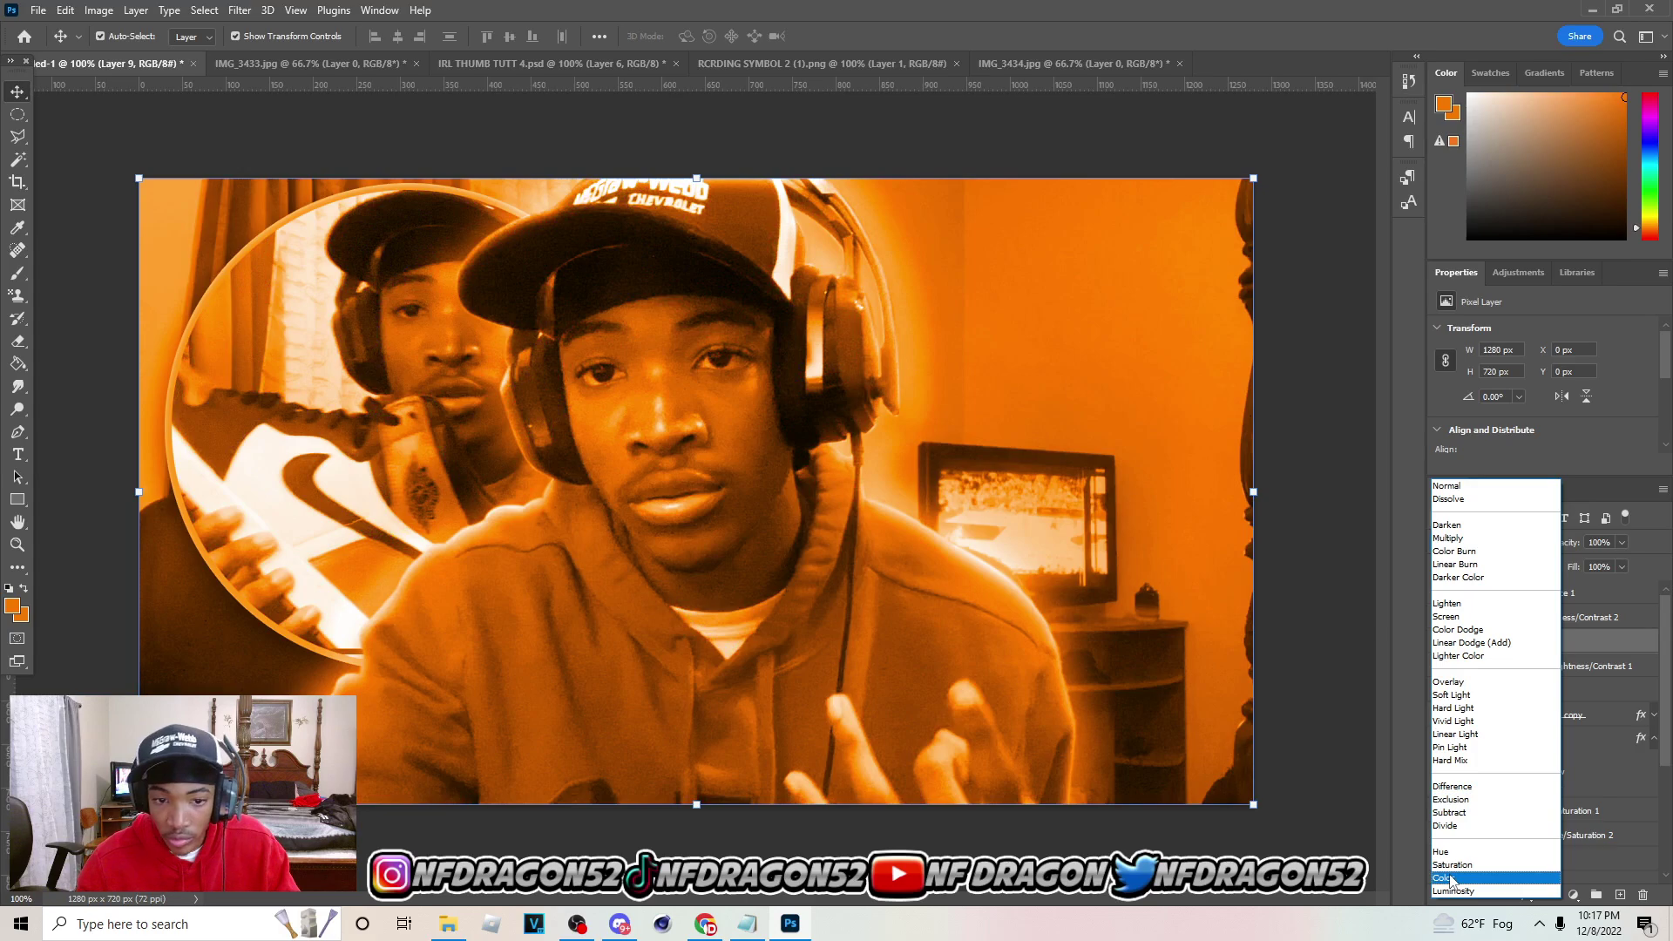
pyautogui.click(1451, 878)
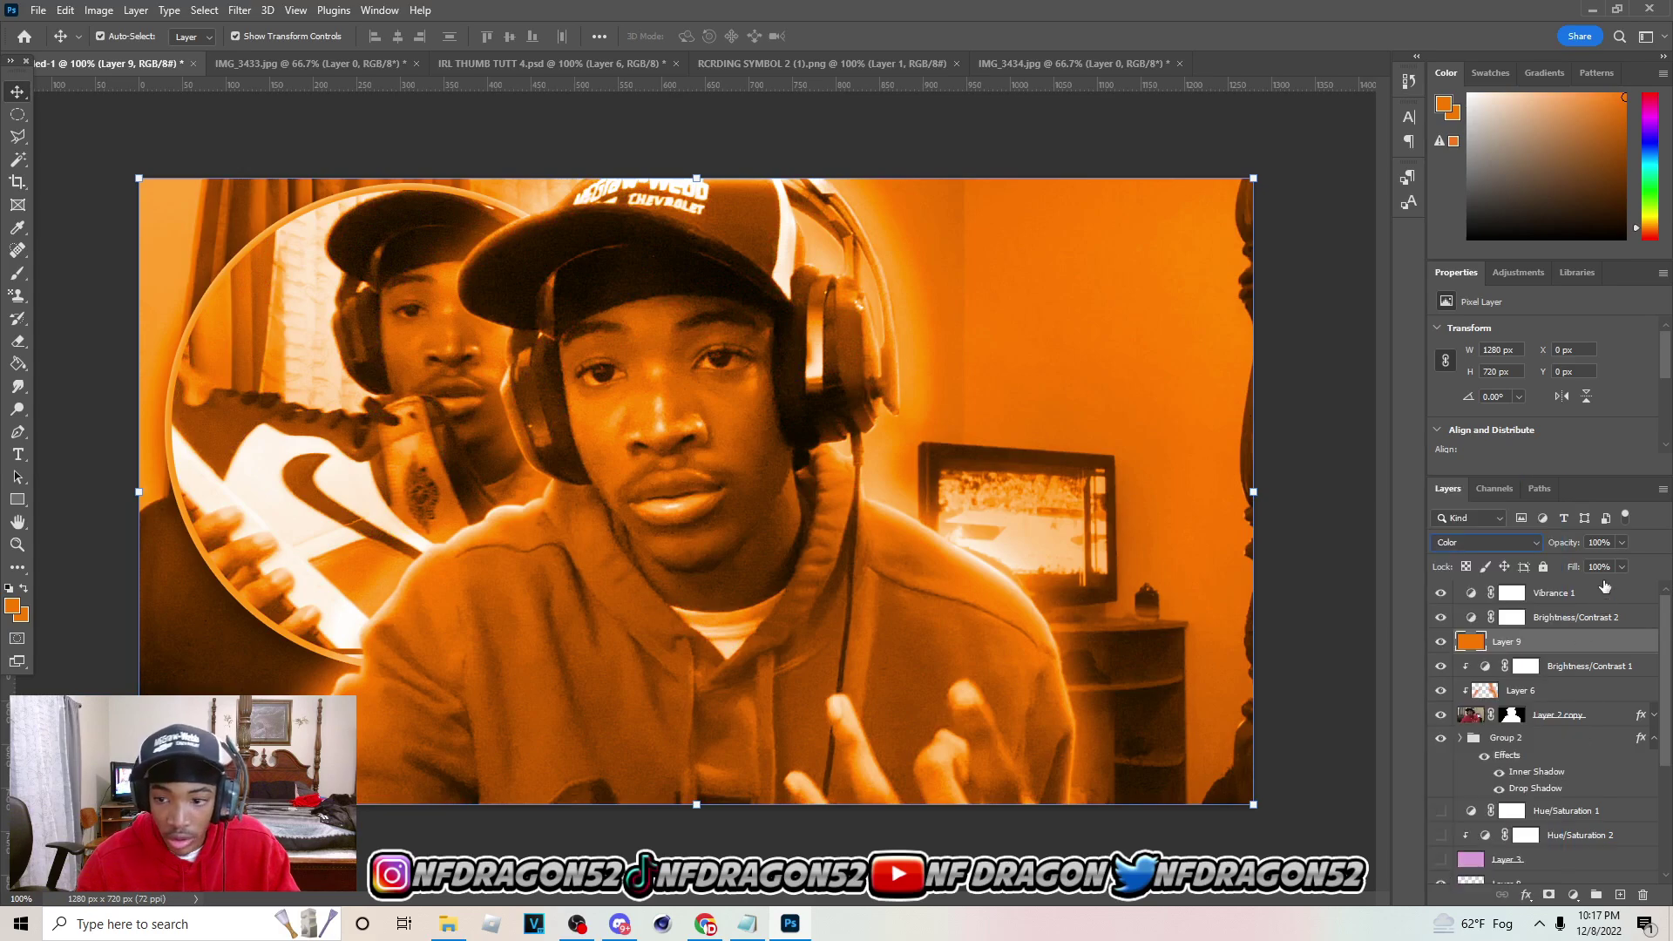
pyautogui.moveTo(1555, 567); pyautogui.dragTo(1550, 567)
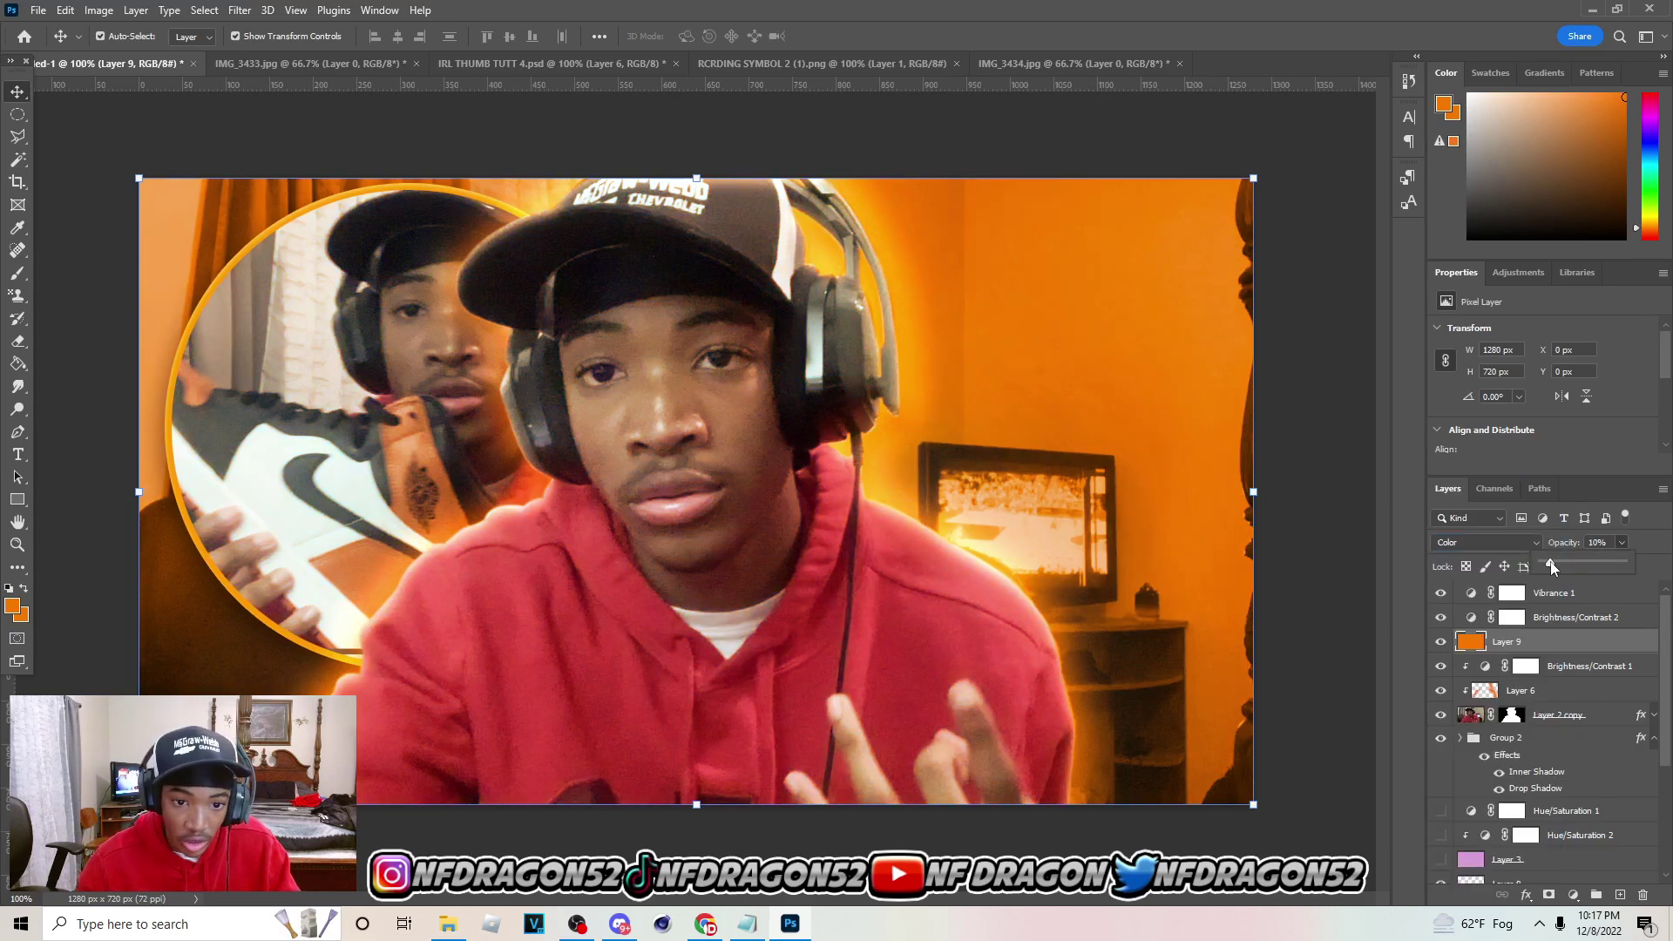
# Fine-tune the opacity of the orange Layer 9 to slightly below 10% and lock the layer
pyautogui.click(1544, 567)
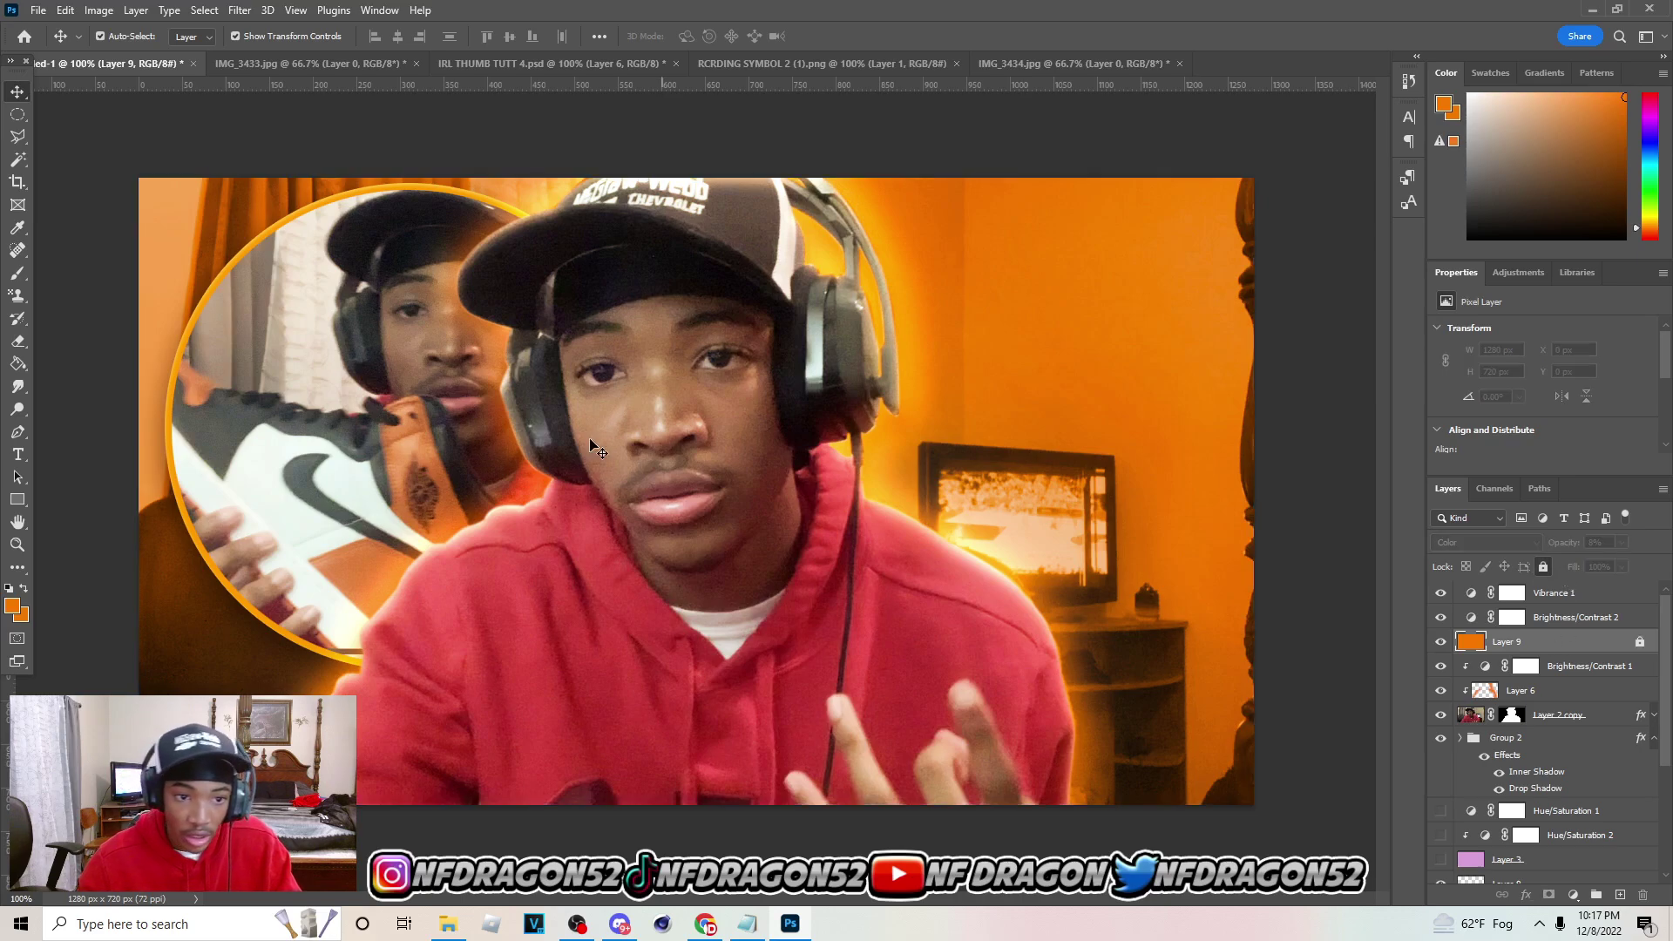
# Open the layer style of Group 1, the circular inset, and examine its Stroke settings
pyautogui.click(345, 439)
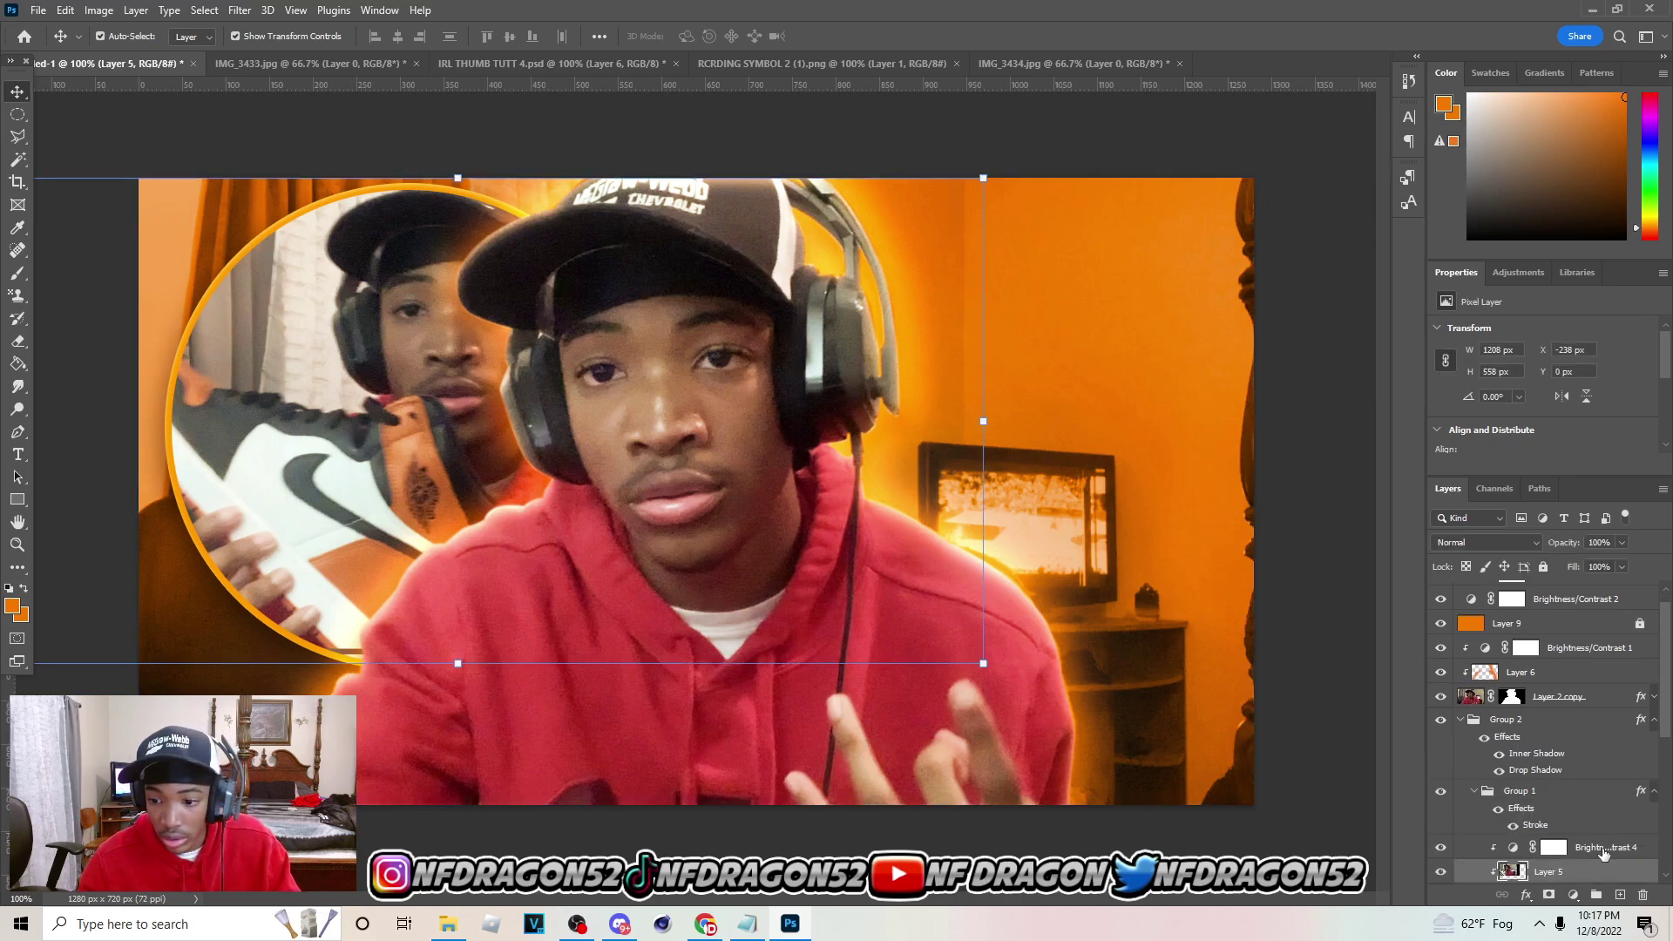
pyautogui.click(1588, 800)
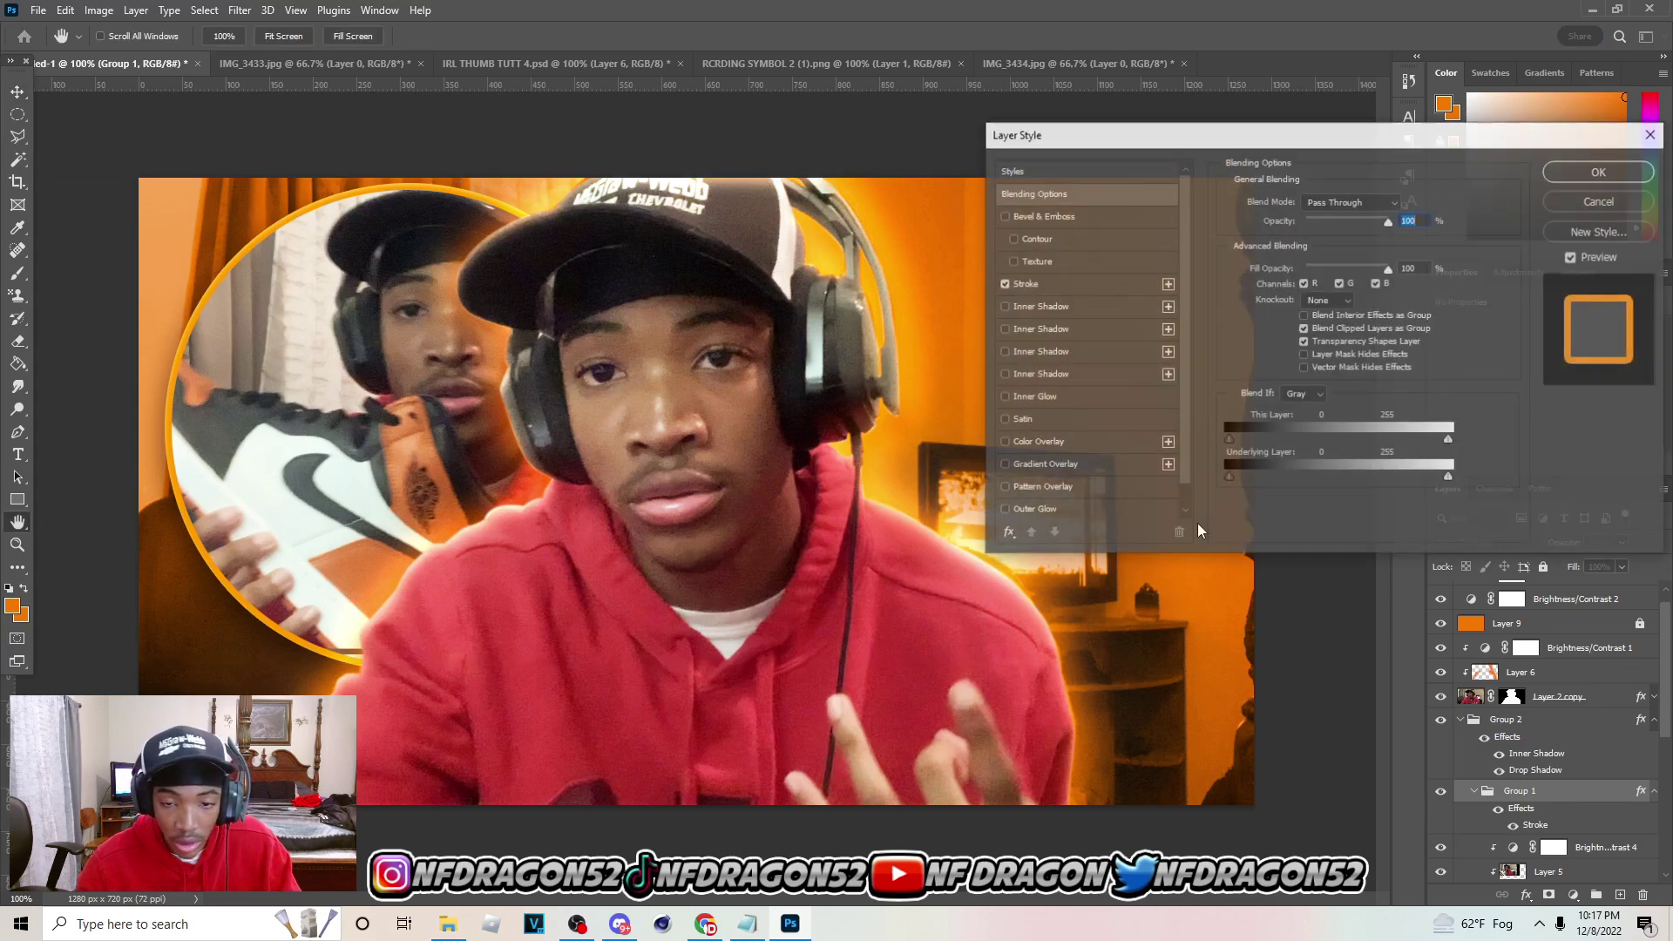
pyautogui.click(1124, 286)
pyautogui.click(1266, 329)
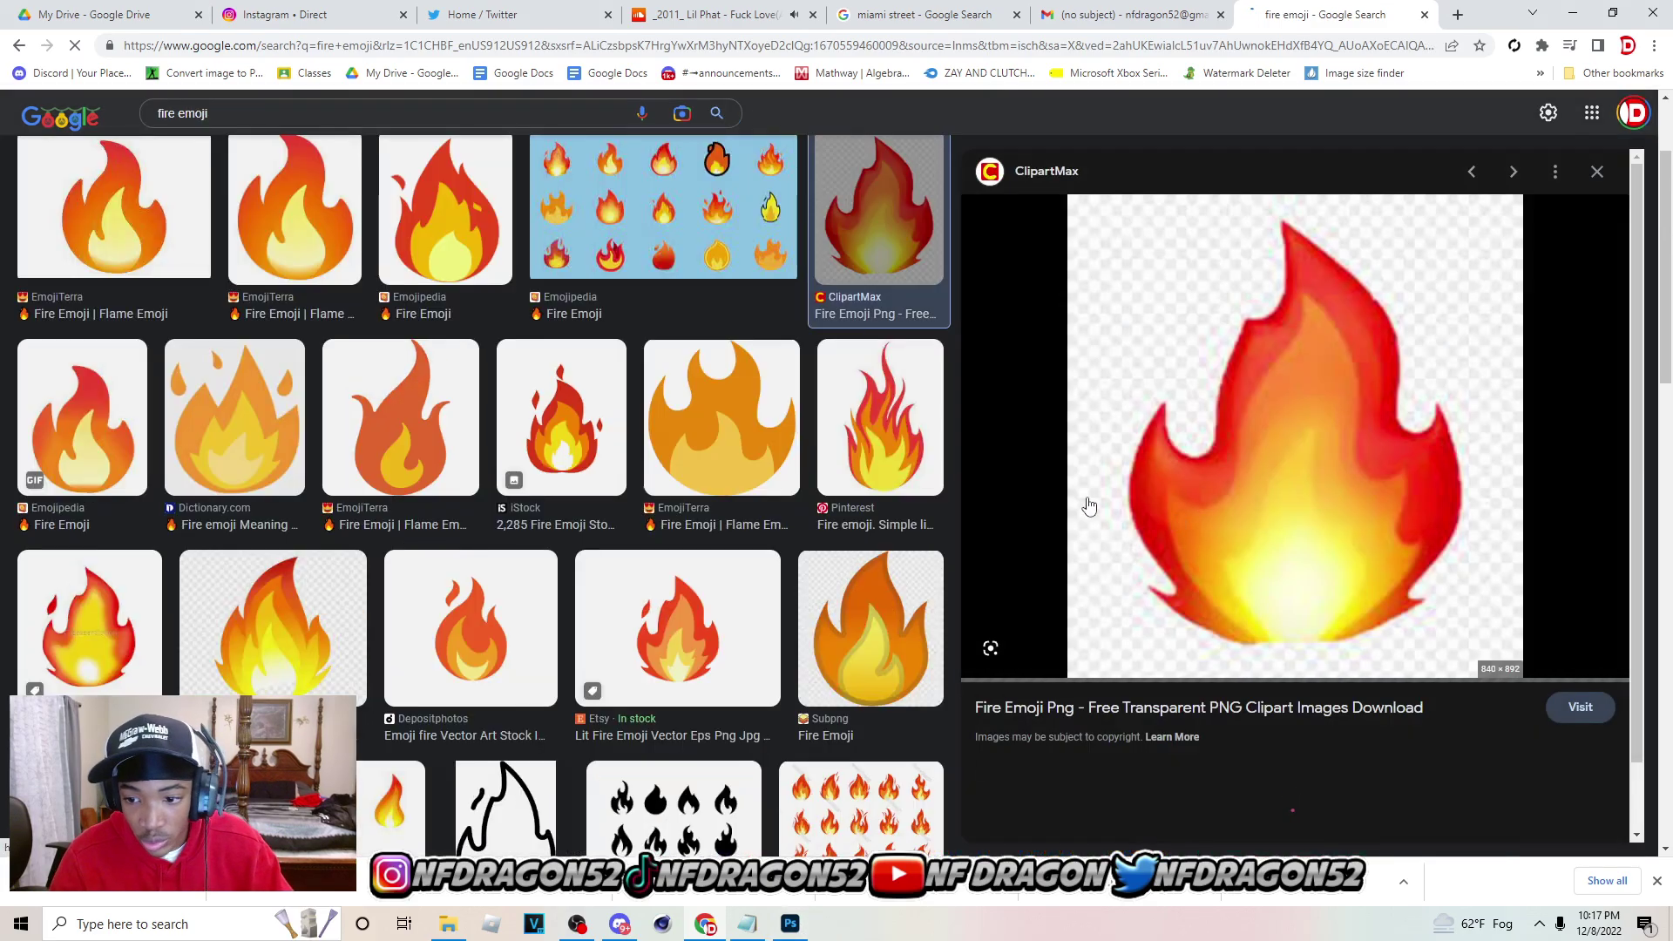
# Copy the Apple iOS 11.3 fire emoji from the Google Images results in Chrome and paste it directly above Layer 9 in the Photoshop thumbnail
pyautogui.rightClick(1300, 334)
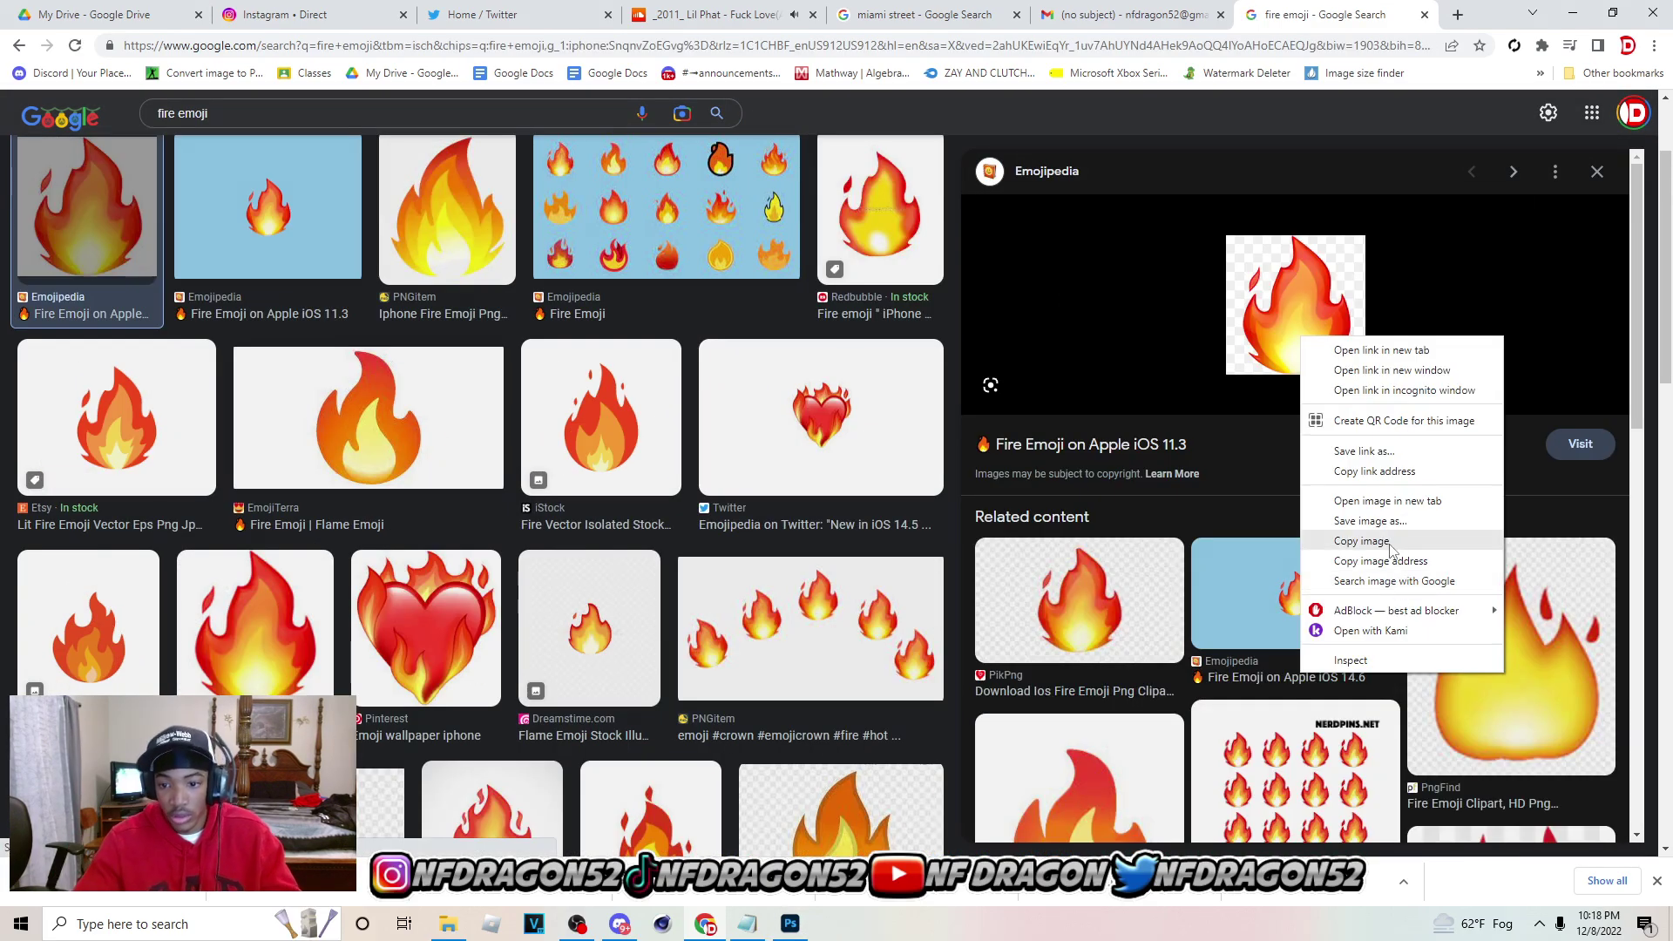
pyautogui.click(1390, 551)
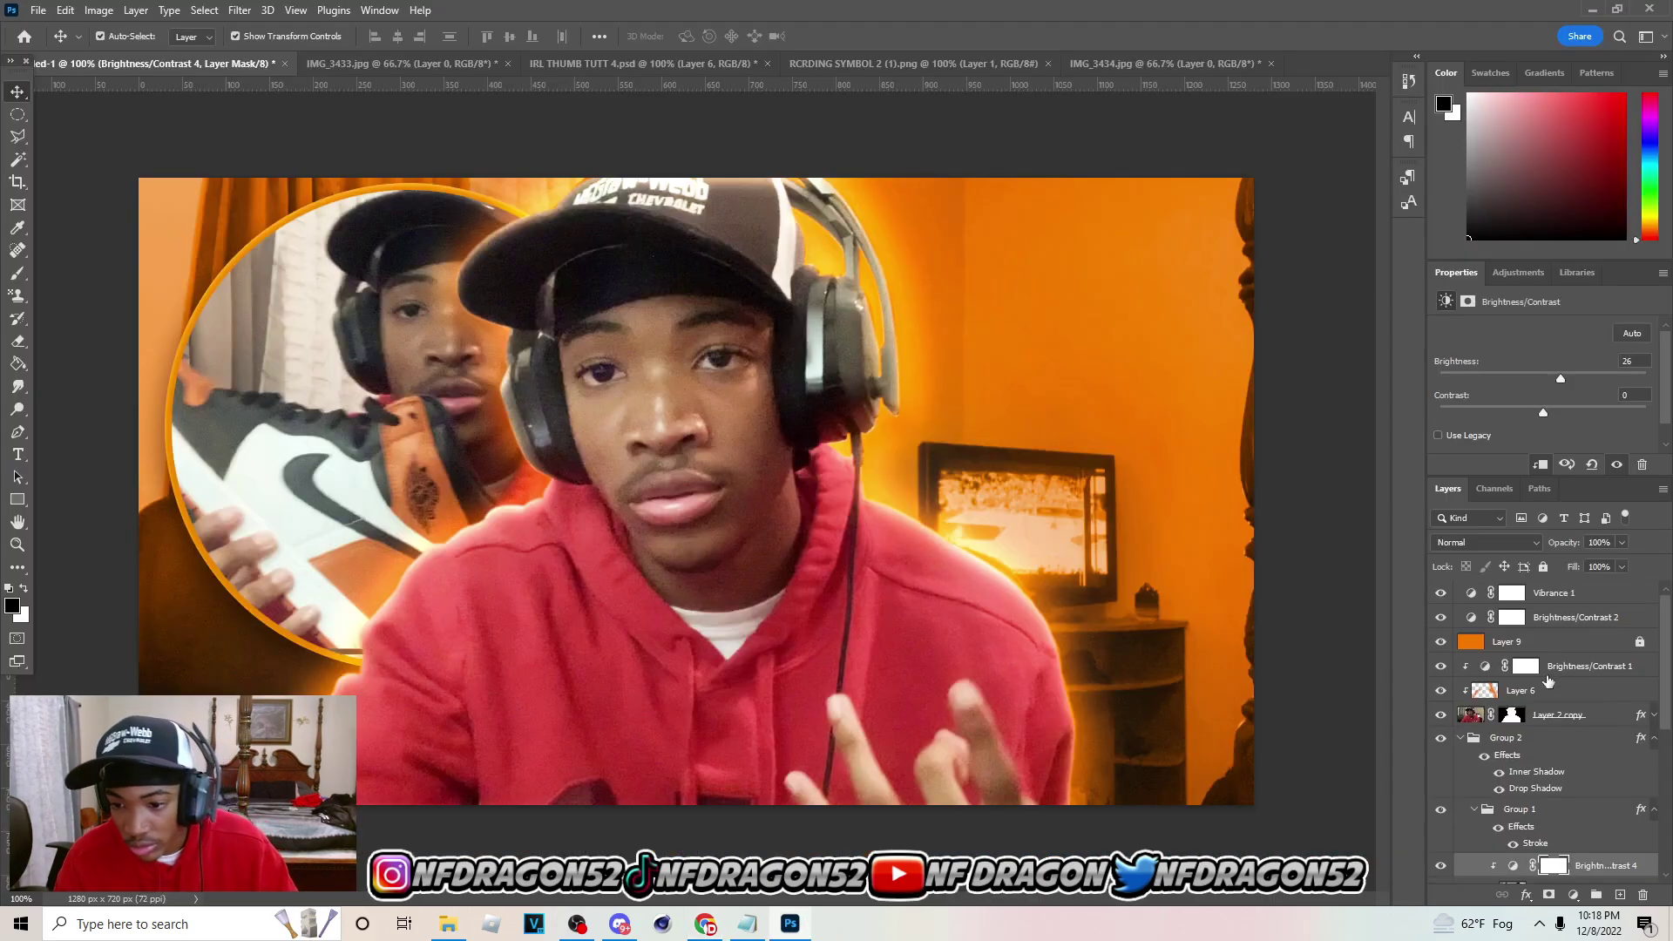
pyautogui.click(1507, 641)
pyautogui.hotkey('ctrl', 'v')
# Remove the black background around the pasted fire emoji with the Magic Wand and clear the selection
pyautogui.press('w')
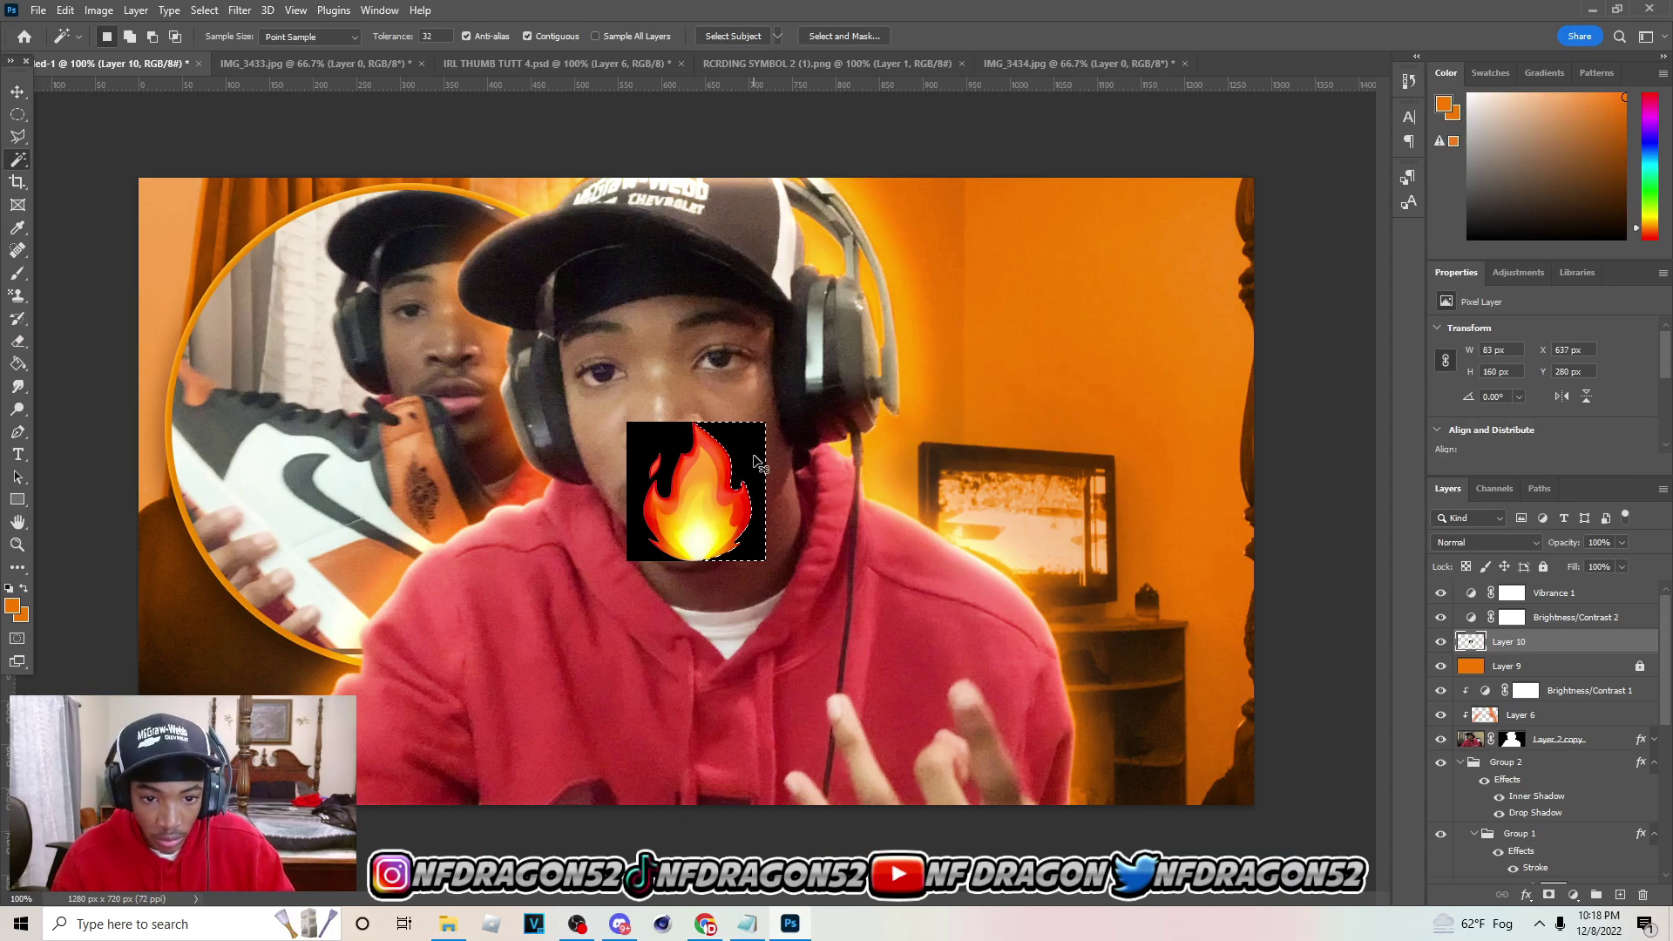
pyautogui.press('Delete')
pyautogui.hotkey('ctrl', 'd')
pyautogui.press('Delete')
pyautogui.hotkey('ctrl', 'd')
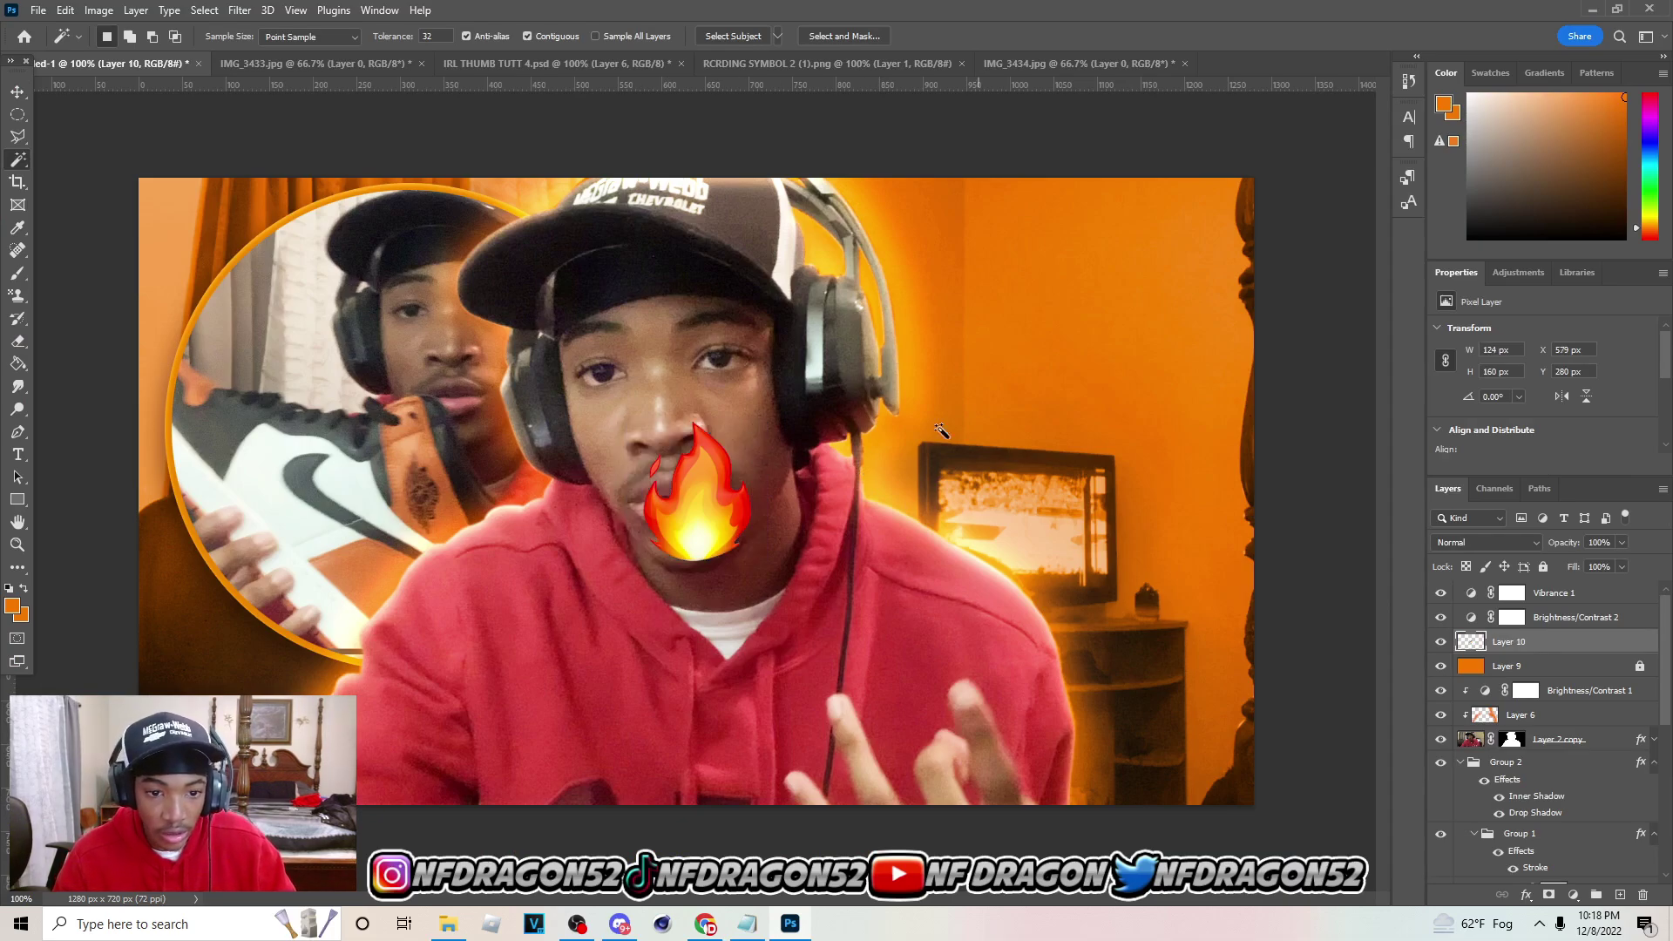
# Move the flame to the lower-left edge of the circular inset, scale it to 144.35% and rotate it -7.28°
pyautogui.click(16, 91)
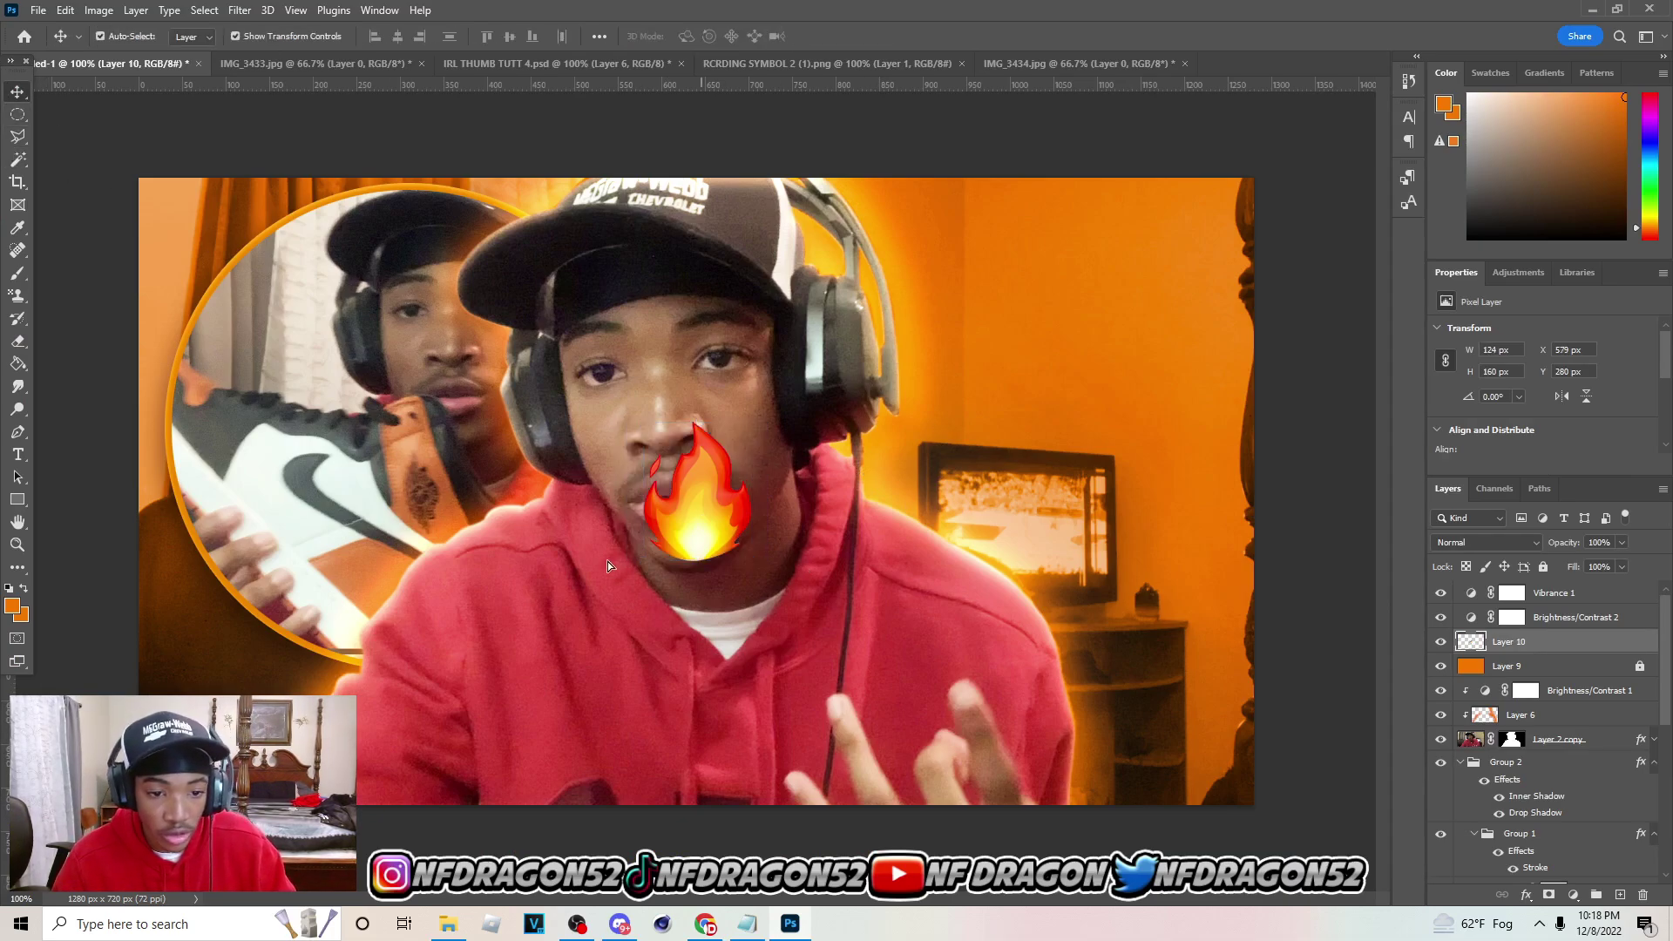
pyautogui.moveTo(608, 561); pyautogui.dragTo(169, 733)
pyautogui.hotkey('ctrl', 't')
pyautogui.moveTo(312, 664); pyautogui.dragTo(385, 622)
pyautogui.moveTo(320, 649); pyautogui.dragTo(275, 632)
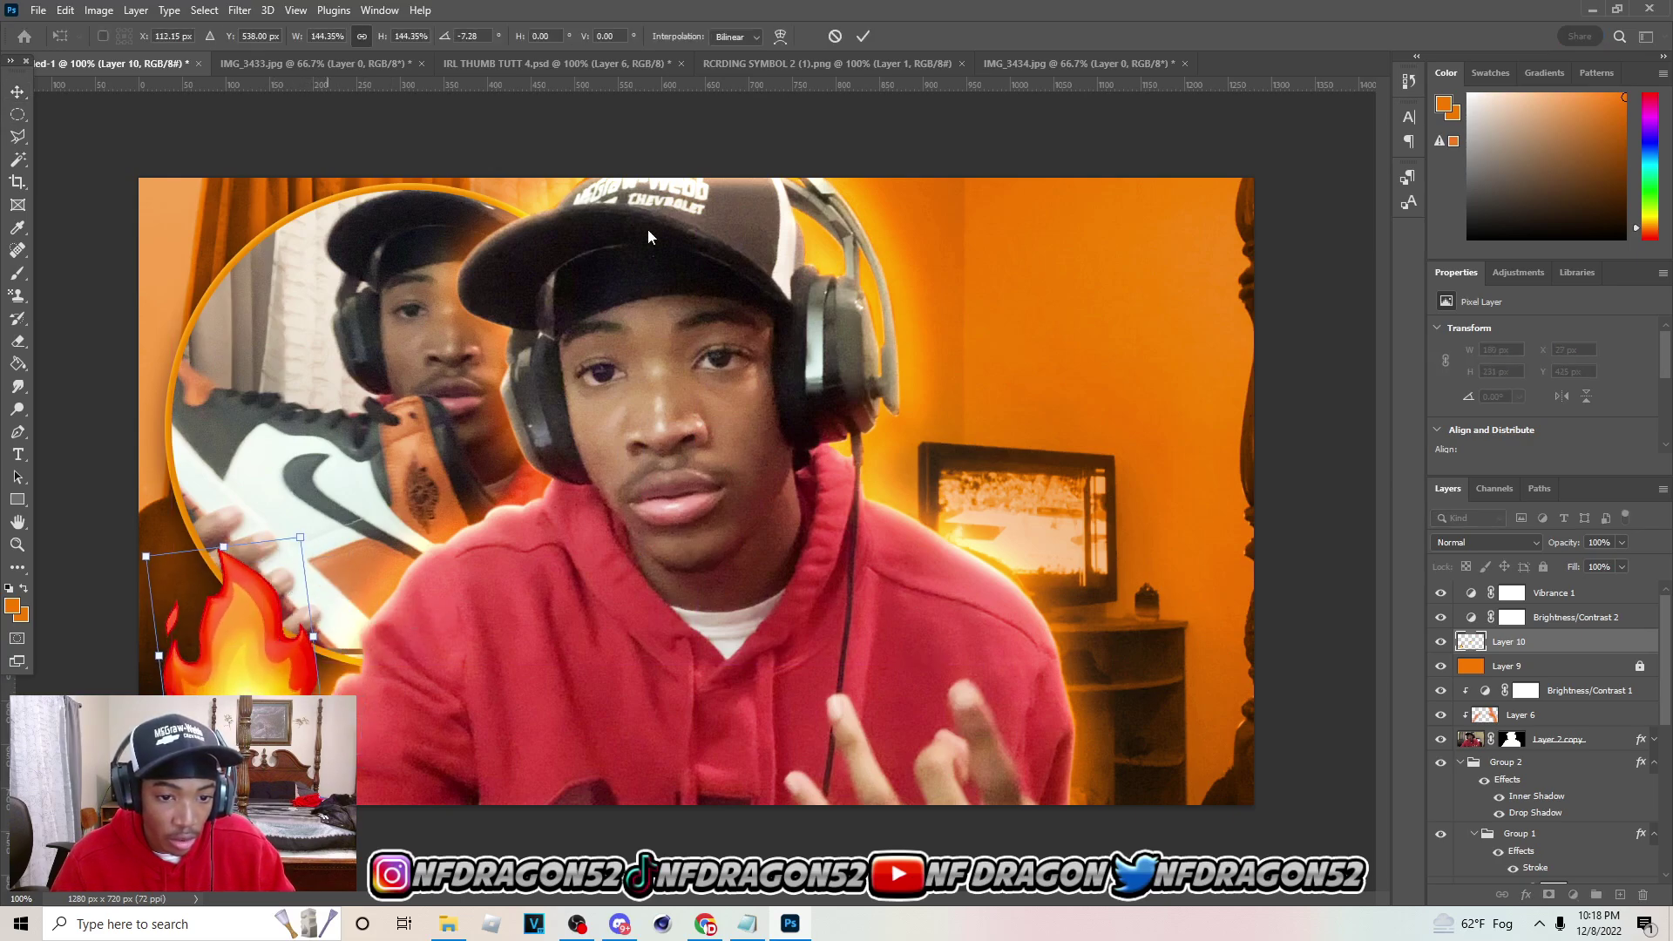
pyautogui.click(860, 37)
# Copy the layer style of Layer 2 copy and paste it onto the flame layer, Layer 10
pyautogui.rightClick(1560, 739)
pyautogui.click(1456, 669)
pyautogui.click(1551, 641)
pyautogui.rightClick(1551, 641)
pyautogui.click(1394, 582)
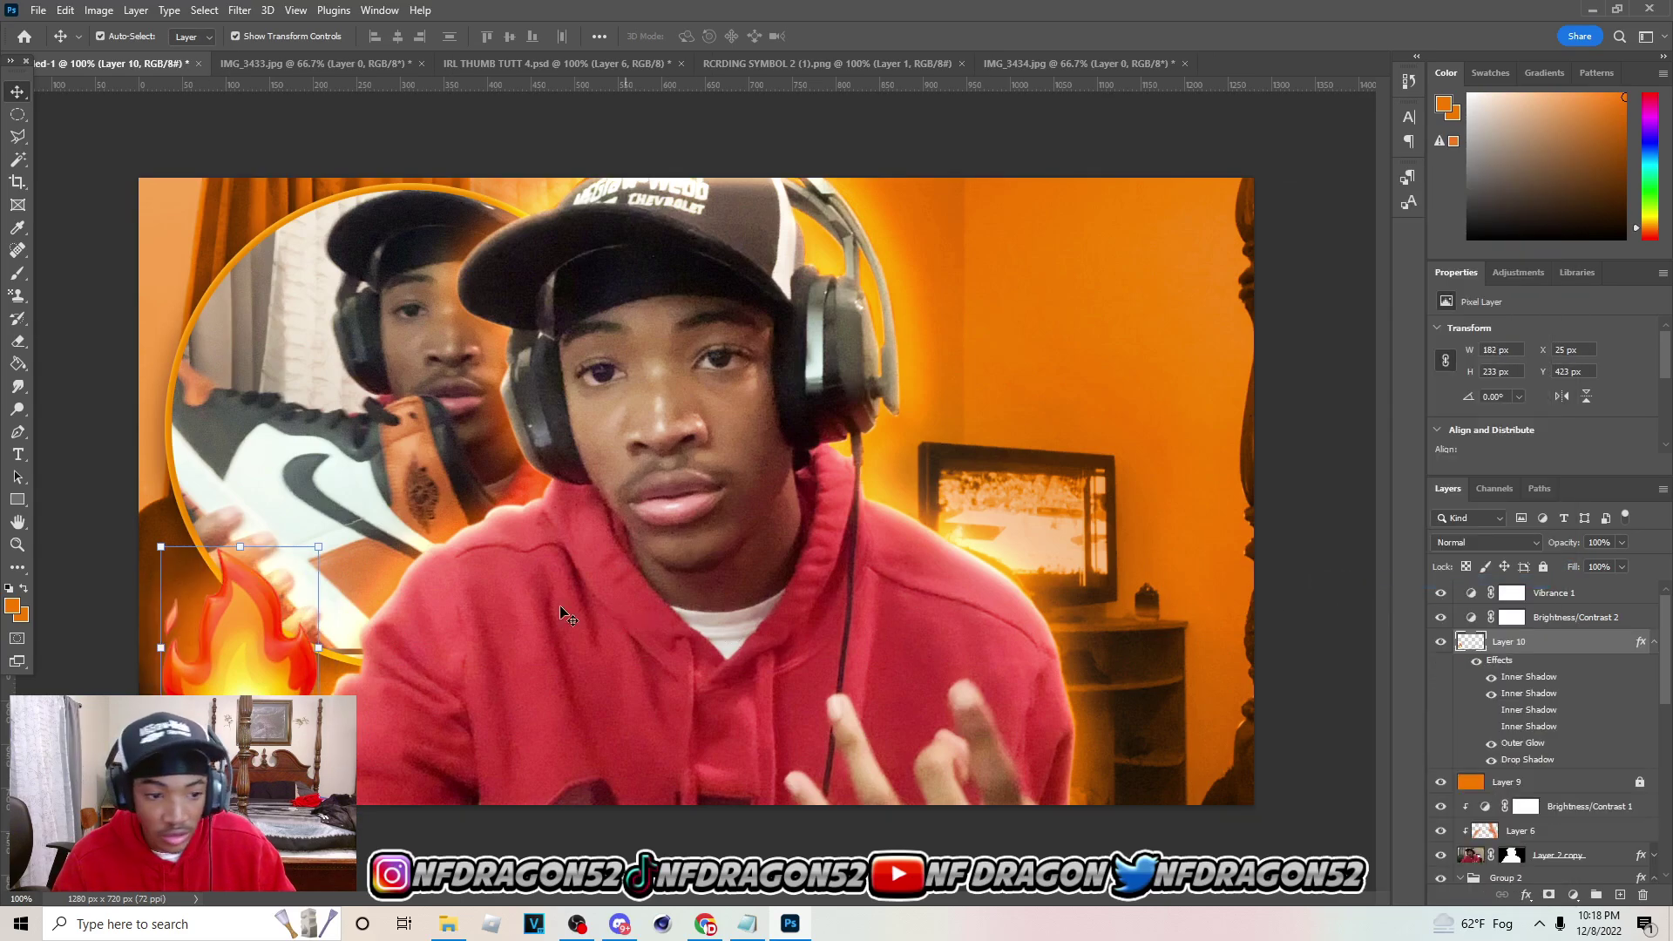
# Duplicate the flame beside the inset's orange shoe, scale the copy to 67.03%, rotate it 7.66° and place it behind the cut-out person
pyautogui.keyDown('alt'); pyautogui.moveTo(231, 613); pyautogui.dragTo(506, 460); pyautogui.keyUp('alt')
pyautogui.moveTo(562, 446); pyautogui.dragTo(566, 460)
pyautogui.moveTo(471, 489); pyautogui.dragTo(501, 503)
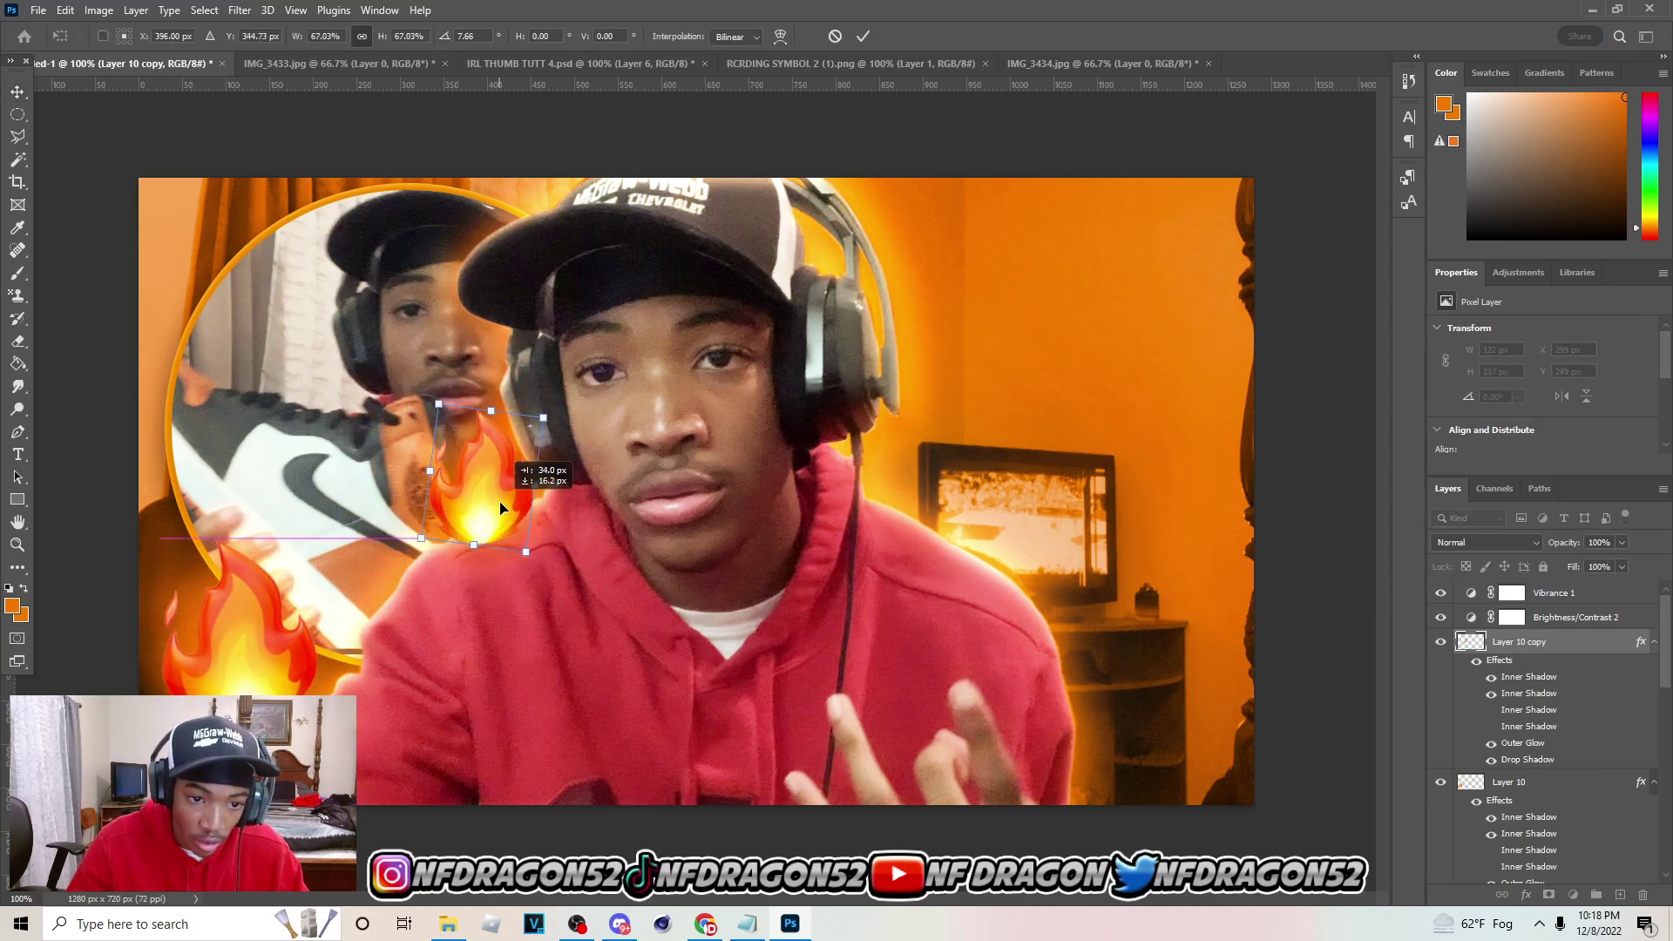
pyautogui.click(863, 35)
# Duplicate the small flame to the upper-left edge of the circular inset and move its layer below Group 2
pyautogui.keyDown('alt'); pyautogui.moveTo(475, 462); pyautogui.dragTo(197, 201); pyautogui.keyUp('alt')
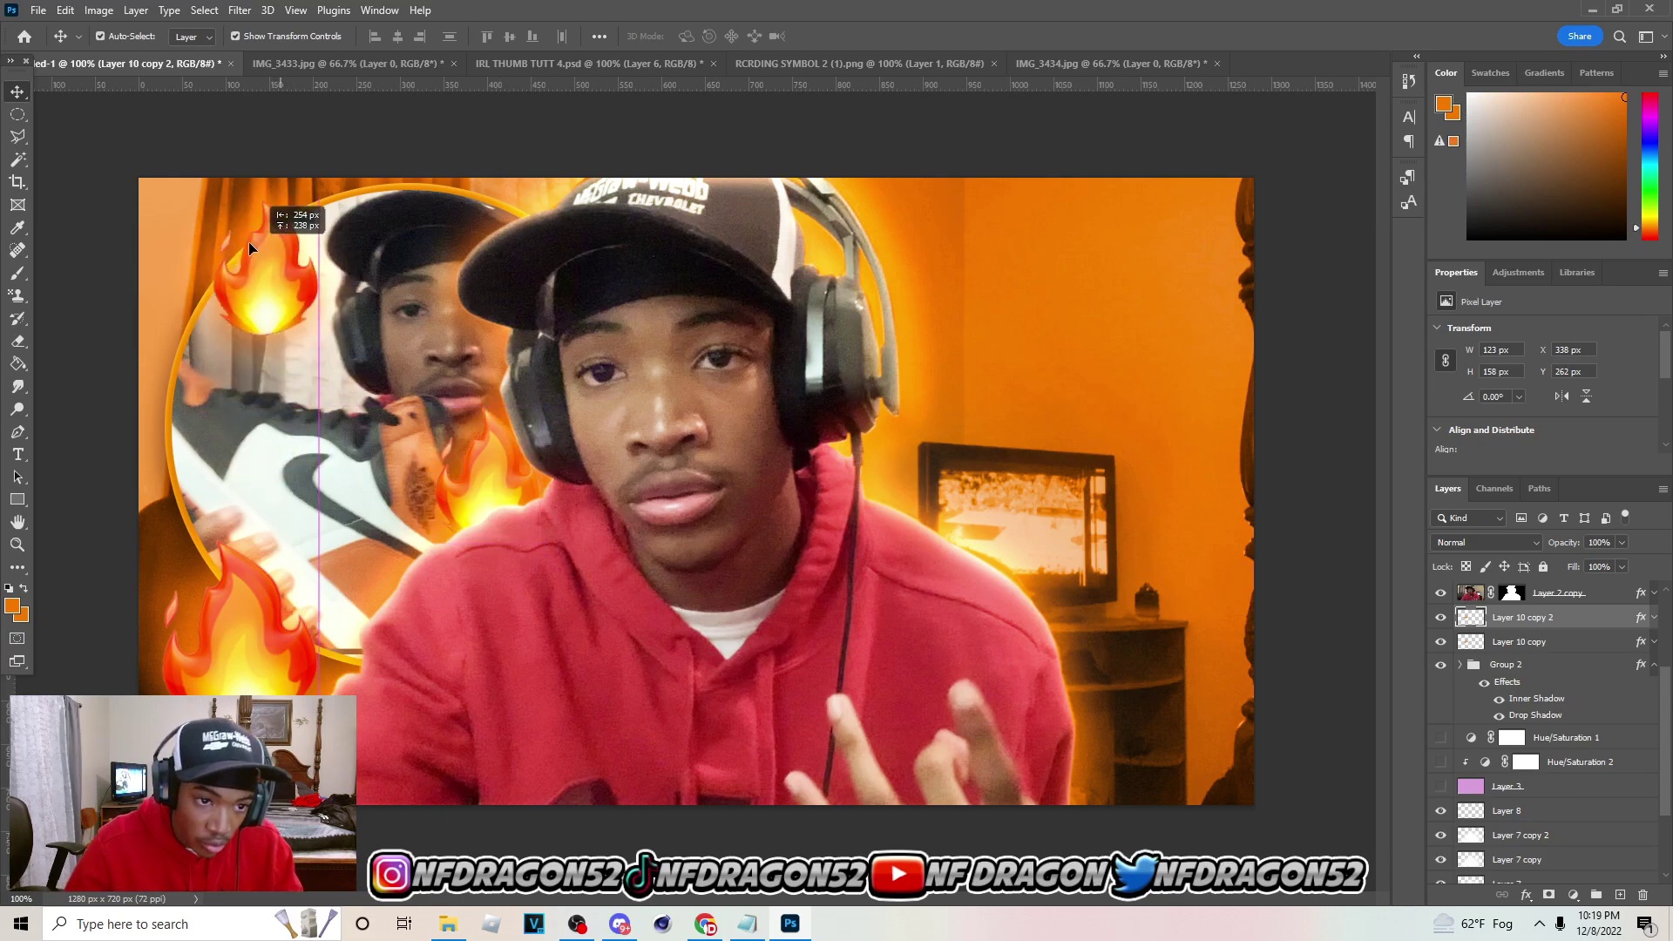
pyautogui.moveTo(1538, 617); pyautogui.dragTo(1517, 711)
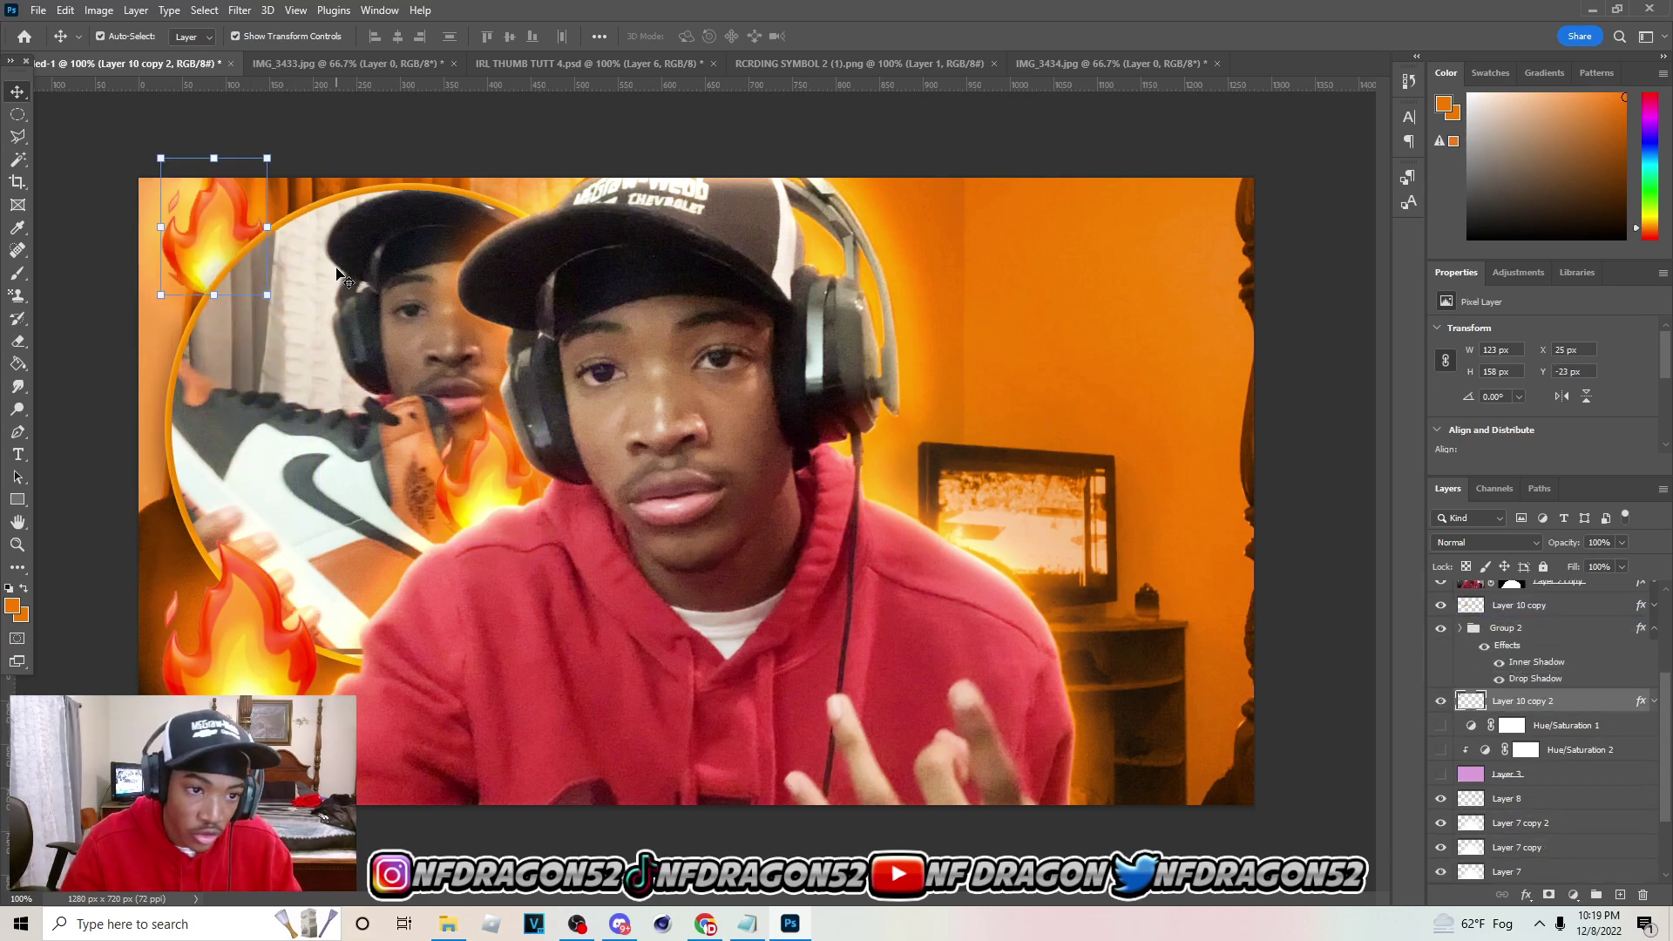
# Nudge the three flames around the circular inset, lowering the large one slightly toward the canvas's bottom edge
pyautogui.click(501, 483)
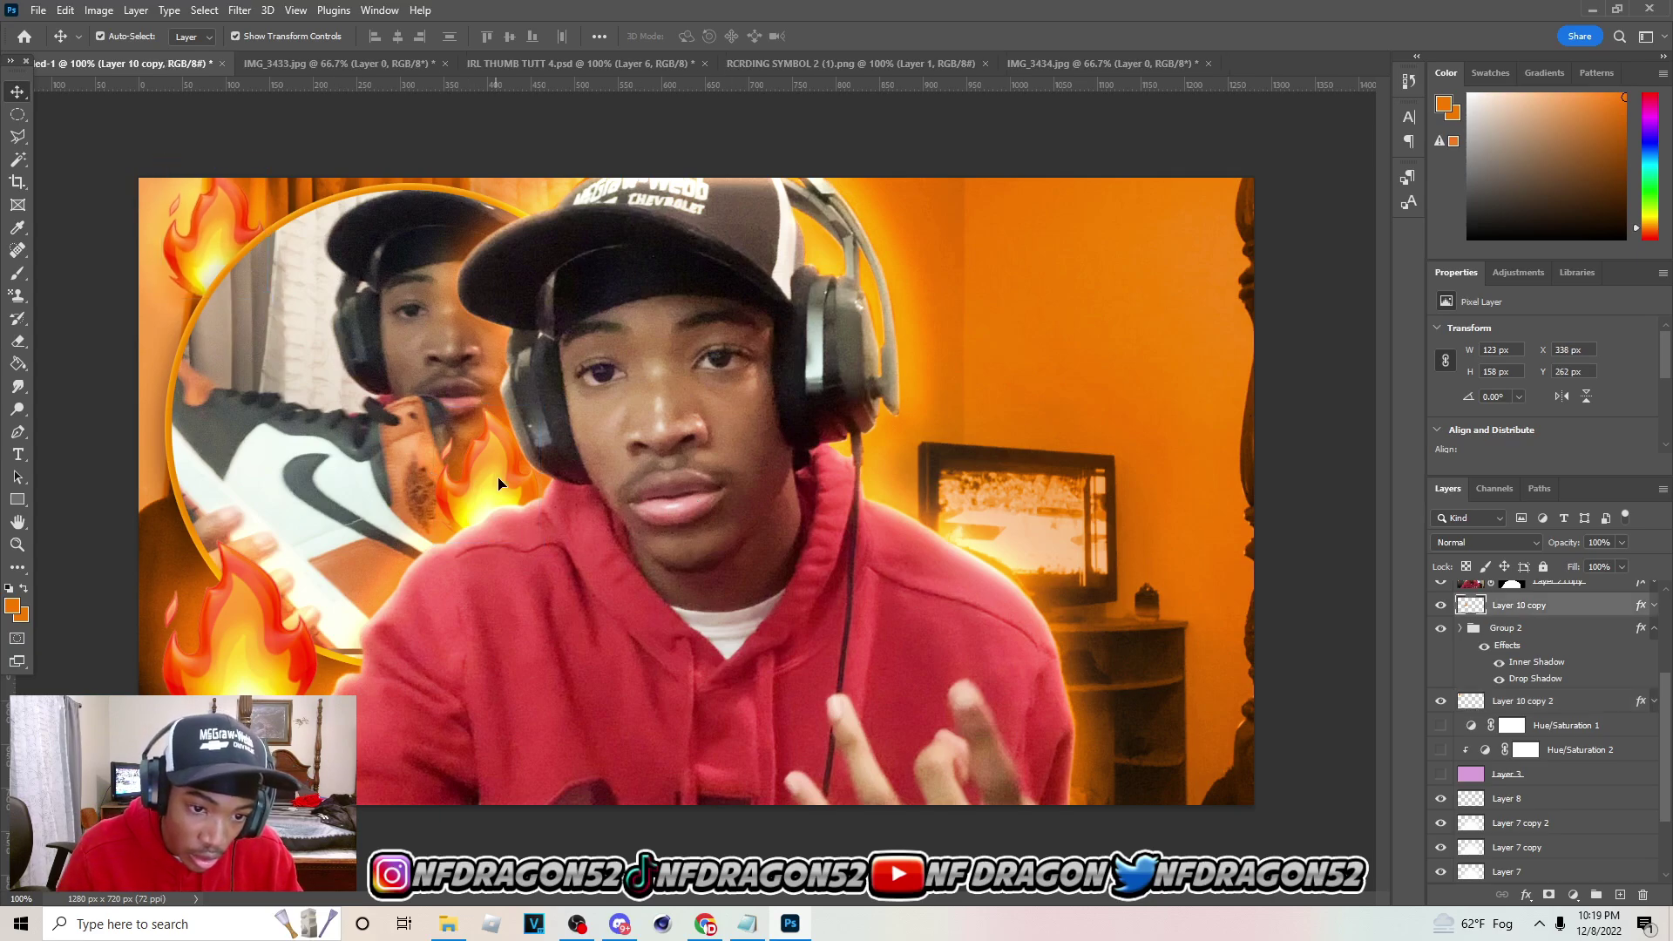
pyautogui.moveTo(247, 655); pyautogui.dragTo(249, 682)
pyautogui.click(220, 240)
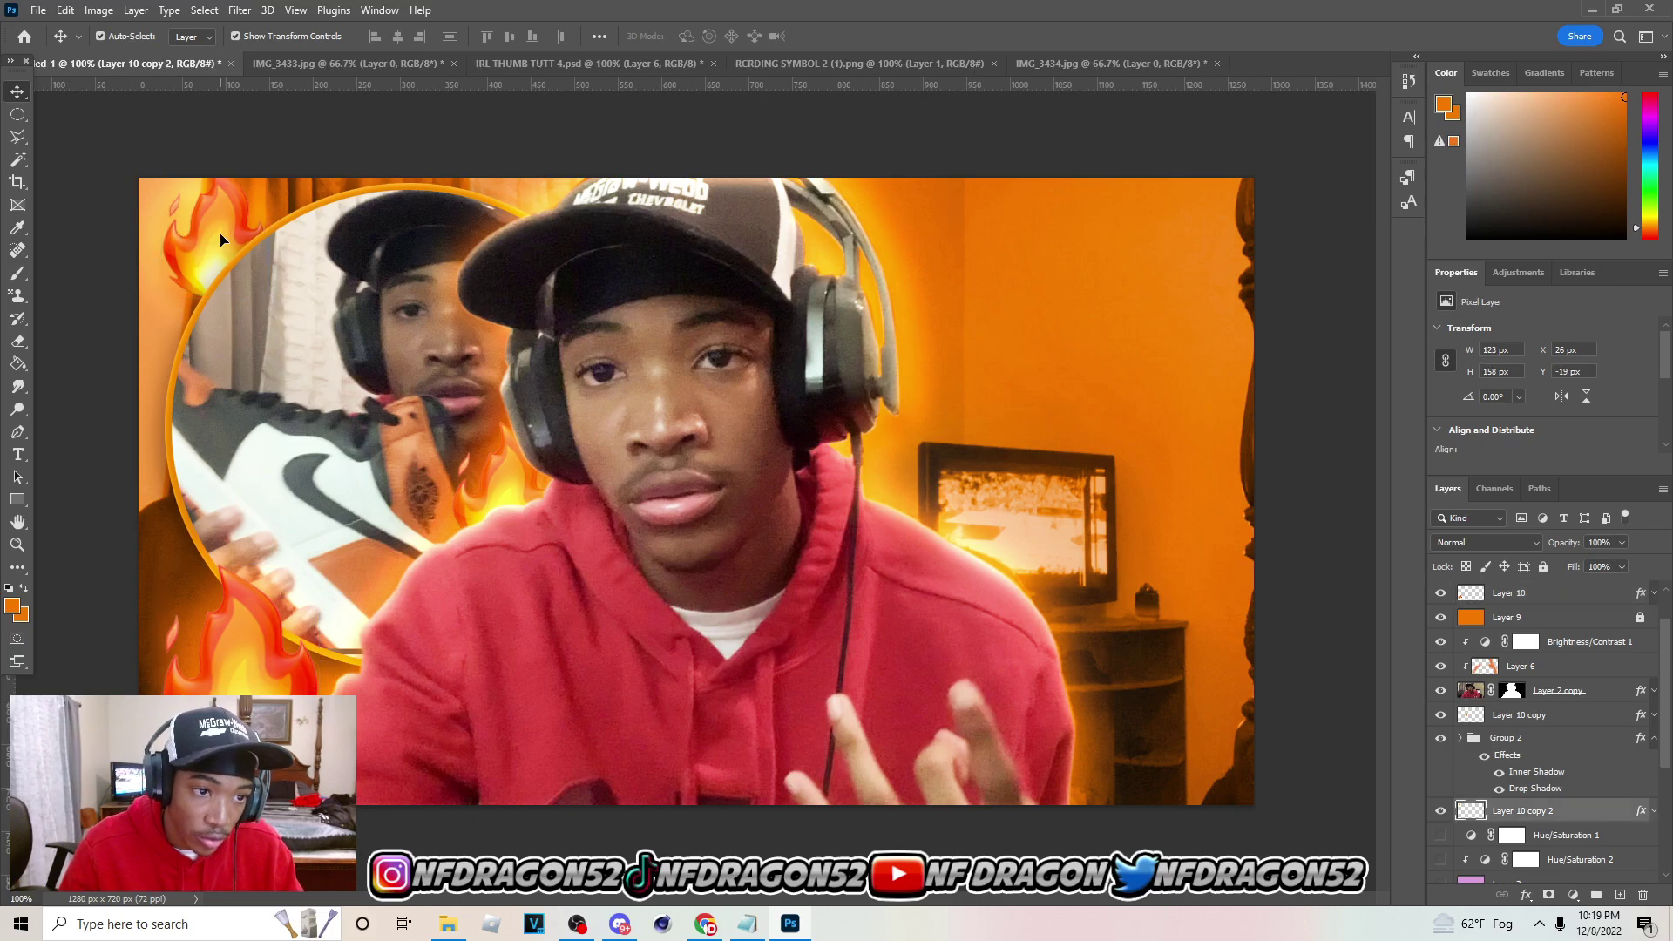
pyautogui.click(240, 9)
pyautogui.moveTo(366, 232)
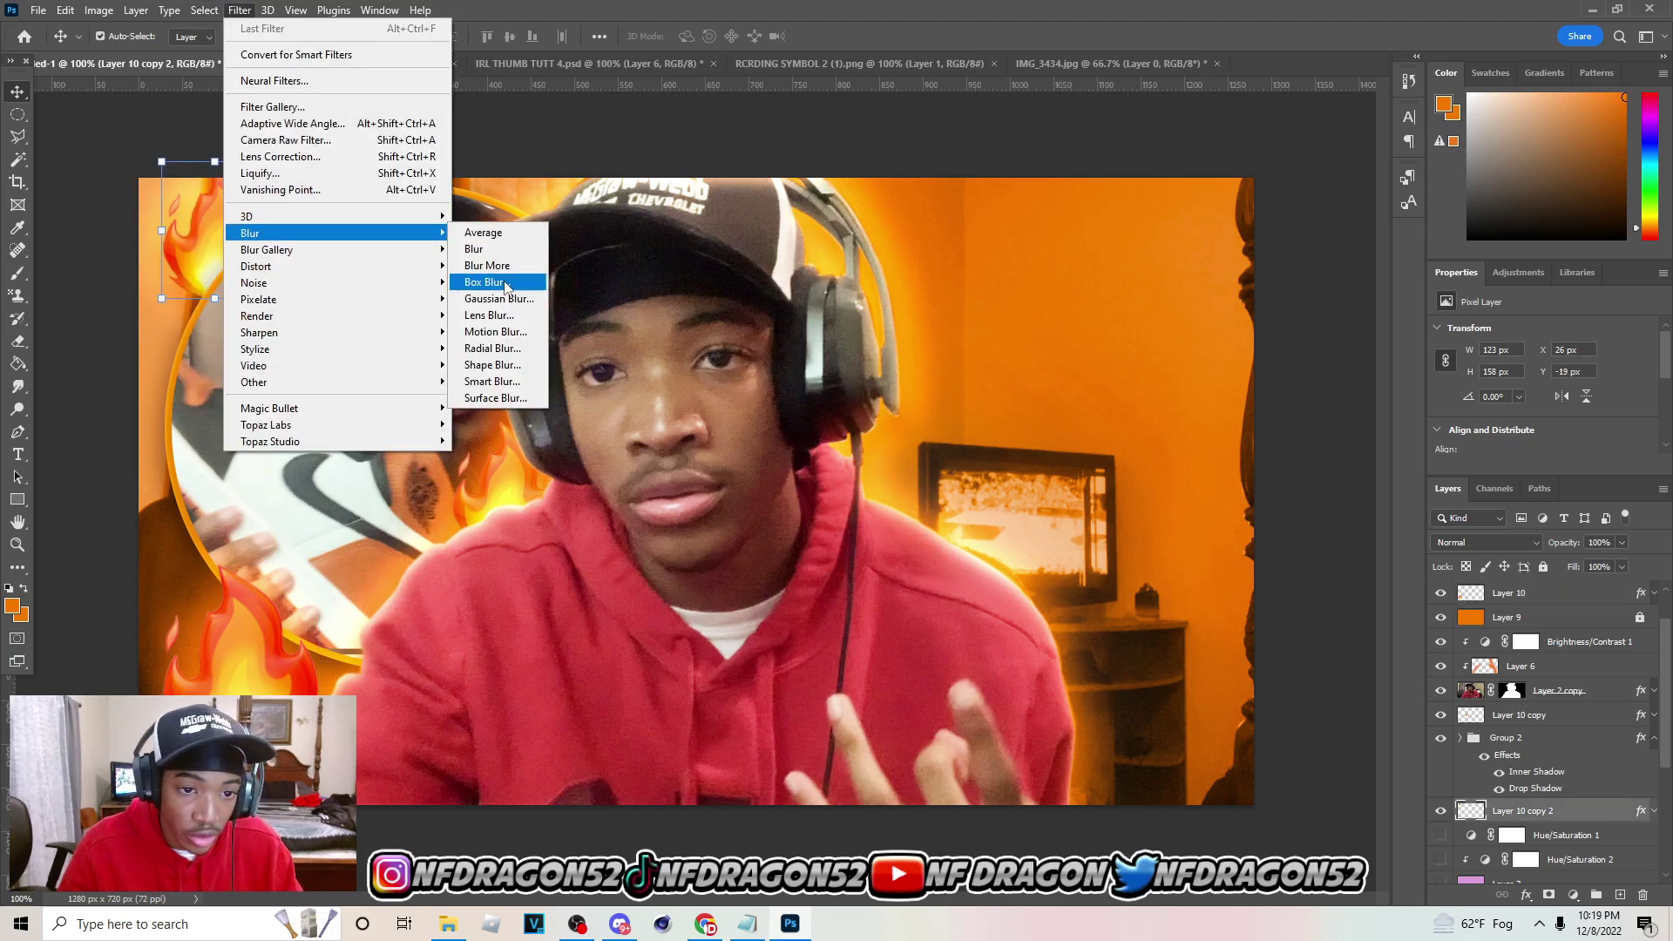
pyautogui.click(498, 298)
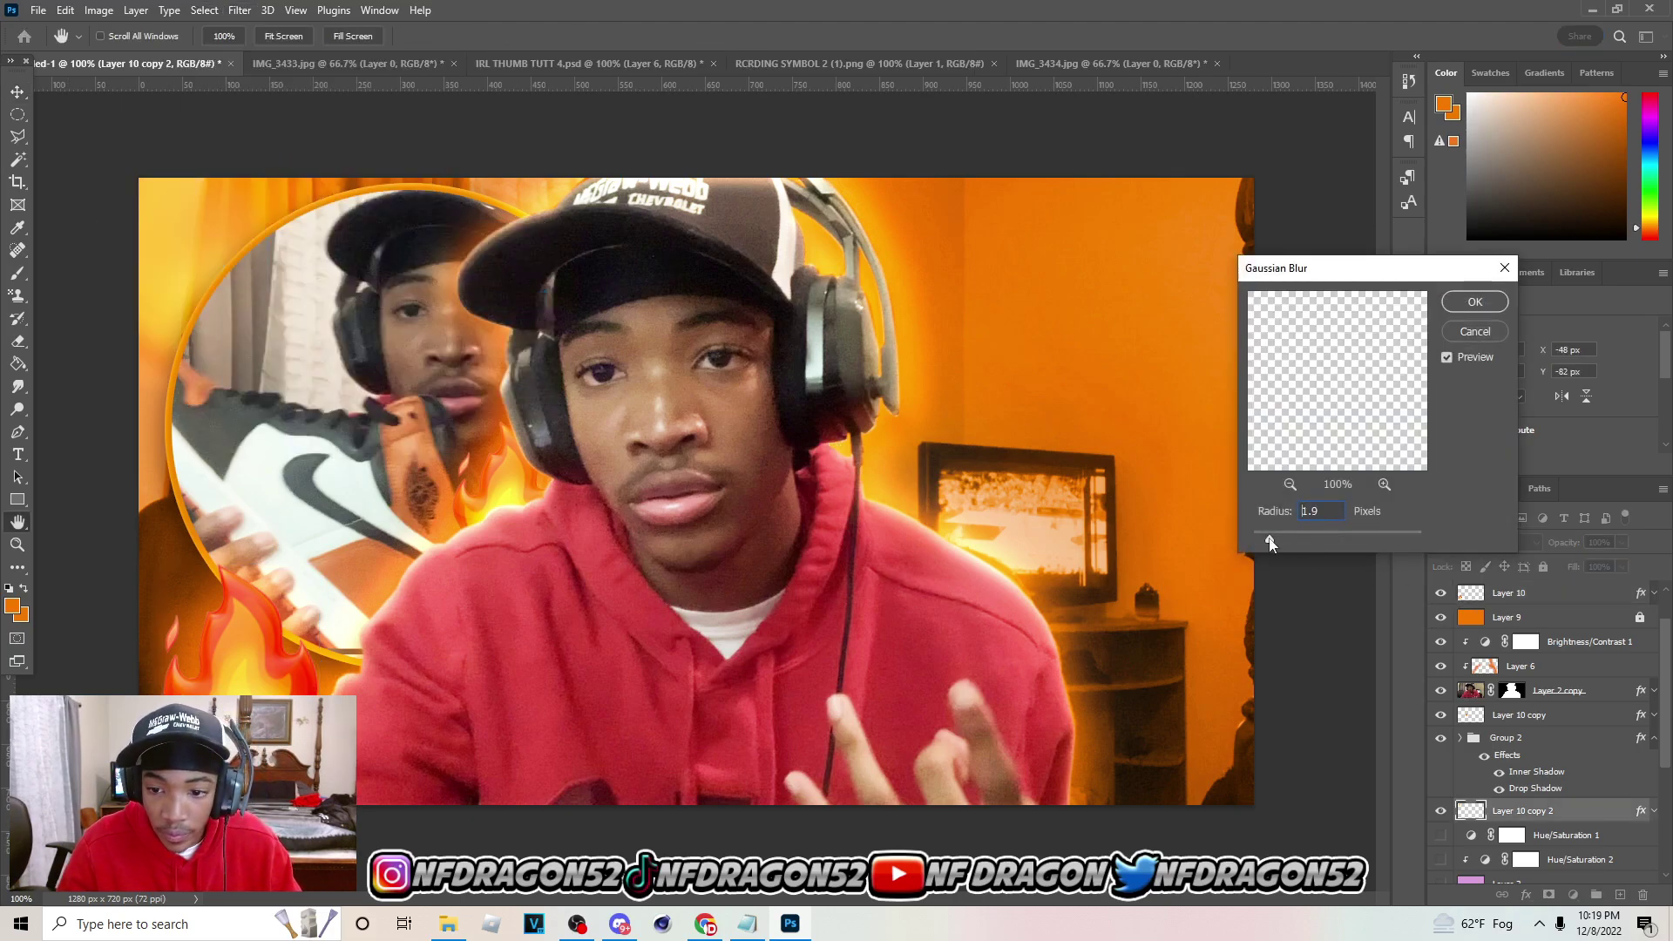
pyautogui.moveTo(1270, 542); pyautogui.dragTo(1255, 541)
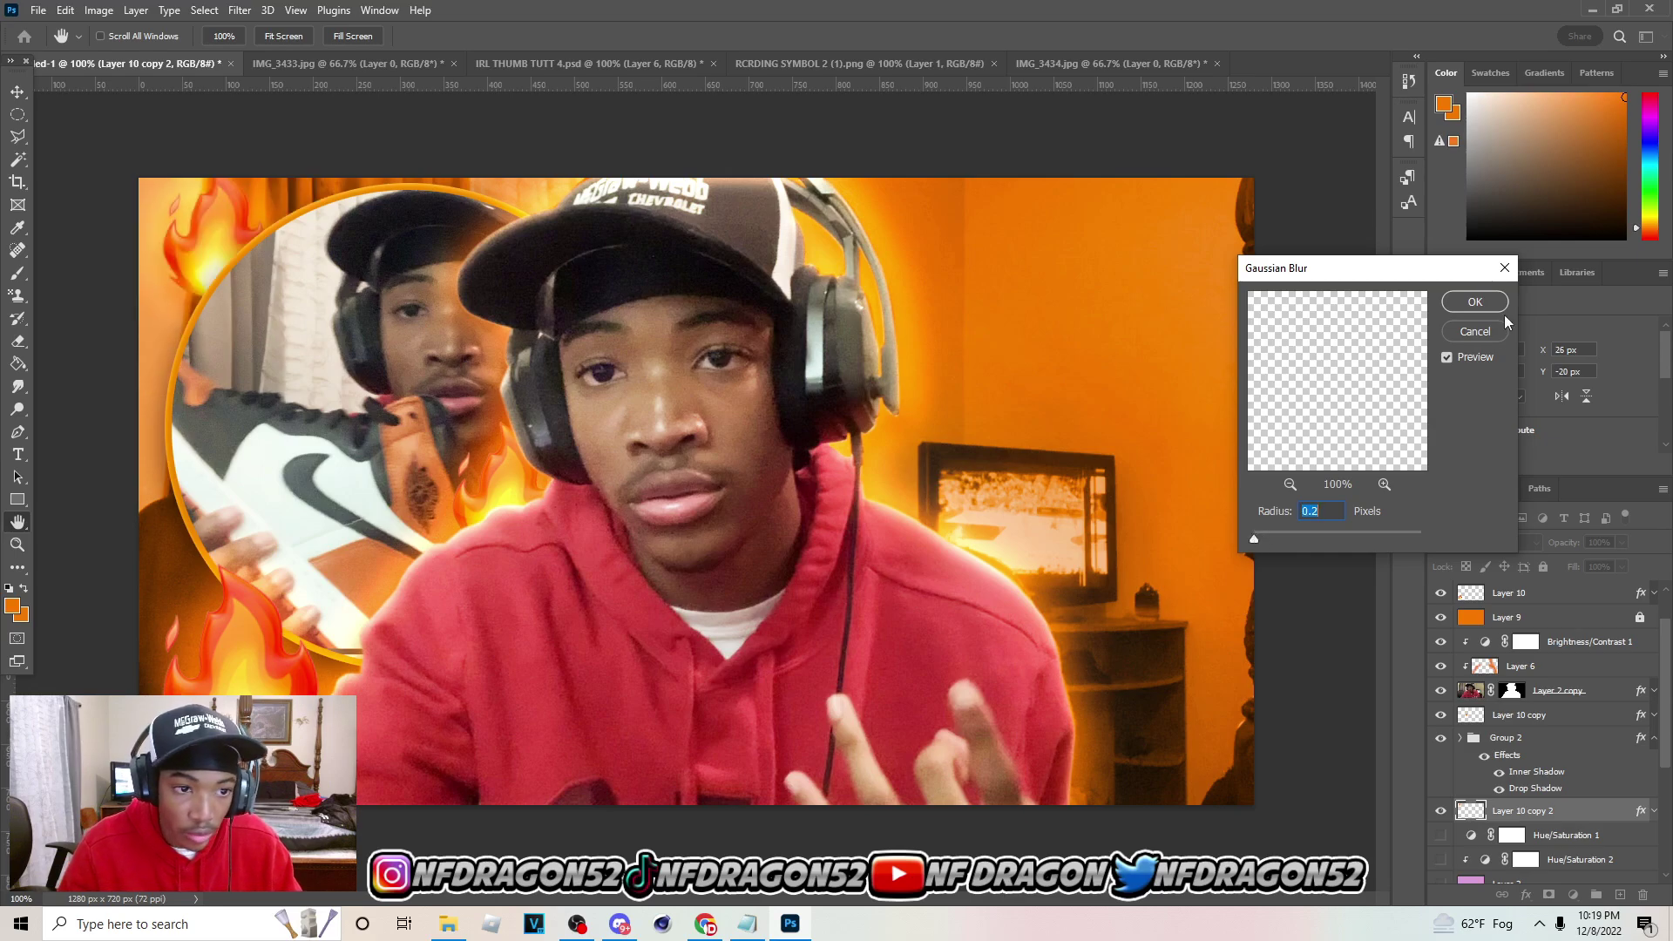
pyautogui.click(1497, 336)
# Collapse Group 2, check its visibility to identify the circular inset, and duplicate the group
pyautogui.click(436, 357)
pyautogui.scroll(-1, 1516, 750)
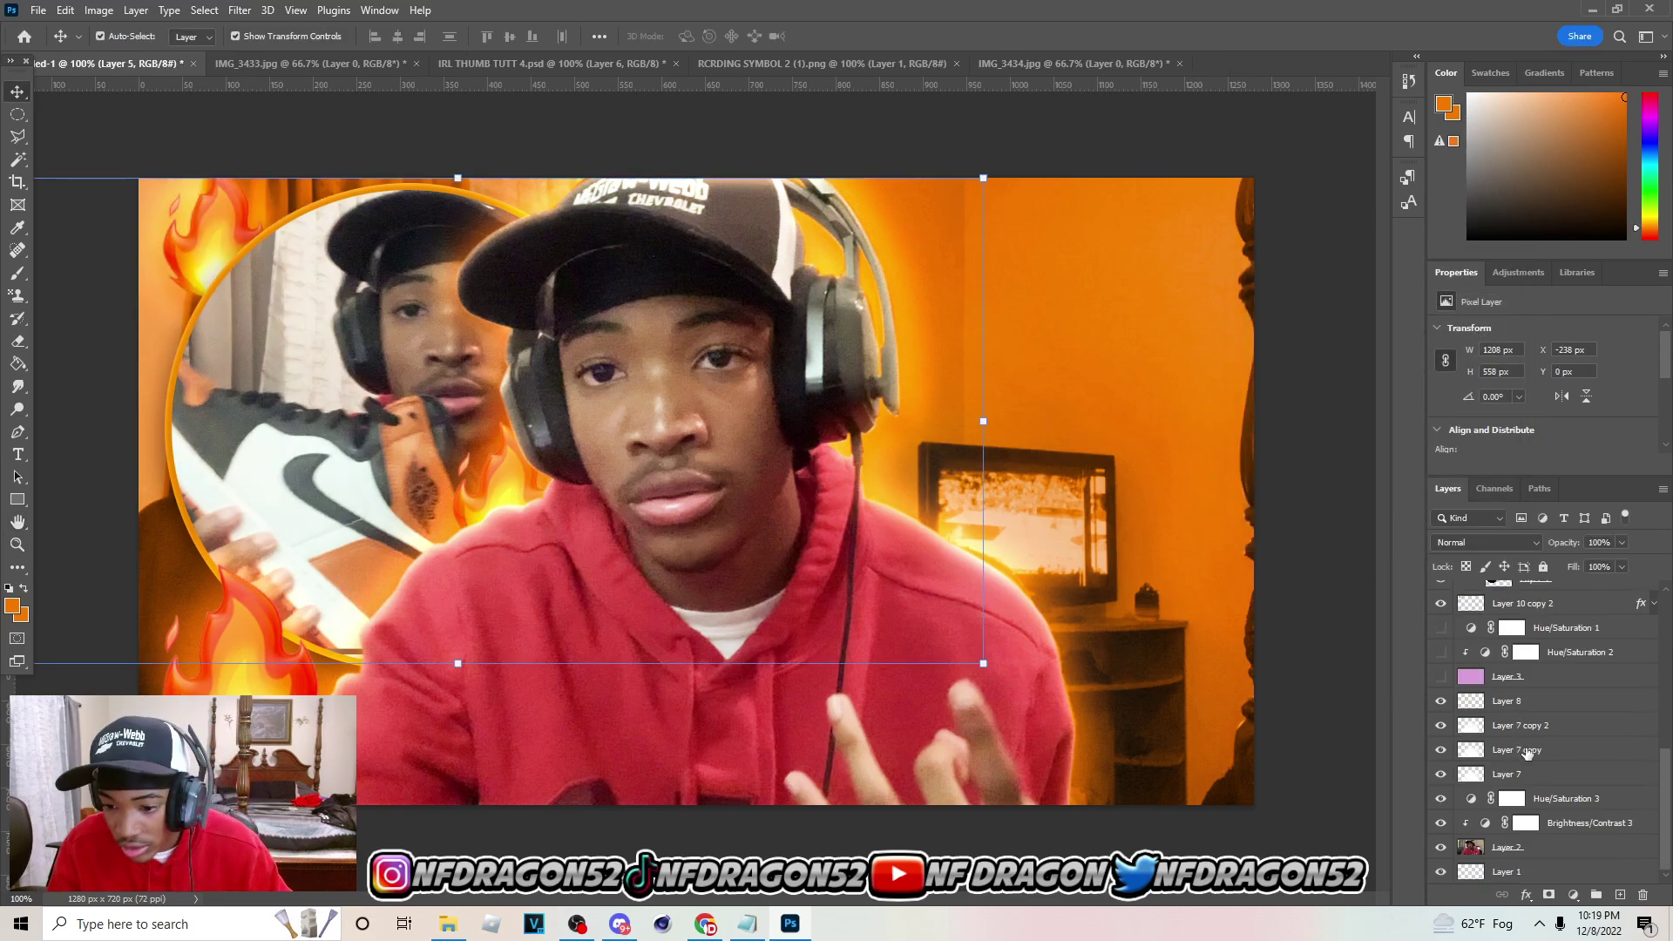
pyautogui.scroll(4, 1527, 755)
pyautogui.click(1492, 671)
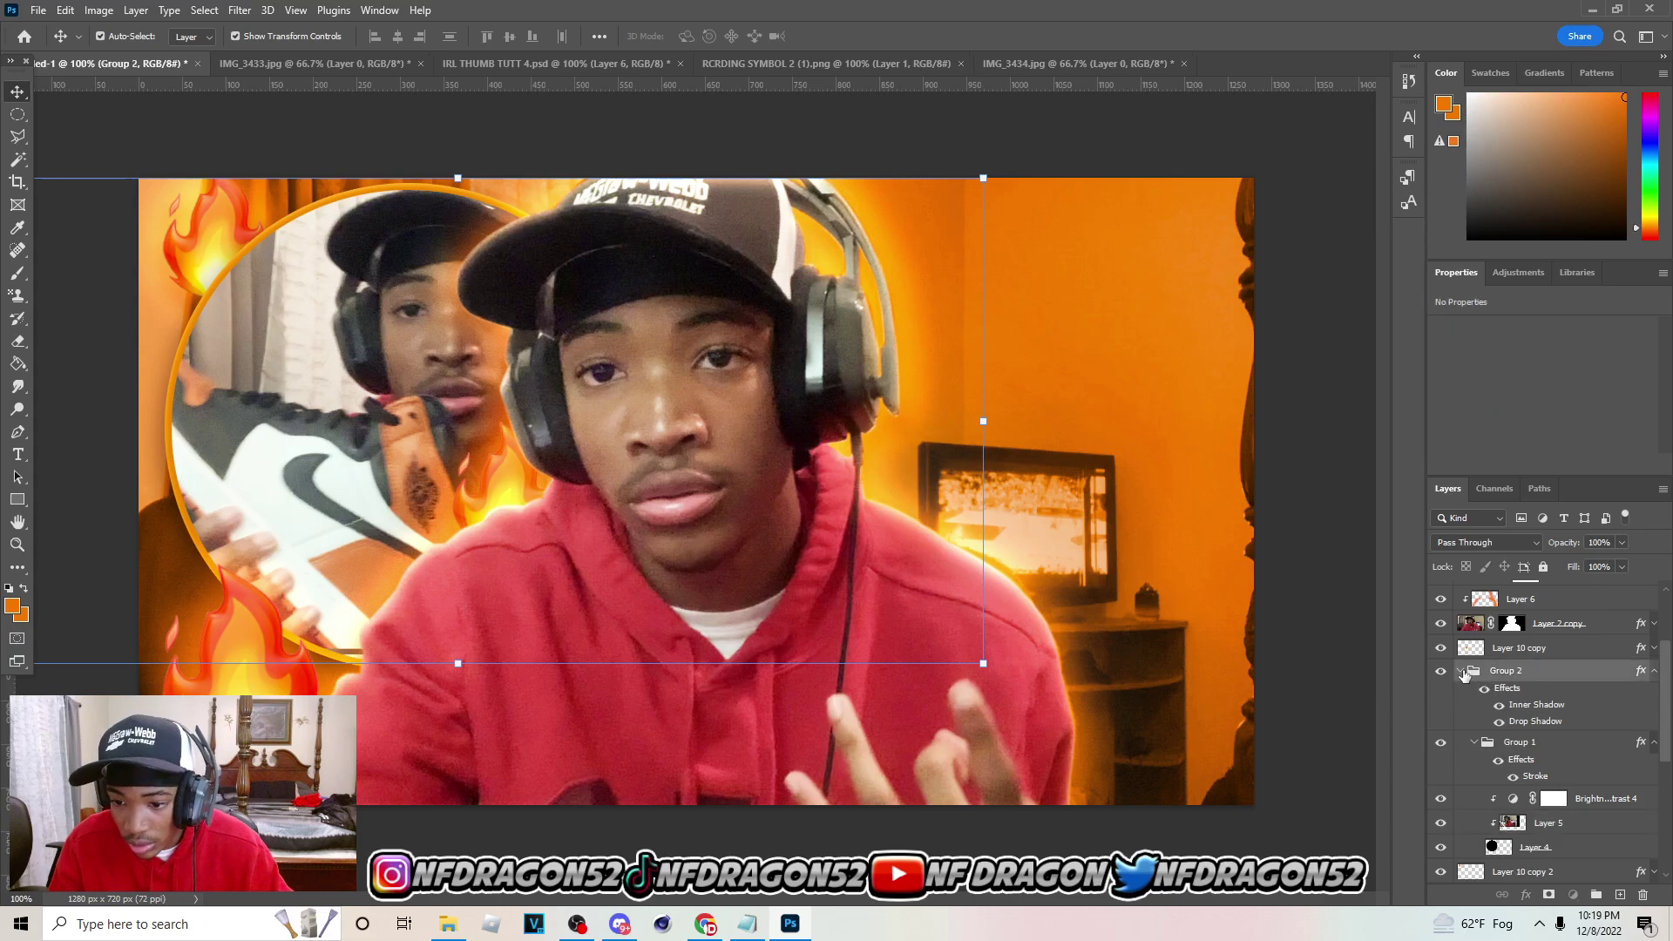
pyautogui.click(1461, 670)
pyautogui.click(1440, 670)
pyautogui.click(1442, 672)
pyautogui.hotkey('ctrl', 'j')
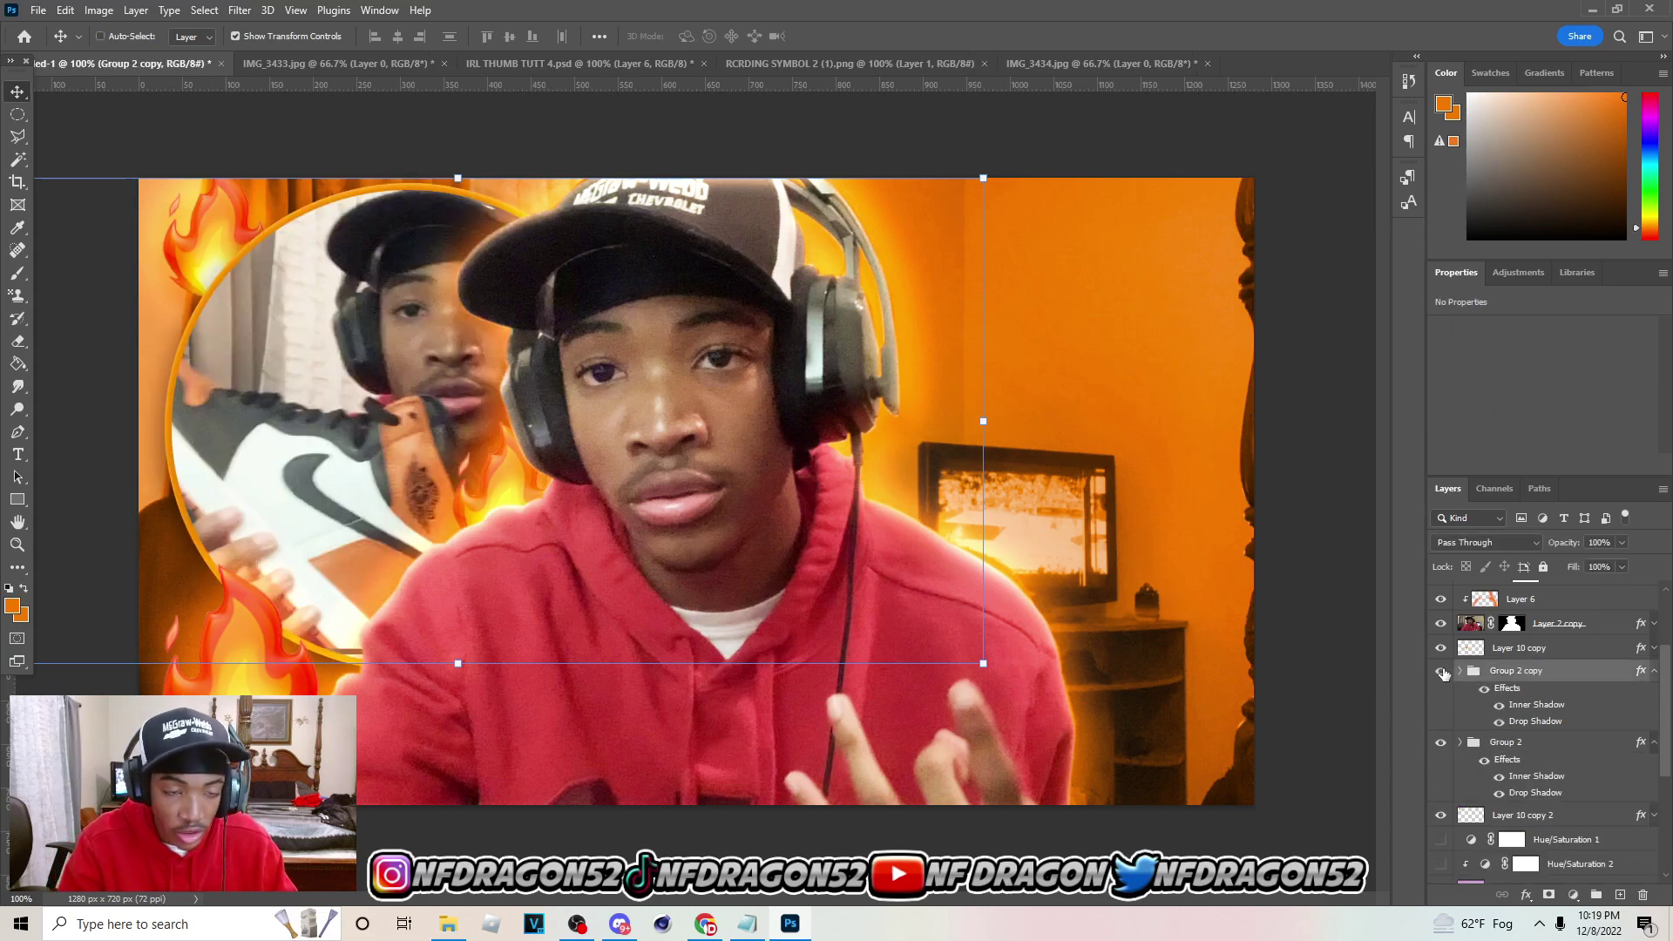
# Move Group 2 copy horizontally 682 px to the opposite side of the person and deselect it
pyautogui.hotkey('ctrl', 't')
pyautogui.moveTo(583, 417); pyautogui.dragTo(1024, 414)
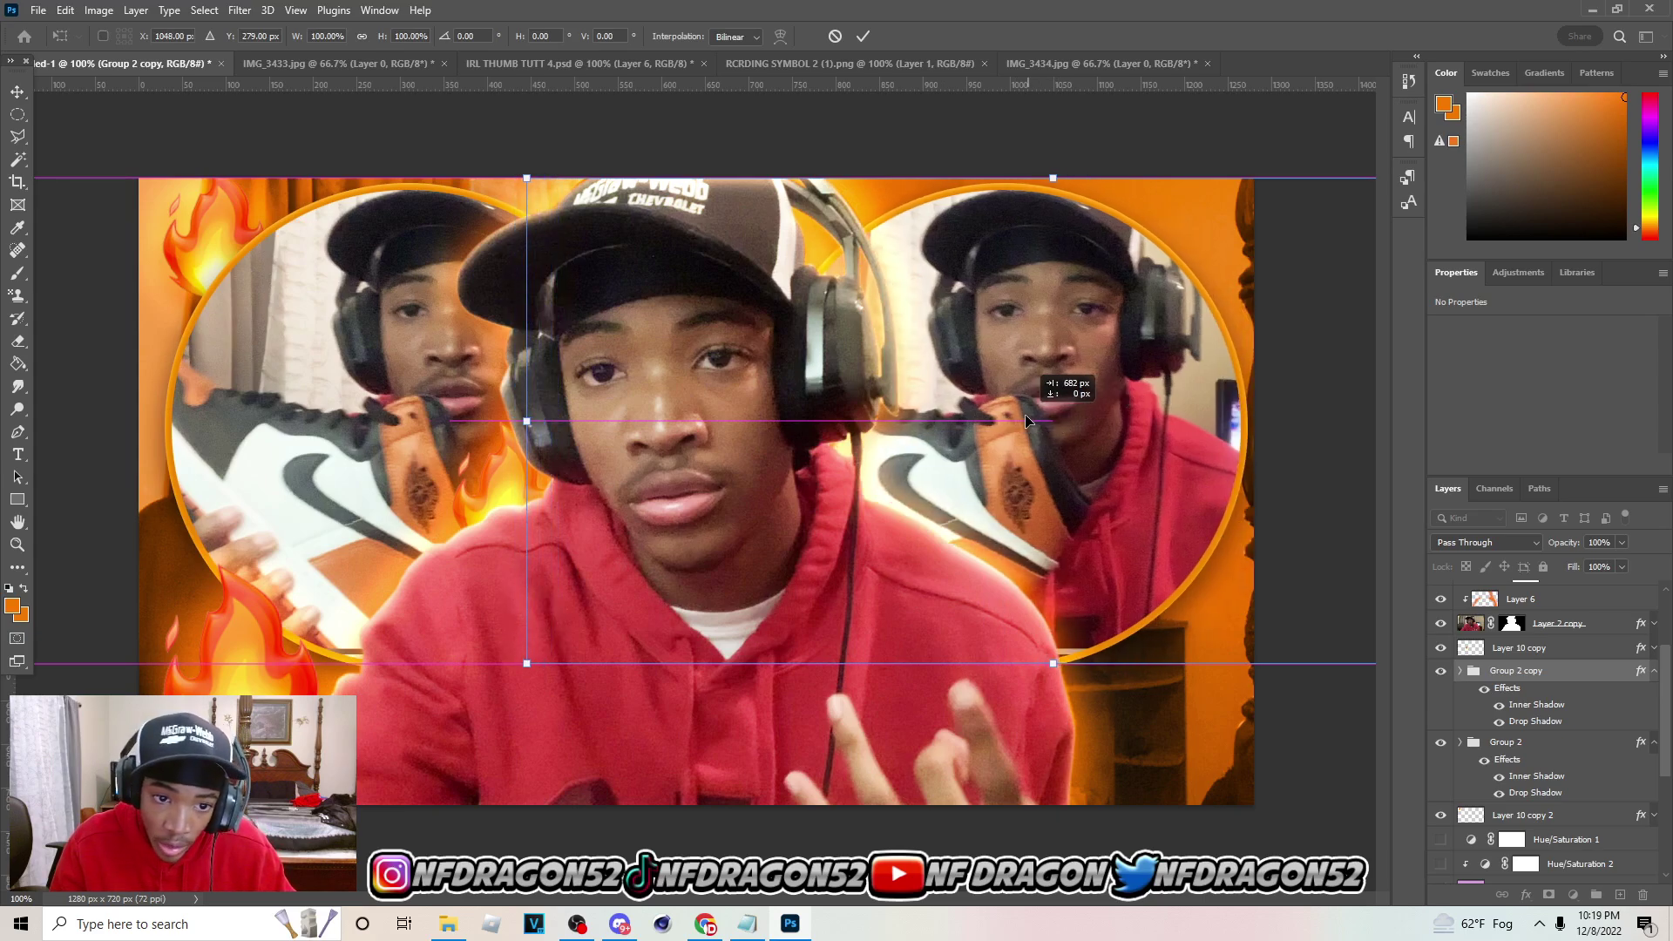
pyautogui.click(863, 36)
pyautogui.click(936, 105)
# Open the photo IMG_3435.jpg from the computer
pyautogui.click(38, 10)
pyautogui.click(53, 49)
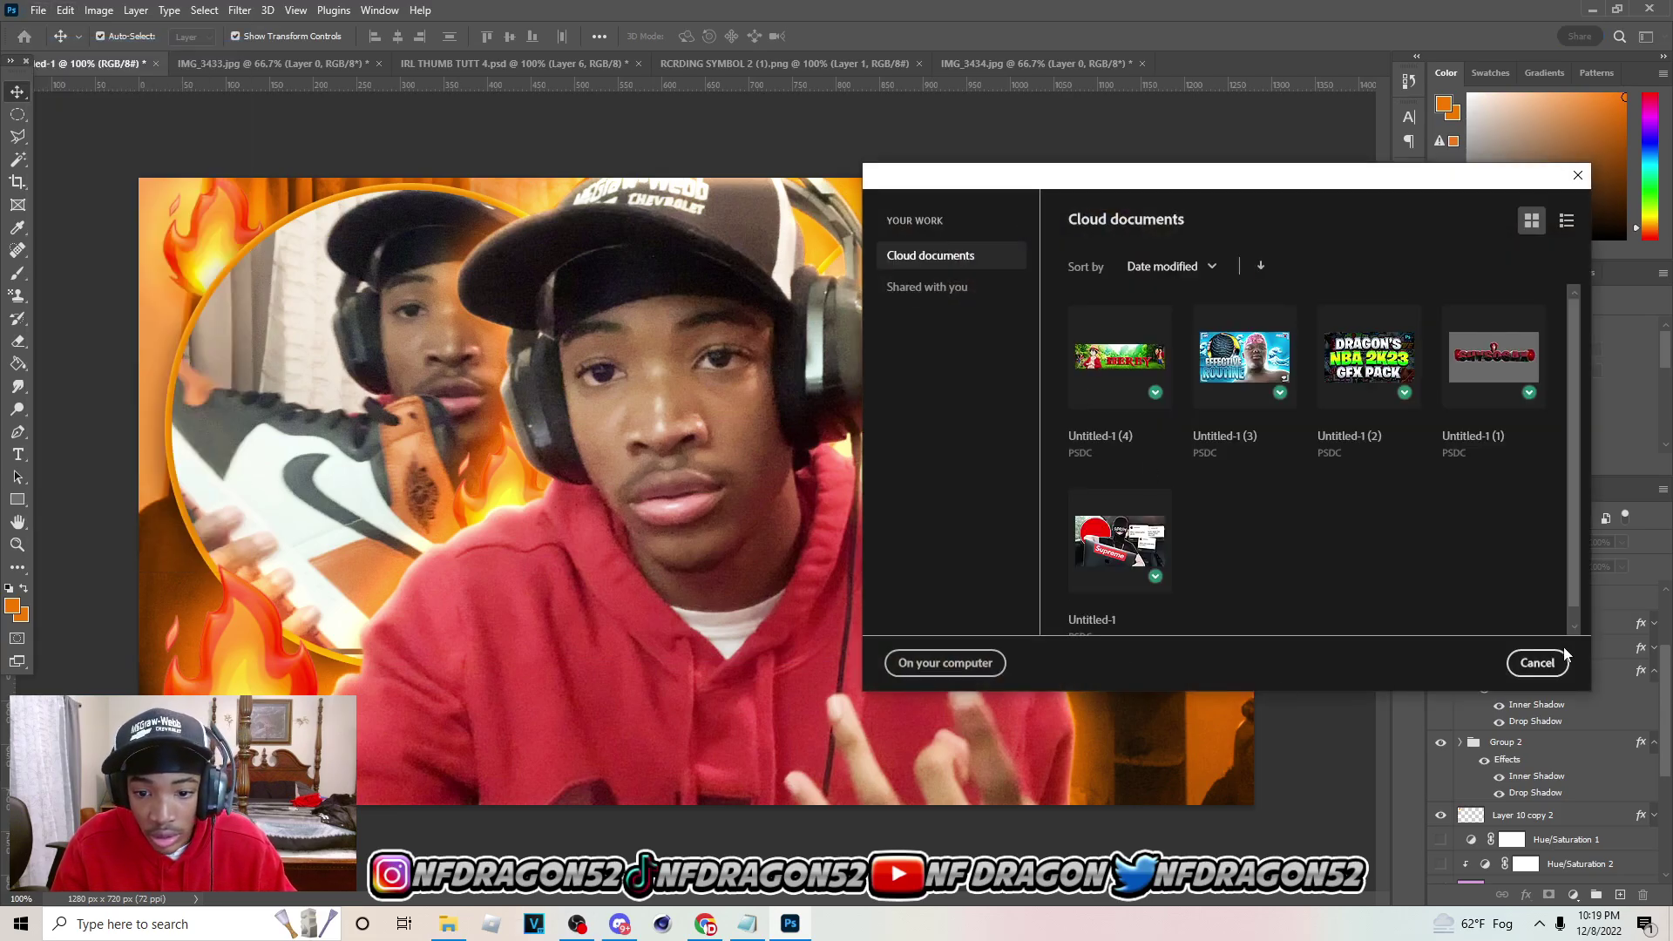
pyautogui.click(945, 662)
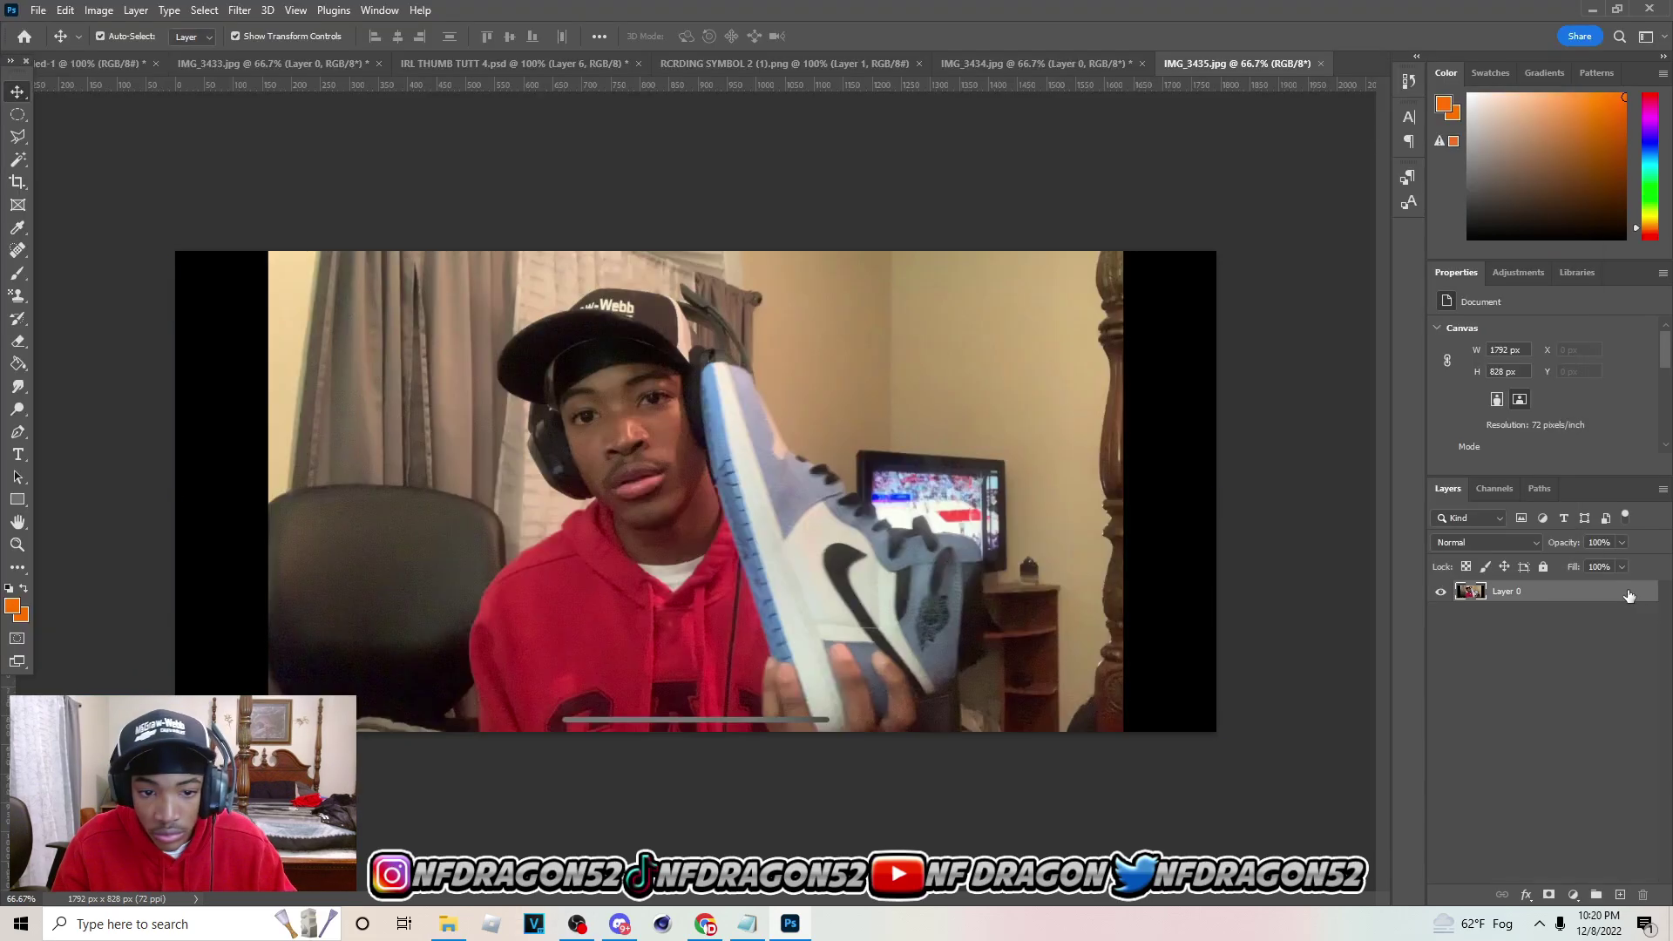
# Bring the IMG_3435 photo into the thumbnail above Layer 4 in Group 2 copy and clip it to the circle
pyautogui.click(90, 66)
pyautogui.rightClick(1538, 821)
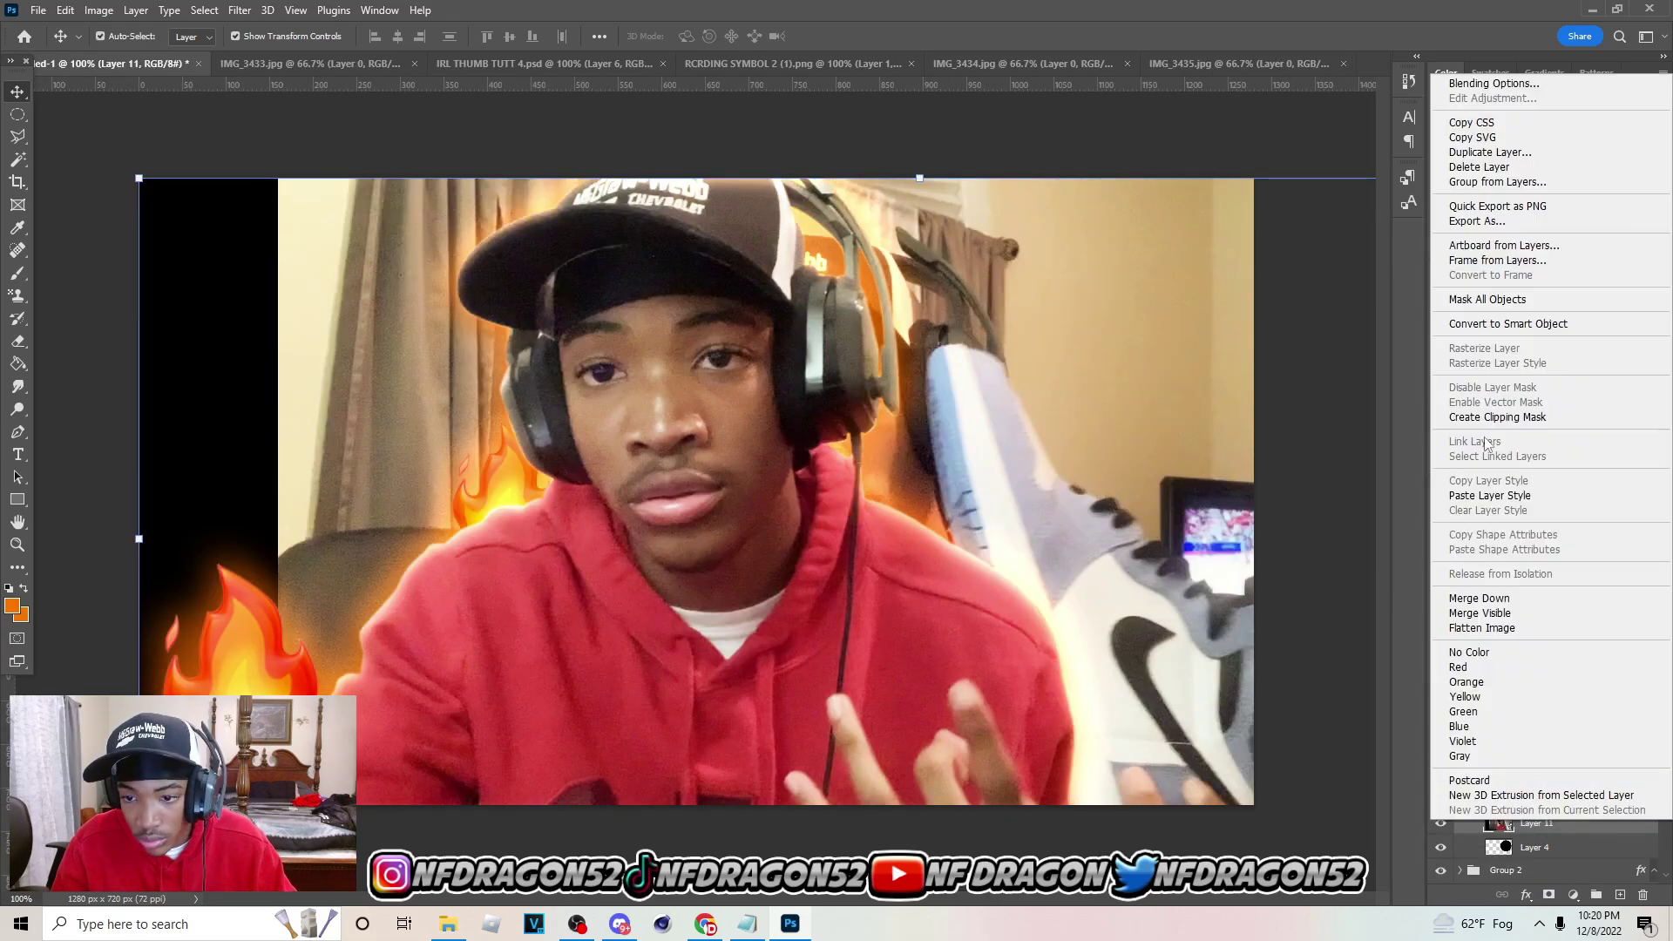
pyautogui.click(1492, 416)
# Move the copied inset's Brightness/Contrast 4 directly above Layer 11 and clip it to the layers below
pyautogui.click(1584, 779)
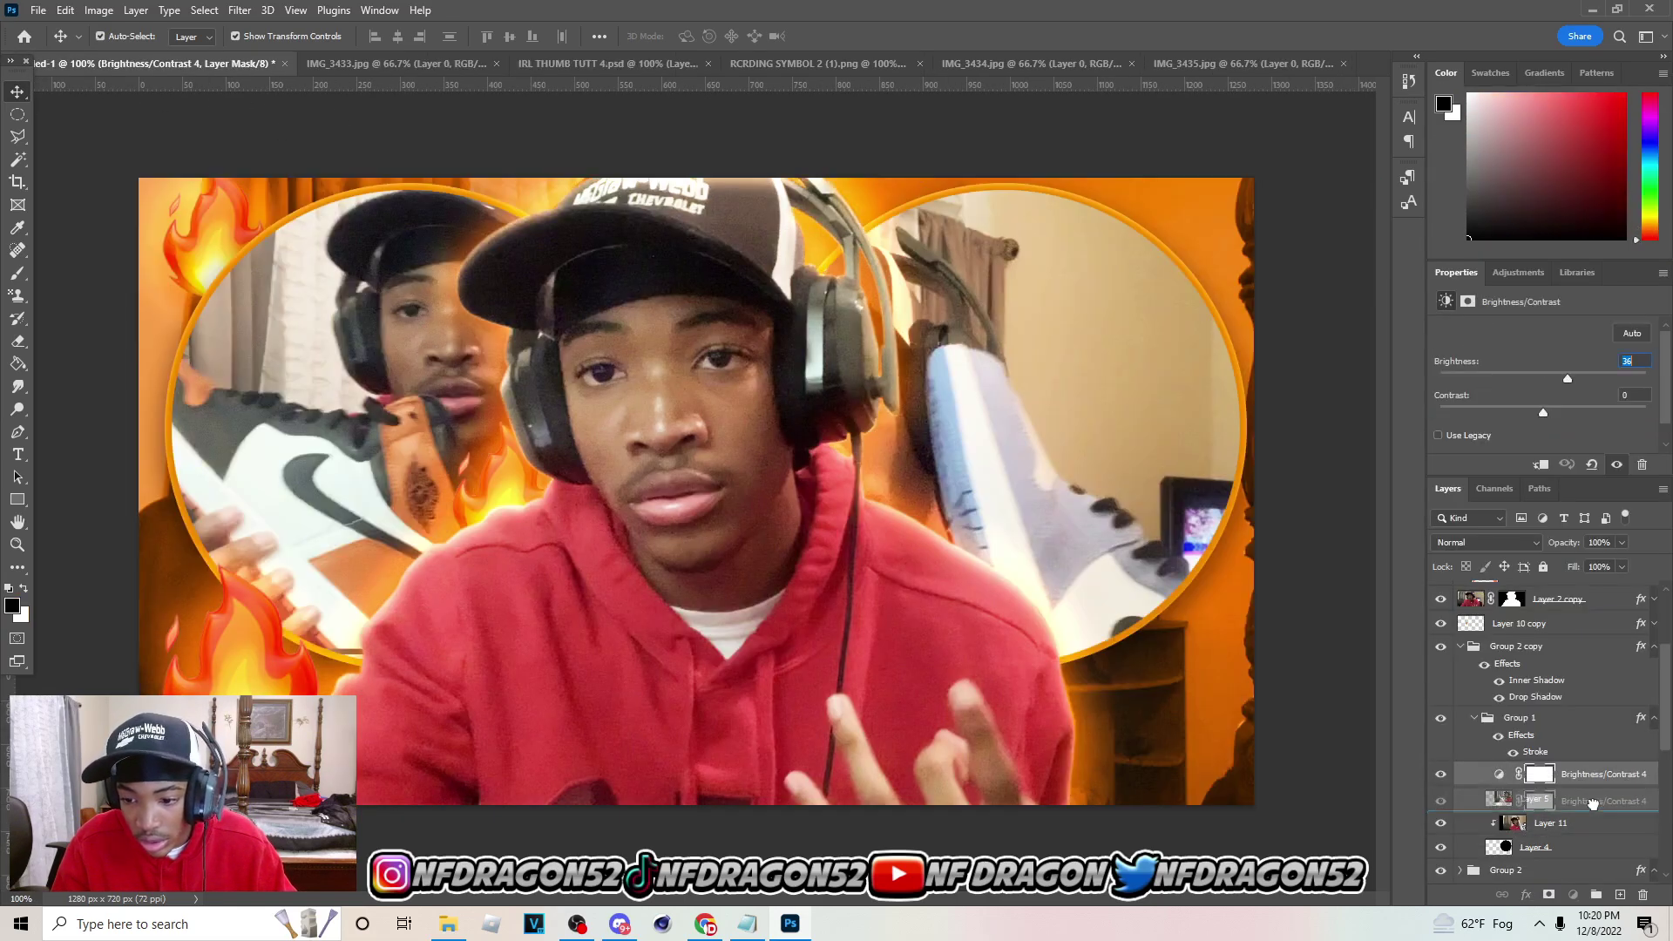
pyautogui.rightClick(1584, 779)
pyautogui.click(1487, 398)
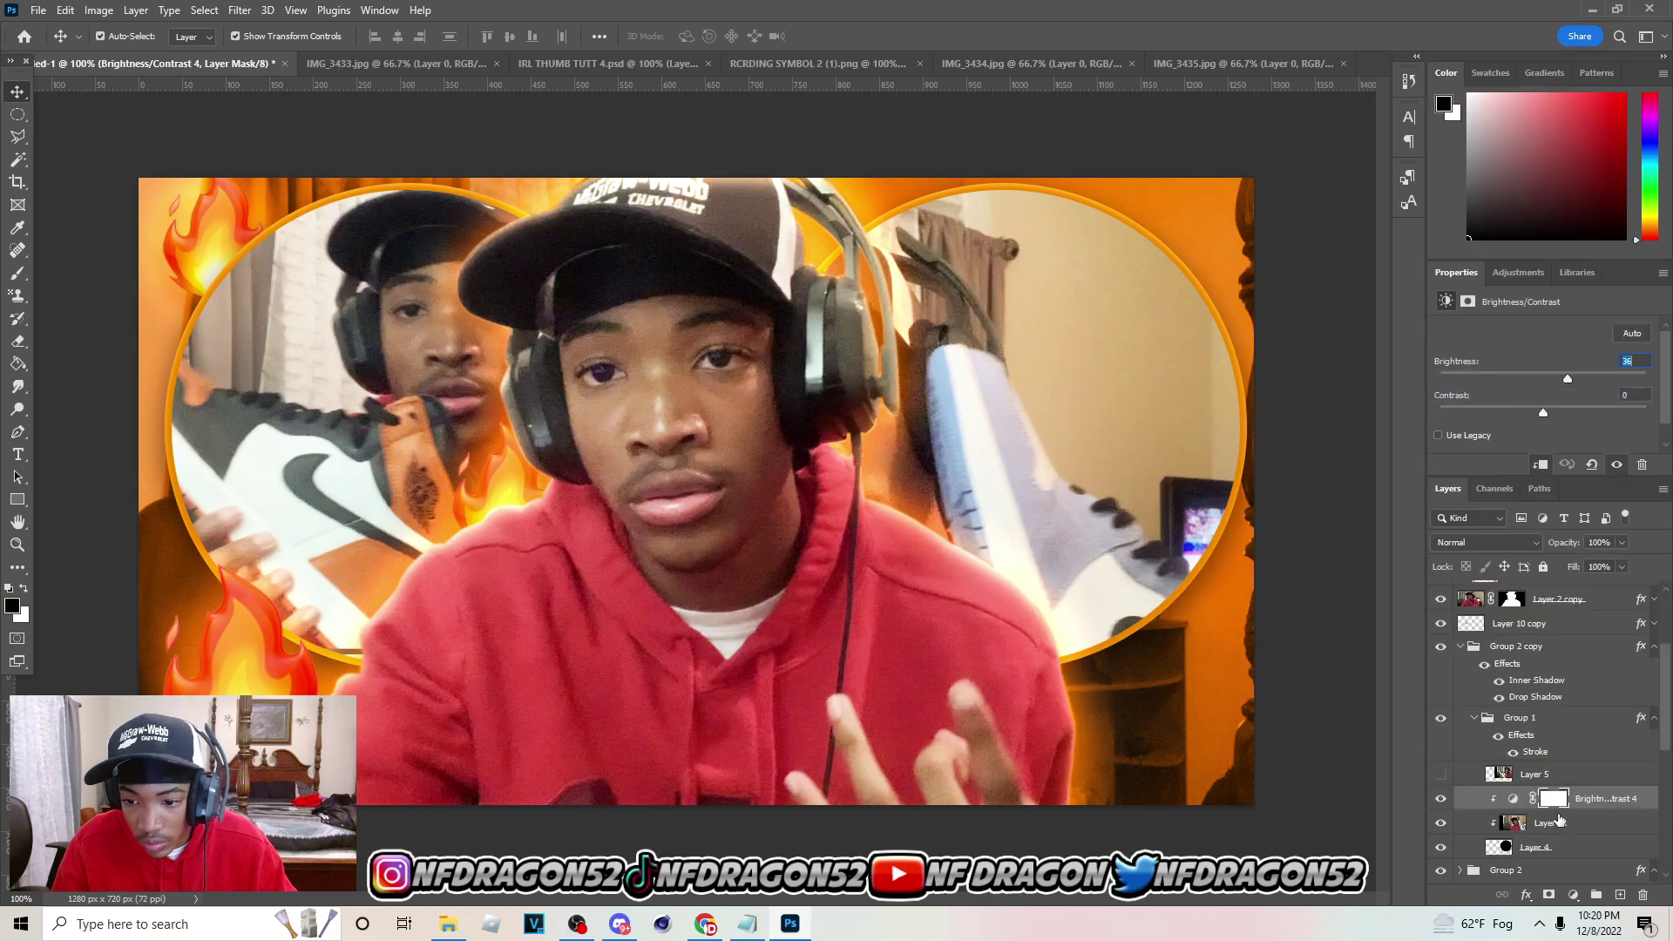
# Scale the blue shoe photo, Layer 11, to about 1218 x 563 px and position its face and shoe inside the circle
pyautogui.click(1552, 825)
pyautogui.moveTo(925, 171); pyautogui.dragTo(974, 595)
pyautogui.moveTo(1004, 678); pyautogui.dragTo(1151, 534)
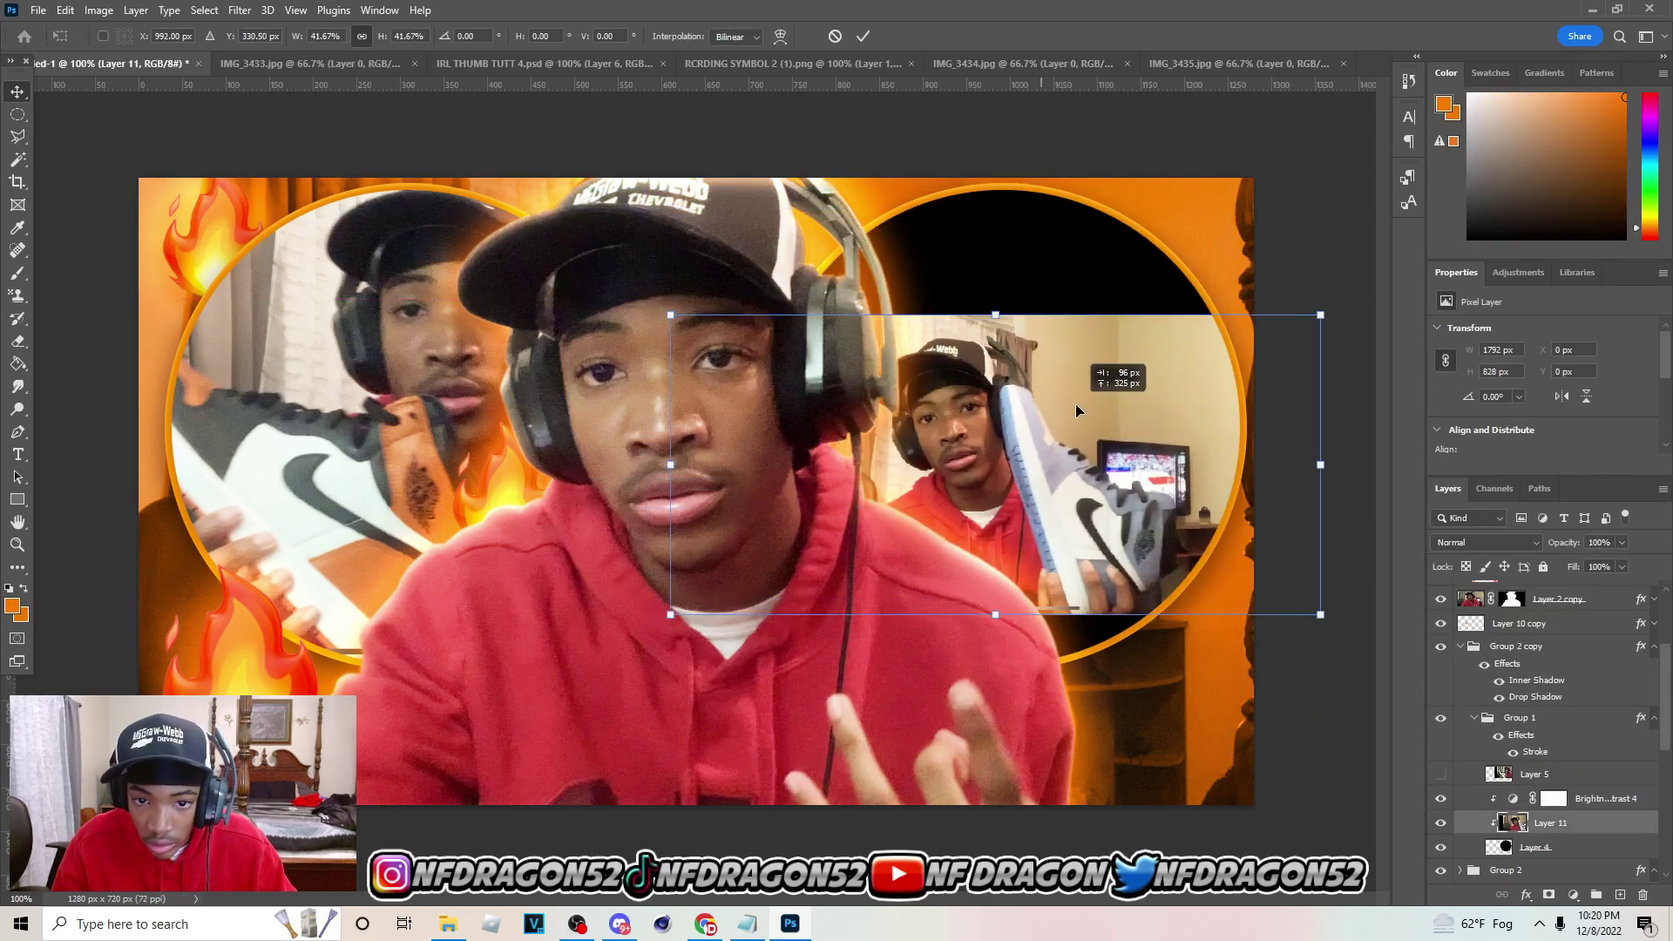
pyautogui.moveTo(1000, 317); pyautogui.dragTo(1026, 156)
pyautogui.moveTo(1079, 300); pyautogui.dragTo(1068, 315)
pyautogui.press('Return')
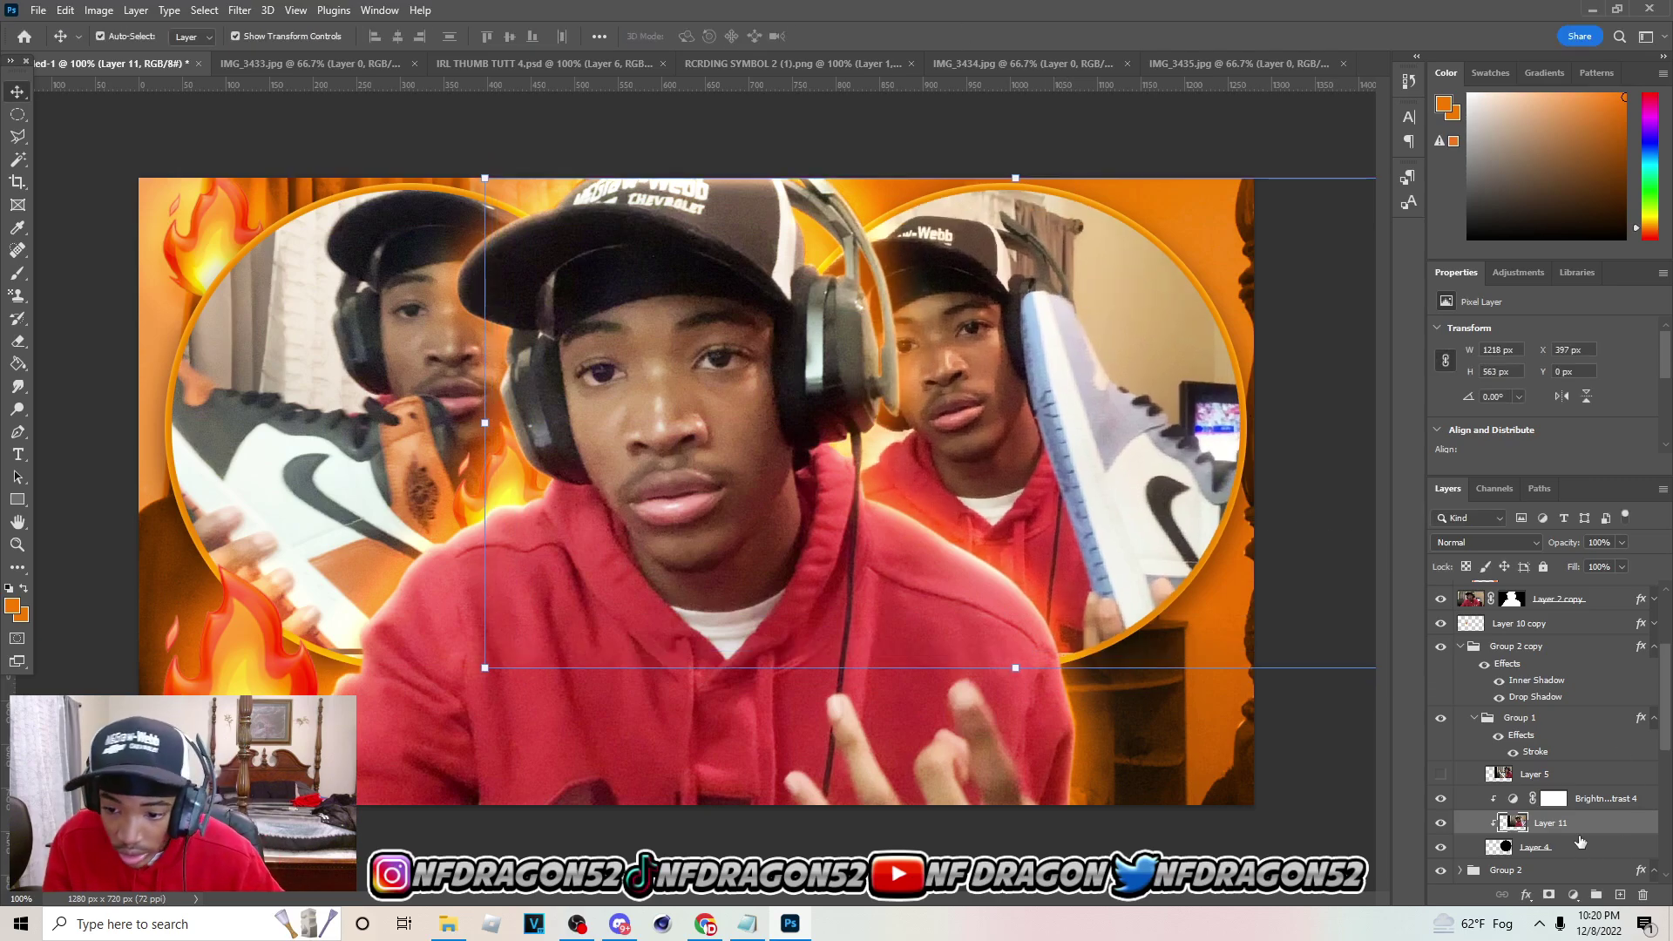
# Open the Brightness/Contrast 4 adjustment settings above Layer 11
pyautogui.click(1554, 798)
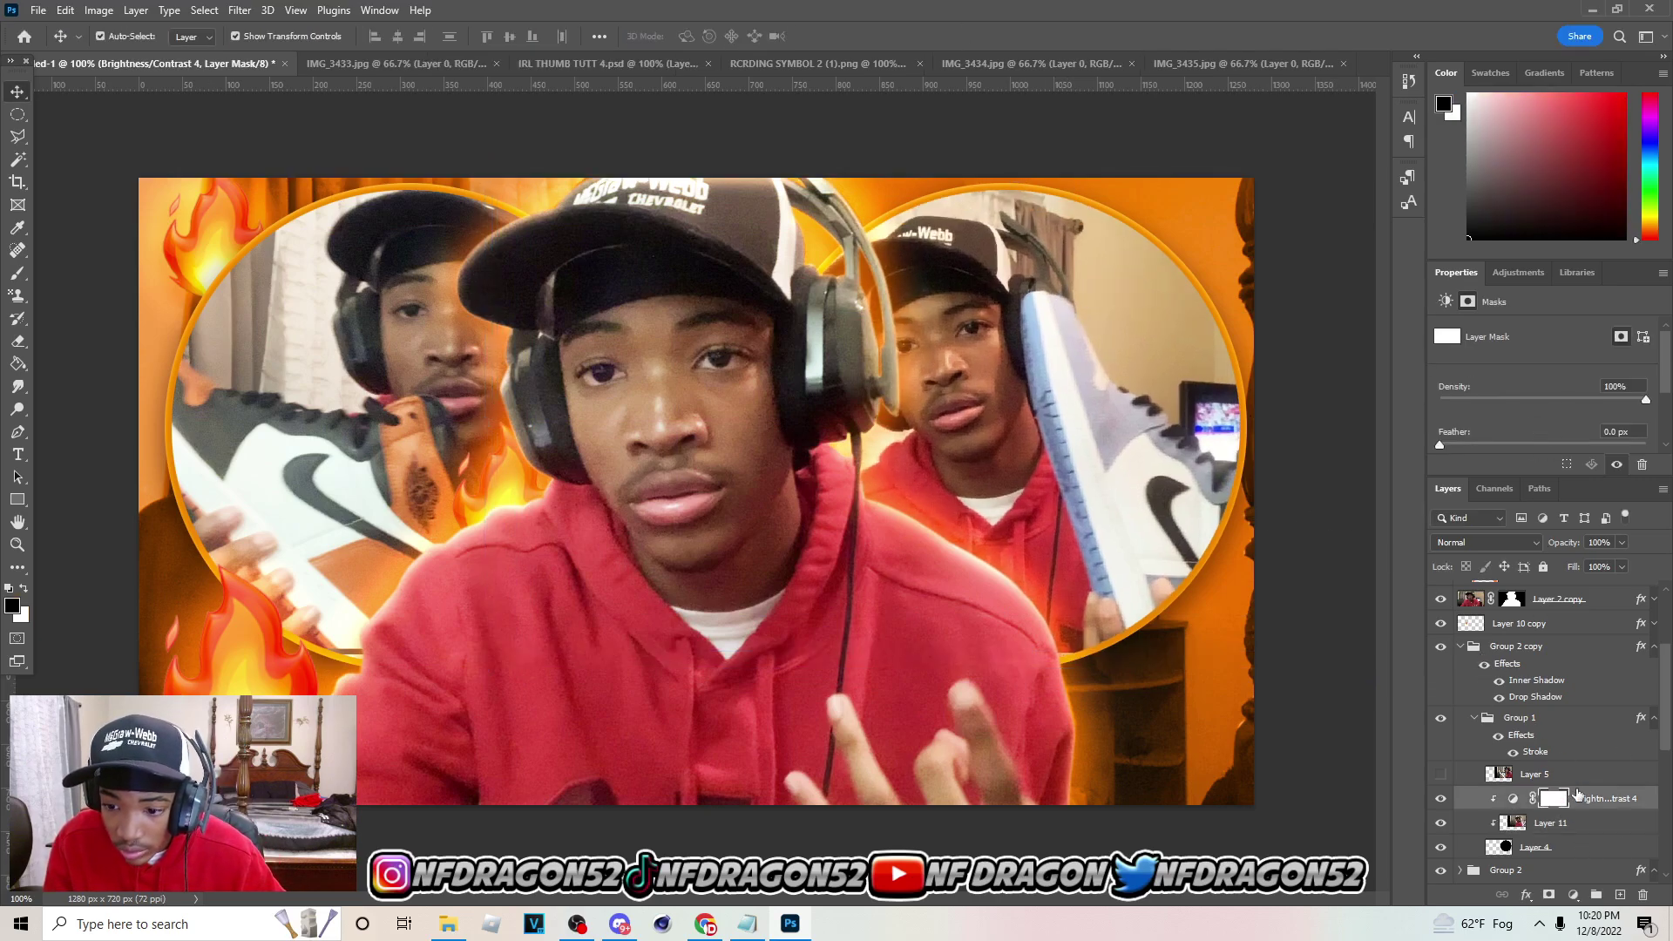
pyautogui.click(1513, 798)
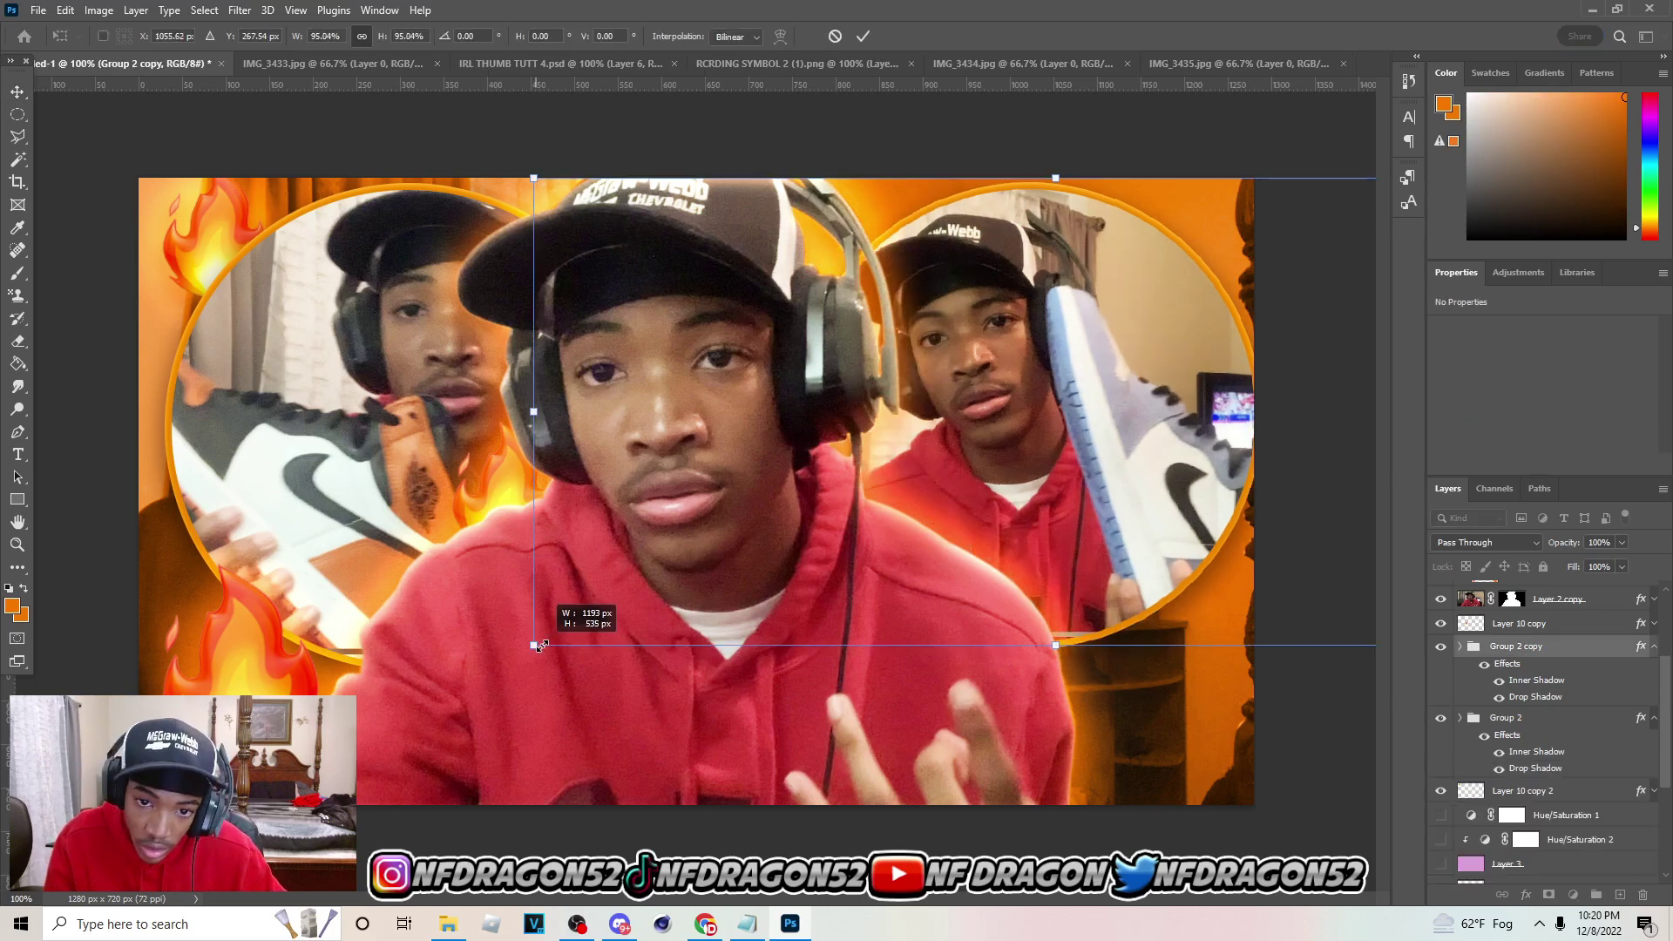
# Scale Group 2 copy to 94.97%, reduce it again to 88.79%, and reposition the inset near the canvas's upper-right area
pyautogui.moveTo(535, 647); pyautogui.dragTo(540, 643)
pyautogui.moveTo(818, 541); pyautogui.dragTo(821, 537)
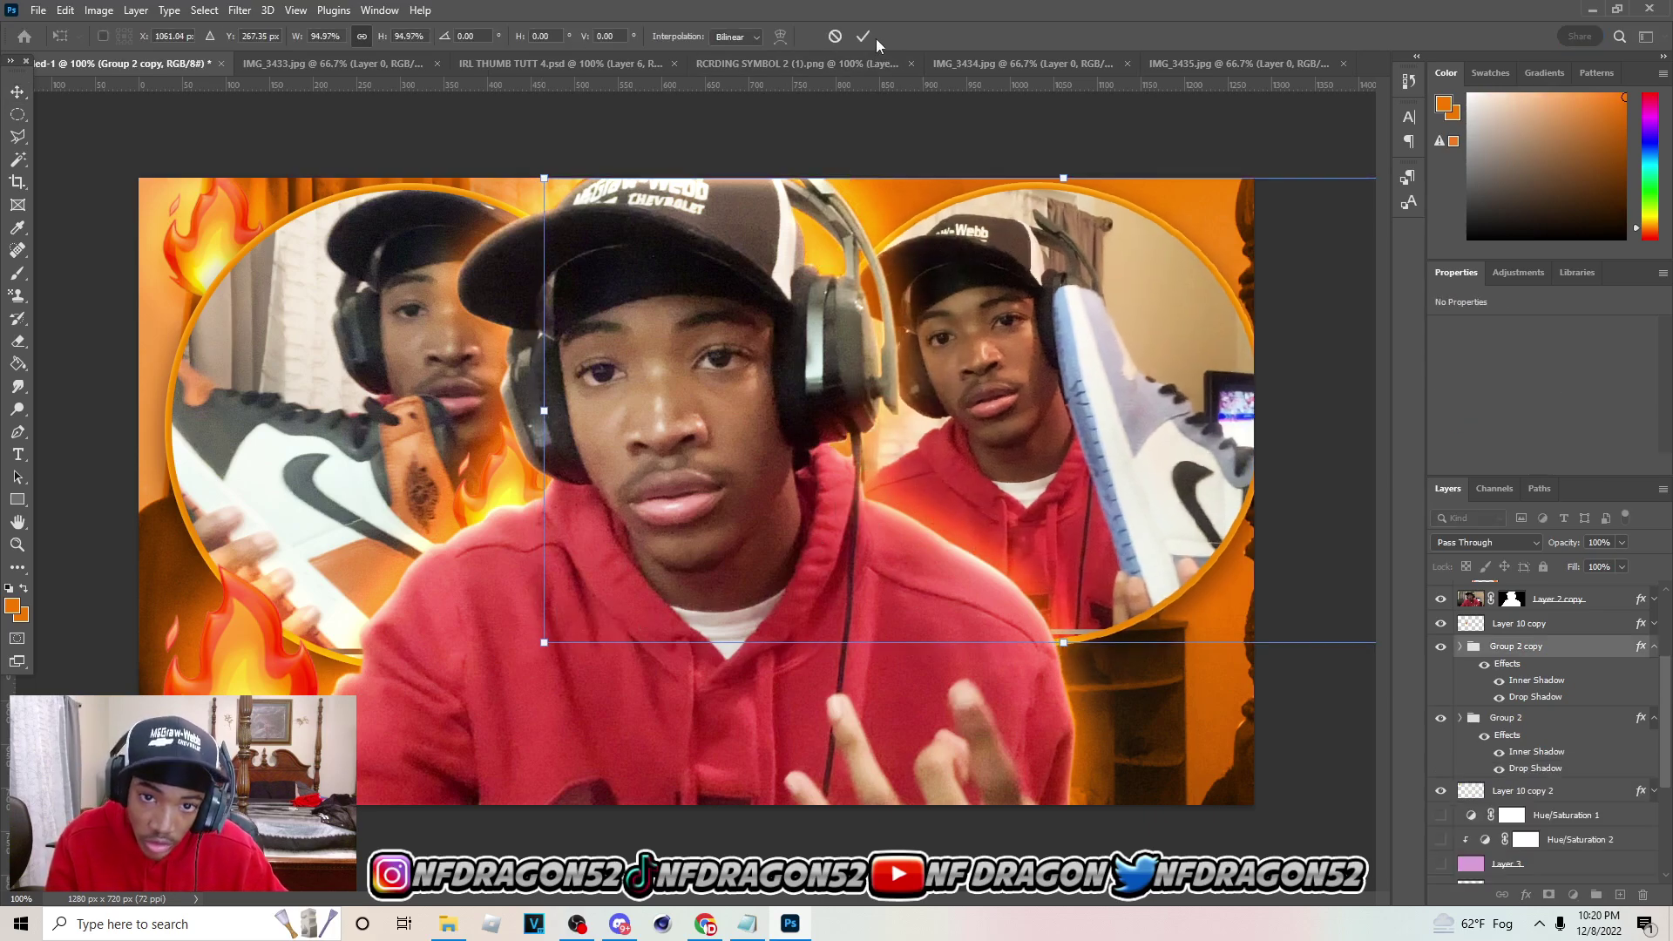
pyautogui.click(871, 36)
pyautogui.moveTo(1074, 259); pyautogui.dragTo(1075, 219)
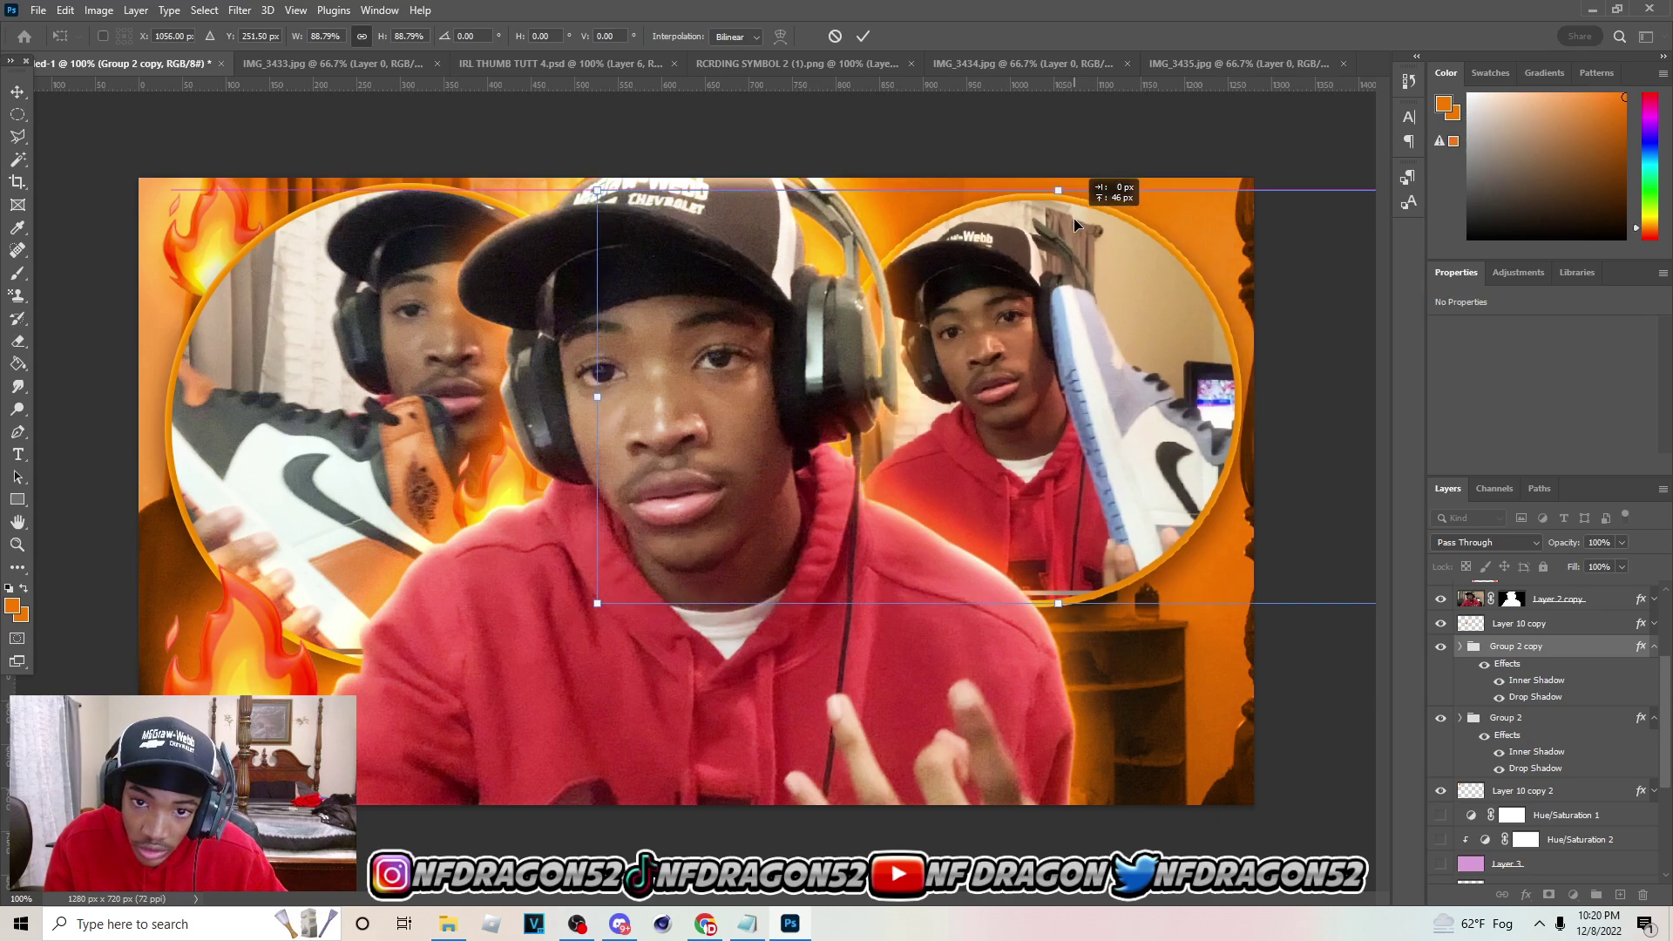
pyautogui.click(863, 37)
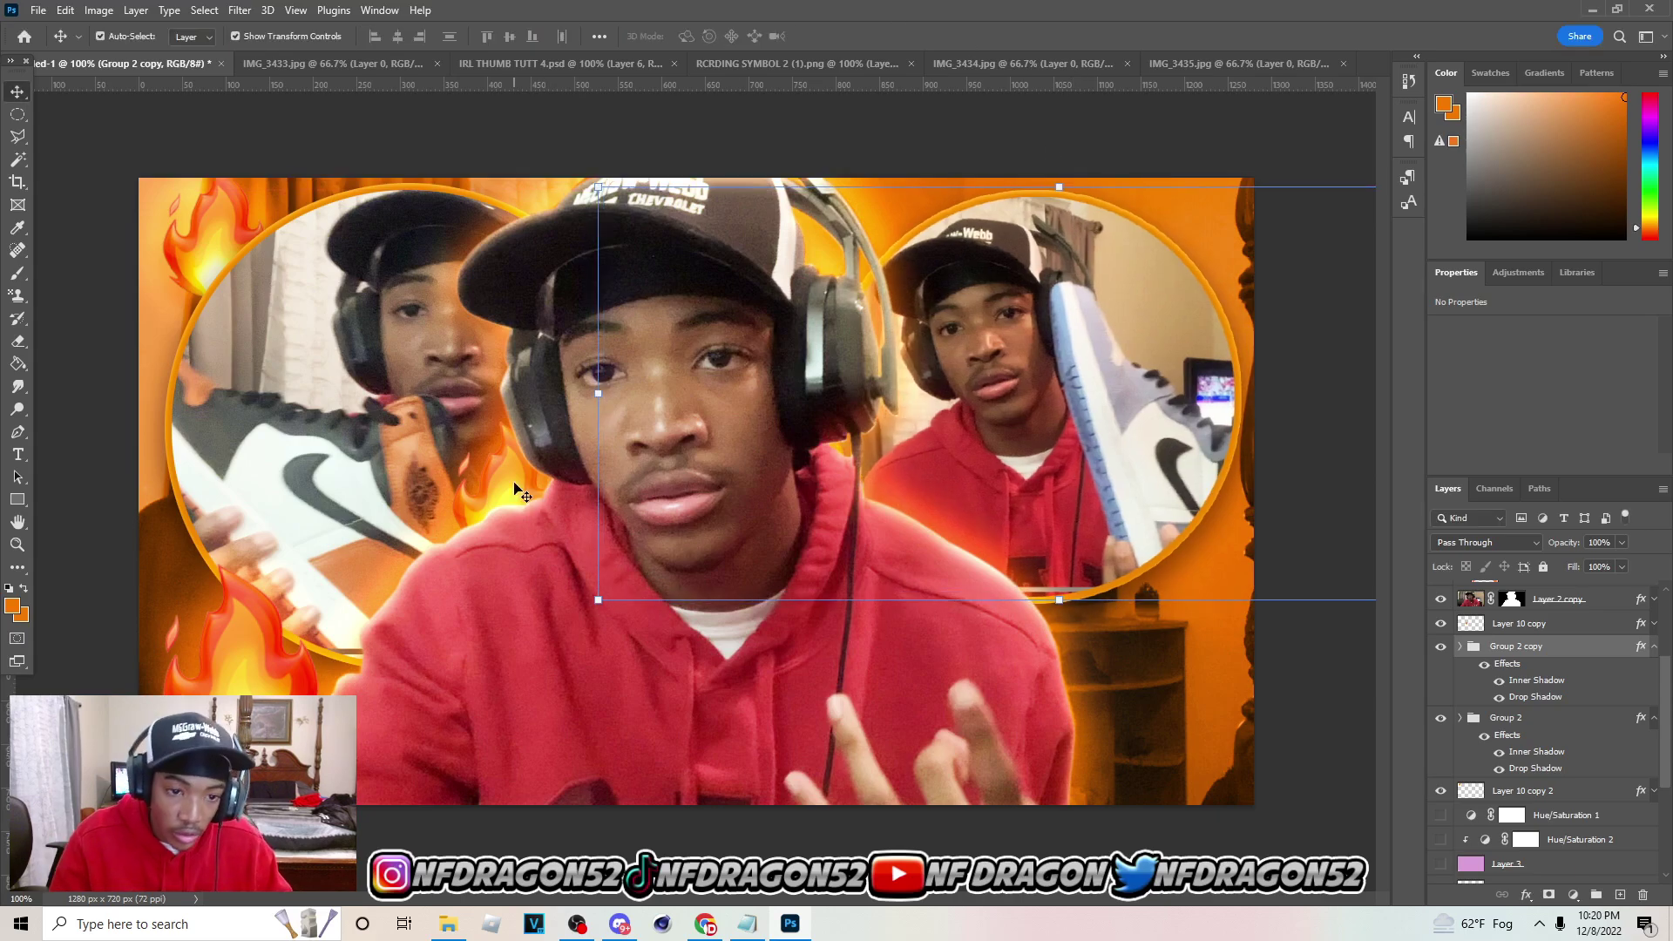
# Duplicate the Layer 10 copy fire emoji and place copies behind the blue-shoe inset around its upper edge, below Group 2
pyautogui.keyDown('ctrl'); pyautogui.click(515, 489); pyautogui.keyUp('ctrl')
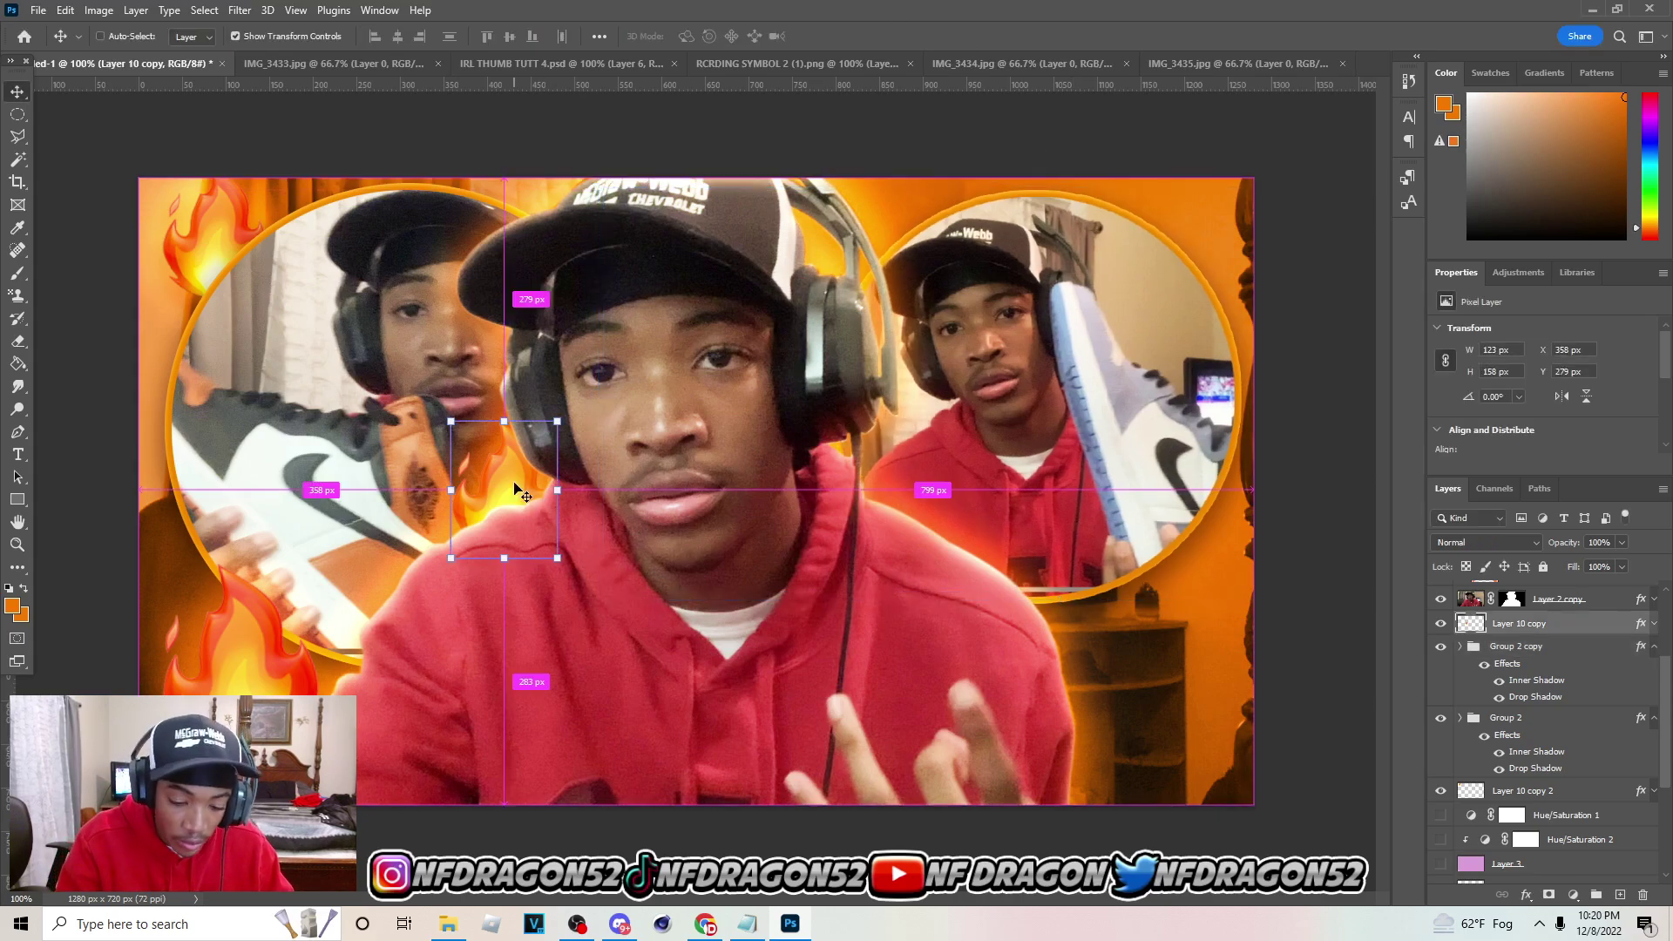
pyautogui.hotkey('ctrl', 'j')
pyautogui.moveTo(522, 479); pyautogui.dragTo(1188, 244)
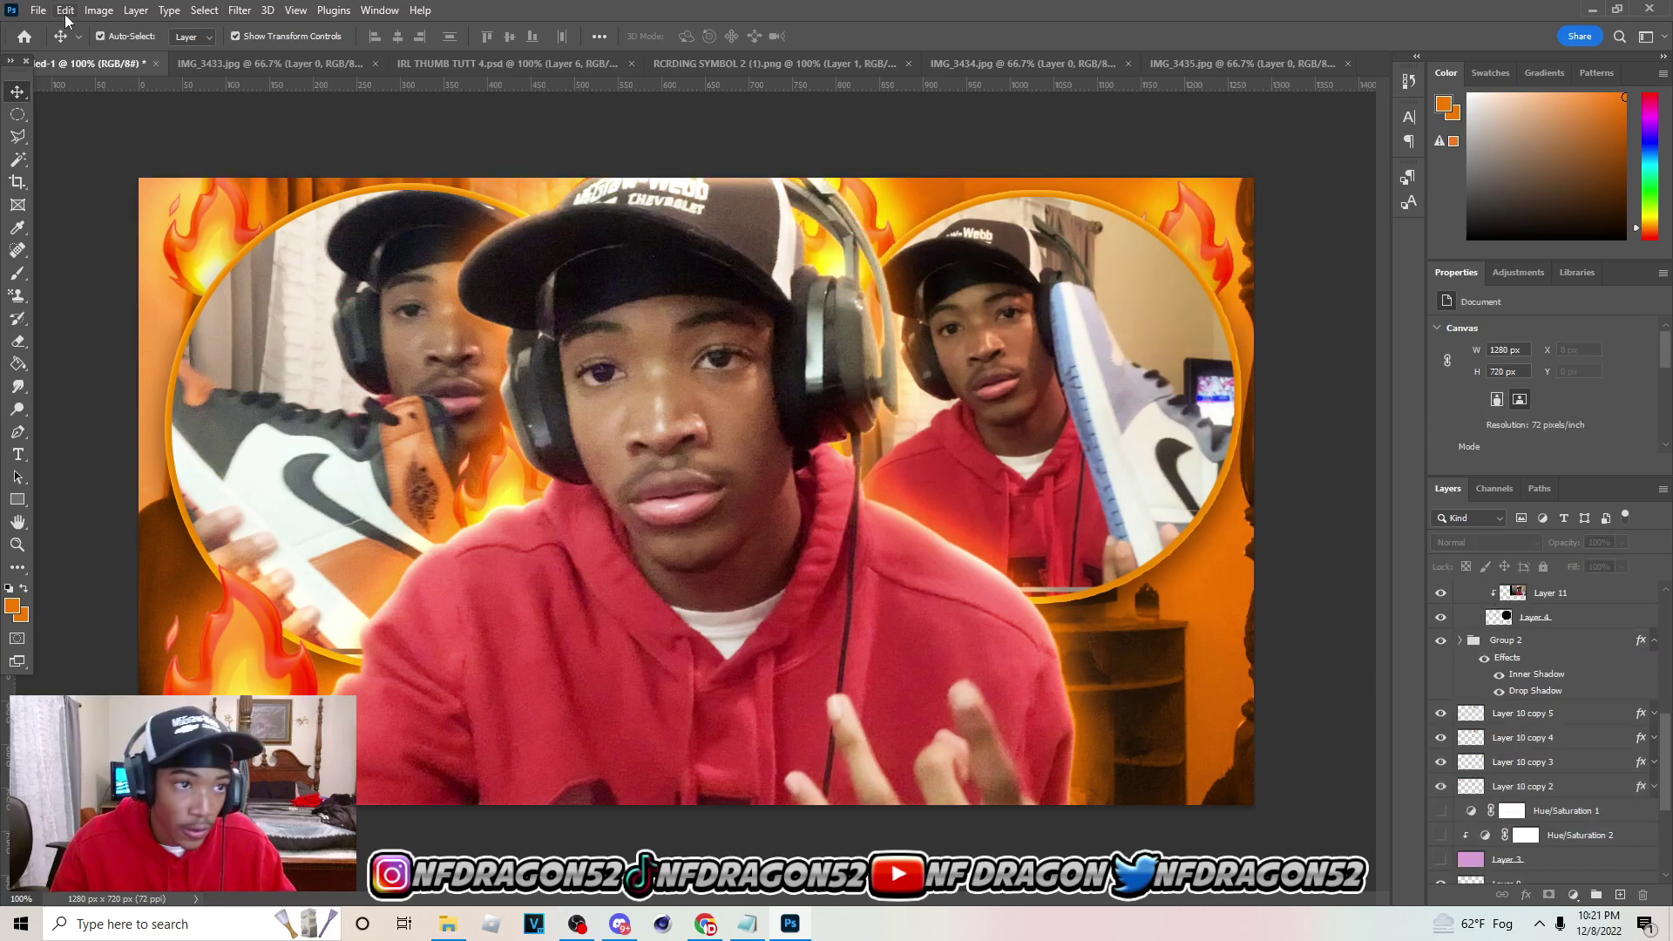
# Open image4 (1).png and copy its third pixel speech bubble onto a separate layer for use in the thumbnail
pyautogui.click(66, 10)
pyautogui.moveTo(38, 9)
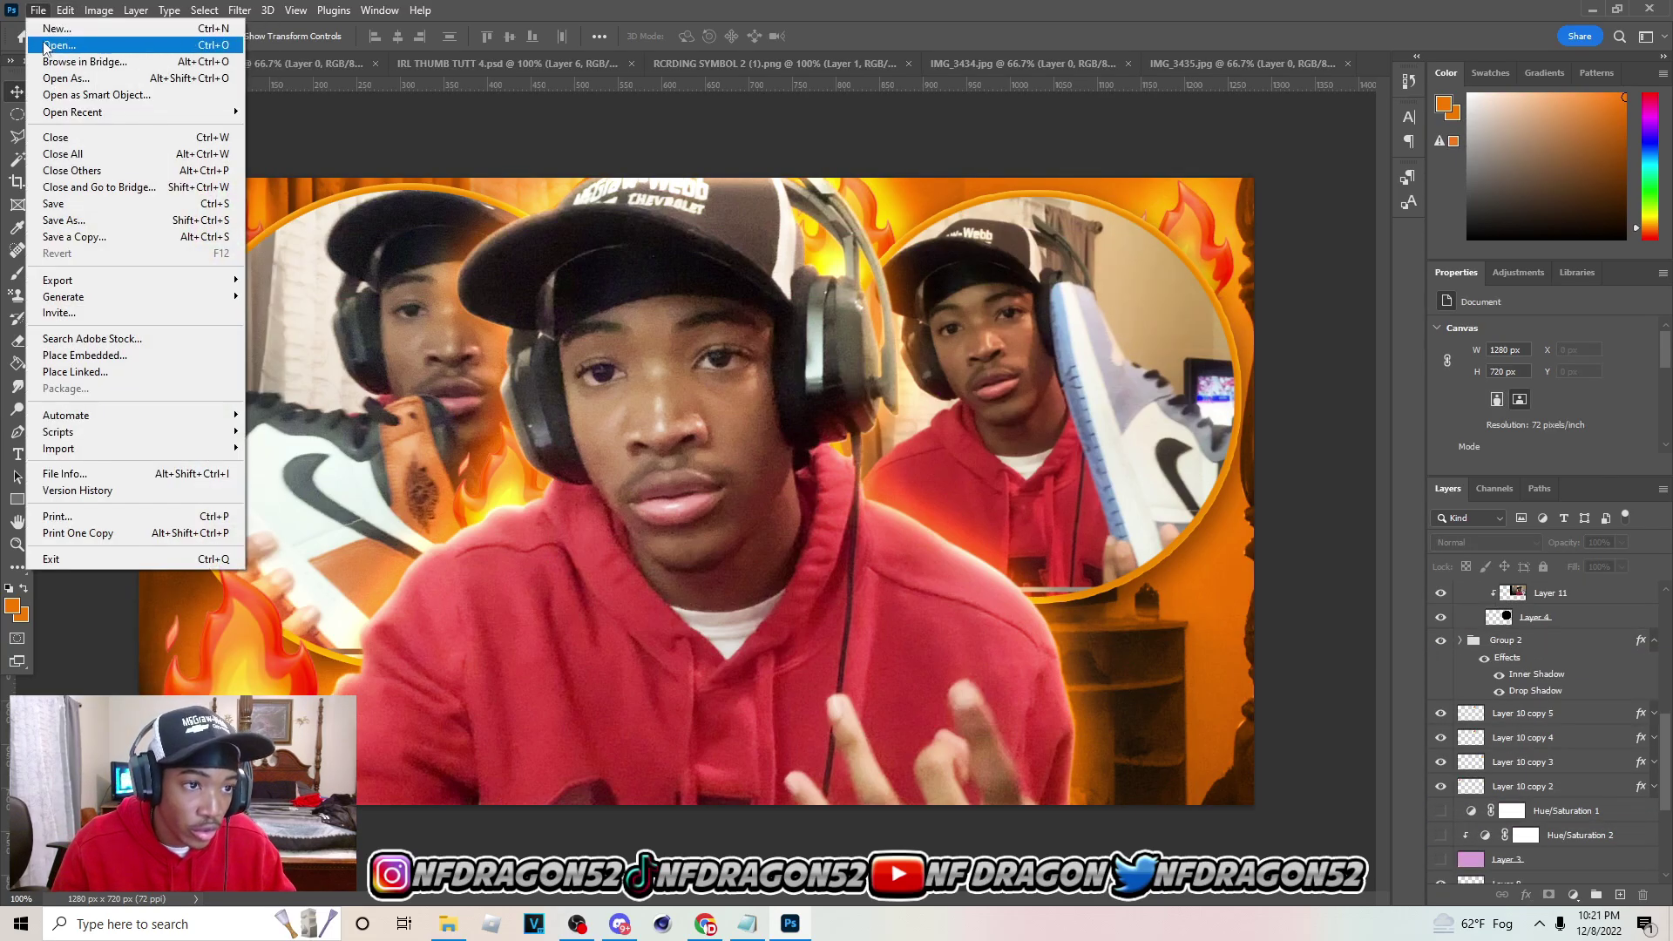
pyautogui.click(46, 45)
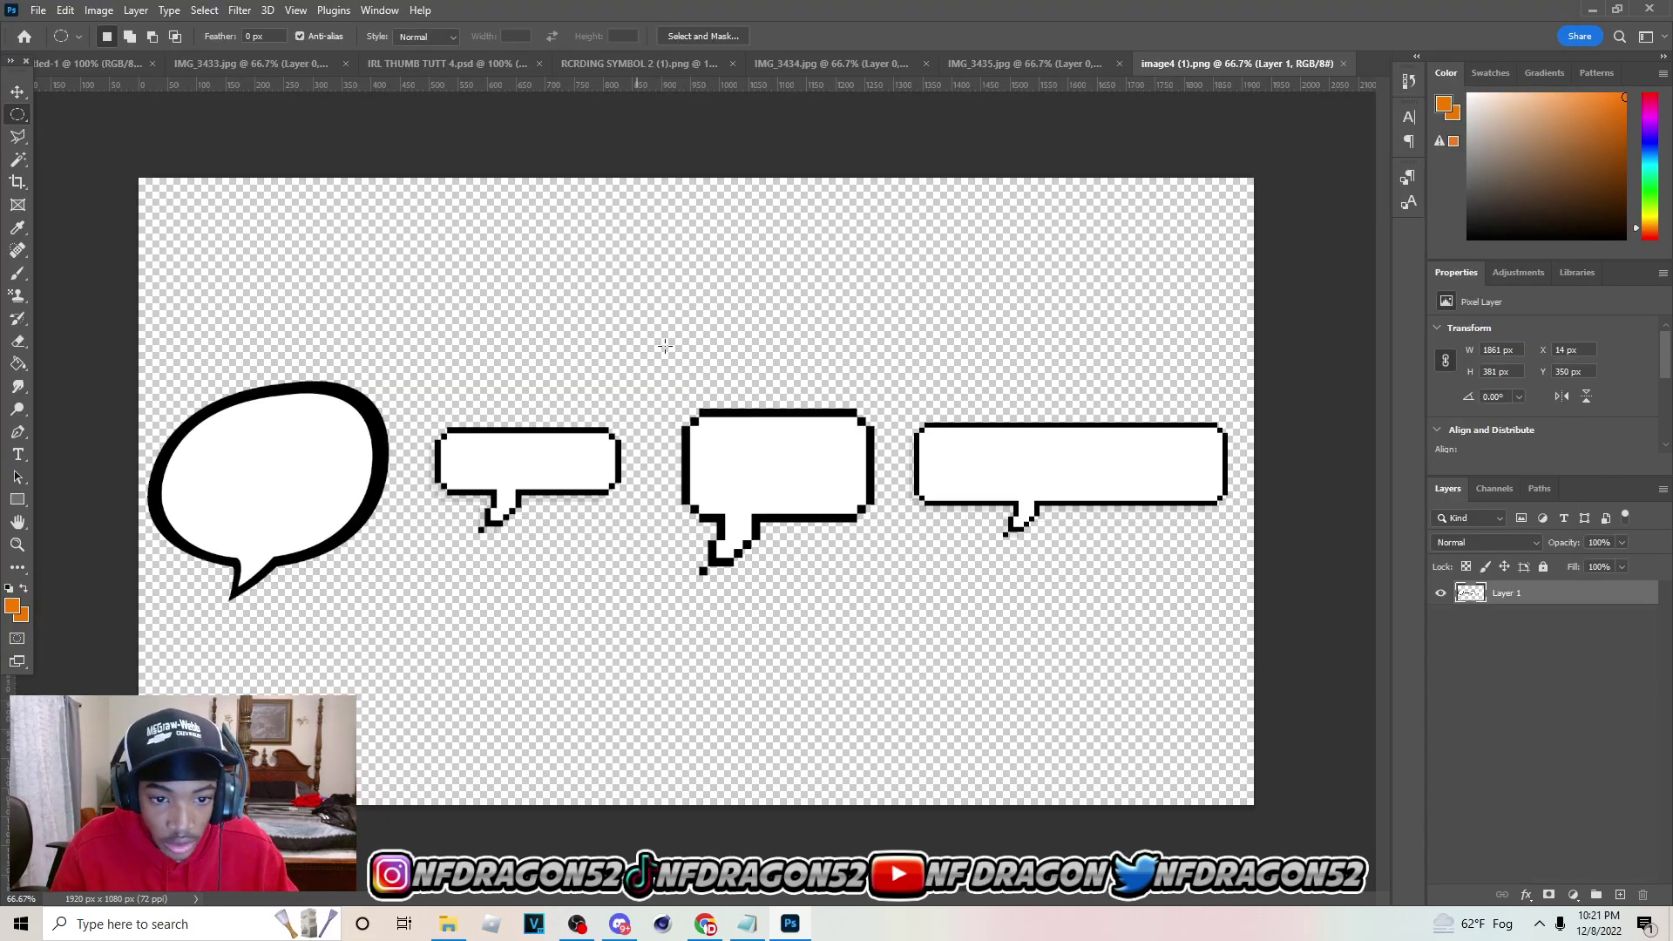
pyautogui.moveTo(641, 342); pyautogui.dragTo(893, 593)
pyautogui.hotkey('ctrl', 'j')
pyautogui.click(17, 91)
pyautogui.click(98, 63)
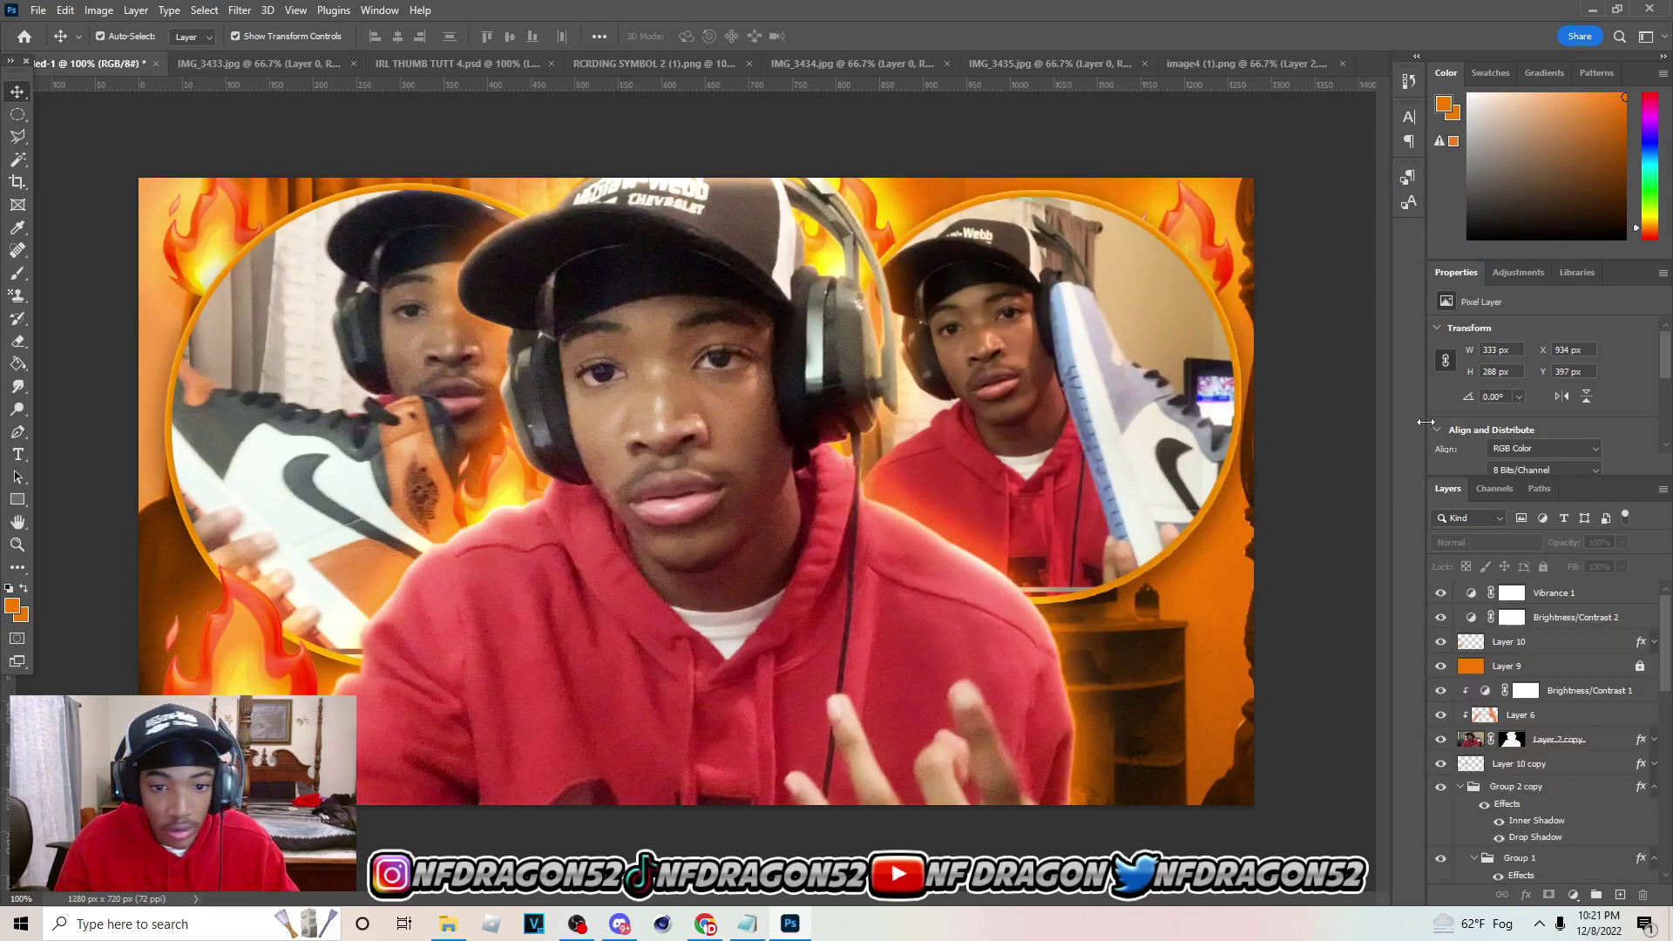
# Paste the speech bubble directly below Layer 9, hide Layer 9, and move the bubble to about X 679, Y 306 px
pyautogui.click(1513, 691)
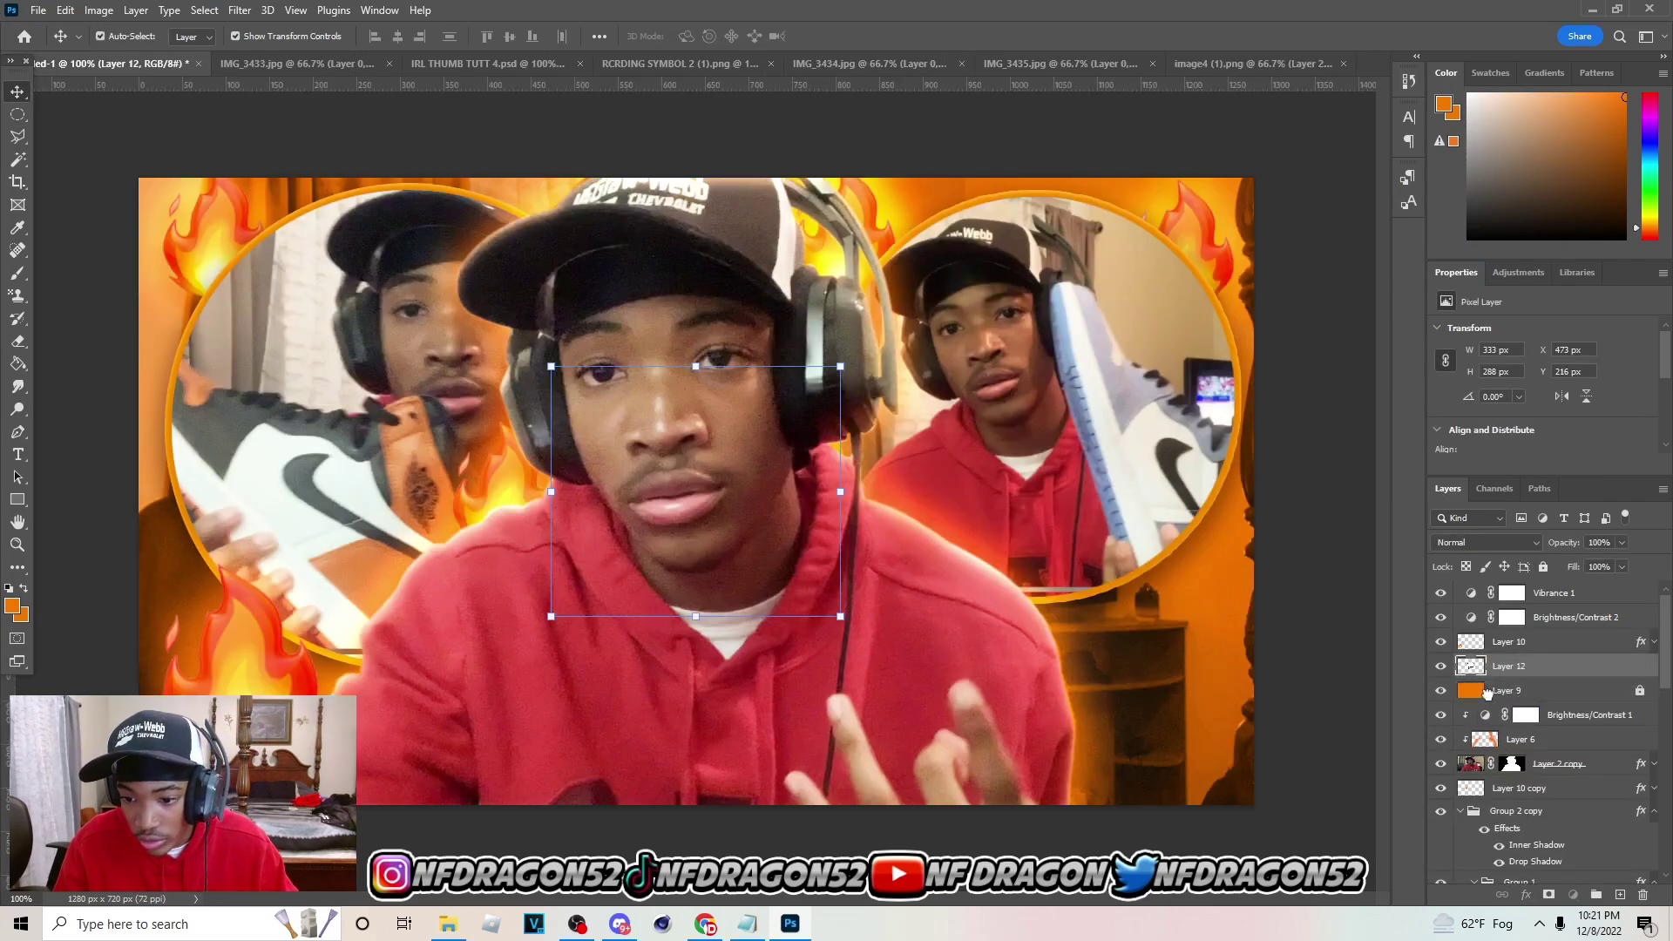
pyautogui.hotkey('ctrl', 'v')
pyautogui.click(1442, 666)
pyautogui.moveTo(722, 473); pyautogui.dragTo(902, 551)
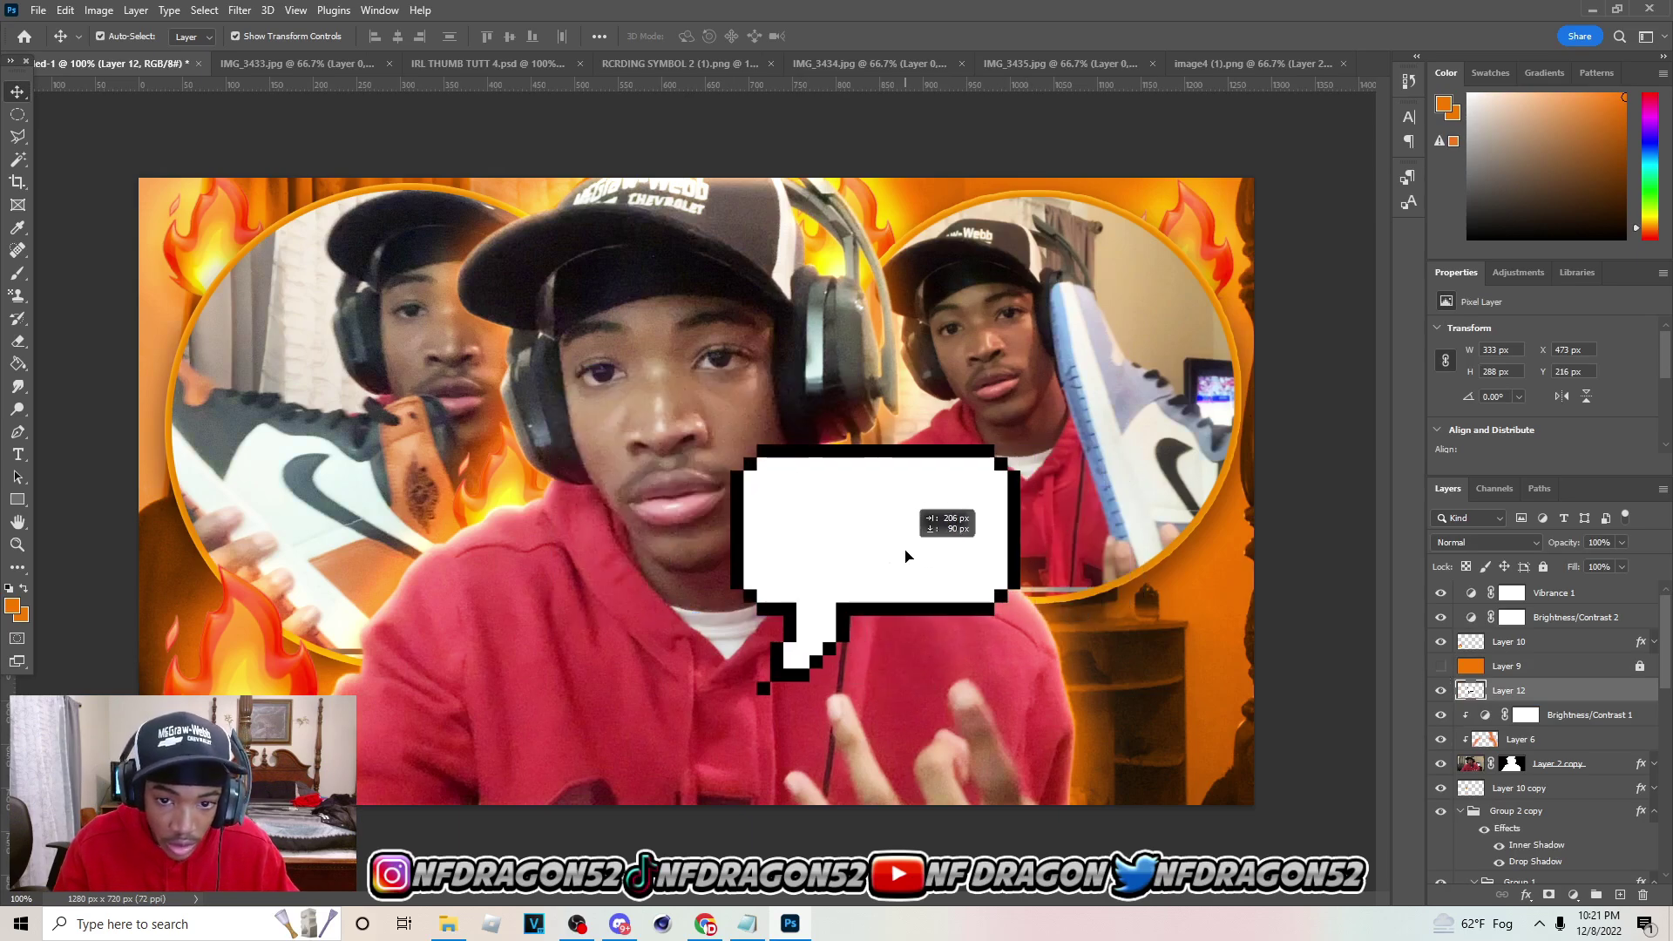
# Add the text W SHOE inside the speech bubble in the Minecraft font, coloured 000000, and scale it to 123.87%
pyautogui.click(18, 455)
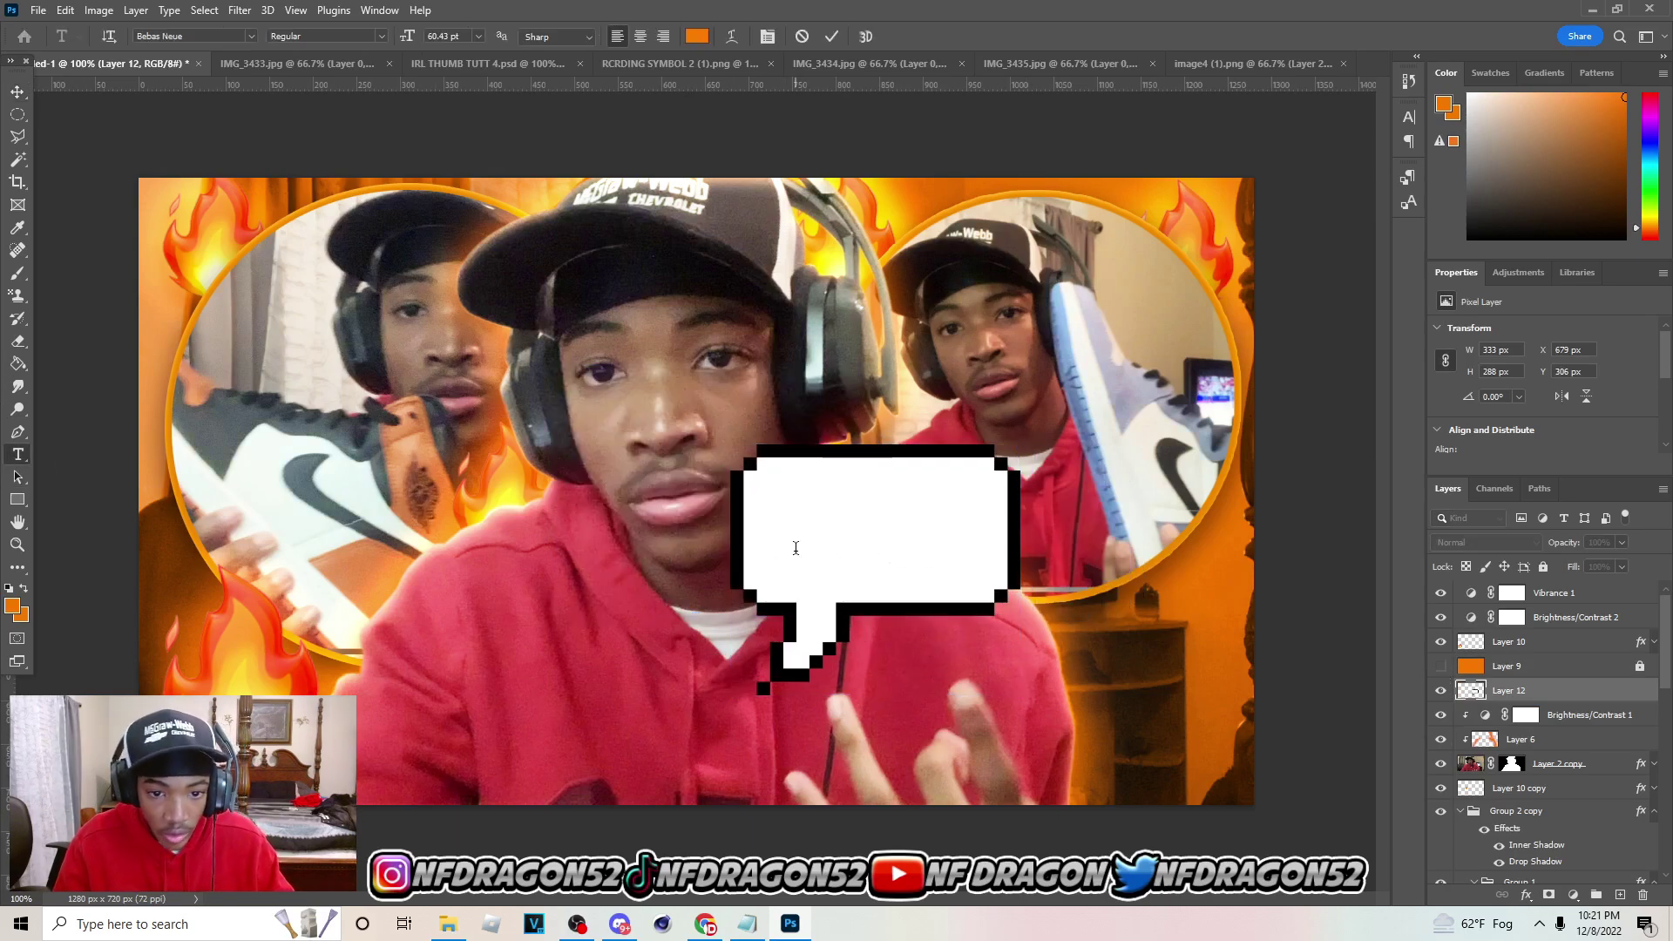
pyautogui.click(798, 547)
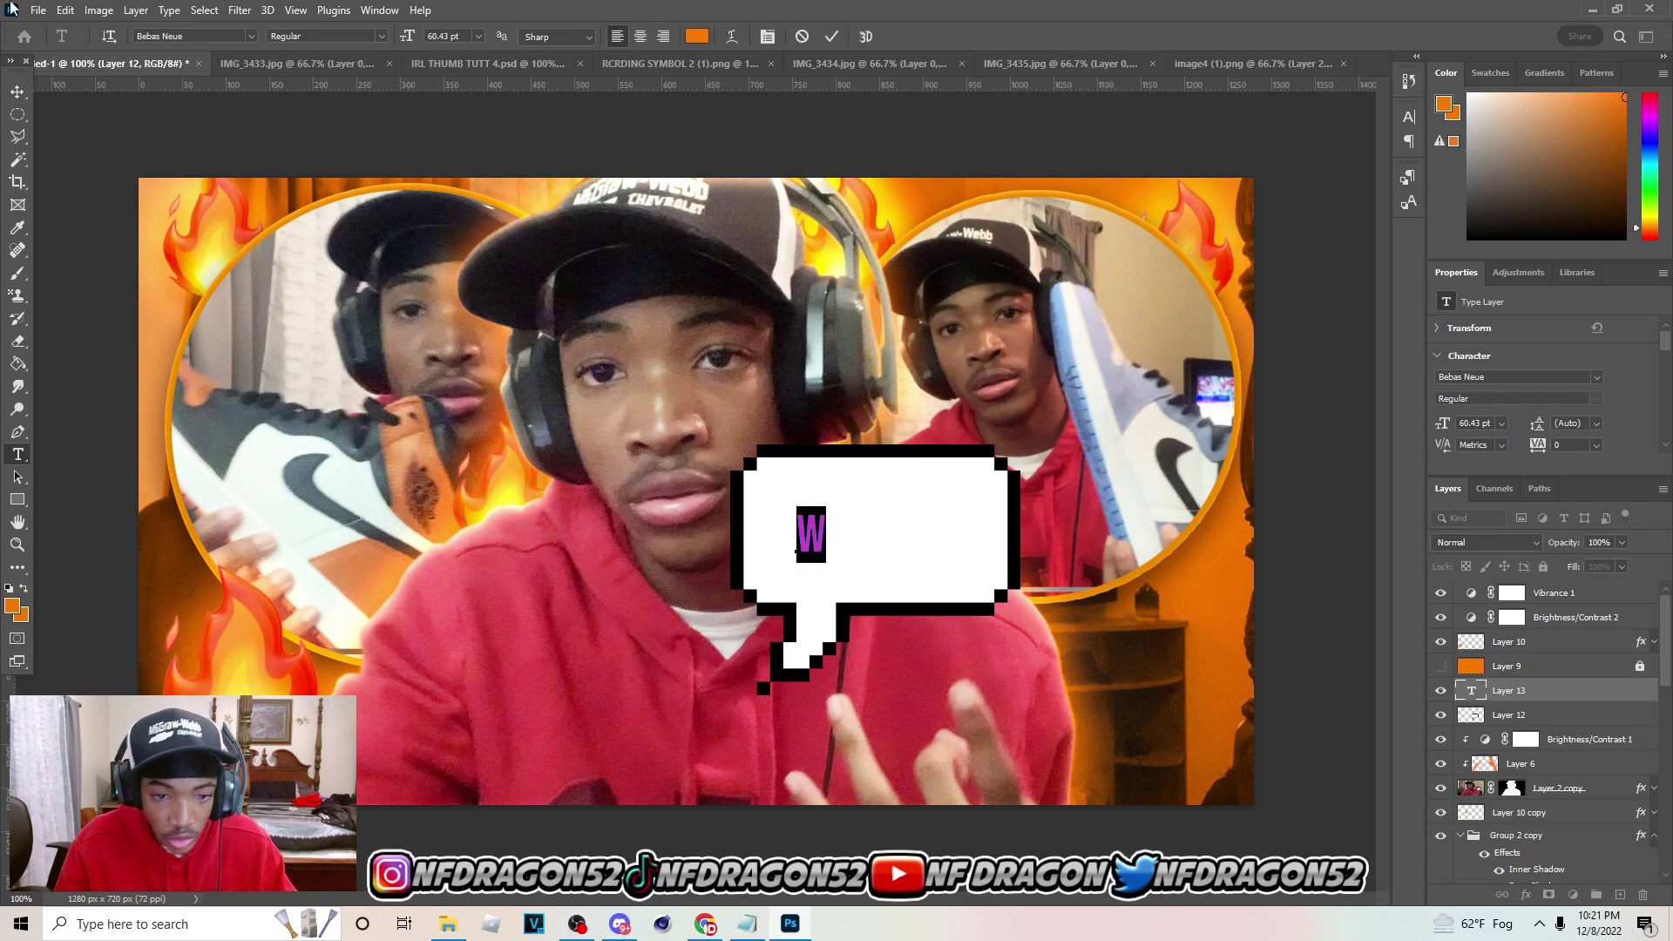
pyautogui.click(253, 35)
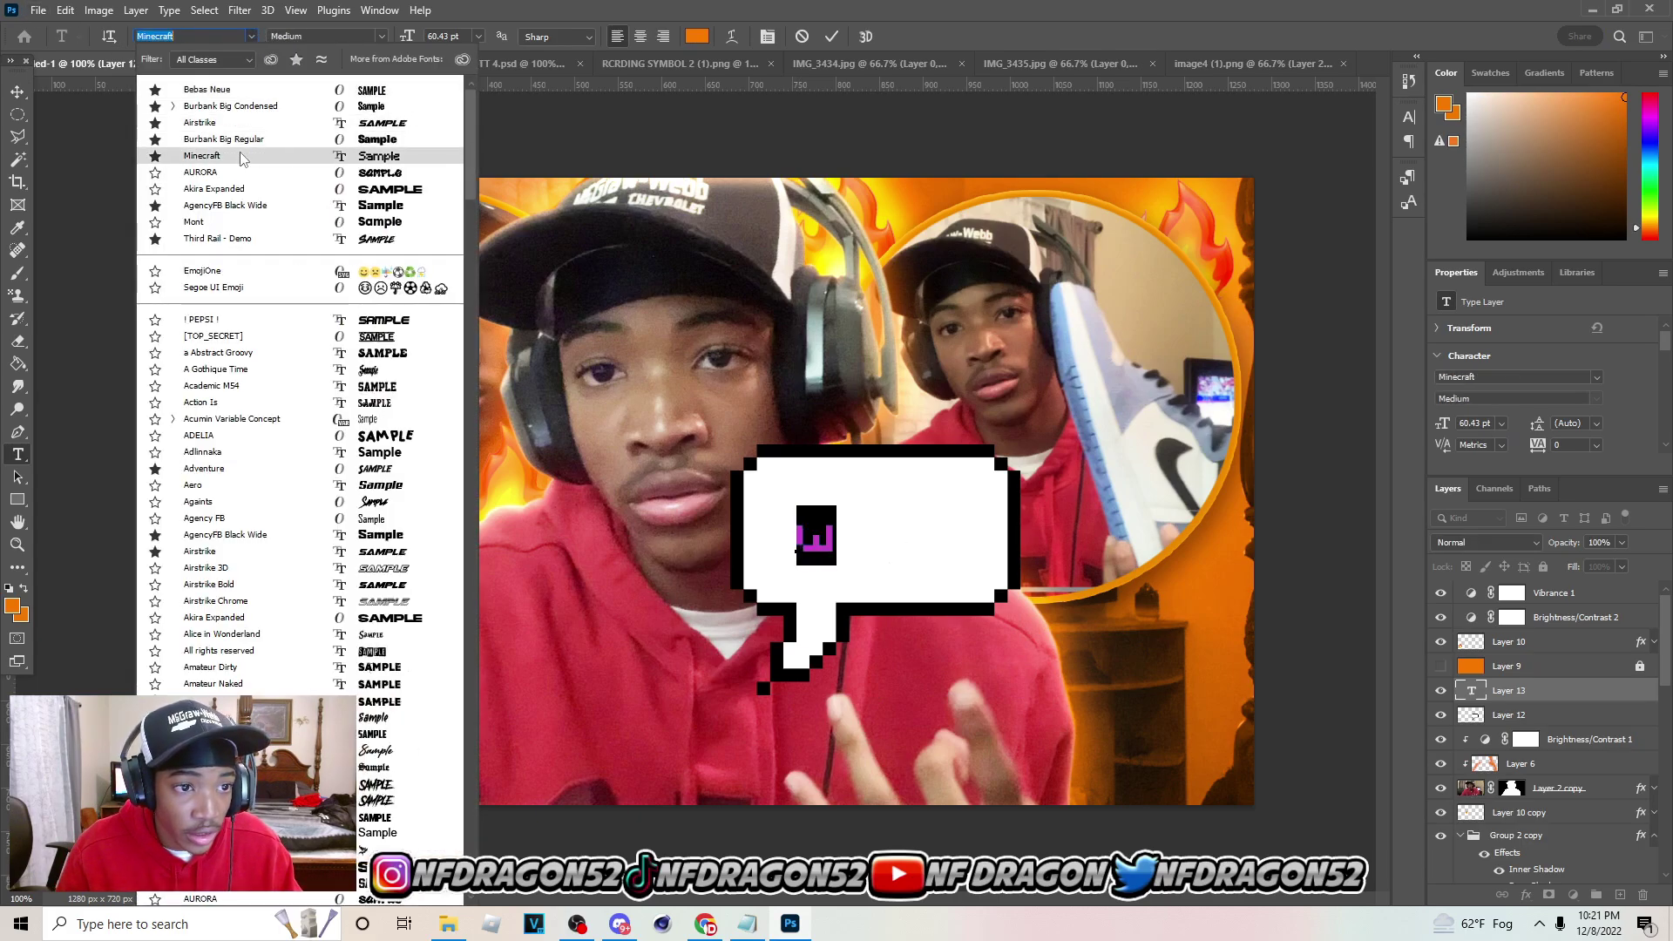
pyautogui.click(242, 157)
pyautogui.click(707, 36)
pyautogui.click(1340, 537)
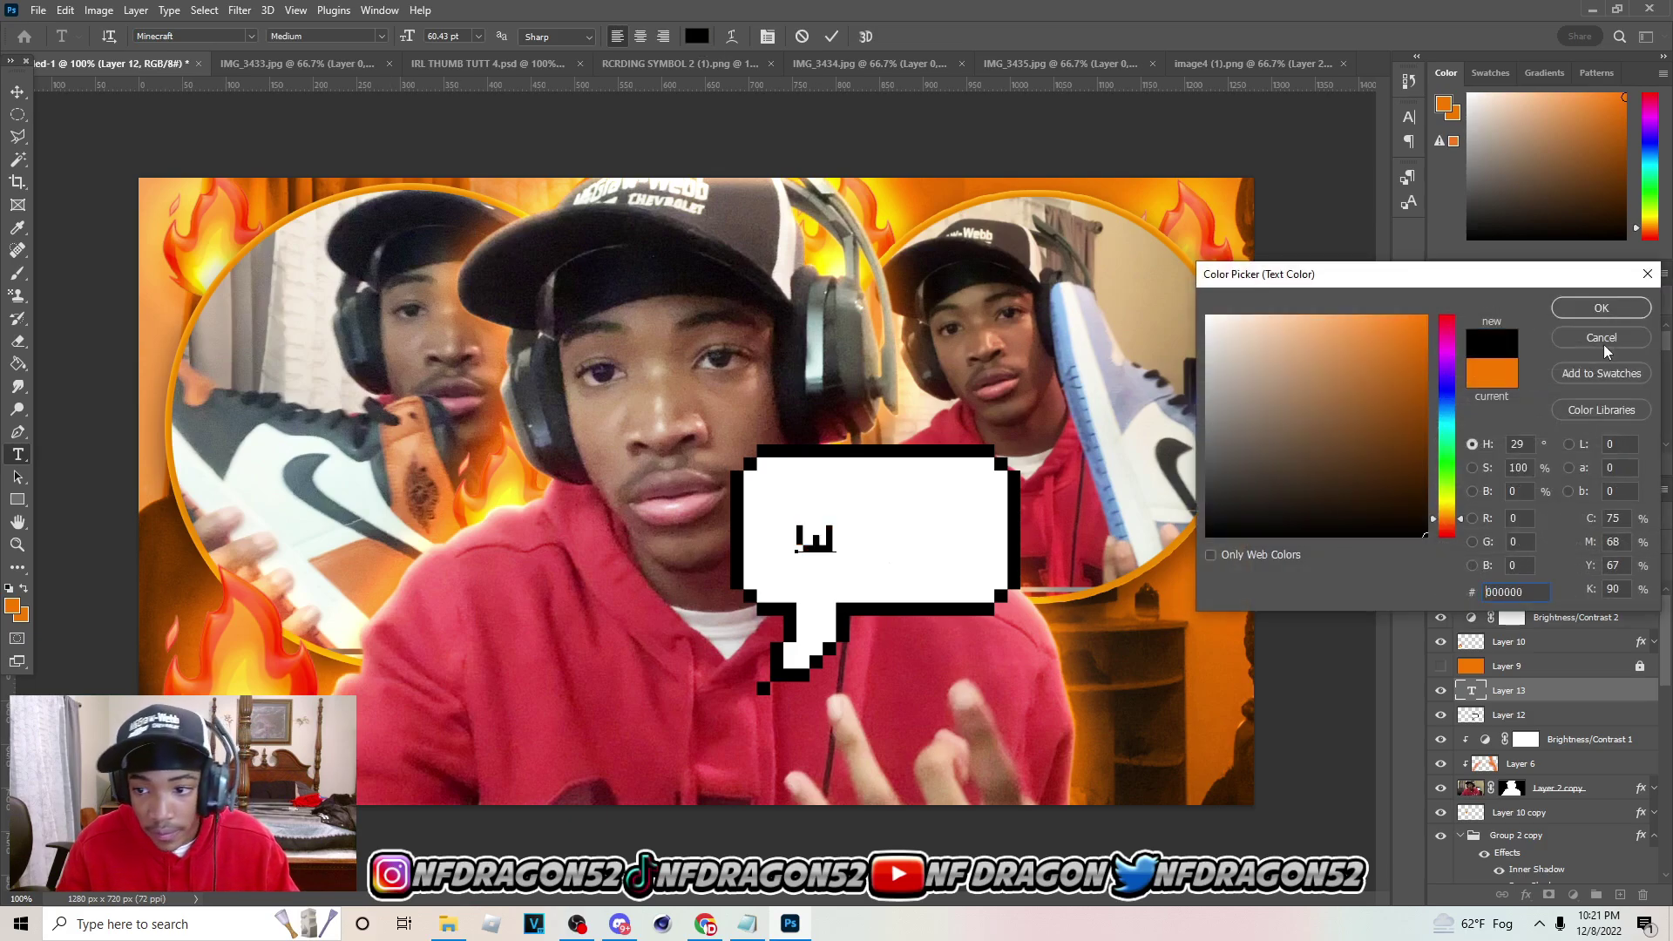
pyautogui.click(1602, 311)
pyautogui.press('BackSpace')
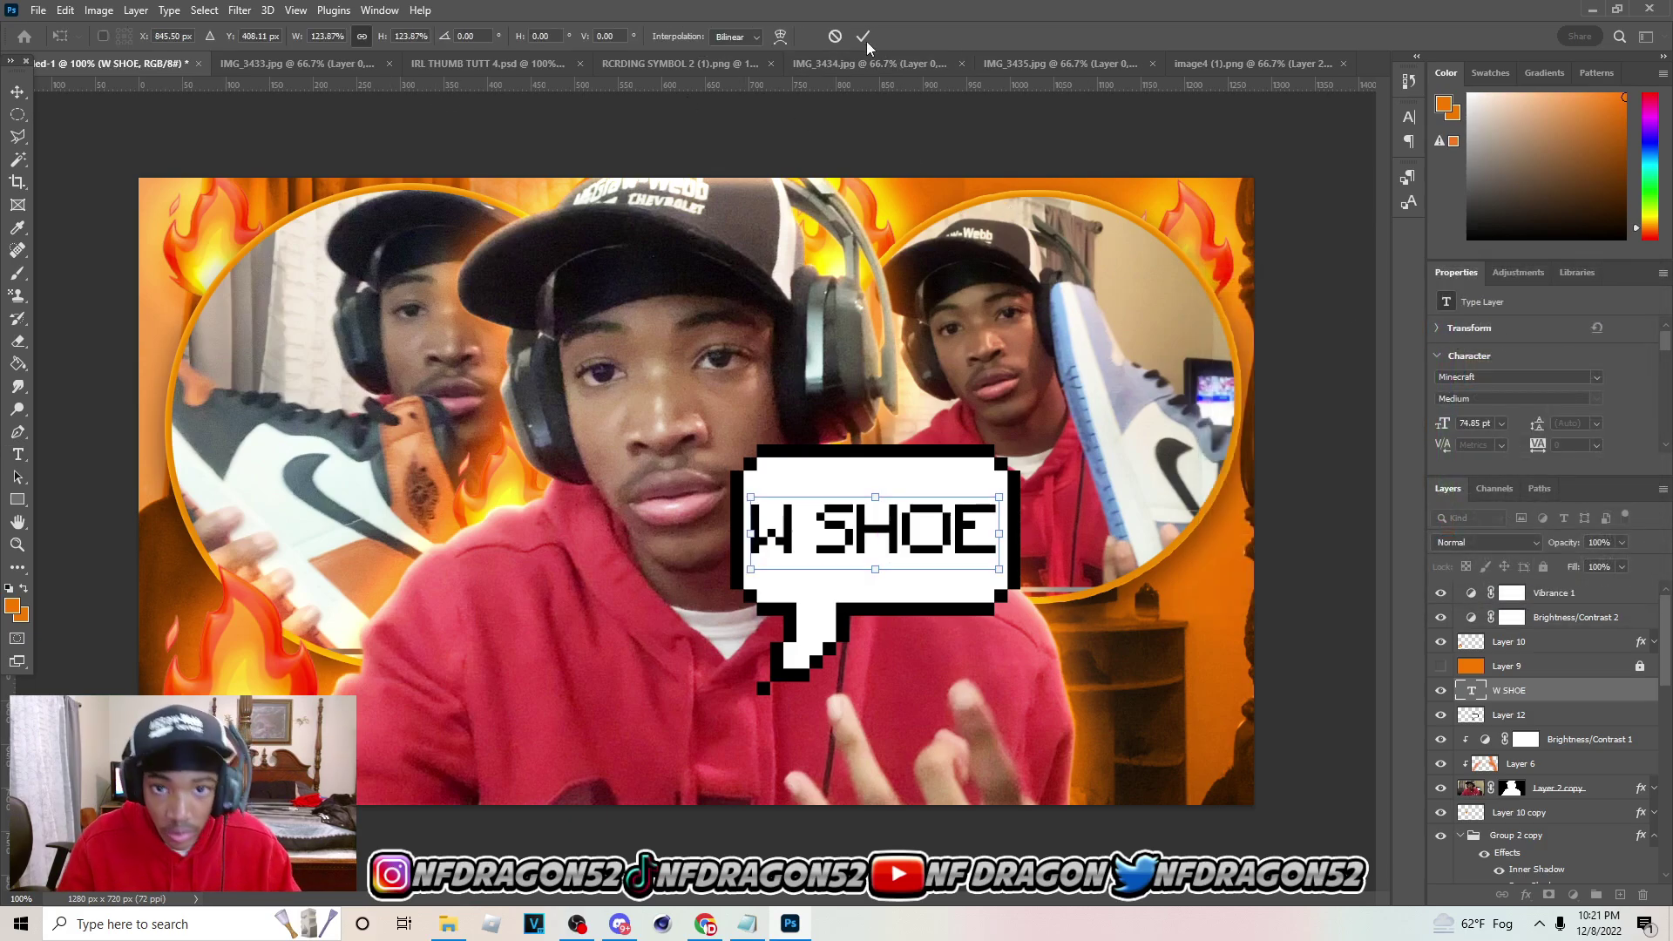
pyautogui.click(865, 39)
# Duplicate the W SHOE text together with the Layer 12 bubble, merge the copies into one layer, and hide the originals
pyautogui.keyDown('shift'); pyautogui.click(1464, 713); pyautogui.keyUp('shift')
pyautogui.hotkey('ctrl', 'j')
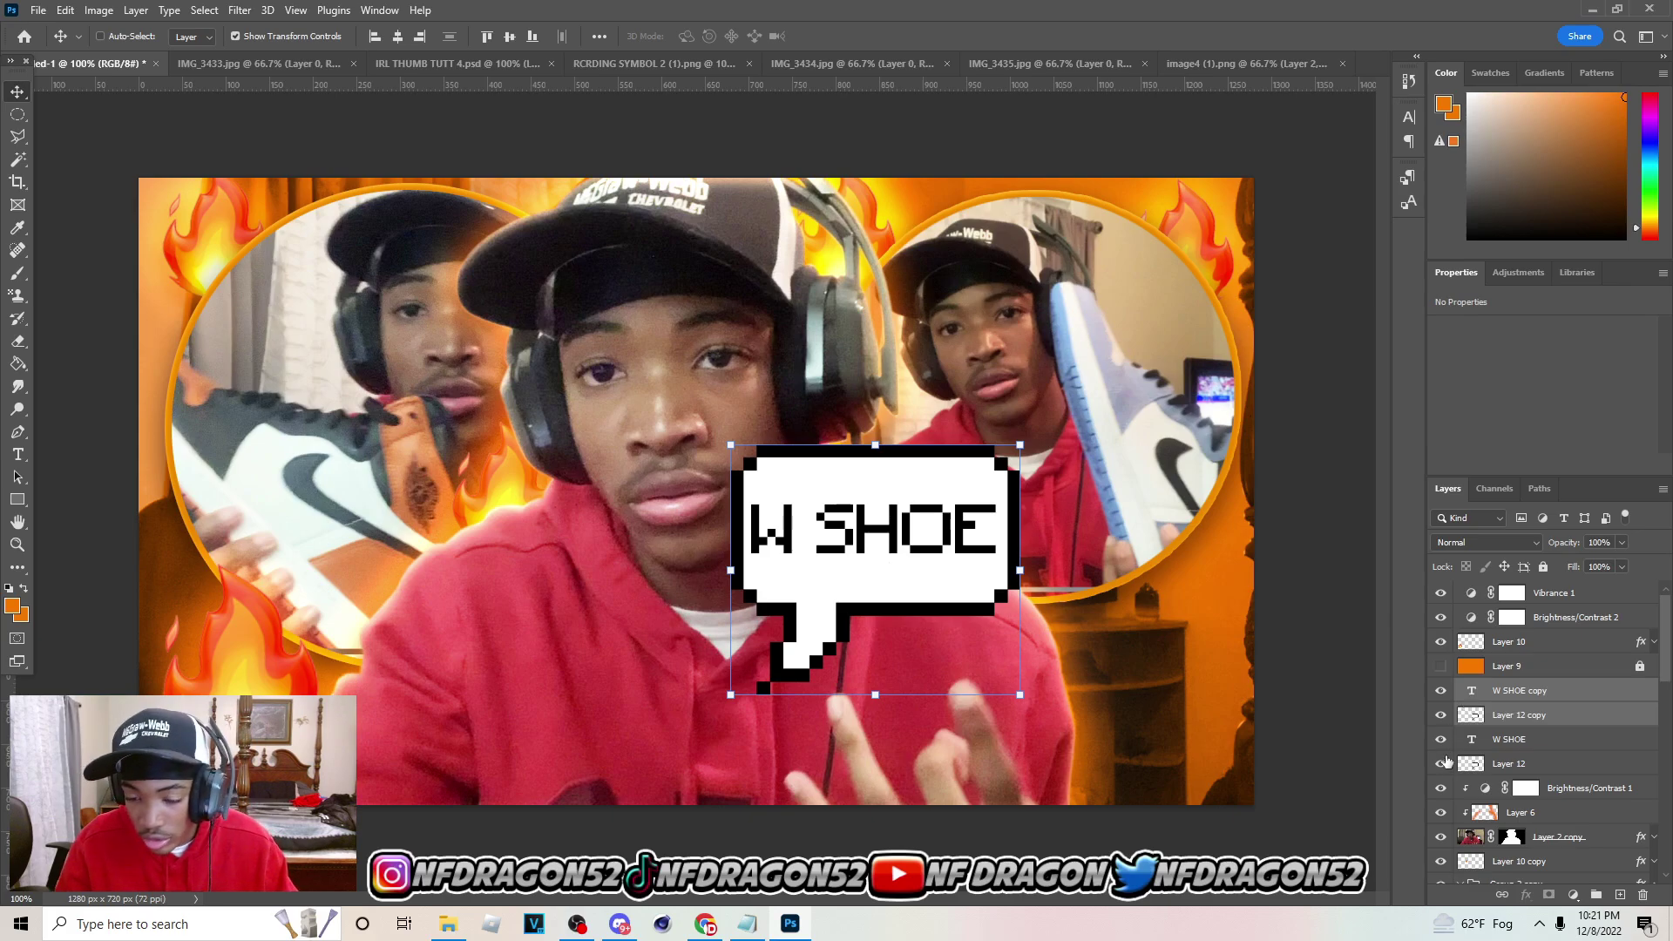
pyautogui.hotkey('ctrl', 'e')
# Scale the merged bubble to about 65%, rotate it about 8° beside the blue-shoe inset, and give it a drop shadow
pyautogui.click(1033, 572)
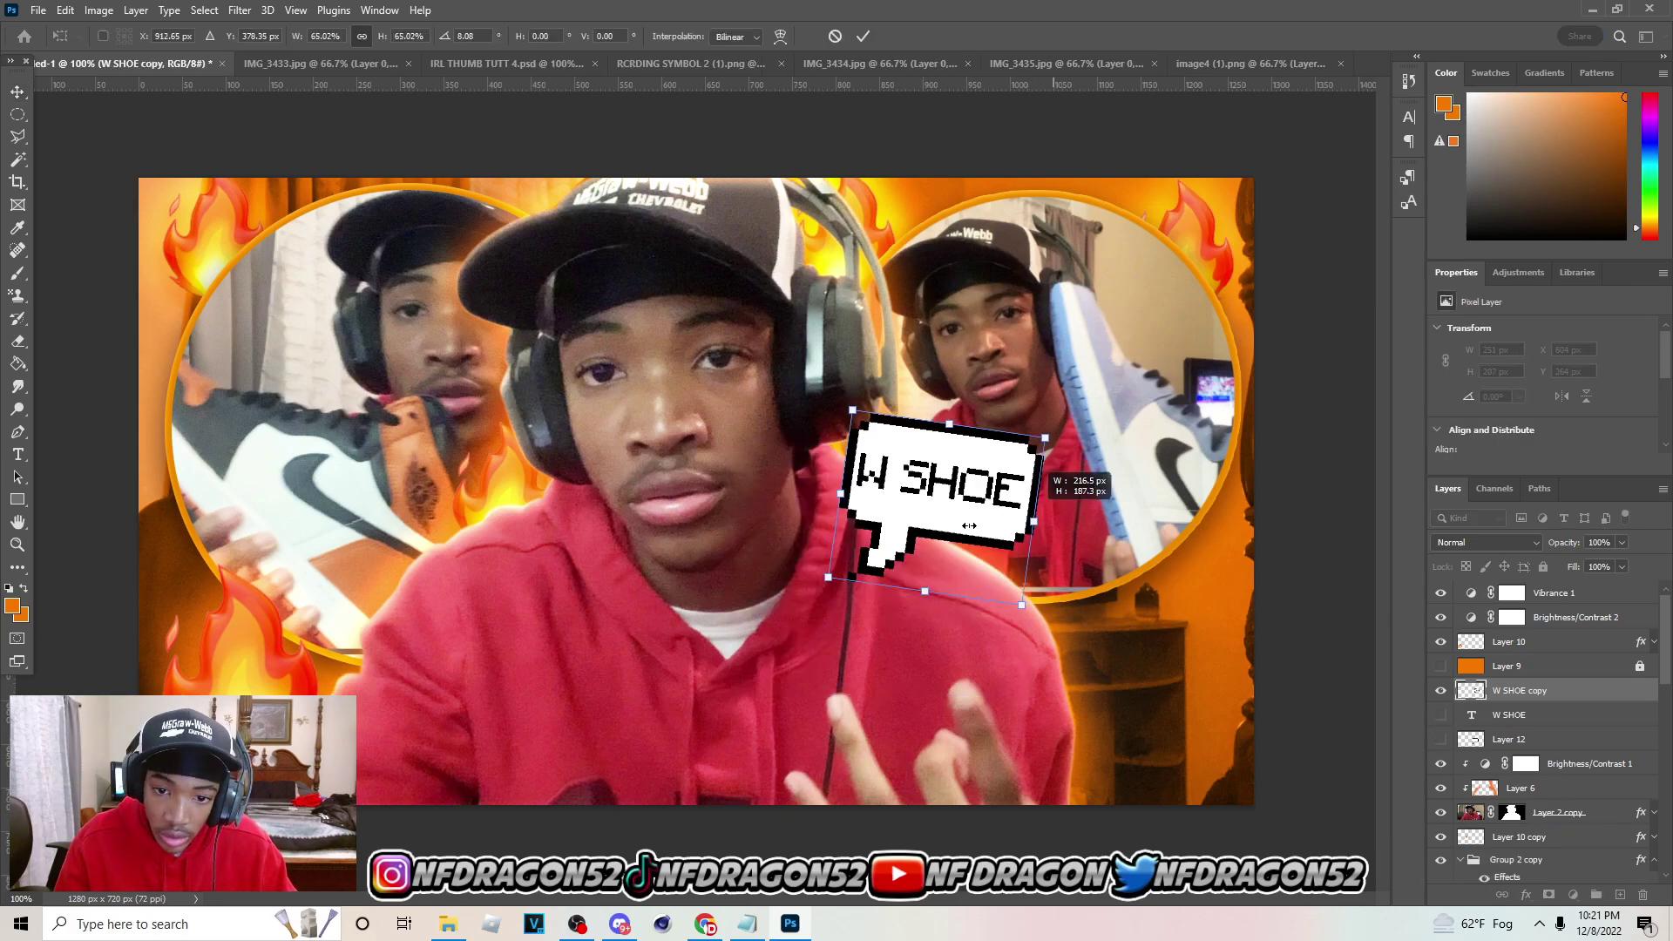
pyautogui.moveTo(974, 515); pyautogui.dragTo(992, 498)
pyautogui.click(1034, 513)
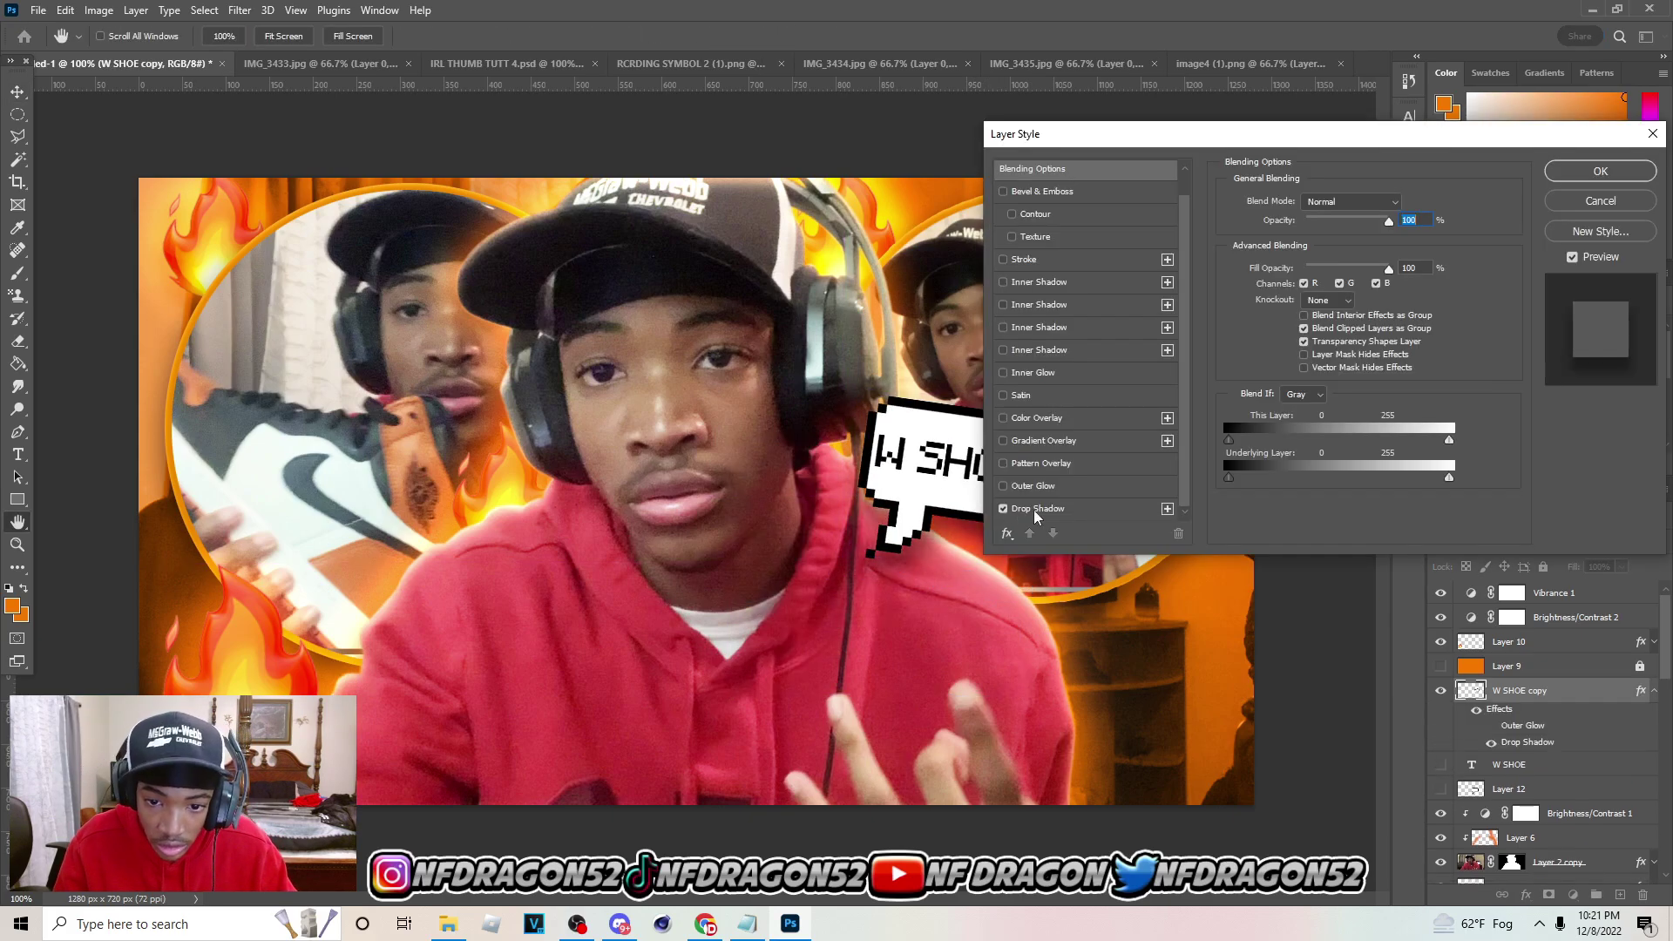
pyautogui.click(1037, 512)
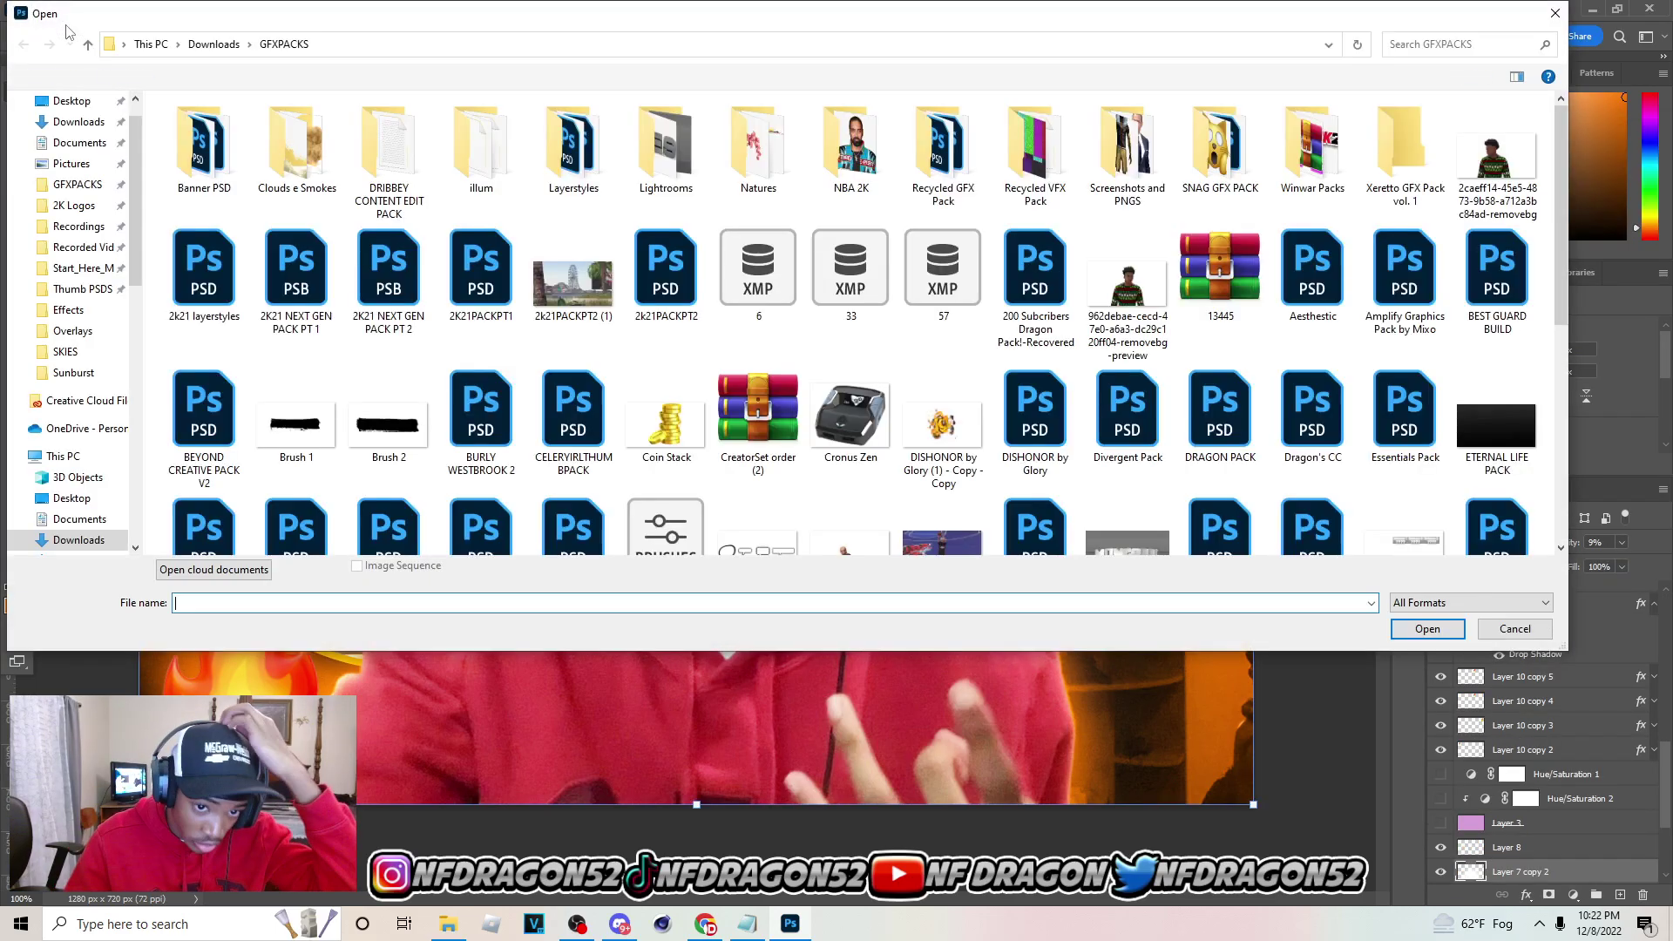
# Open Sunburst 1 from the Sunburst folder of Recycled GFX Pack and return to the thumbnail document
pyautogui.doubleClick(980, 178)
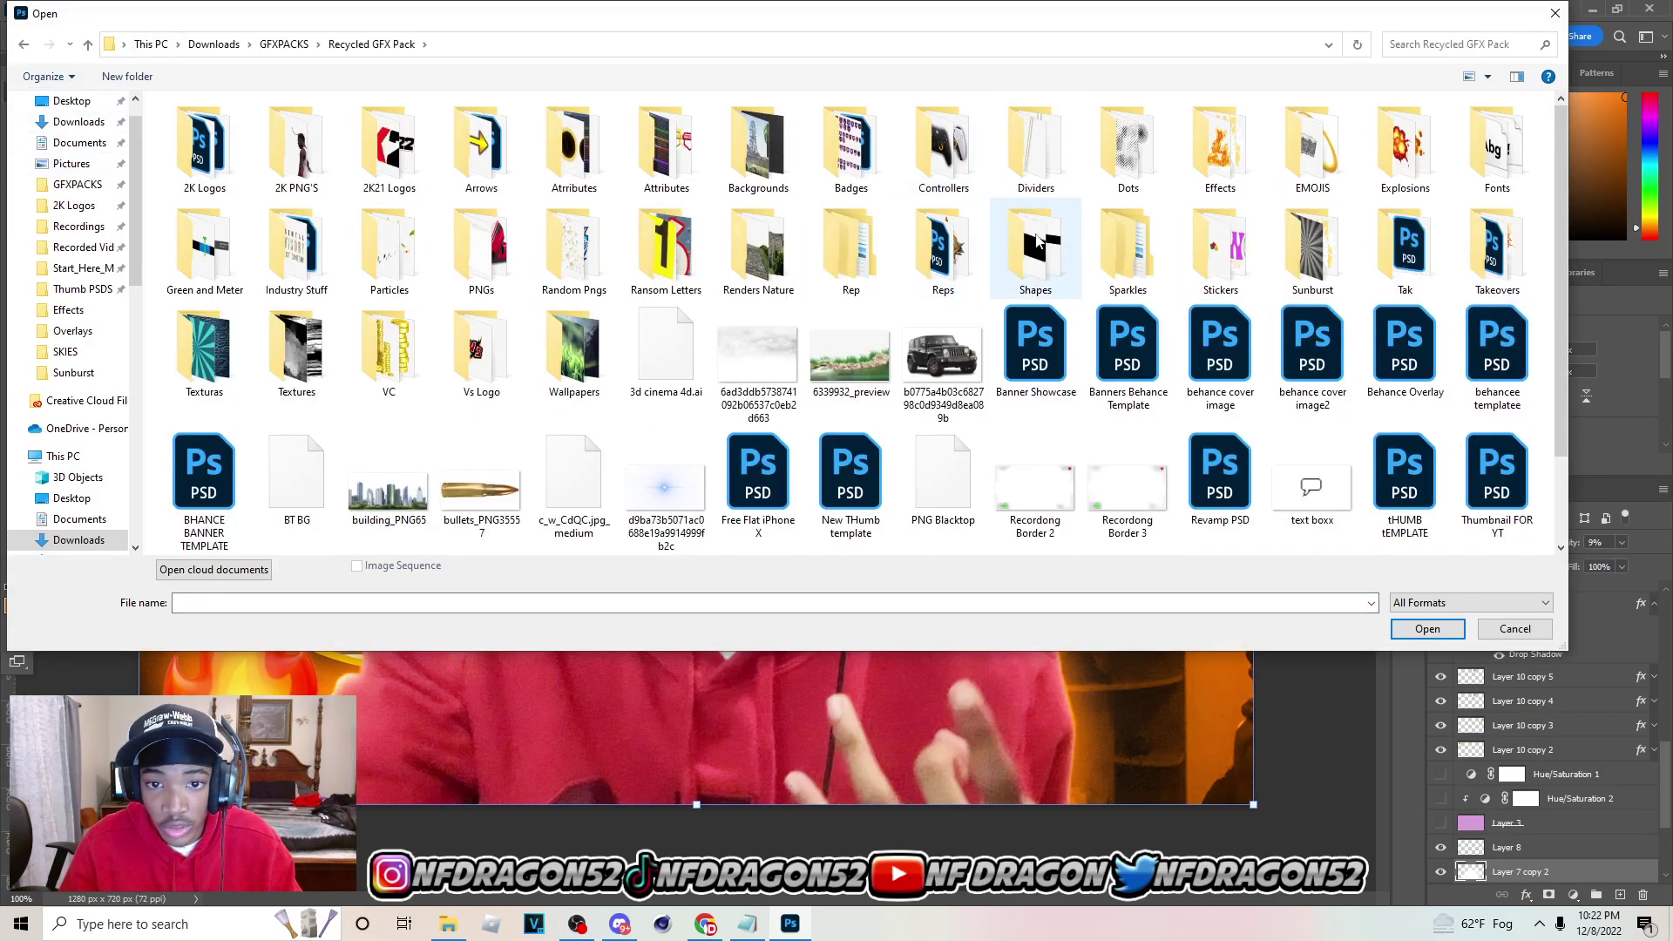
pyautogui.doubleClick(1311, 237)
pyautogui.click(575, 155)
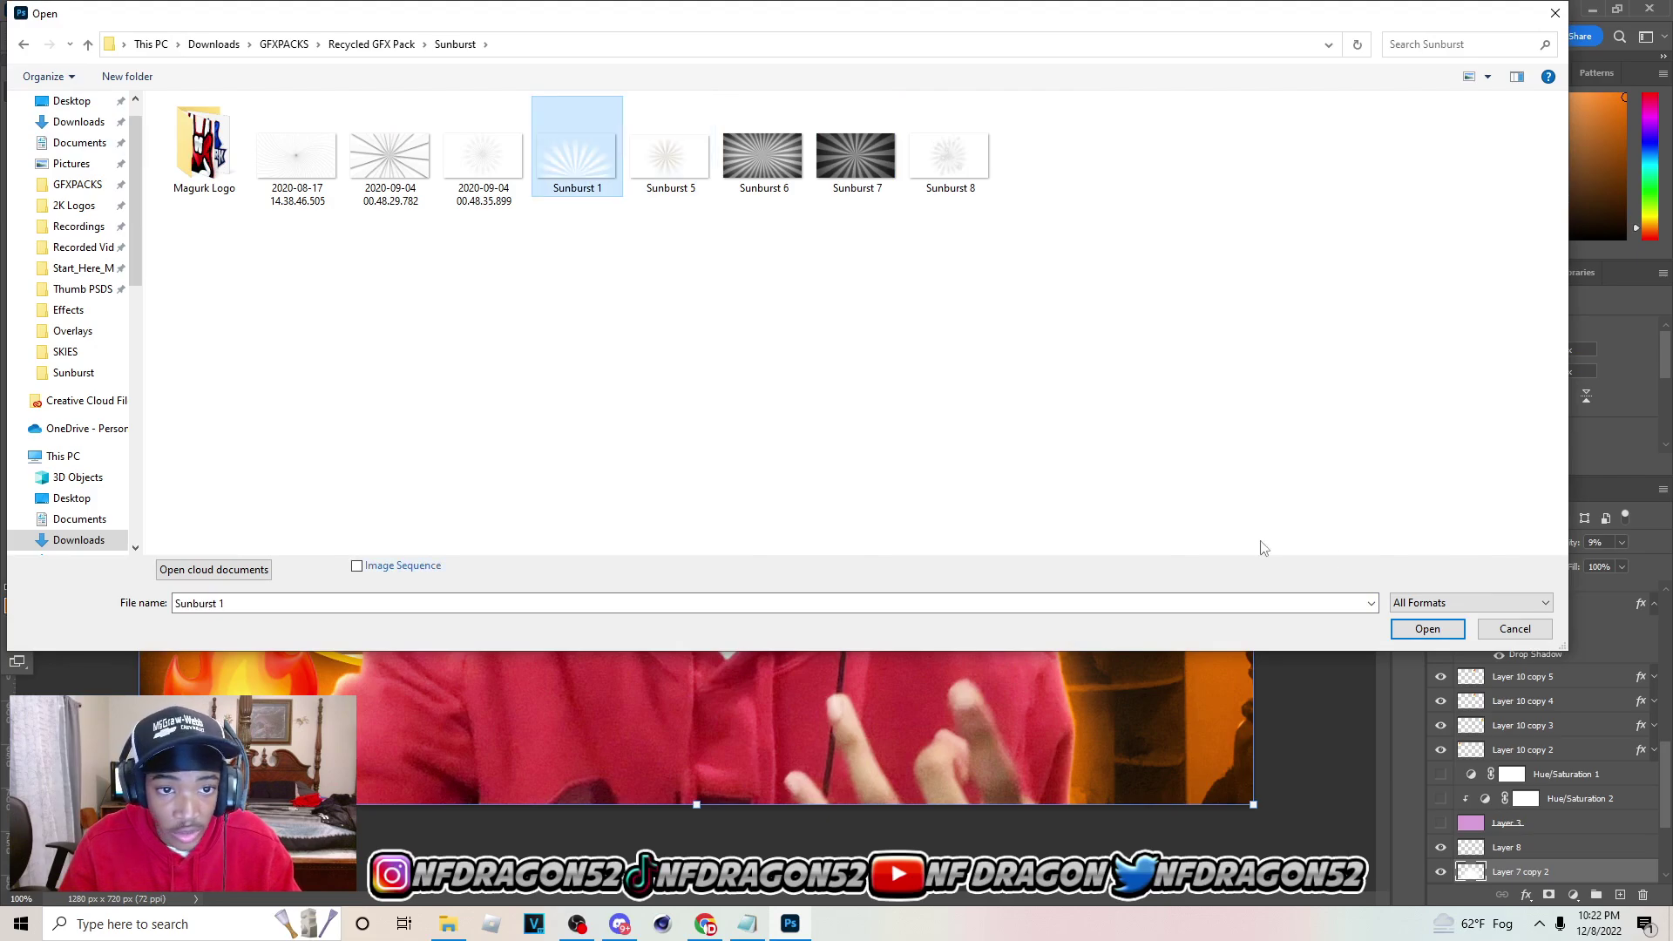
pyautogui.click(1427, 629)
pyautogui.click(110, 72)
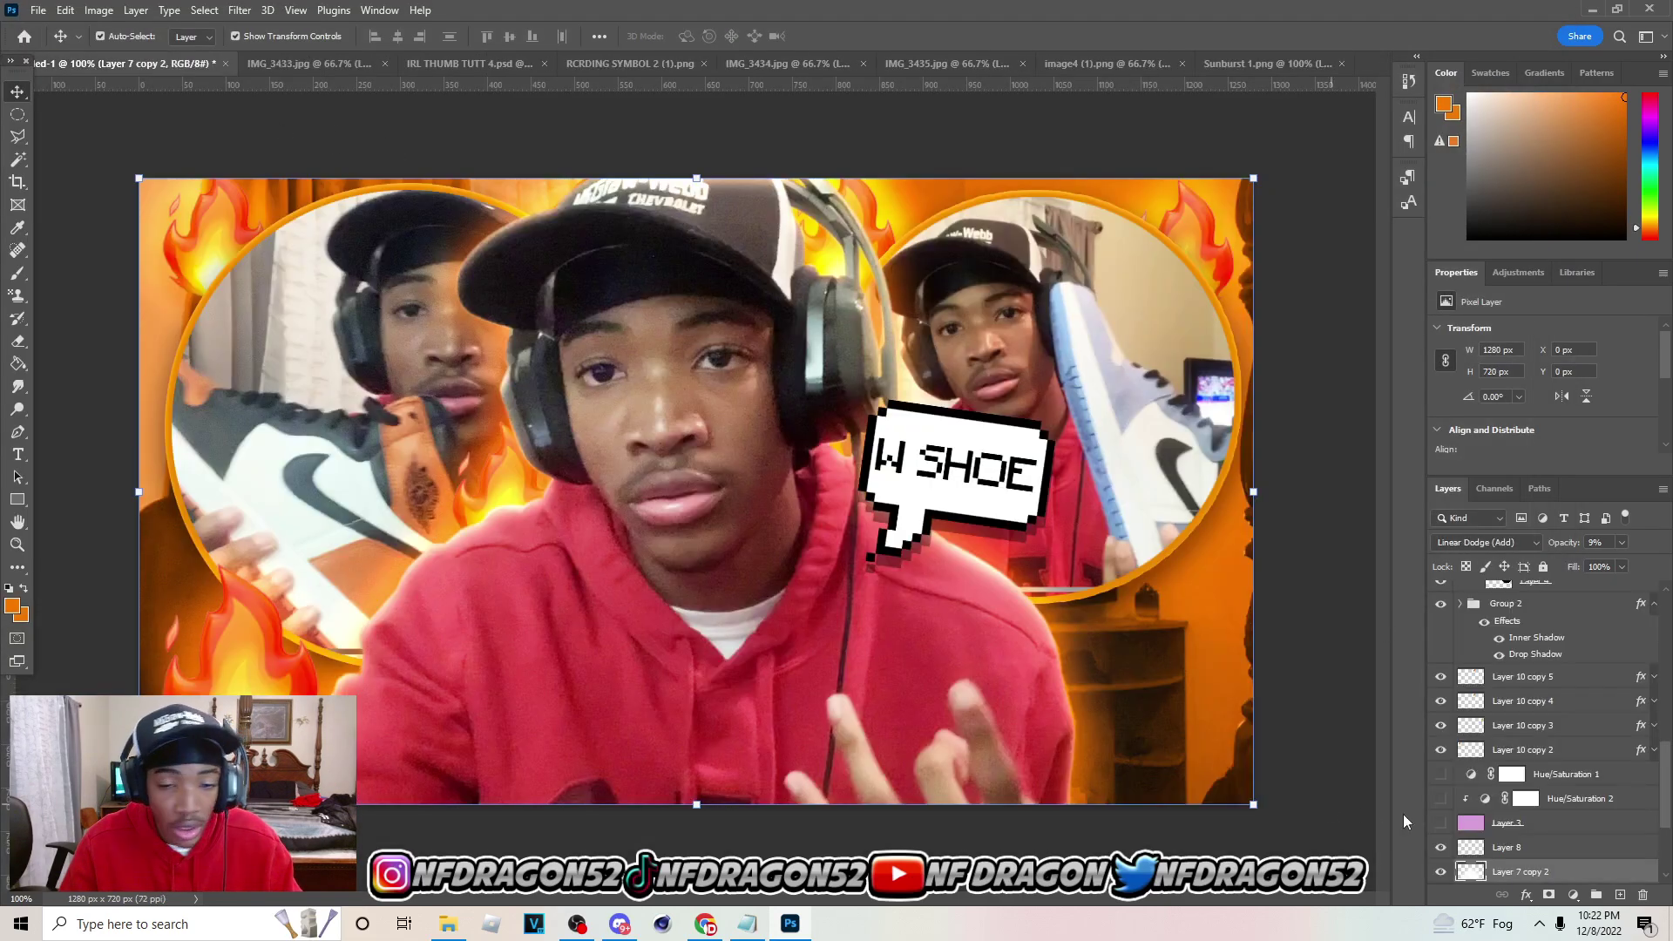
# Paste the sunburst, place it between Layer 7 and Hue/Saturation 3, and set its blend mode to Overlay
pyautogui.click(1508, 777)
pyautogui.hotkey('ctrl', 'v')
pyautogui.moveTo(1511, 775); pyautogui.dragTo(1514, 810)
pyautogui.click(1493, 544)
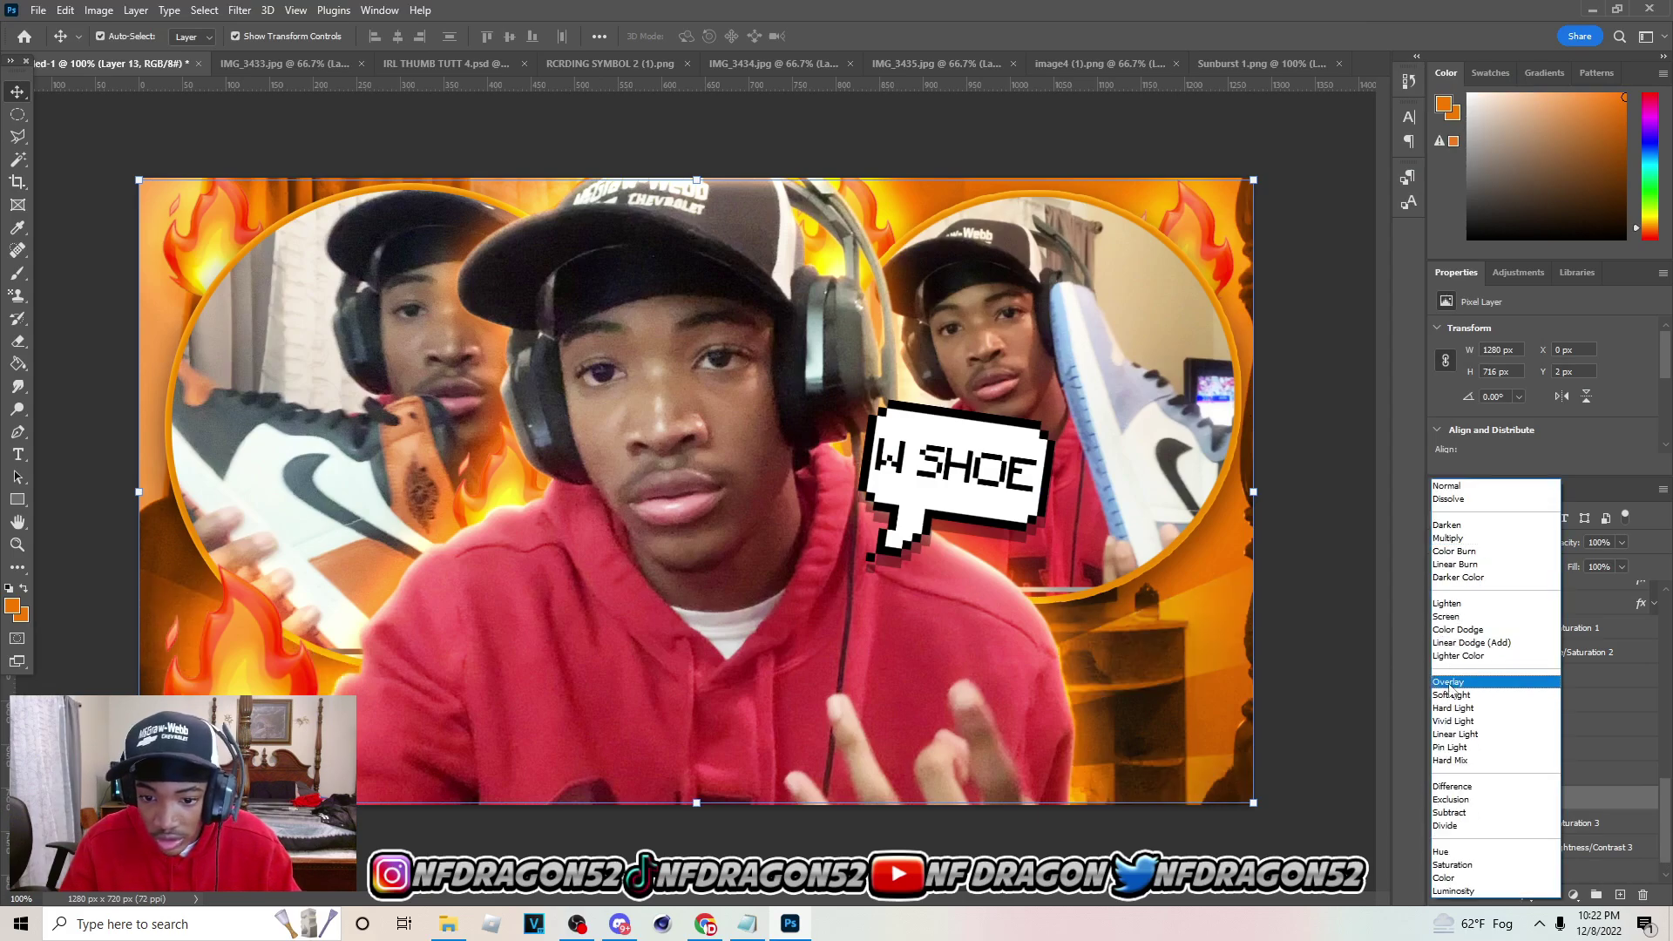
pyautogui.click(1454, 642)
# Enlarge the sunburst to about 1546 x 865 px, reposition it over the background, and lower its opacity to about 52%
pyautogui.moveTo(1255, 493); pyautogui.dragTo(1488, 473)
pyautogui.moveTo(1024, 495); pyautogui.dragTo(1004, 523)
pyautogui.click(863, 36)
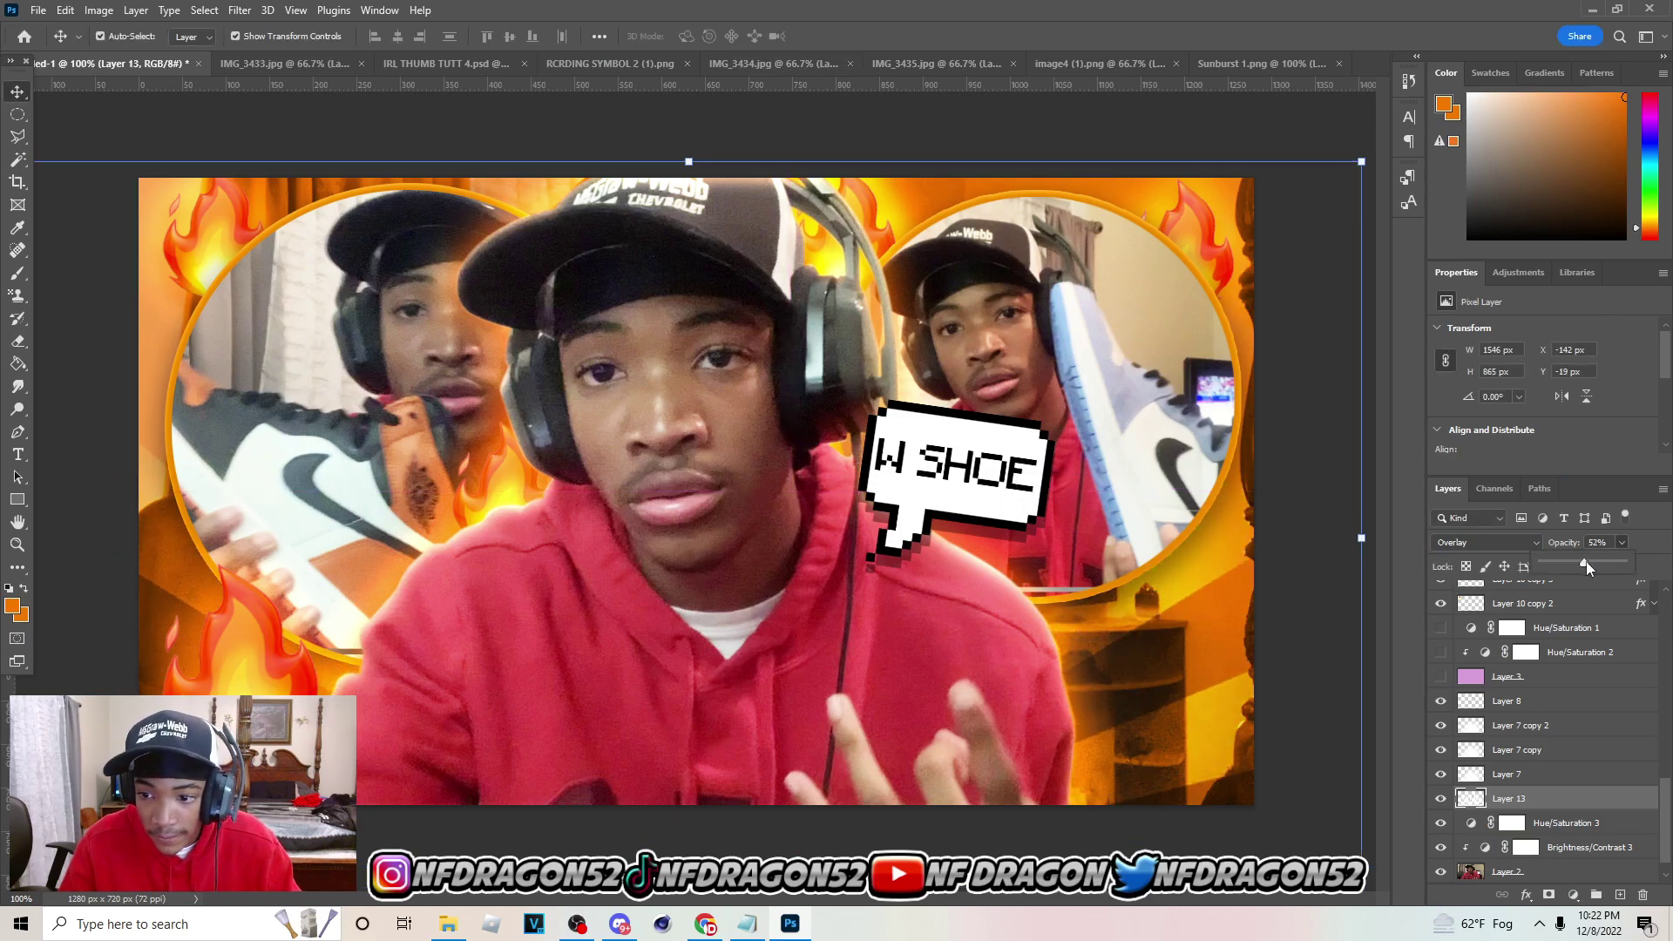
# Make Layer 9 visible again and save the thumbnail in Thumb PSDS under the name IRL THUMBB
pyautogui.click(1560, 706)
pyautogui.scroll(5, 1469, 697)
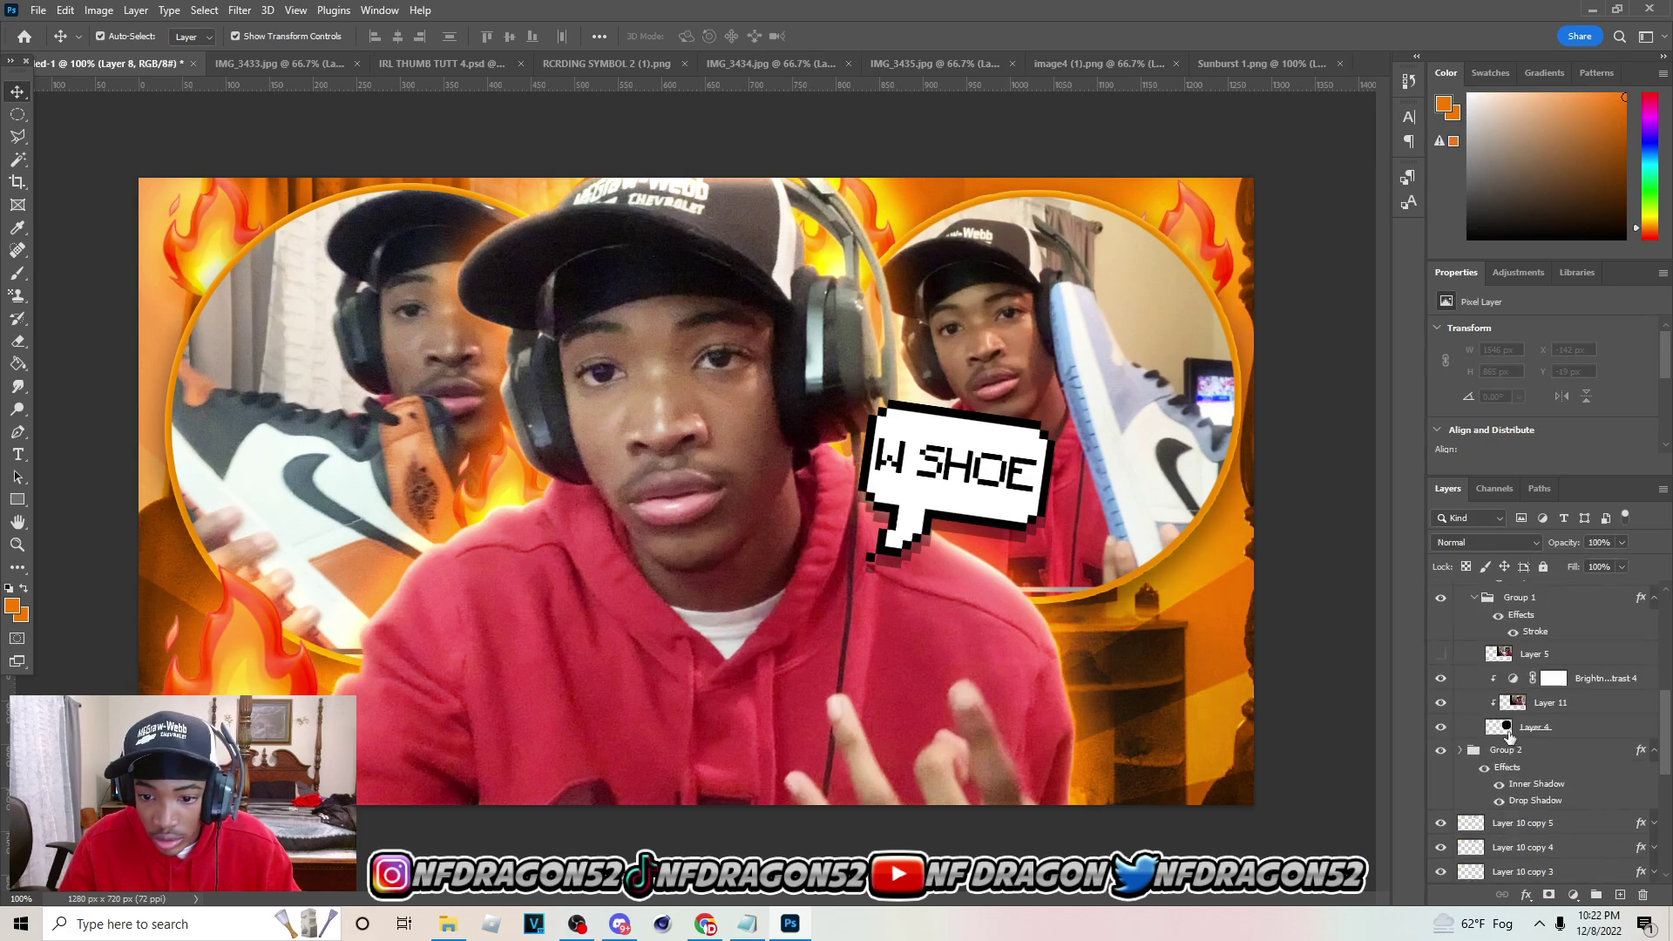
pyautogui.scroll(3, 1469, 695)
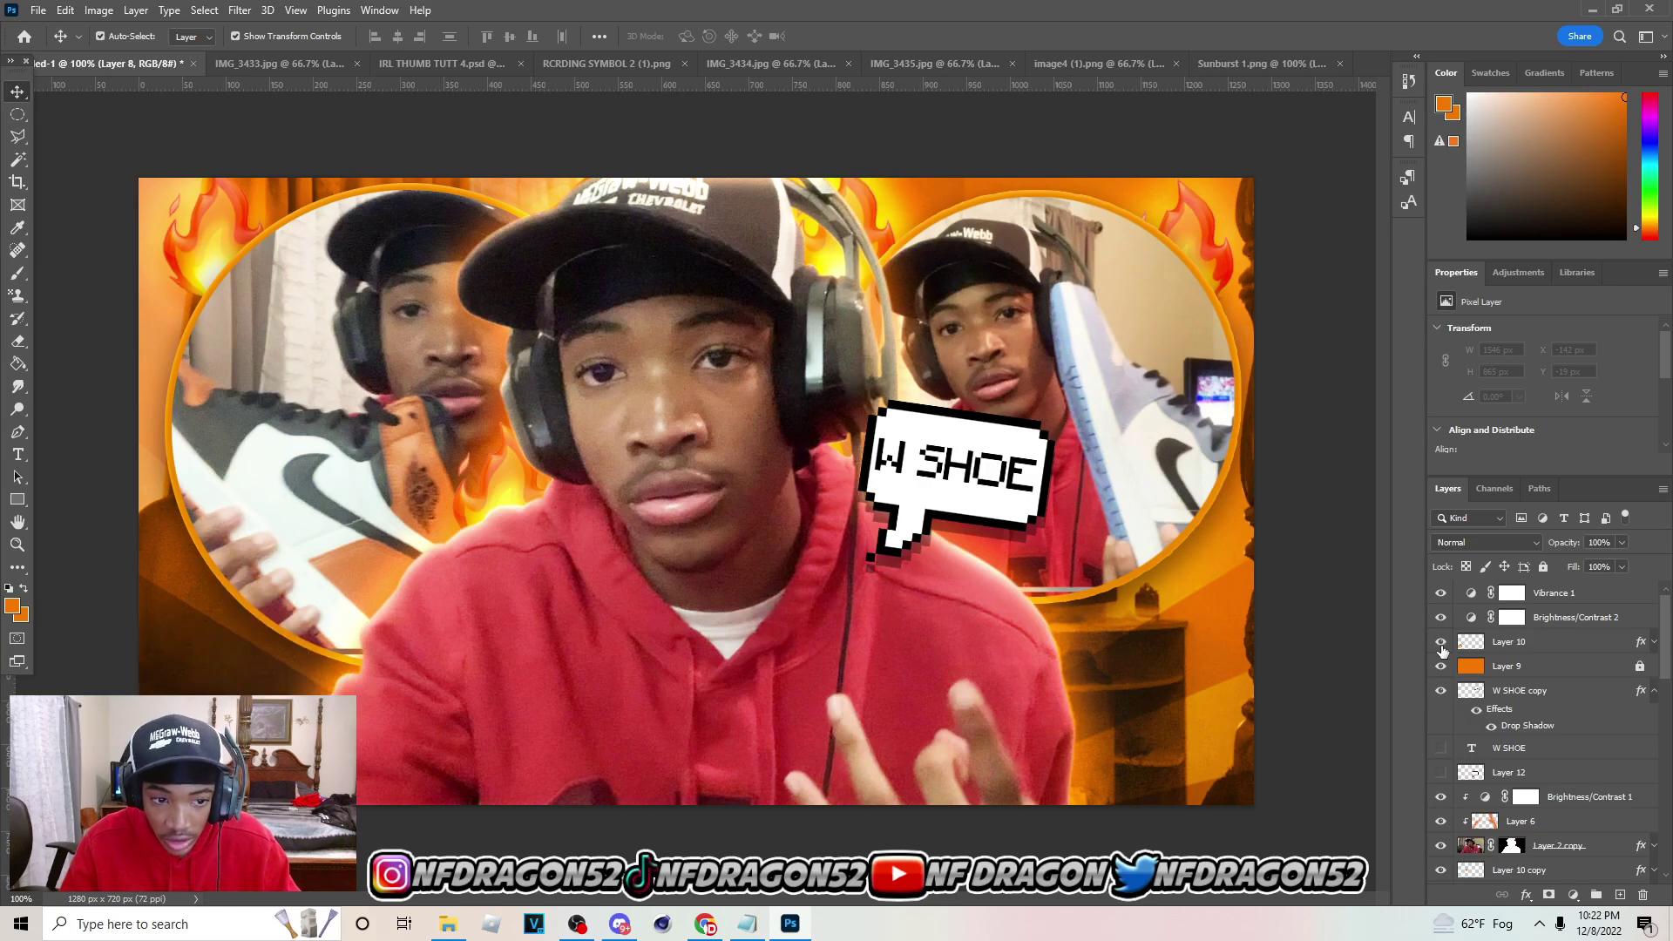
pyautogui.hotkey('ctrl', 'shift', 's')
pyautogui.write('IRL T')
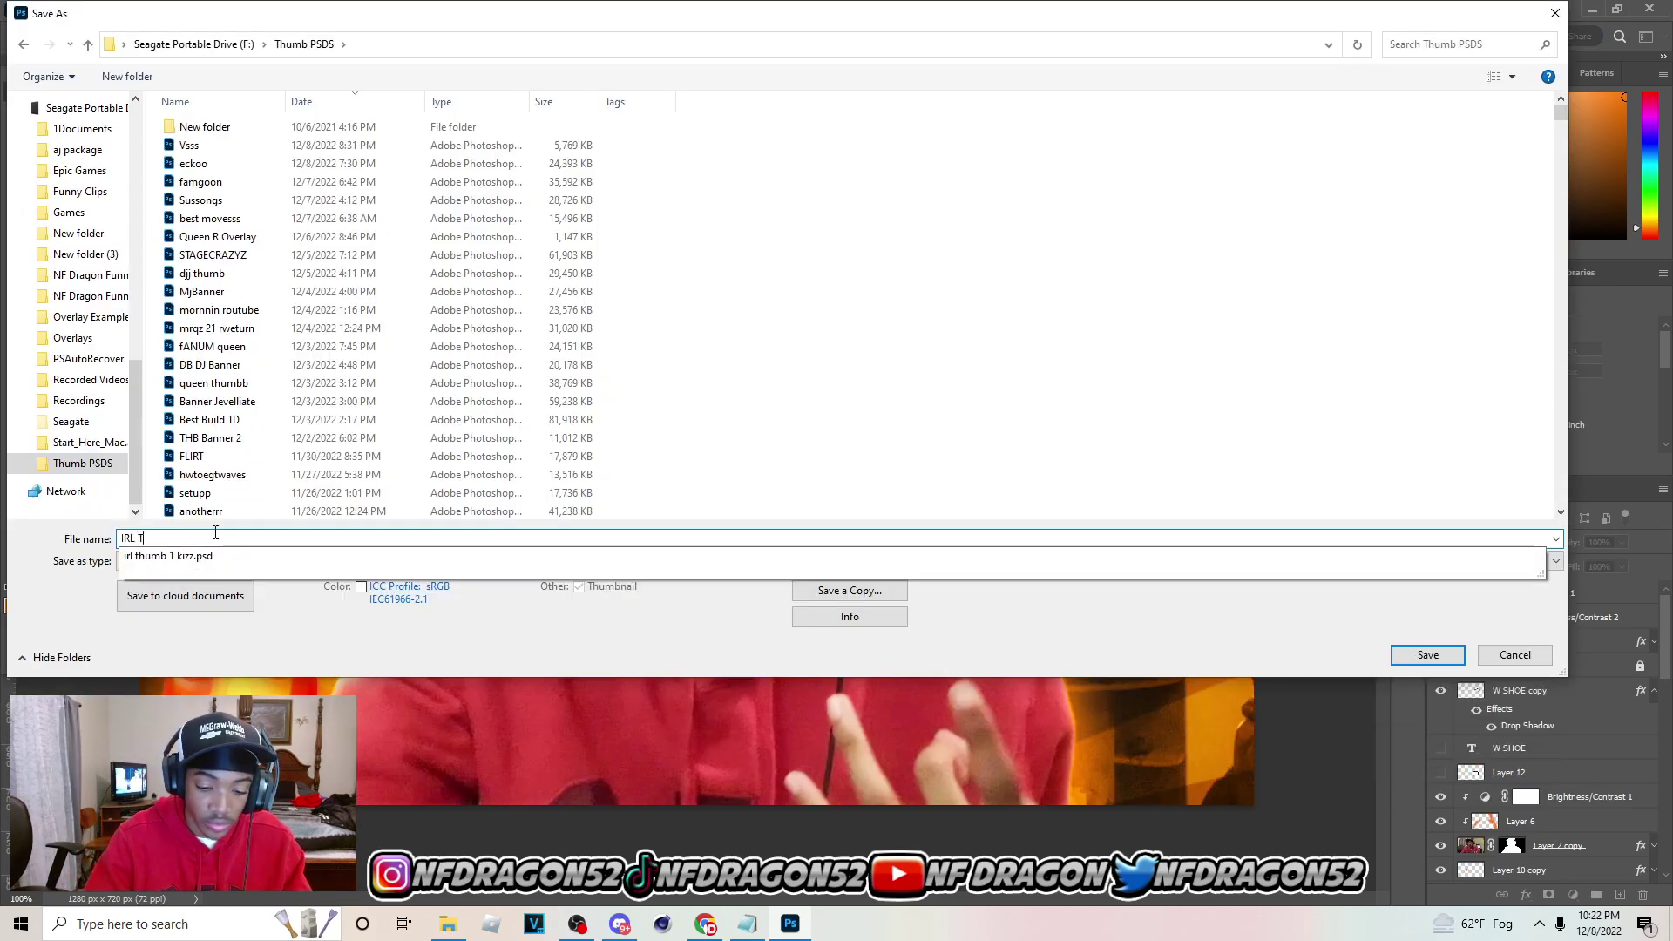
pyautogui.write('HUMBB')
pyautogui.press('Return')
# Open RCRDING SYMBOL 2 (1).png from Downloads and return to the thumbnail document
pyautogui.click(36, 10)
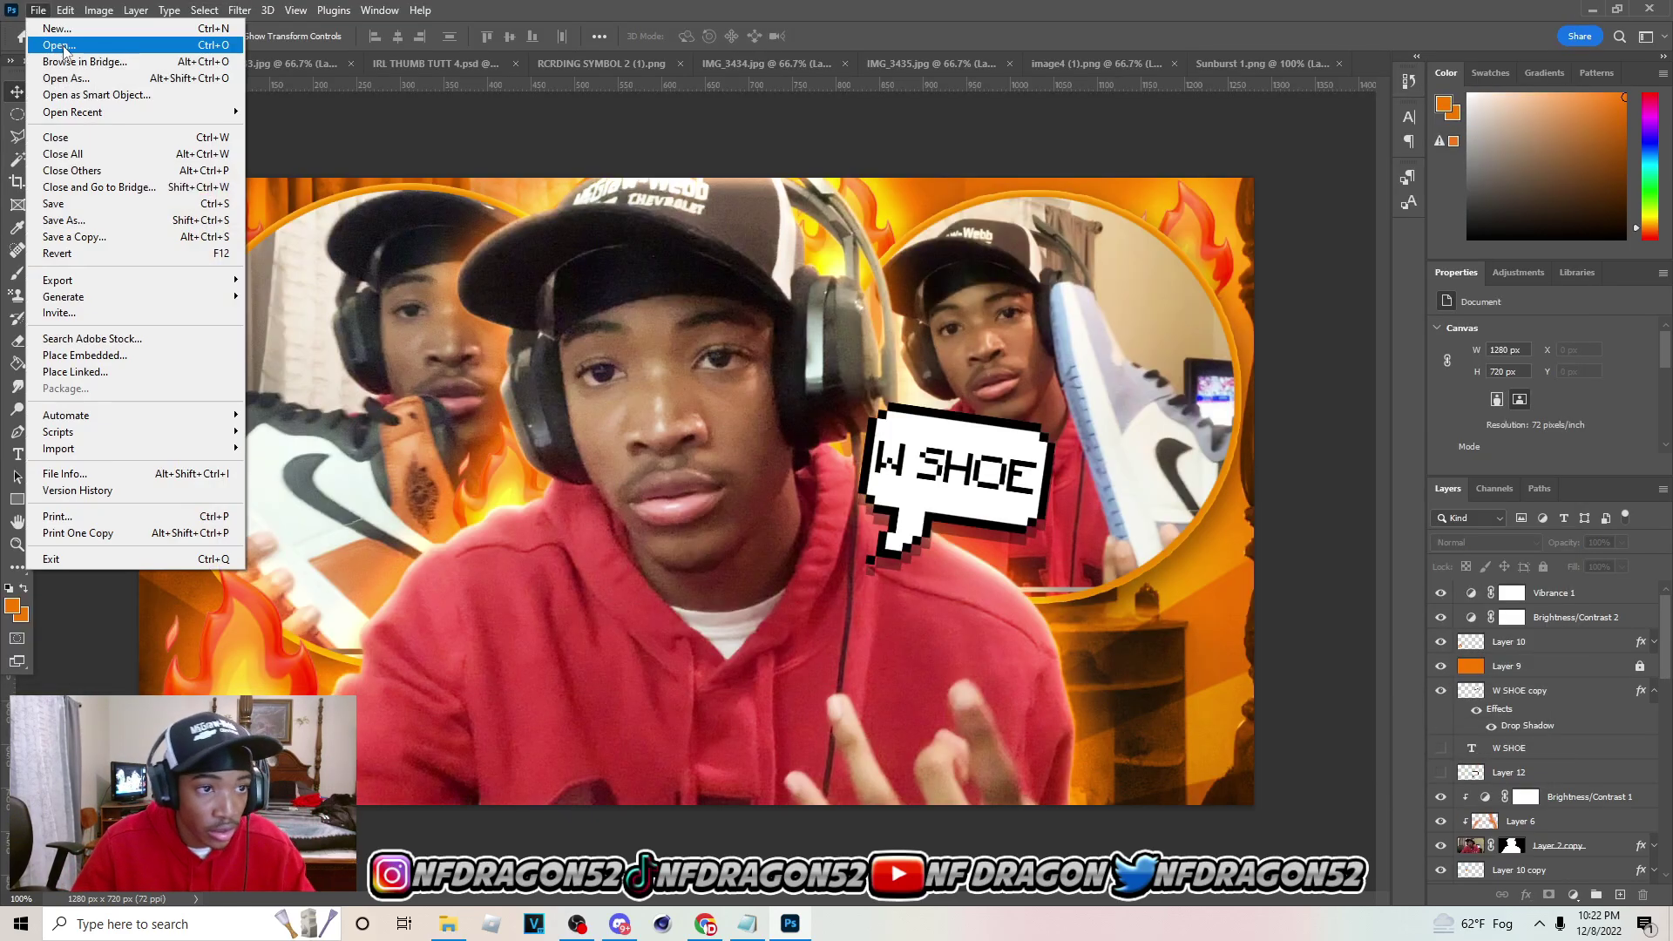
pyautogui.click(63, 46)
pyautogui.click(79, 156)
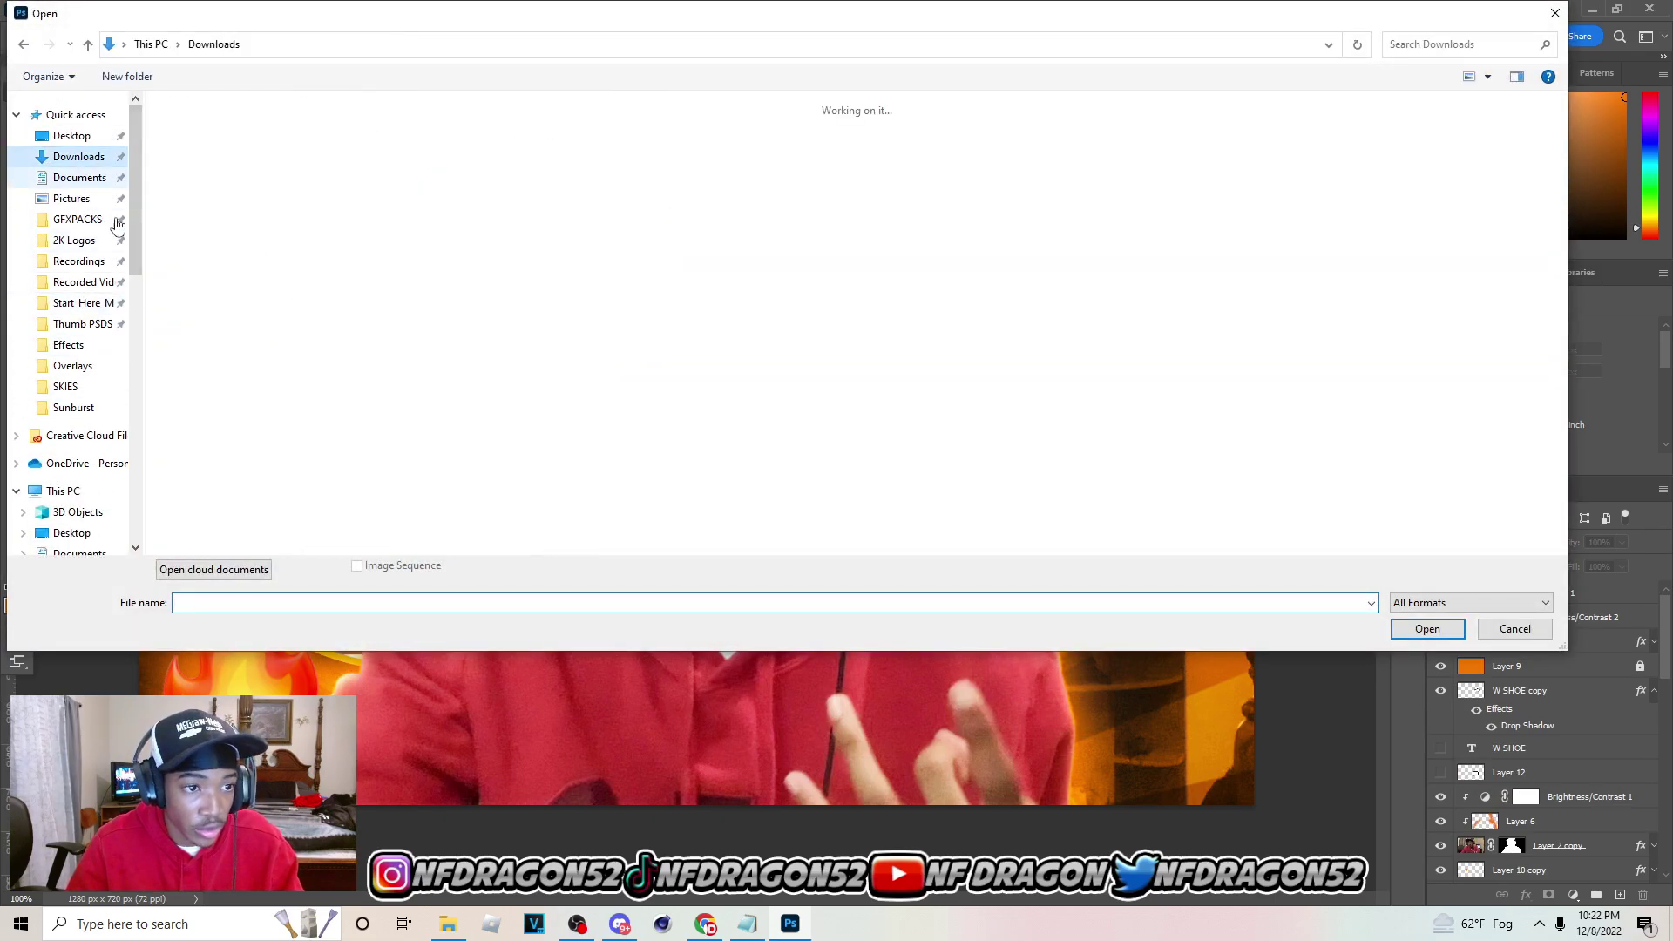
pyautogui.write('rc')
pyautogui.click(1214, 671)
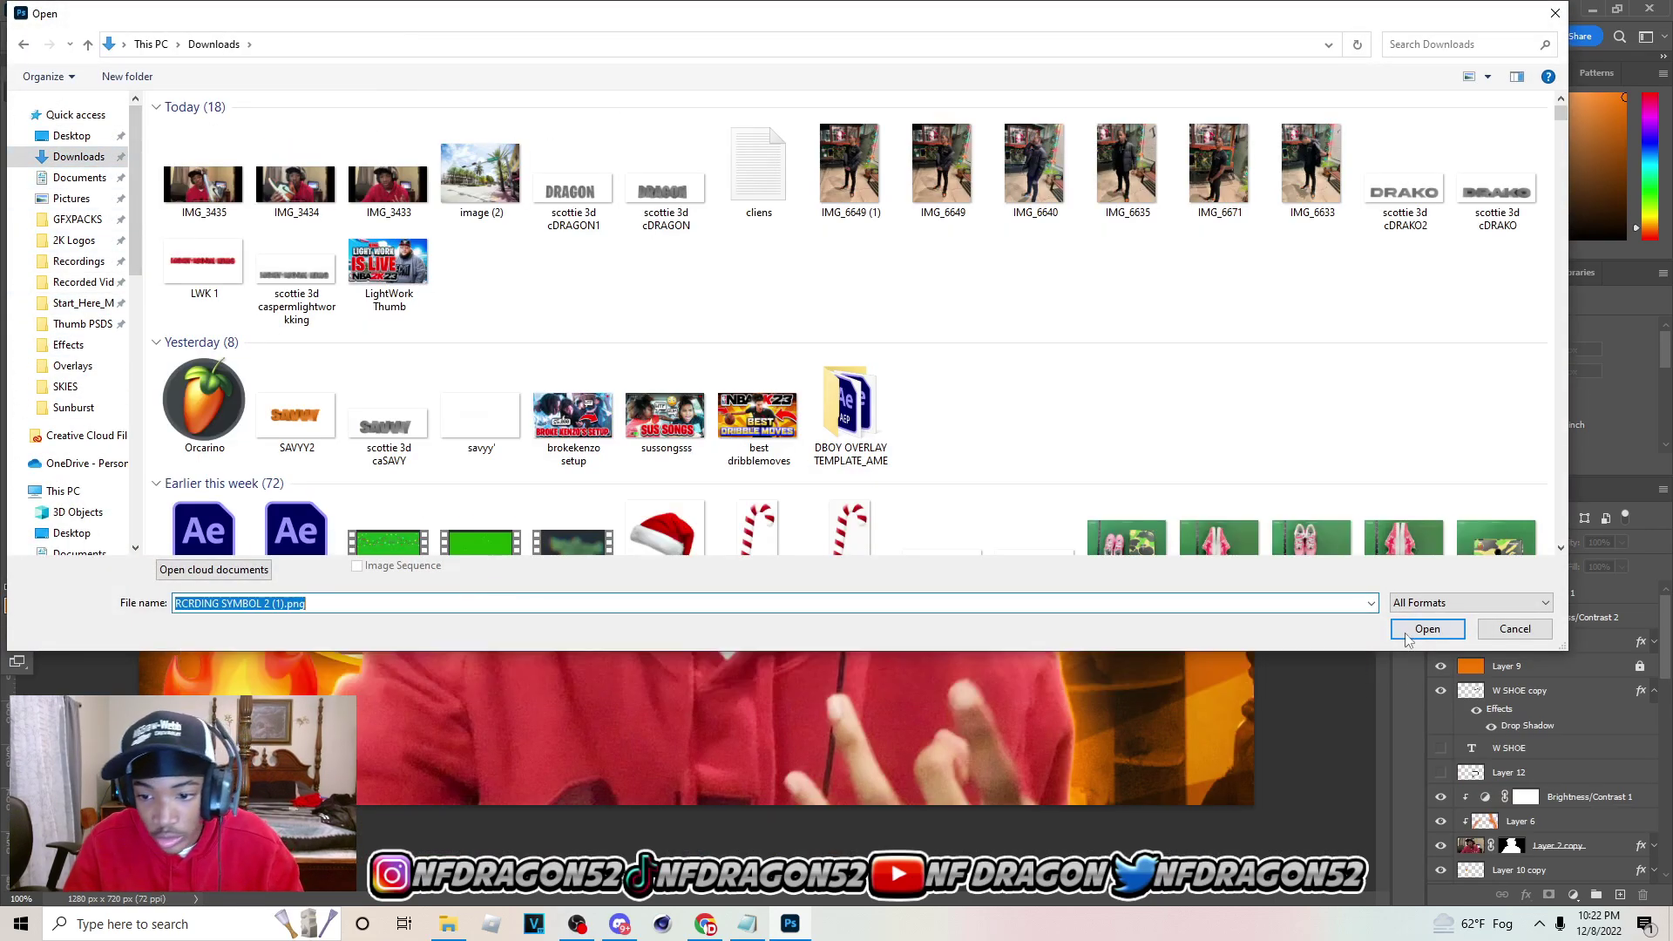
pyautogui.press('Return')
pyautogui.click(70, 65)
# Paste the 4K REC recording overlay and position its layer directly below Layer 9
pyautogui.click(1509, 649)
pyautogui.click(1513, 667)
pyautogui.hotkey('ctrl', 'v')
pyautogui.moveTo(1516, 666); pyautogui.dragTo(1516, 704)
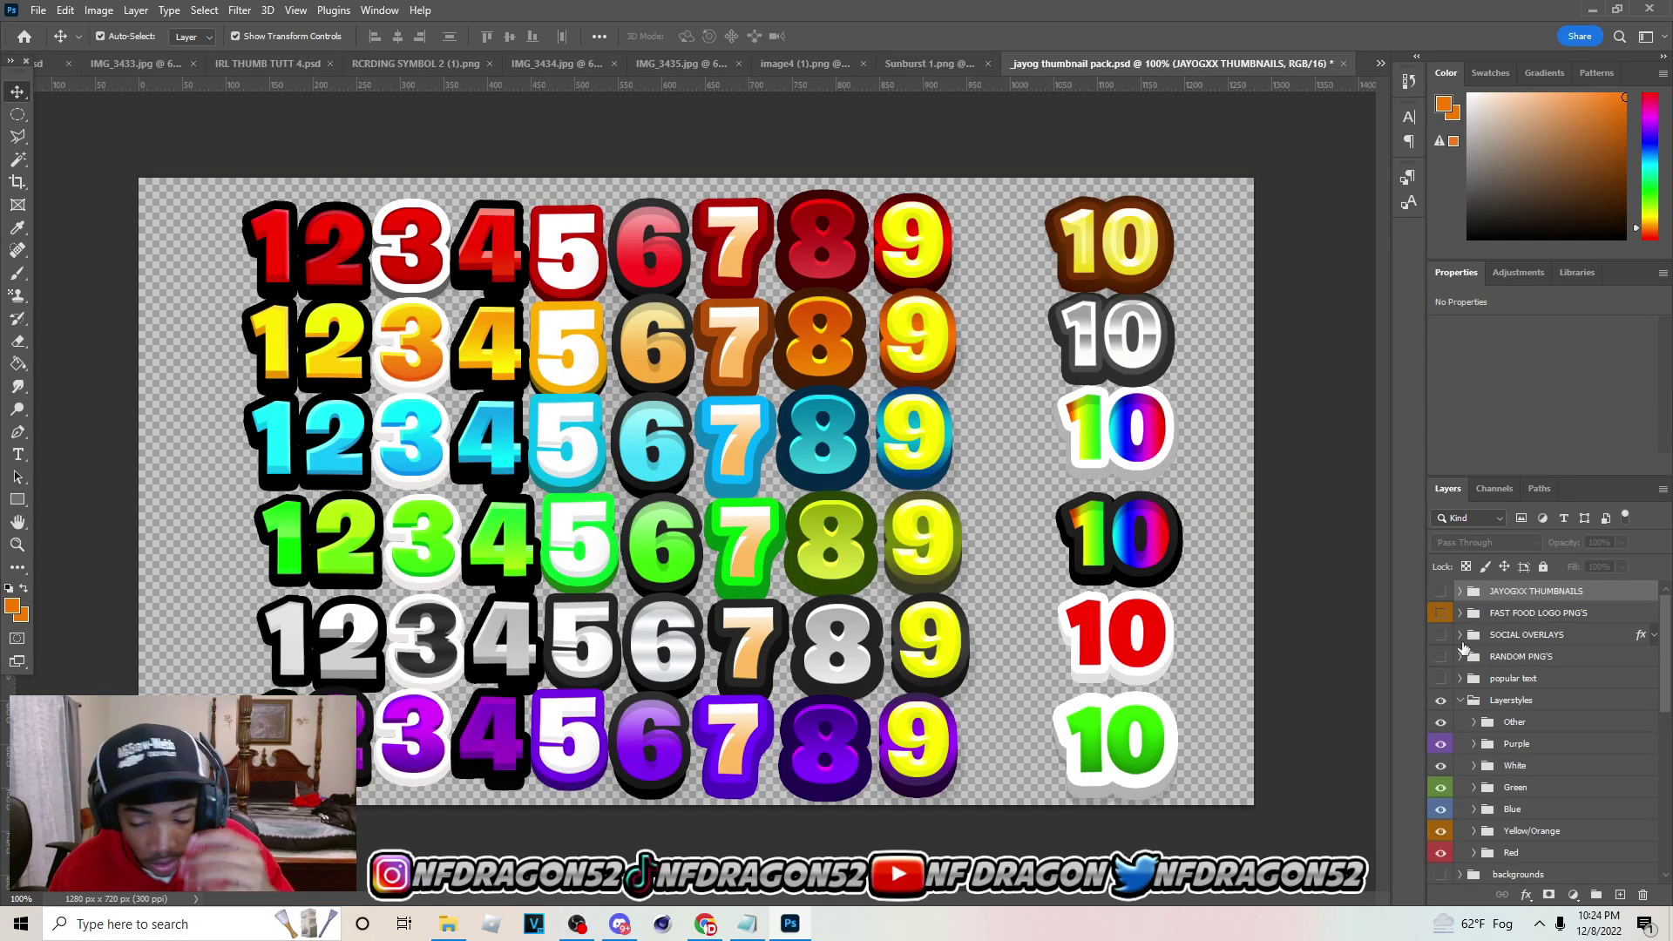
# In the jayog thumbnail pack, show popular text instead of Layerstyles and copy the SNEAKER COLLECTION group ALL for the thumbnail
pyautogui.click(1443, 701)
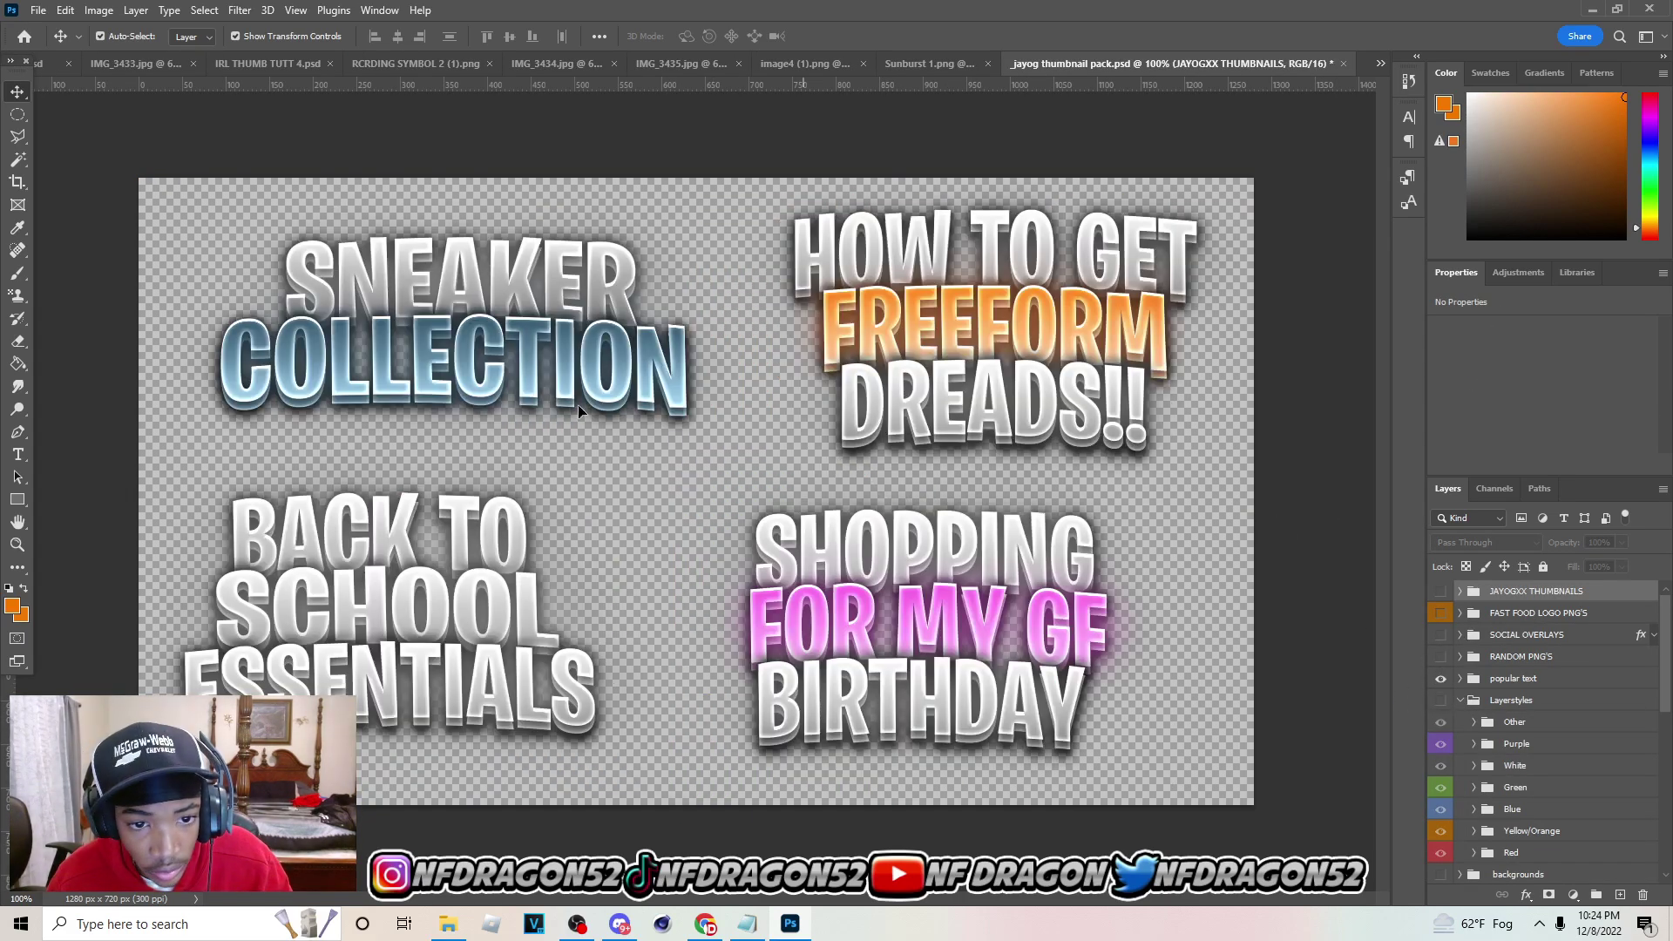
pyautogui.click(581, 375)
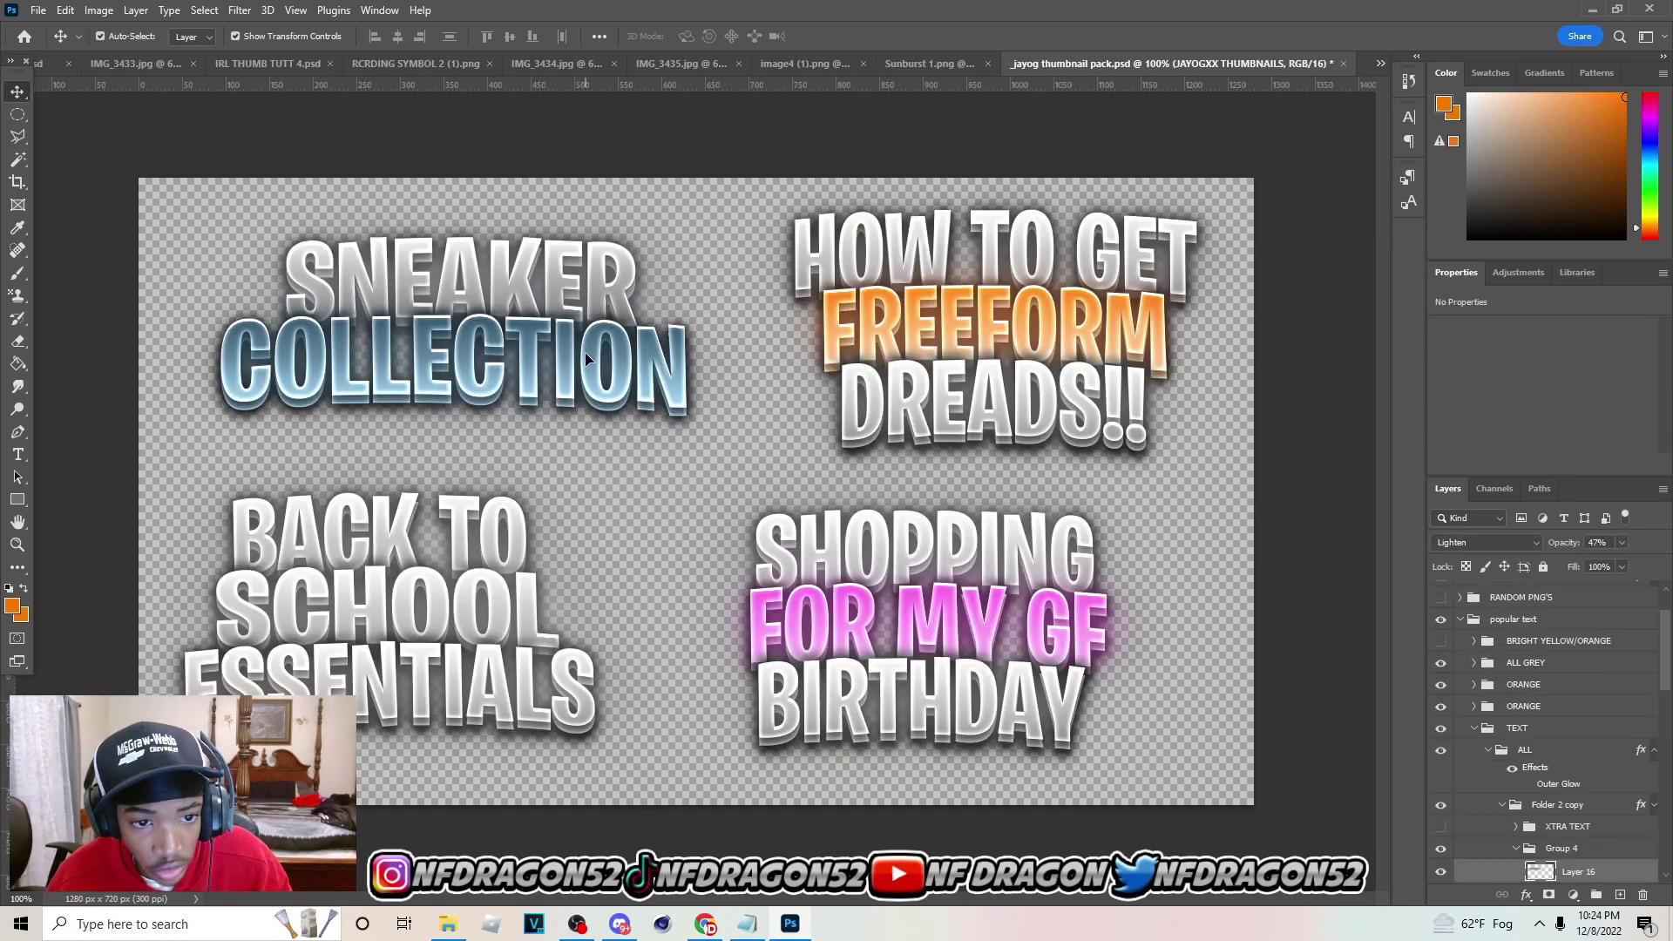
pyautogui.click(1485, 751)
pyautogui.click(1440, 750)
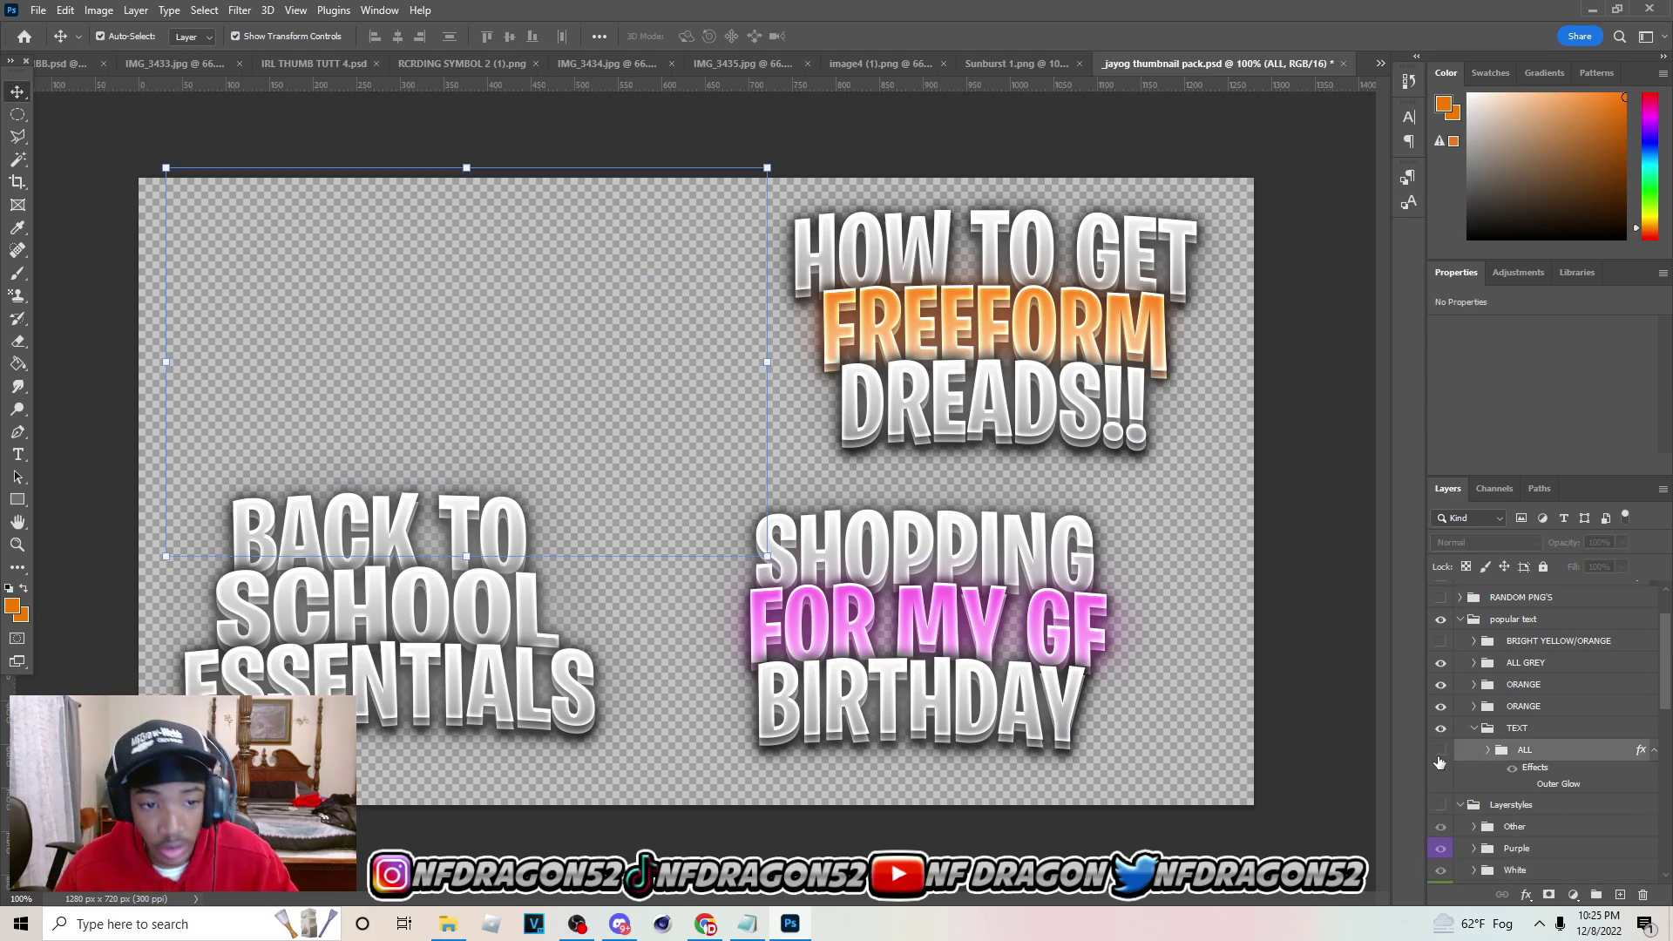
pyautogui.click(1441, 749)
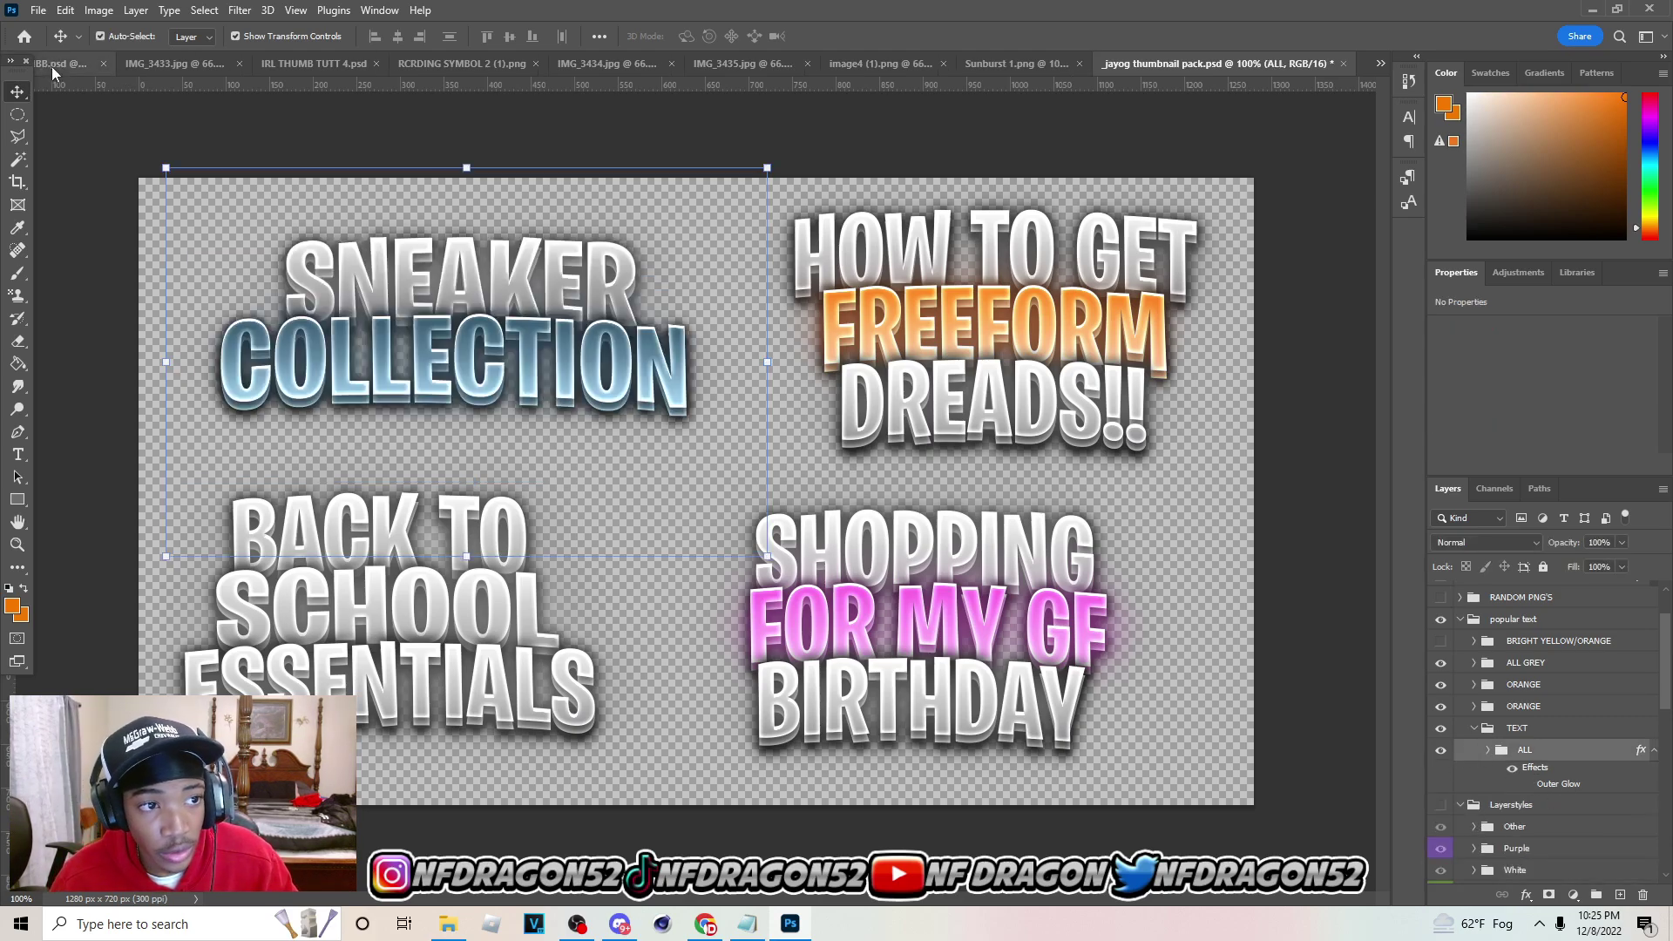
pyautogui.click(57, 64)
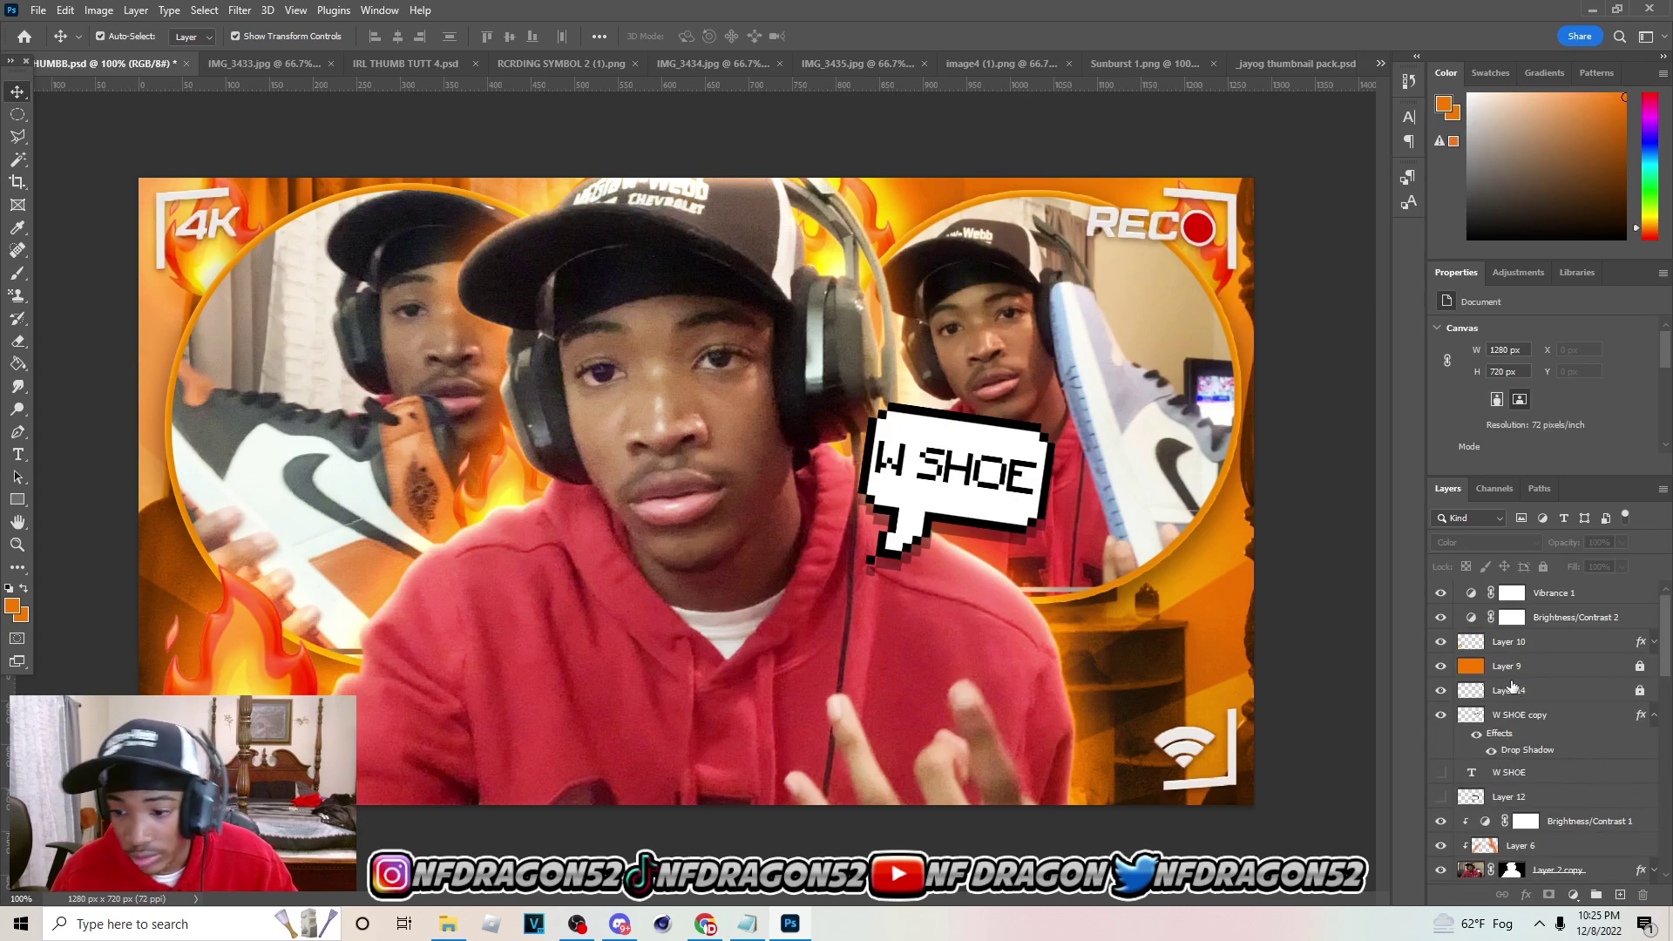
# Paste the SNEAKER COLLECTION group directly above Layer 14 in the thumbnail and expand the ALL group
pyautogui.click(1517, 692)
pyautogui.hotkey('ctrl', 'v')
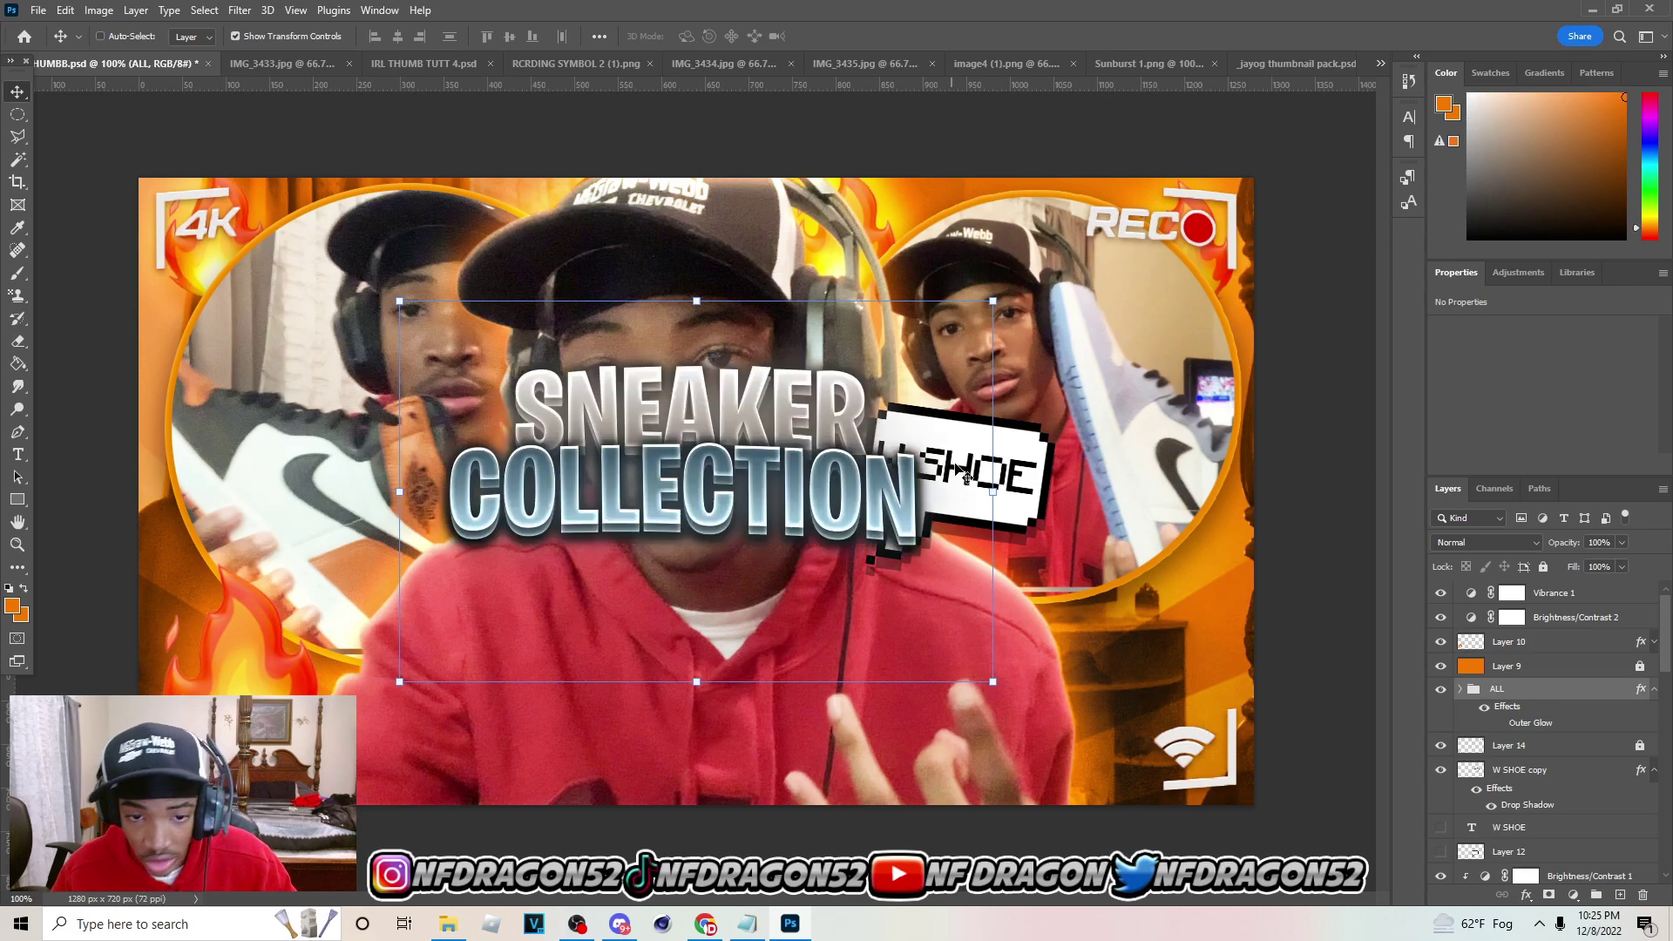
pyautogui.click(1460, 689)
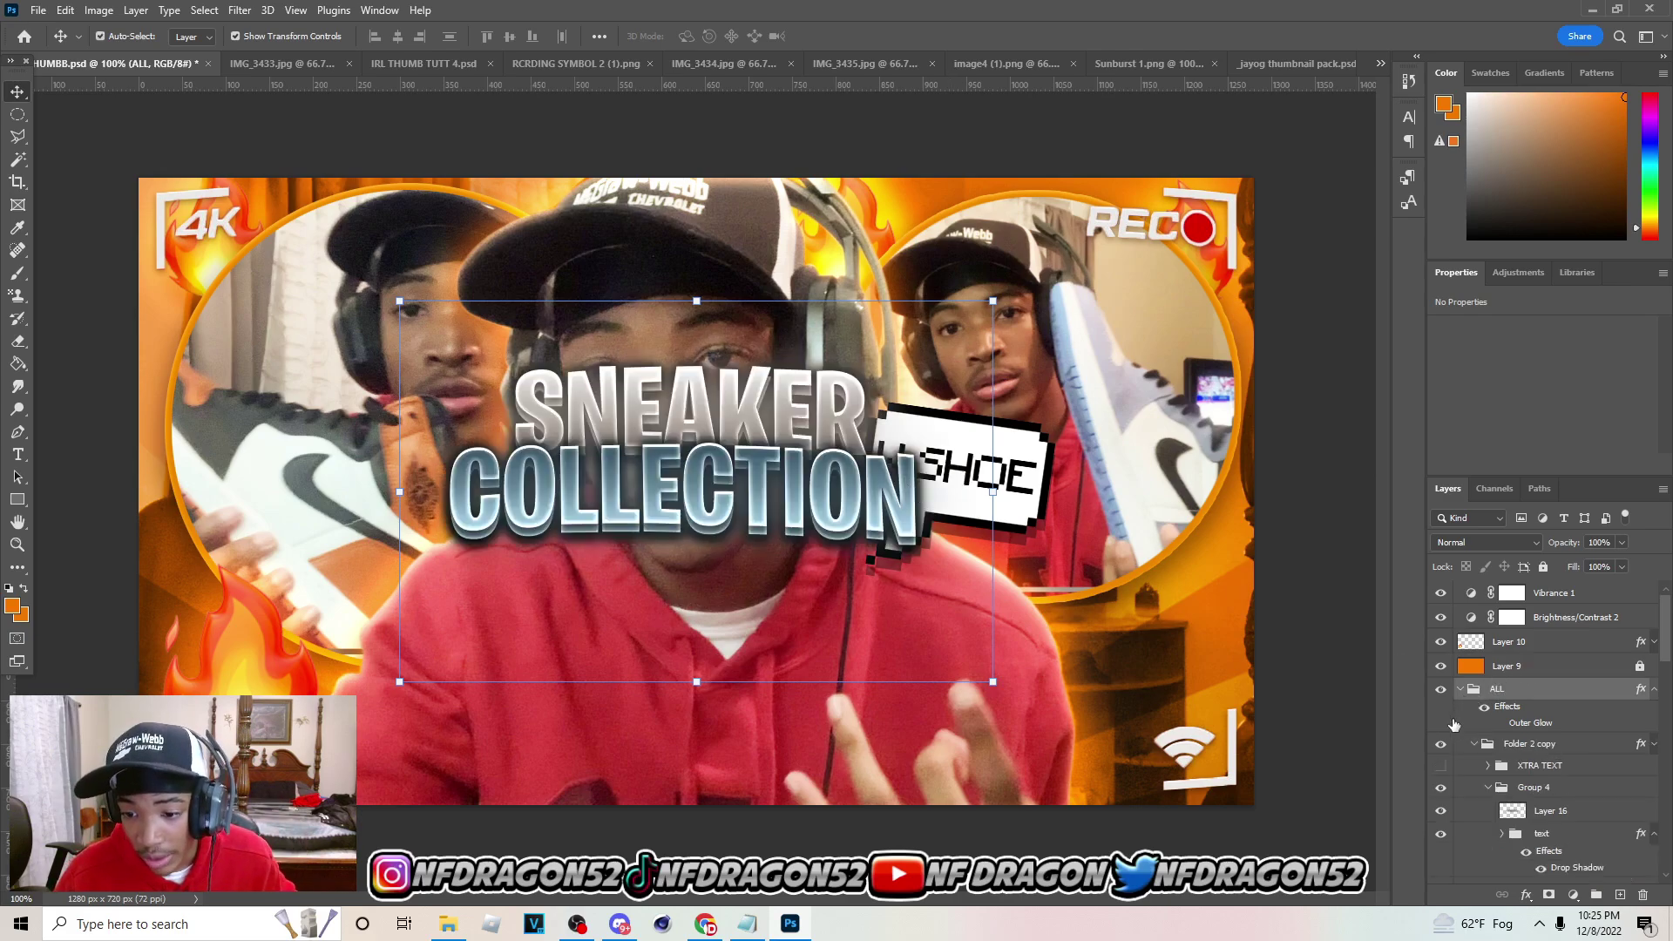
# Expand the text group inside Group 4 and its Folder 1 copy subgroup to reach the COLLECTION text layers
pyautogui.scroll(-2, 1484, 750)
pyautogui.click(1440, 688)
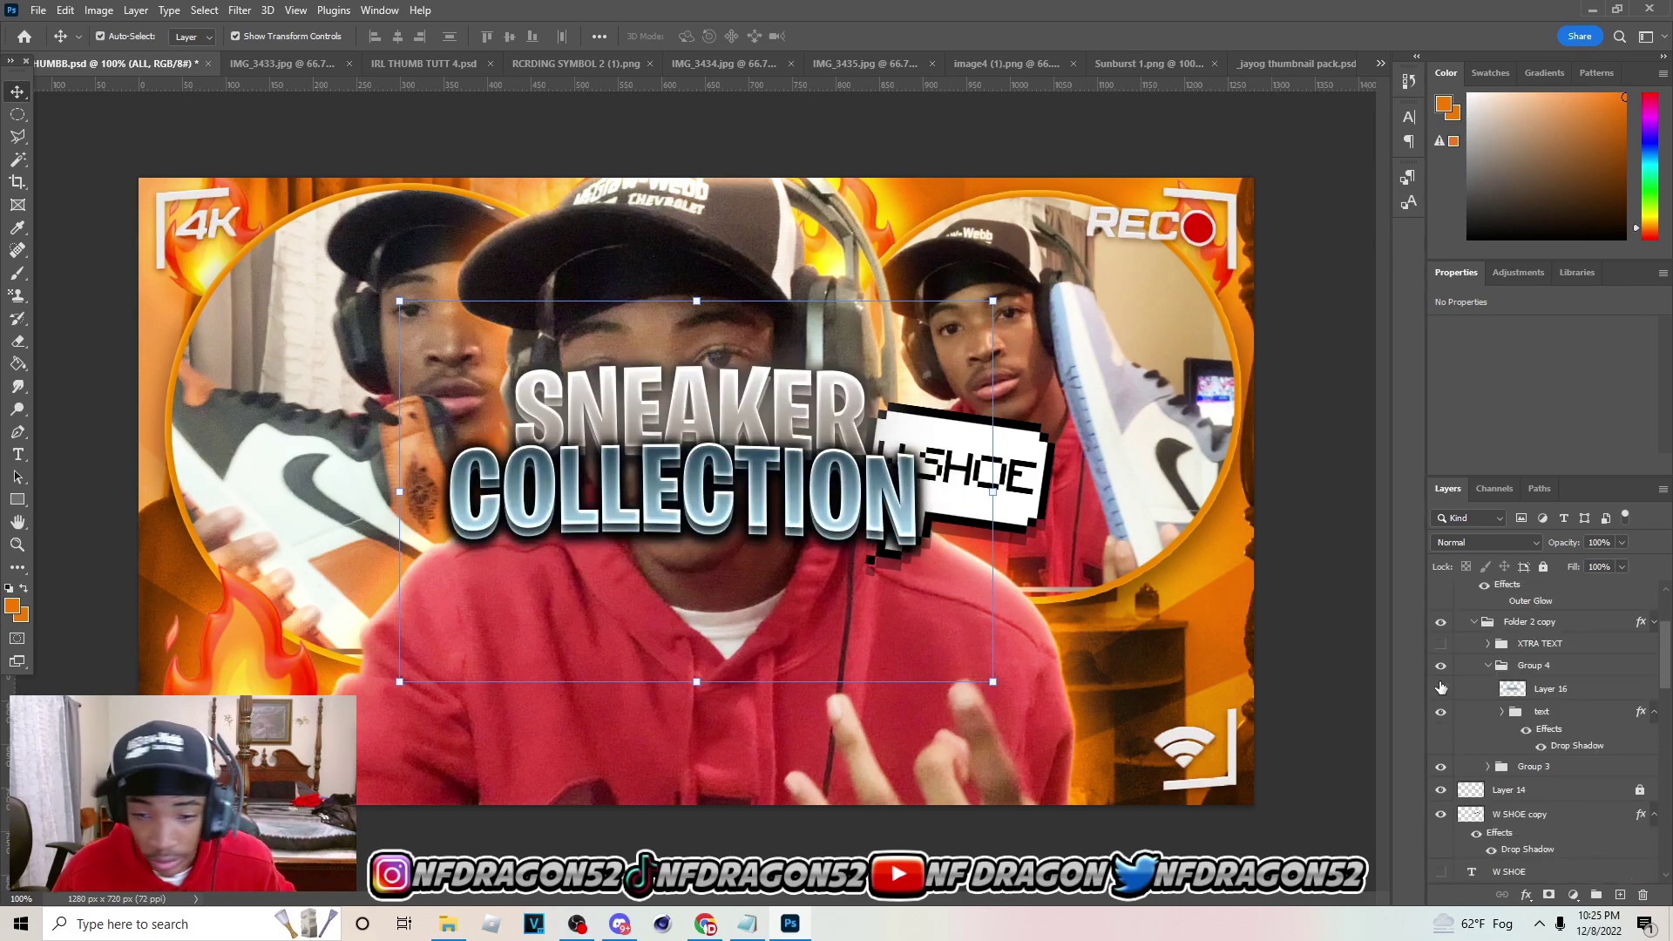
pyautogui.click(1501, 712)
pyautogui.scroll(-1, 1500, 715)
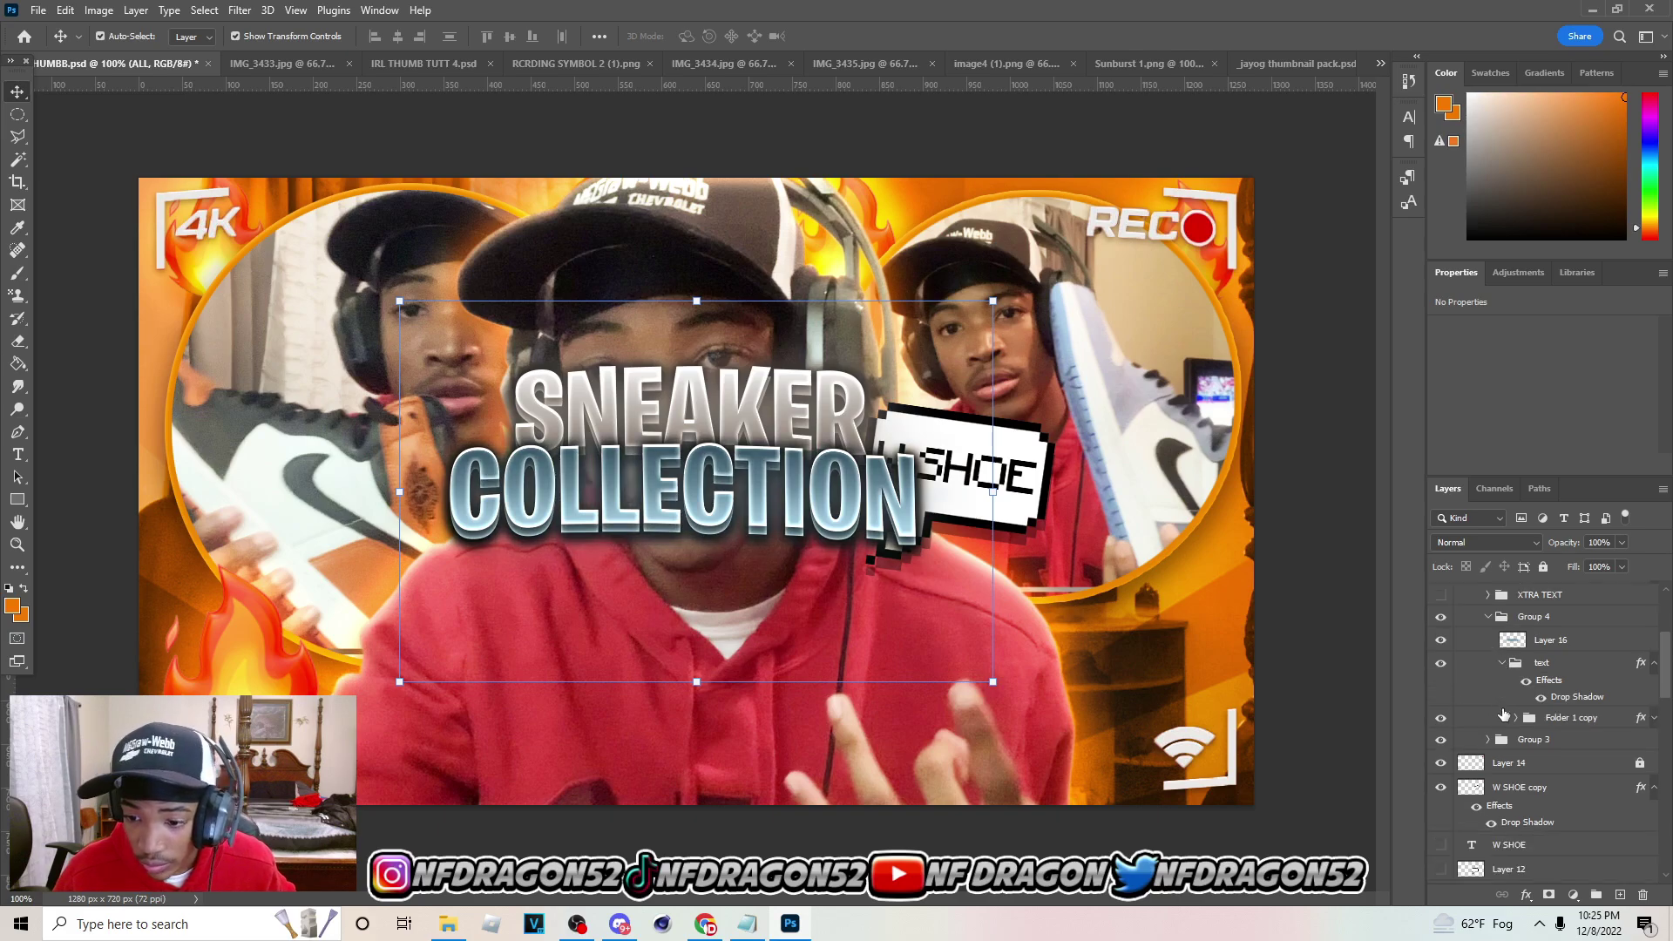
pyautogui.click(1524, 720)
pyautogui.click(1516, 717)
pyautogui.scroll(-2, 1559, 691)
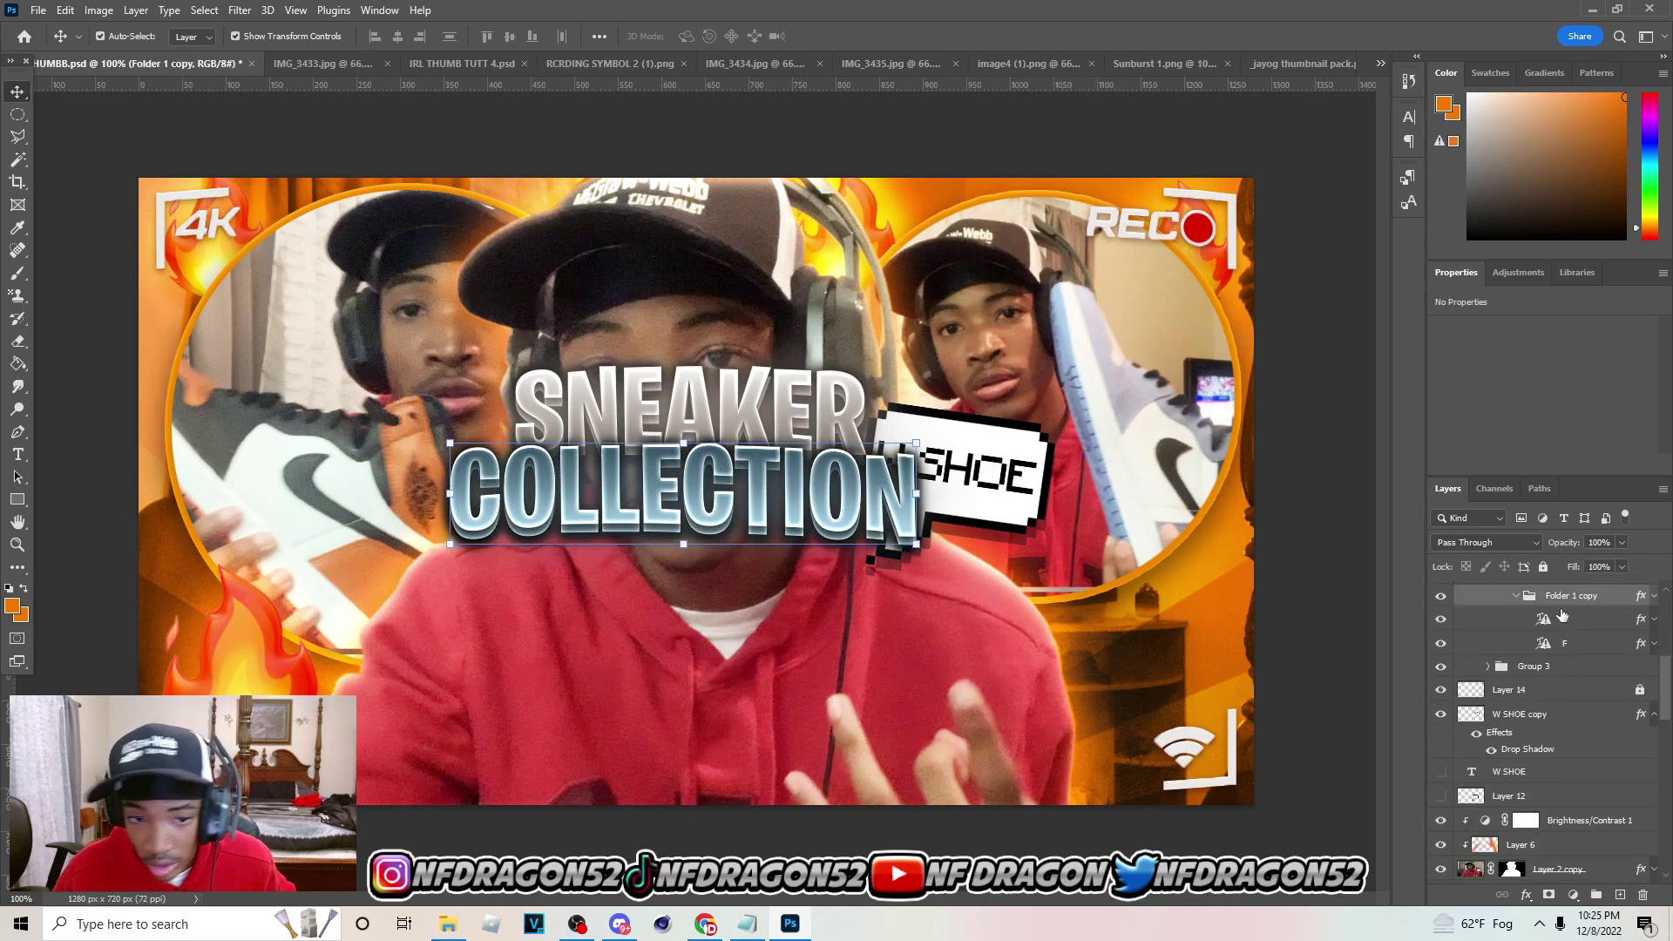
# Replace the COLLECTION wording of text layer G in Folder 1 copy with THUMBNAILS
pyautogui.click(1581, 628)
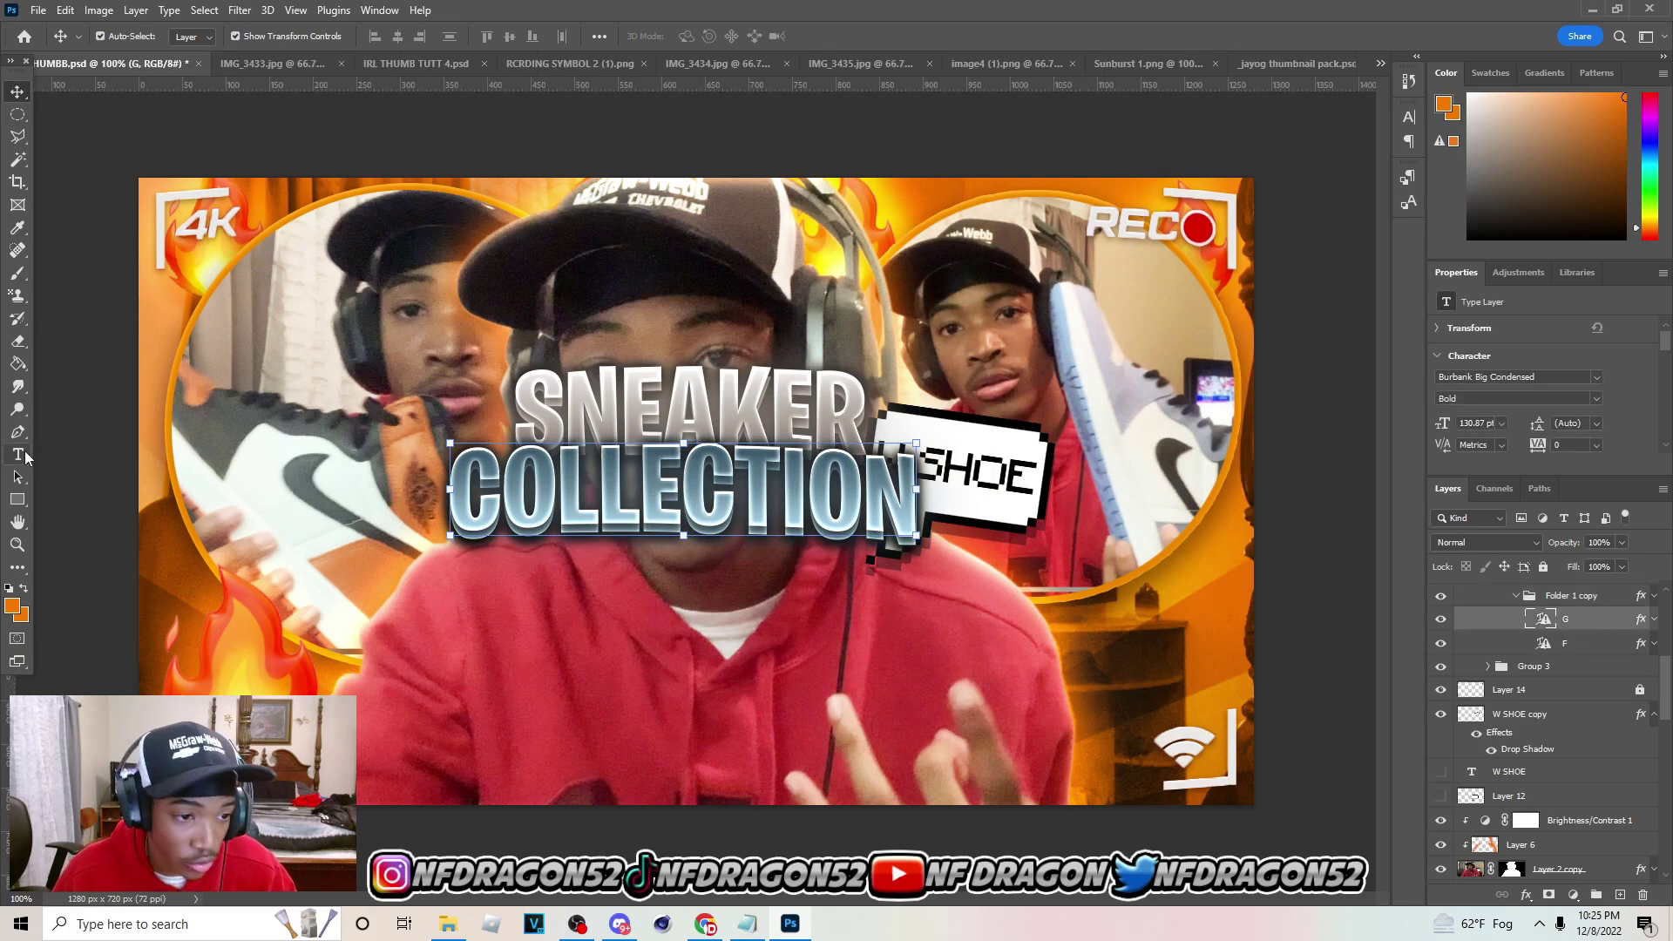
pyautogui.click(18, 454)
pyautogui.click(451, 480)
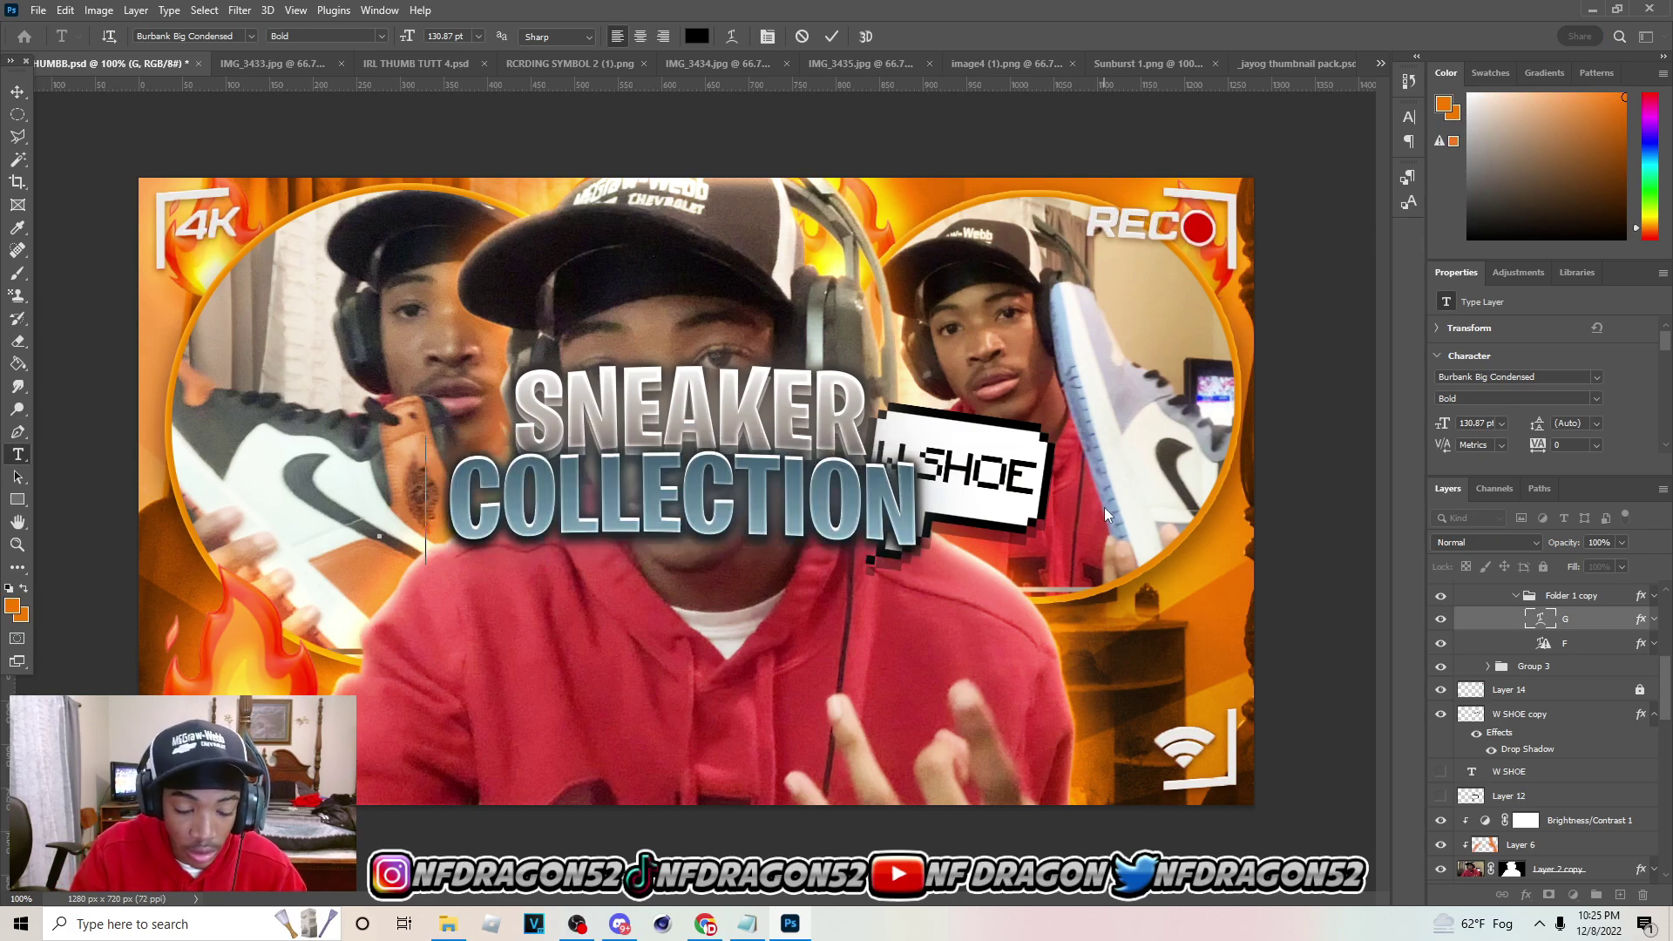
pyautogui.write('THUMB')
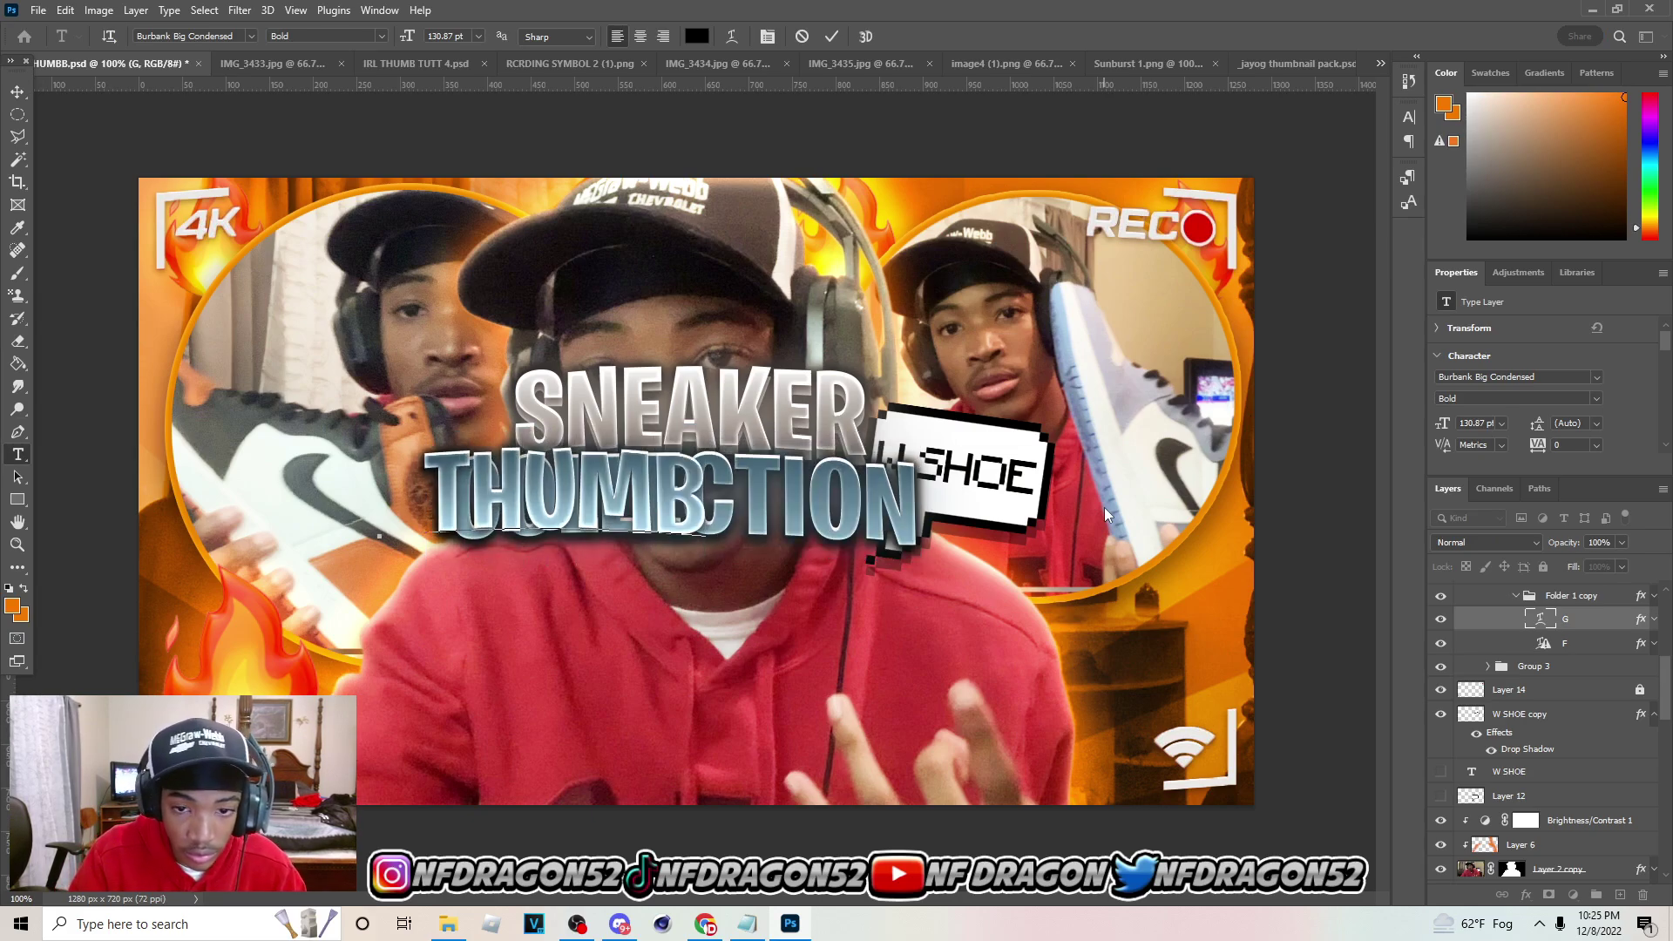
pyautogui.write('NAILS')
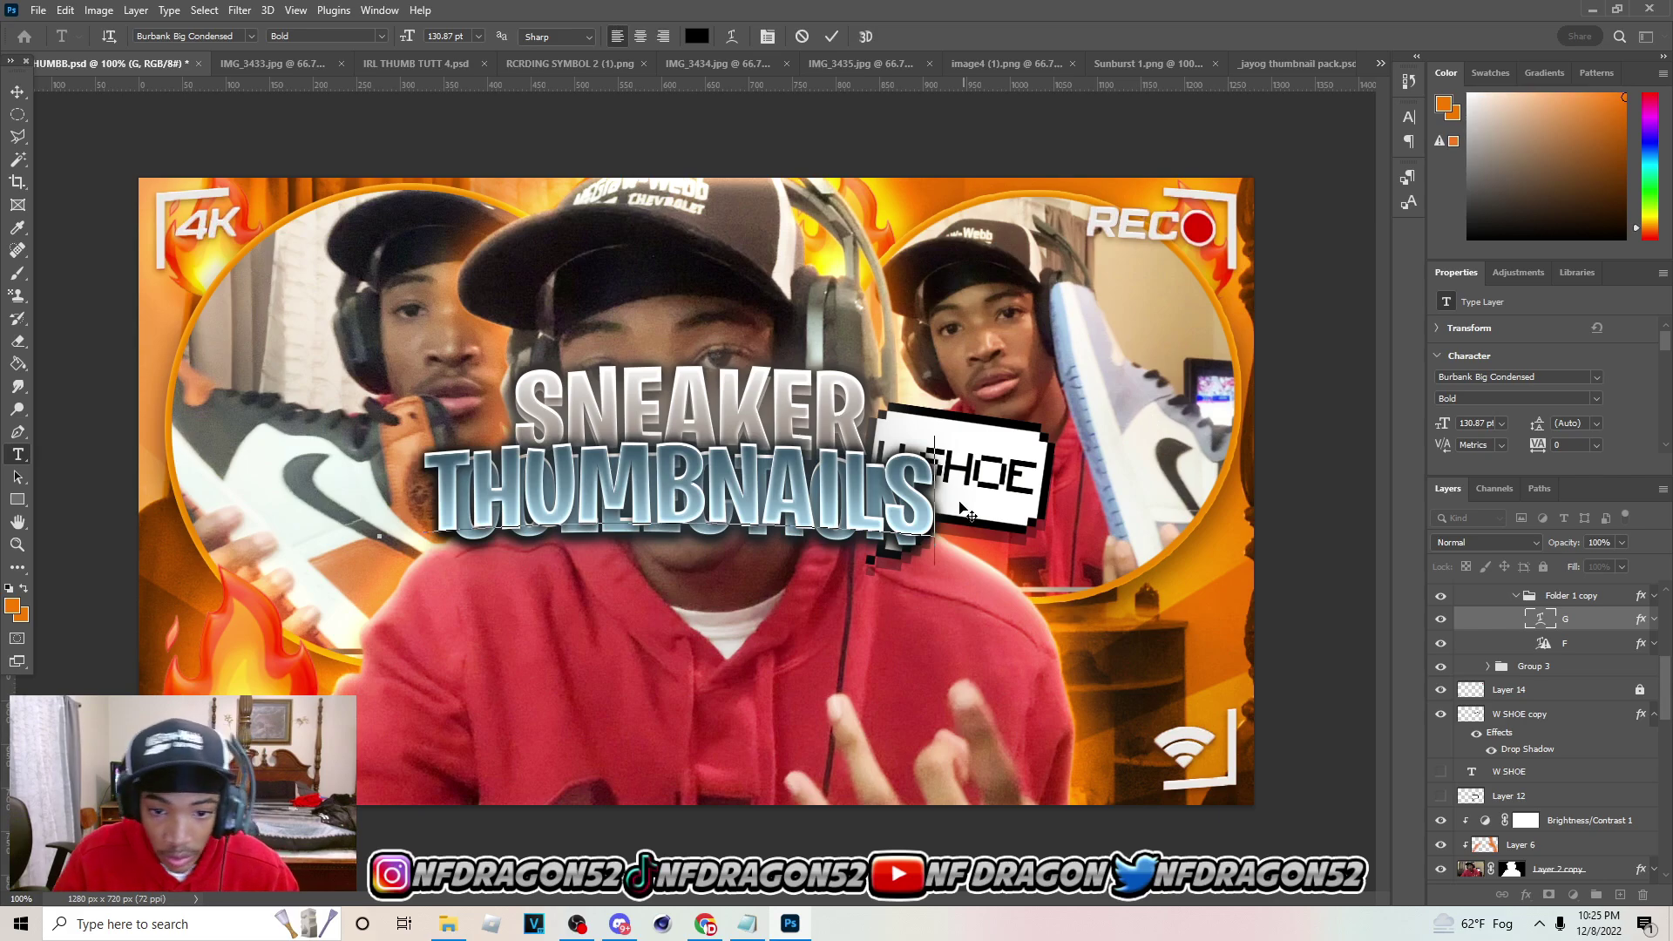
# Copy the word THUMBNAILS, hide layer G, and paste the word over COLLECTION in text layer F
pyautogui.moveTo(932, 502); pyautogui.dragTo(340, 476)
pyautogui.hotkey('ctrl', 'c')
pyautogui.click(17, 91)
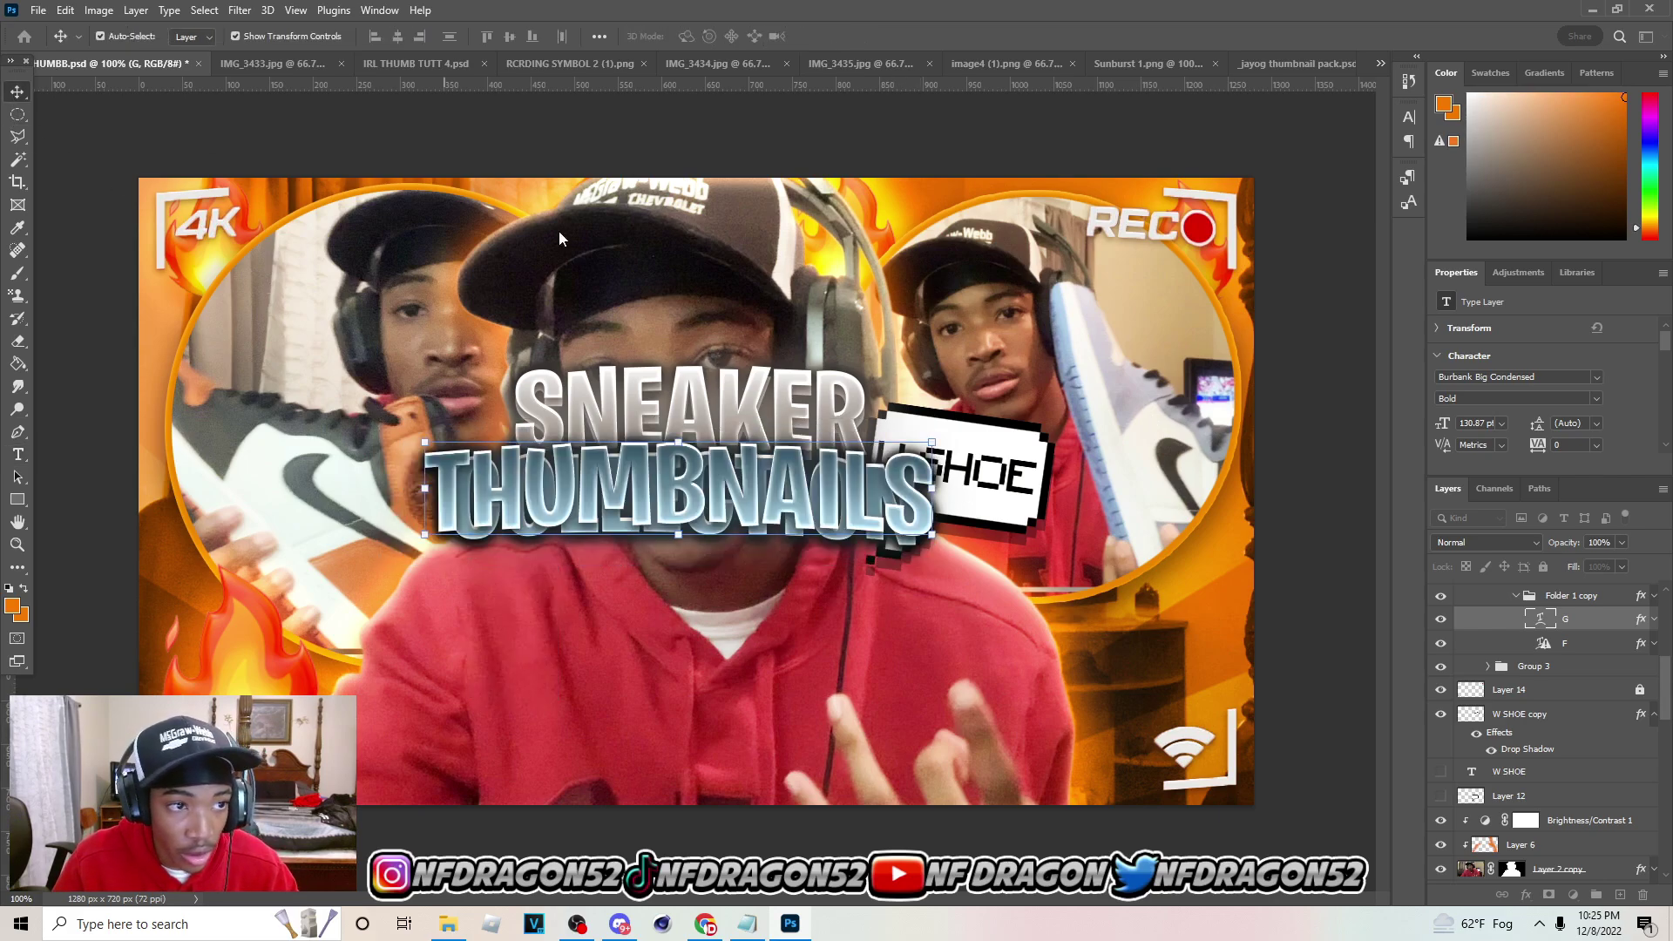
pyautogui.click(1442, 619)
pyautogui.press('t')
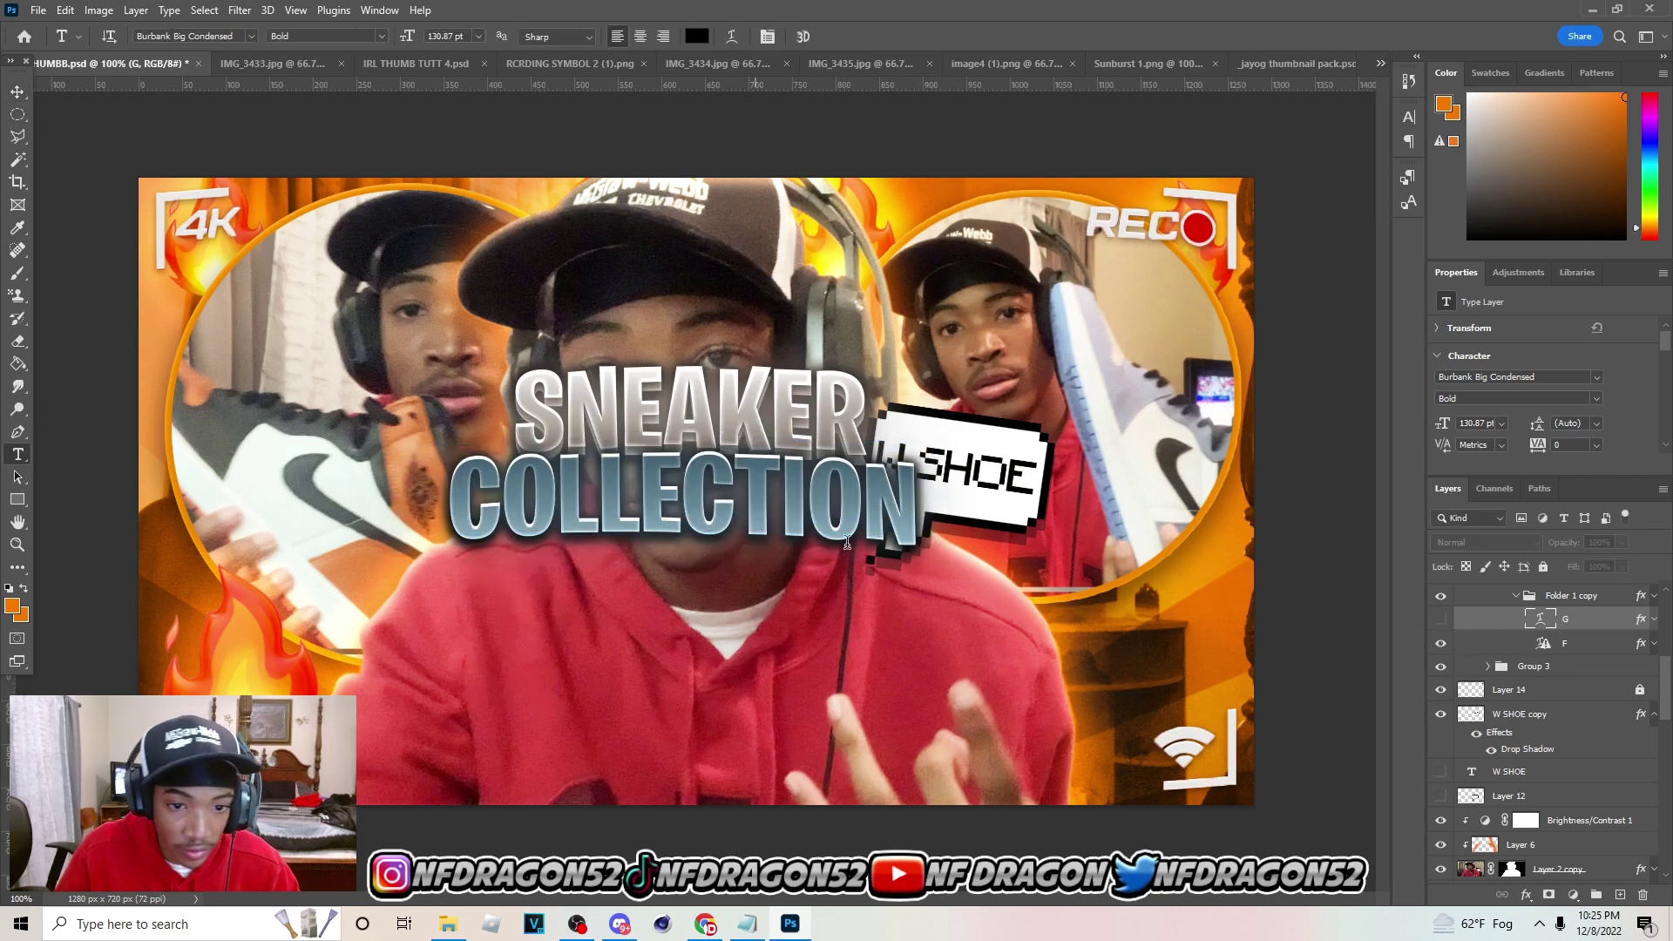
pyautogui.click(905, 509)
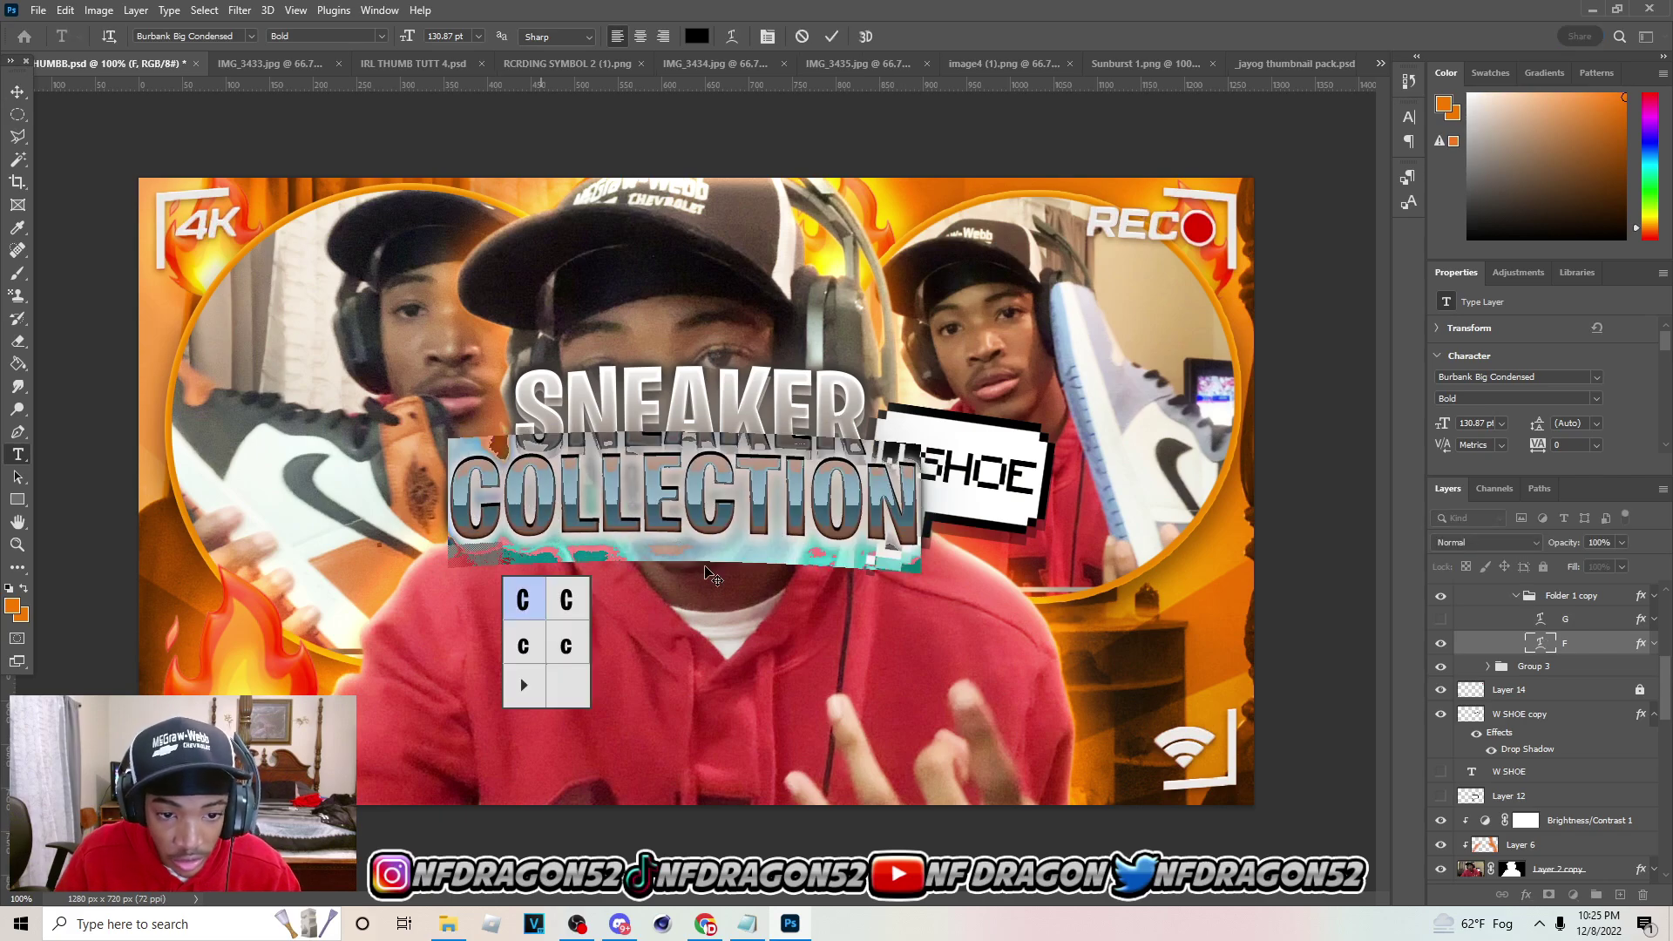
pyautogui.hotkey('ctrl', 'a')
pyautogui.hotkey('ctrl', 'v')
pyautogui.click(17, 92)
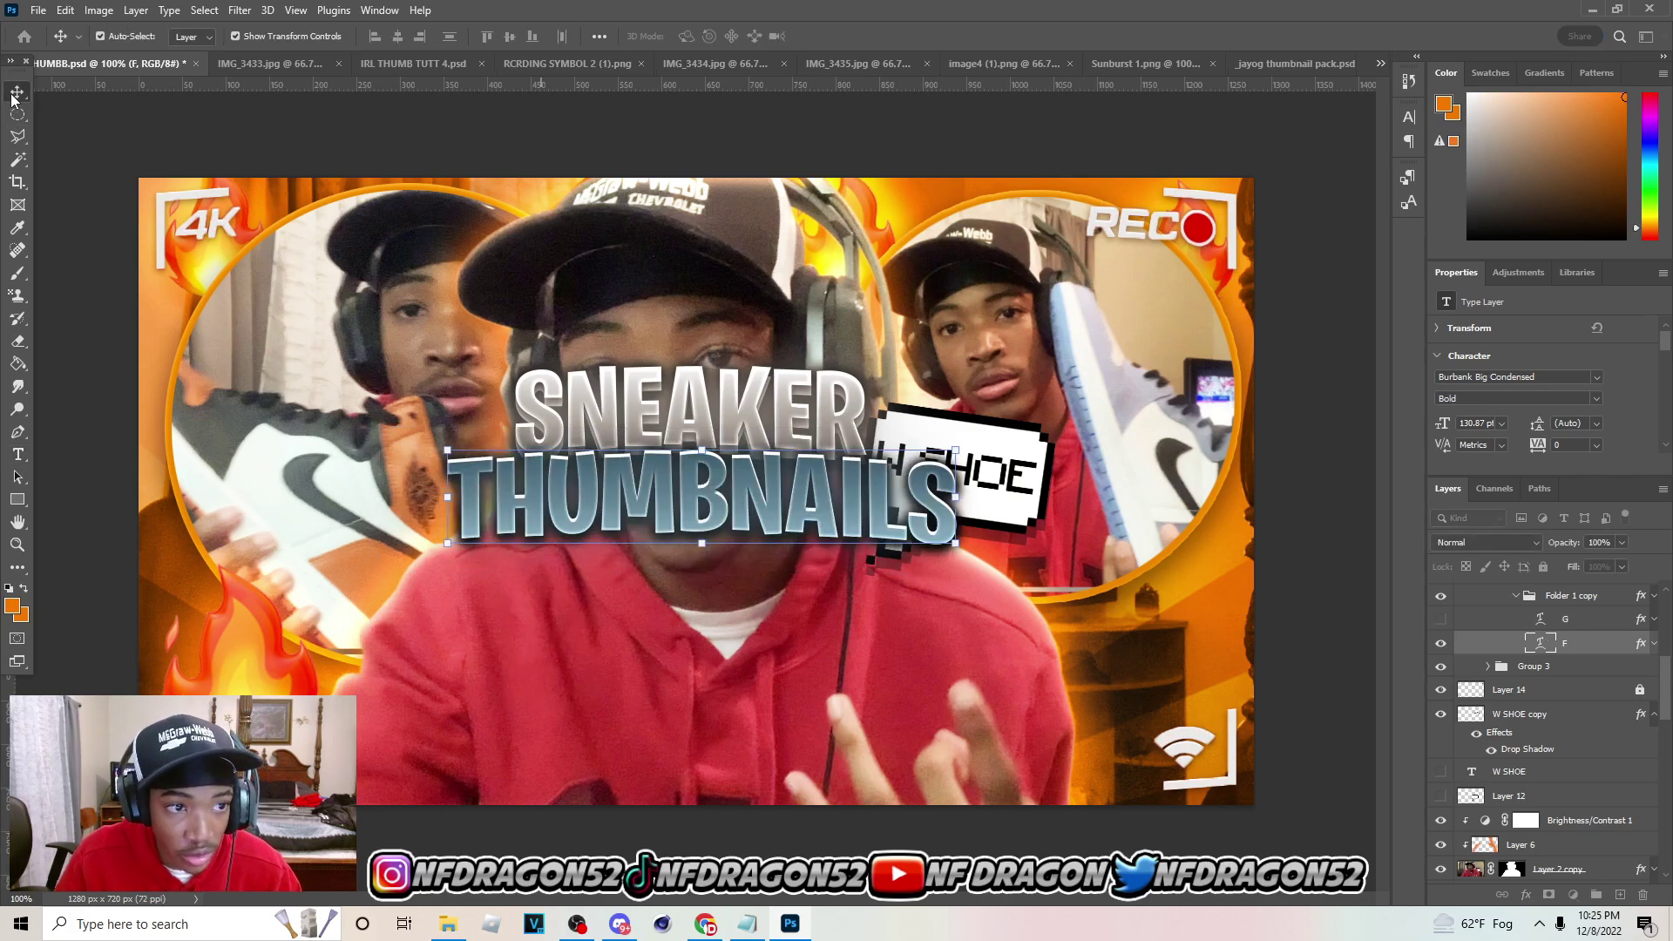
# Show layer G again and align its THUMBNAILS text over the matching text of layer F
pyautogui.click(1442, 622)
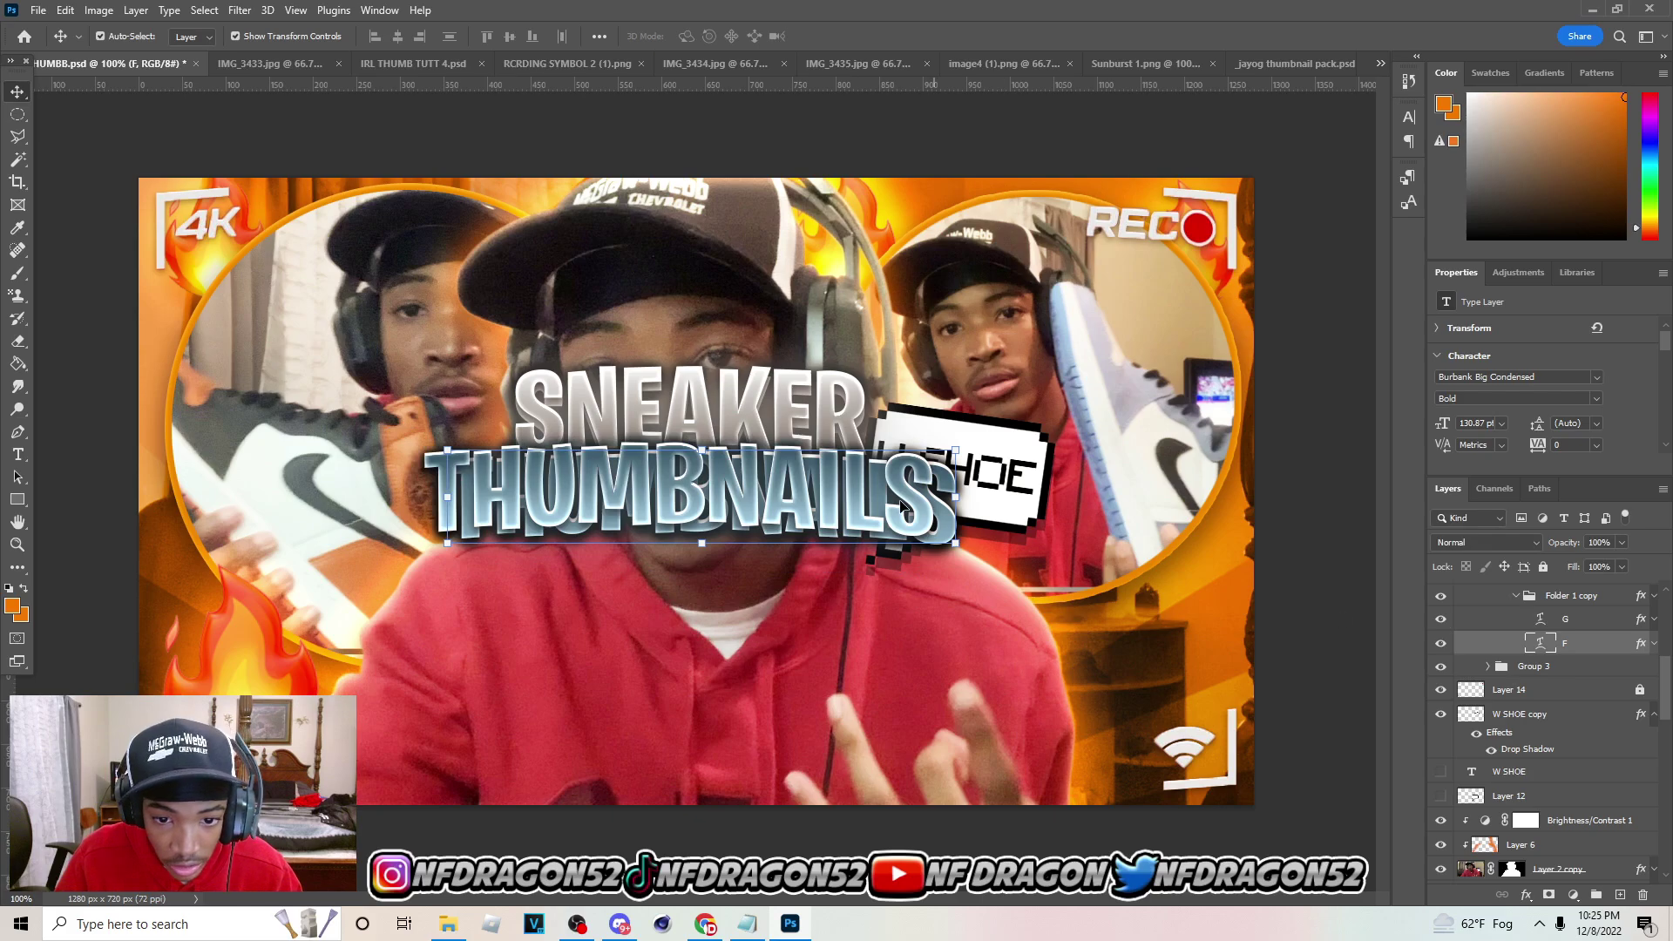
pyautogui.click(942, 514)
pyautogui.click(1566, 694)
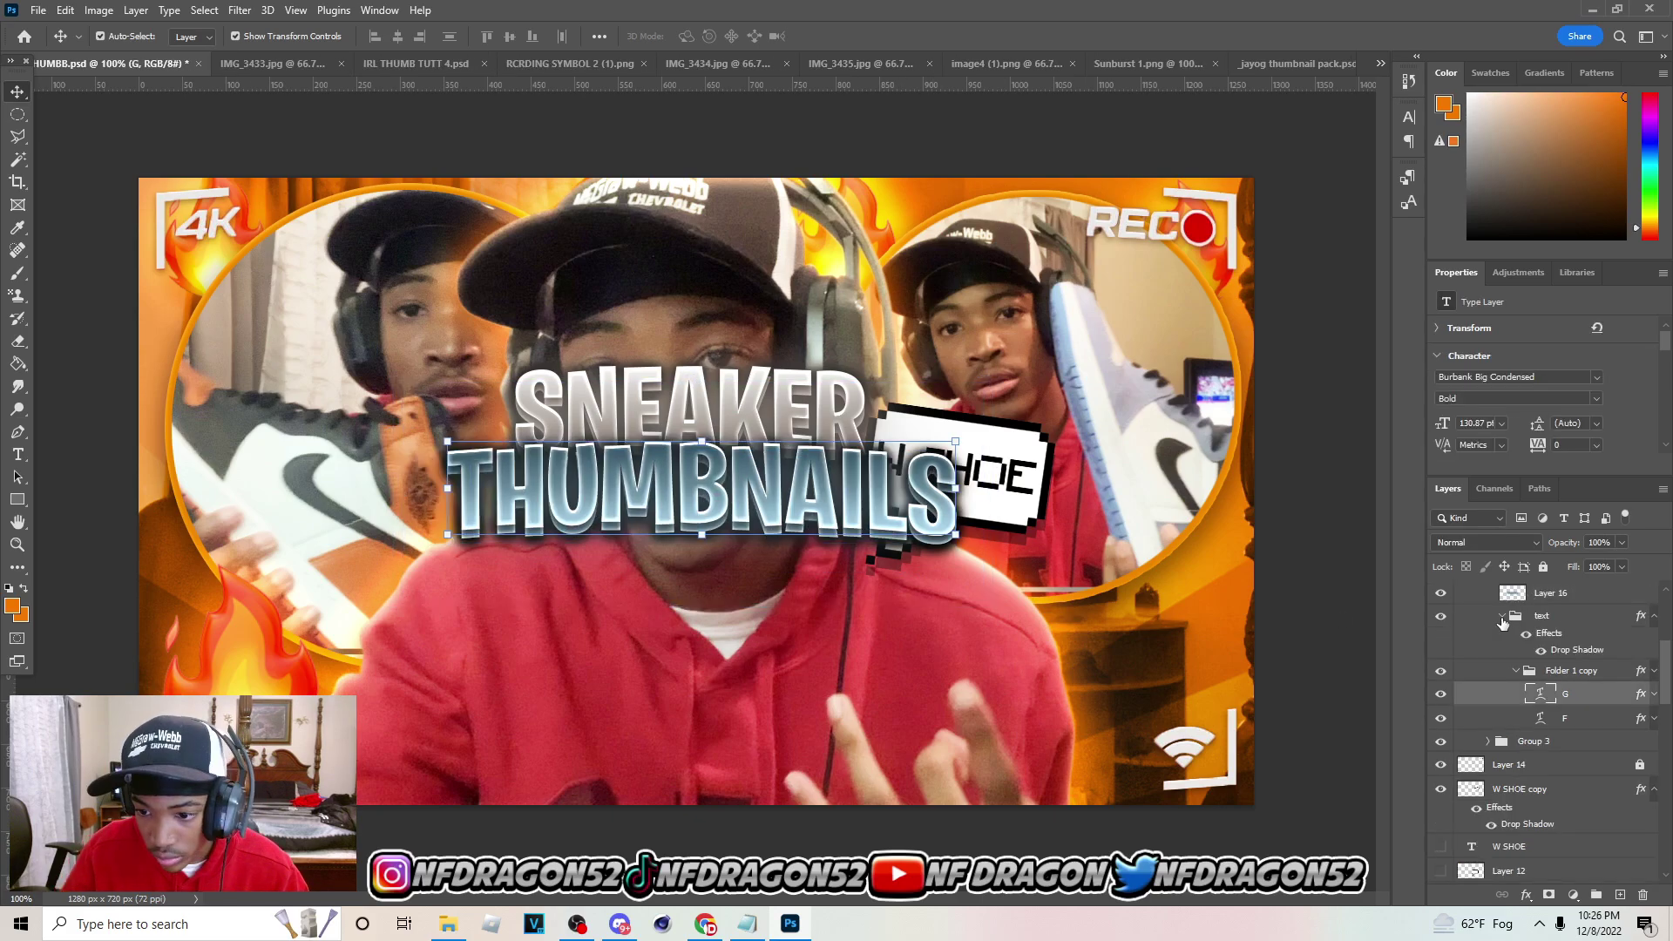
# Collapse the text group, show and expand the XTRA TEXT group, and hide the SNEAKER line in Group 3
pyautogui.click(1502, 618)
pyautogui.click(1515, 699)
pyautogui.scroll(2, 1482, 717)
pyautogui.click(1441, 670)
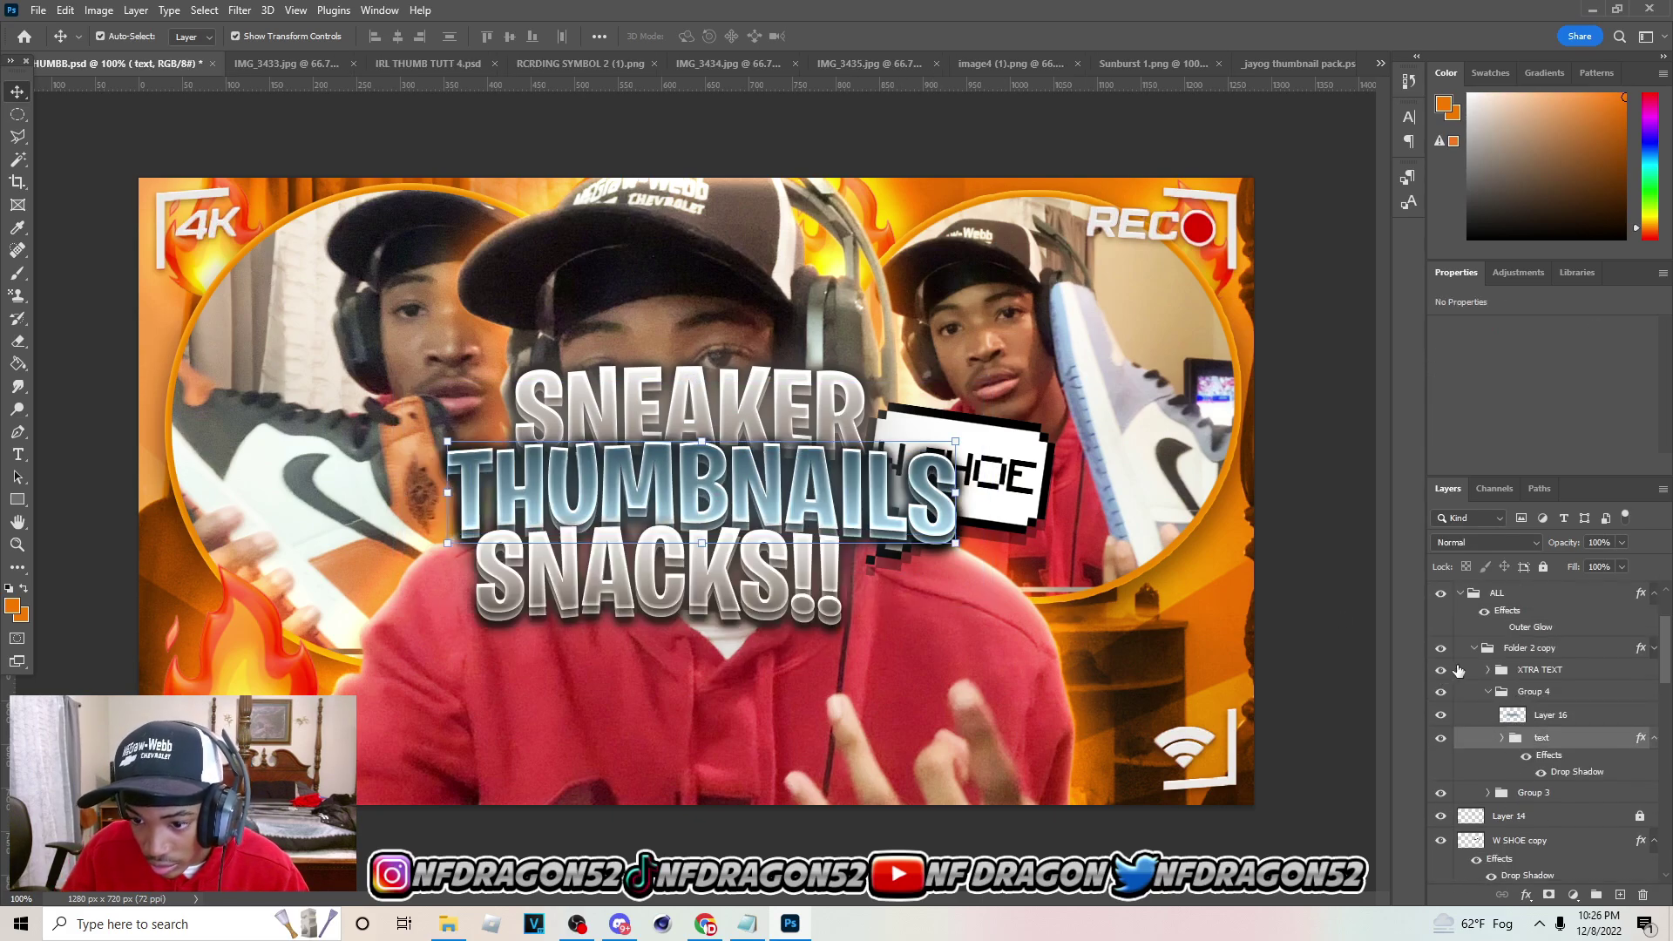
pyautogui.scroll(-2, 1455, 697)
pyautogui.click(779, 608)
pyautogui.click(1523, 739)
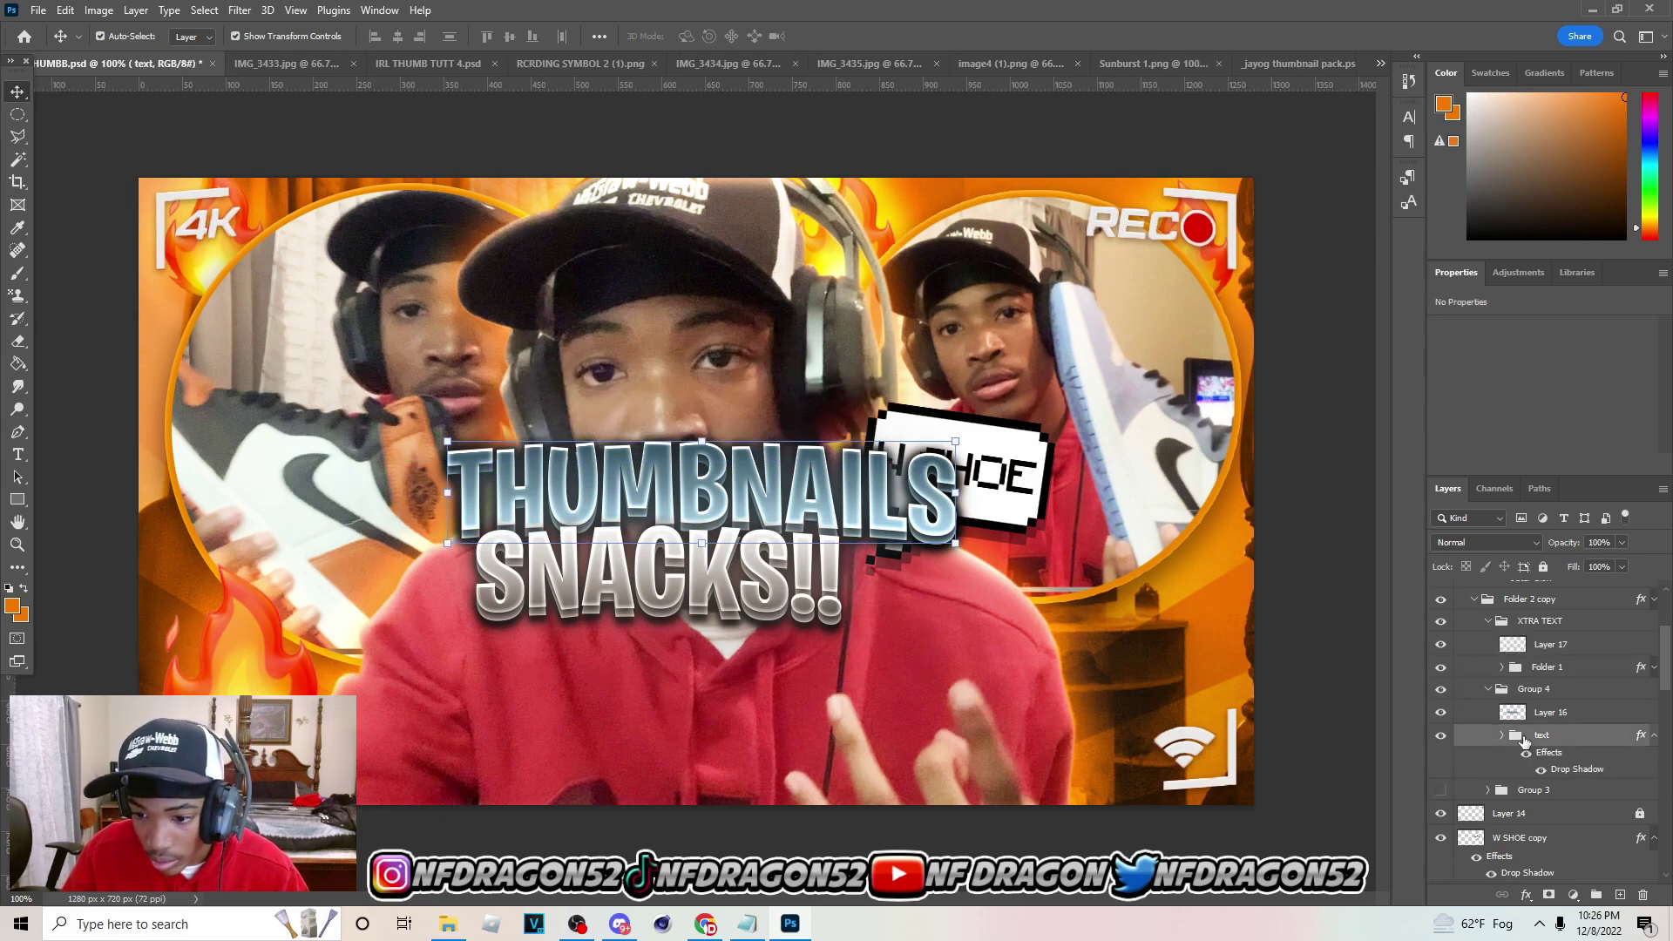
# Select the XTRA TEXT group and collapse both it and Group 4
pyautogui.click(1534, 621)
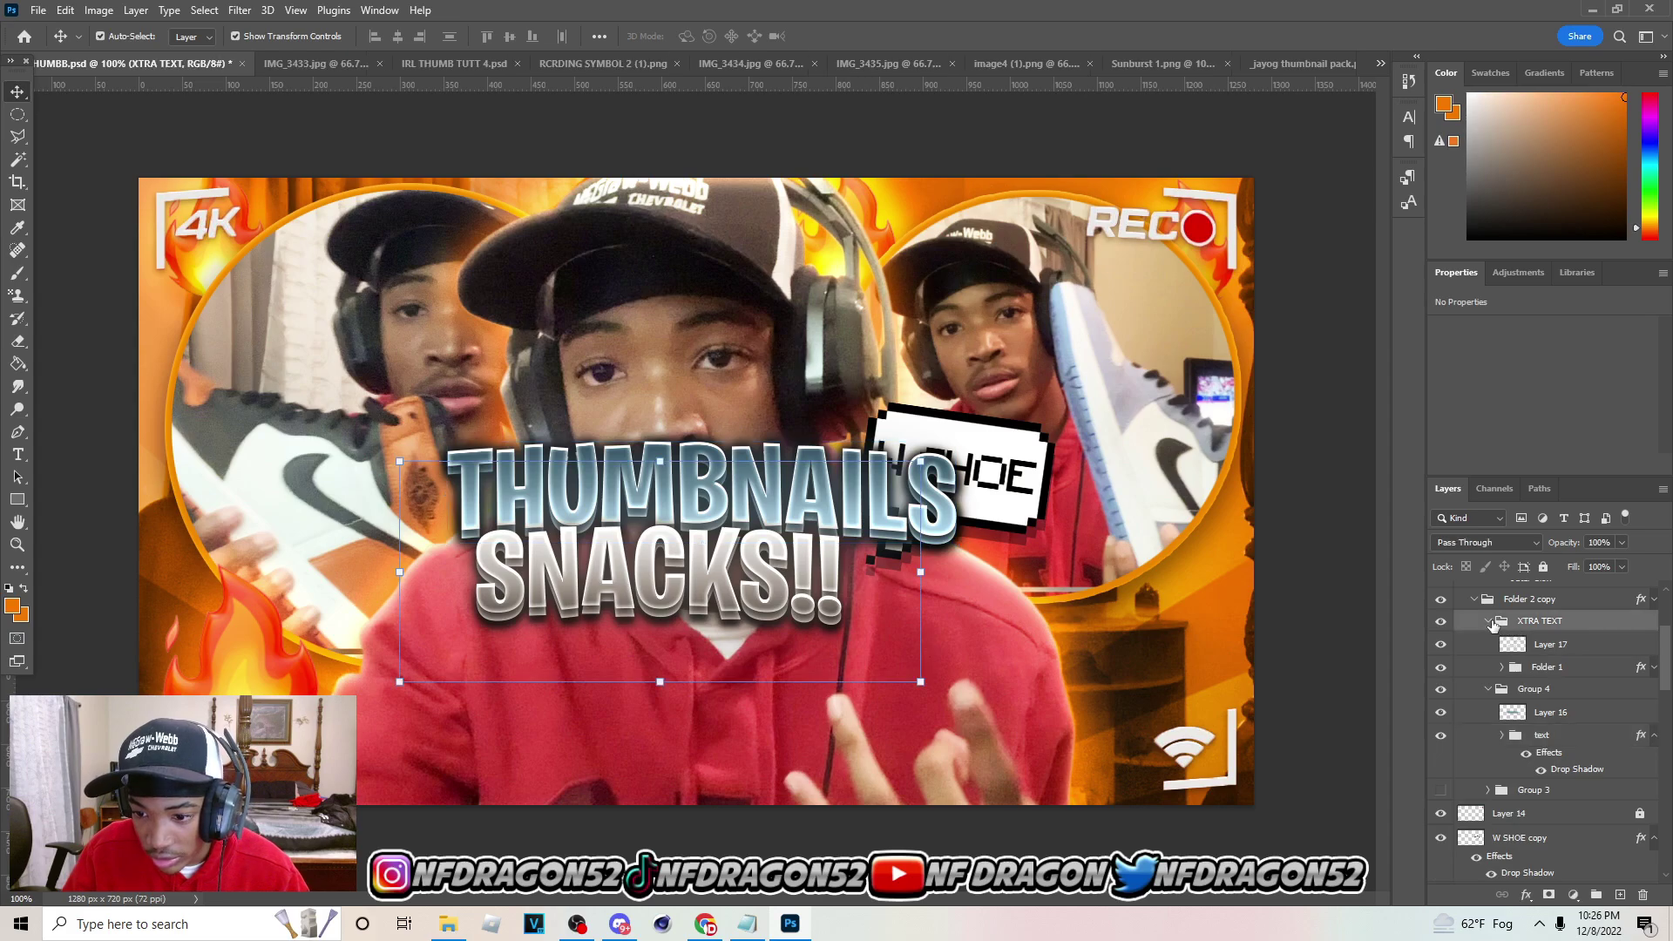
pyautogui.click(1488, 621)
pyautogui.click(1488, 643)
pyautogui.click(1441, 643)
pyautogui.click(1441, 643)
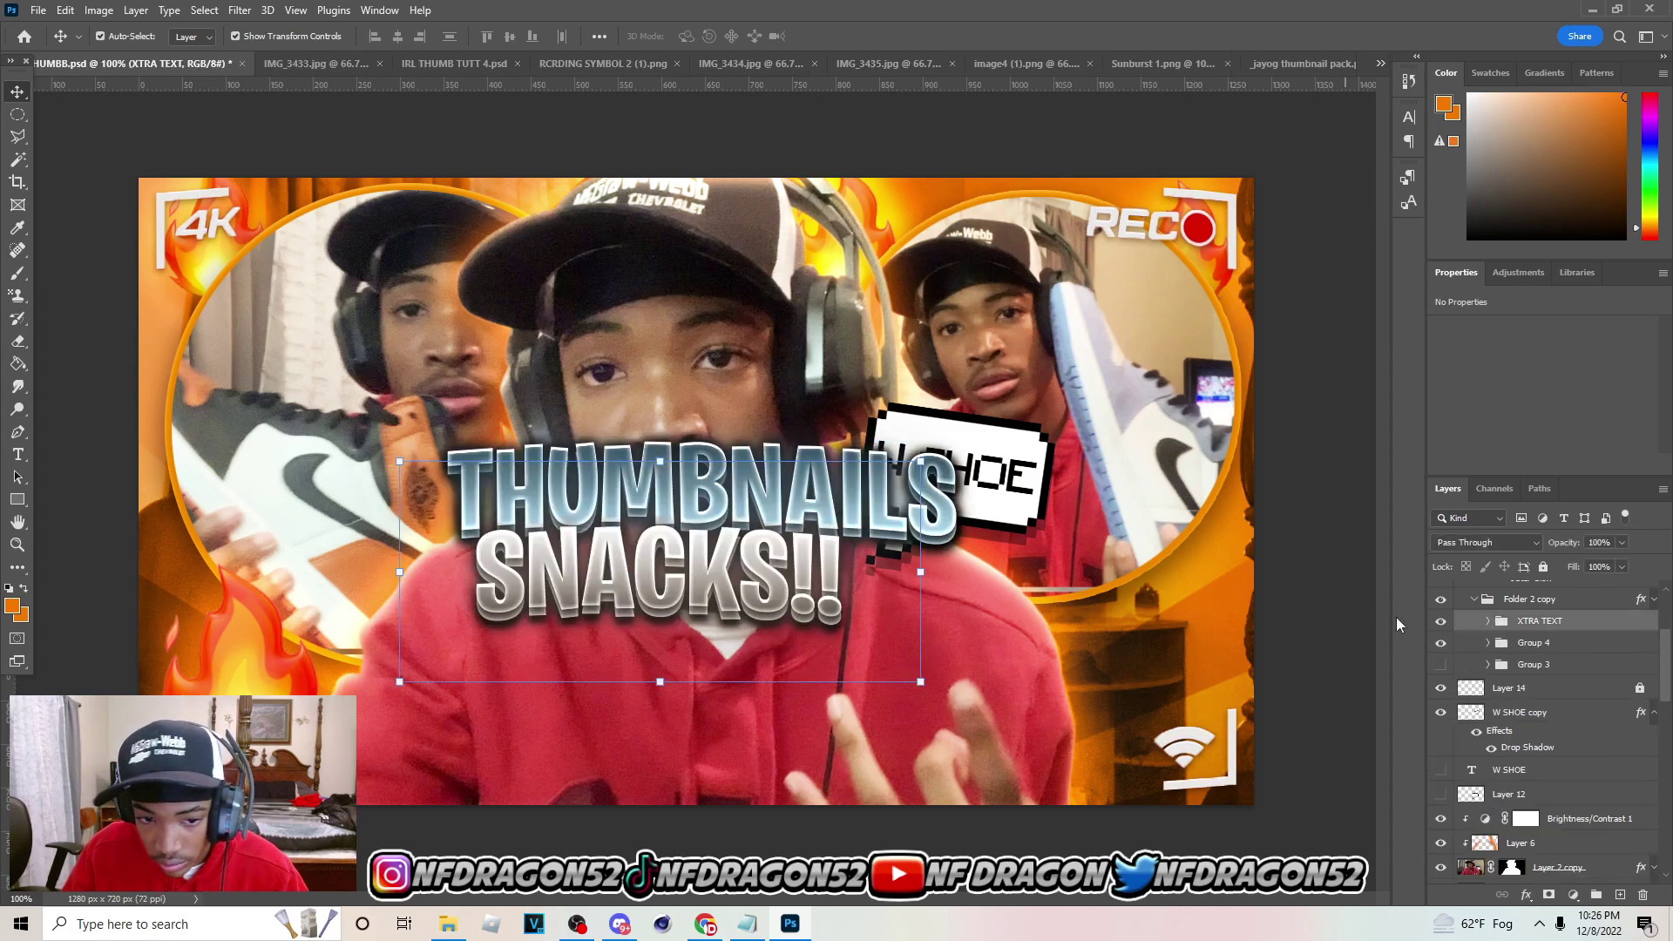
# Replace the front SNACKS!! text, layer G in Folder 1 of XTRA TEXT, with HOW TO MAKE
pyautogui.click(20, 457)
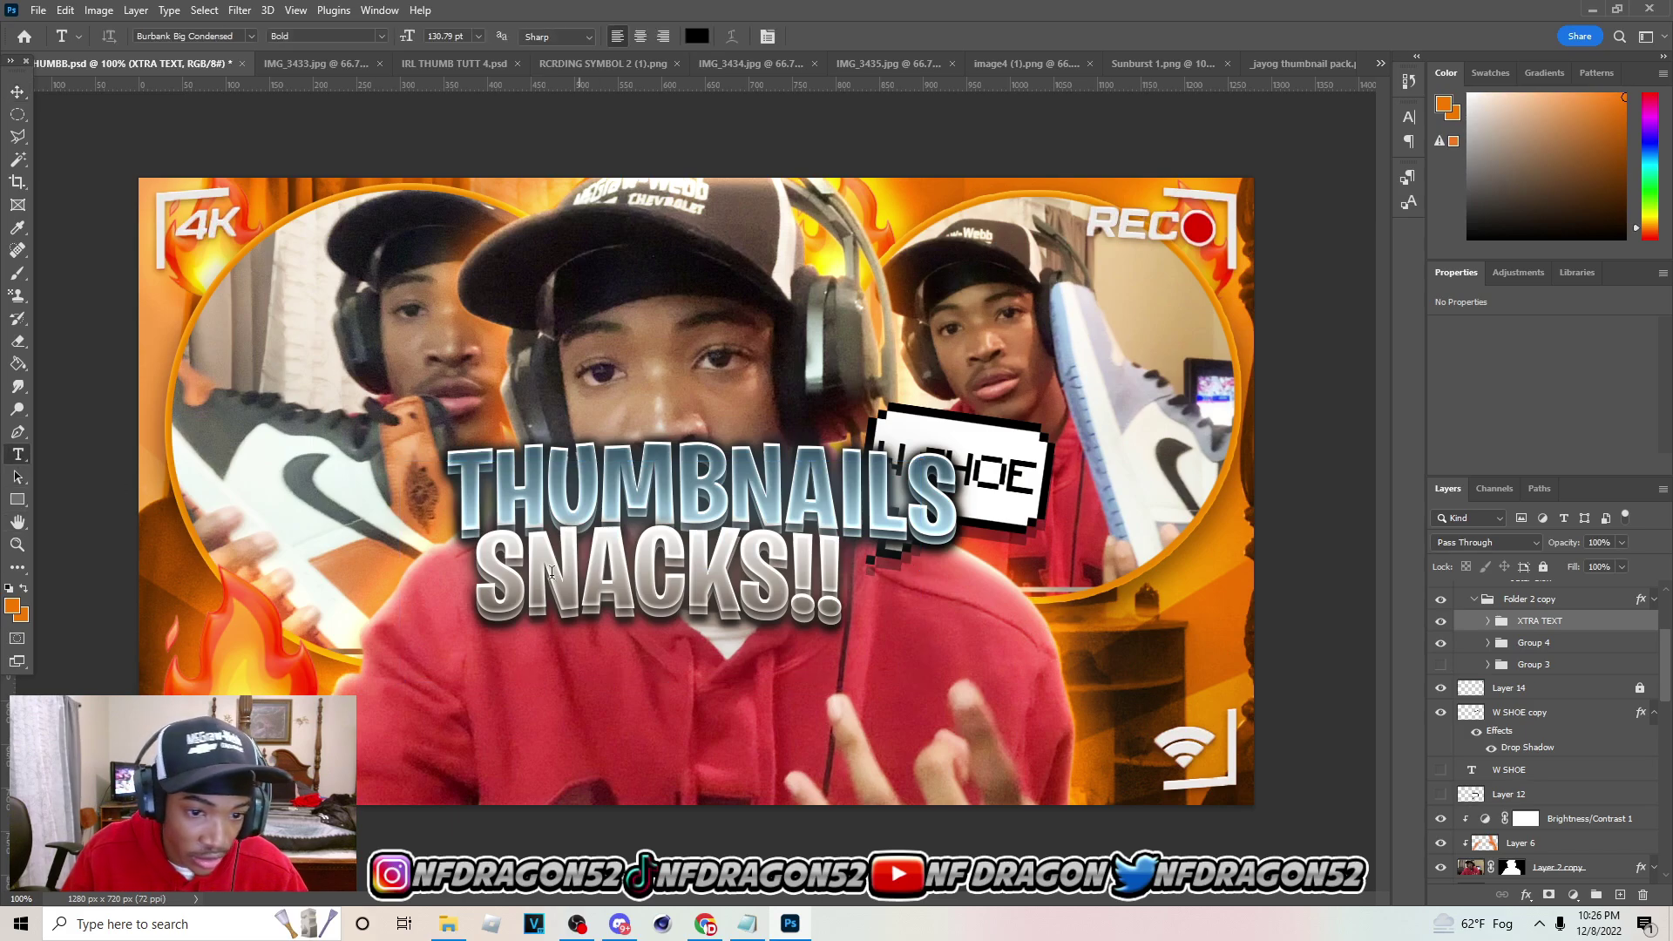
pyautogui.click(499, 564)
pyautogui.write('GOW TO MAKE')
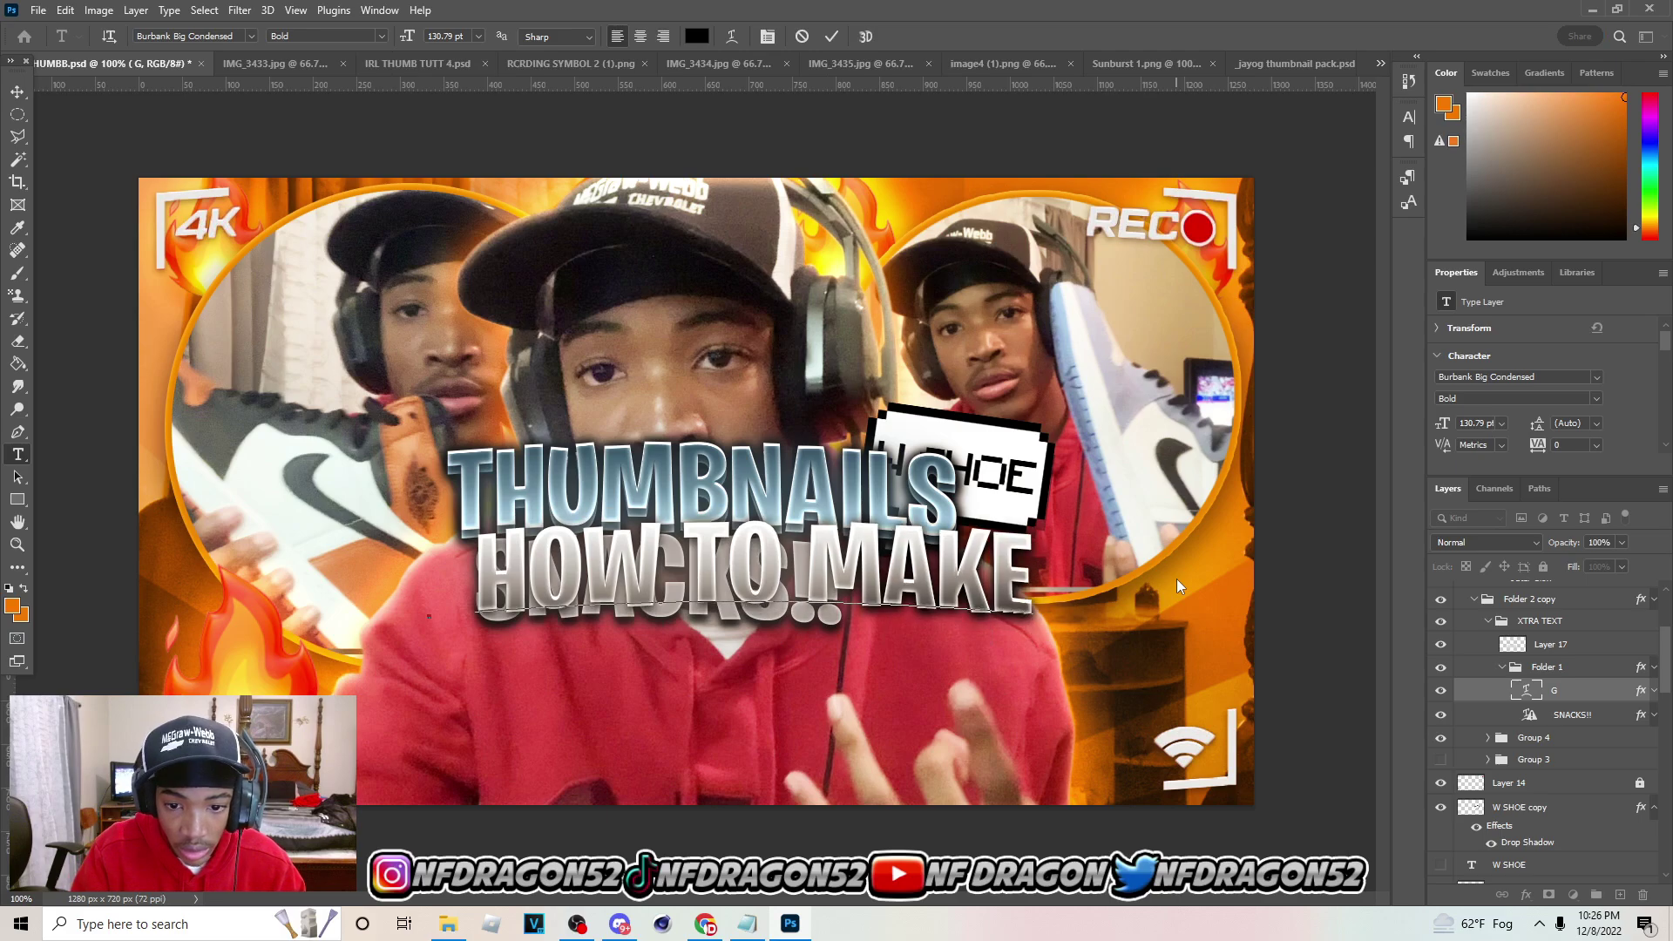
pyautogui.click(17, 90)
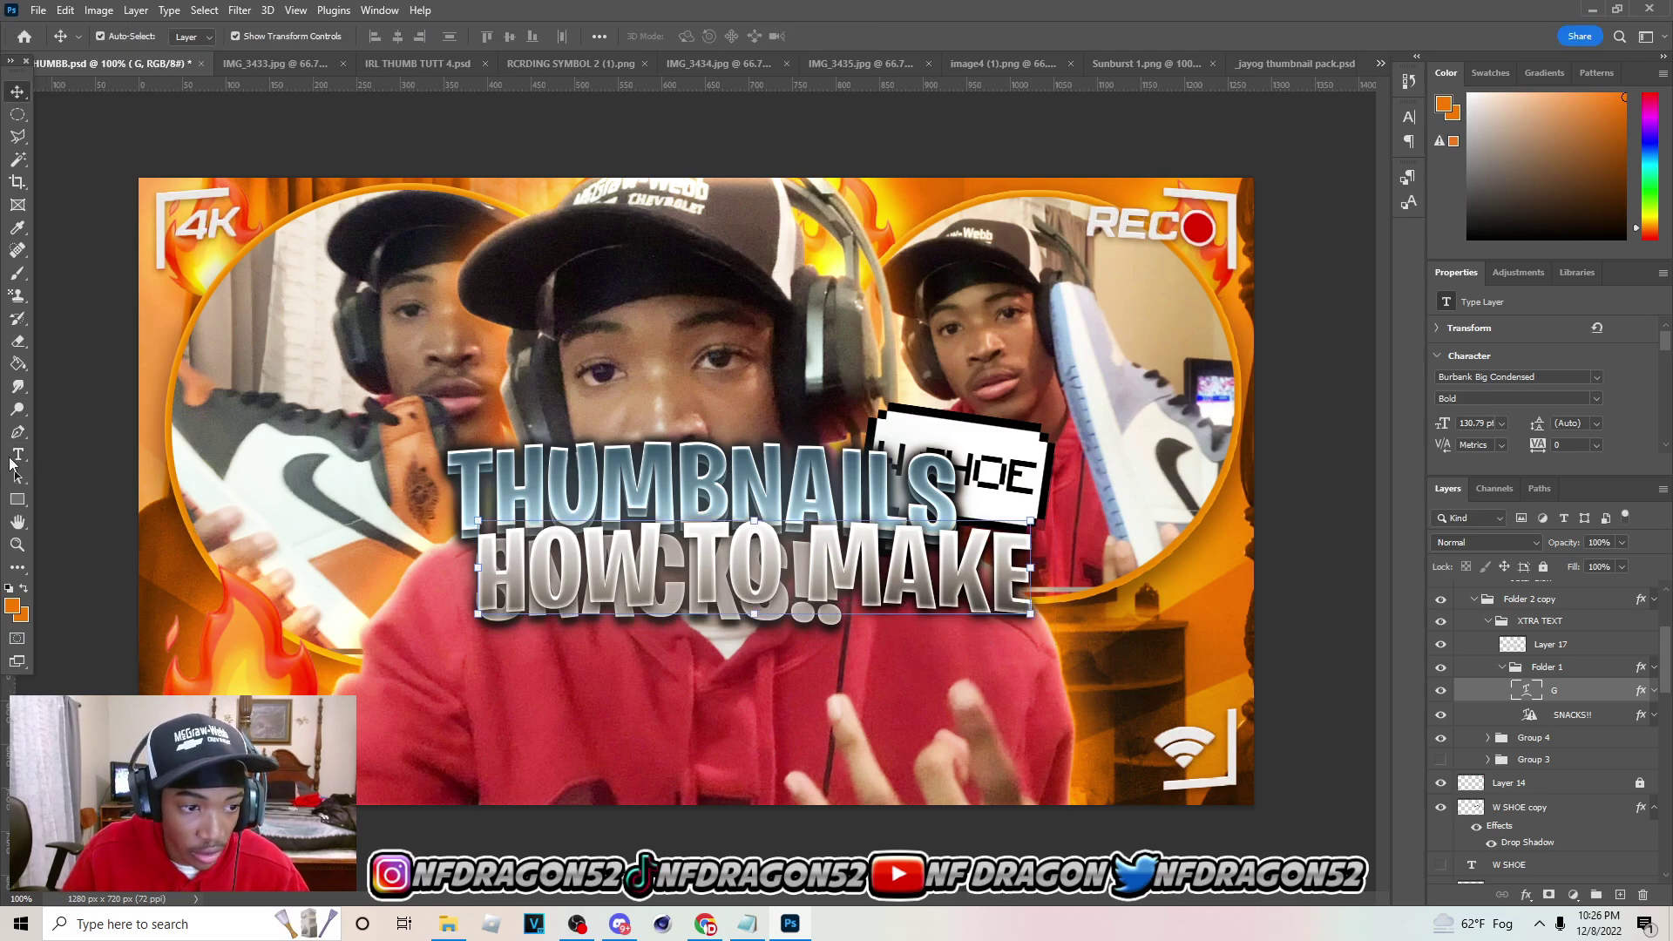
# With Folder 1's layer G temporarily hidden, replace the text of the SNACKS!! layer beneath it with HOW TO MAKE
pyautogui.click(1441, 690)
pyautogui.press('t')
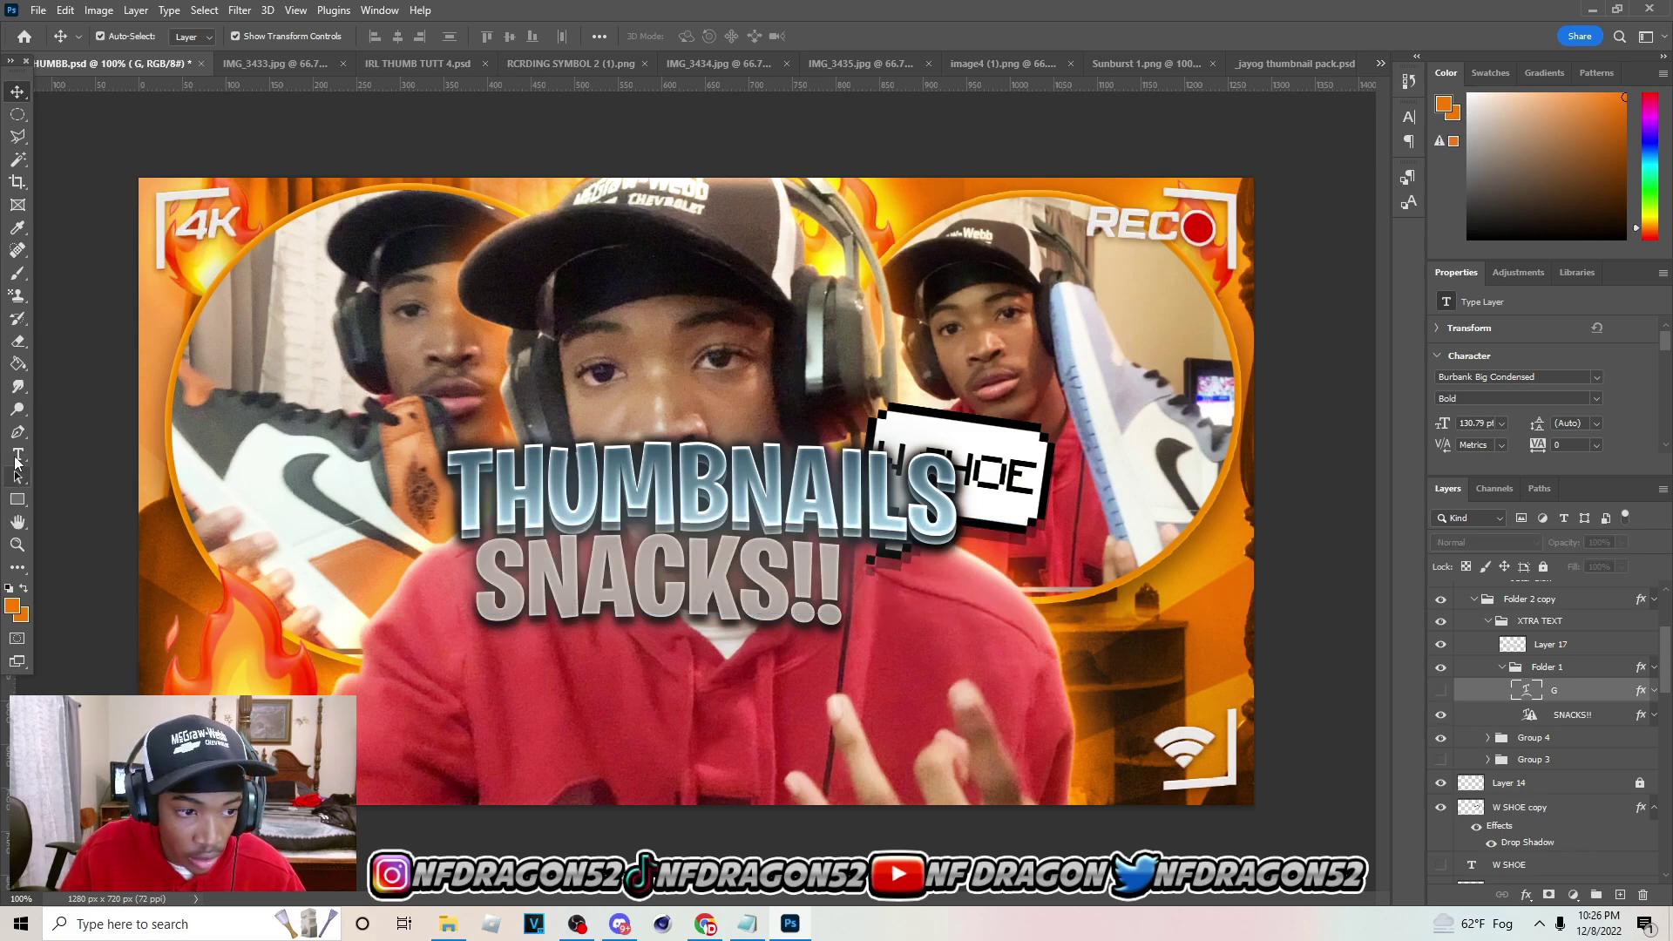
pyautogui.click(512, 583)
pyautogui.hotkey('ctrl', 'a')
pyautogui.press('BackSpace')
pyautogui.write('HOW TO MAKE')
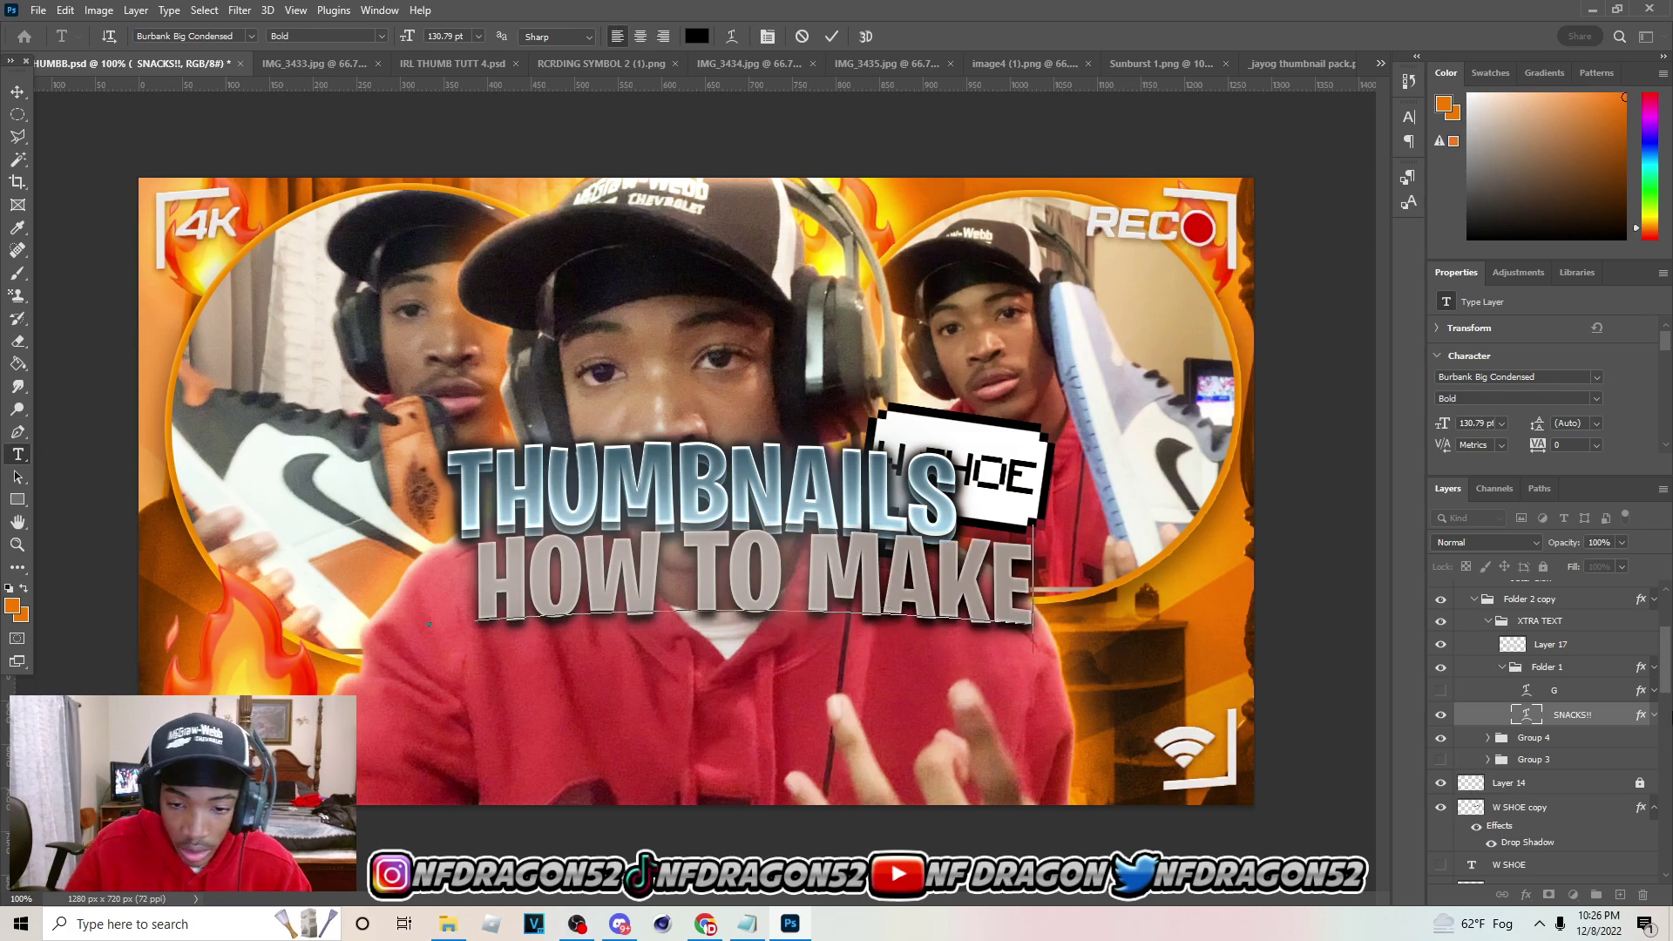
pyautogui.click(1440, 690)
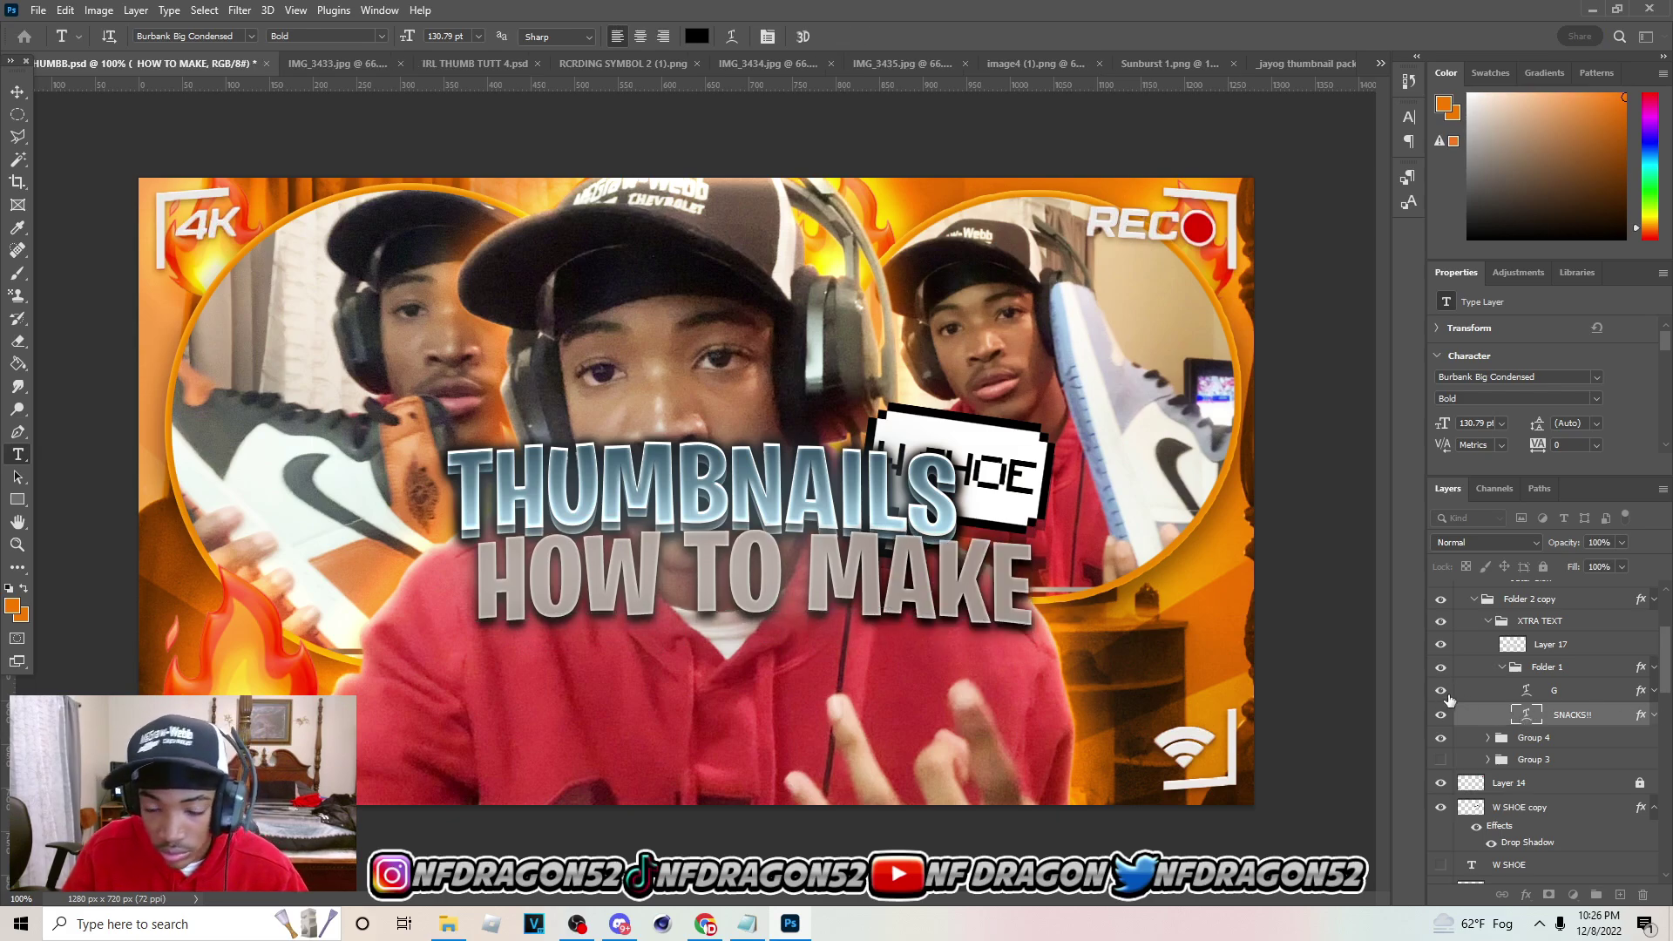
pyautogui.click(18, 92)
# Collapse Folder 1 and stretch Layer 17 to 144.41% width so it spans the HOW TO MAKE text
pyautogui.click(1500, 668)
pyautogui.click(1551, 644)
pyautogui.hotkey('ctrl', 't')
pyautogui.moveTo(921, 572); pyautogui.dragTo(1154, 577)
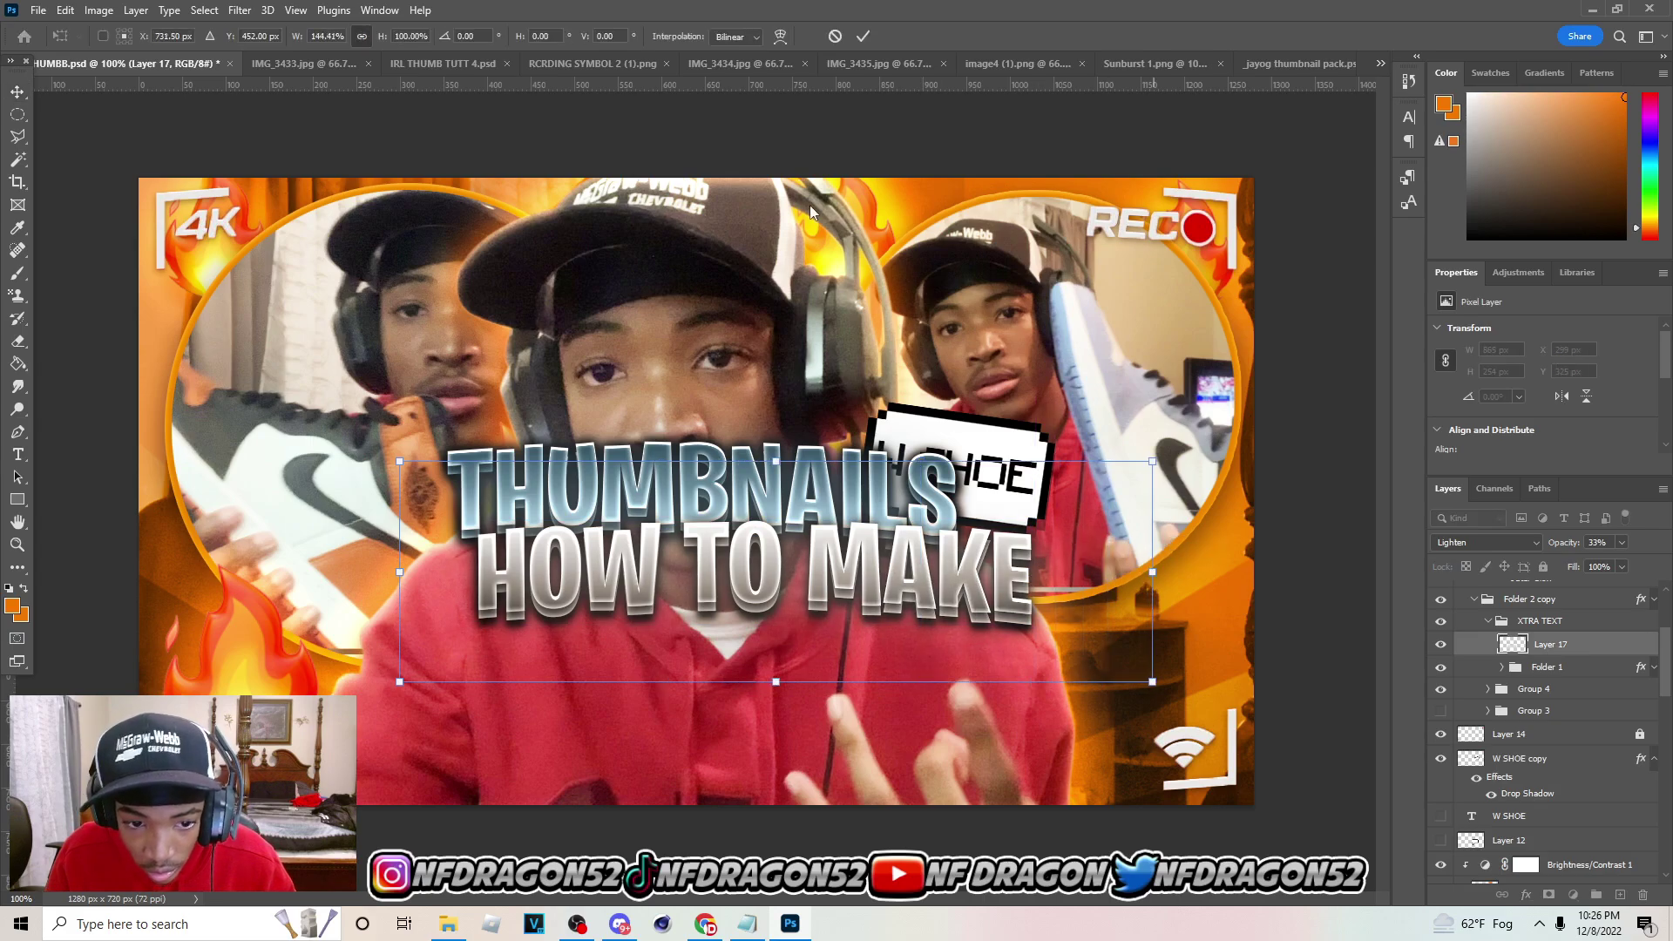
pyautogui.click(863, 36)
# Collapse the XTRA TEXT group, toggle the title groups' visibility to compare them, and leave XTRA TEXT hidden
pyautogui.click(1545, 664)
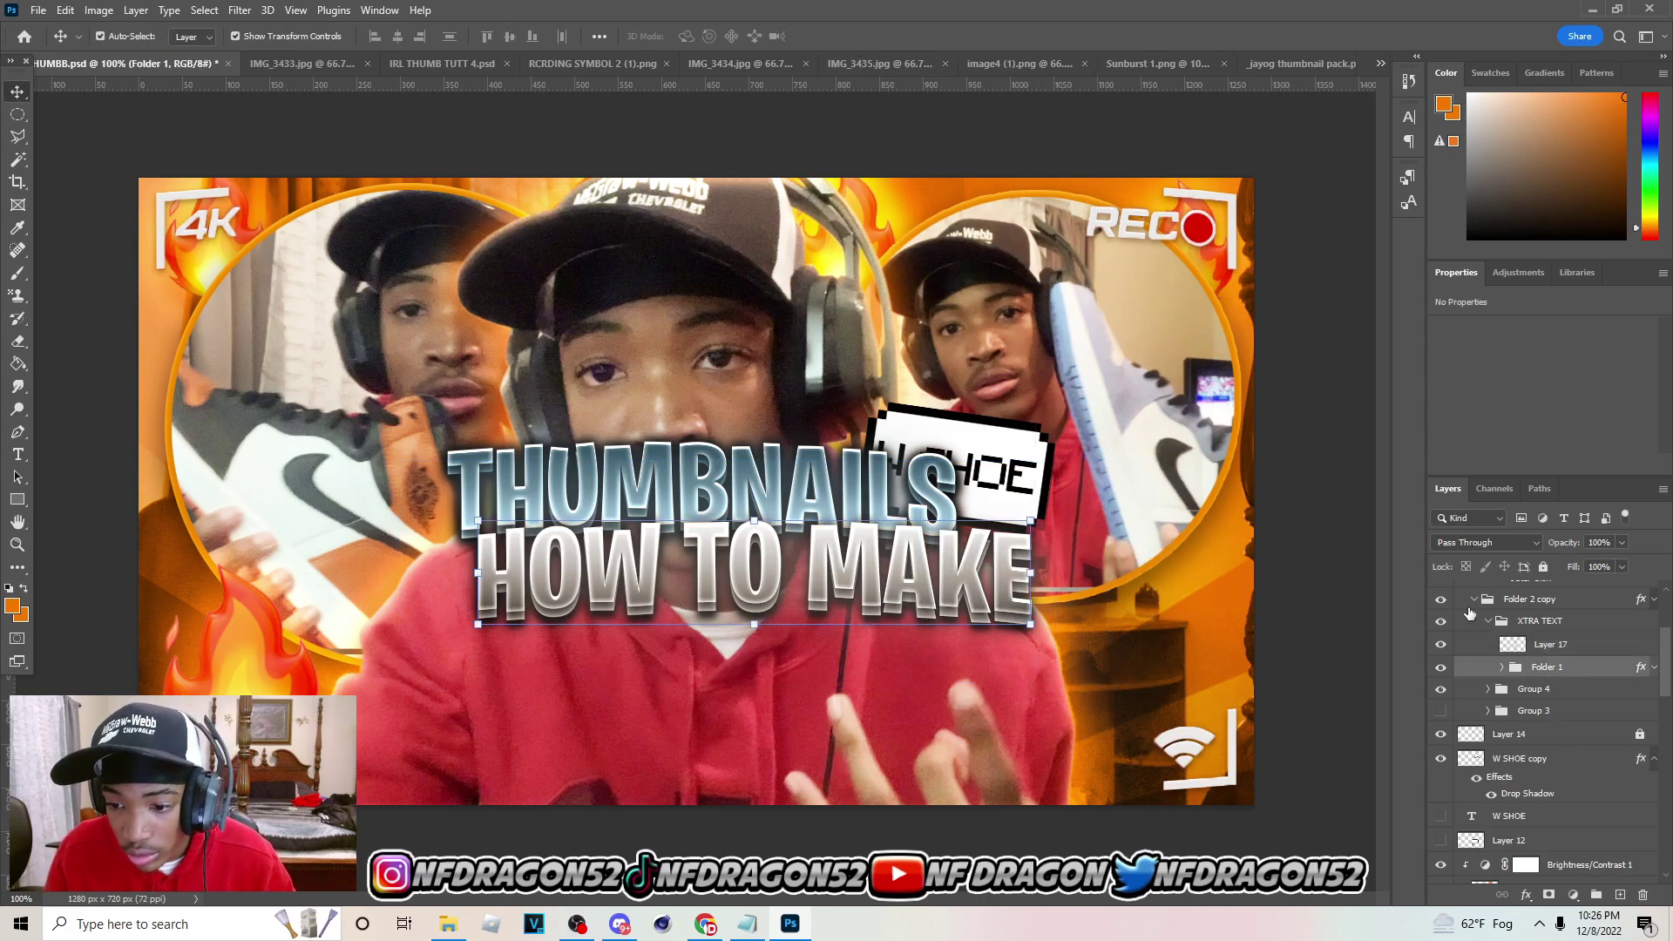
pyautogui.click(1487, 623)
pyautogui.click(1442, 623)
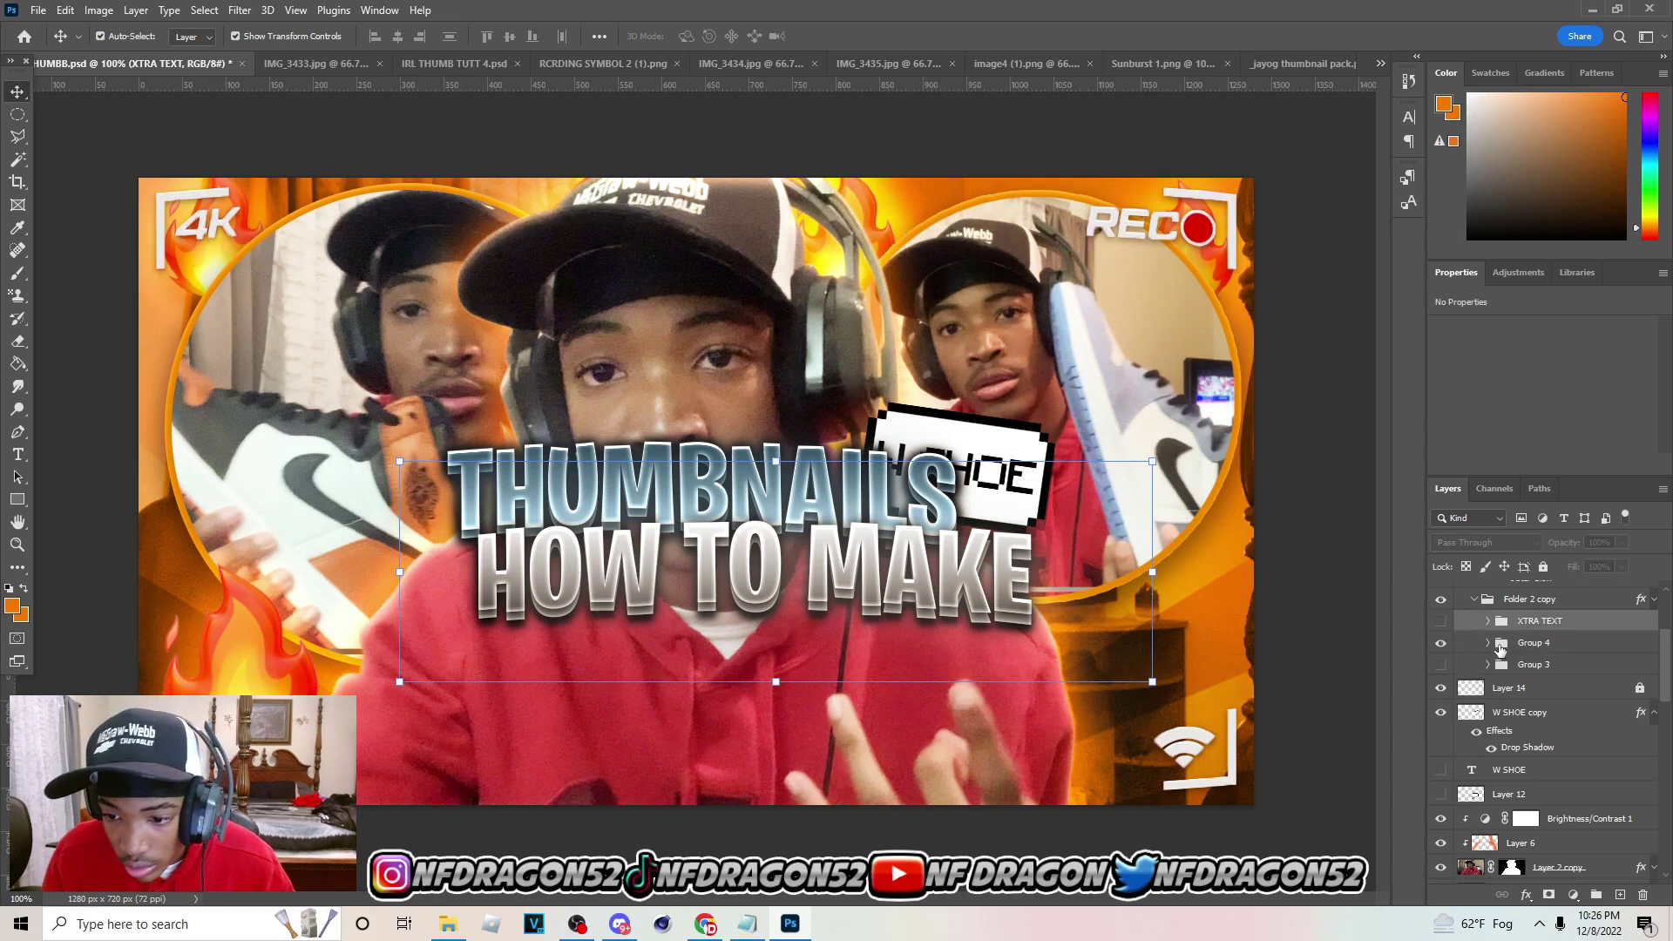
pyautogui.click(1442, 623)
pyautogui.scroll(1, 1452, 645)
pyautogui.click(1440, 652)
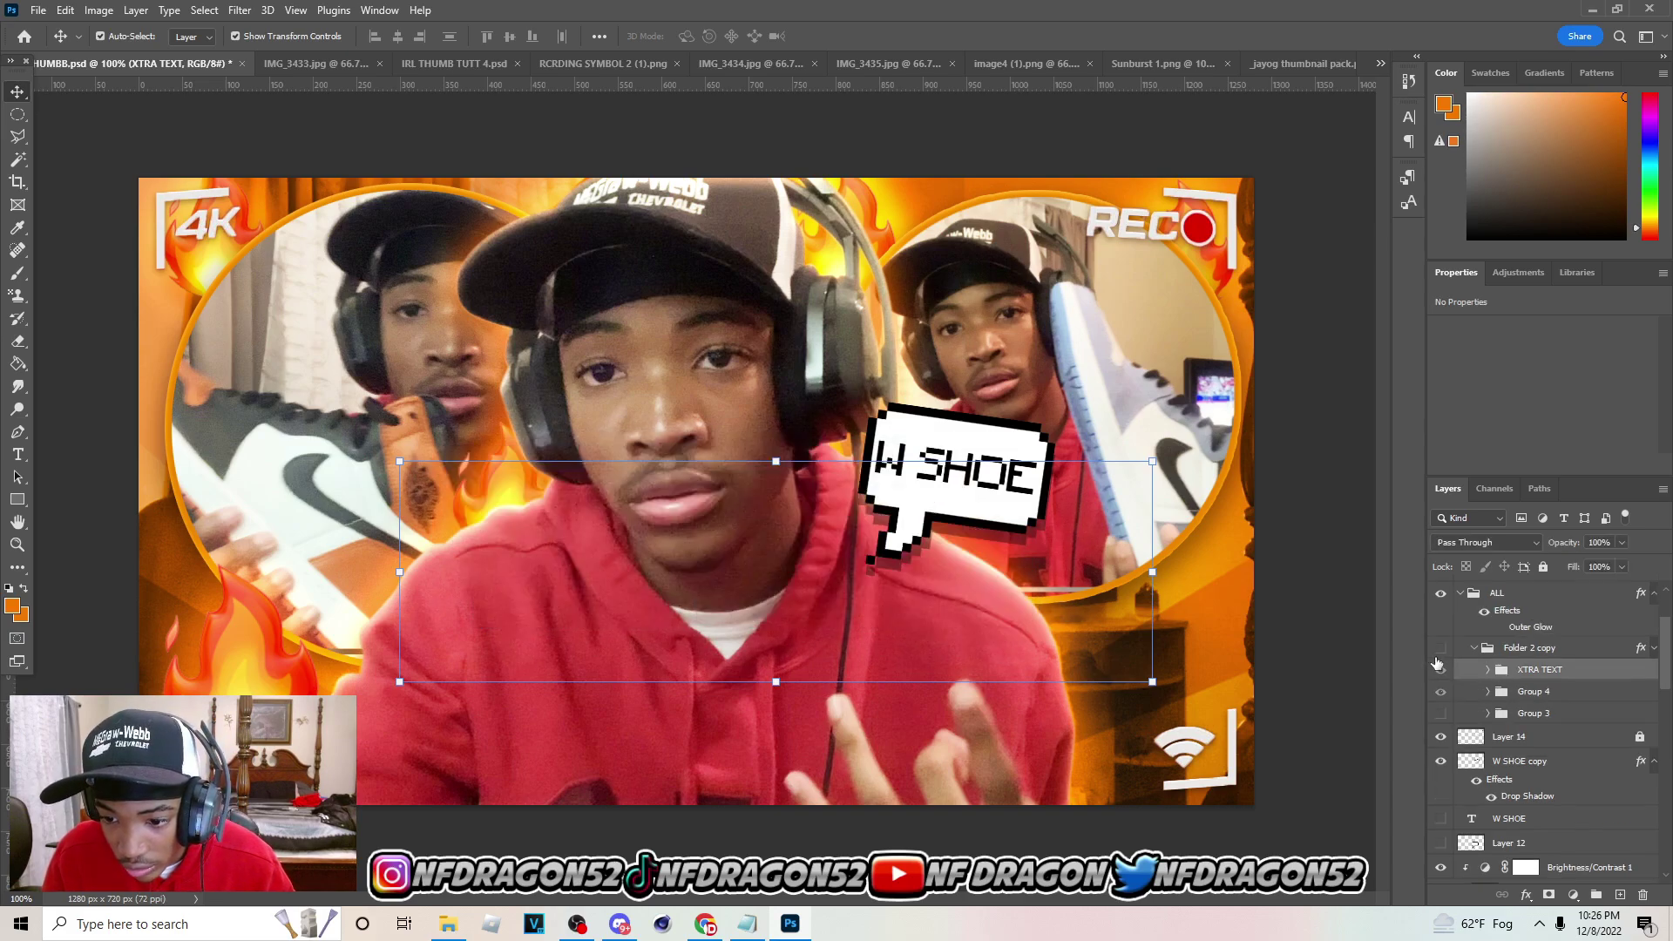
pyautogui.click(1441, 693)
pyautogui.click(1441, 671)
# Expand Group 4, enlarge its THUMBNAILS text group to about 150.67%, and place it along the canvas's lower edge
pyautogui.click(1532, 692)
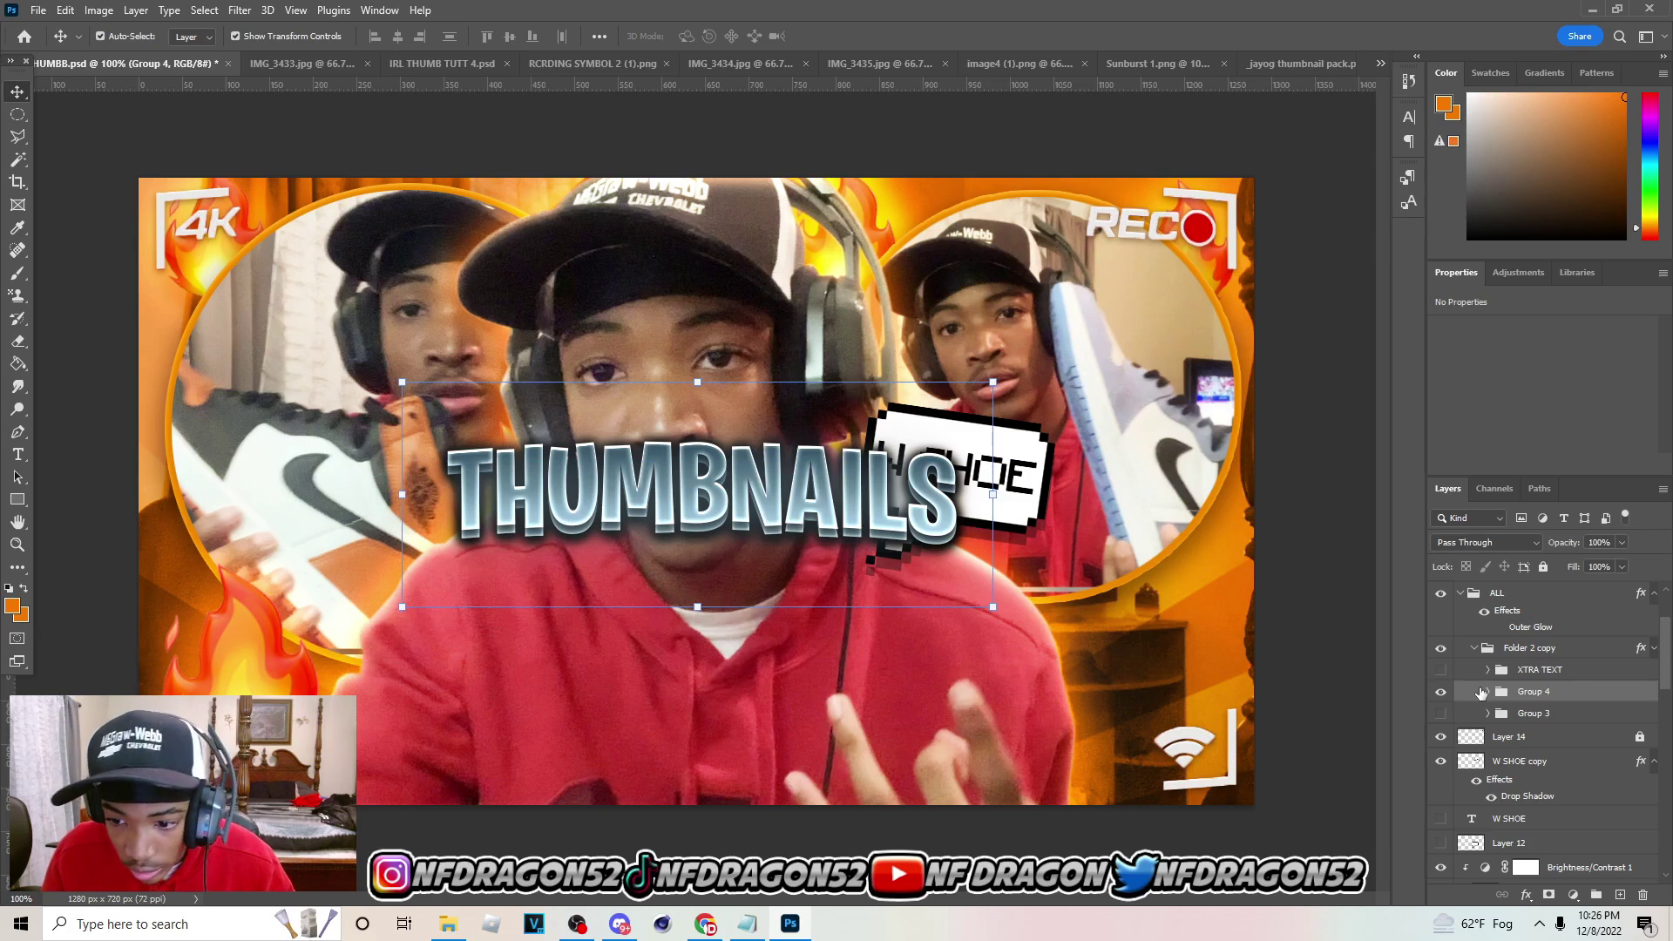
pyautogui.click(1488, 692)
pyautogui.click(1534, 739)
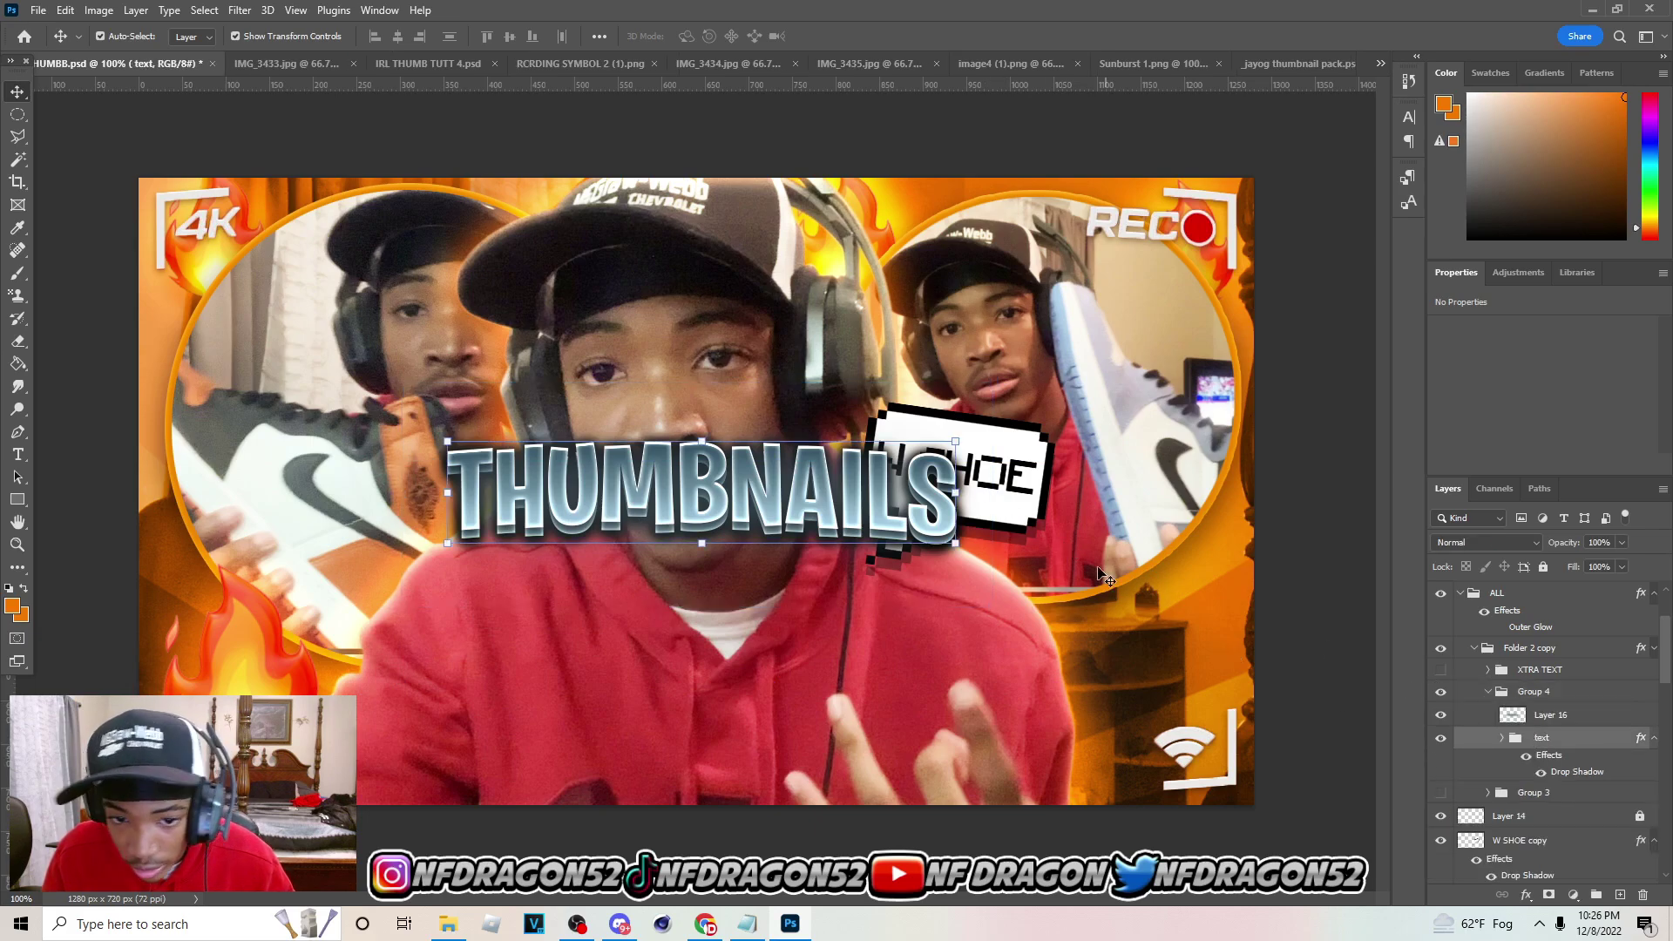
pyautogui.moveTo(961, 493); pyautogui.dragTo(1047, 699)
pyautogui.moveTo(933, 720); pyautogui.dragTo(975, 744)
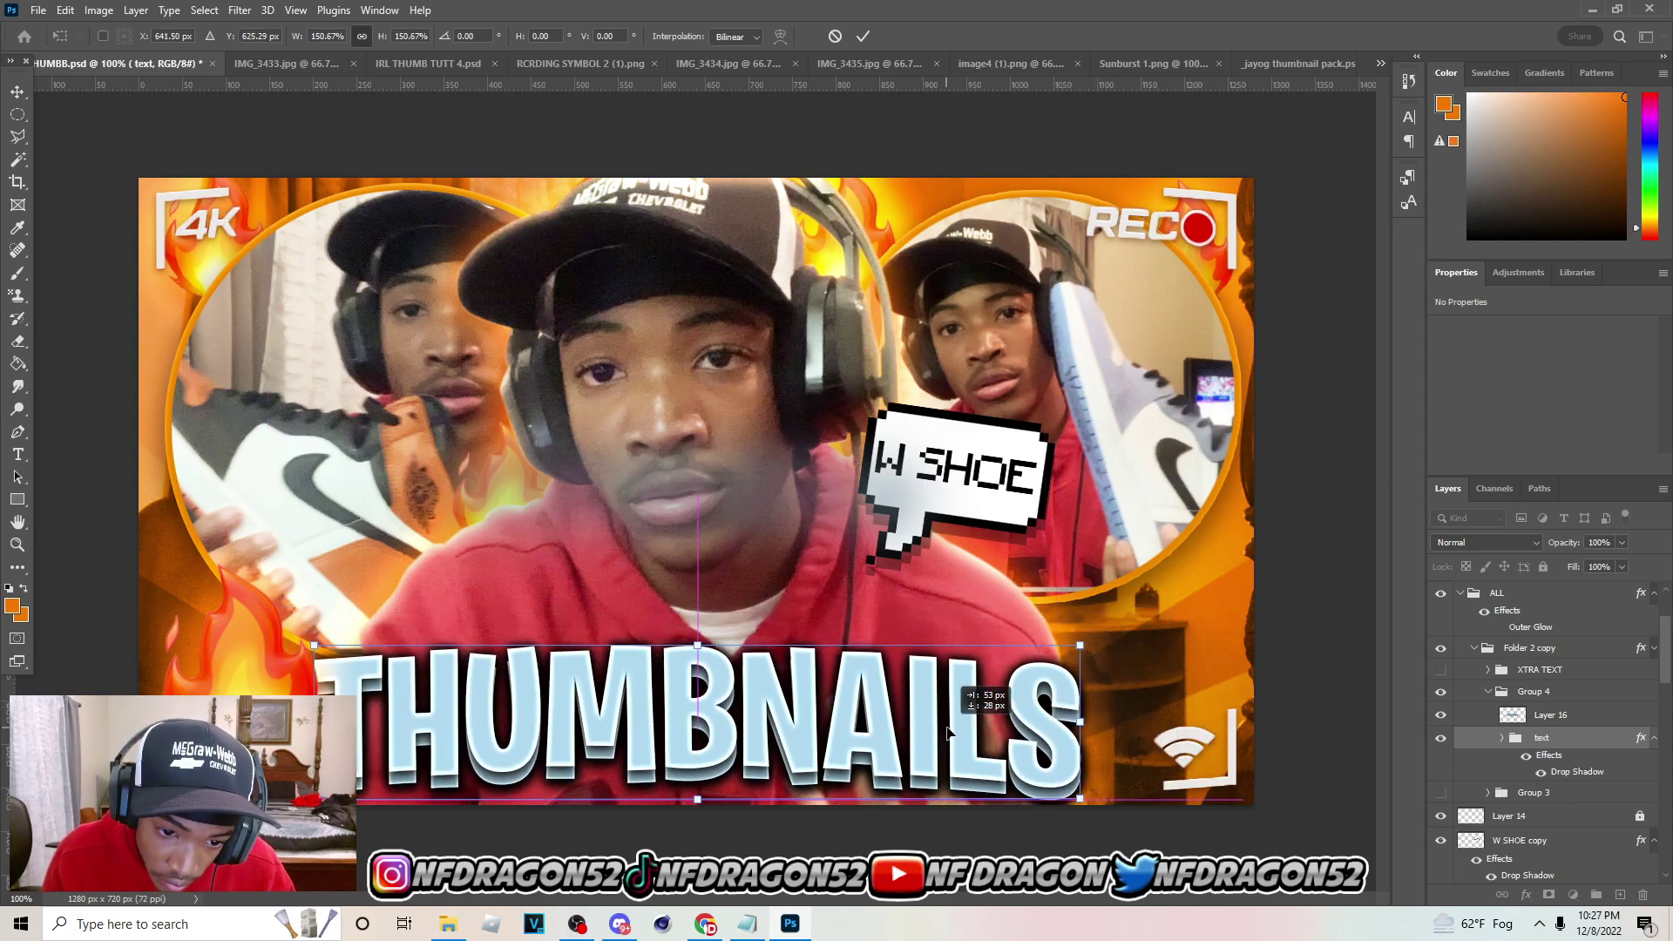
# Move Layer 16 down over the THUMBNAILS text, widen it to about 166.57%, and adjust its height
pyautogui.click(881, 474)
pyautogui.moveTo(807, 470); pyautogui.dragTo(813, 688)
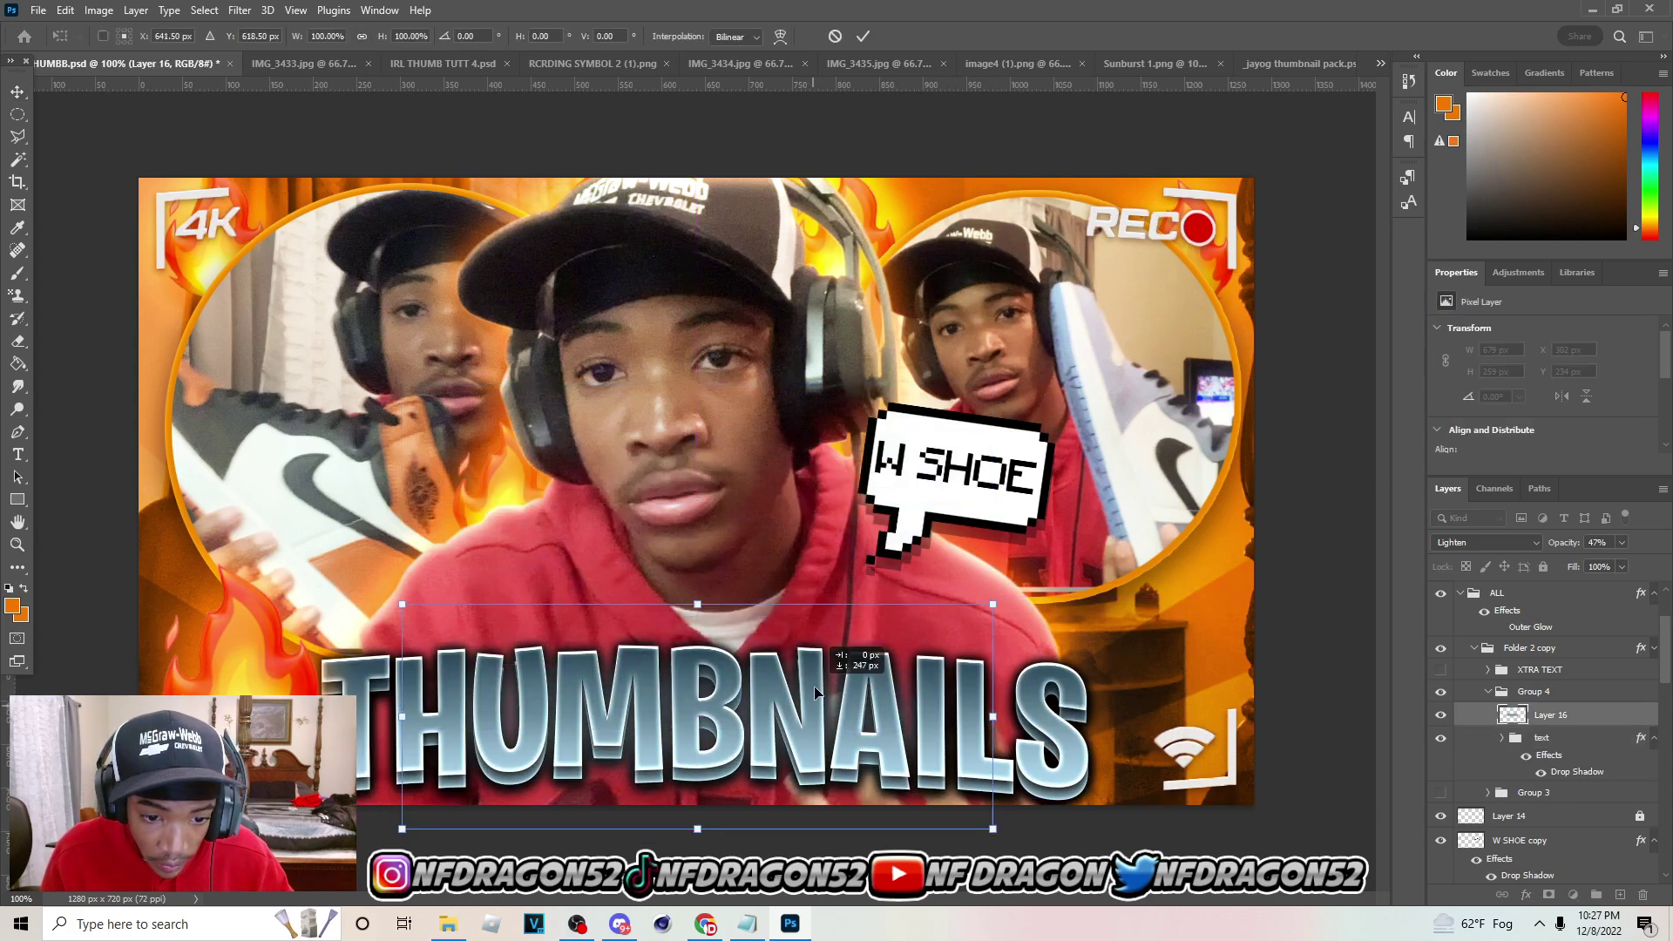
pyautogui.moveTo(1006, 719); pyautogui.dragTo(1214, 710)
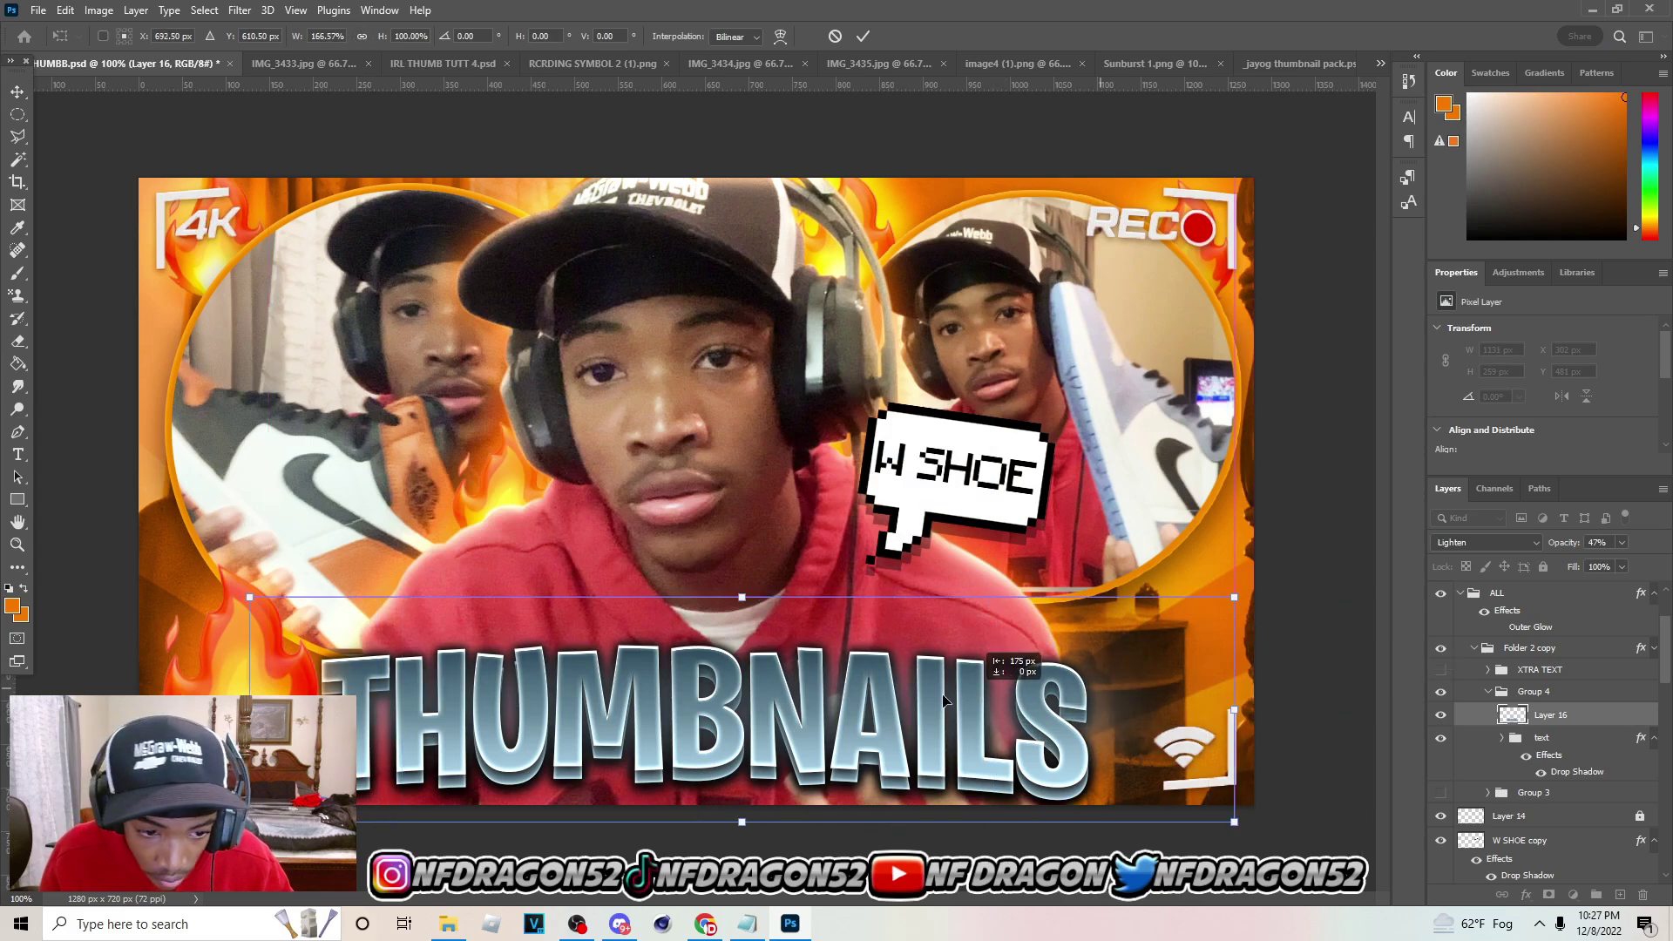
pyautogui.moveTo(708, 822); pyautogui.dragTo(749, 940)
pyautogui.moveTo(743, 815); pyautogui.dragTo(740, 770)
pyautogui.click(869, 36)
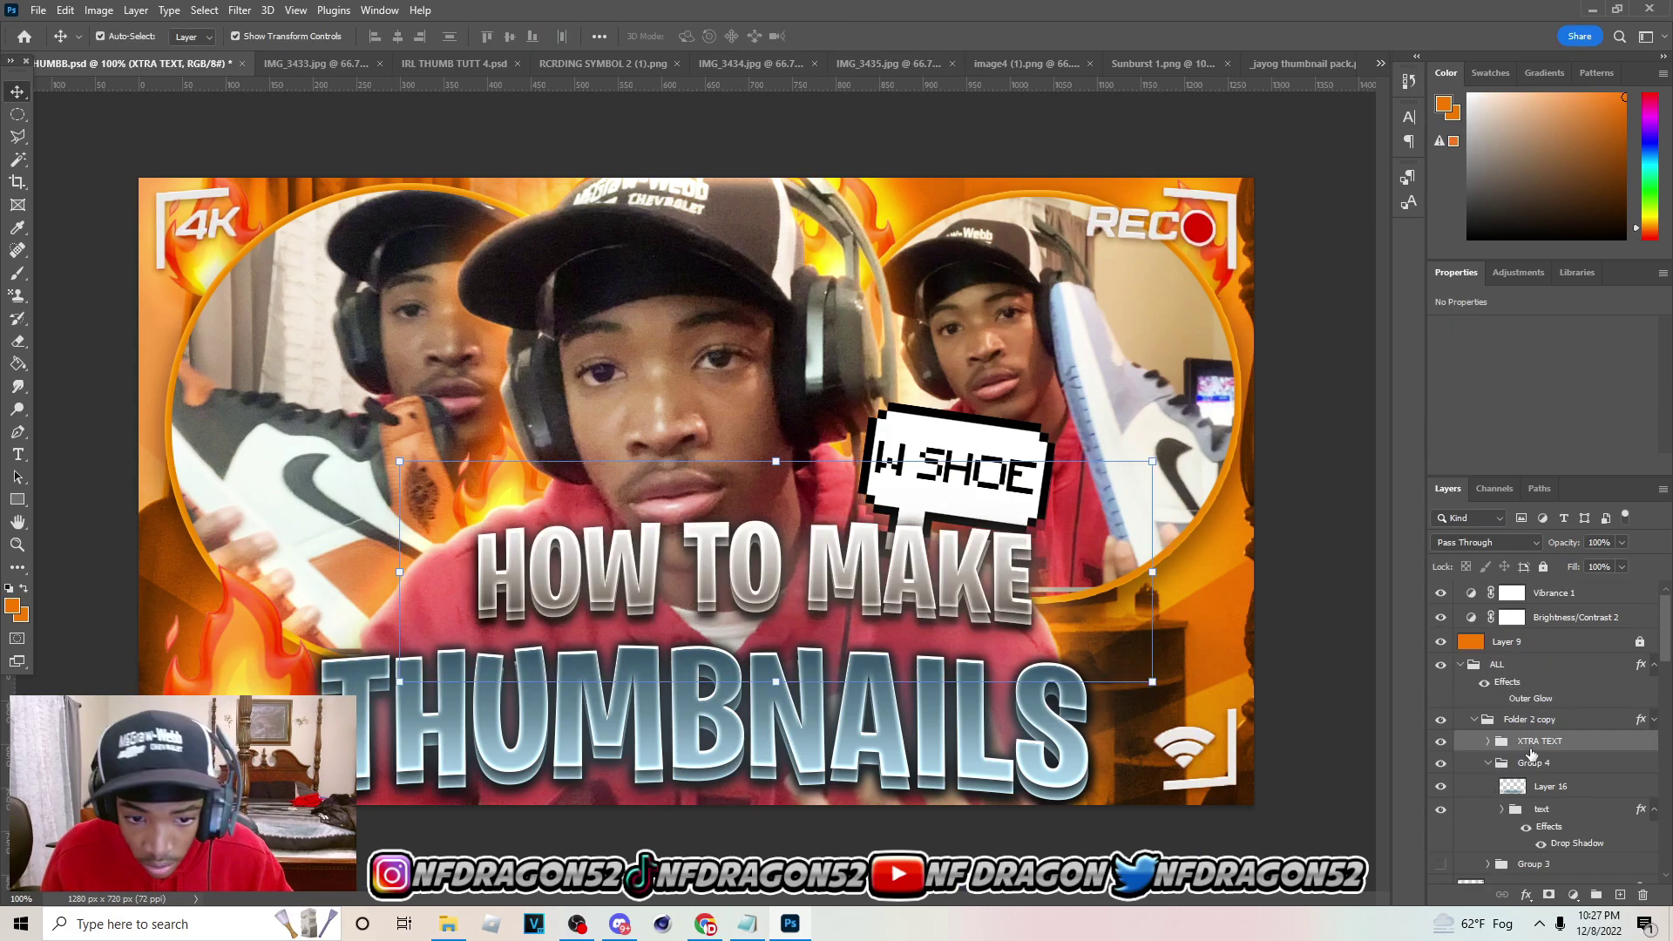
# Expand the XTRA TEXT group, enlarge its Folder 1 HOW TO MAKE text to about 117.37%, and position it just above THUMBNAILS
pyautogui.click(1487, 741)
pyautogui.click(1551, 788)
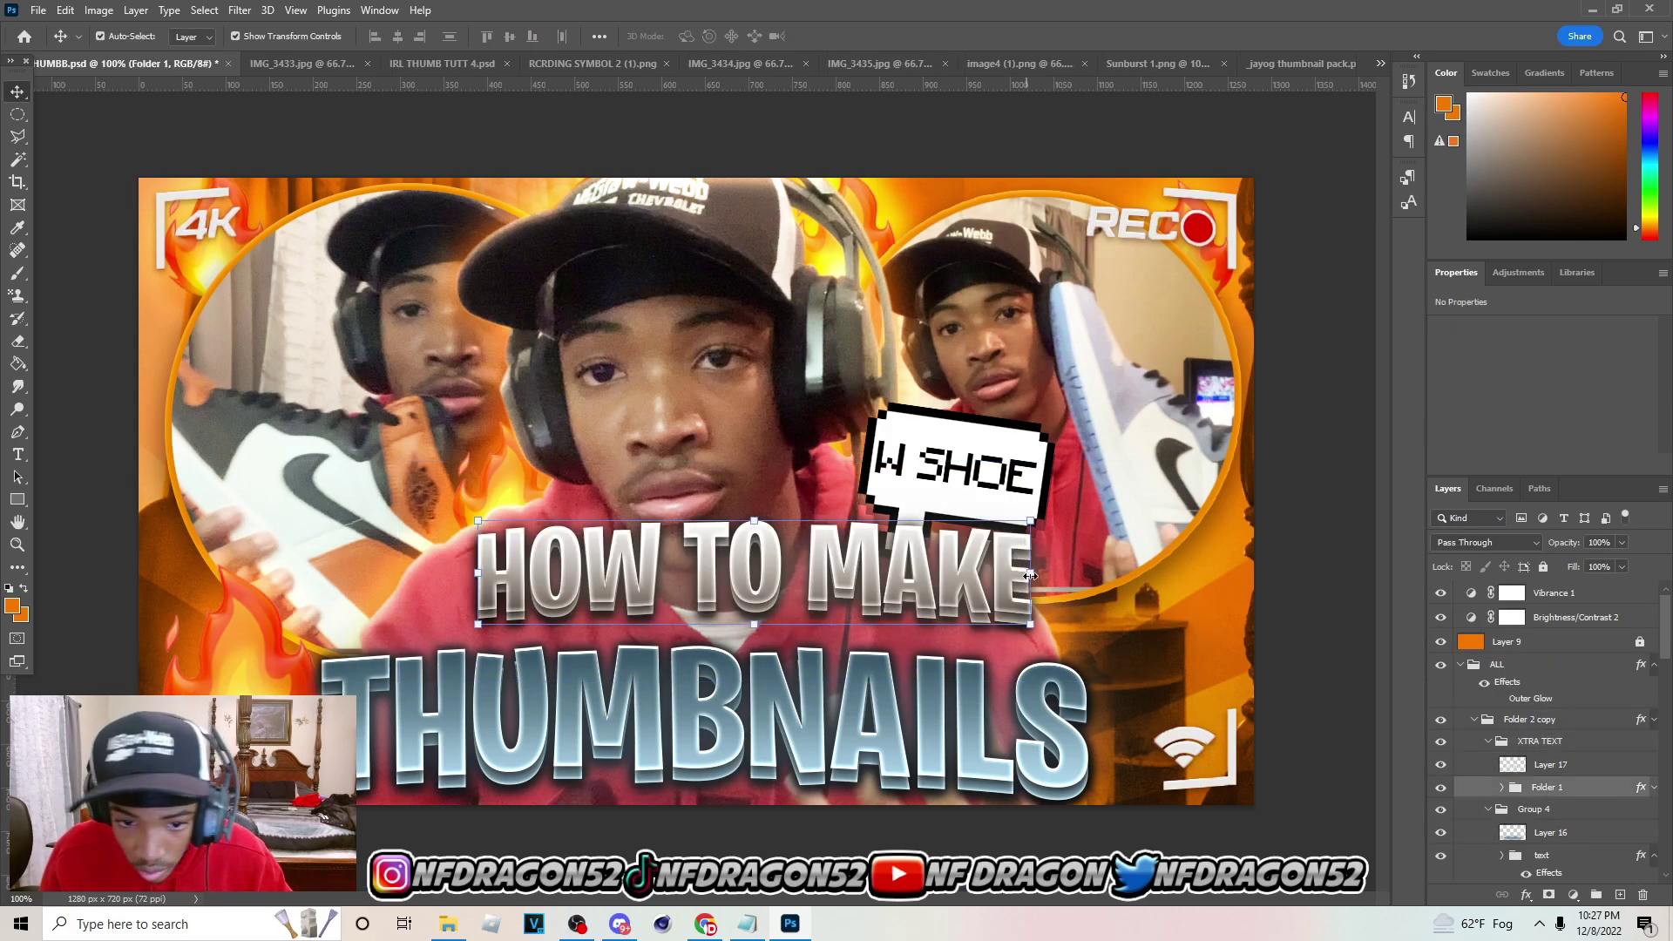
pyautogui.moveTo(1031, 573); pyautogui.dragTo(1127, 573)
pyautogui.moveTo(993, 608); pyautogui.dragTo(936, 589)
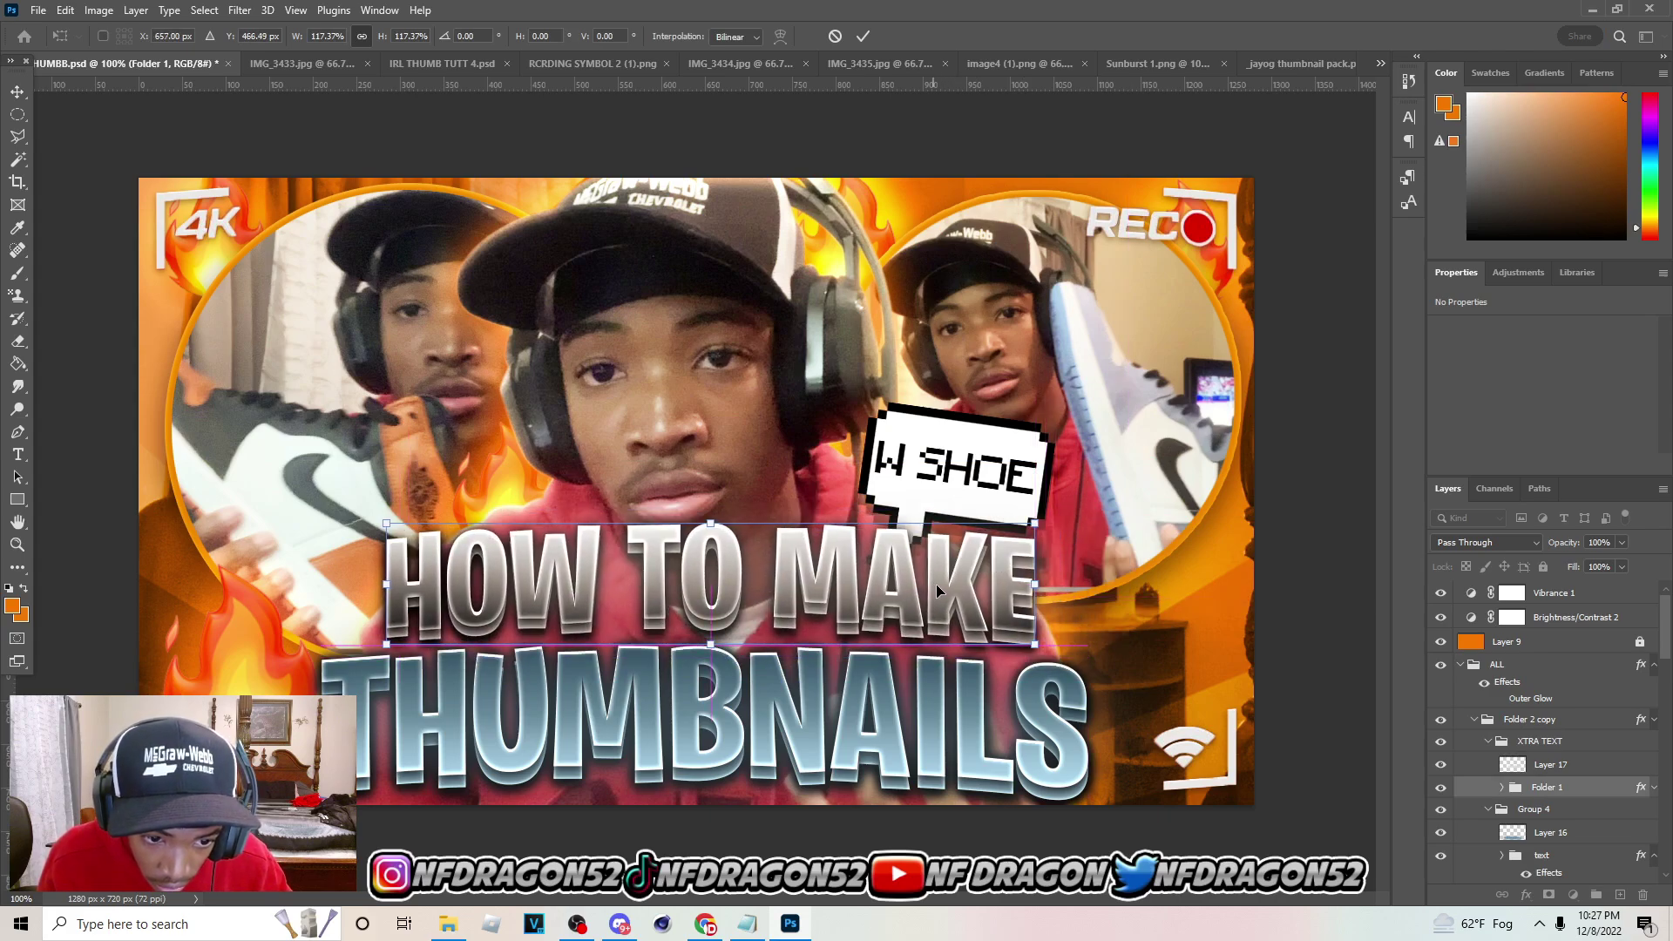
pyautogui.click(863, 35)
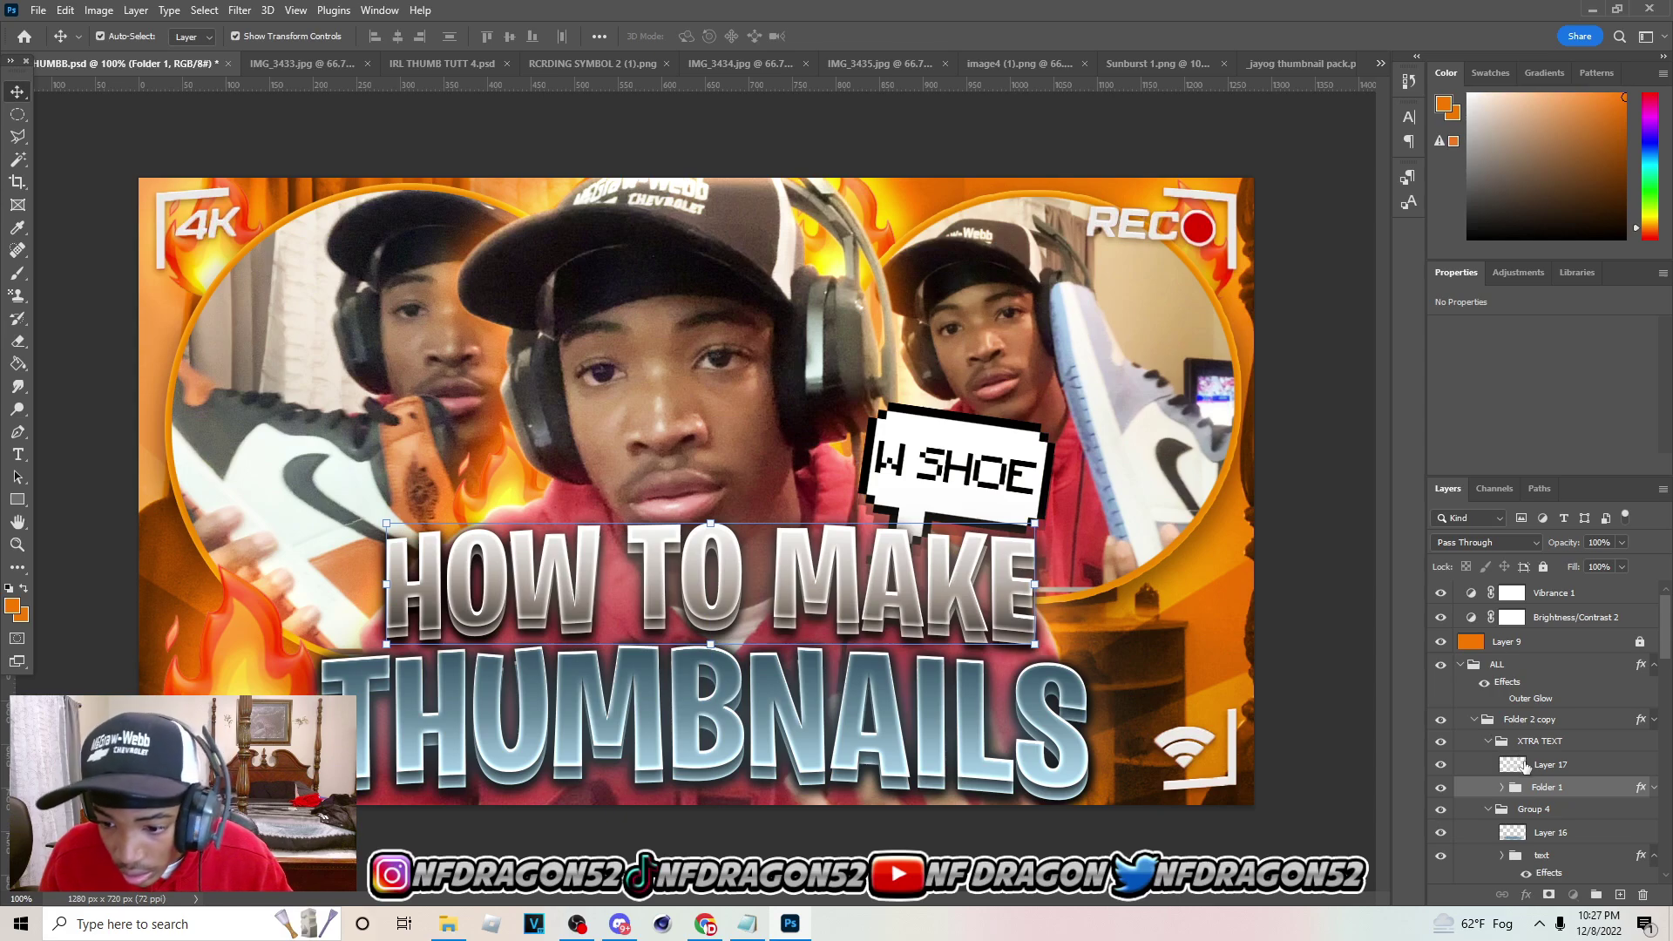
# Reposition Layer 17 over the HOW TO MAKE text and stretch it to about 978 x 293 px
pyautogui.click(1109, 584)
pyautogui.moveTo(1153, 571); pyautogui.dragTo(1157, 571)
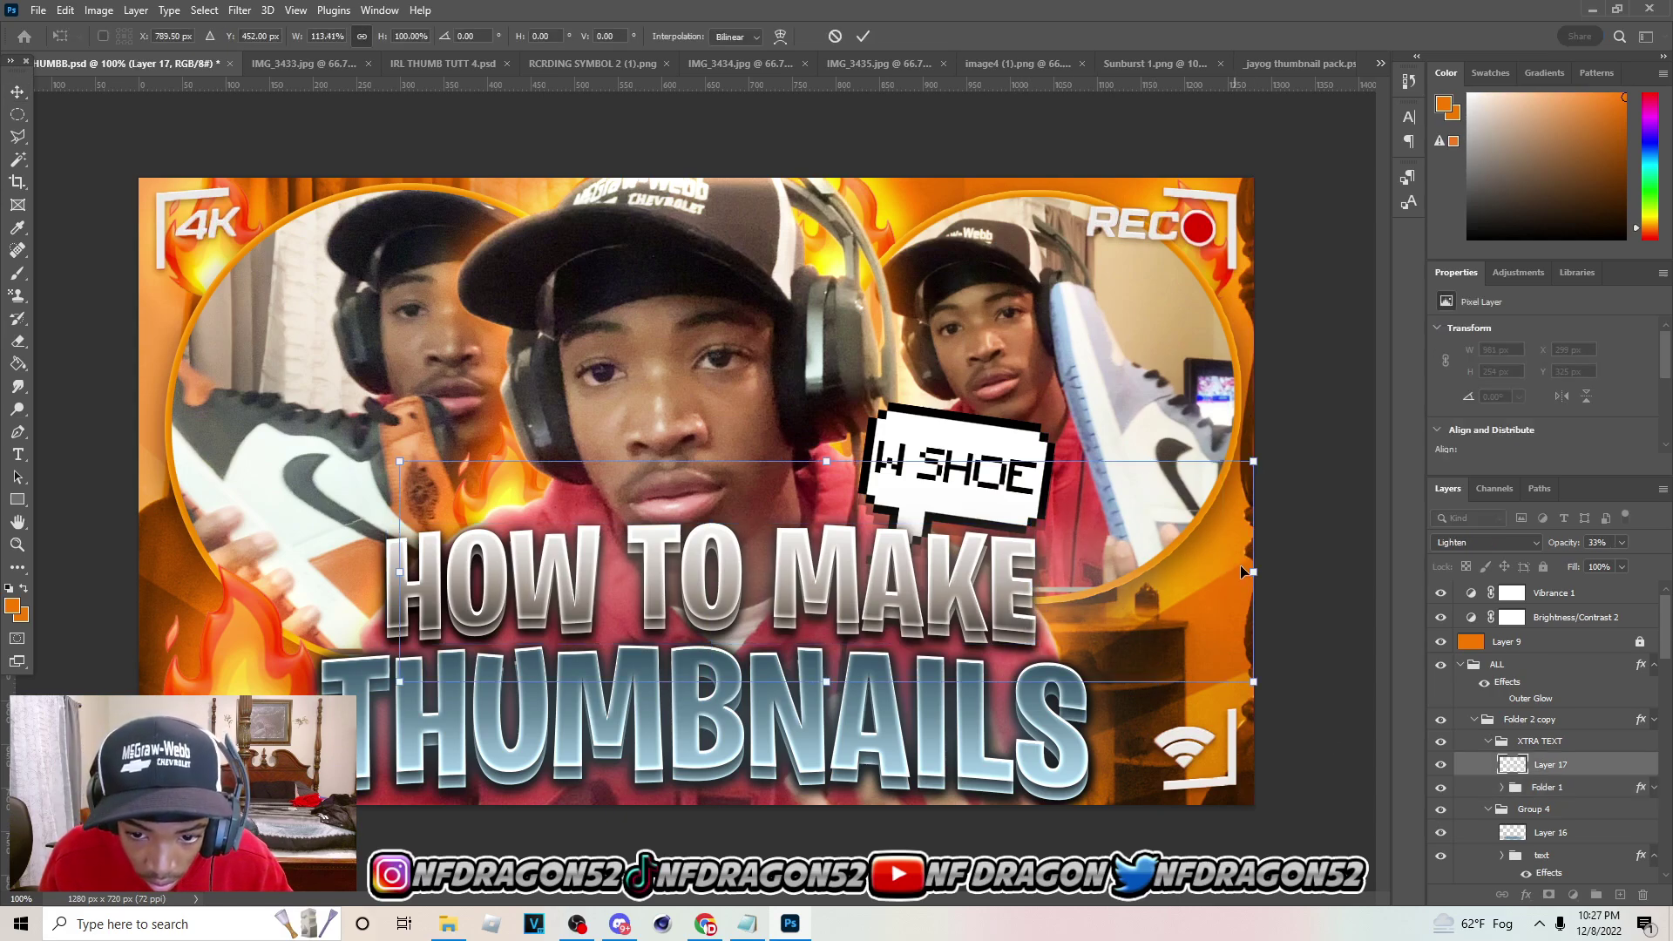
pyautogui.moveTo(999, 582); pyautogui.dragTo(933, 582)
pyautogui.moveTo(712, 681); pyautogui.dragTo(712, 715)
pyautogui.moveTo(745, 657); pyautogui.dragTo(712, 645)
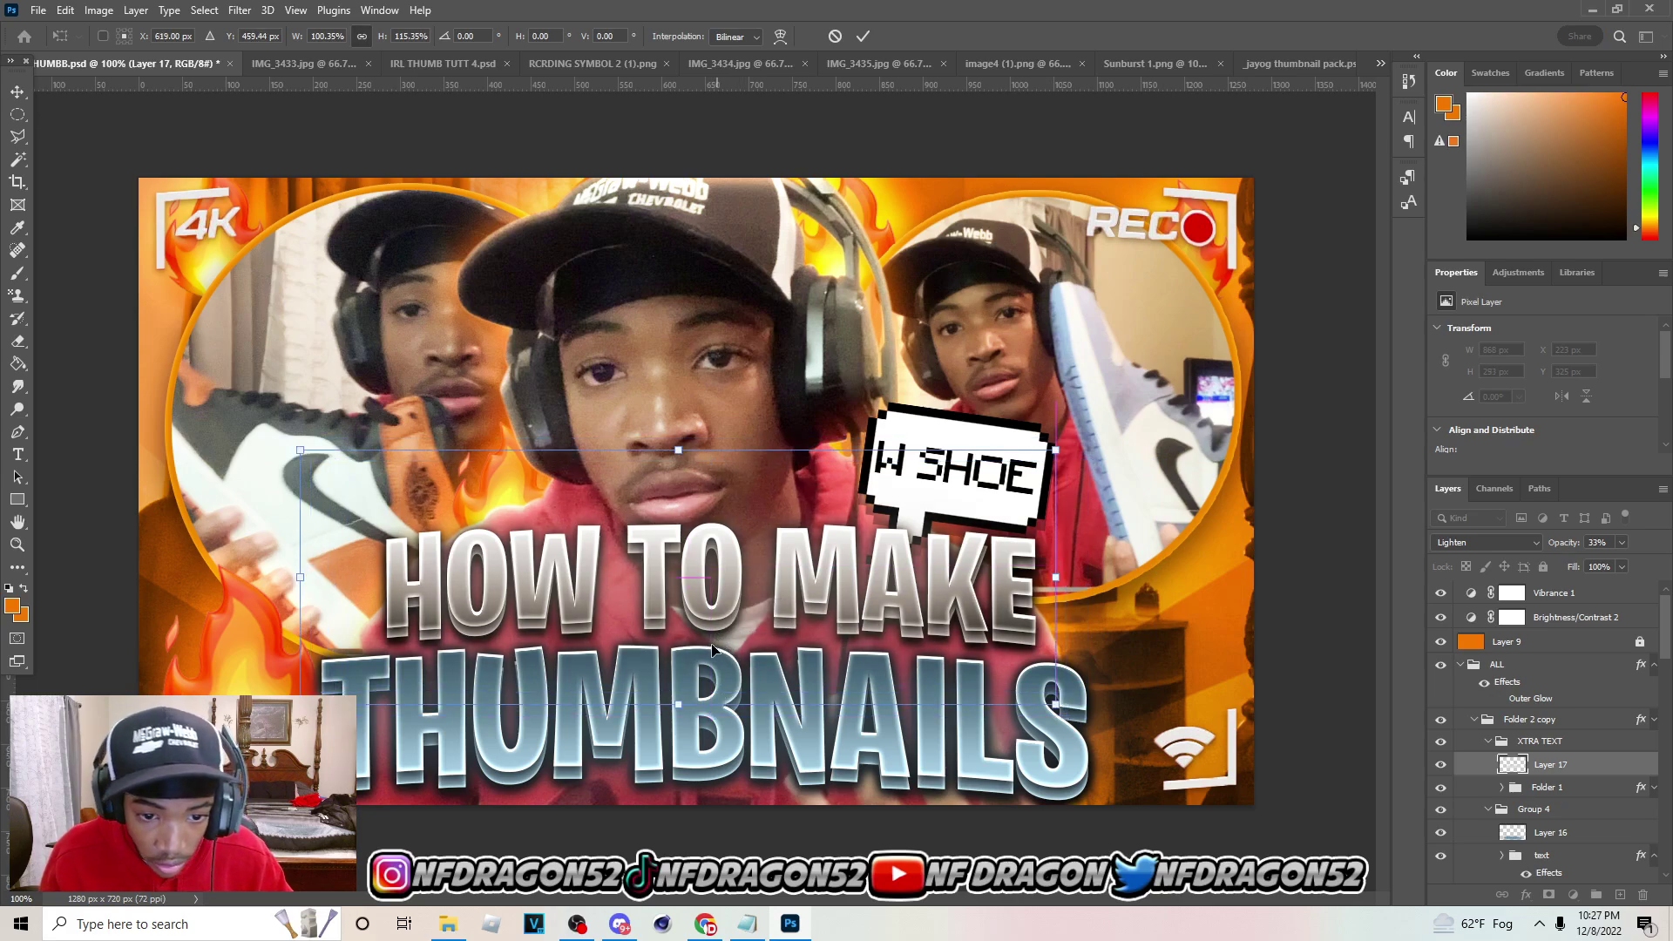
pyautogui.moveTo(1051, 576); pyautogui.dragTo(1144, 577)
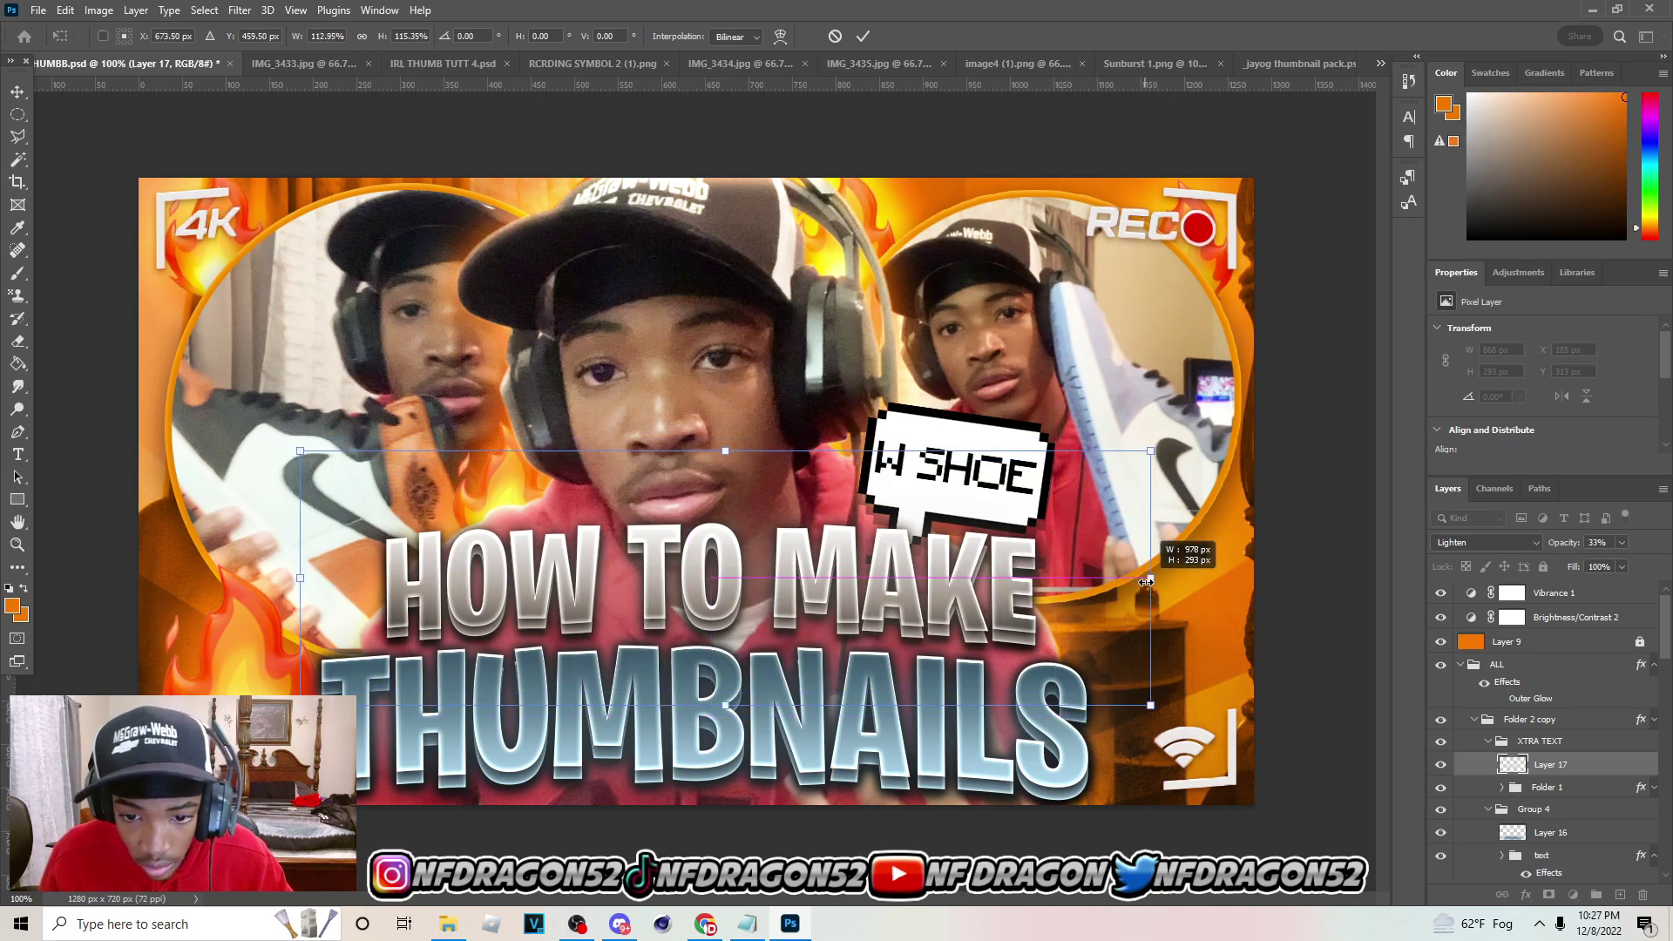
pyautogui.click(864, 39)
# Collapse the ALL group, scale the whole title down proportionally, and position it along the canvas's lower middle
pyautogui.click(1461, 665)
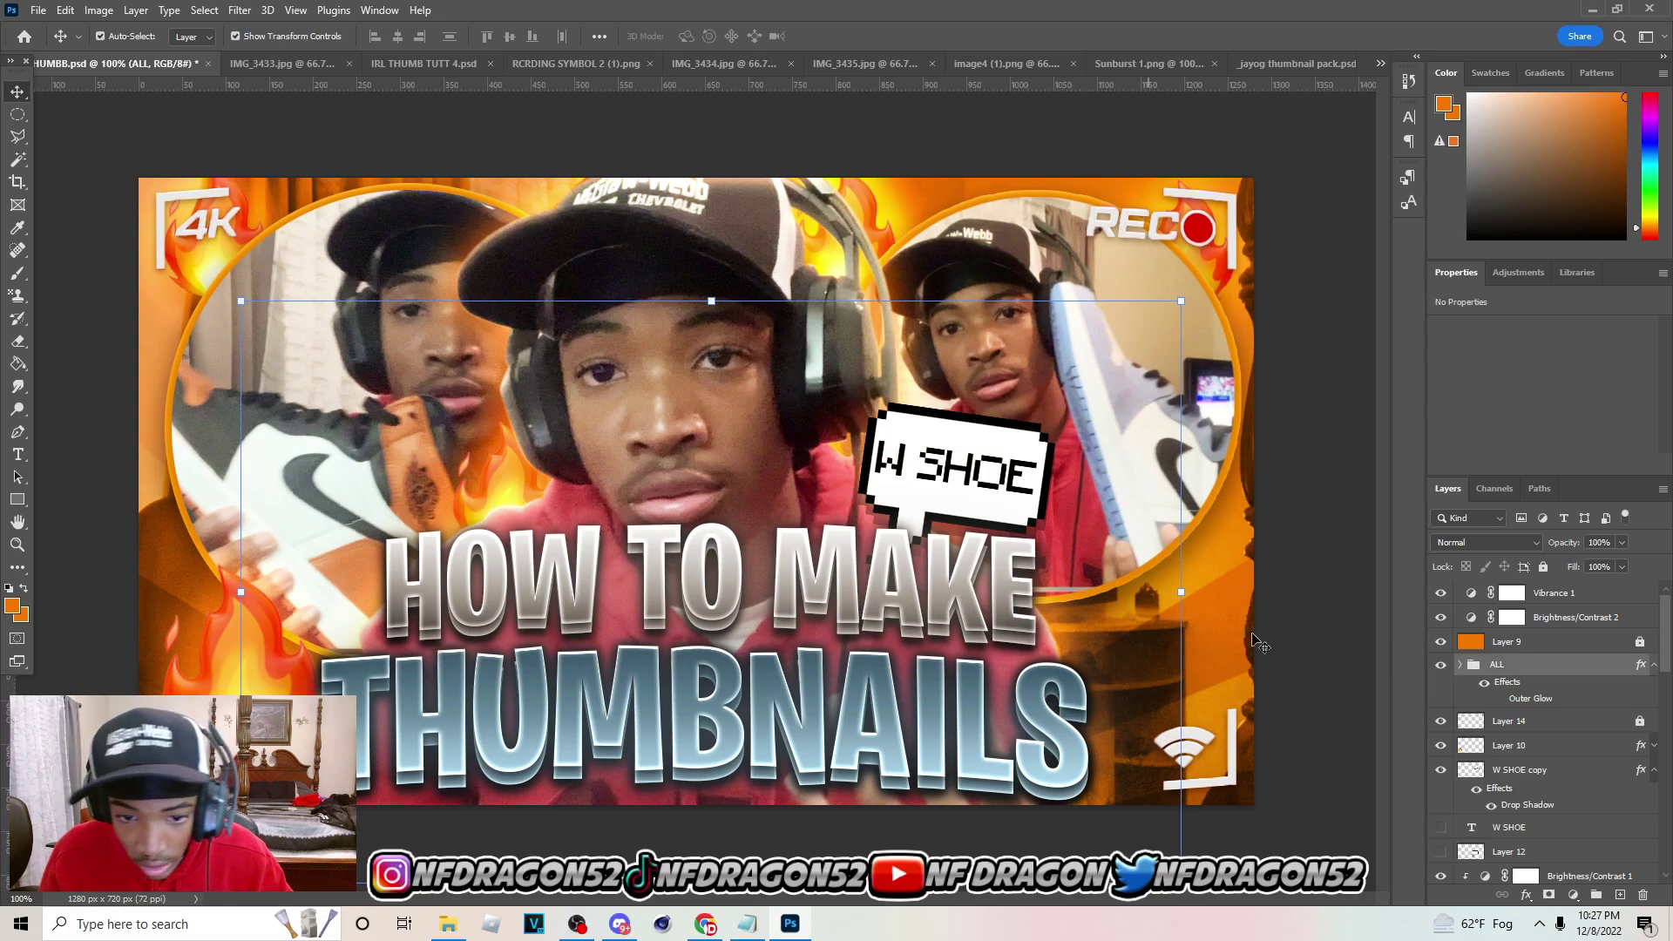
pyautogui.moveTo(1181, 592); pyautogui.dragTo(1034, 592)
pyautogui.moveTo(902, 617); pyautogui.dragTo(938, 642)
pyautogui.moveTo(1066, 621); pyautogui.dragTo(1123, 621)
pyautogui.moveTo(1012, 637); pyautogui.dragTo(1004, 635)
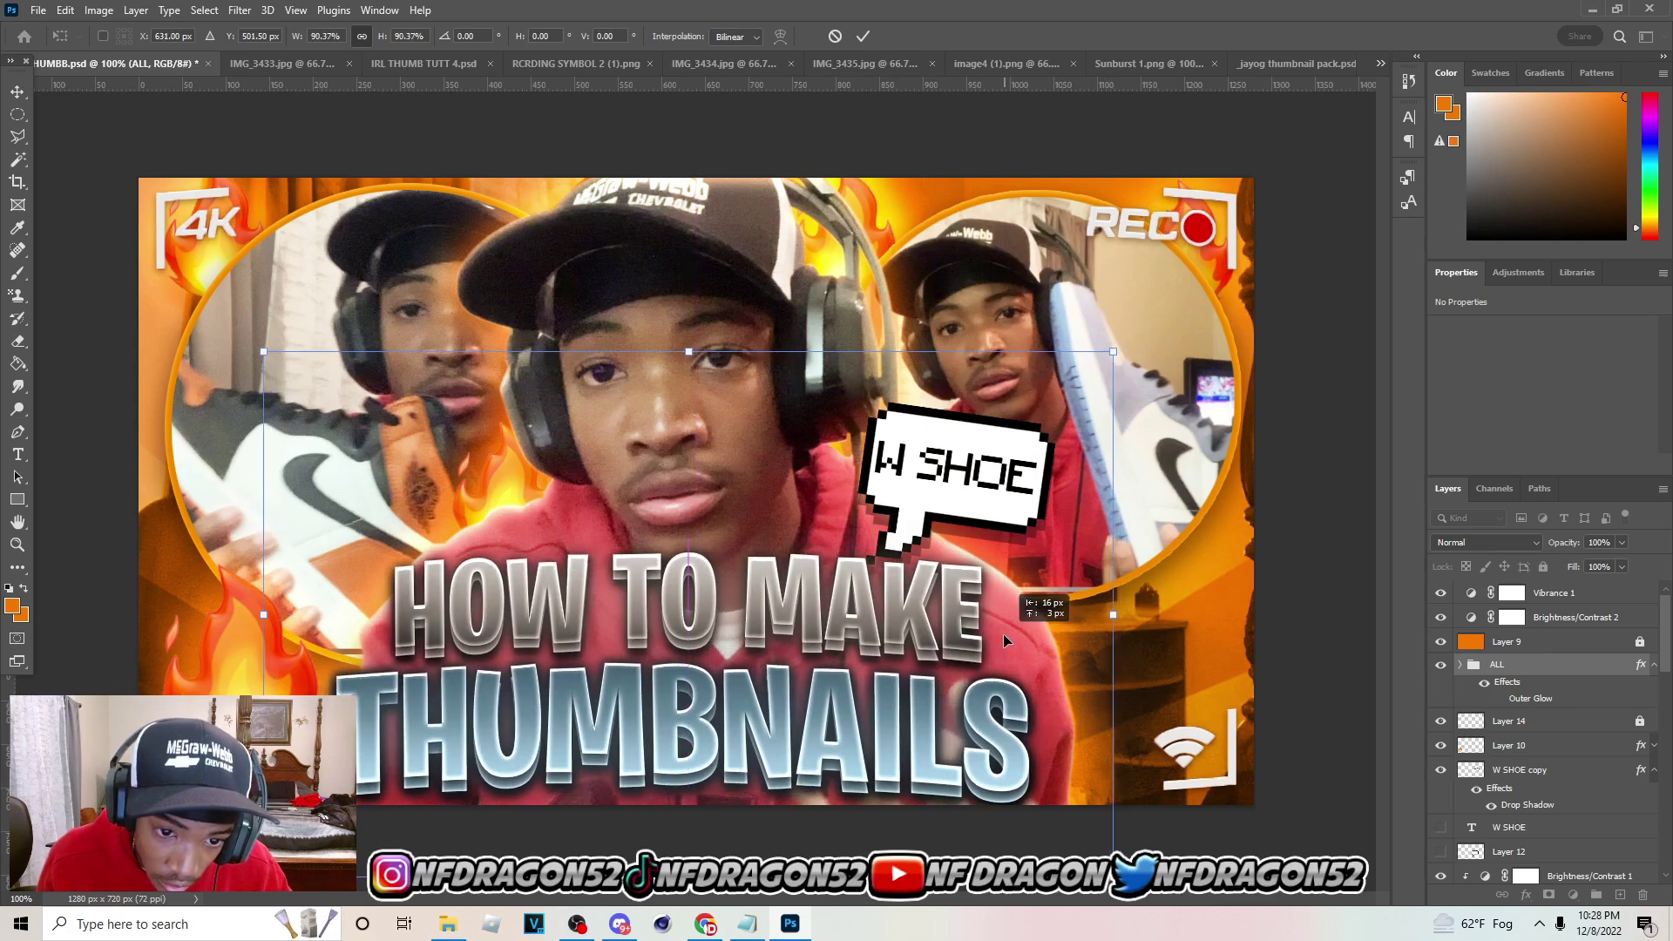
# Add a Hue/Saturation adjustment above Group 4 with hue +180 and saturation about +58 to turn THUMBNAILS orange
pyautogui.click(1560, 809)
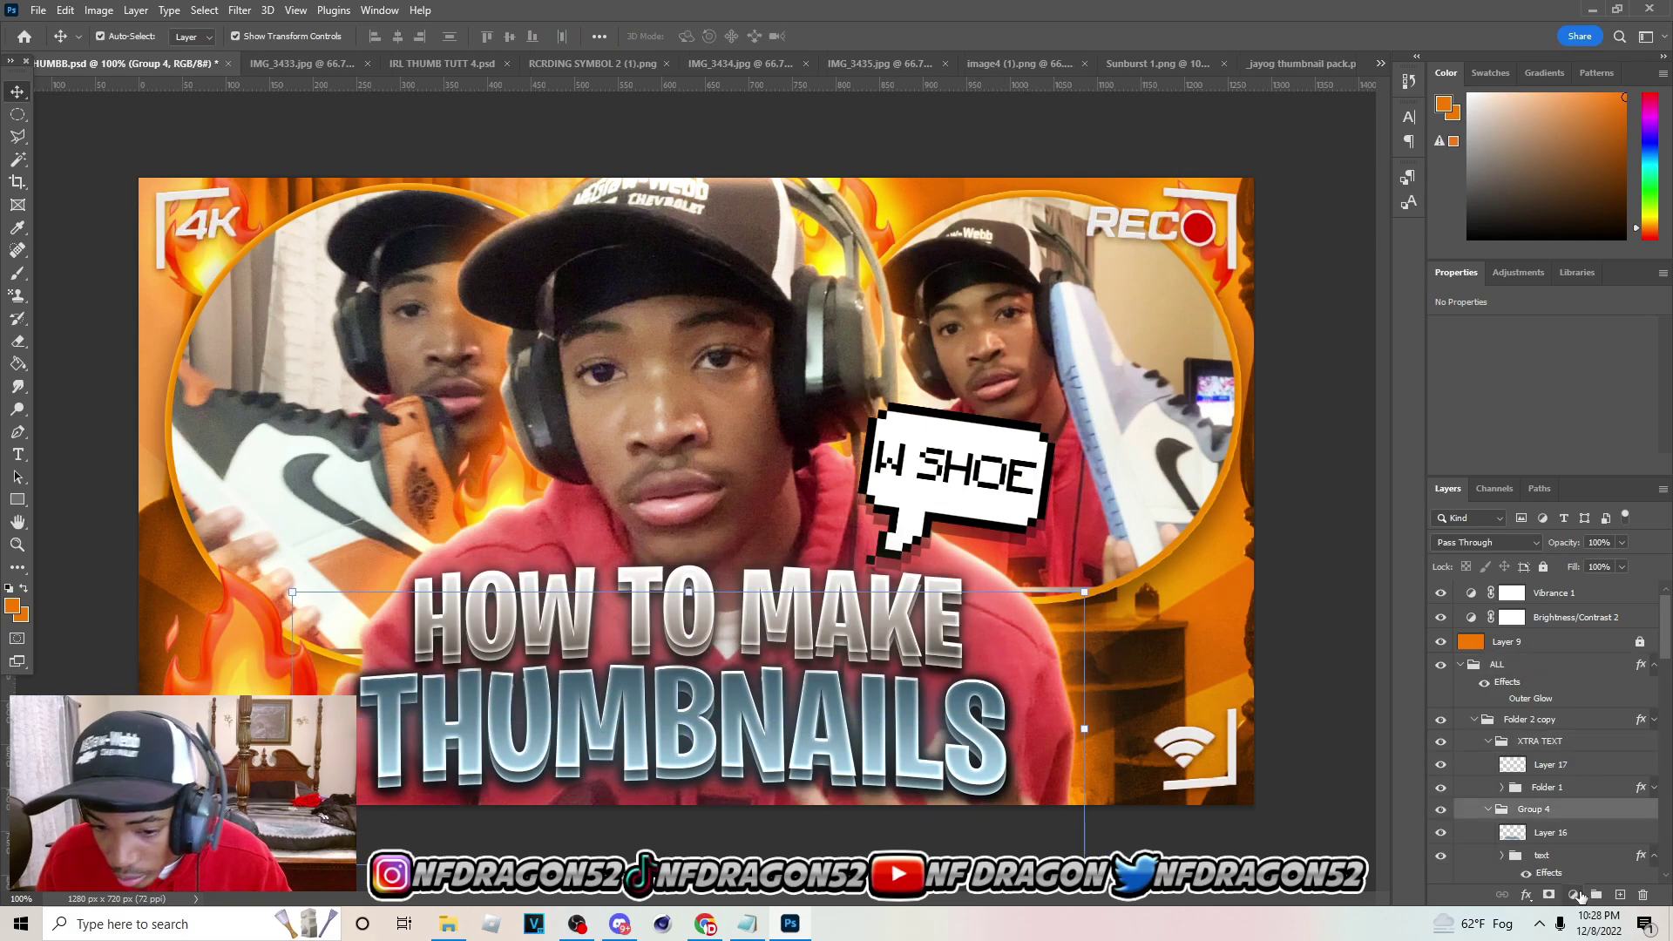
pyautogui.click(1573, 895)
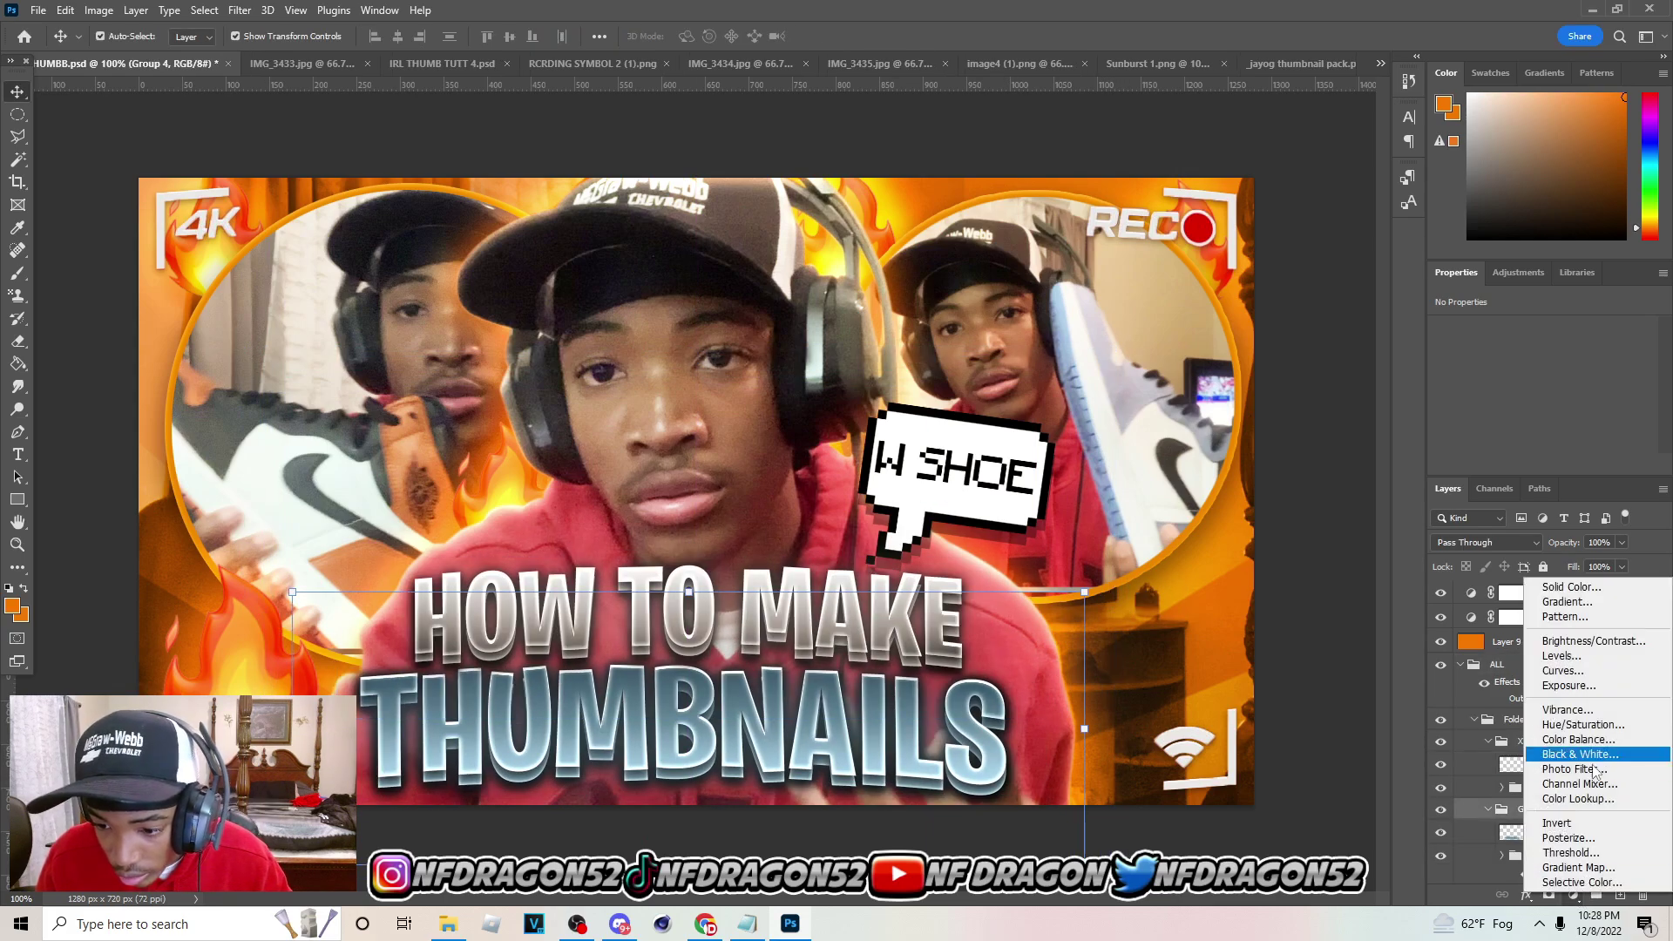
pyautogui.click(1582, 724)
pyautogui.moveTo(1588, 762); pyautogui.dragTo(1562, 729)
pyautogui.click(1488, 760)
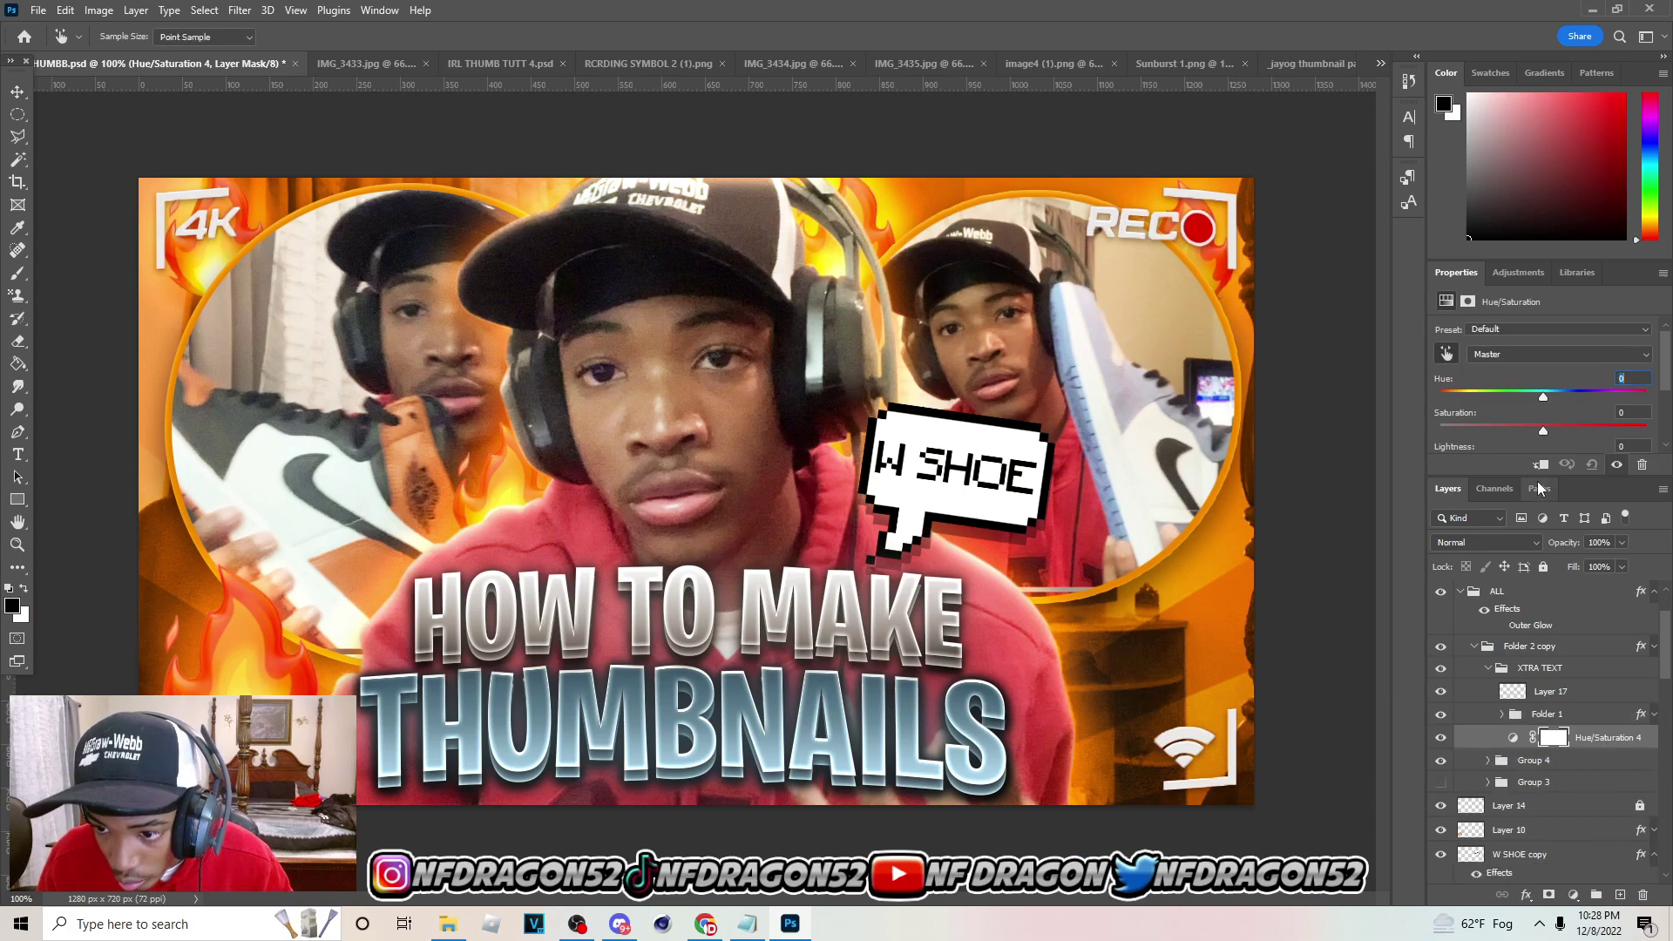
pyautogui.moveTo(1542, 397); pyautogui.dragTo(1659, 402)
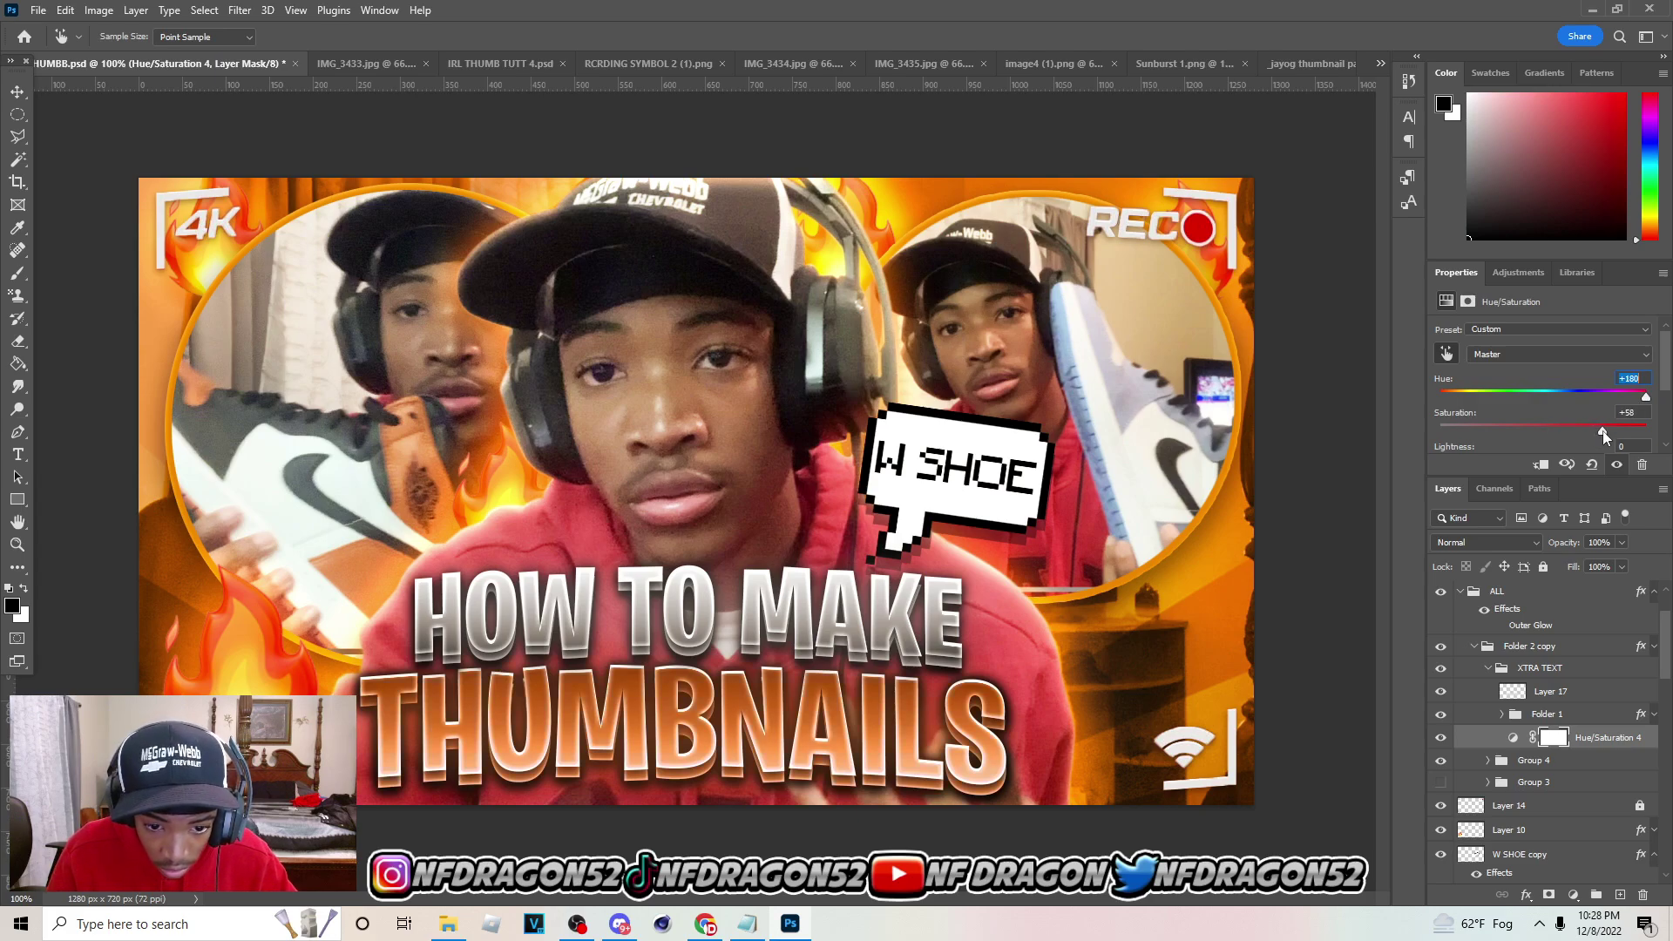
pyautogui.click(1612, 396)
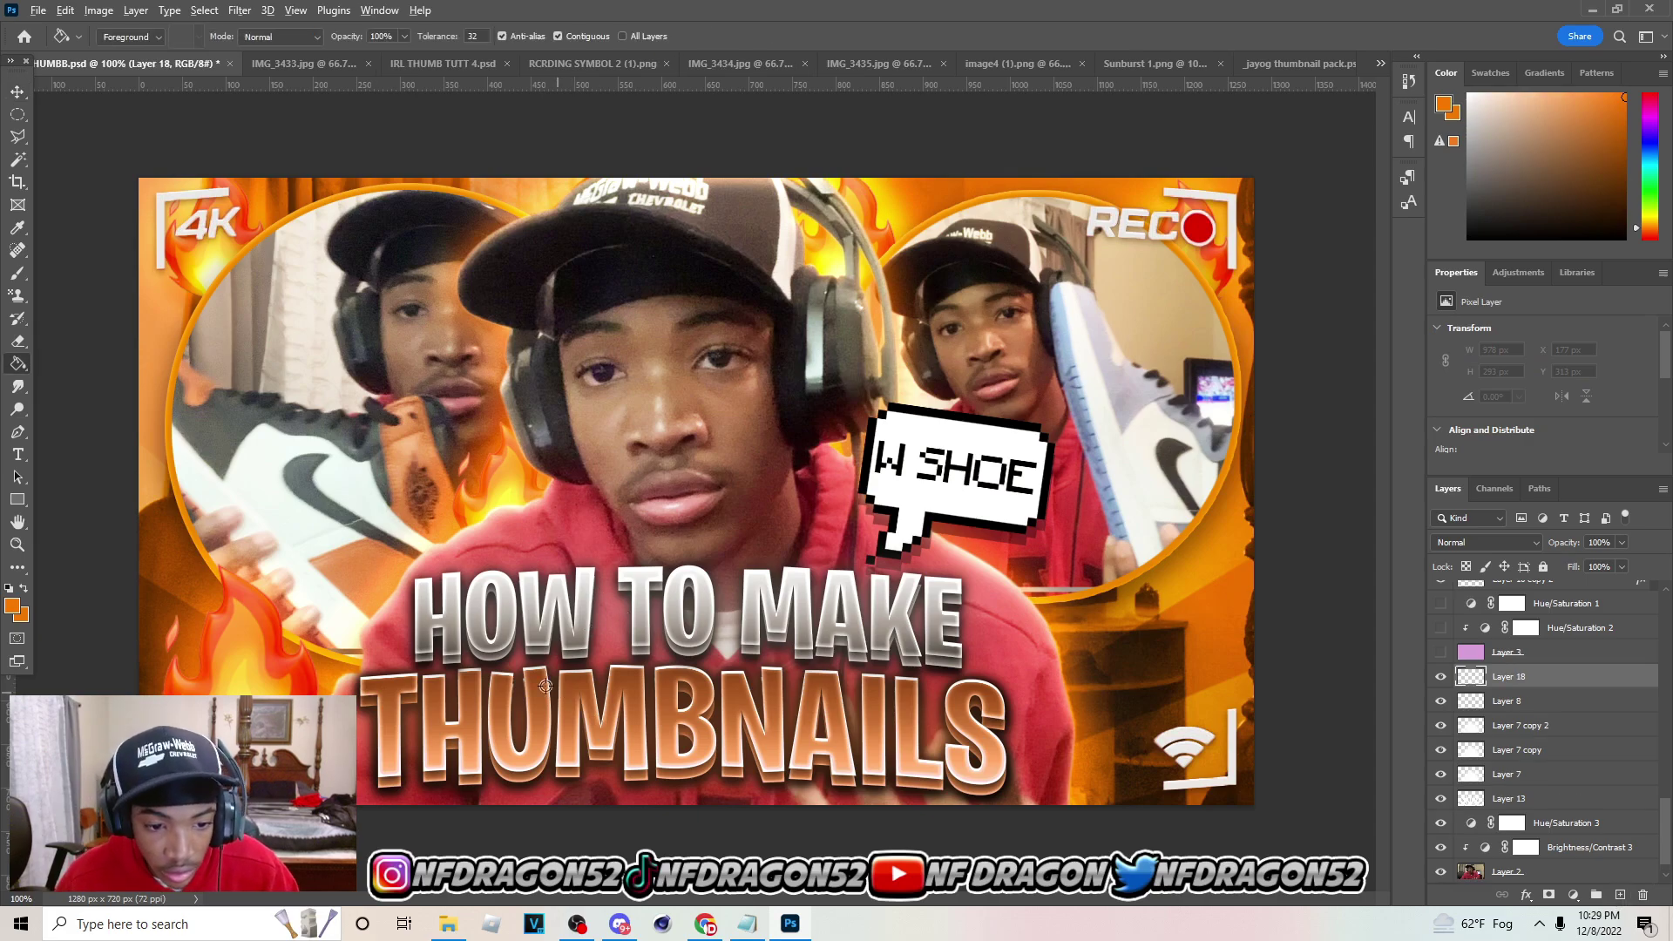
# Try filling Layer 18 with the brown-orange sampled from THUMBNAILS in Color blending mode, toggling layer visibility to compare
pyautogui.click(545, 686)
pyautogui.click(1486, 542)
pyautogui.click(1444, 878)
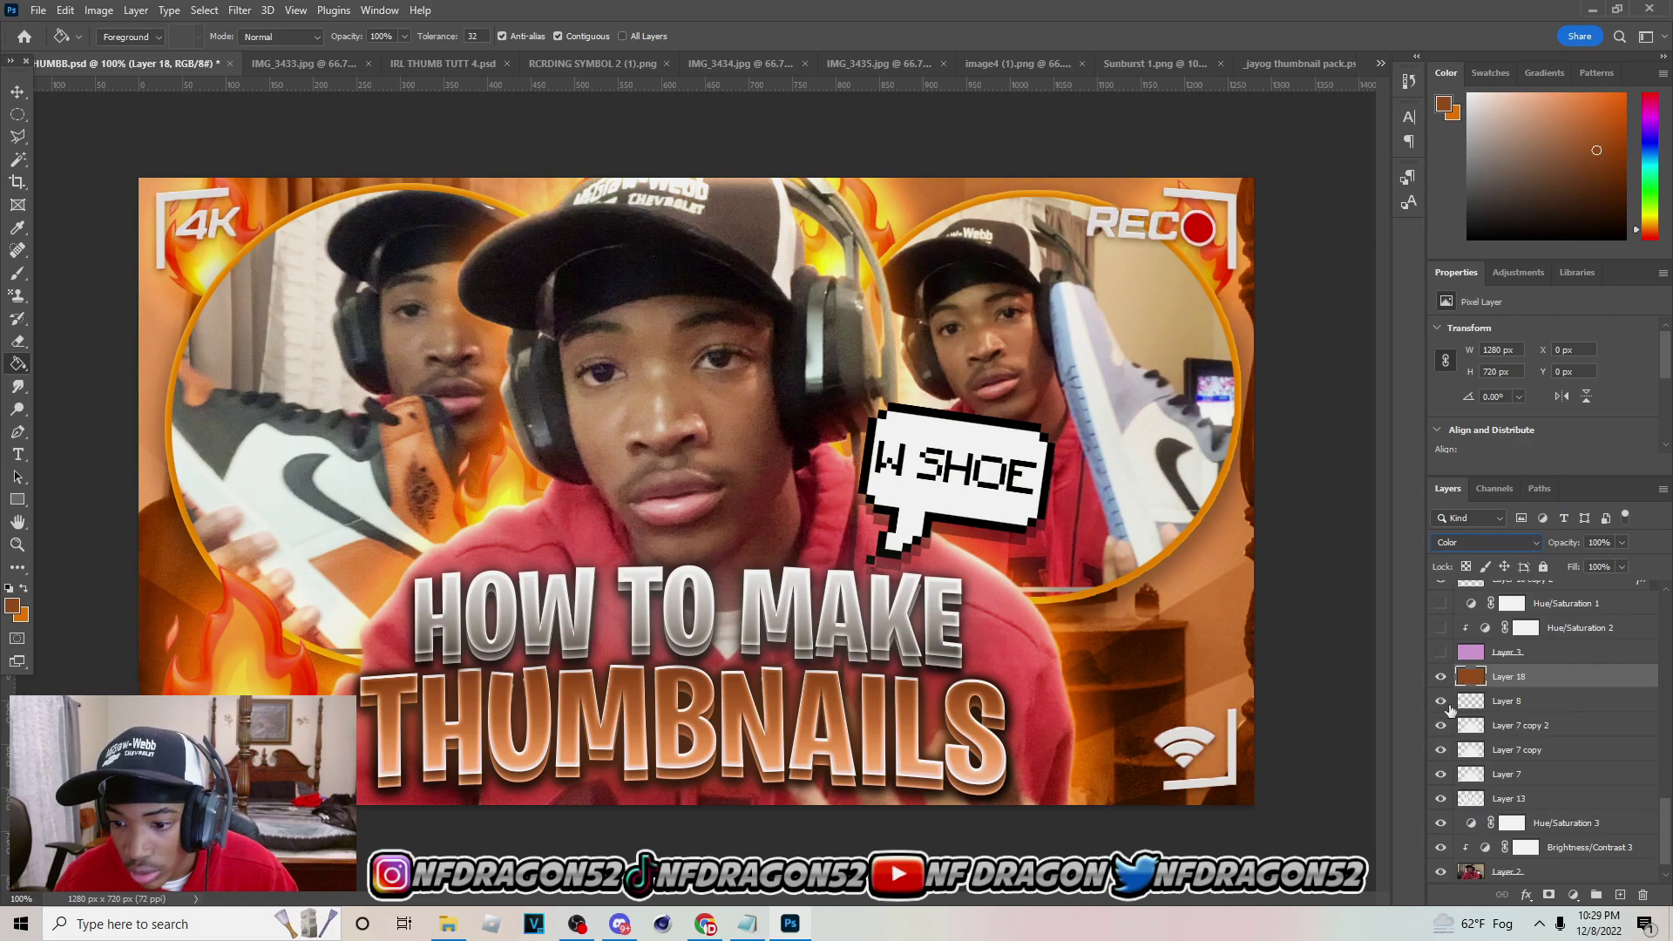
pyautogui.scroll(-1, 1448, 710)
pyautogui.click(1440, 802)
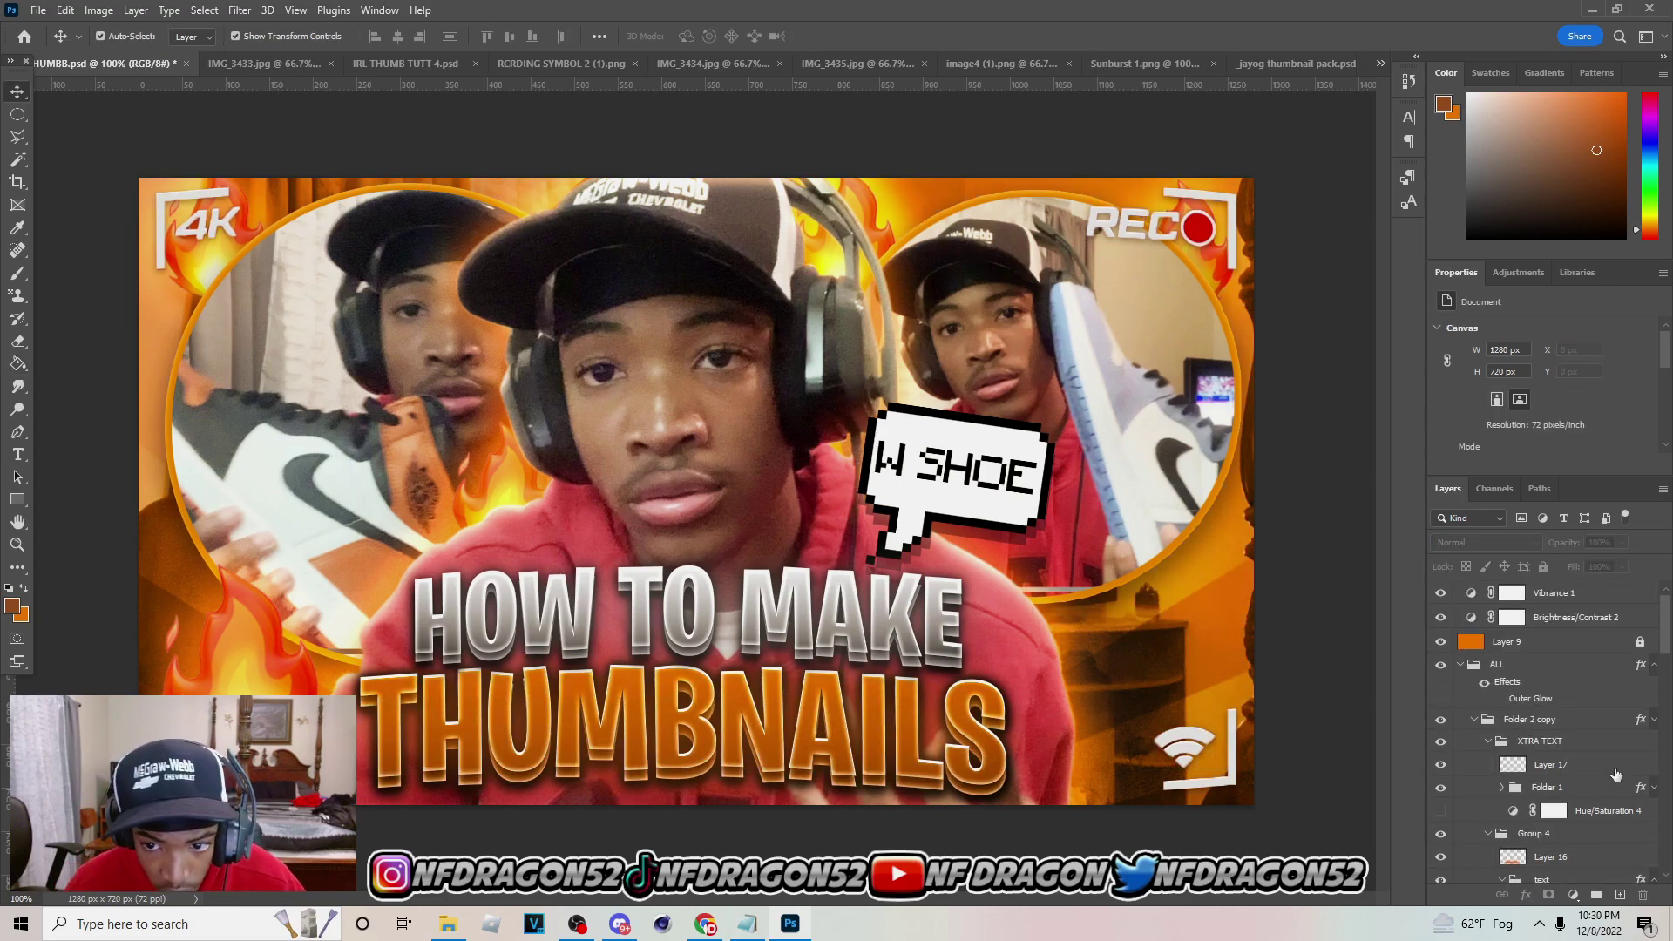
# Select all layers from Vibrance 1 down to Layer 1, group them, then duplicate the group and merge the copy
pyautogui.click(1552, 595)
pyautogui.moveTo(1666, 623); pyautogui.dragTo(1665, 841)
pyautogui.hotkey('ctrl', 'alt', 'a')
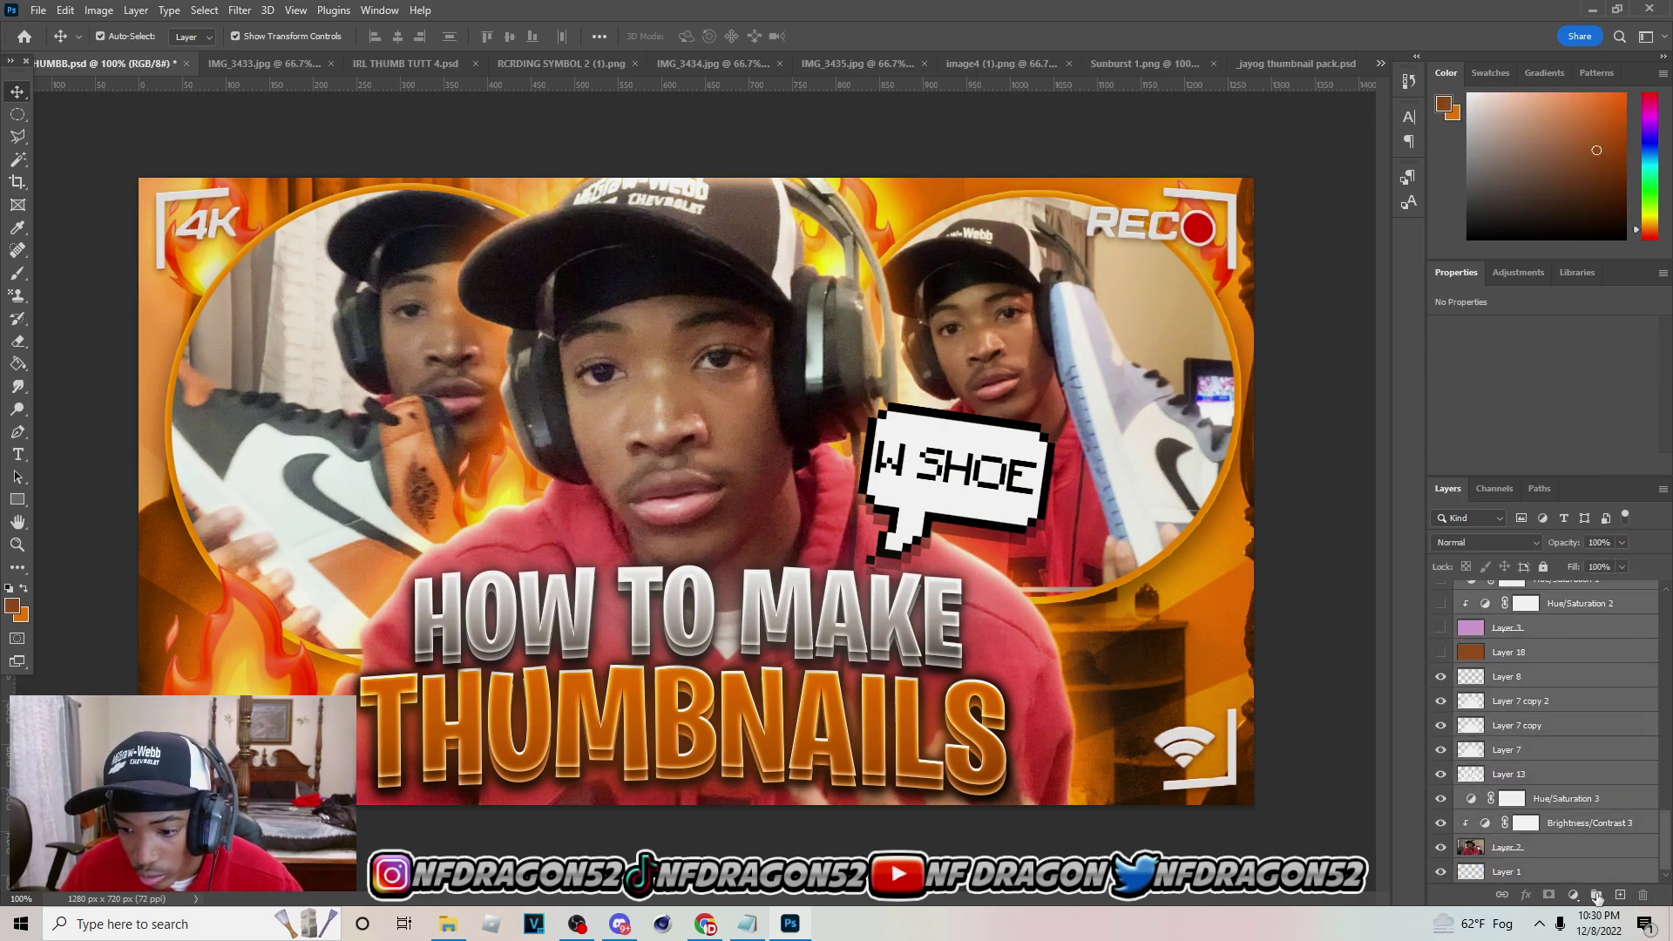
pyautogui.hotkey('ctrl', 'g')
pyautogui.hotkey('ctrl', 'j')
pyautogui.hotkey('ctrl', 'e')
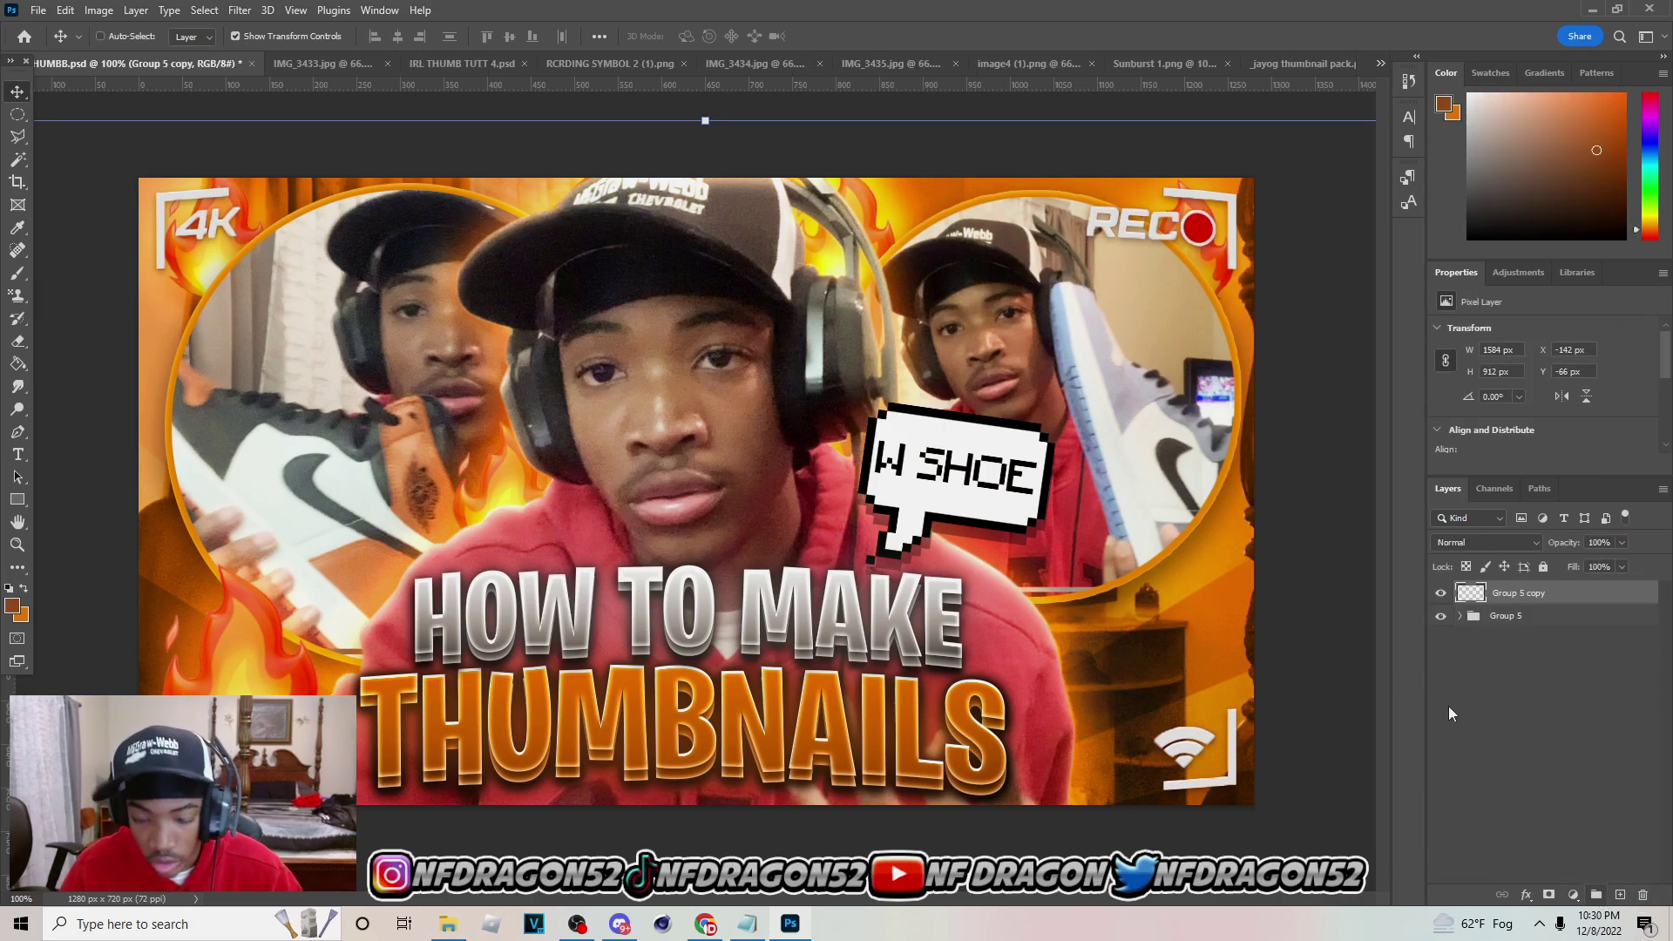
# Copy the full canvas area of the merged image to a new layer and convert that layer to a smart object
pyautogui.press('m')
pyautogui.rightClick(16, 120)
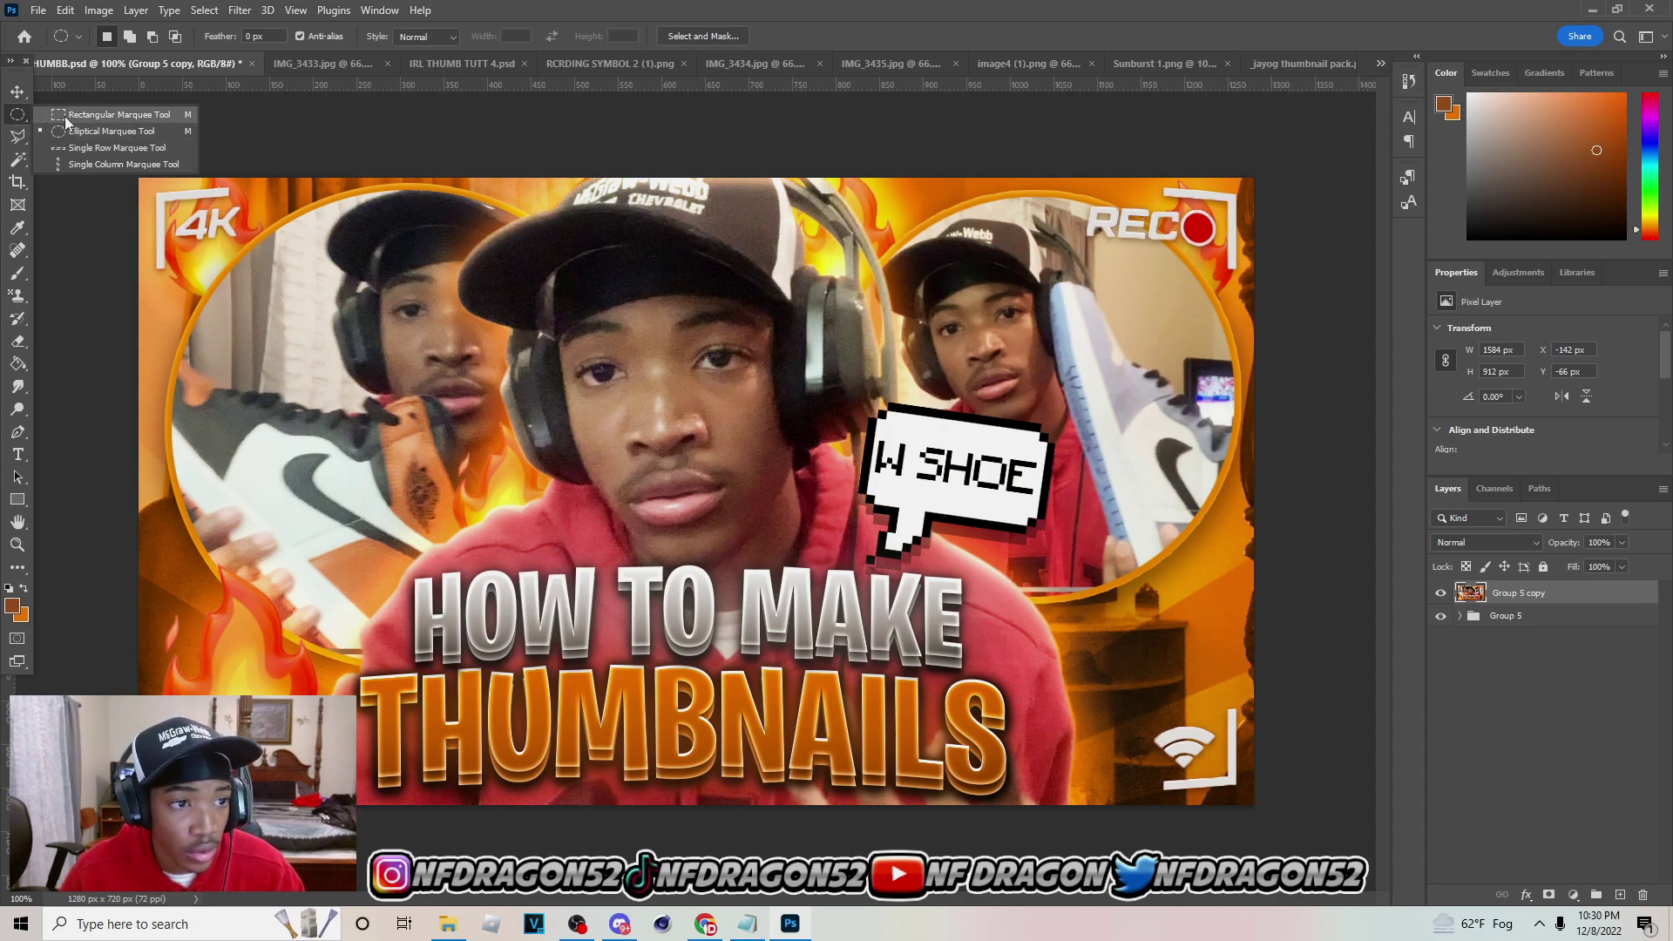
pyautogui.click(87, 114)
pyautogui.hotkey('ctrl', 'a')
pyautogui.hotkey('ctrl', 'c')
pyautogui.hotkey('ctrl', 'v')
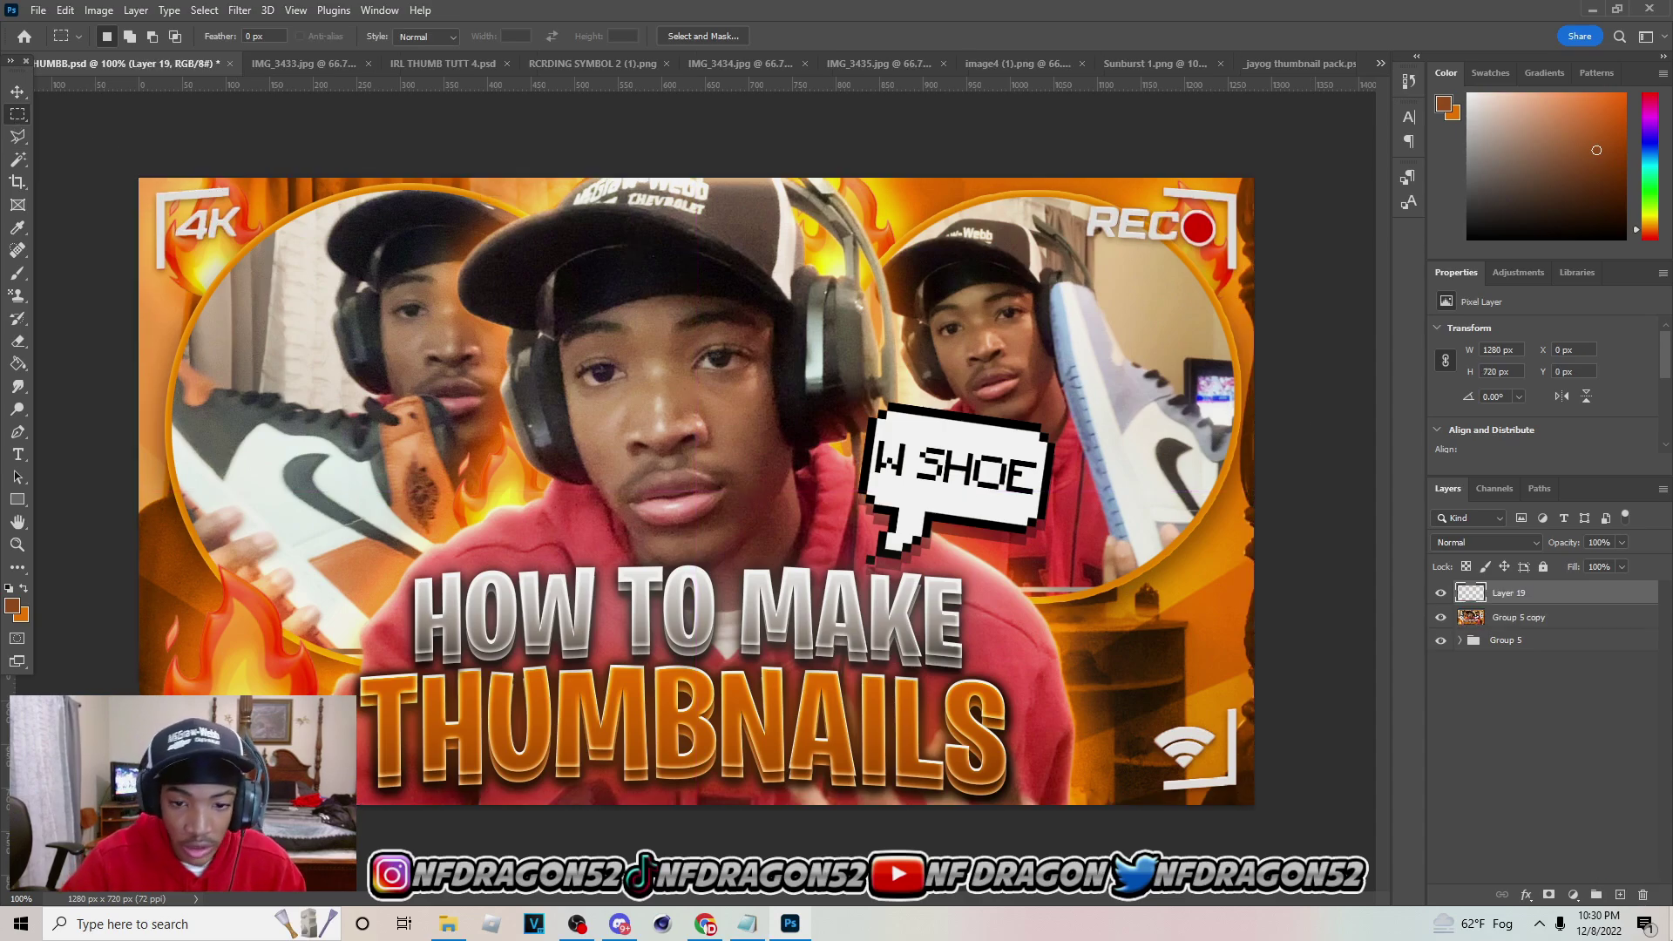
pyautogui.rightClick(1577, 594)
pyautogui.click(1412, 410)
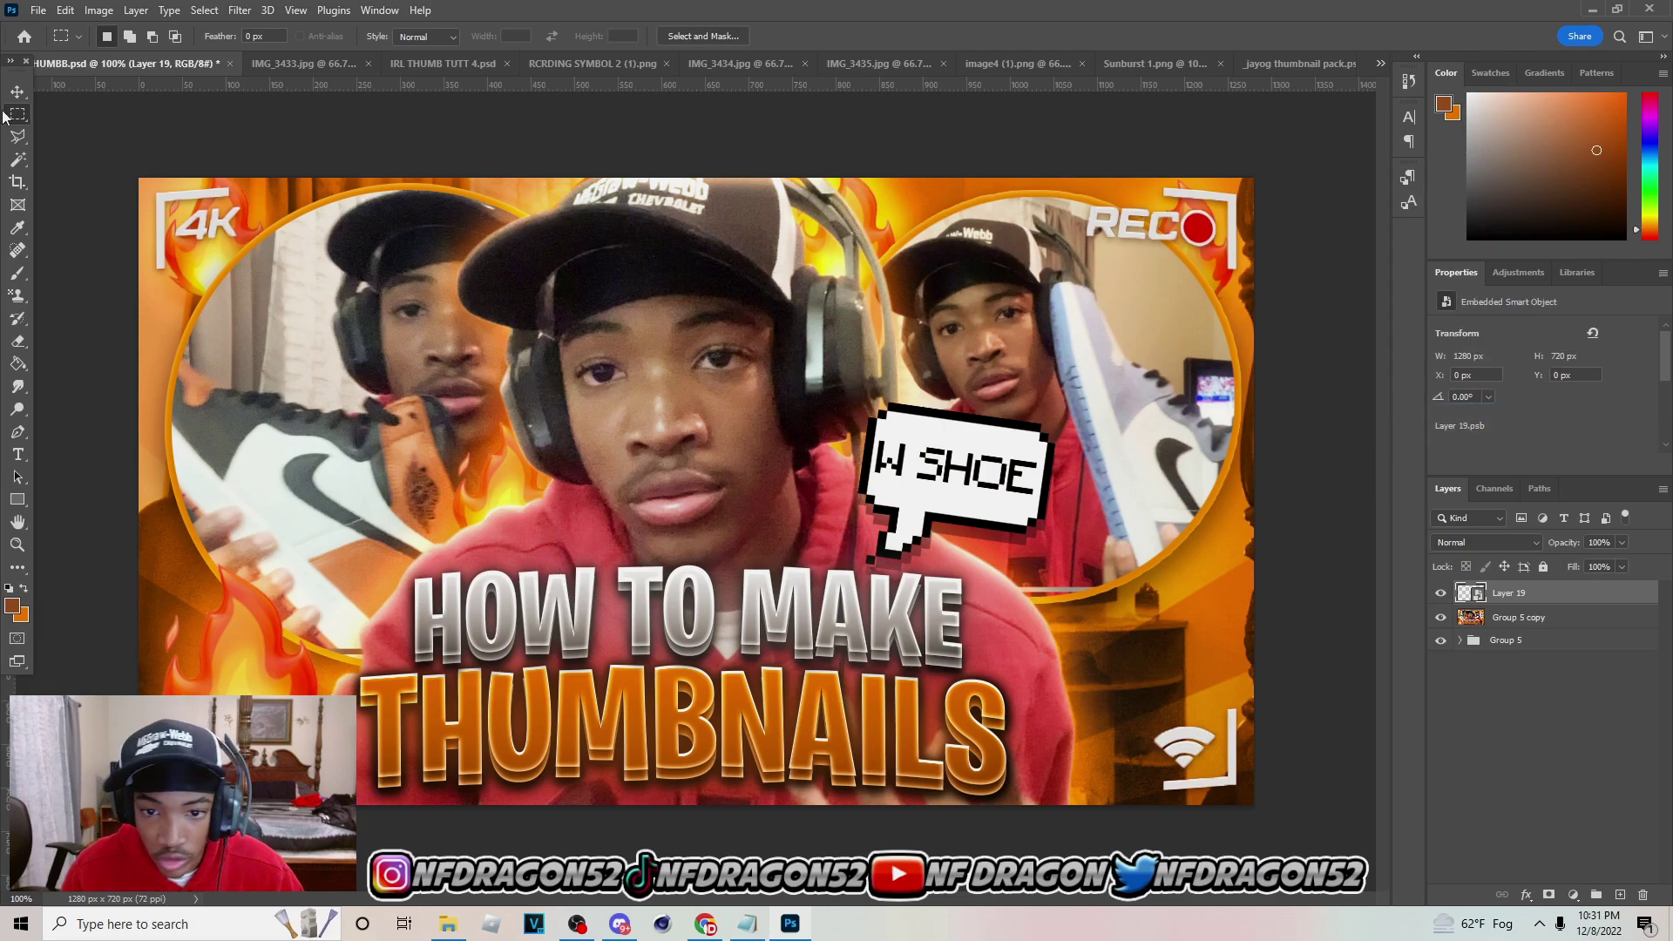
# Apply the Camera Raw Filter to Layer 19 using preset 57 at amount 100
pyautogui.click(17, 91)
pyautogui.click(239, 10)
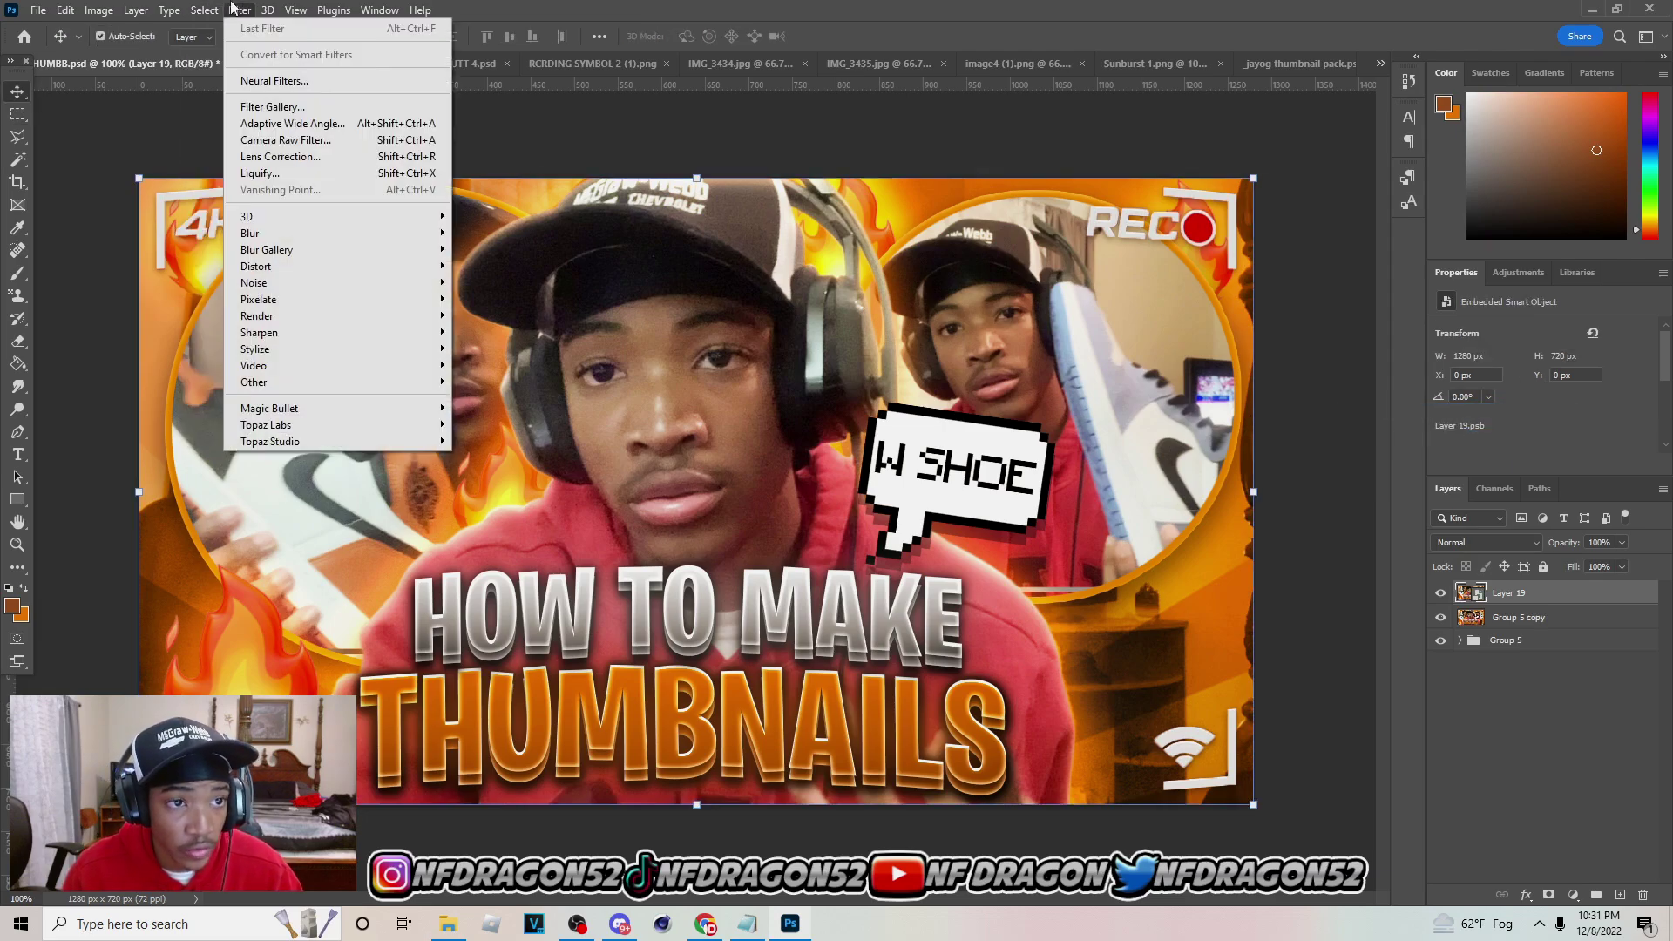
pyautogui.click(285, 139)
pyautogui.click(1369, 508)
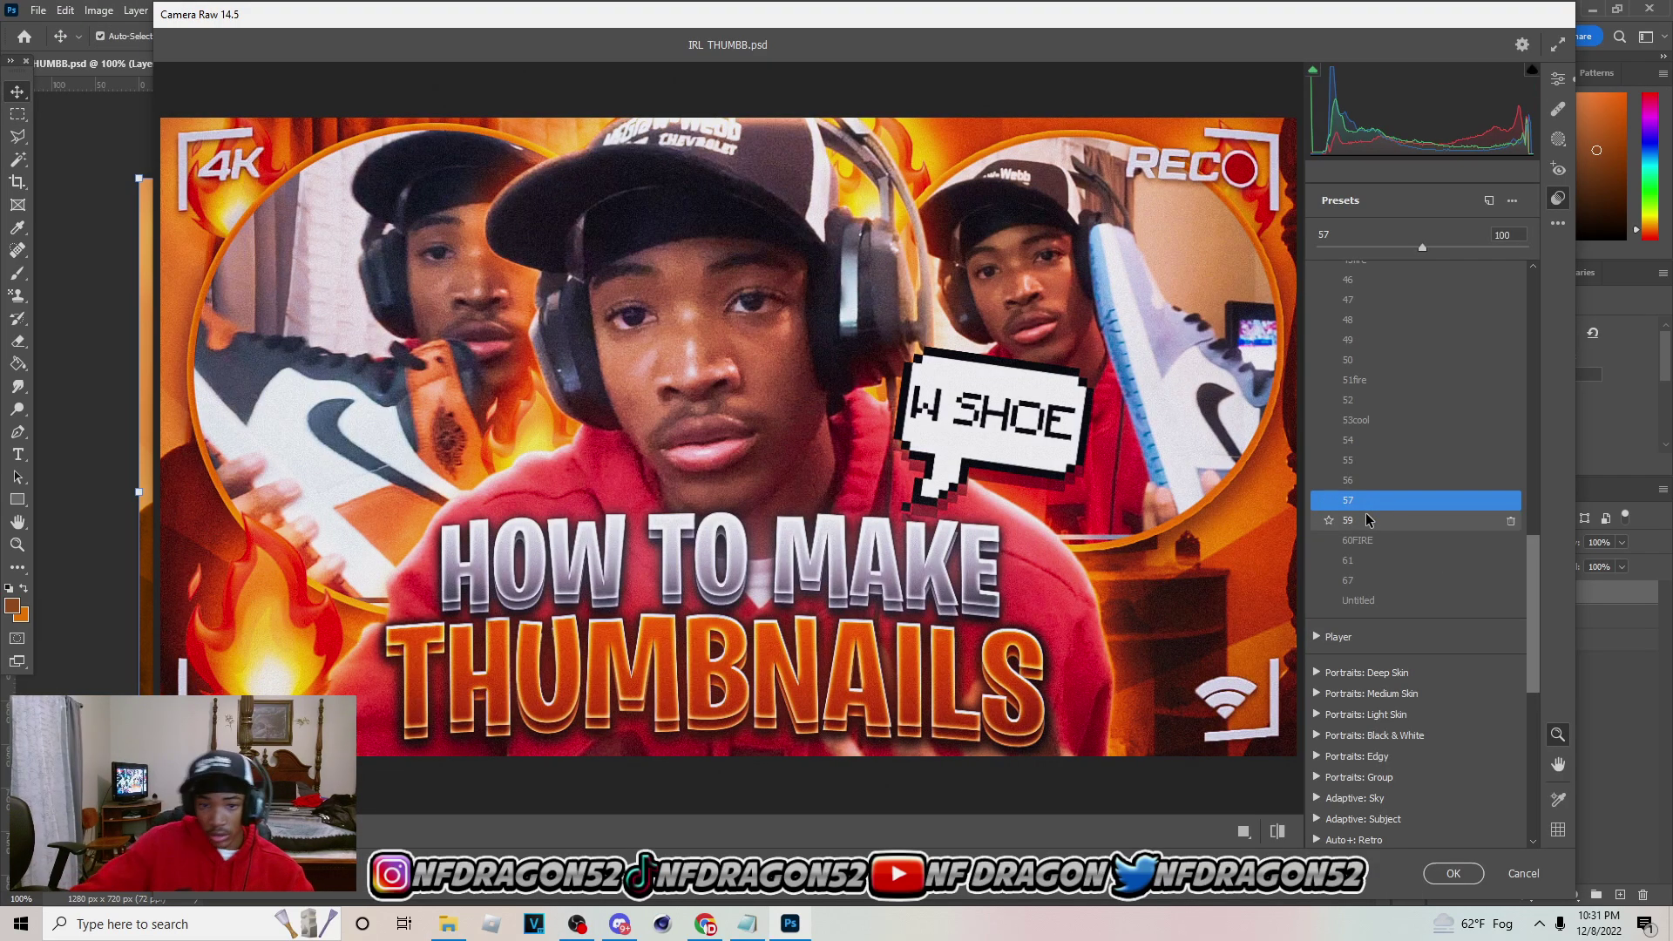
pyautogui.click(1453, 873)
# Apply the Magic Bullet PhotoLooks filter with Diffusion size 0.61%, checking the Chromatic Aberration and Haze/Flare settings
pyautogui.click(209, 10)
pyautogui.click(499, 408)
pyautogui.moveTo(1624, 128)
pyautogui.mouseDown()
pyautogui.moveTo(1648, 128)
pyautogui.moveTo(1613, 128)
pyautogui.mouseUp()
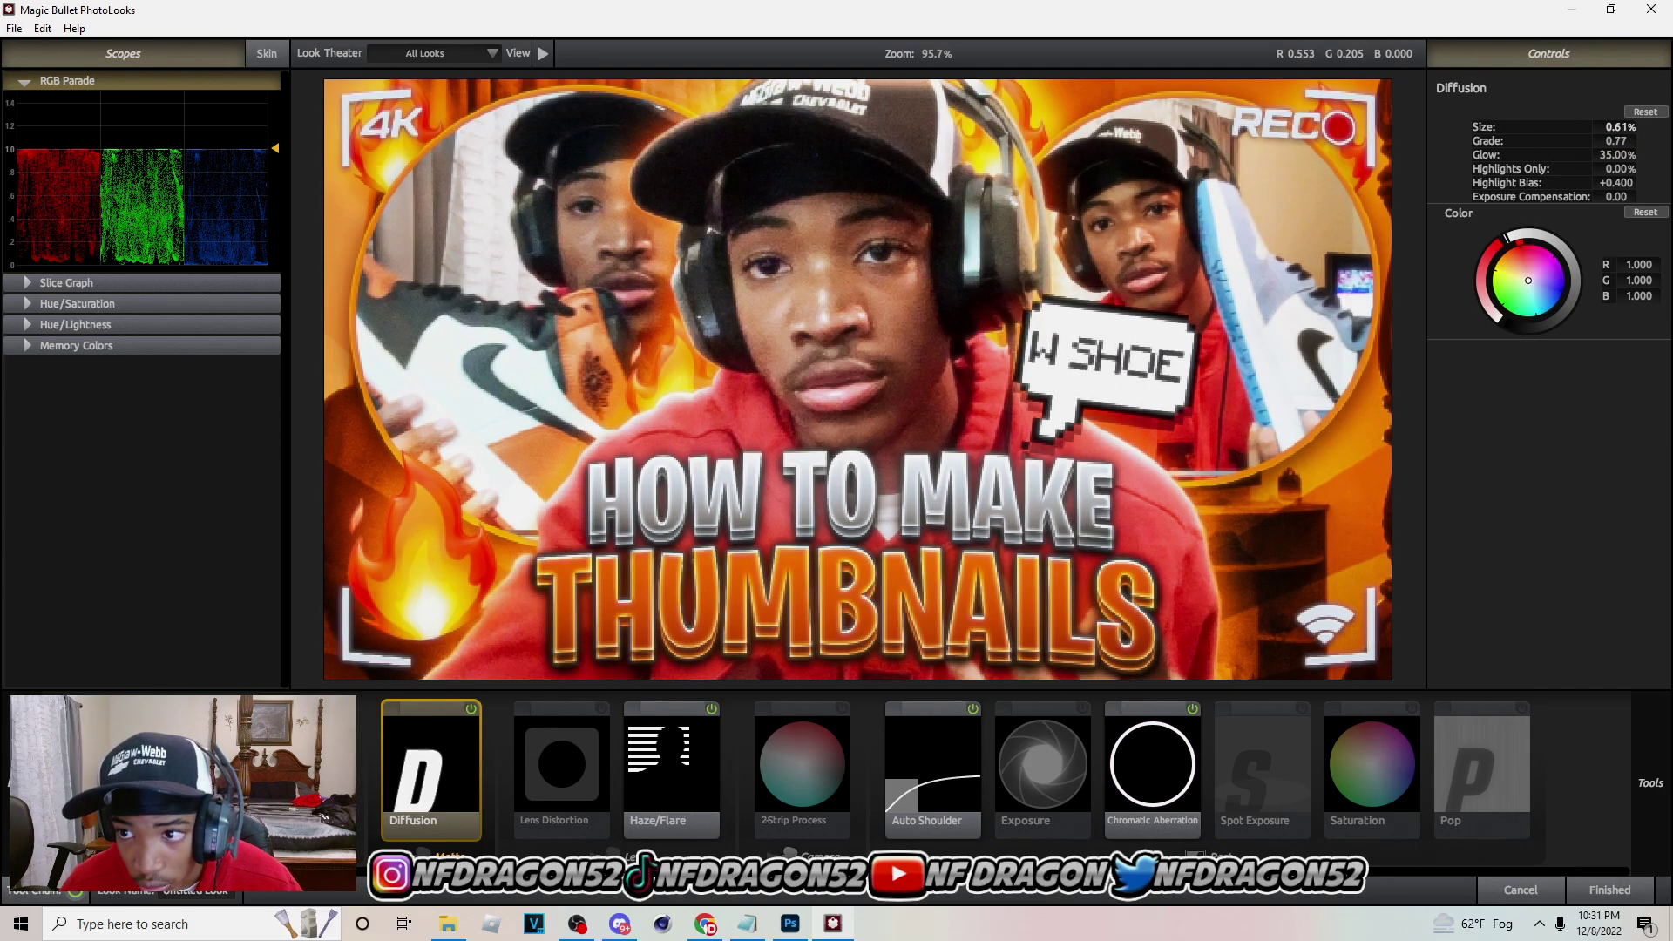
pyautogui.click(1148, 758)
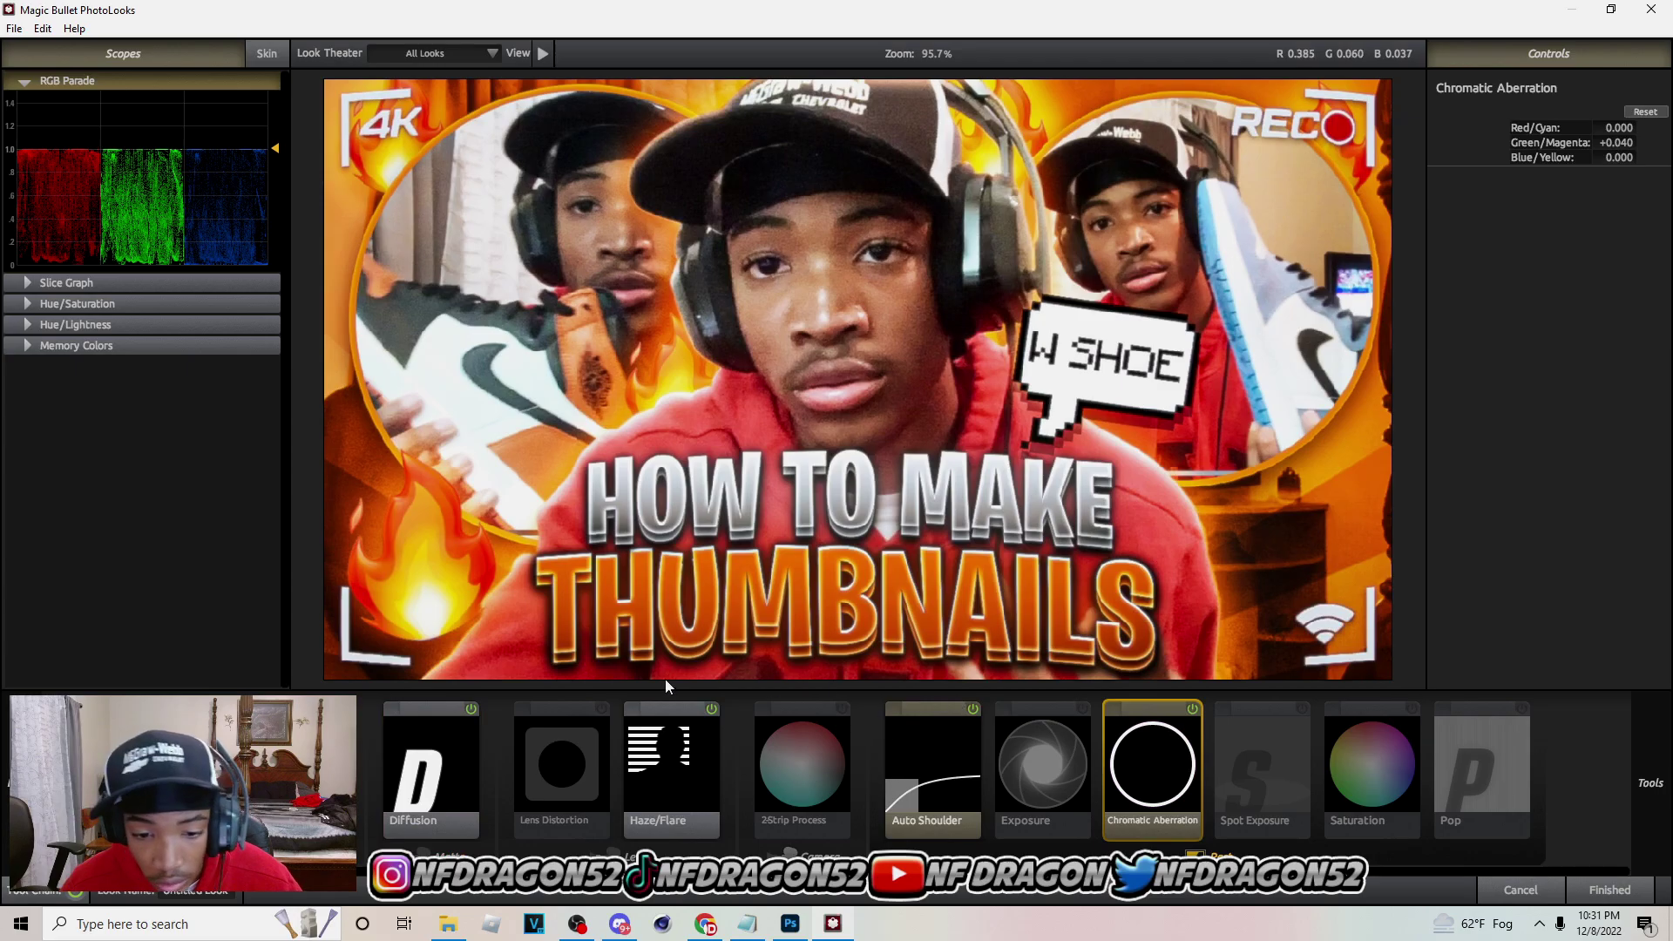
pyautogui.click(460, 787)
pyautogui.click(713, 769)
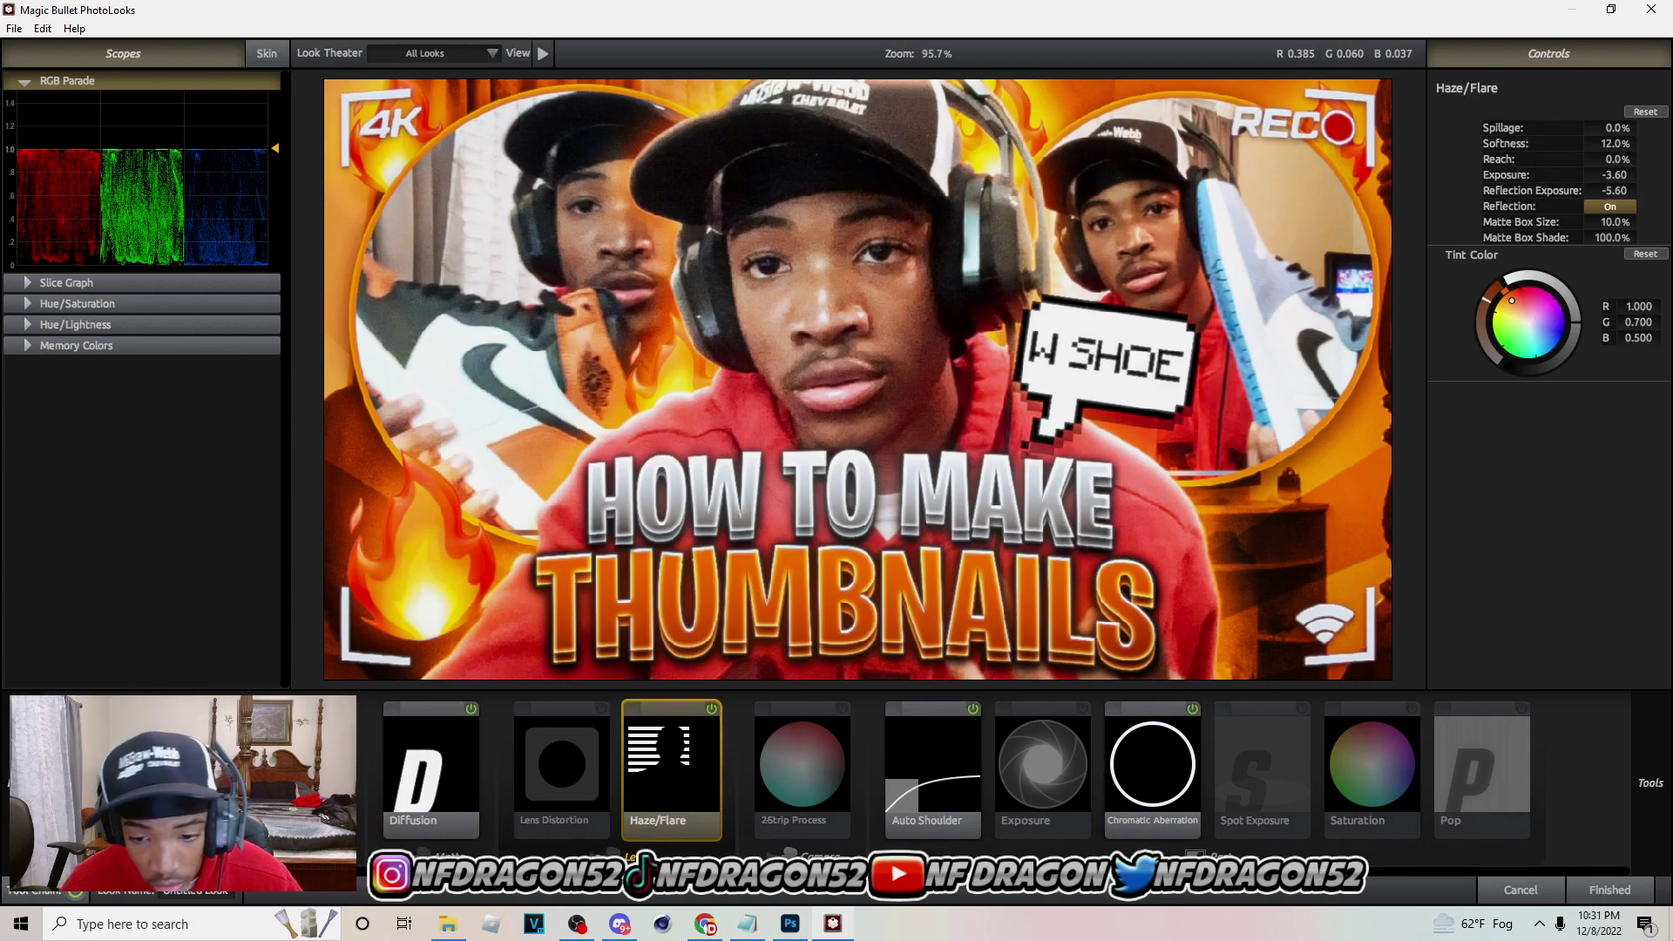
pyautogui.click(1628, 893)
# Apply the Topaz Adjust 5 filter to Layer 19 after checking its Details settings
pyautogui.click(239, 9)
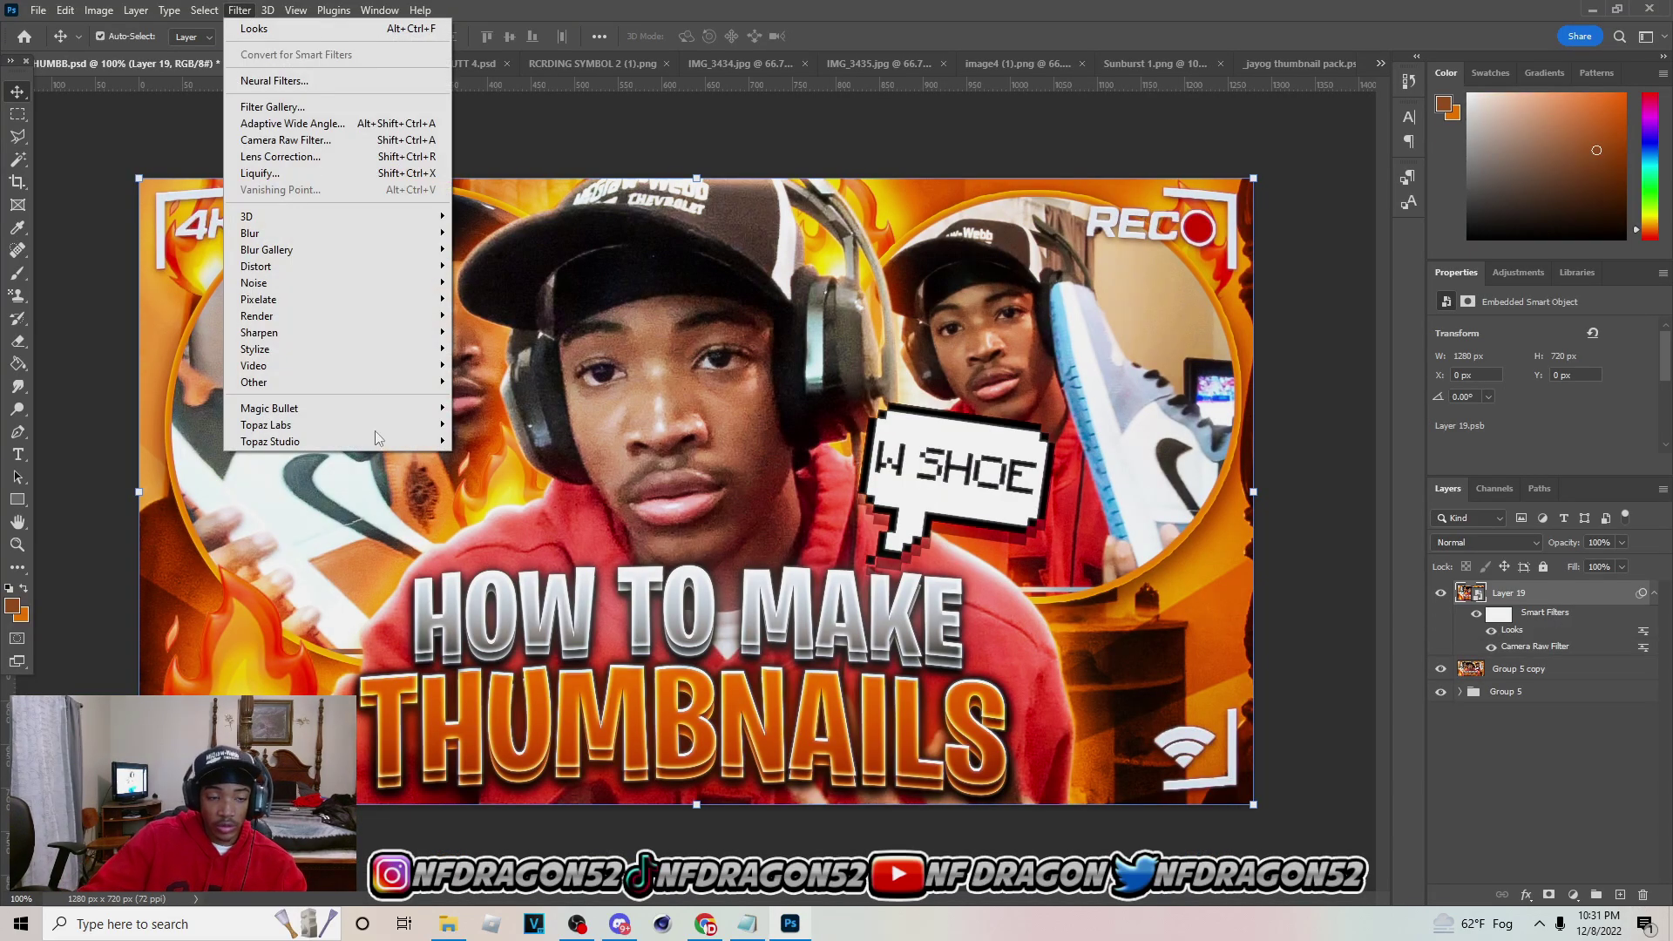
pyautogui.click(473, 421)
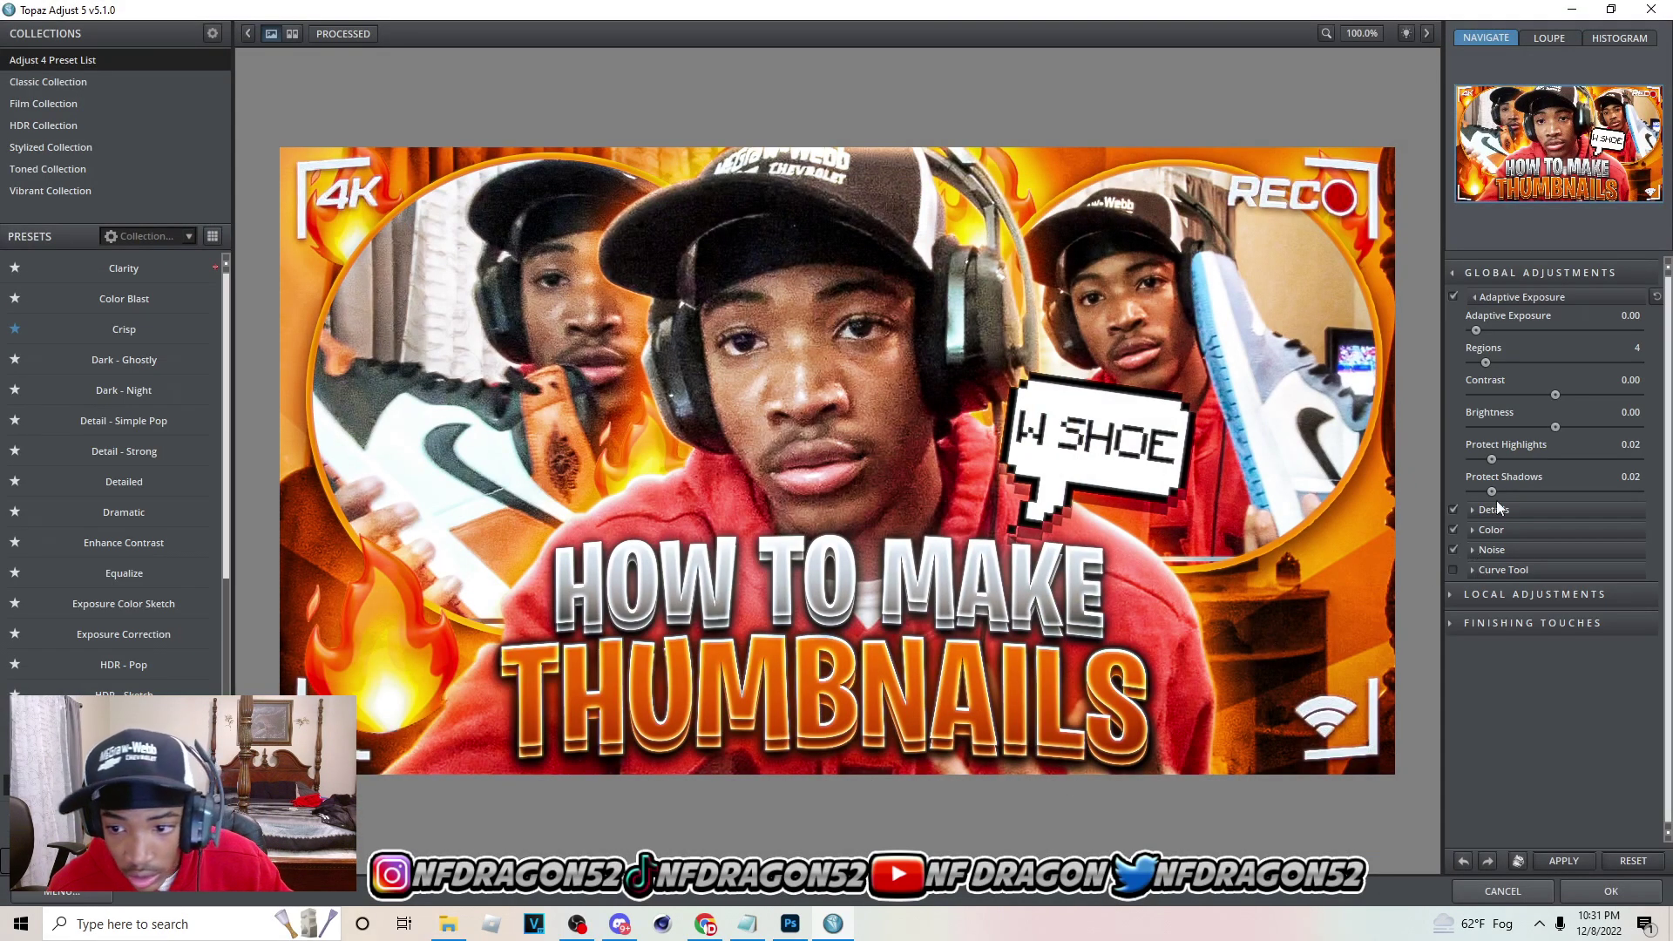
pyautogui.click(1496, 509)
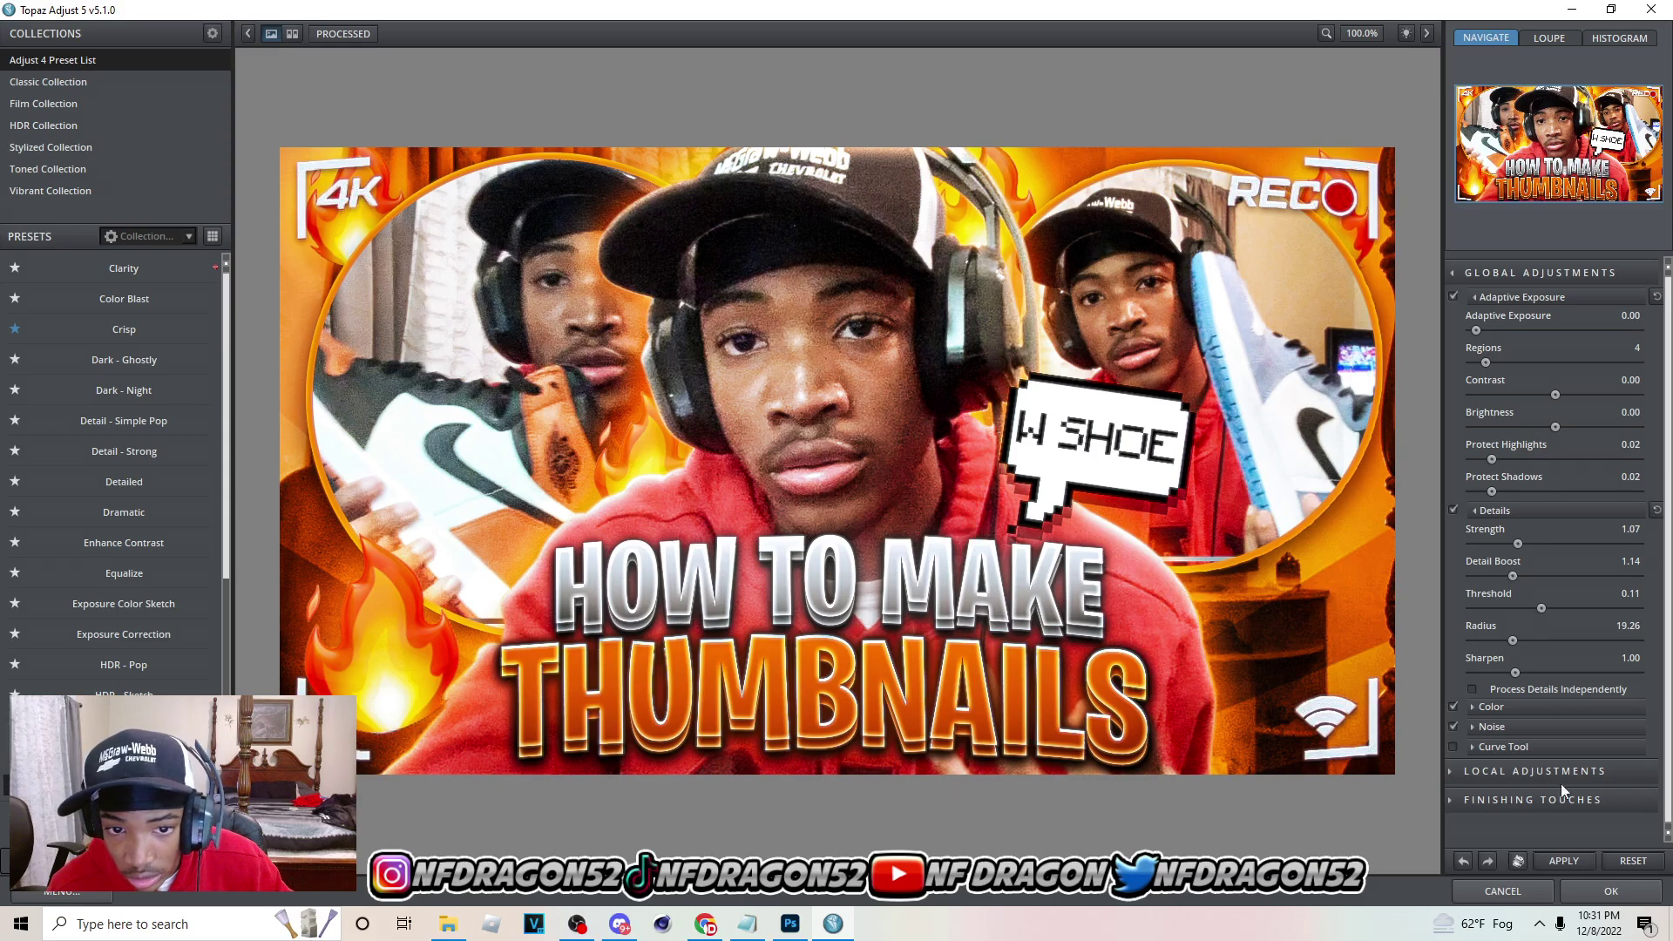
pyautogui.click(1611, 891)
# Apply another Camera Raw Filter with noise reduction 37 and sharpening about 29
pyautogui.click(239, 10)
pyautogui.click(291, 138)
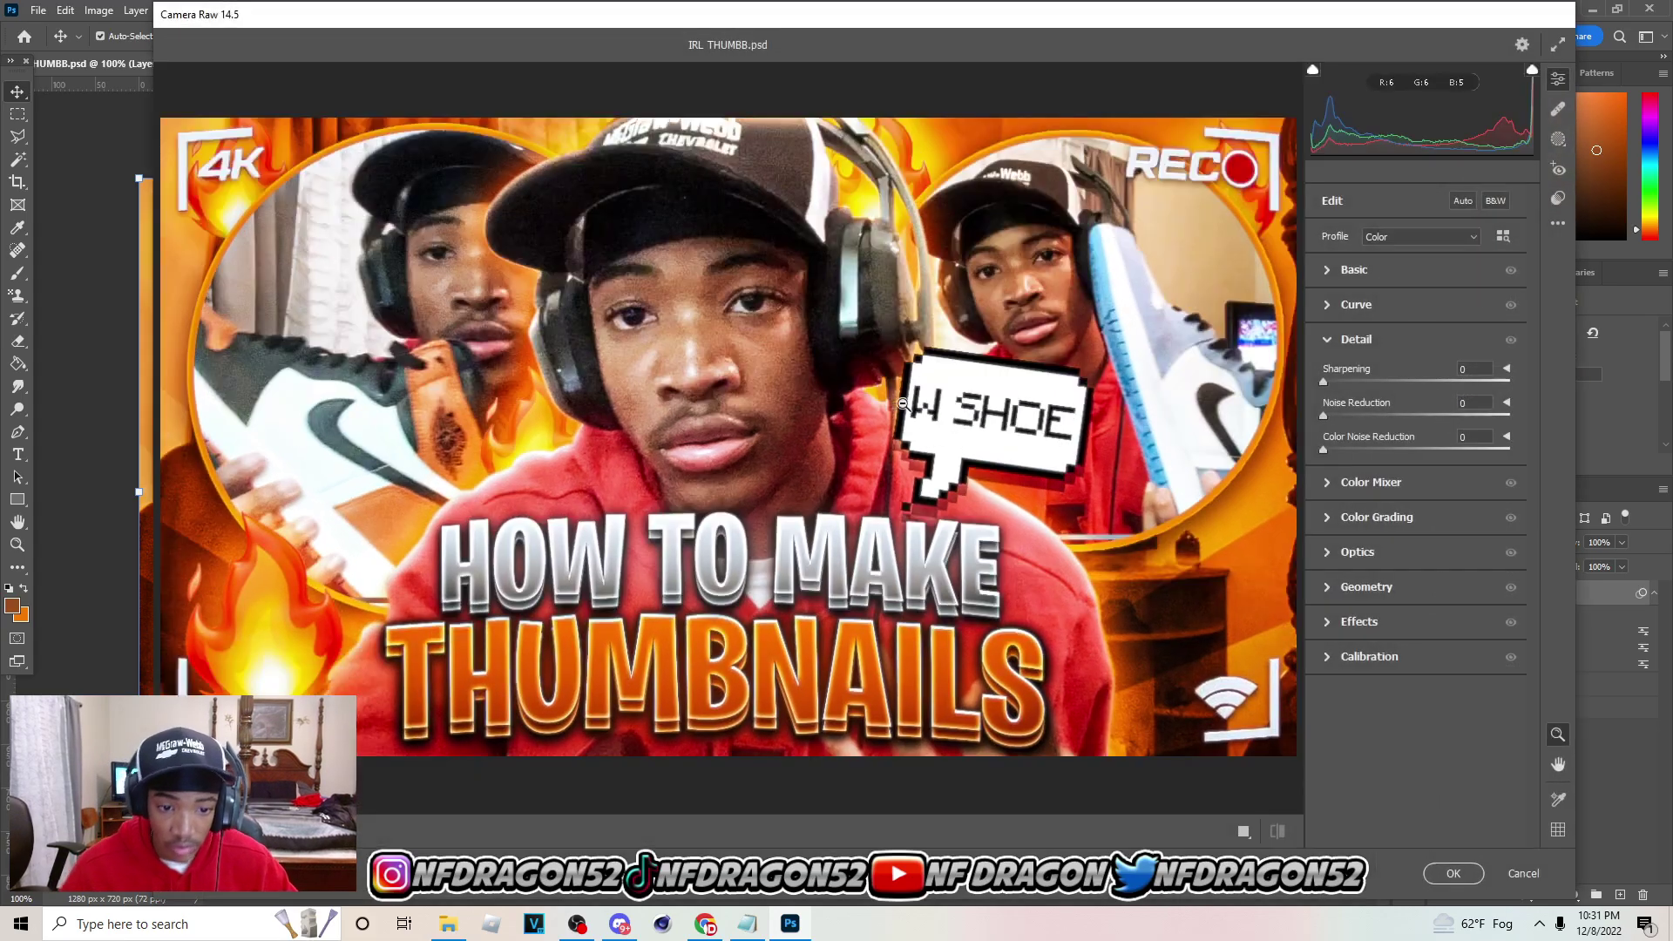
pyautogui.click(1388, 419)
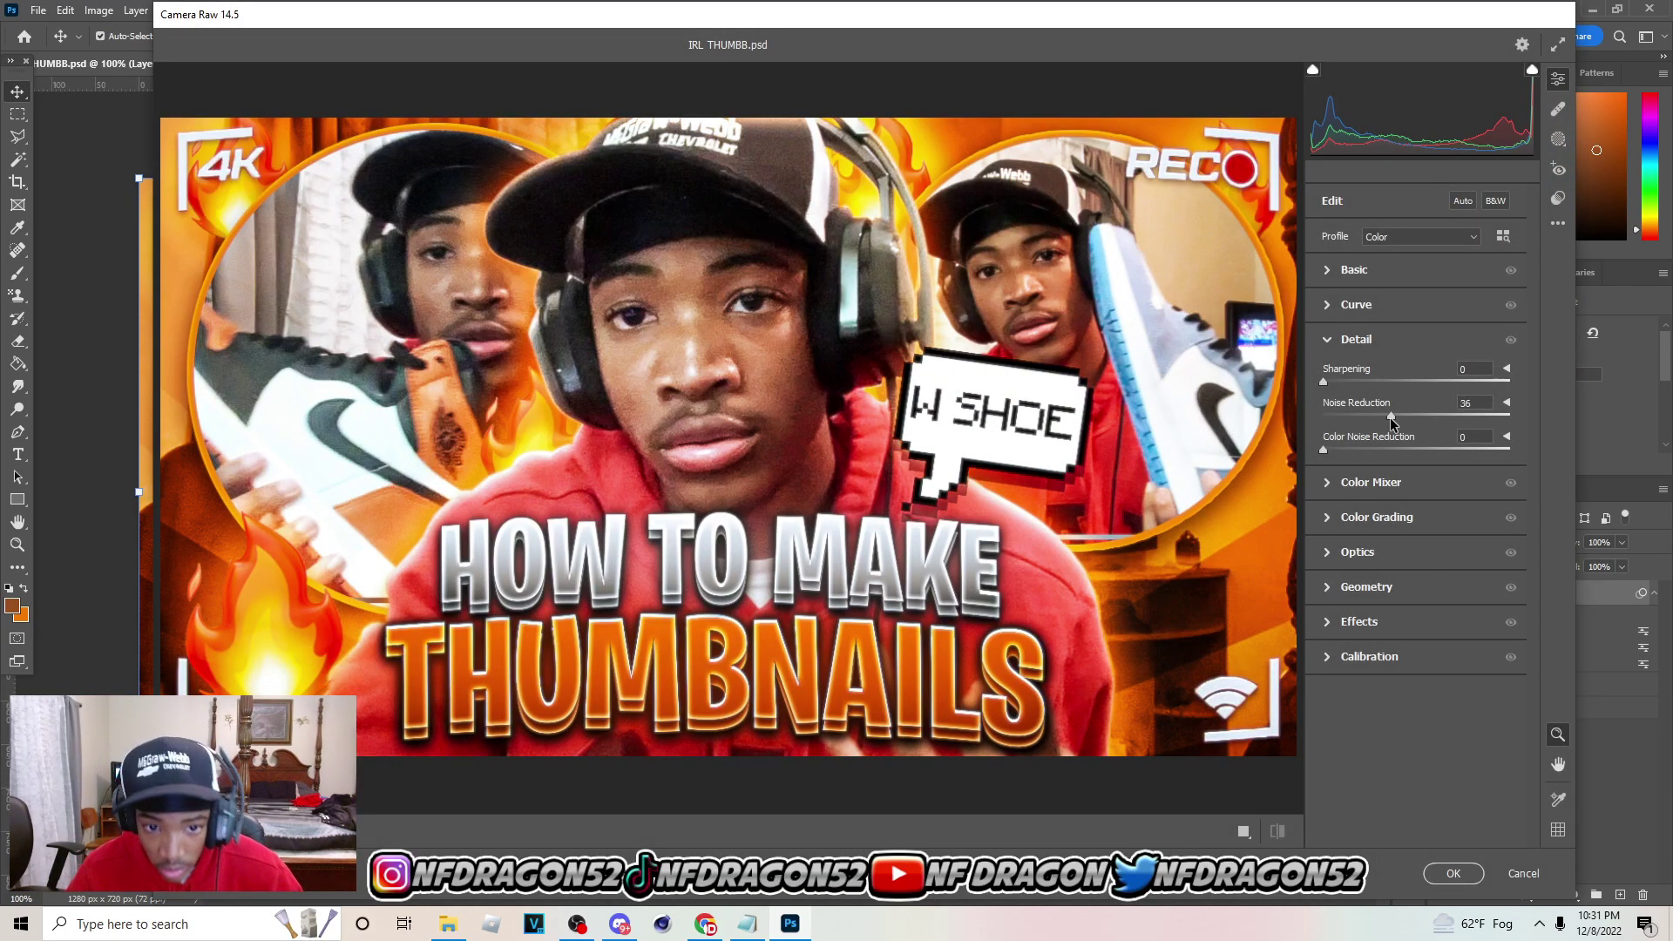
pyautogui.moveTo(1395, 424); pyautogui.dragTo(1393, 423)
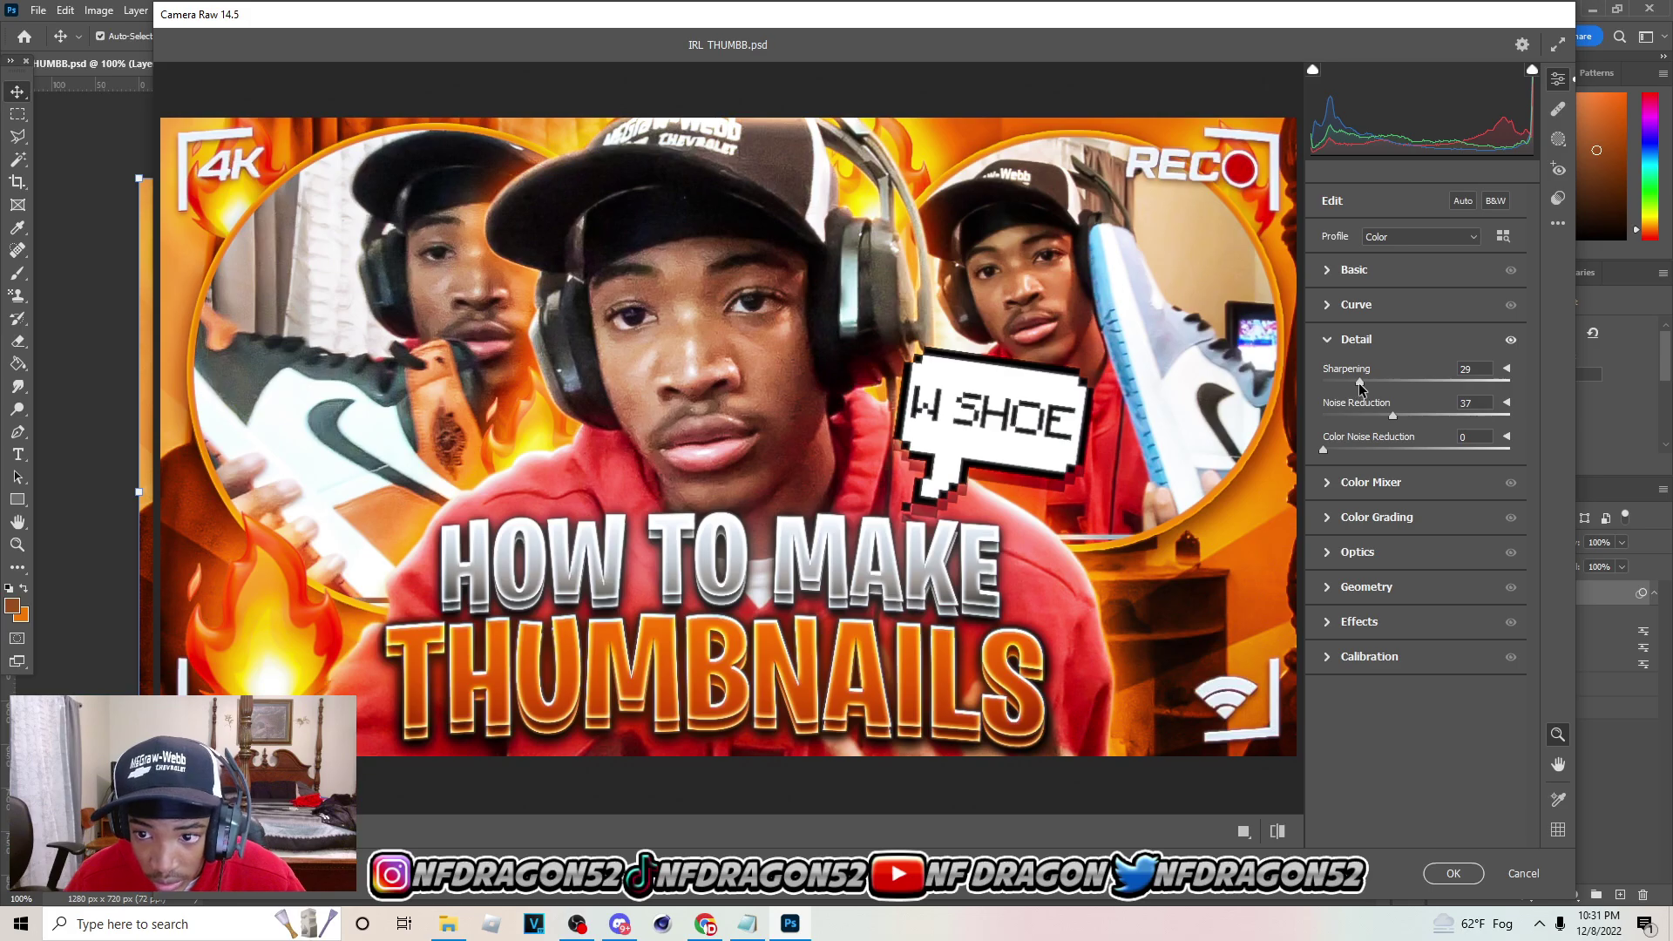
pyautogui.click(1525, 874)
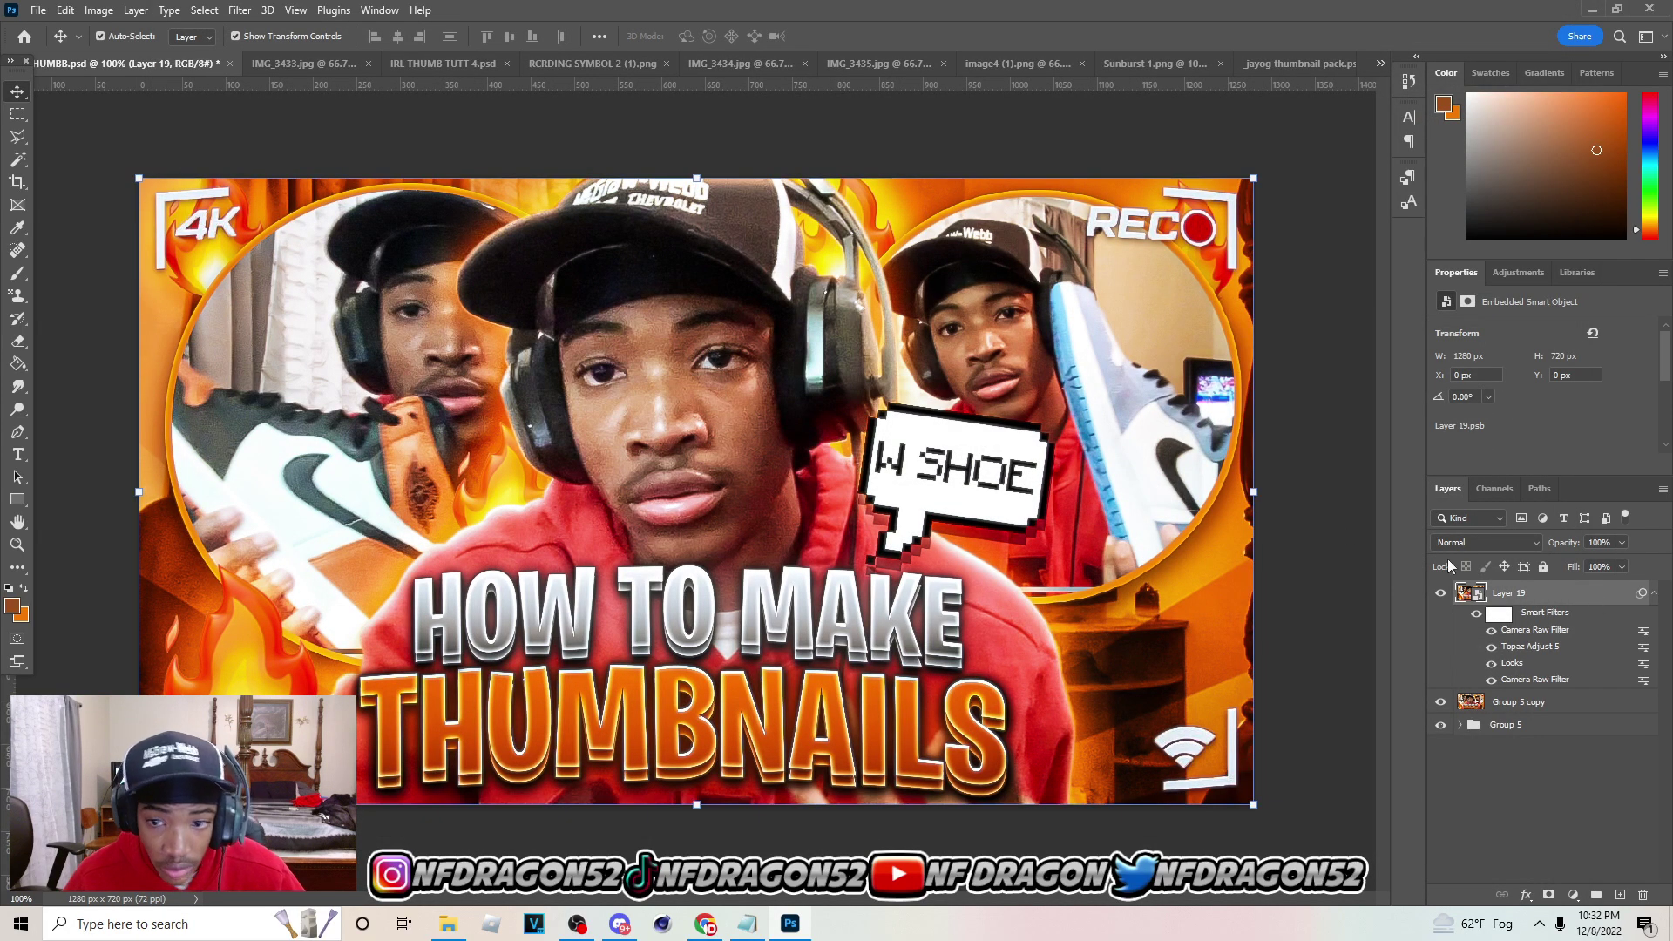
# Compare the image before and after the last Camera Raw Filter in the history, ending on the filtered state
pyautogui.click(1409, 81)
pyautogui.click(1262, 346)
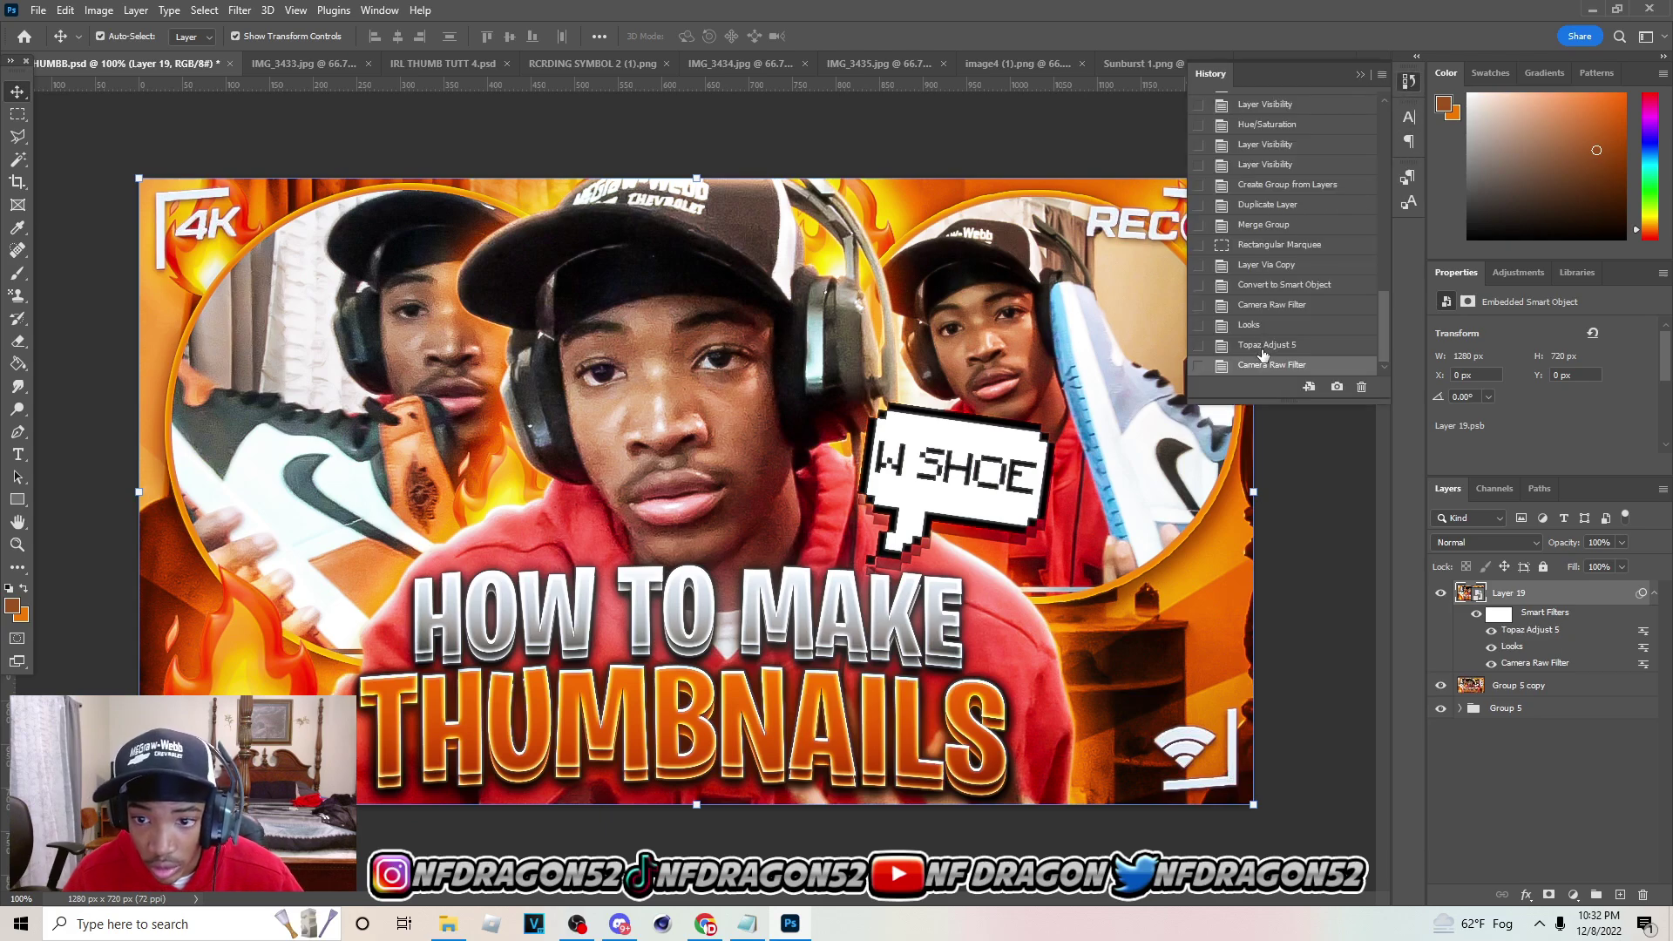
pyautogui.click(1263, 366)
pyautogui.click(1265, 350)
pyautogui.click(1264, 370)
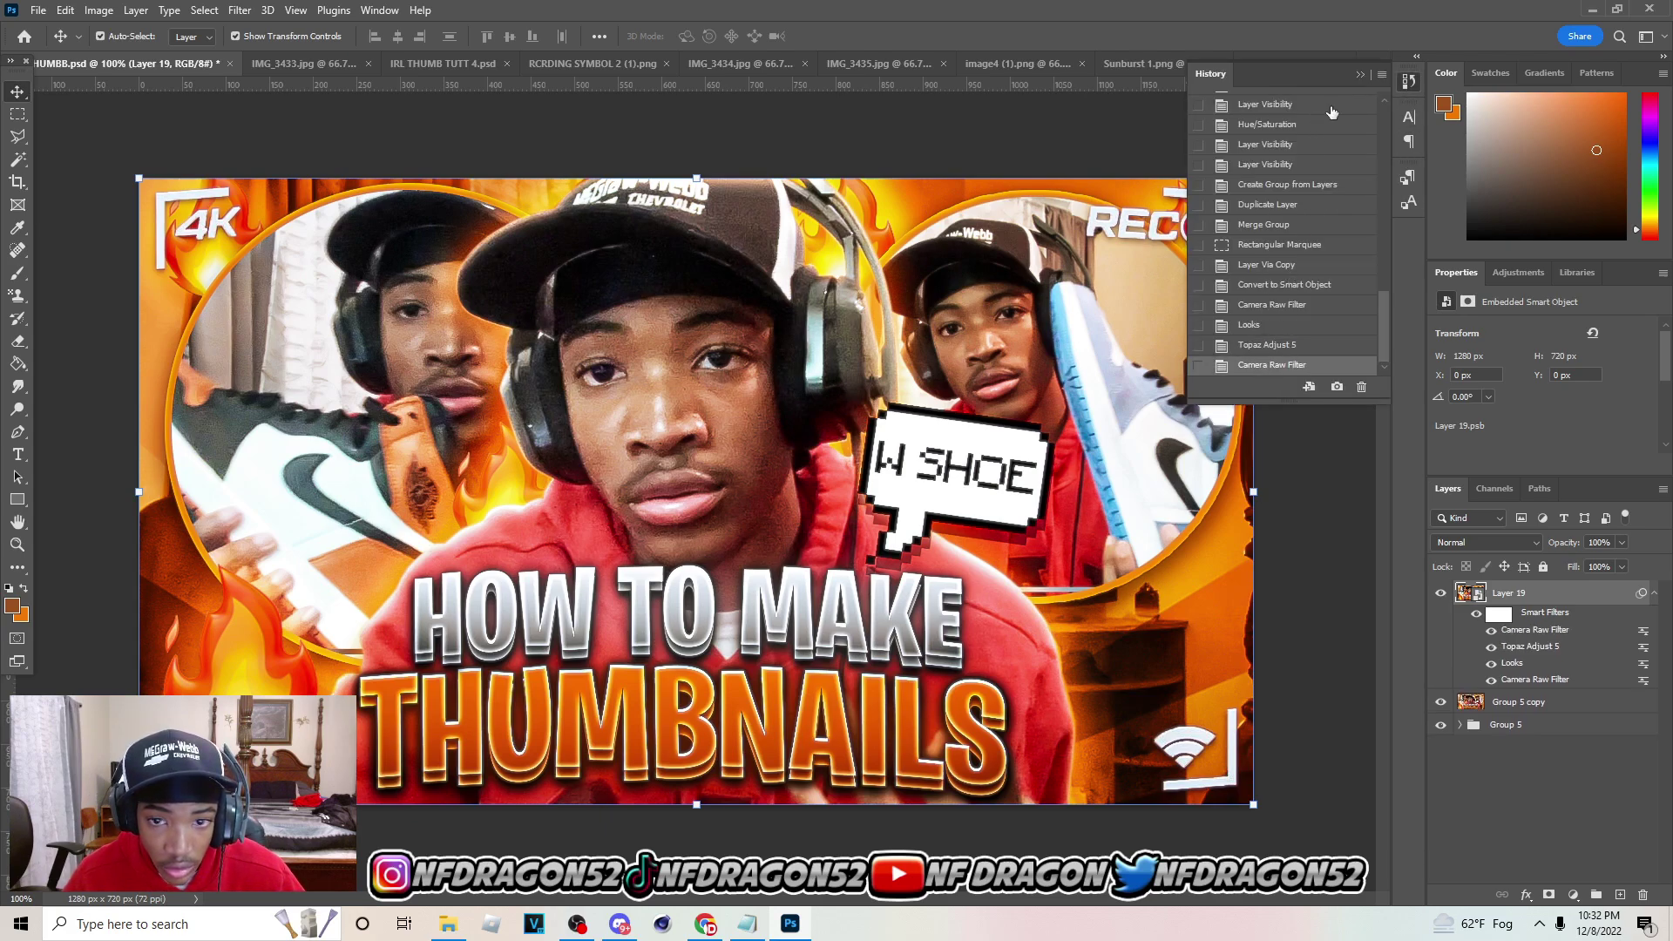
pyautogui.click(1363, 74)
# Unlock Layer 9 in Group 5, paste a copy above Layer 19, and lower the Color-mode copy's opacity to 8%
pyautogui.click(1460, 725)
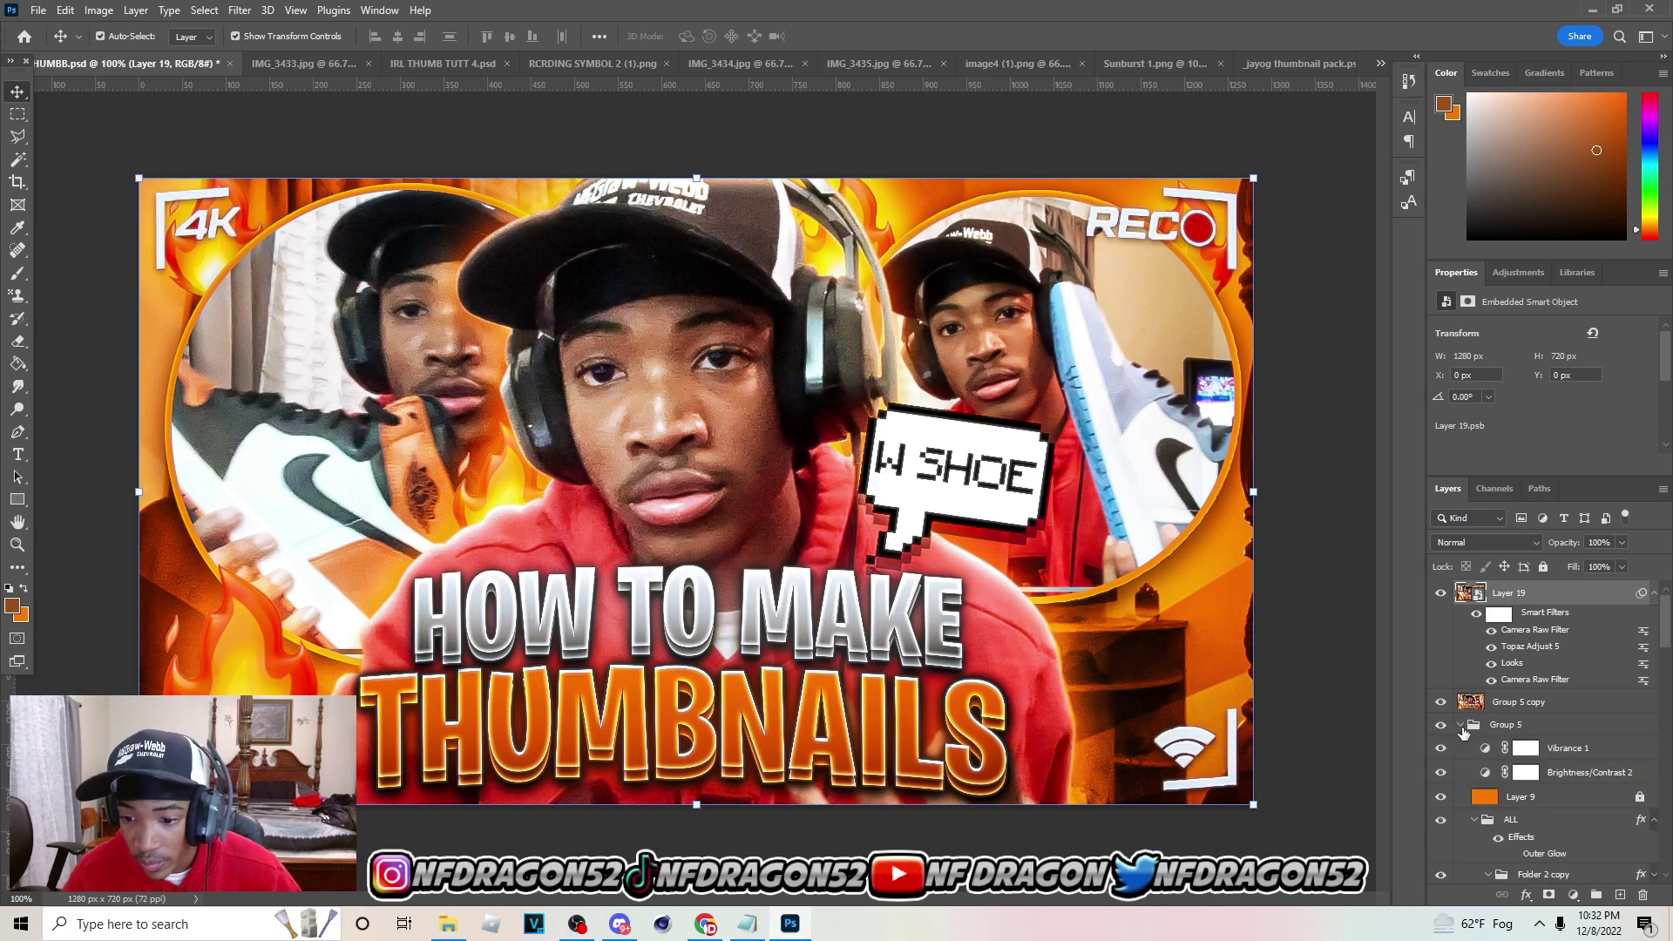
pyautogui.click(1640, 798)
pyautogui.hotkey('ctrl', 'c')
pyautogui.click(1521, 602)
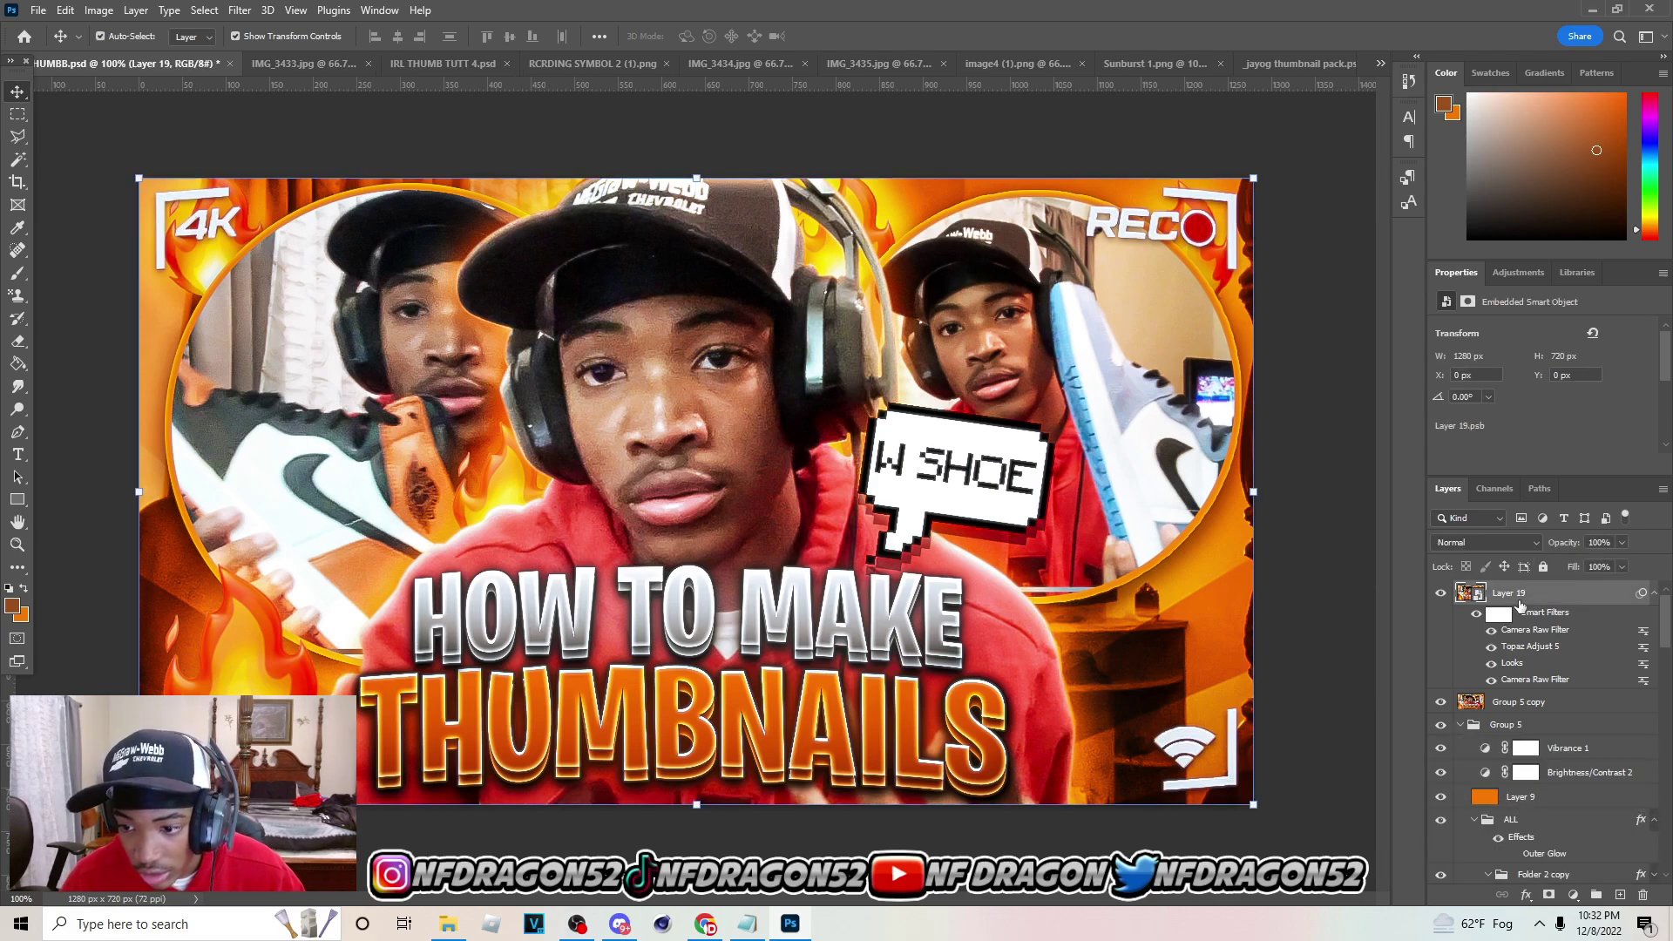
pyautogui.hotkey('ctrl', 'v')
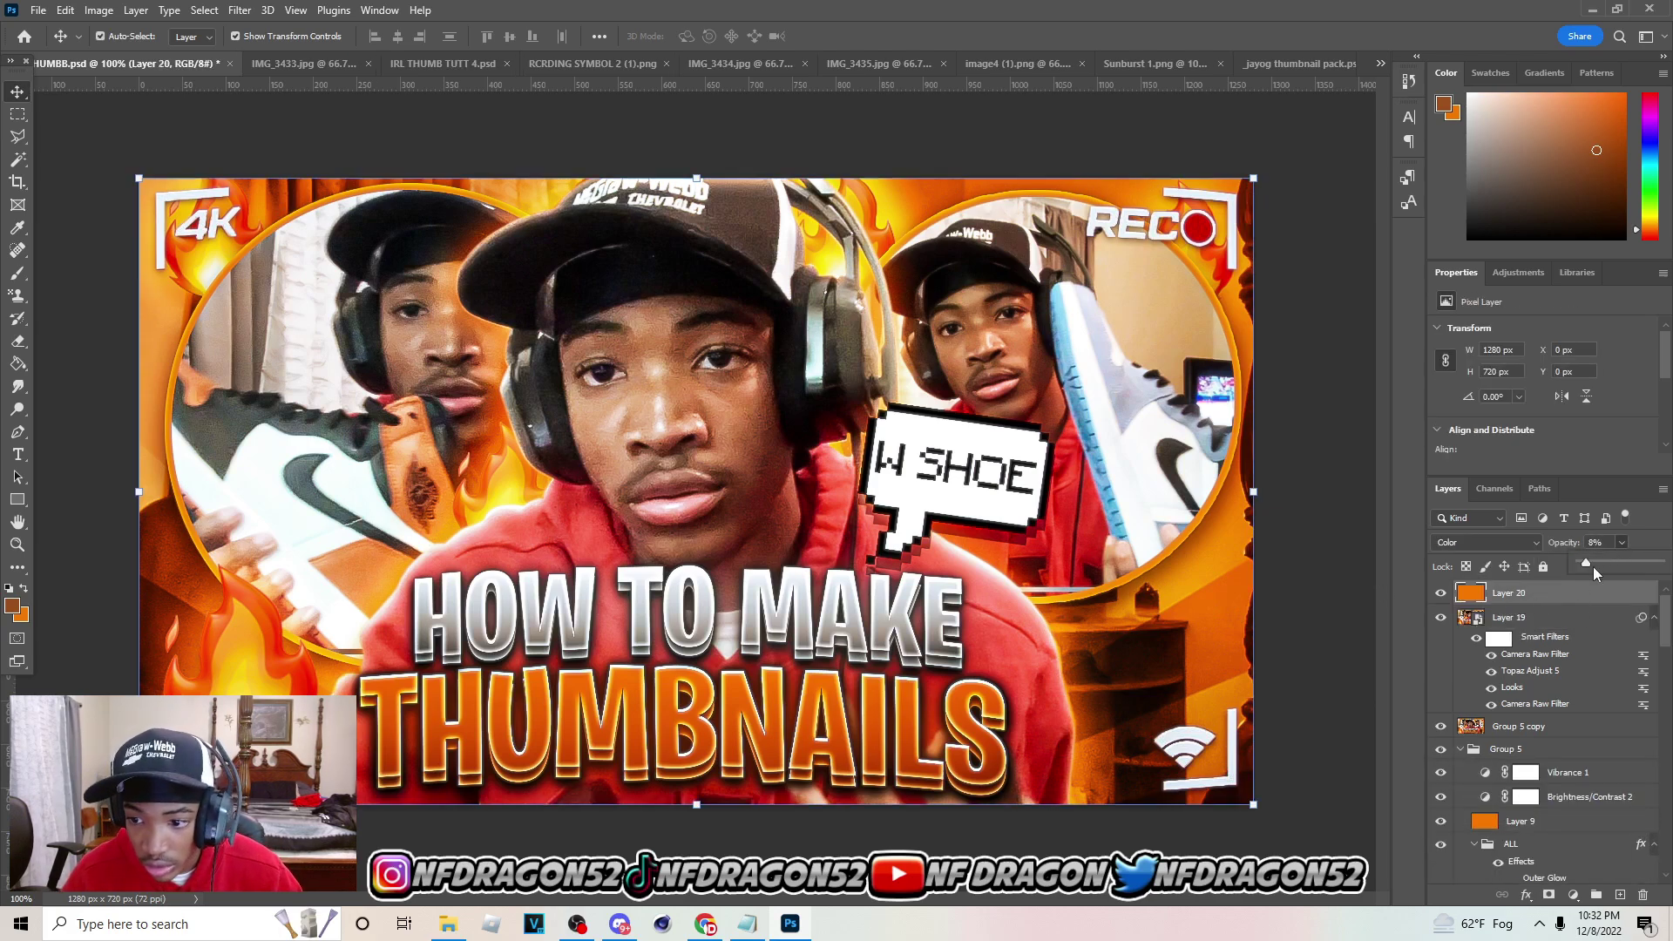
pyautogui.moveTo(1593, 562); pyautogui.dragTo(1584, 566)
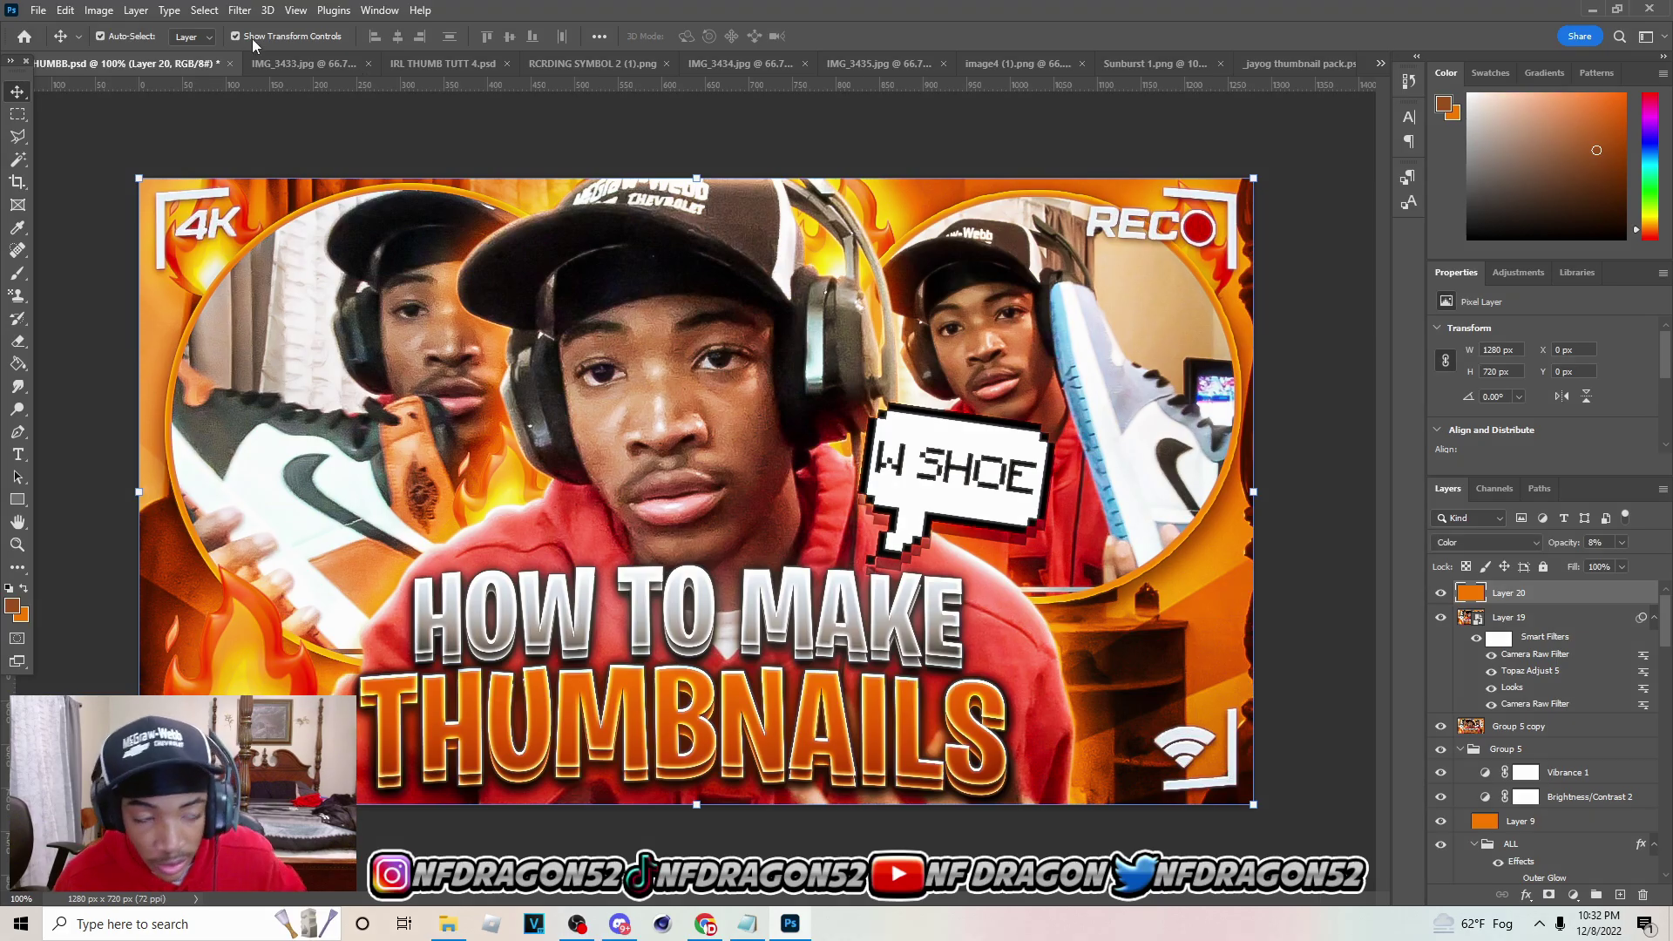
# Bring up the export options for the finished thumbnail
pyautogui.click(37, 10)
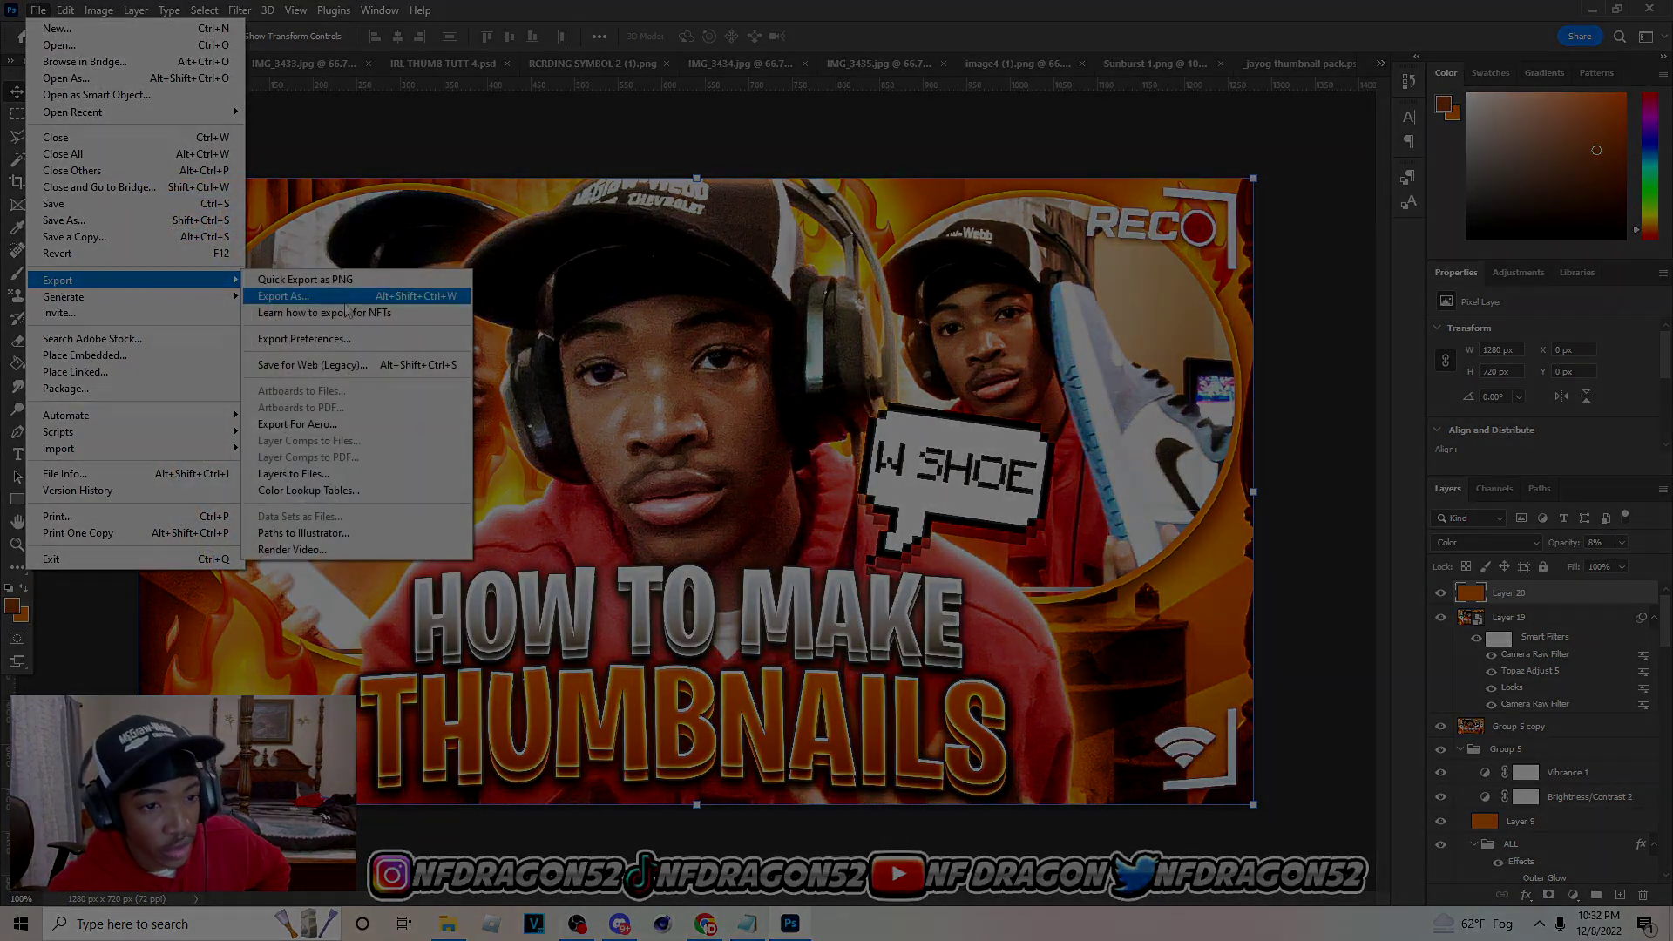